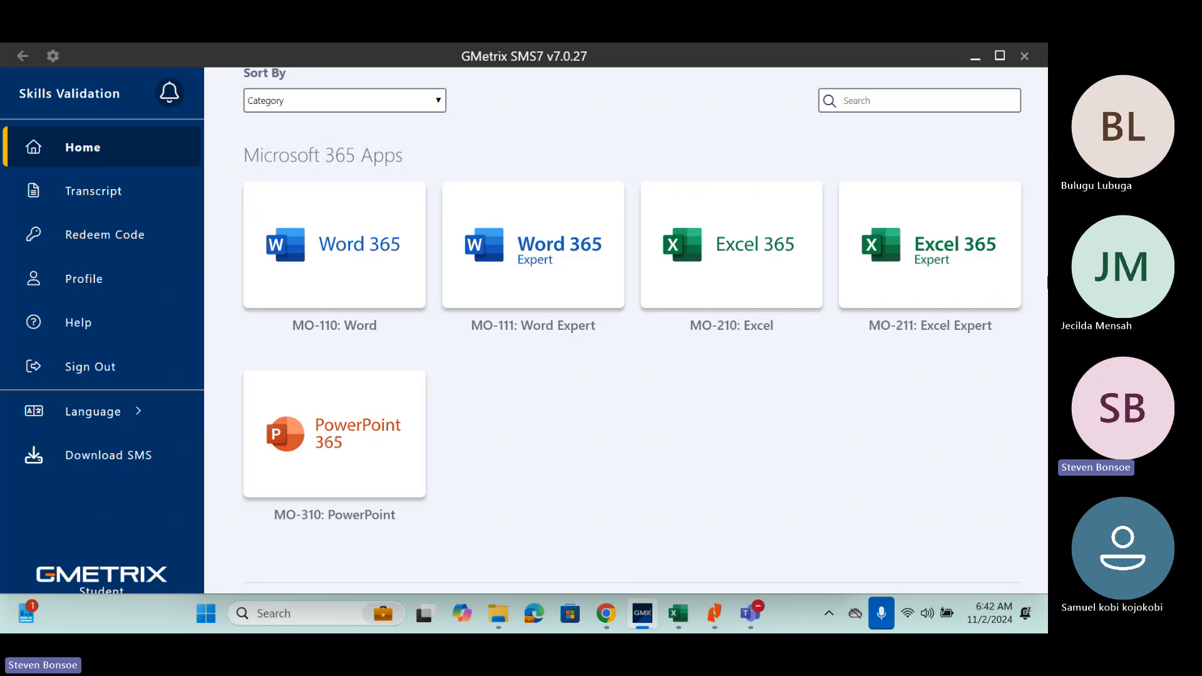
# Review the exam offerings listed under Microsoft 365 Apps, Microsoft Office 2016 and Microsoft Office 2019 on the home page.
pyautogui.scroll(-5, 632, 326)
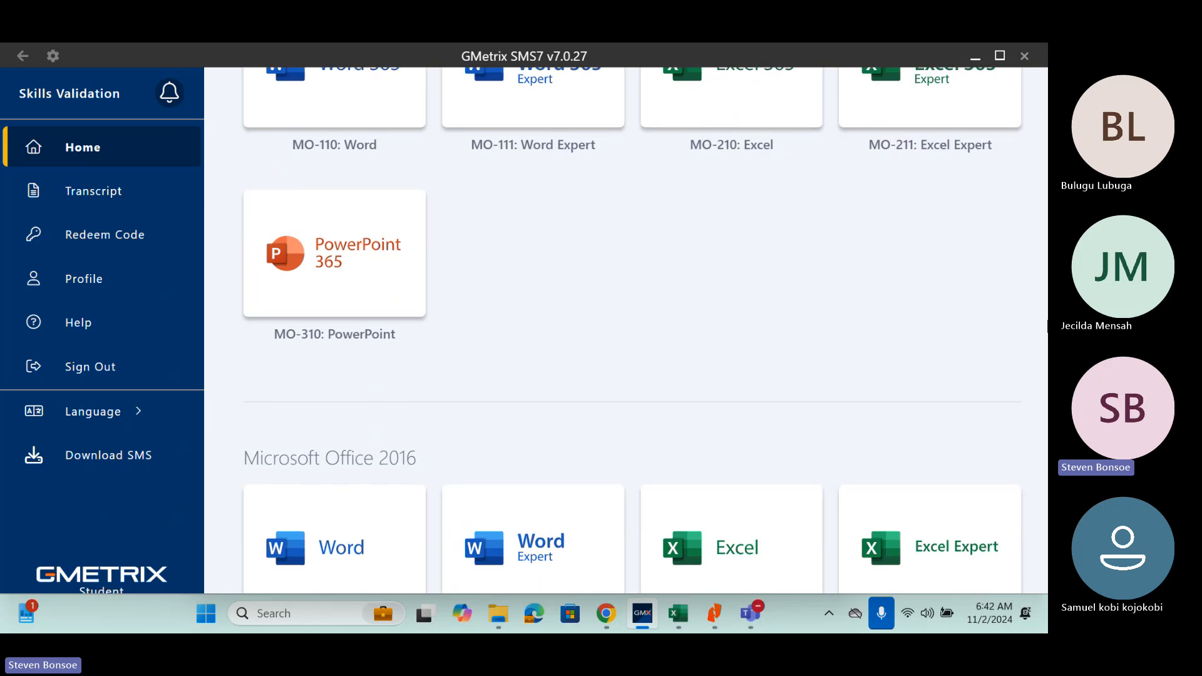
pyautogui.scroll(2, 1045, 307)
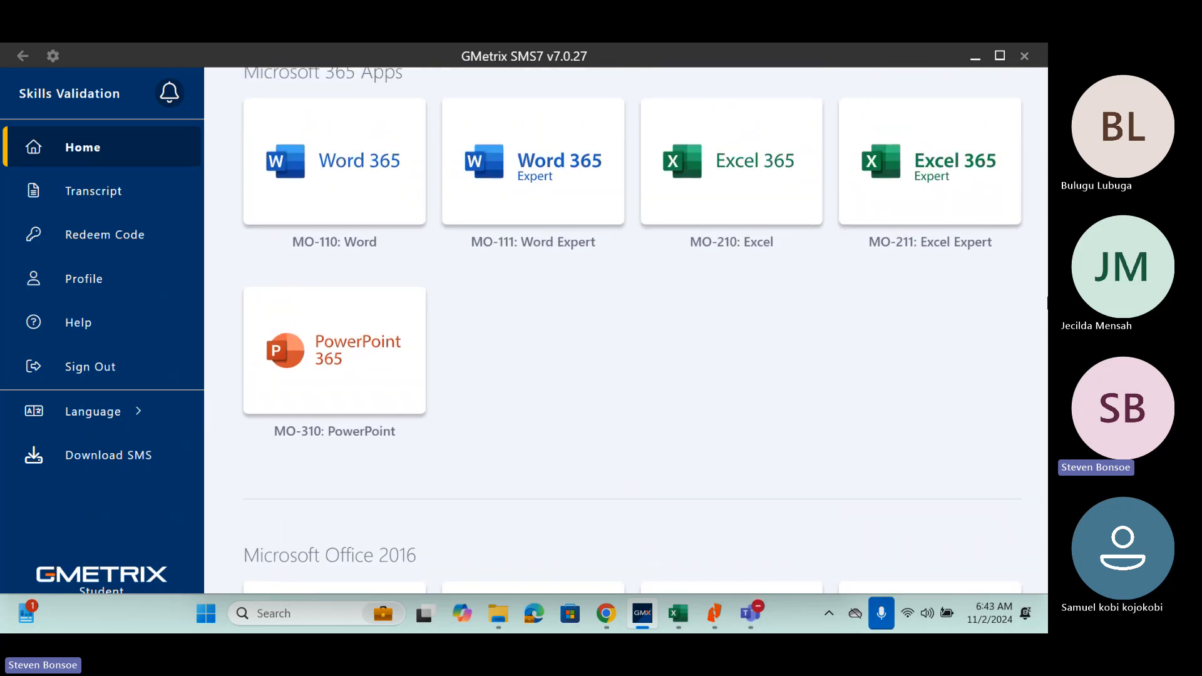
pyautogui.scroll(-5, 1044, 305)
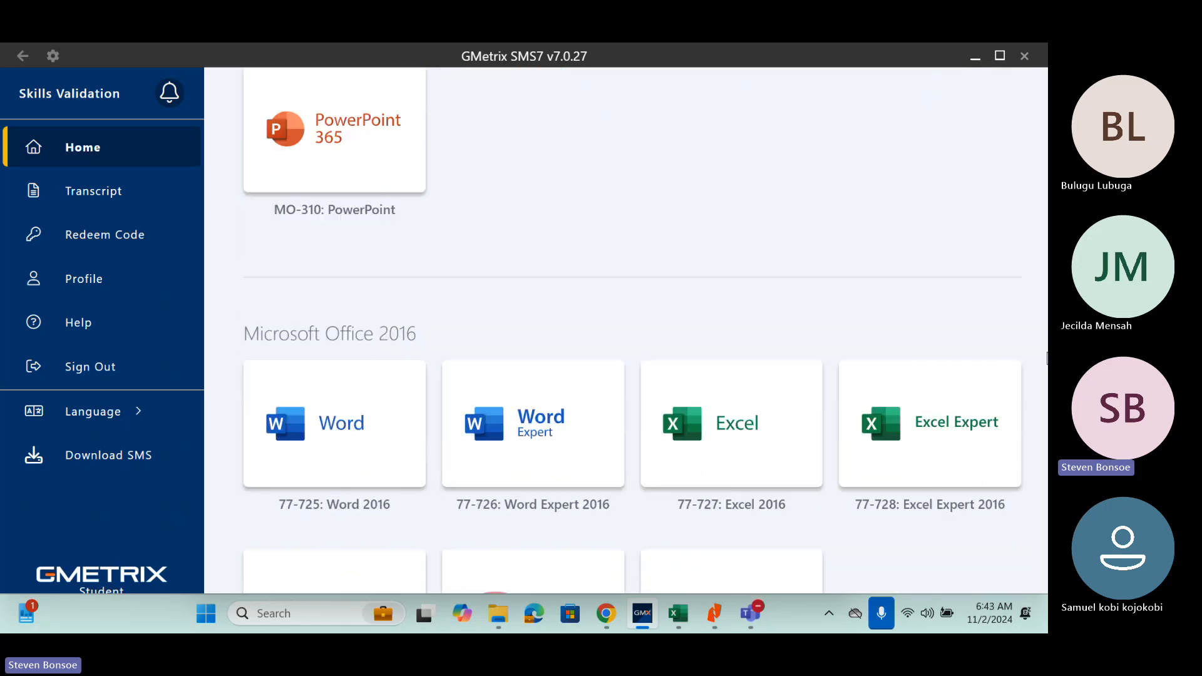
pyautogui.scroll(-1, 1044, 375)
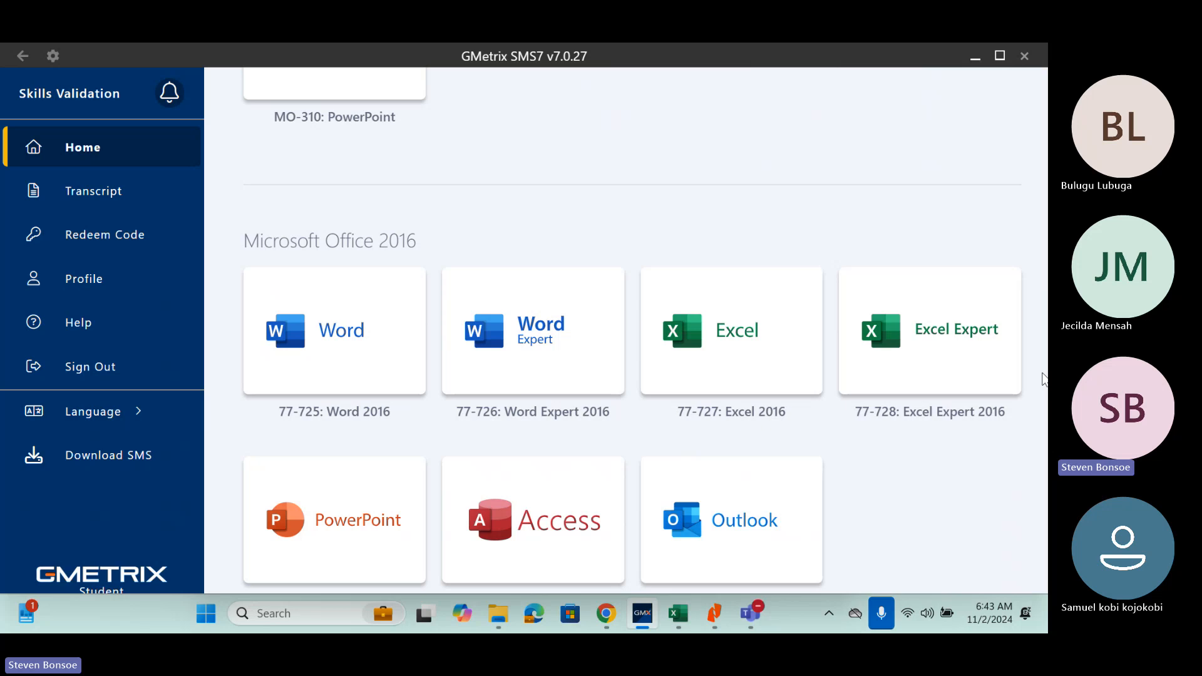
pyautogui.scroll(-2, 1043, 379)
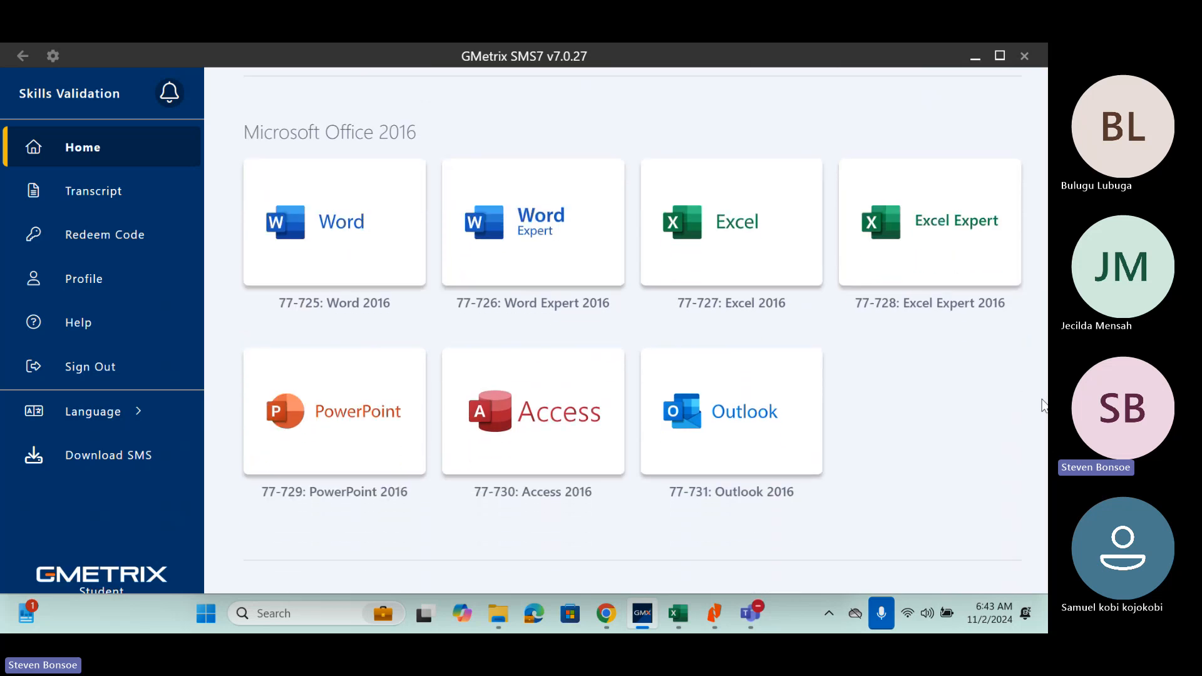
pyautogui.scroll(1, 1043, 405)
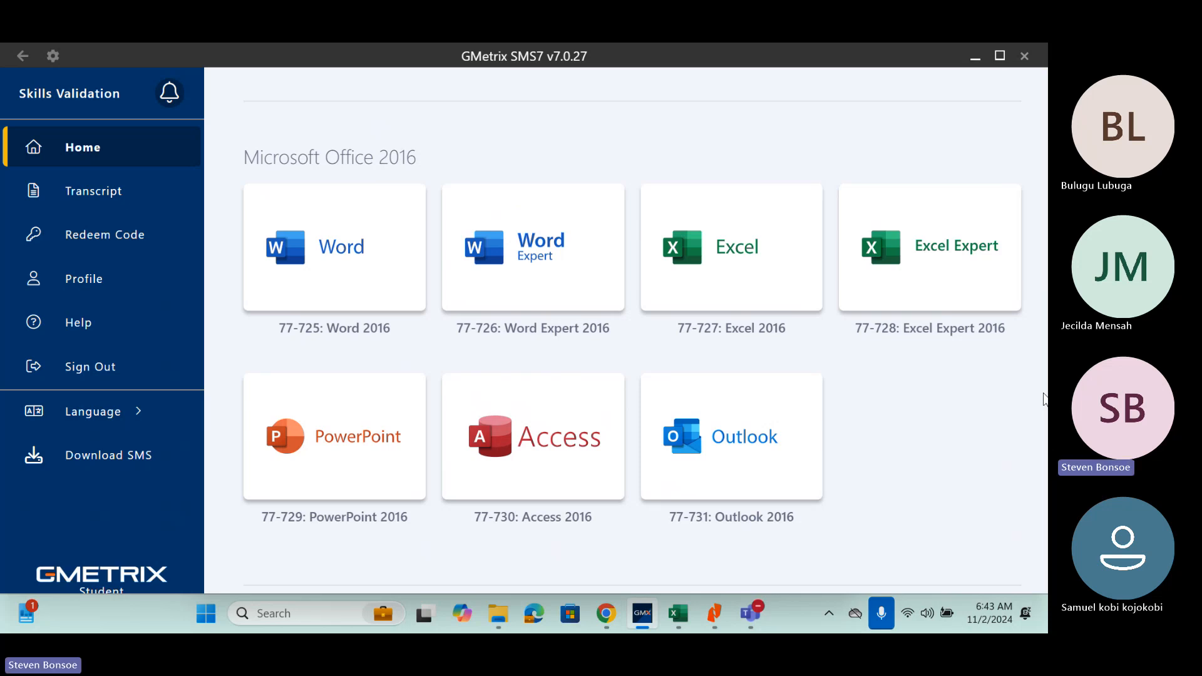
pyautogui.scroll(-1, 1043, 400)
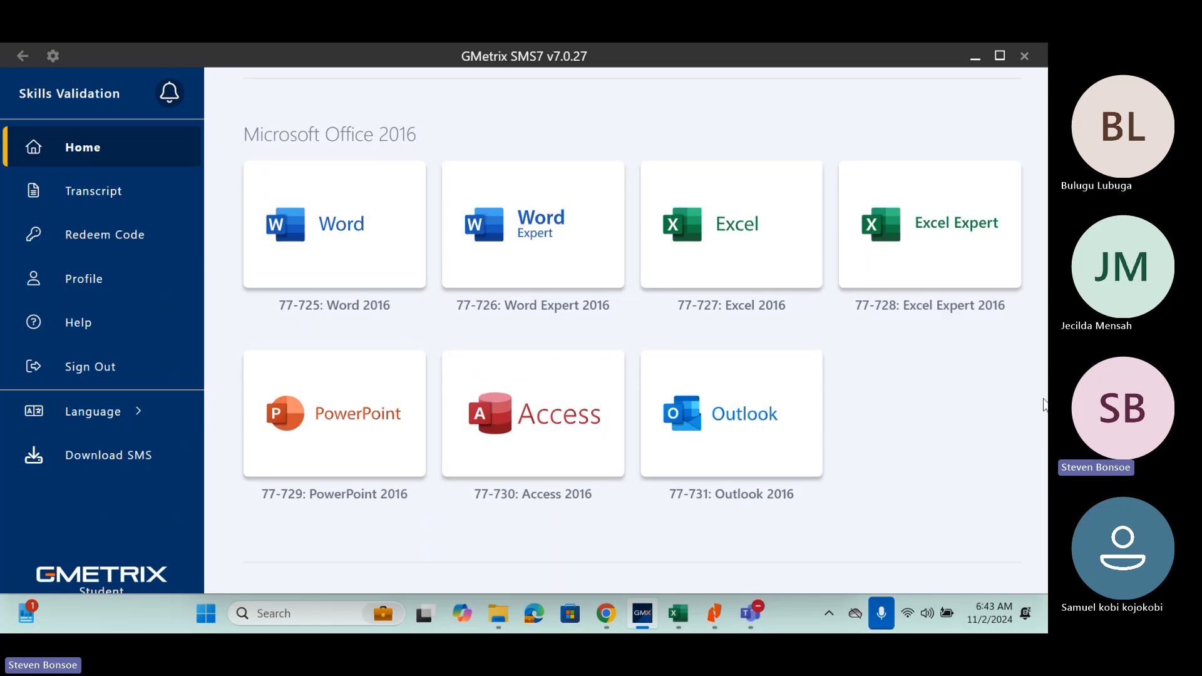
pyautogui.scroll(-4, 1043, 404)
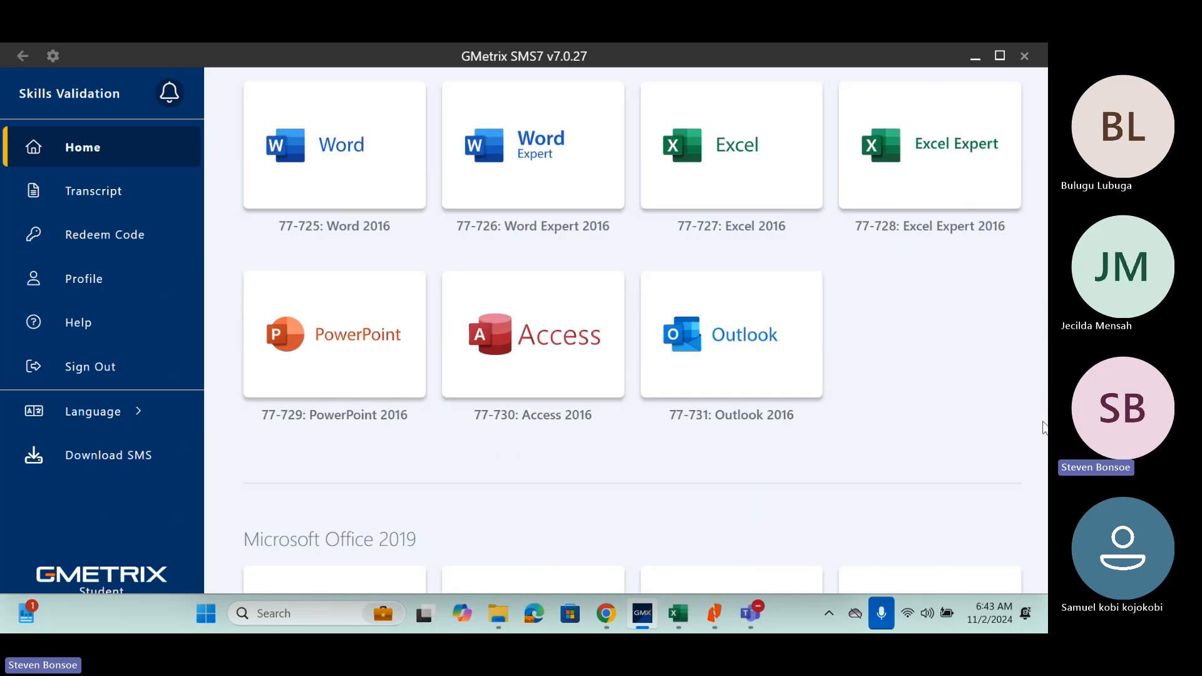
pyautogui.scroll(-3, 1042, 470)
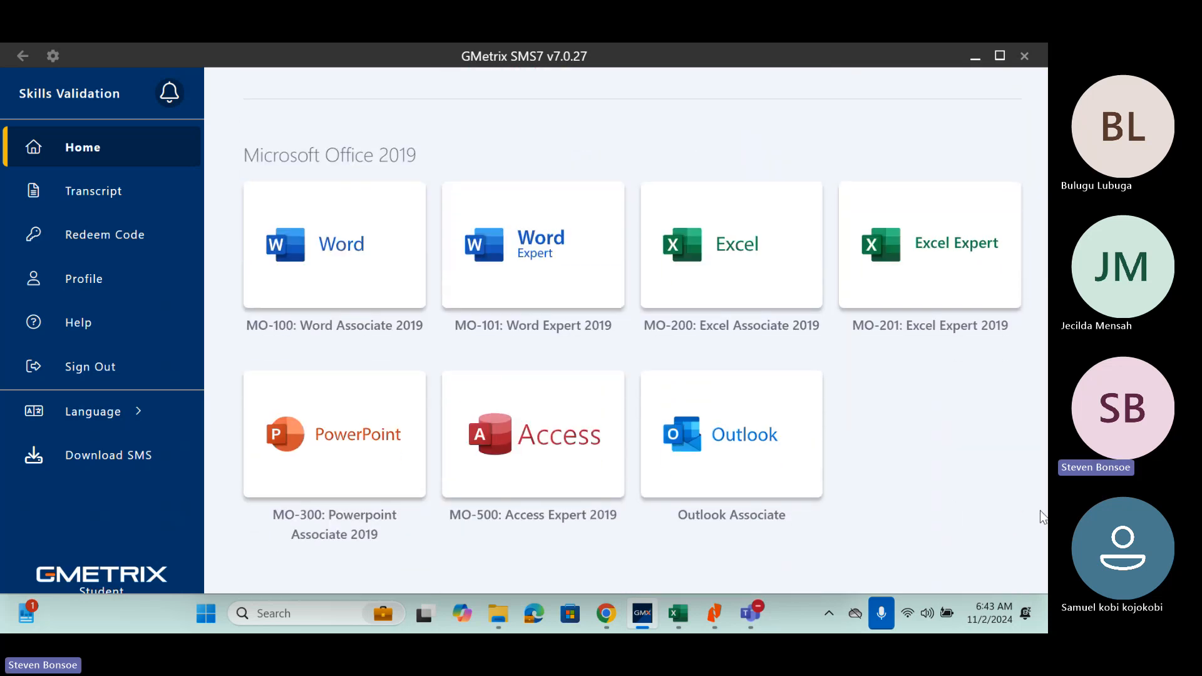
pyautogui.scroll(12, 1040, 510)
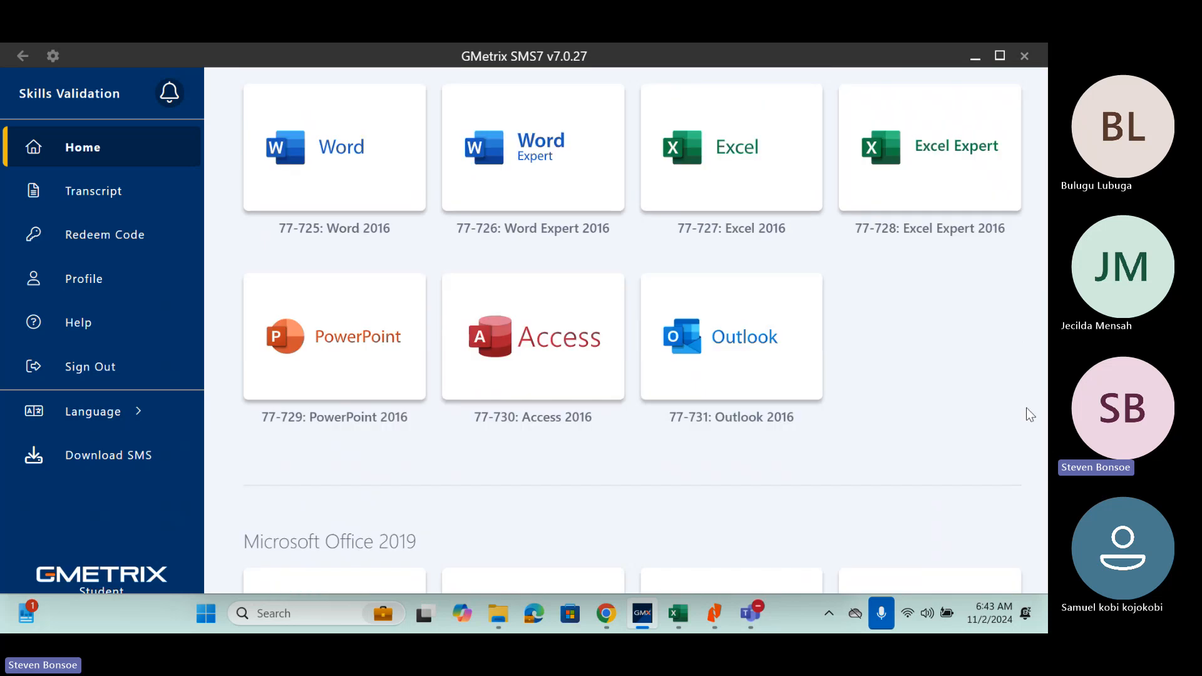
pyautogui.scroll(3, 1009, 300)
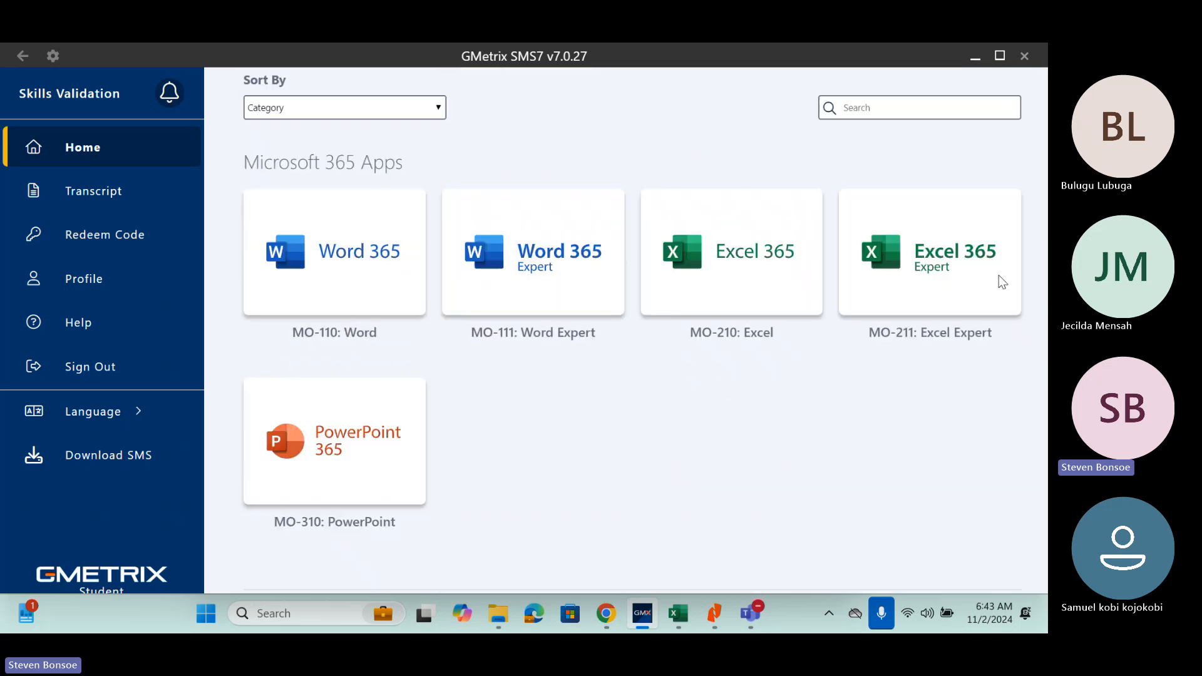
pyautogui.scroll(-14, 1002, 313)
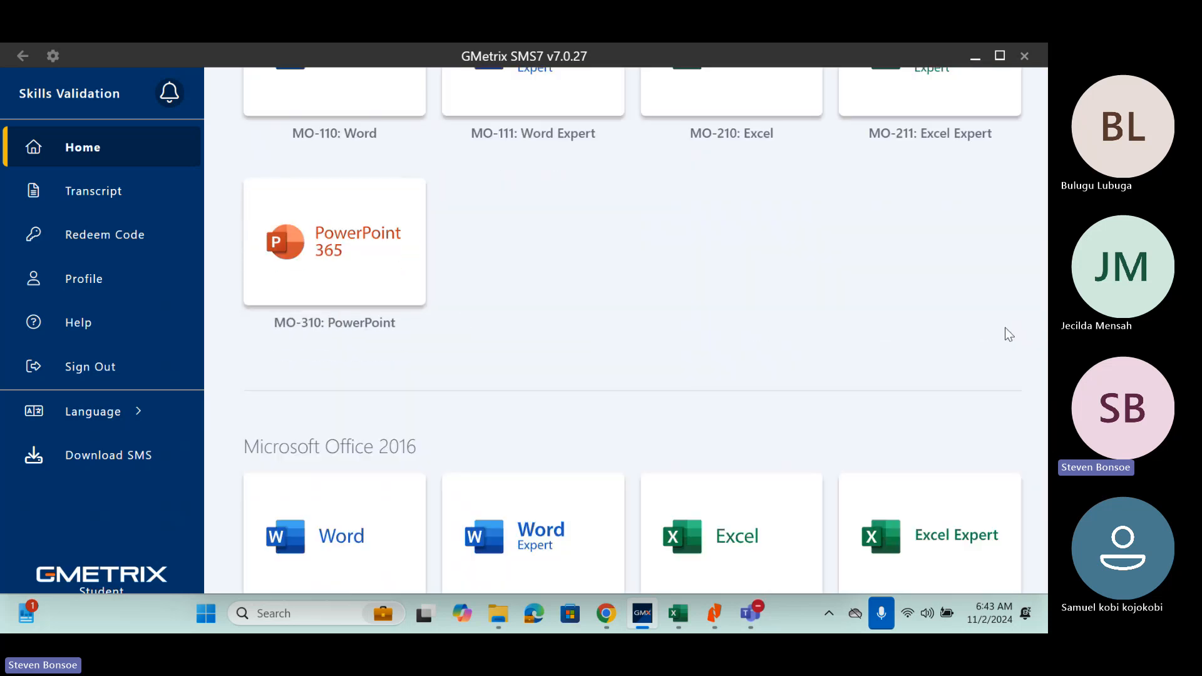
pyautogui.scroll(-2, 1022, 503)
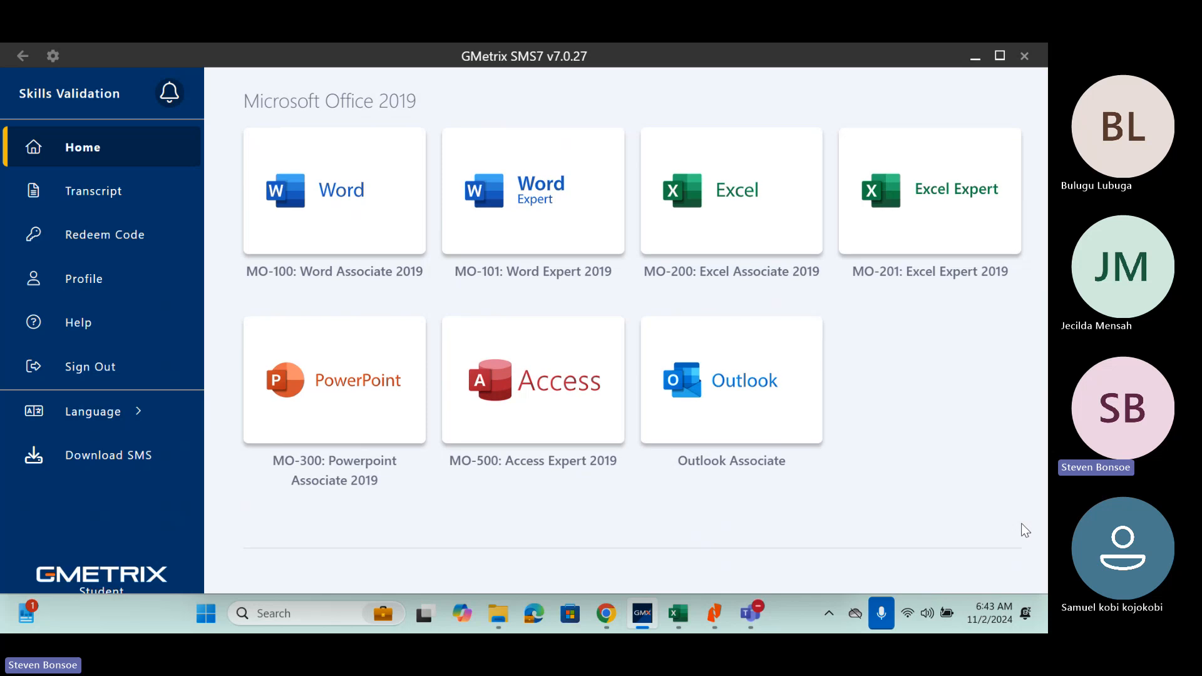
pyautogui.scroll(3, 1025, 530)
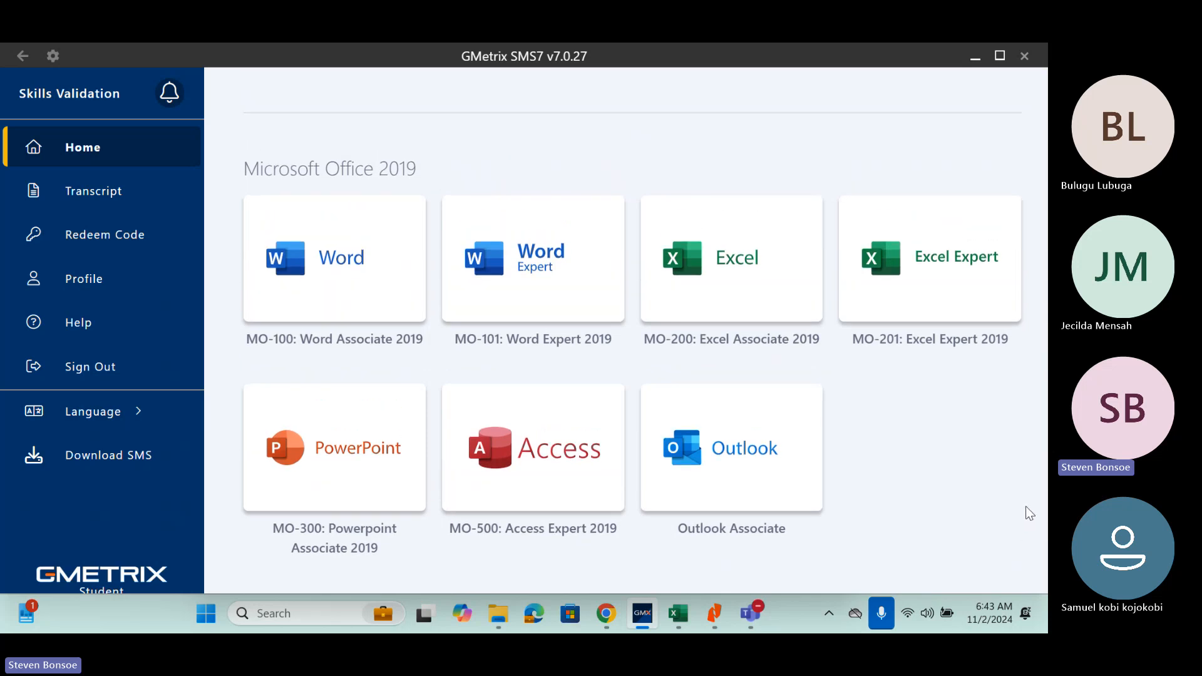
pyautogui.scroll(18, 1030, 486)
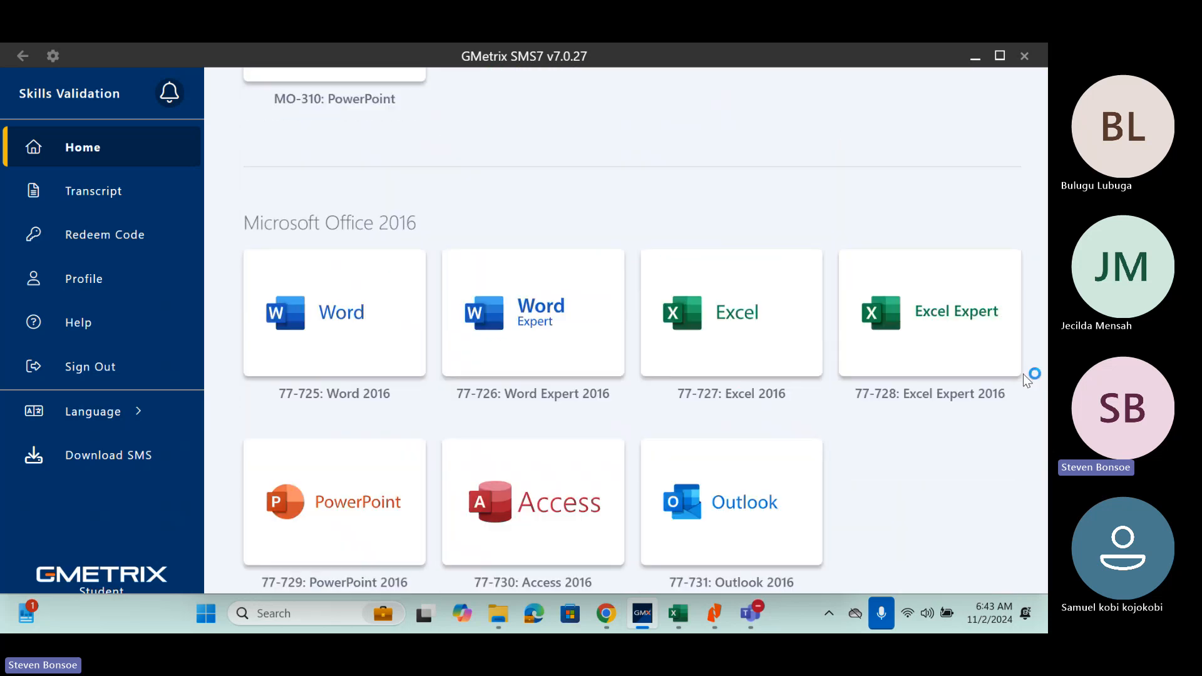
pyautogui.scroll(8, 1010, 238)
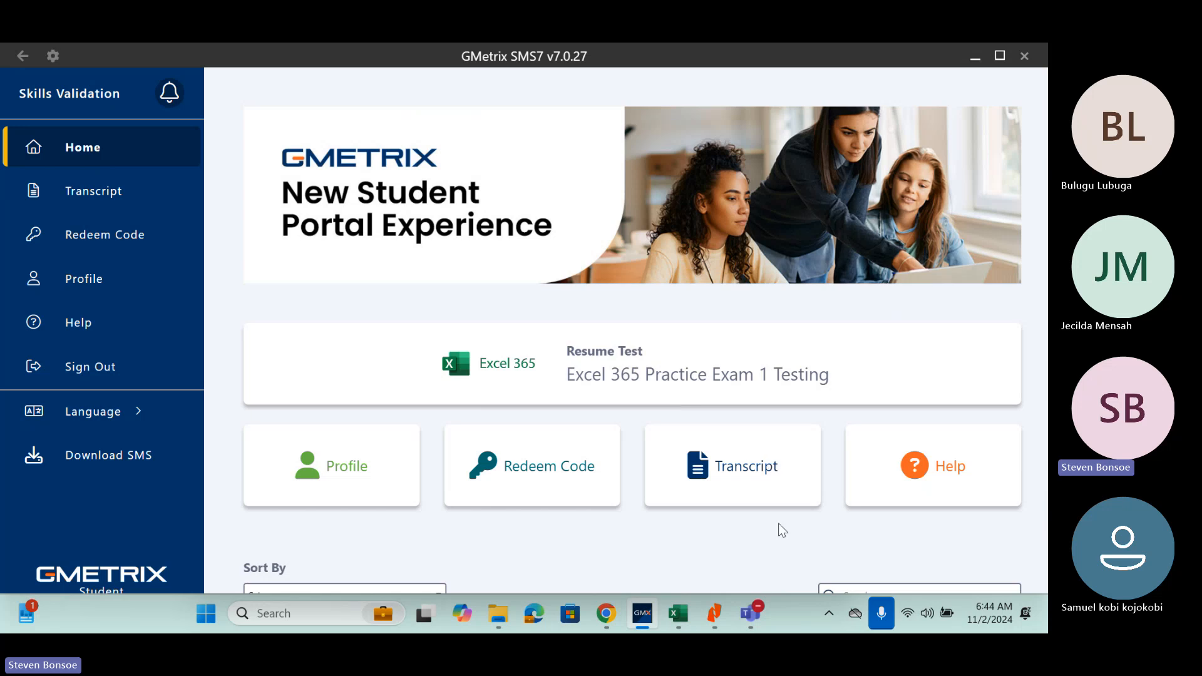
# Open the MO-210: Excel course from the Microsoft 365 Apps category.
pyautogui.scroll(-5, 780, 528)
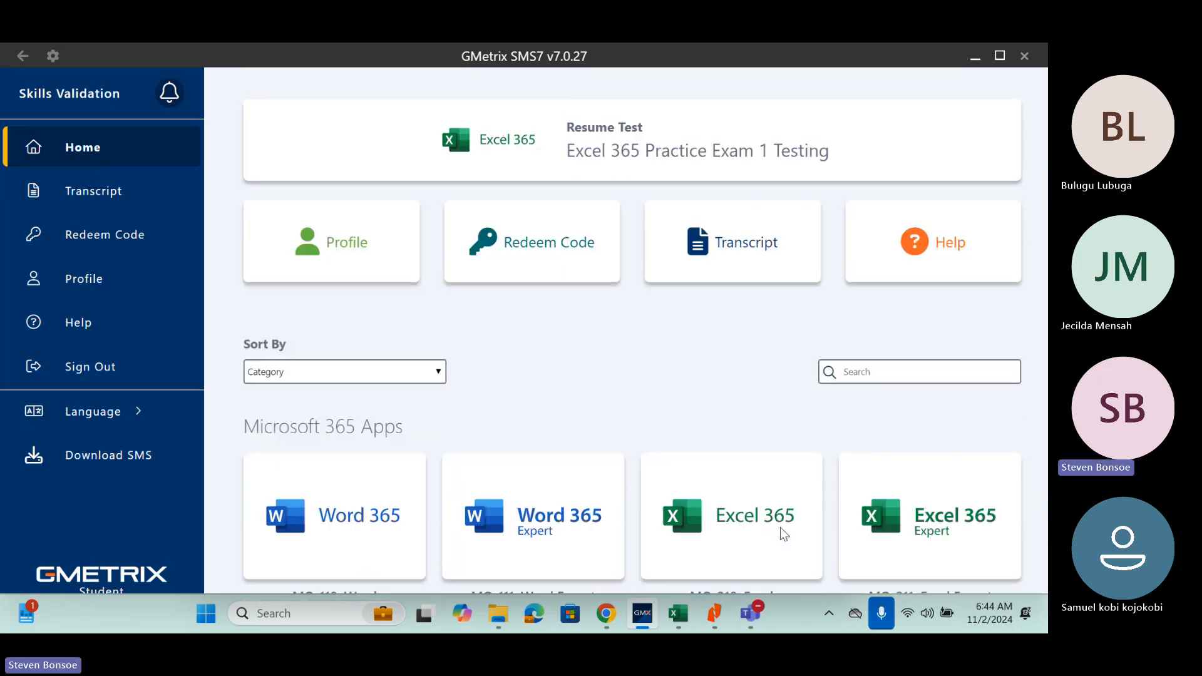
pyautogui.scroll(-4, 780, 527)
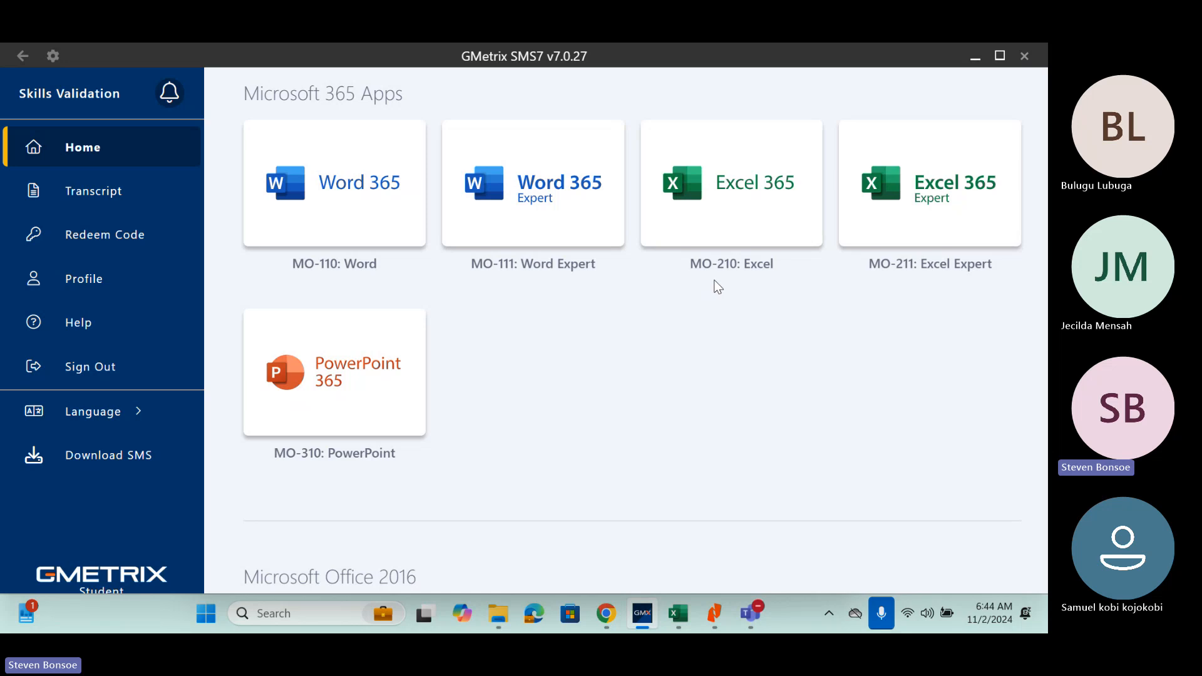
pyautogui.click(742, 220)
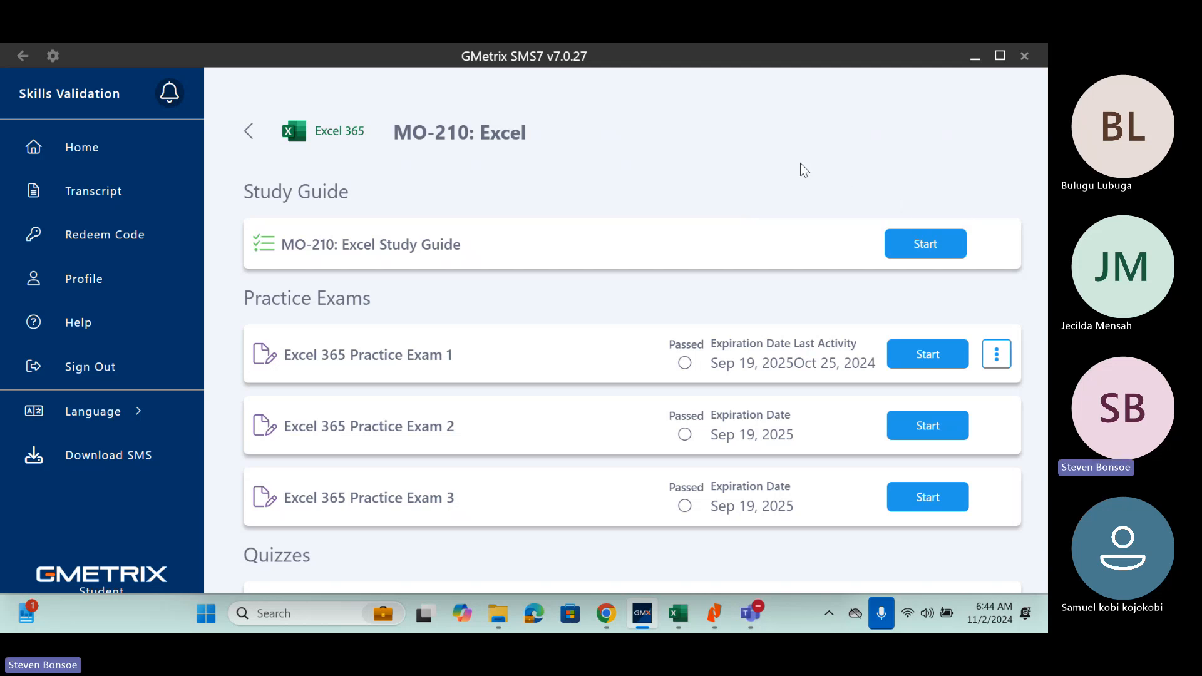
# Look over the MO-210: Excel practice exams and quizzes, and start the MO-210: Excel Study Guide.
pyautogui.scroll(-2, 800, 164)
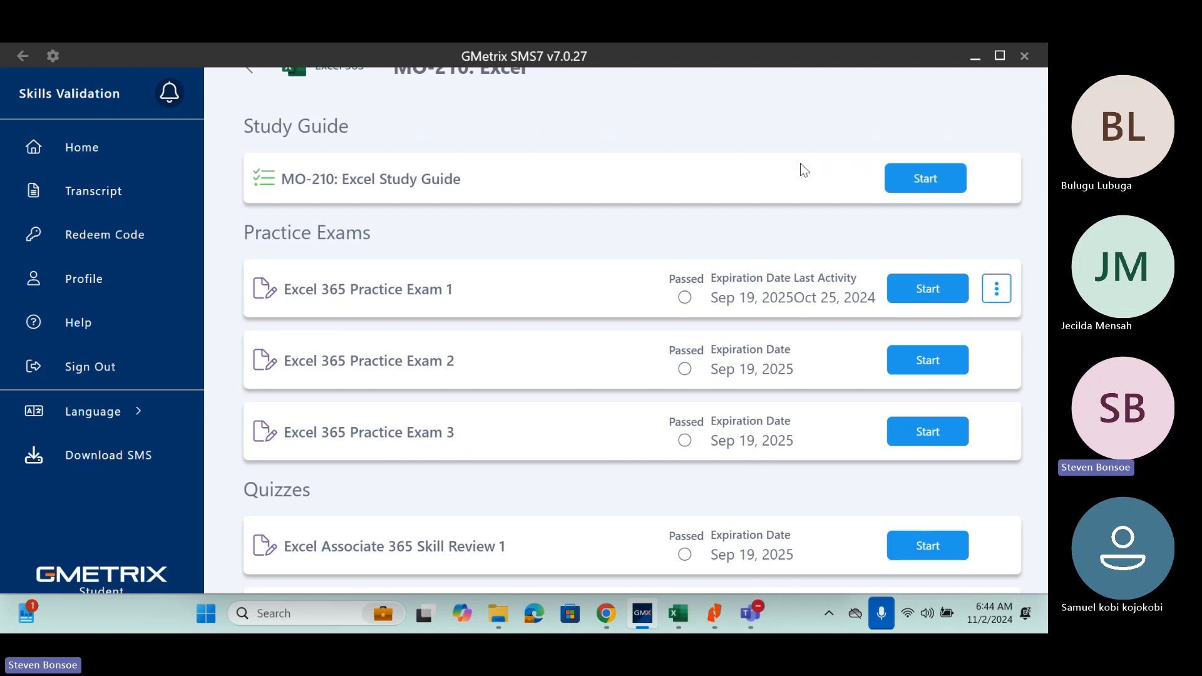
pyautogui.scroll(-4, 800, 163)
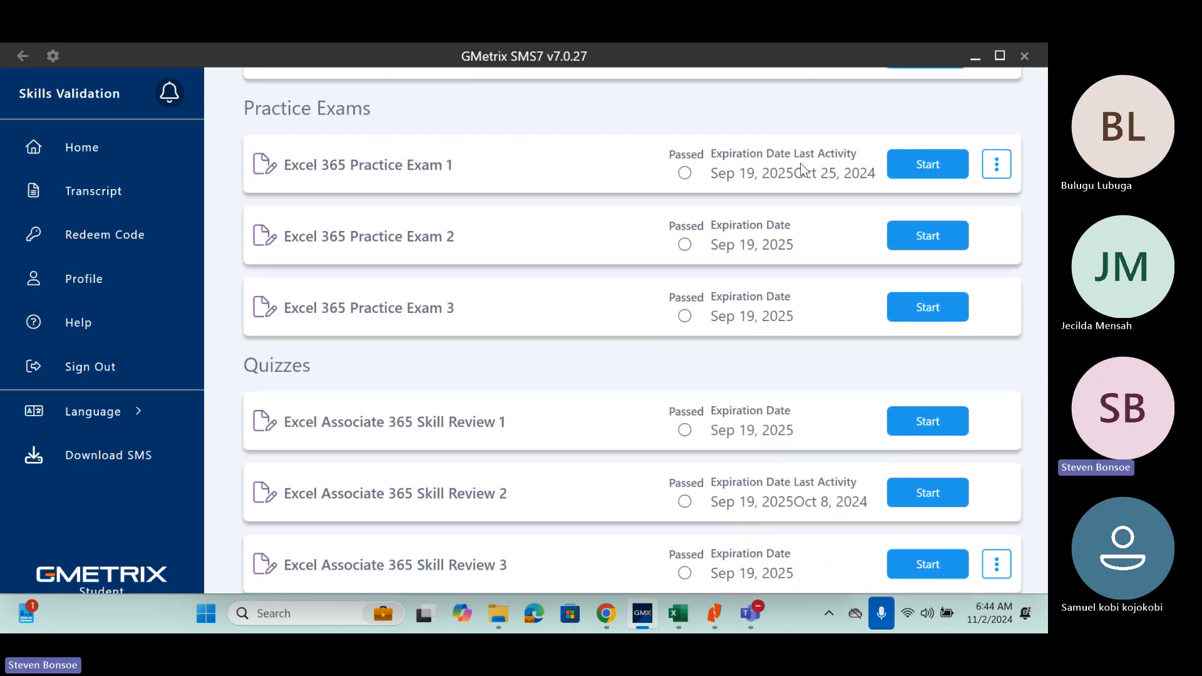
pyautogui.scroll(6, 800, 163)
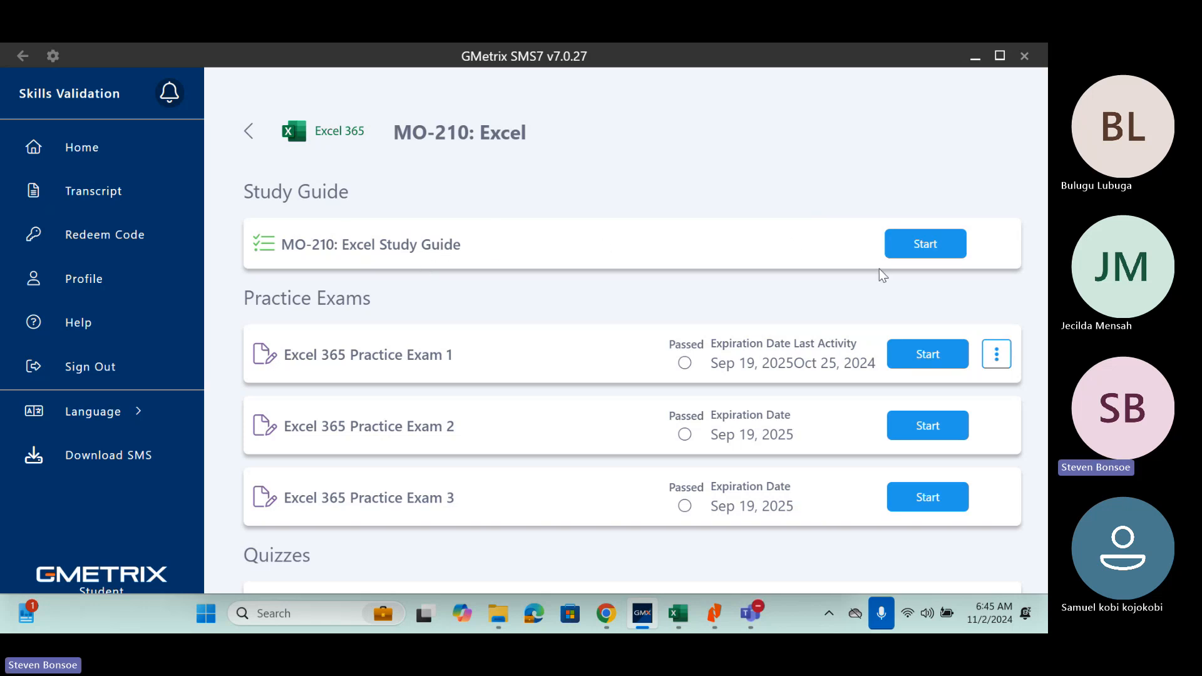
pyautogui.click(937, 246)
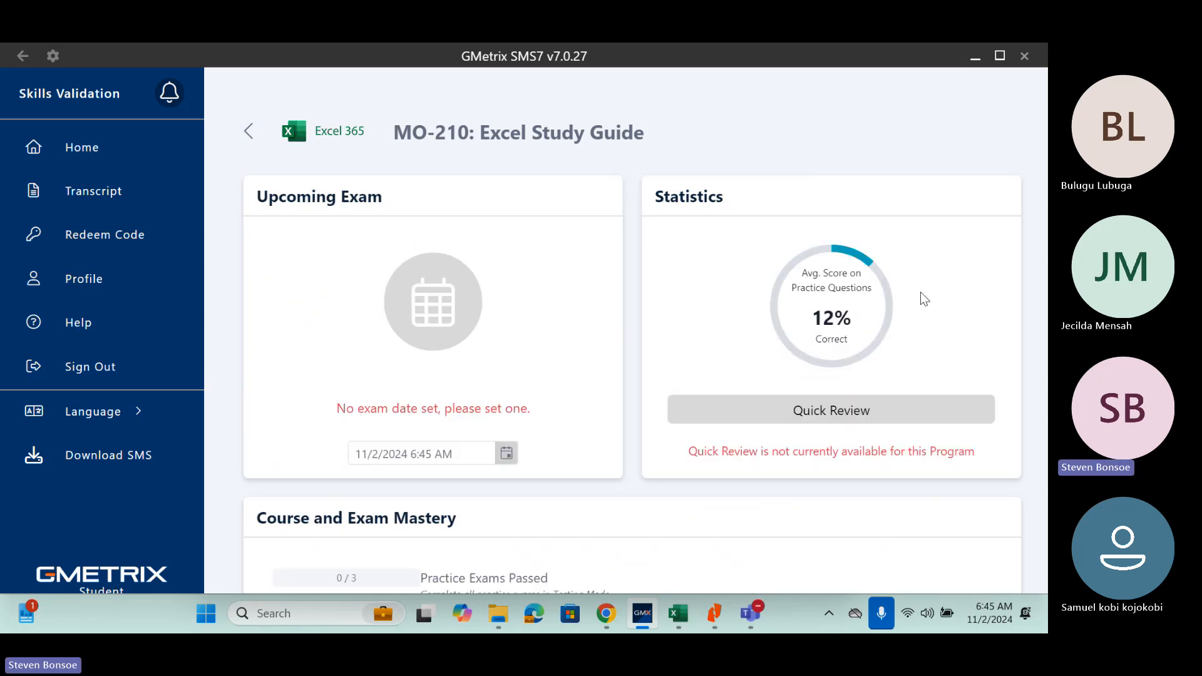
# Examine the study guide's upcoming exam, statistics, and course and exam mastery sections.
pyautogui.scroll(-2, 1047, 198)
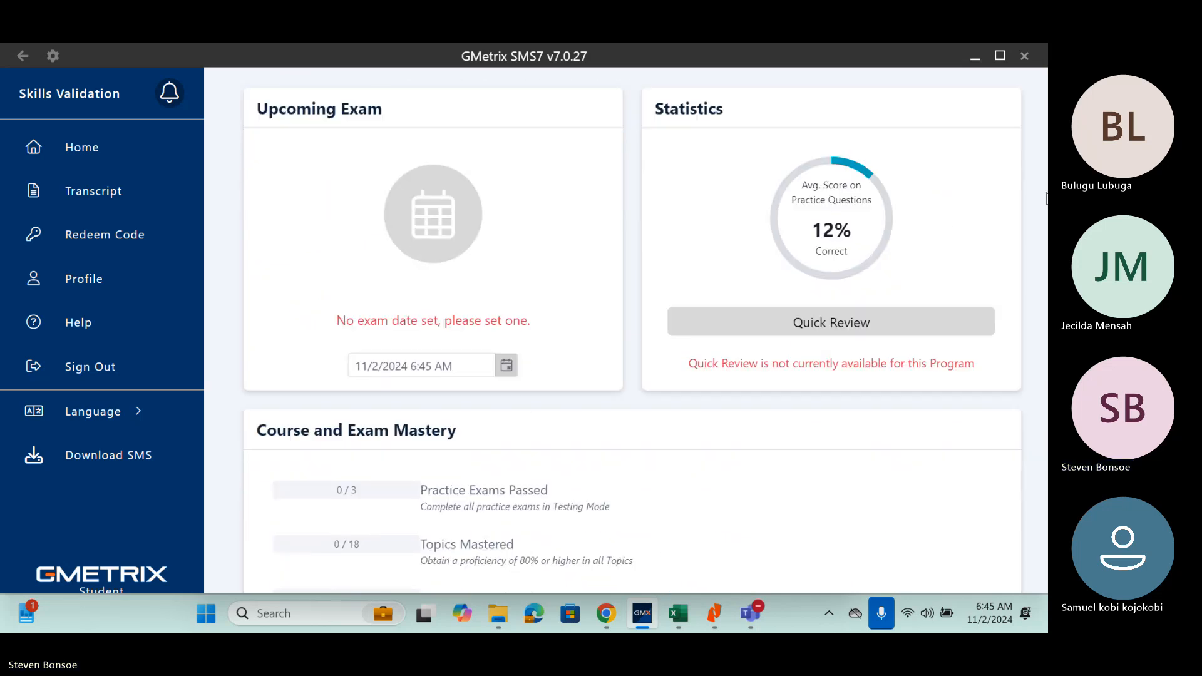
pyautogui.scroll(-5, 1046, 198)
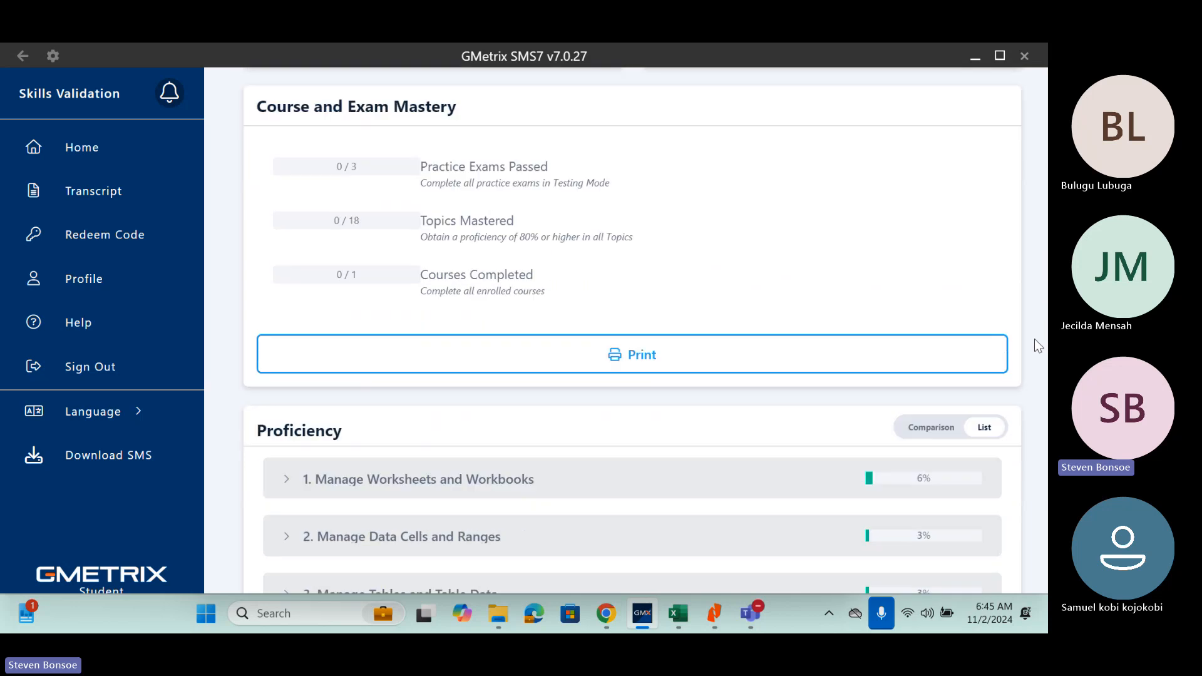
pyautogui.scroll(-1, 1034, 351)
pyautogui.scroll(7, 1033, 313)
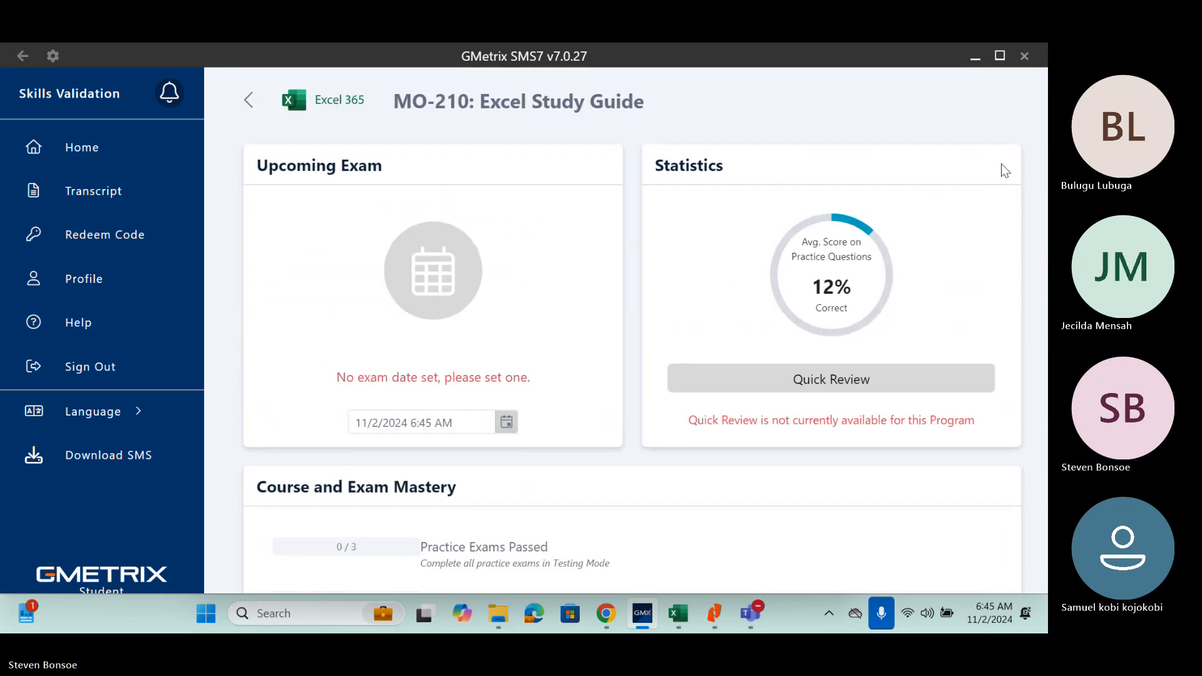
pyautogui.scroll(-1, 1004, 169)
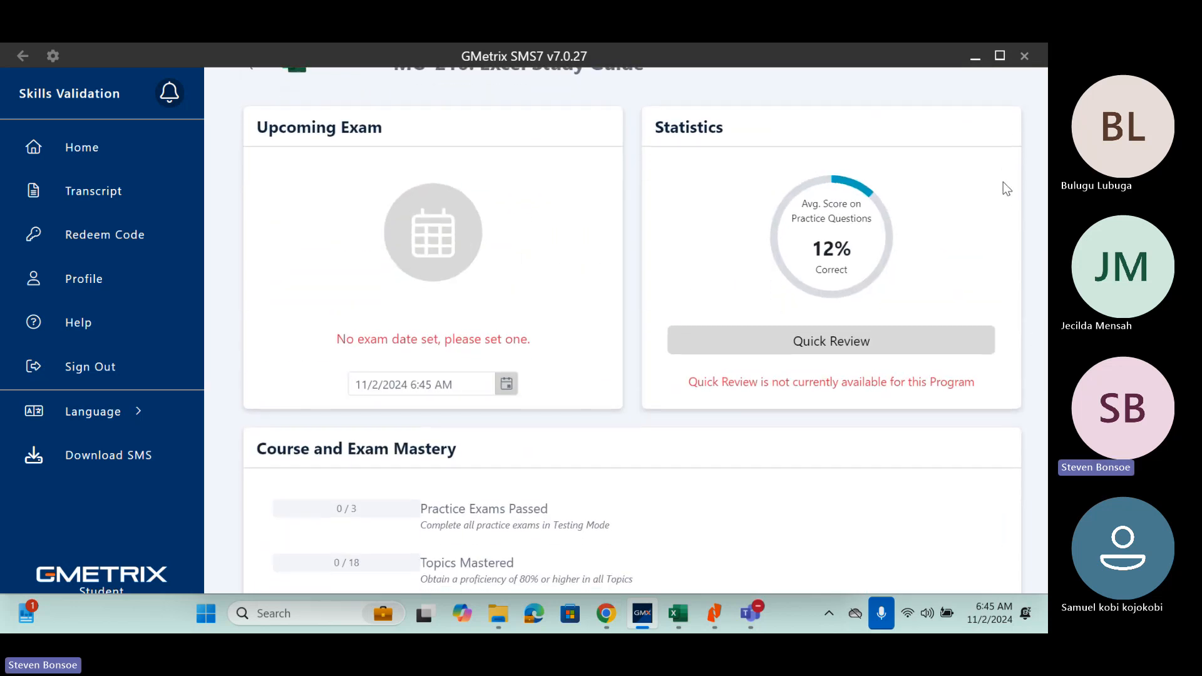
pyautogui.scroll(-1, 1003, 182)
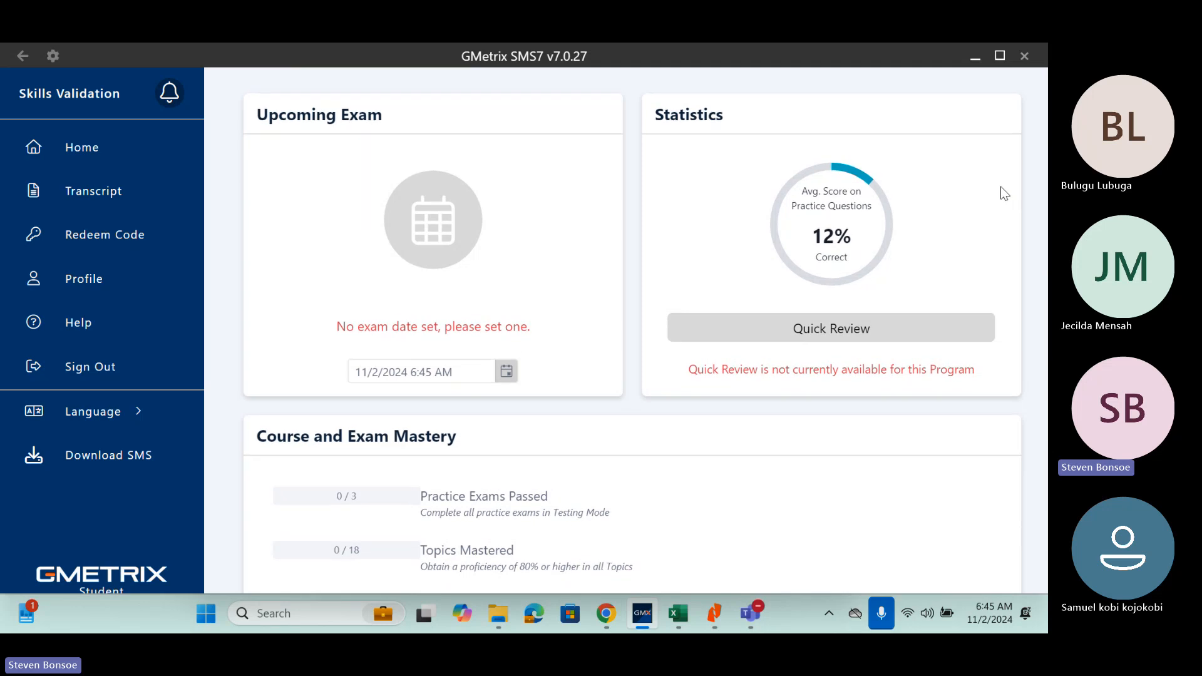
pyautogui.scroll(-2, 1004, 194)
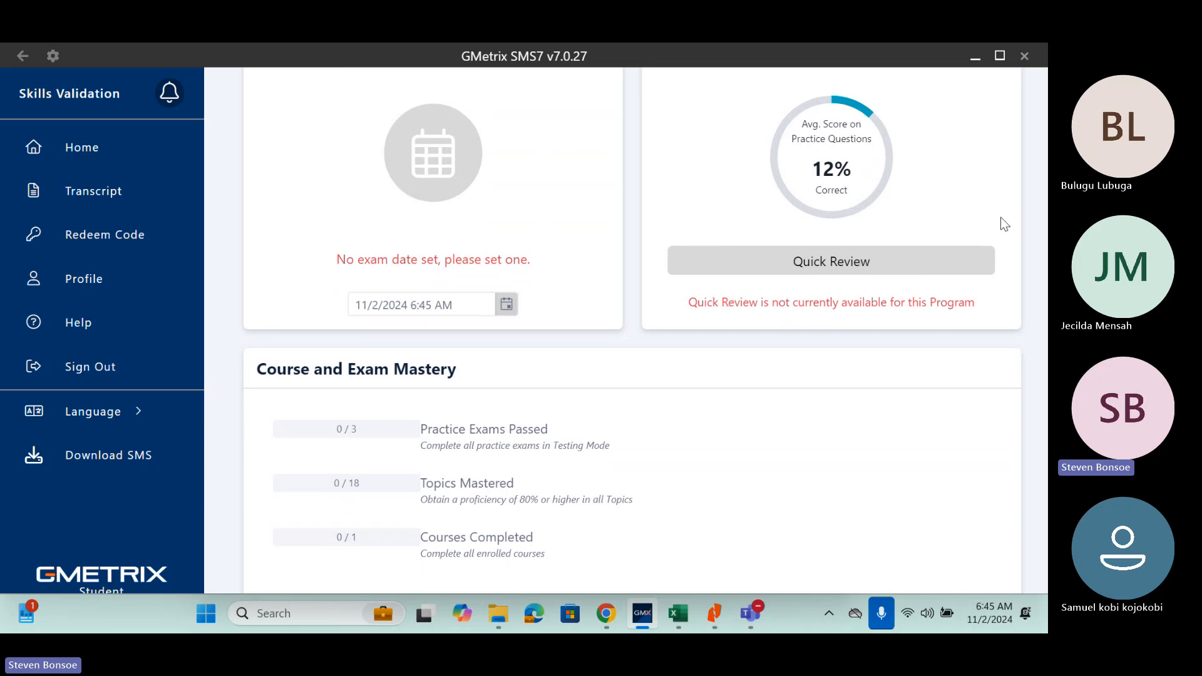
pyautogui.scroll(-1, 1005, 238)
pyautogui.scroll(-3, 1003, 250)
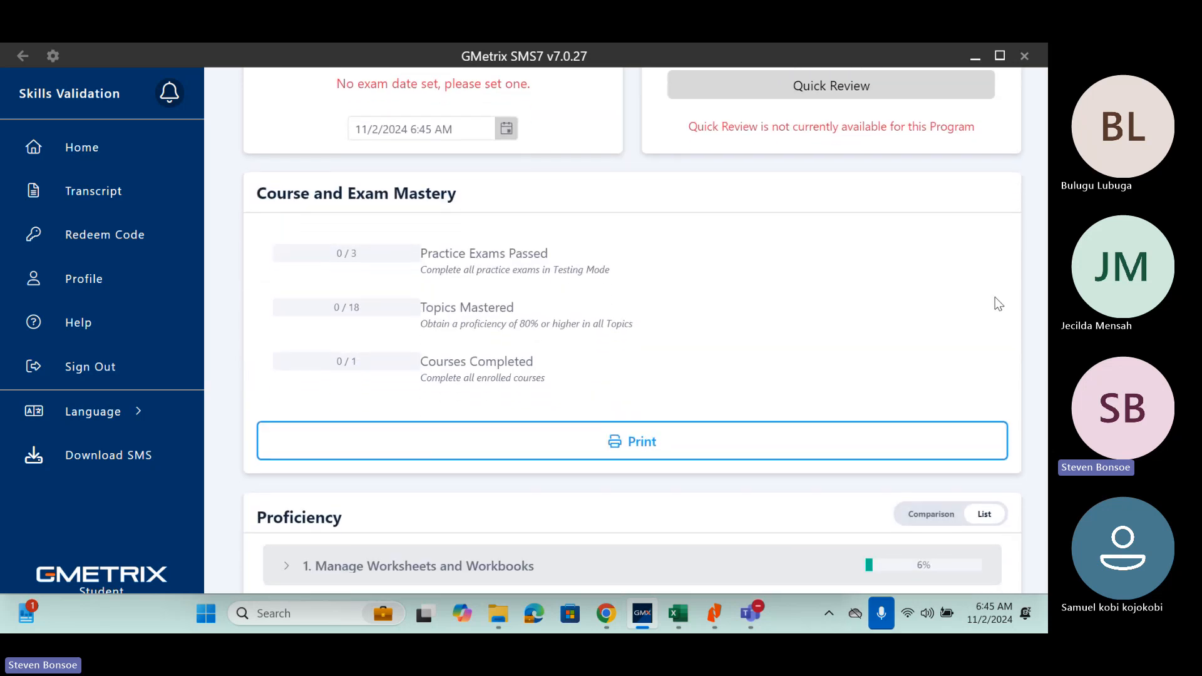
pyautogui.scroll(-1, 998, 306)
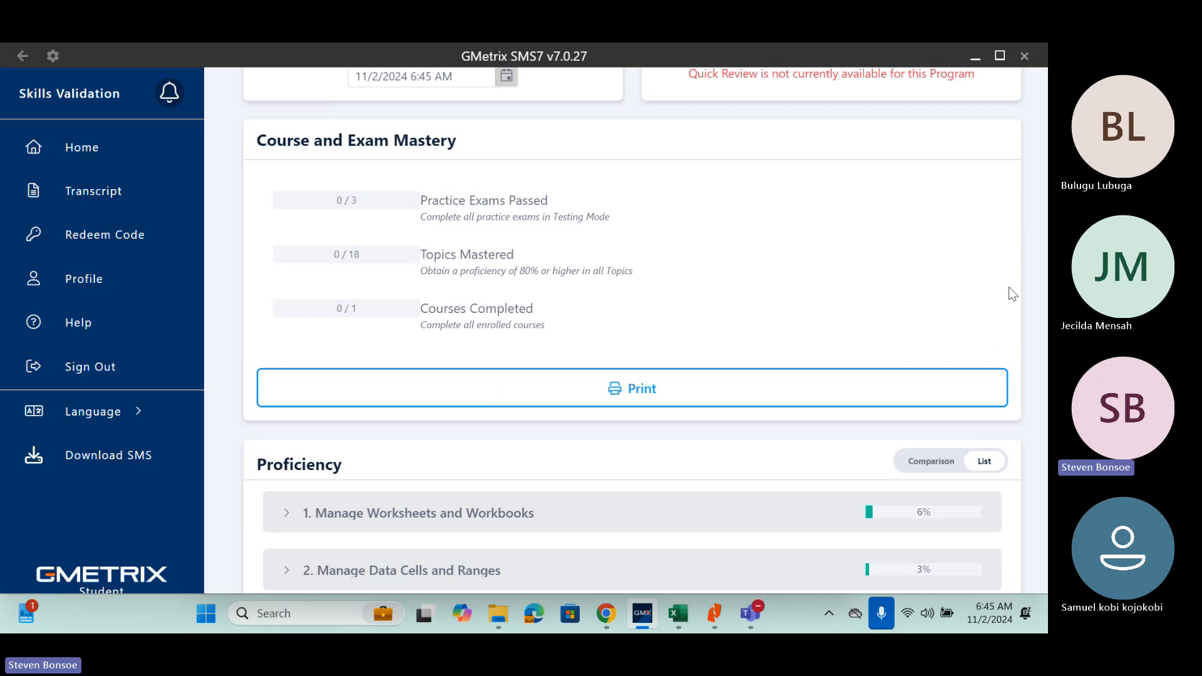
pyautogui.scroll(-1, 1047, 322)
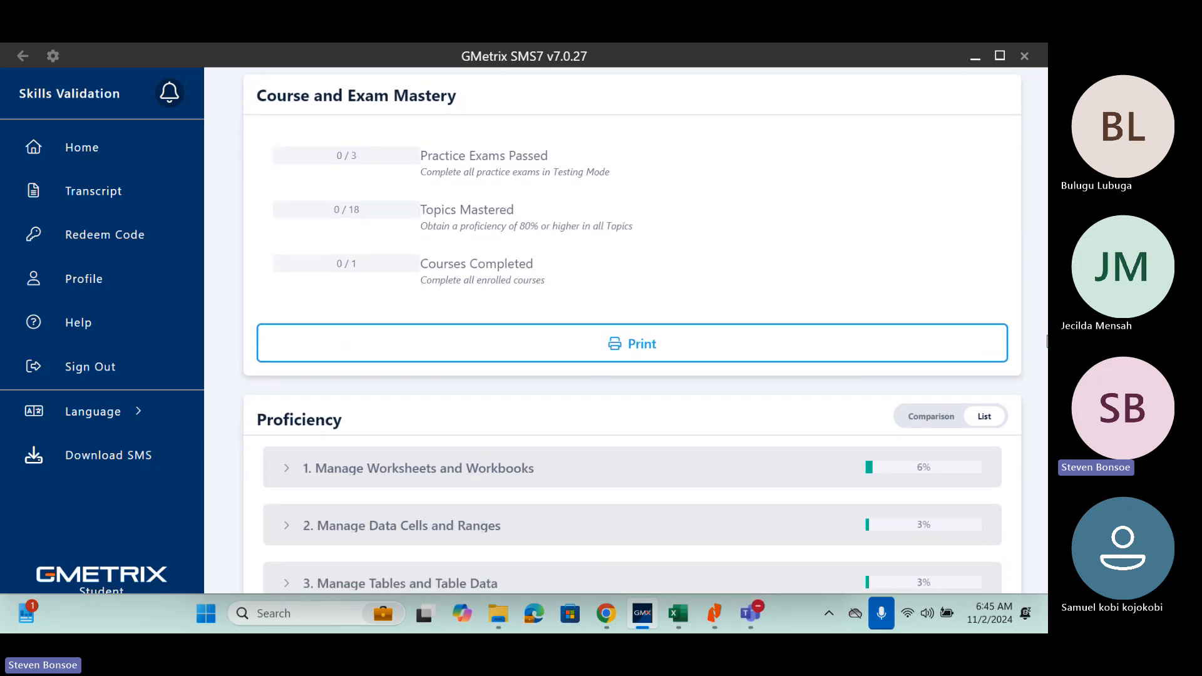
# Switch the study guide's Proficiency section to the Comparison view of strengths and opportunities.
pyautogui.moveTo(1047, 341); pyautogui.dragTo(1047, 418)
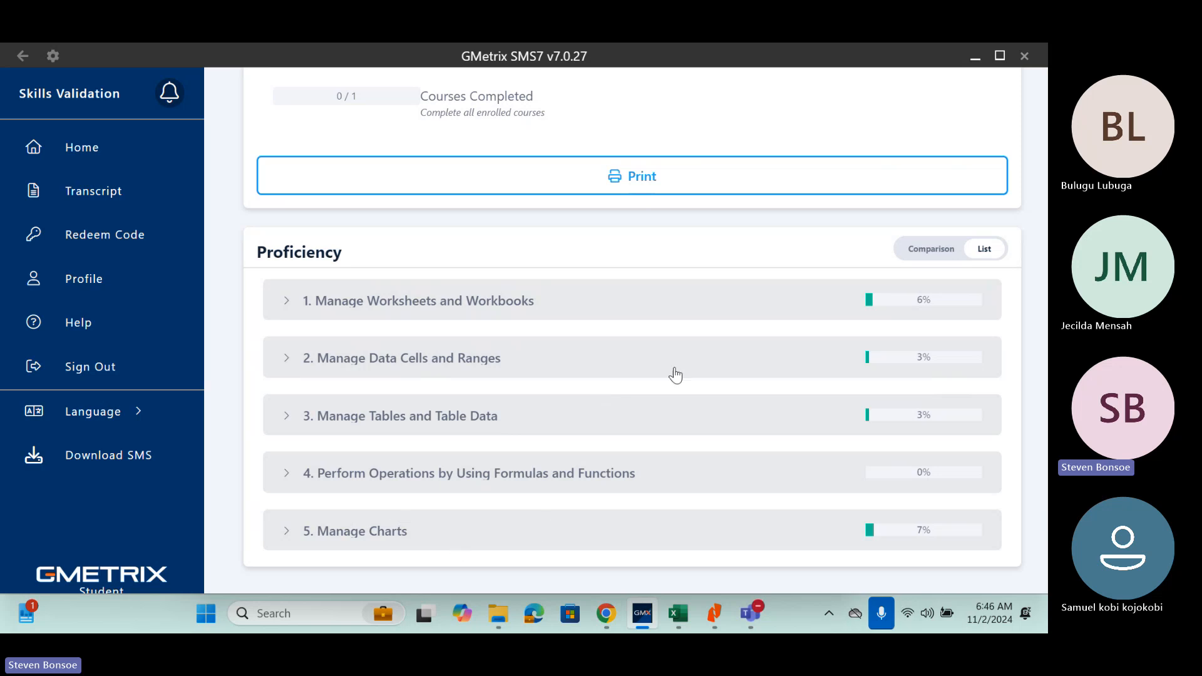
pyautogui.click(933, 250)
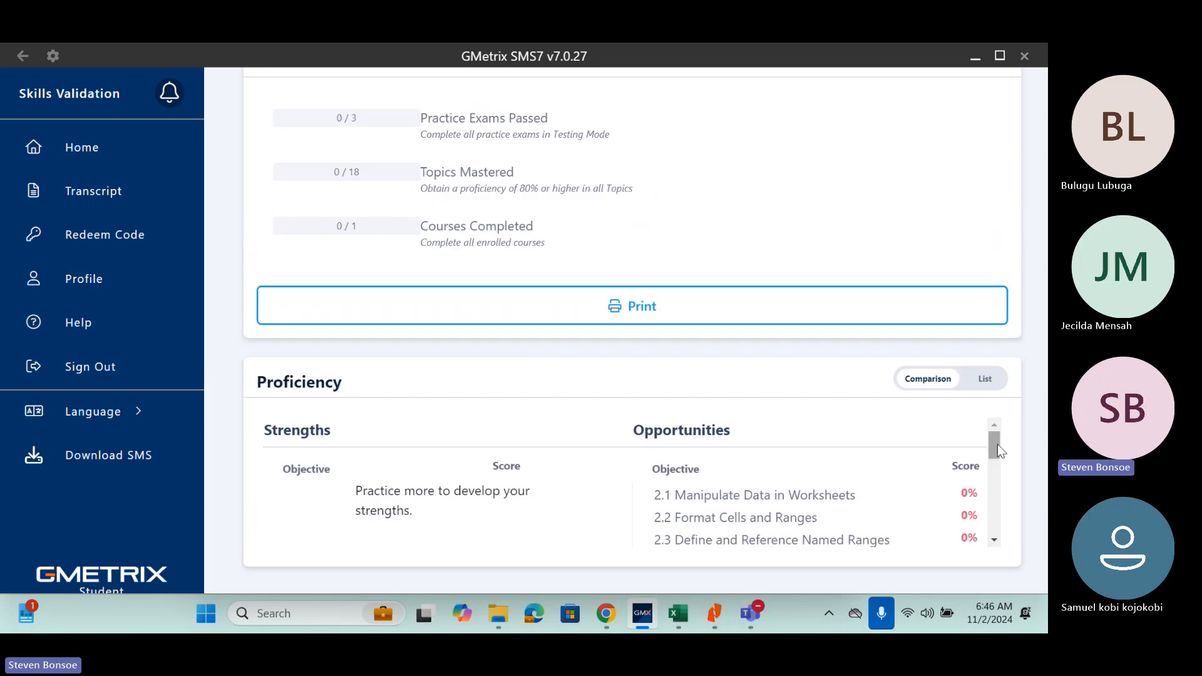
pyautogui.moveTo(995, 447)
pyautogui.mouseDown()
pyautogui.moveTo(997, 534)
pyautogui.moveTo(992, 443)
pyautogui.mouseUp()
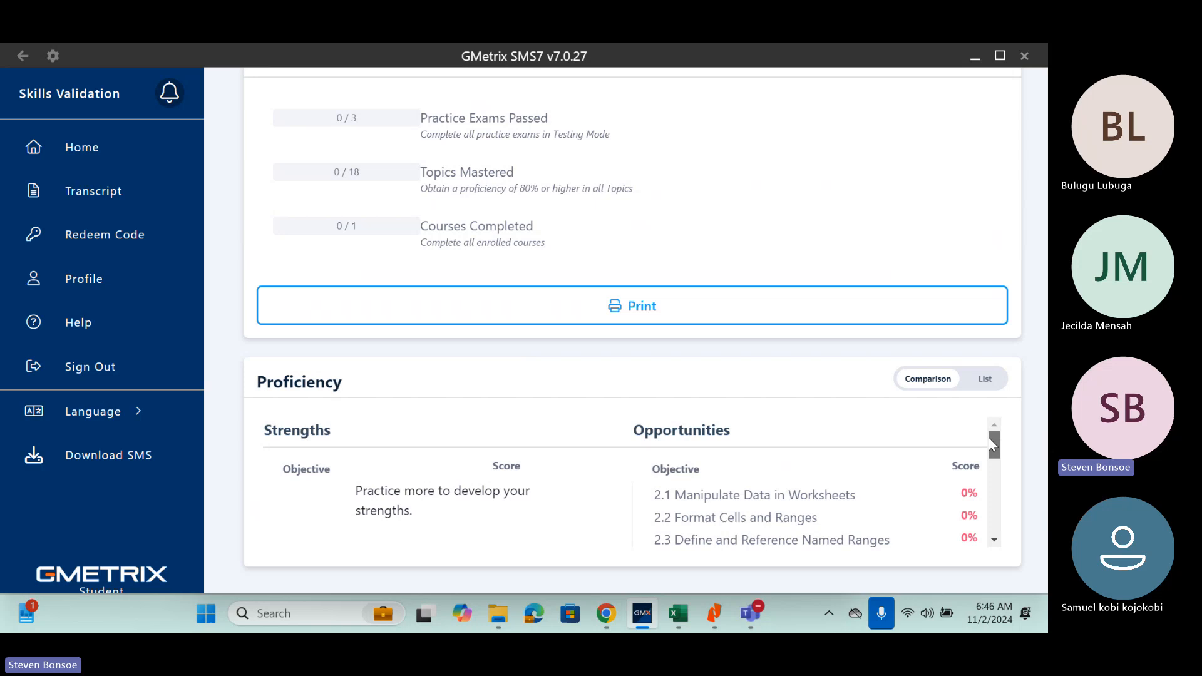
# Show the Proficiency section as a list and expand 1. Manage Worksheets and Workbooks.
pyautogui.click(982, 379)
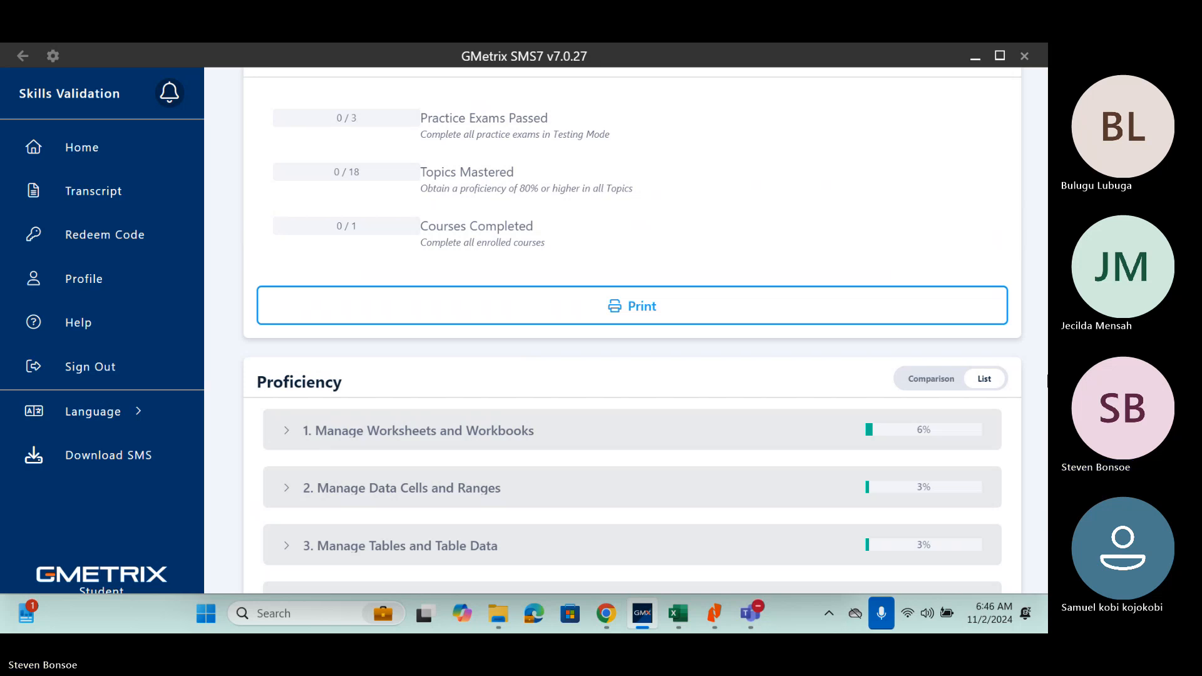
pyautogui.tripleClick(1039, 370)
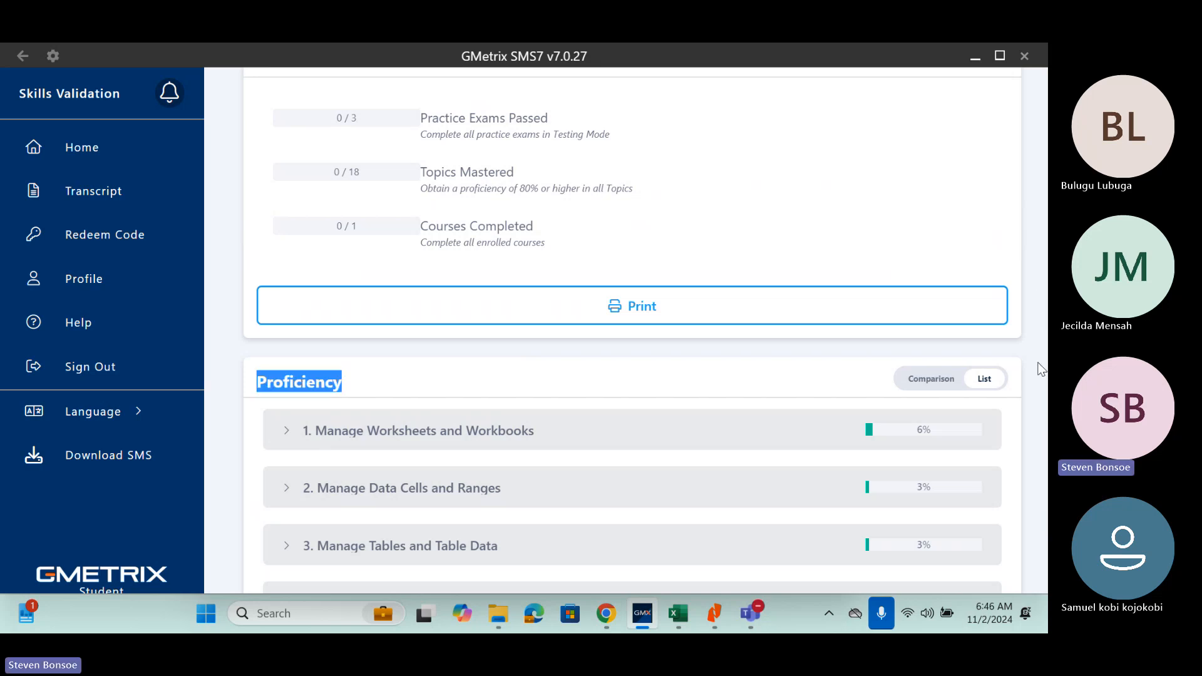
pyautogui.scroll(-1, 1037, 366)
pyautogui.scroll(-2, 1039, 369)
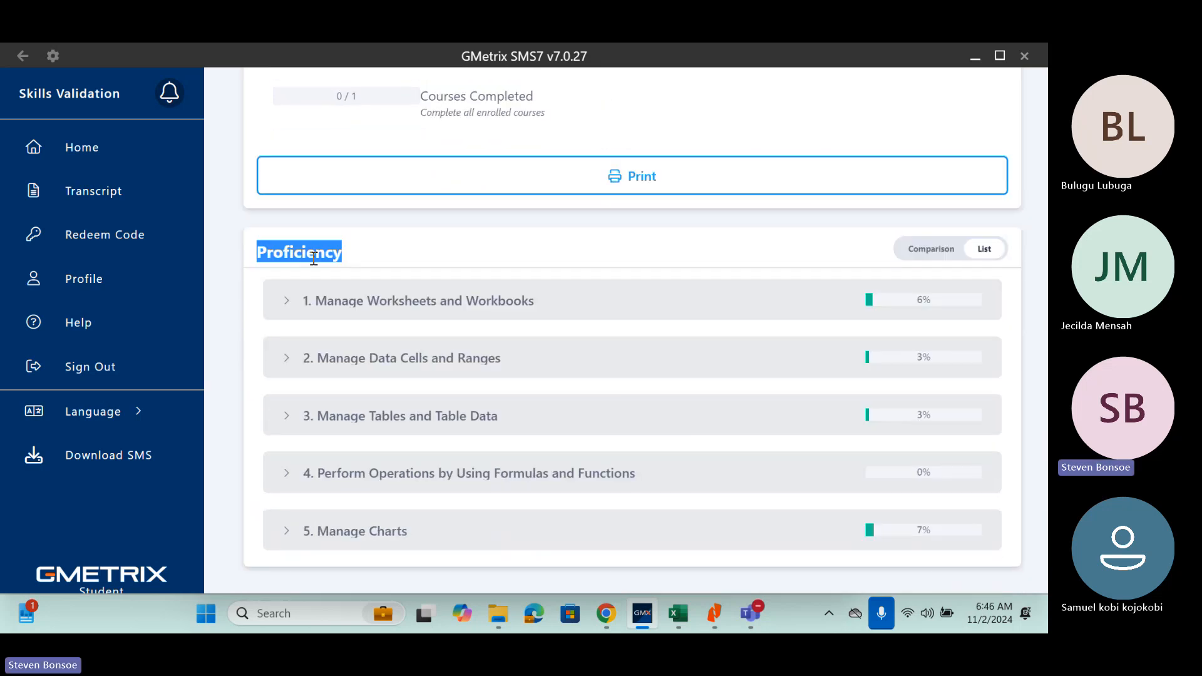
pyautogui.click(289, 303)
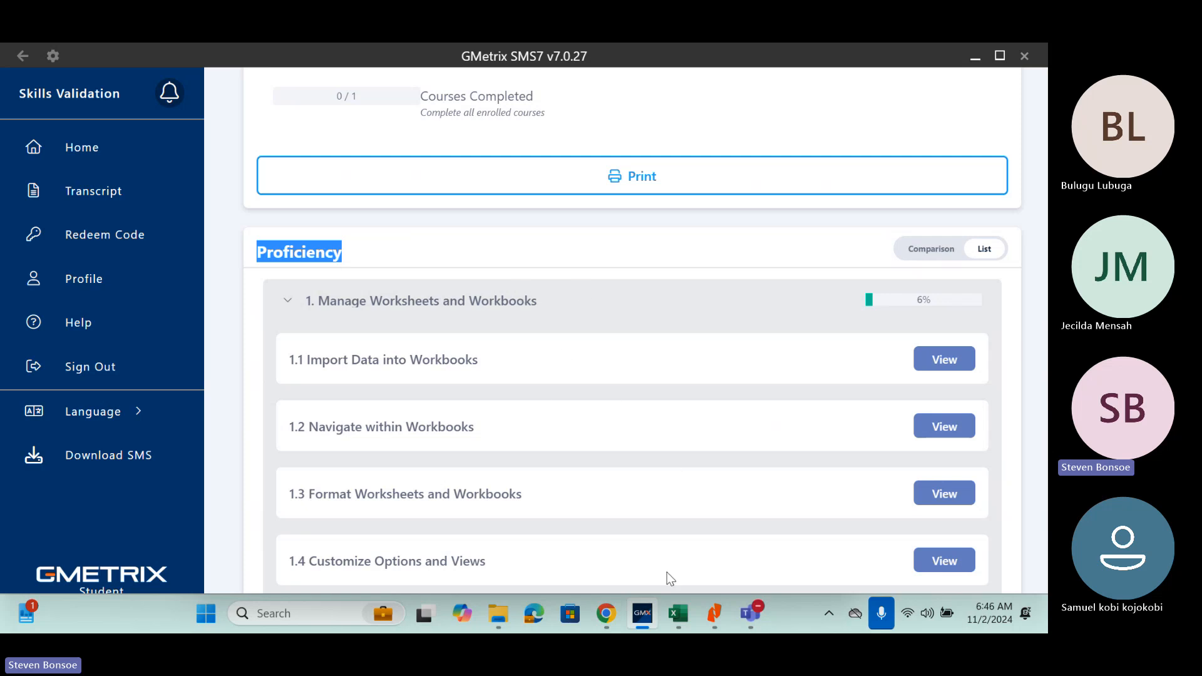
# Open MOS 365 Excel OD 2022 in Nitro PDF Pro, look through its exam objectives, and return to GMetrix.
pyautogui.rightClick(607, 615)
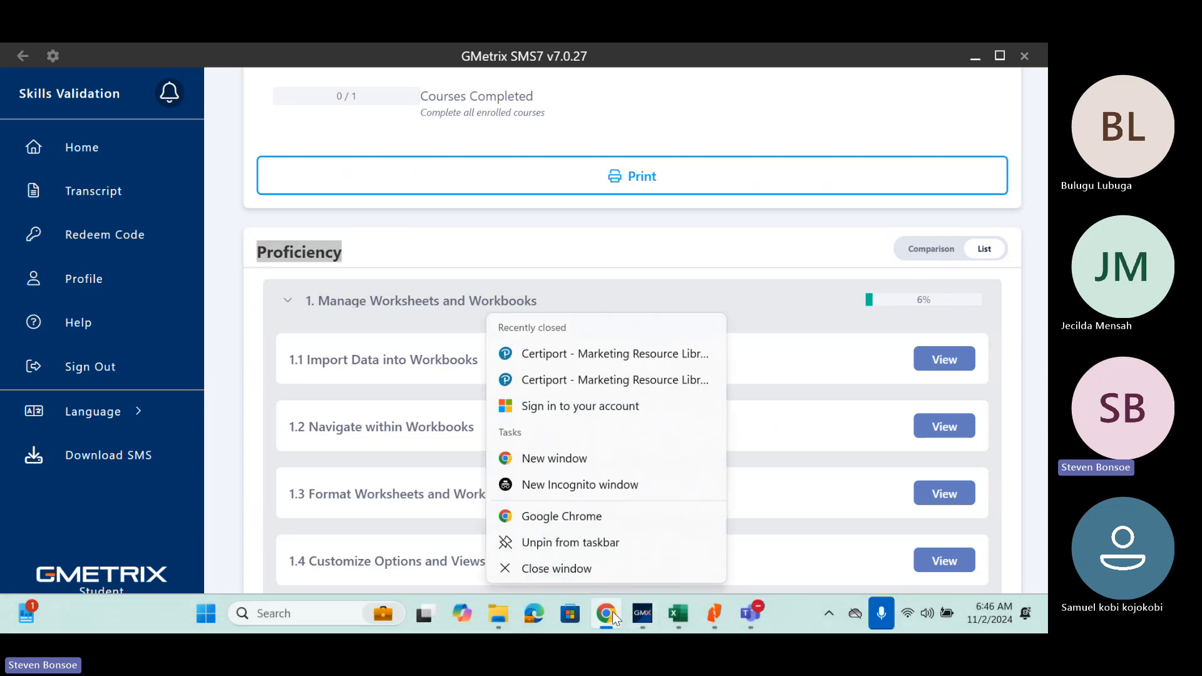
pyautogui.click(709, 619)
pyautogui.rightClick(708, 617)
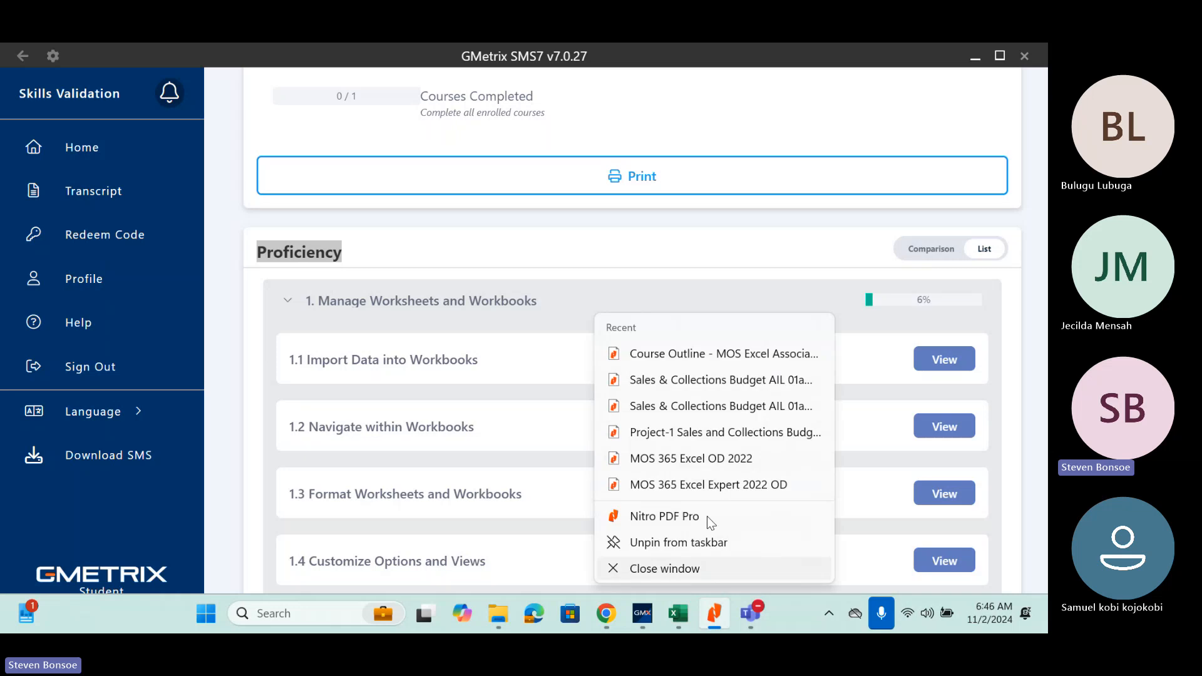
pyautogui.click(720, 467)
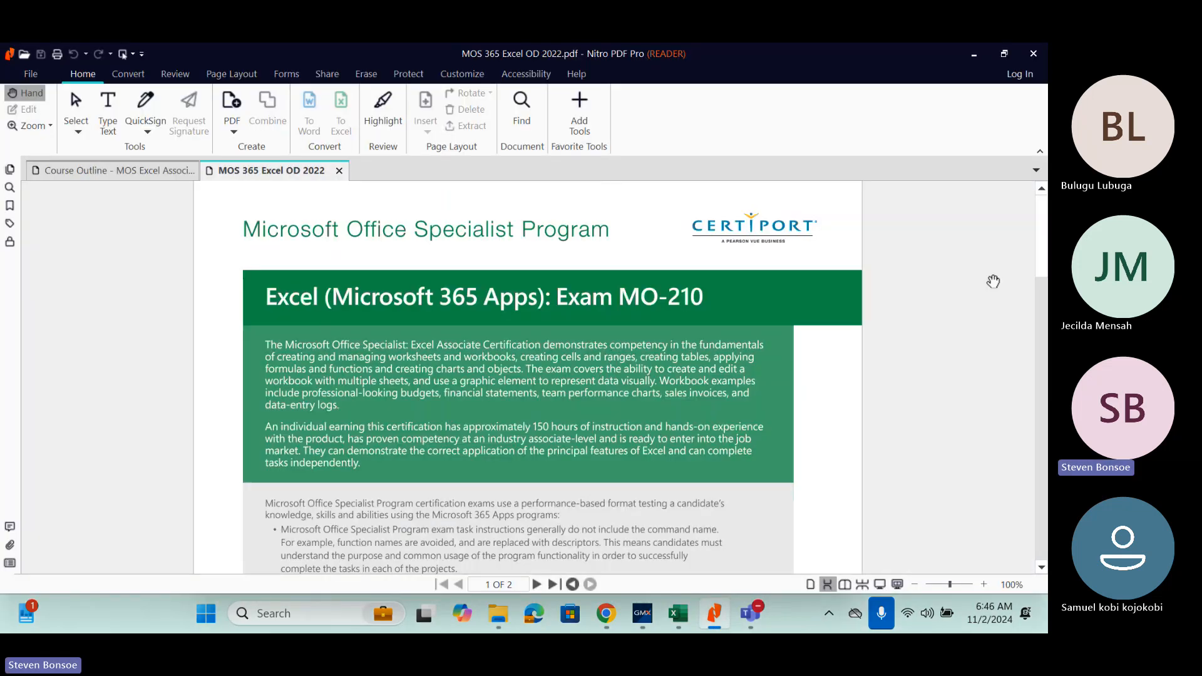
pyautogui.moveTo(1044, 263); pyautogui.dragTo(1046, 539)
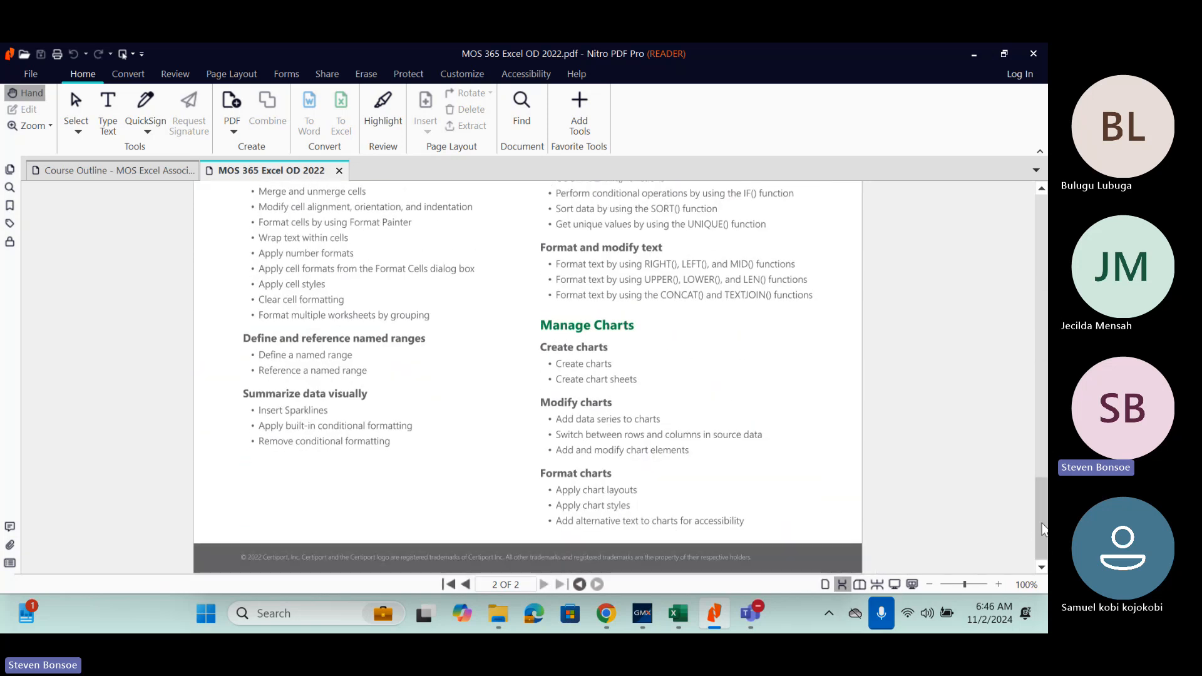
pyautogui.click(975, 62)
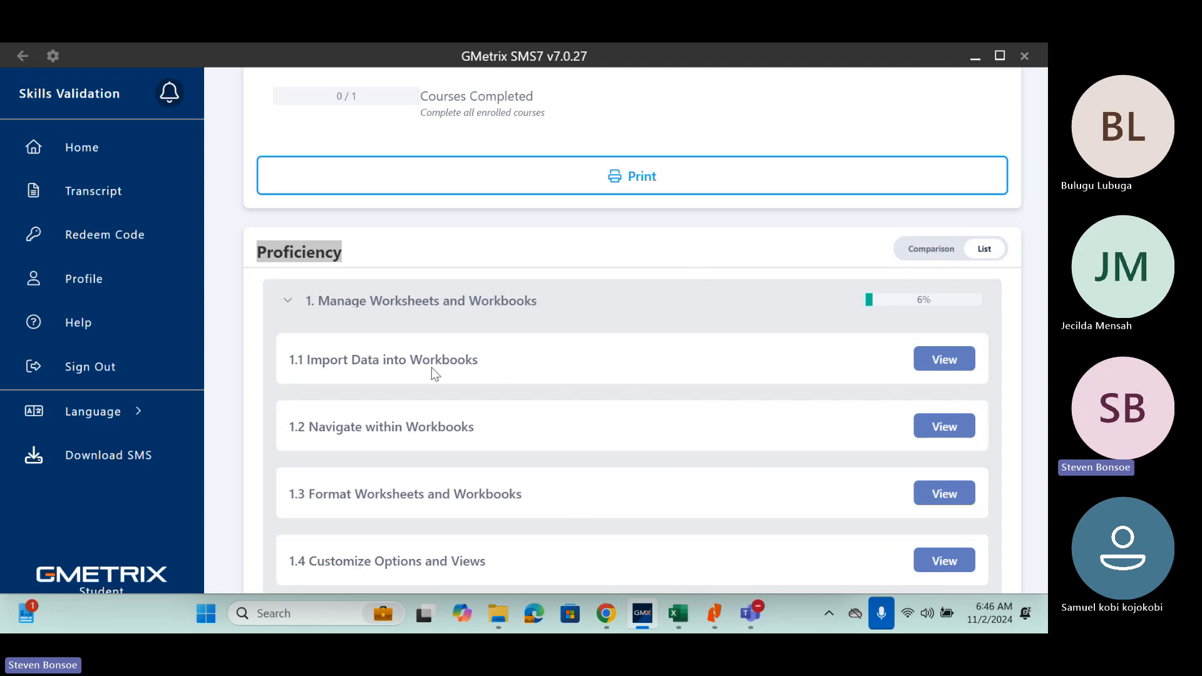
# View objective 1.1 Import Data into Workbooks and look over its proficiency overview.
pyautogui.click(934, 365)
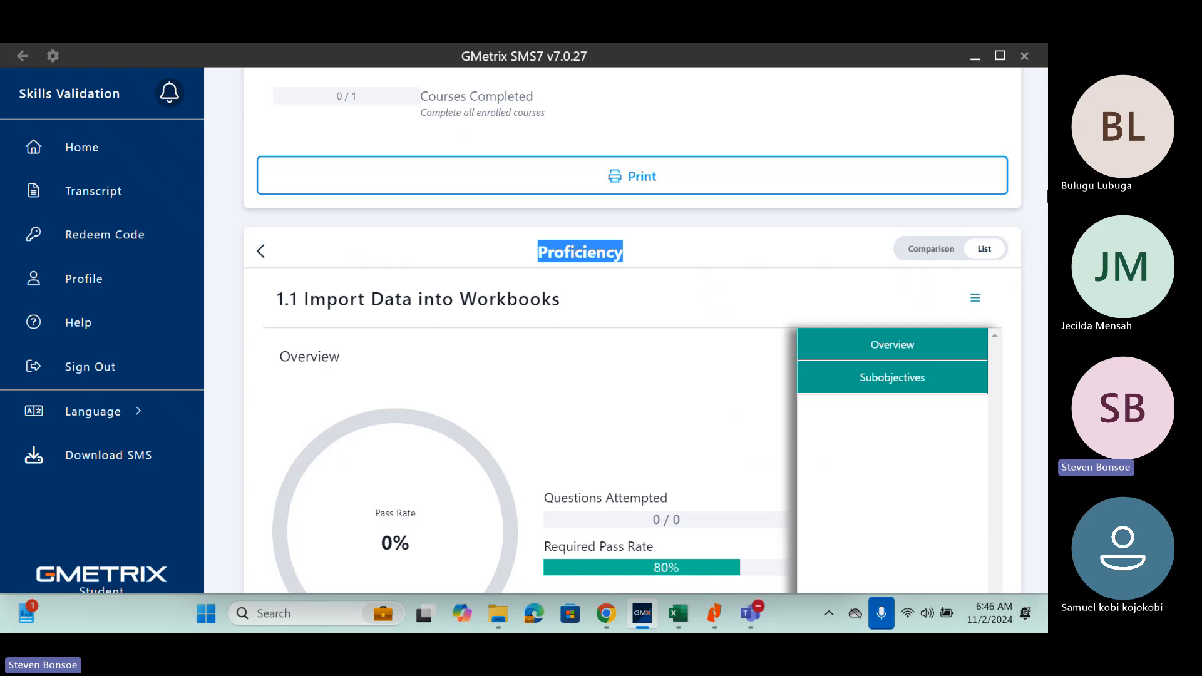
pyautogui.scroll(7, 772, 508)
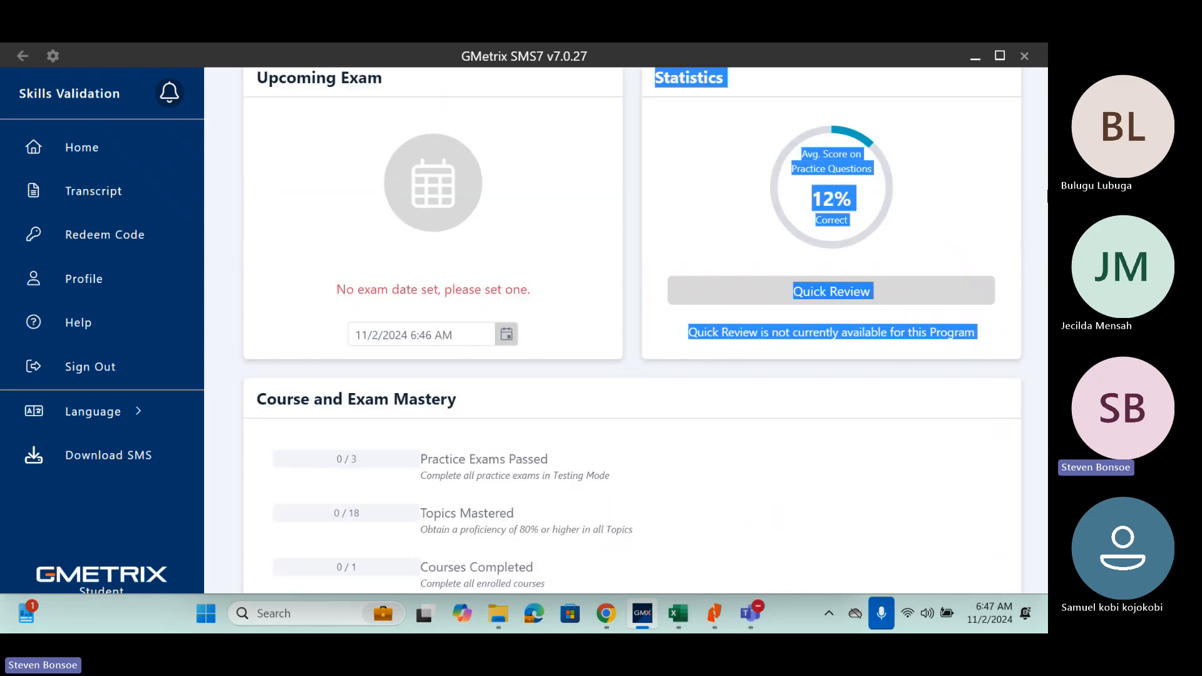
pyautogui.scroll(-1, 772, 509)
pyautogui.scroll(-7, 772, 508)
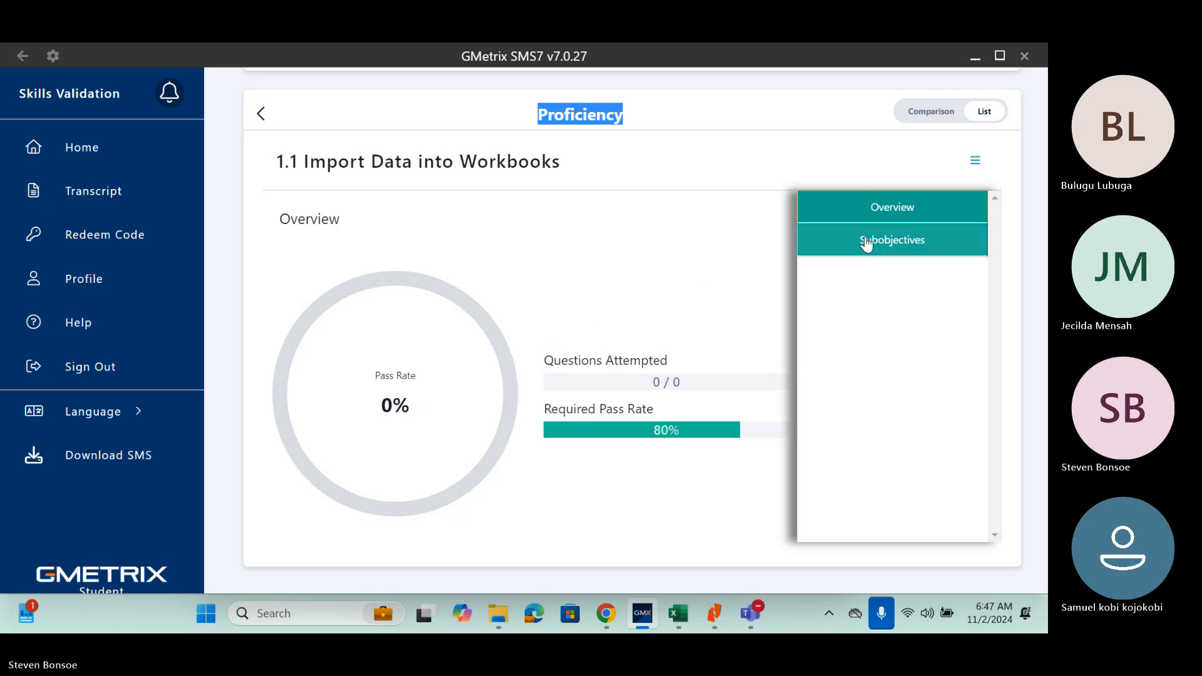
# List the subobjectives of 1.1 and read through 1.1.1 Import data from text files.
pyautogui.click(894, 249)
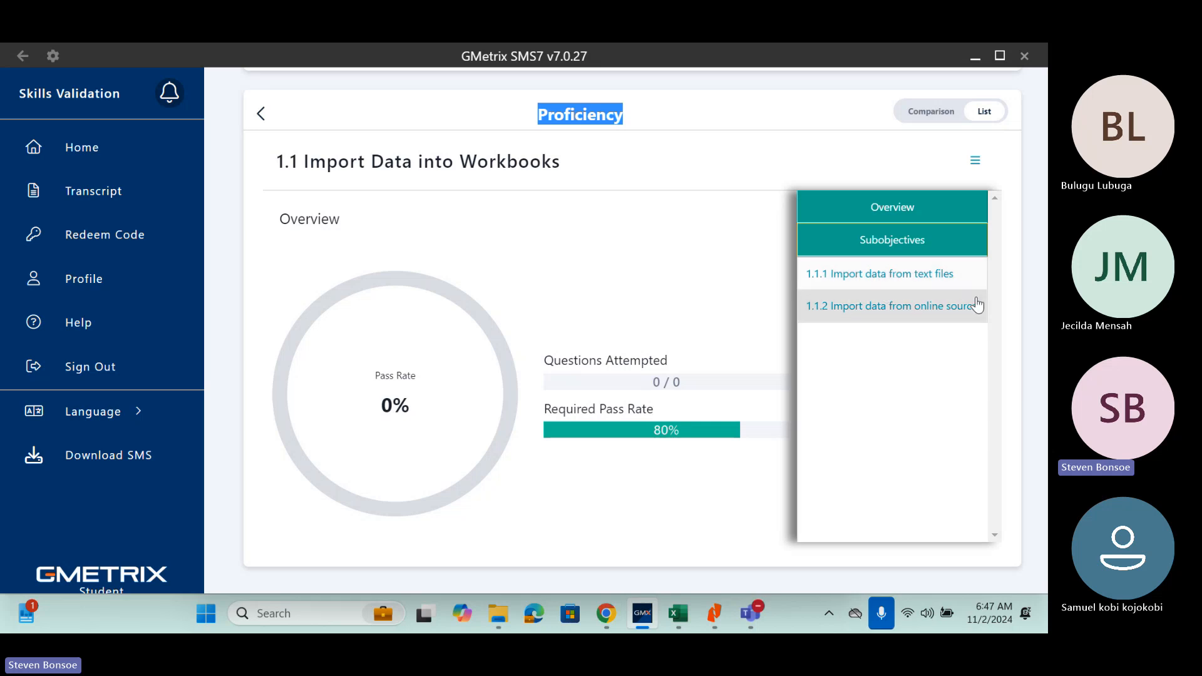
pyautogui.click(922, 281)
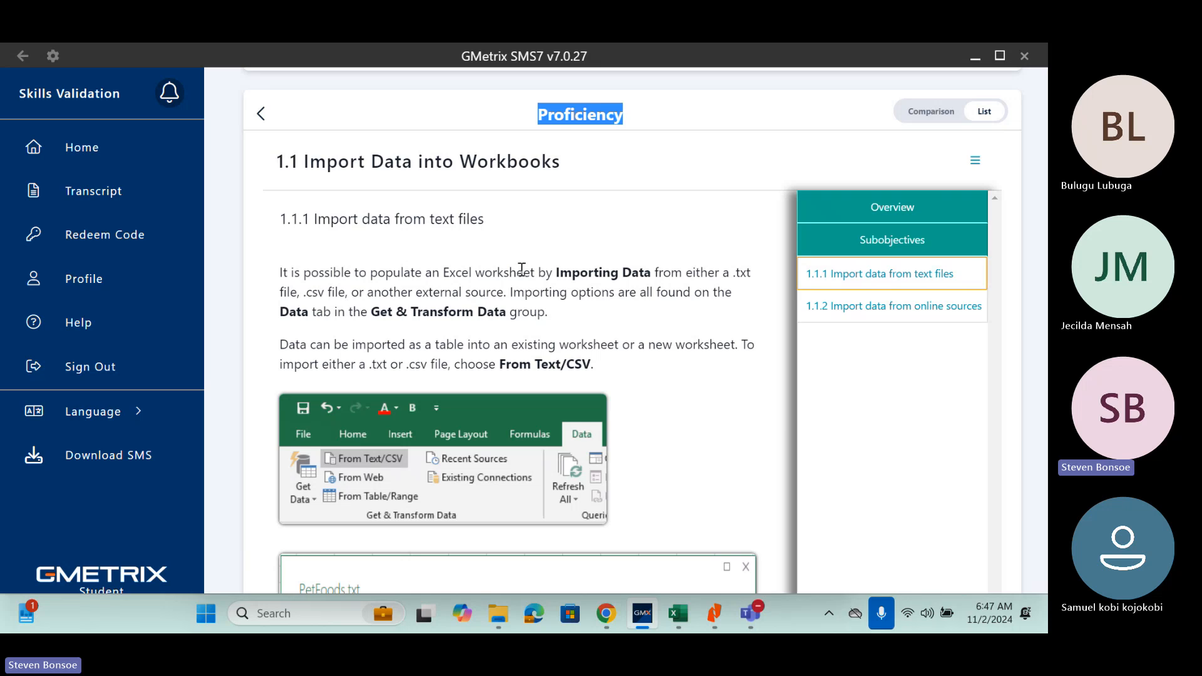
pyautogui.scroll(-4, 521, 269)
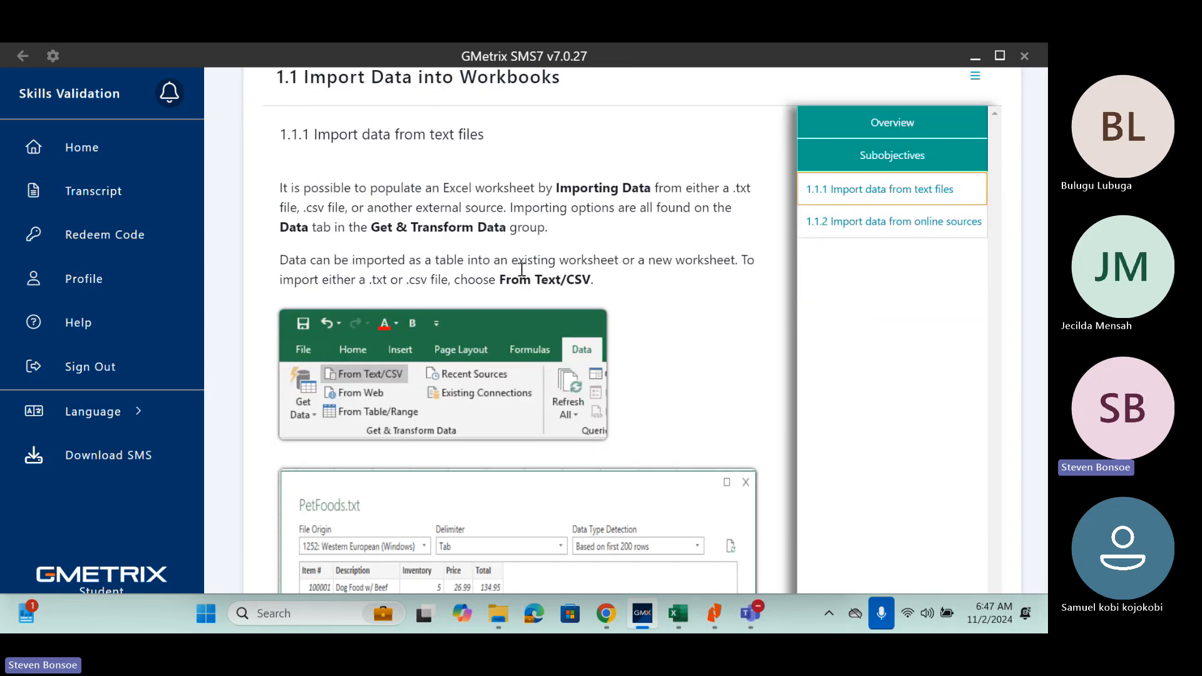
pyautogui.scroll(-2, 521, 274)
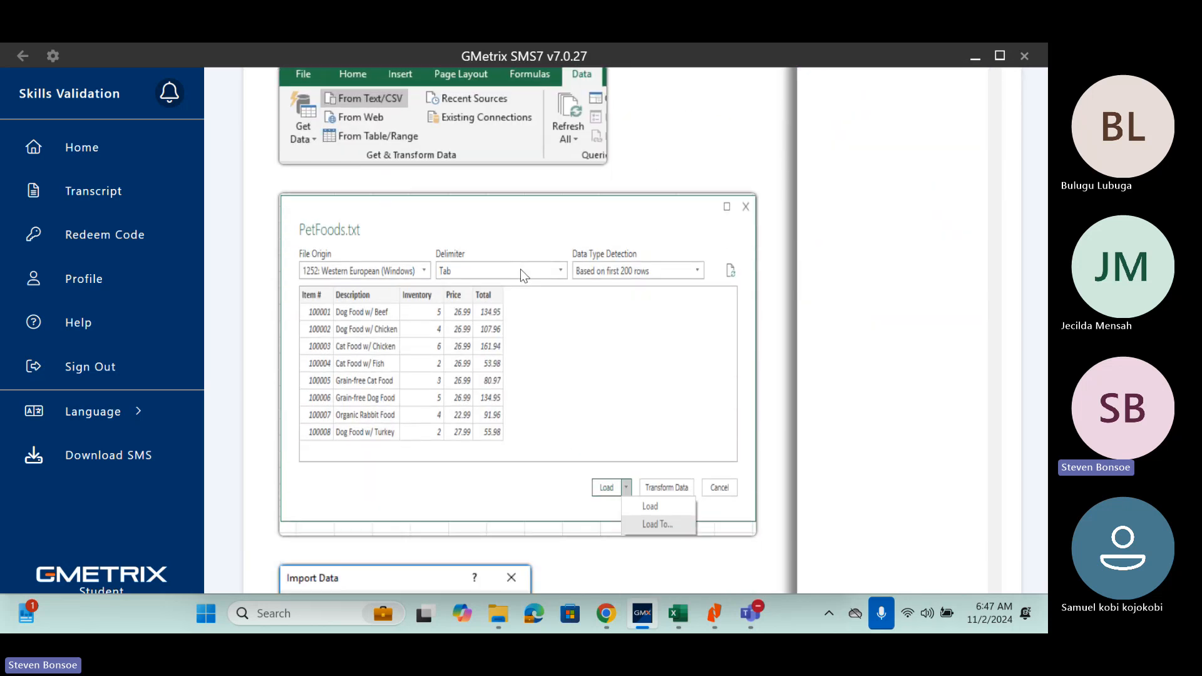
pyautogui.scroll(-5, 523, 275)
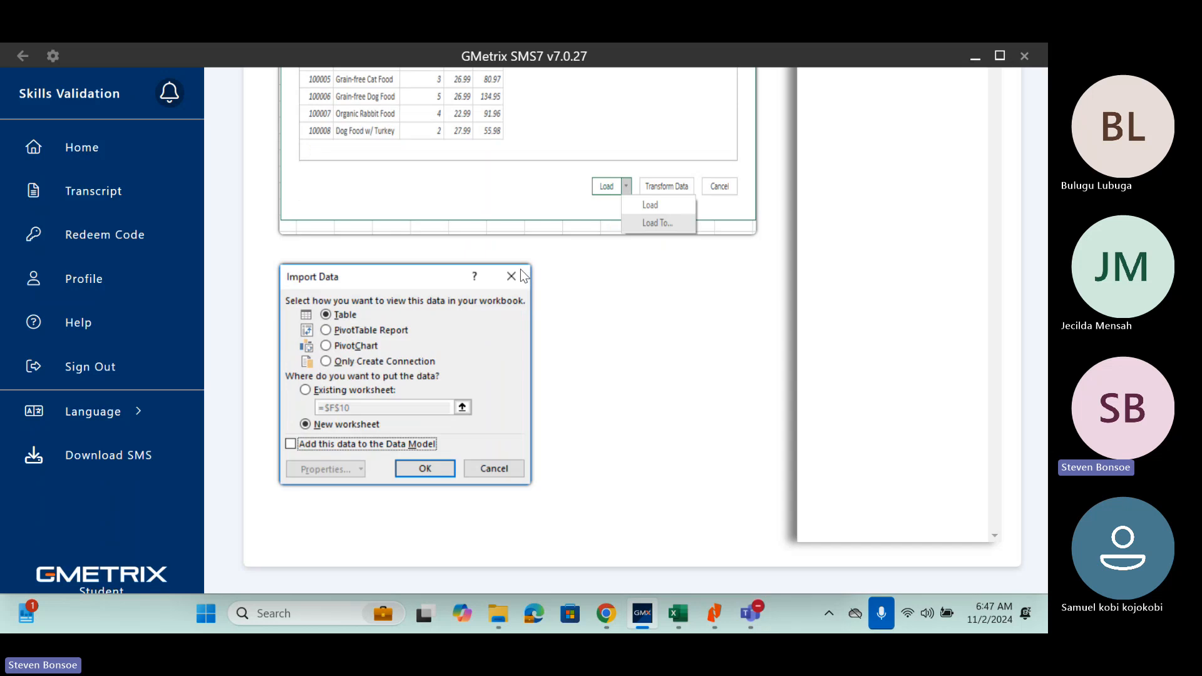
pyautogui.scroll(2, 523, 276)
pyautogui.scroll(10, 523, 276)
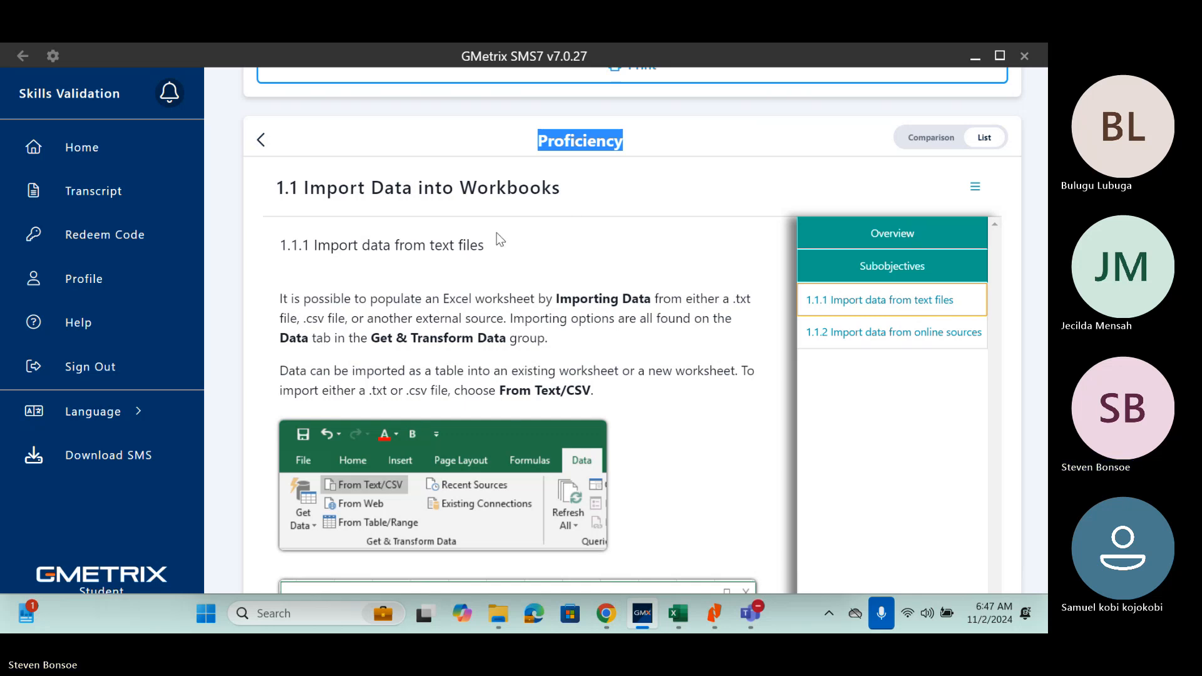
# Read subobjective 1.1.2 Import data from online sources and return to the proficiency list.
pyautogui.click(904, 343)
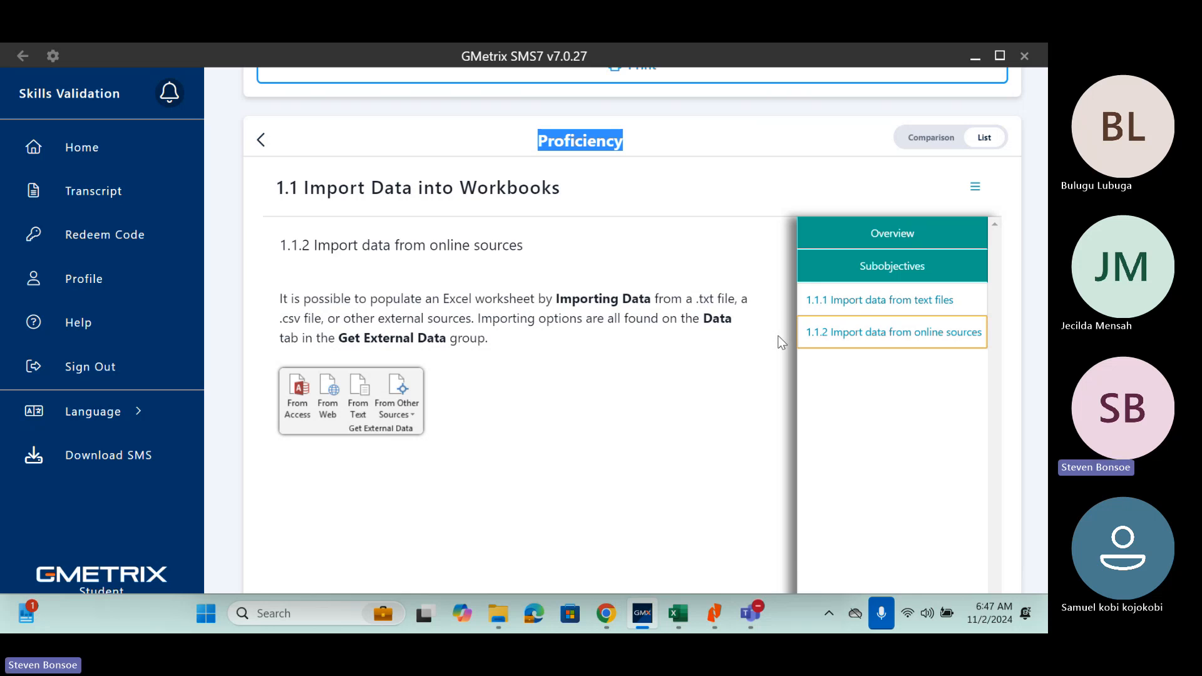
pyautogui.click(720, 446)
pyautogui.scroll(-1, 720, 446)
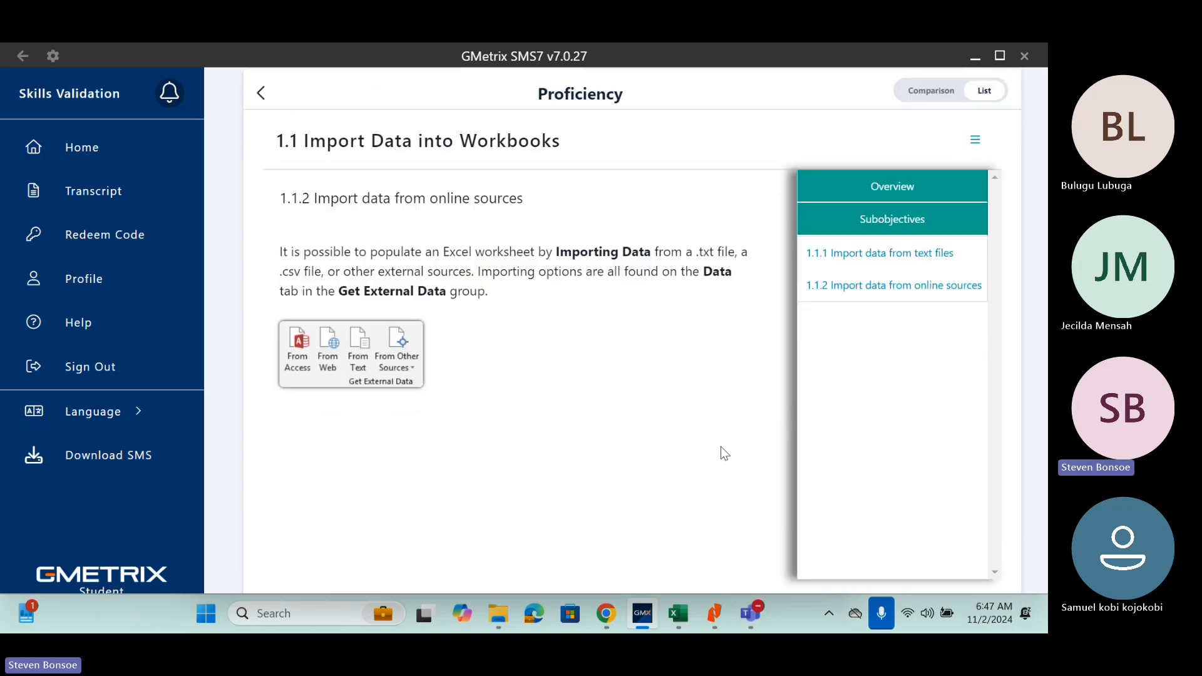
pyautogui.scroll(3, 721, 448)
pyautogui.scroll(1, 724, 452)
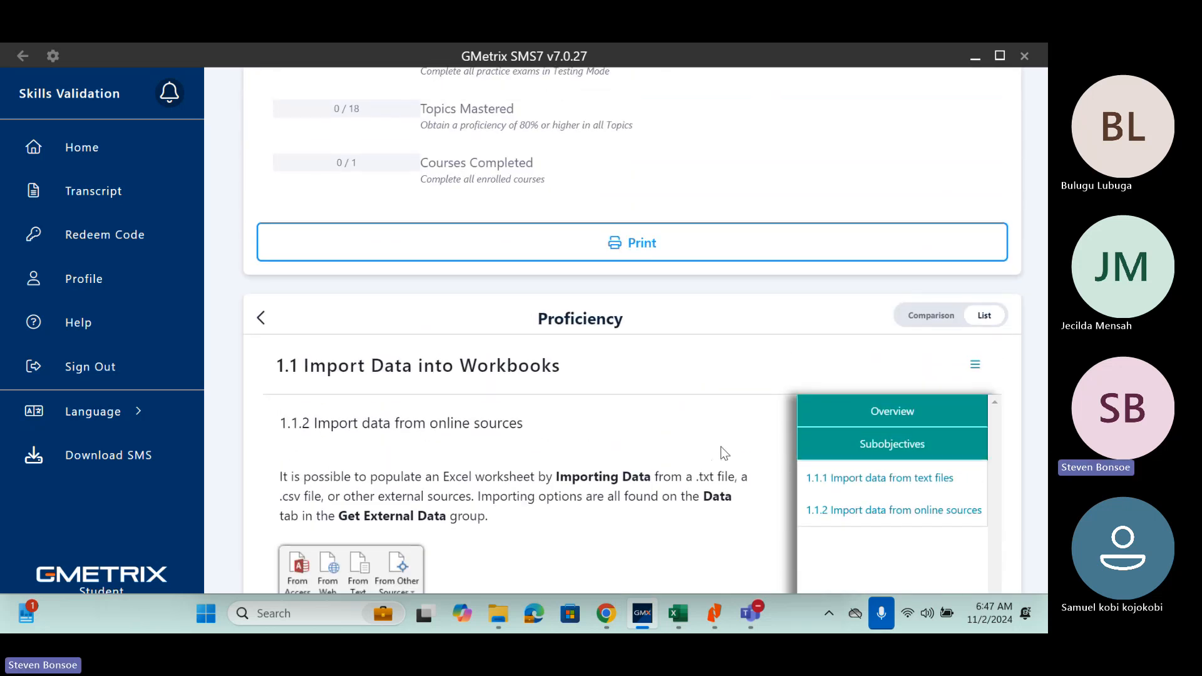
pyautogui.click(261, 316)
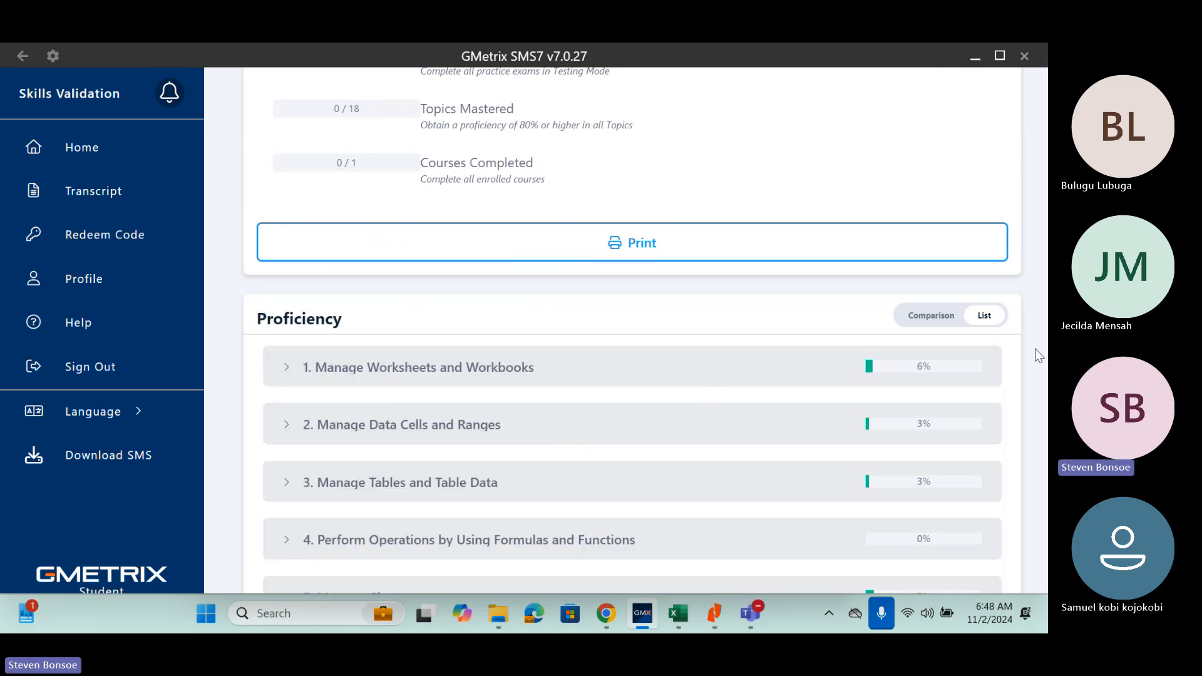
# View objective 3.1 Create and Format Tables under Manage Tables and Table Data, and read subobjective 3.1.2 Apply table styles.
pyautogui.click(466, 485)
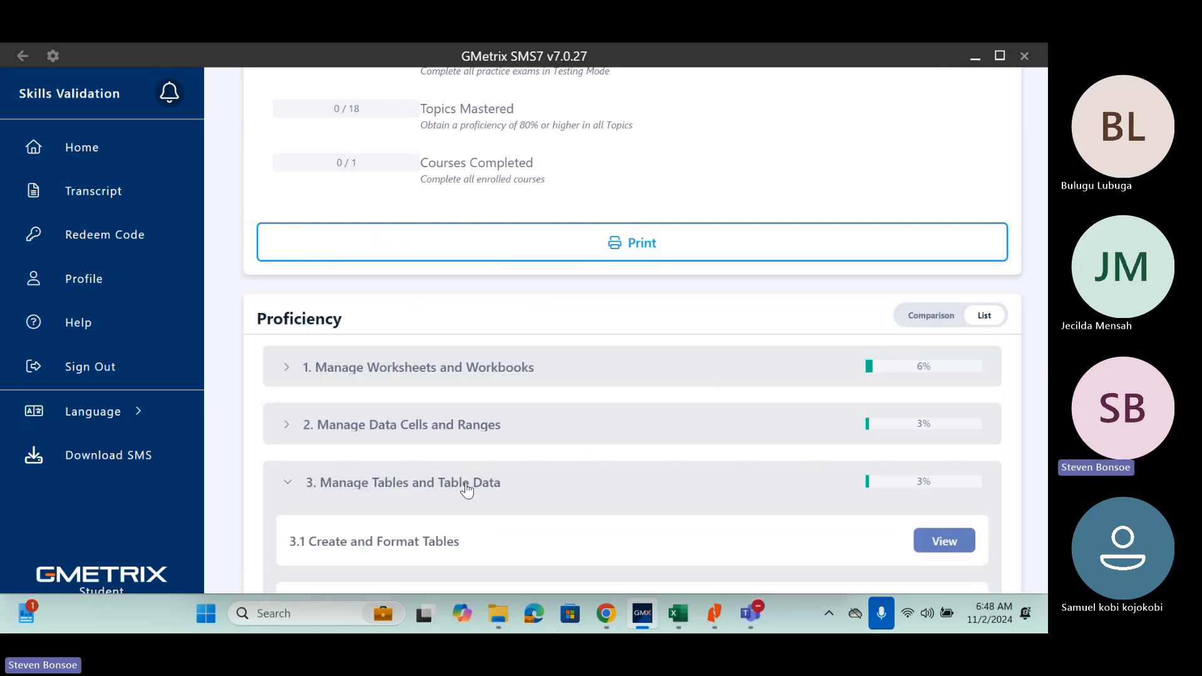
pyautogui.click(944, 540)
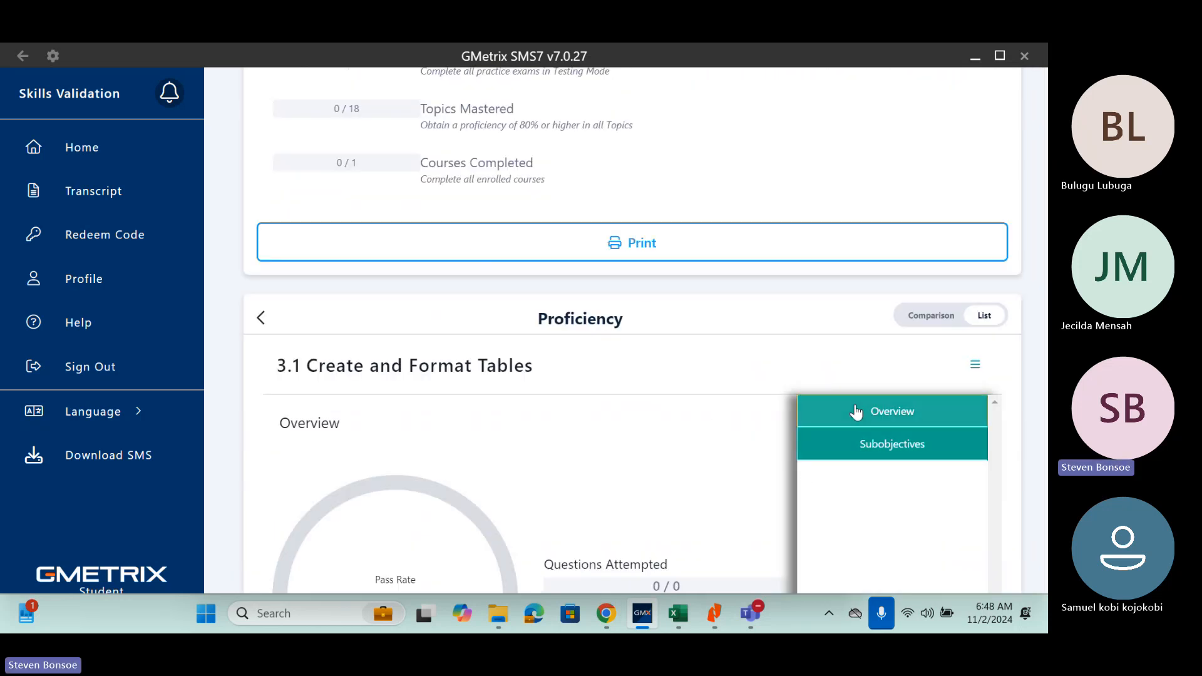
pyautogui.click(870, 452)
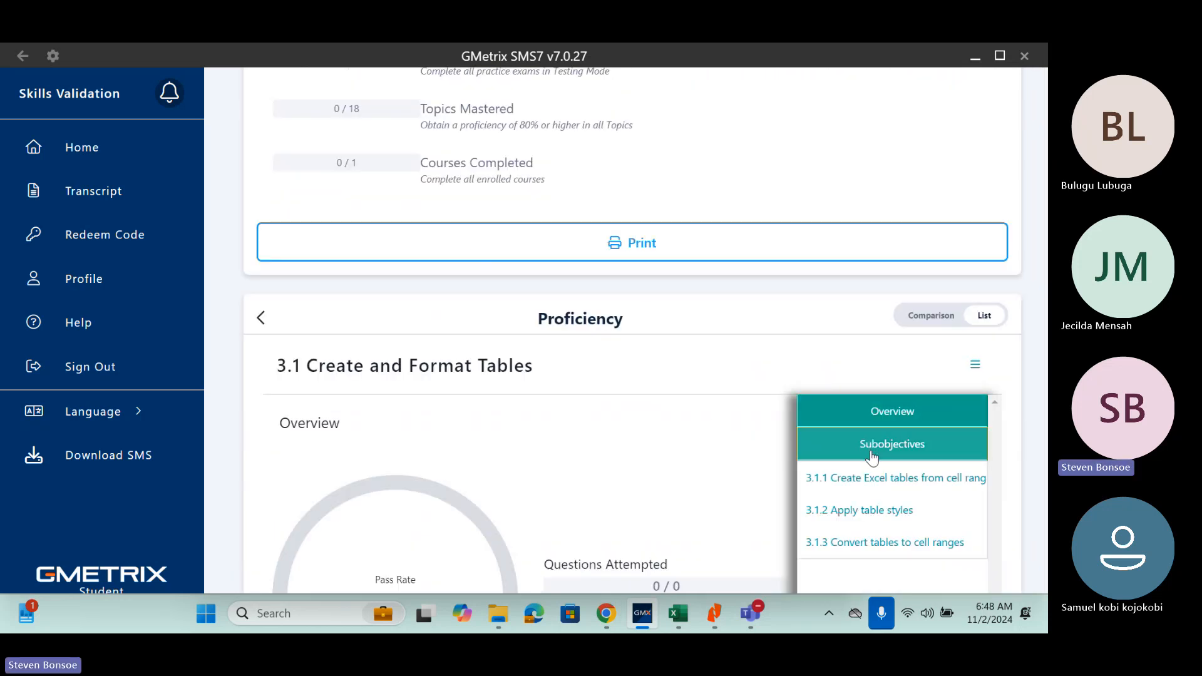
pyautogui.click(886, 519)
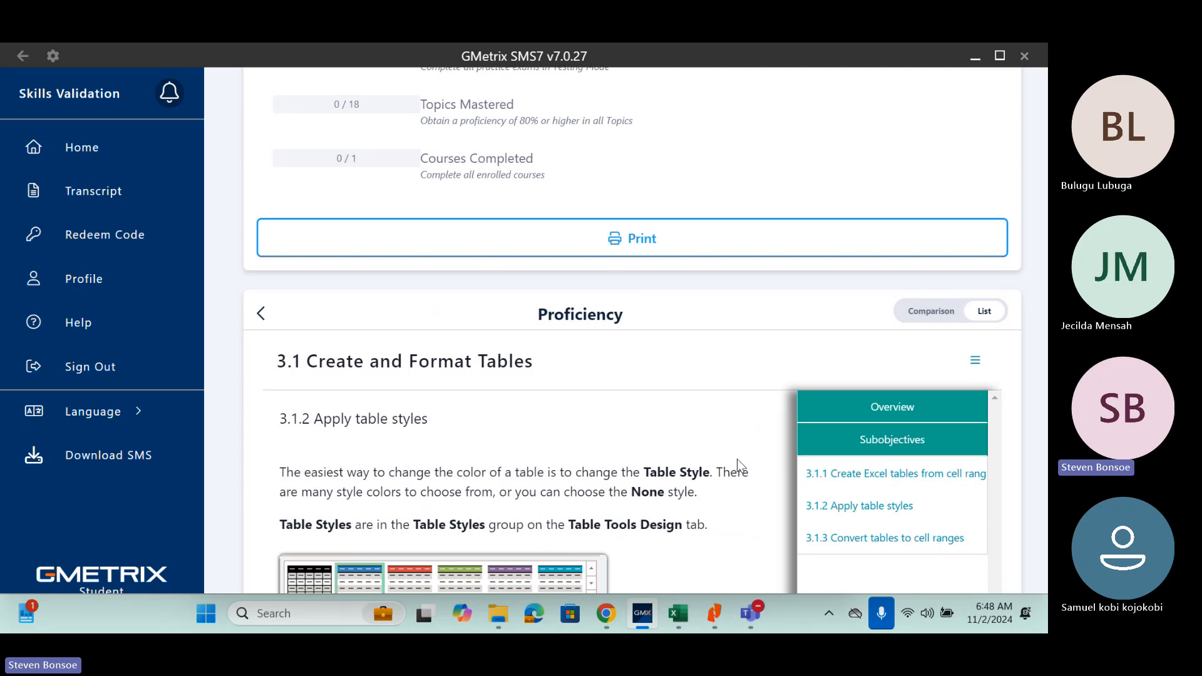
pyautogui.scroll(-1, 738, 459)
pyautogui.scroll(-3, 737, 459)
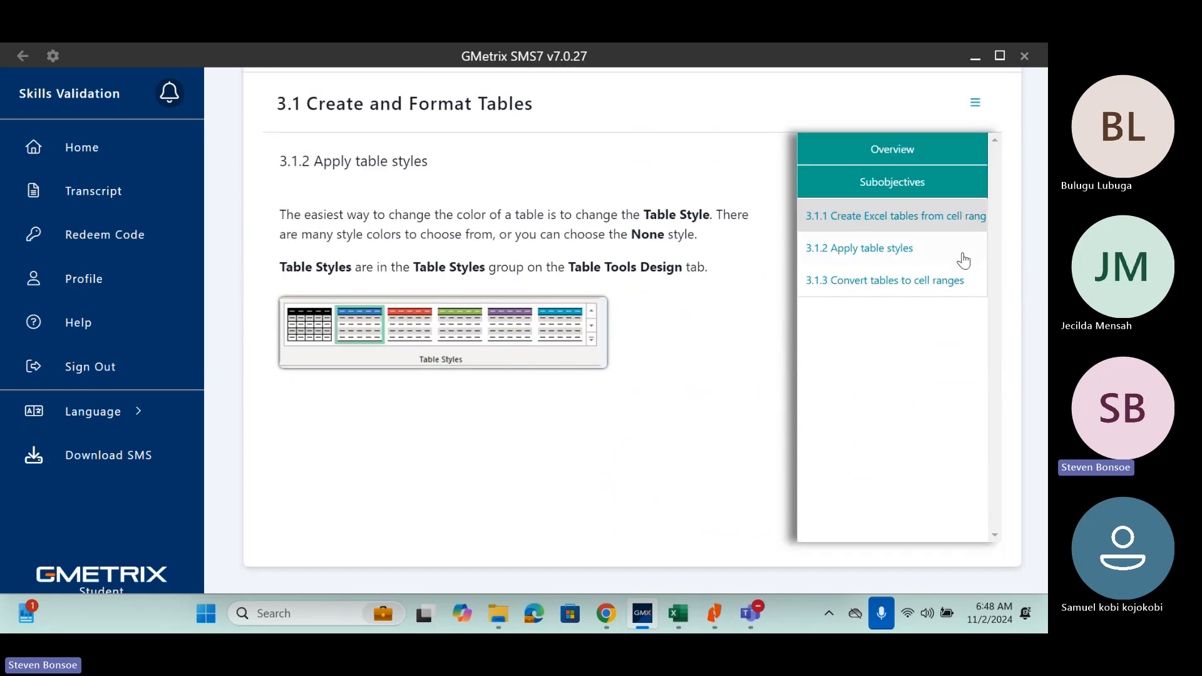
# Open subobjective 3.1.1 Create Excel tables from cell ranges and look through its explanation and table style gallery.
pyautogui.click(814, 216)
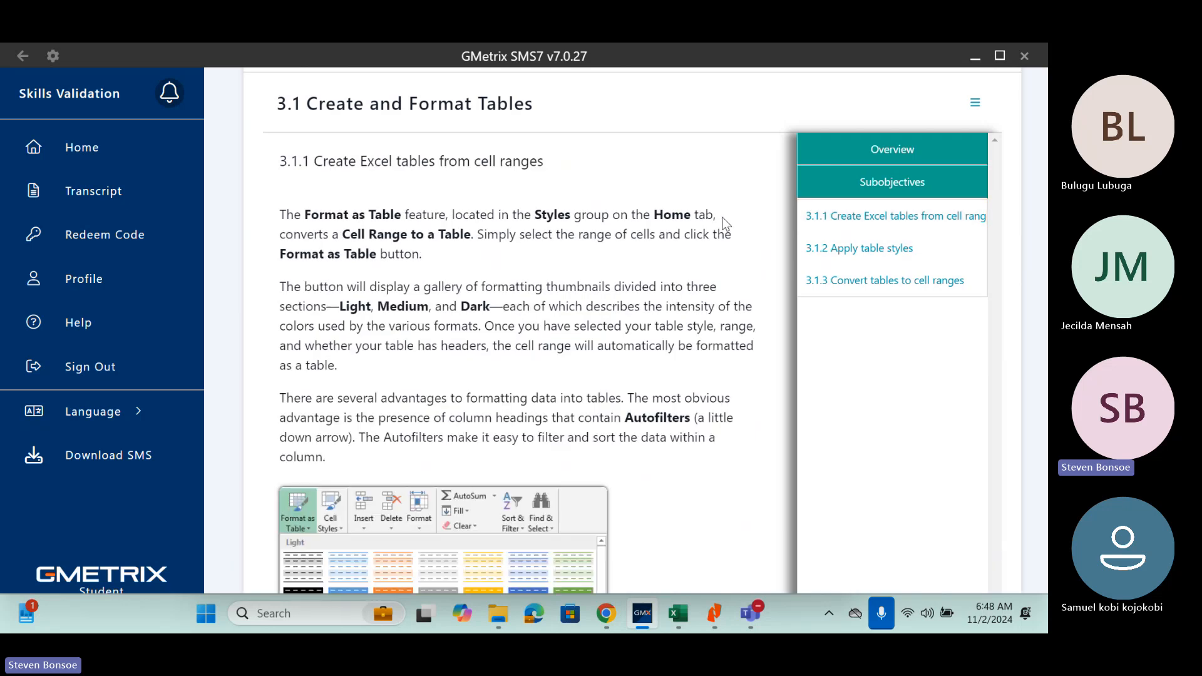
pyautogui.scroll(10, 725, 224)
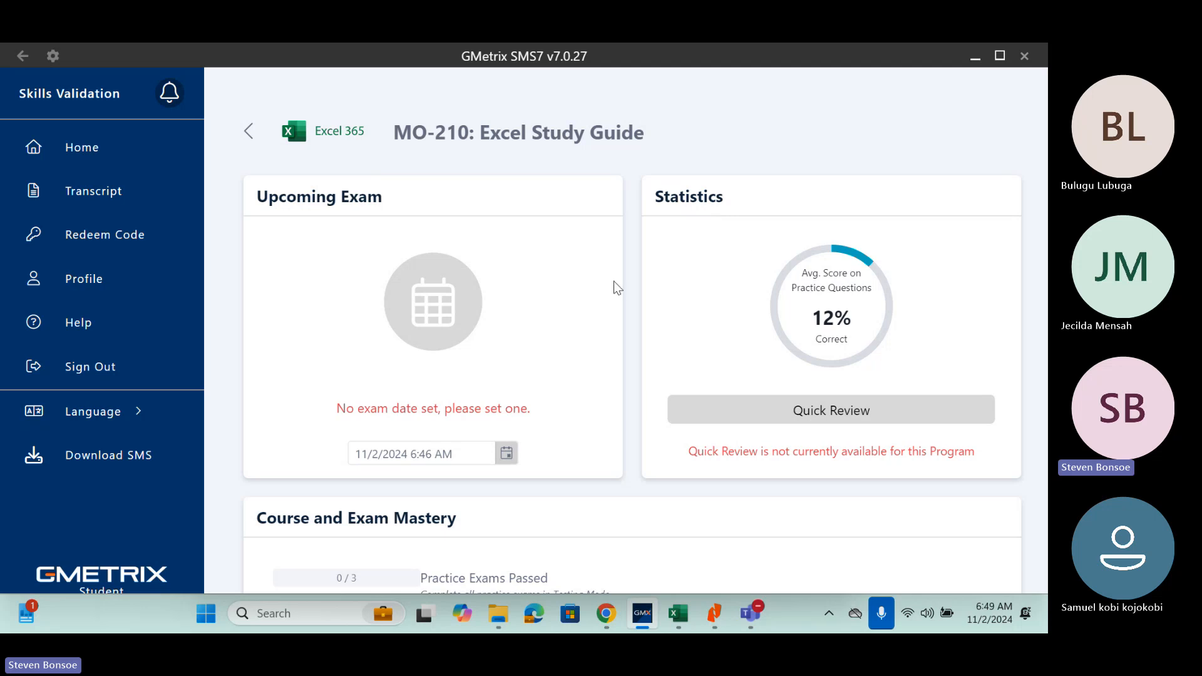
pyautogui.scroll(-8, 617, 288)
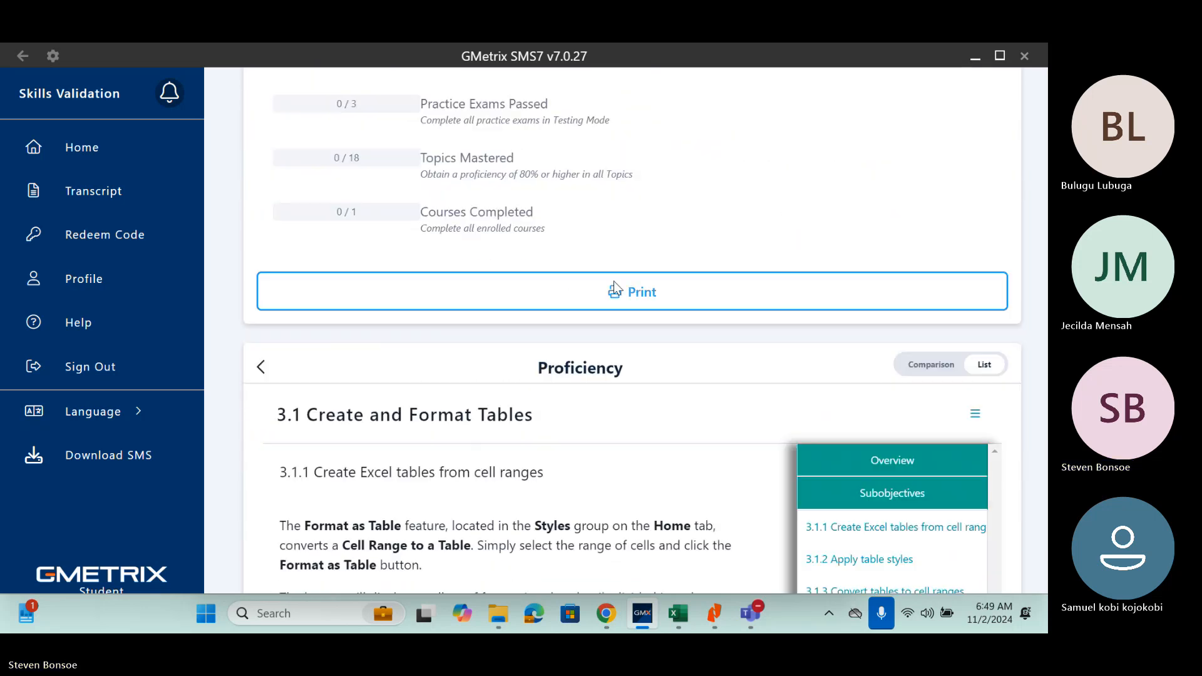
pyautogui.scroll(-13, 613, 281)
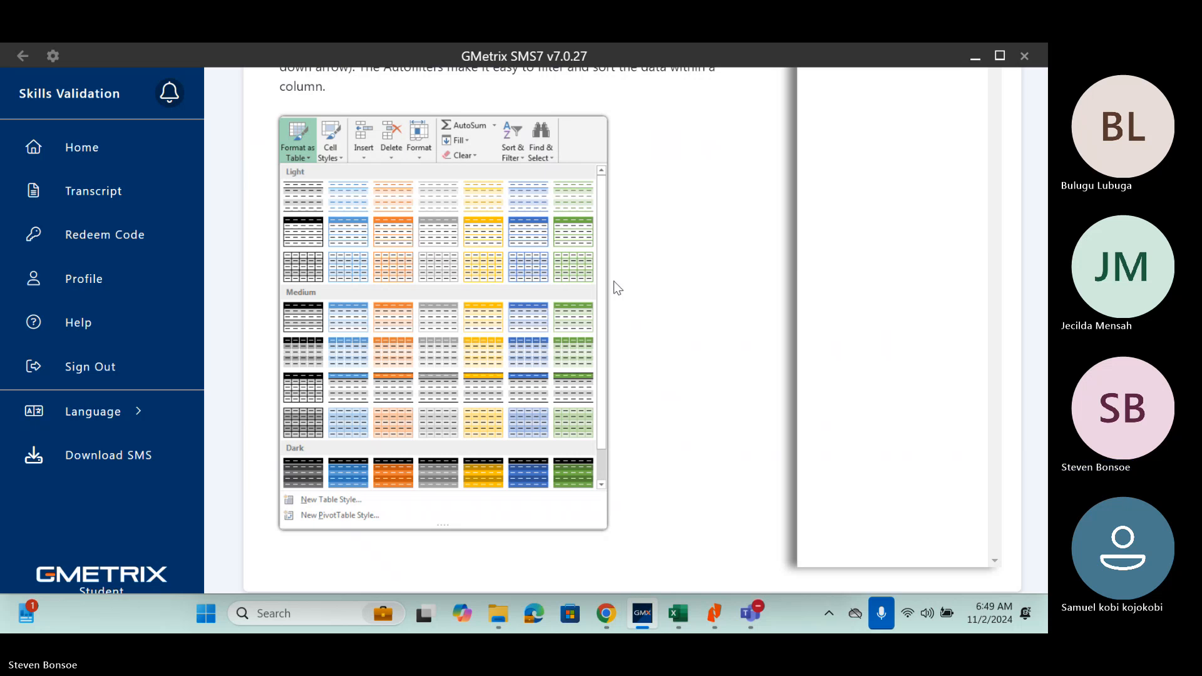
pyautogui.scroll(20, 616, 288)
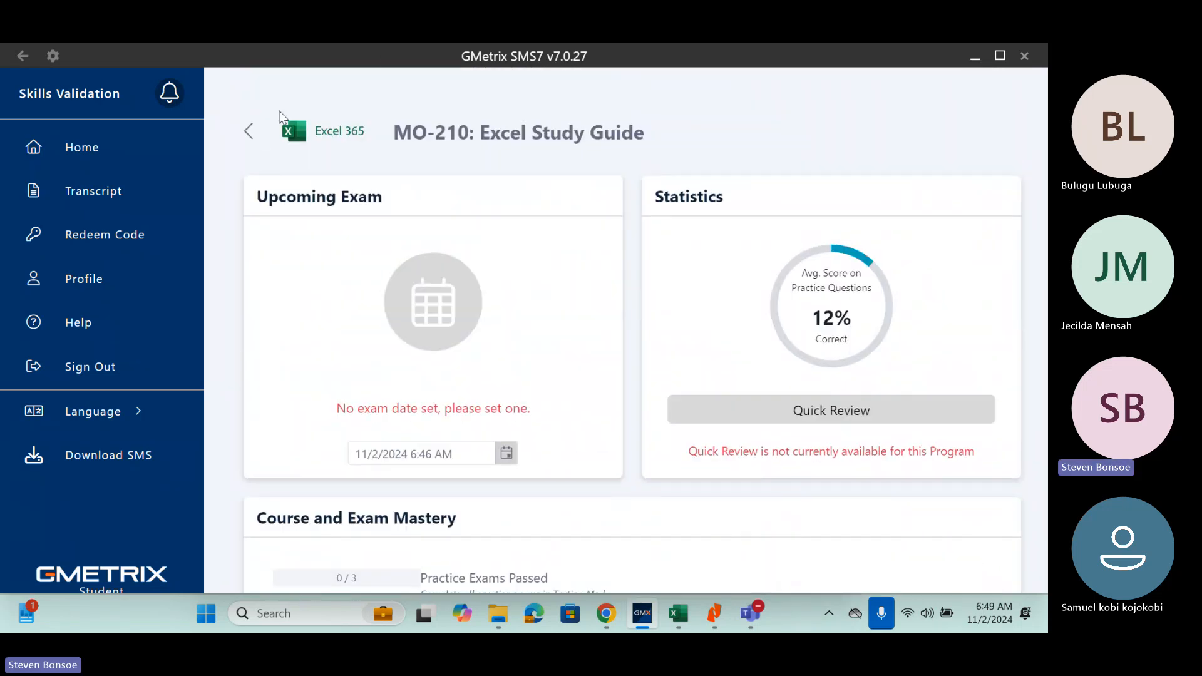
# Return to the MO-210: Excel course and open the new test setup for Excel 365 Practice Exam 1.
pyautogui.click(248, 131)
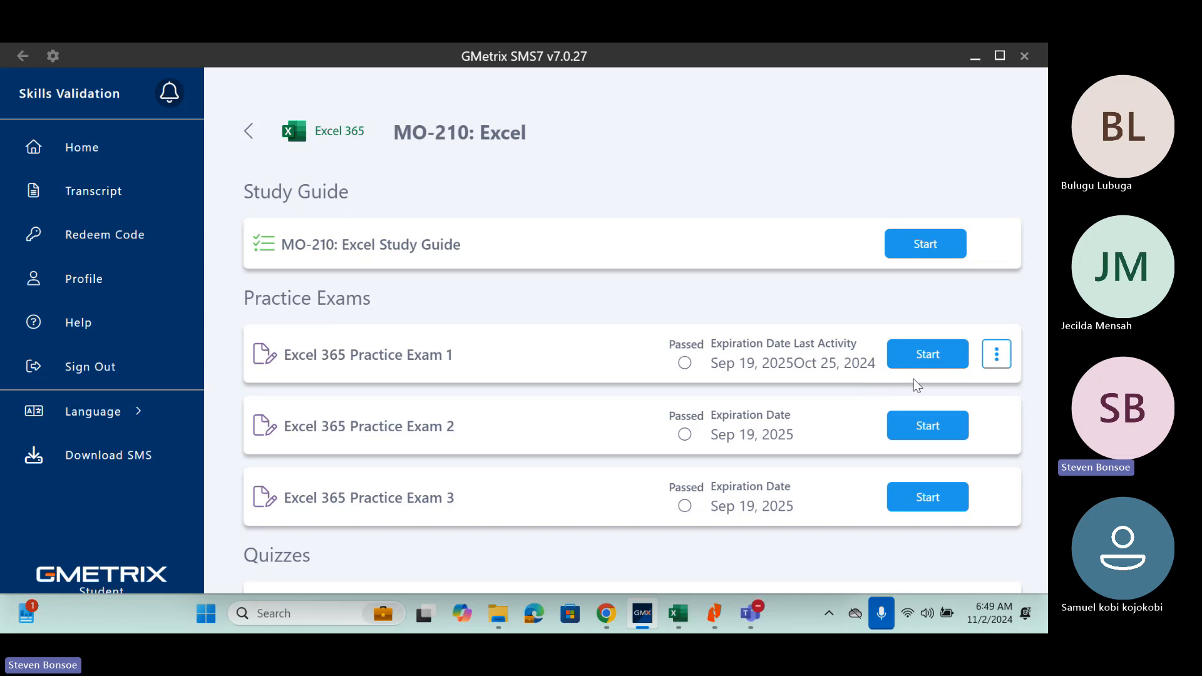
pyautogui.click(915, 358)
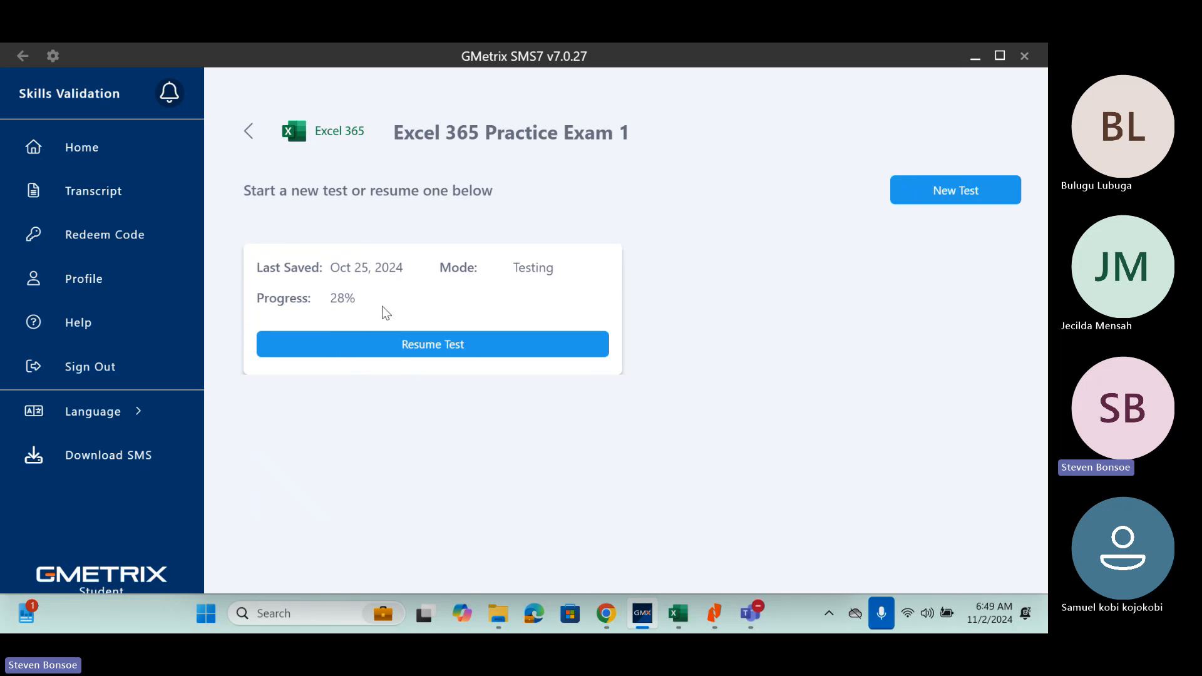
pyautogui.click(945, 189)
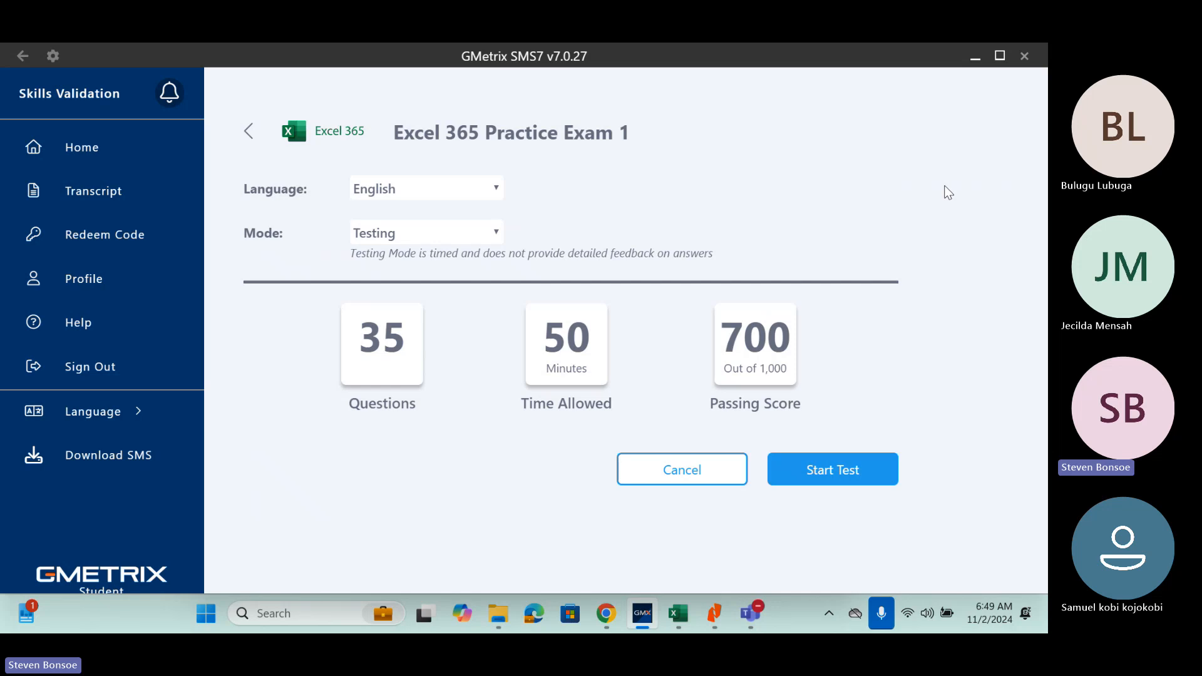
# Look through the available exam languages and test modes for Excel 365 Practice Exam 1 without changing either.
pyautogui.click(497, 190)
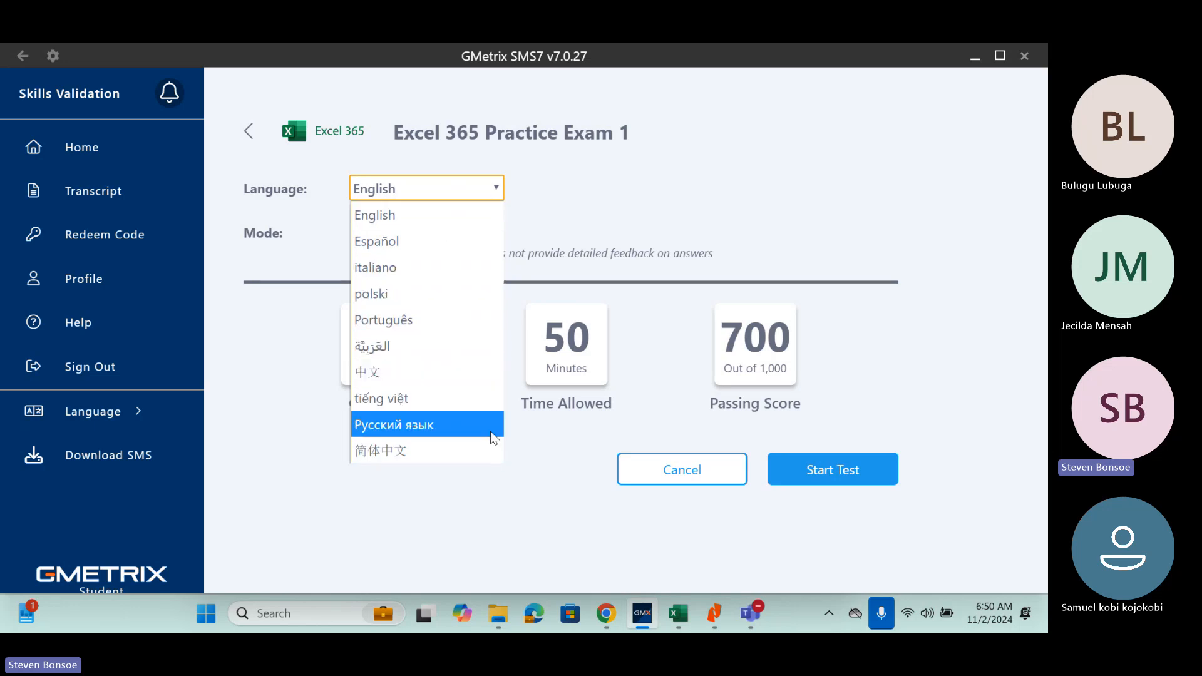
pyautogui.click(685, 242)
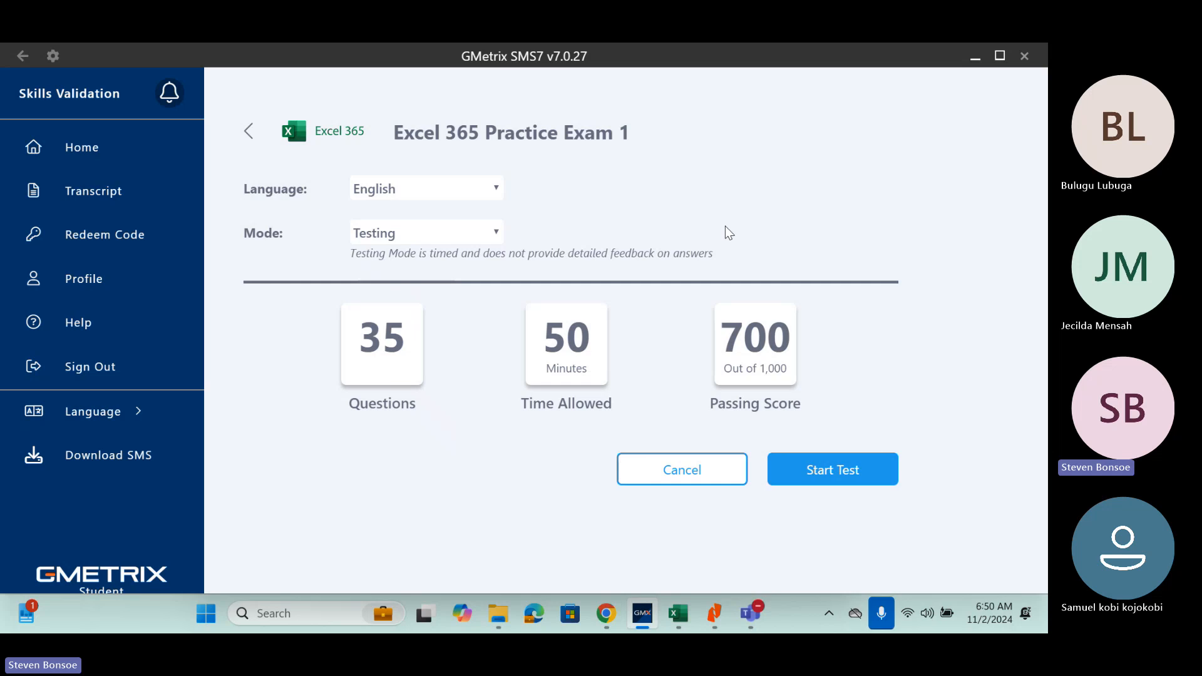
pyautogui.click(499, 241)
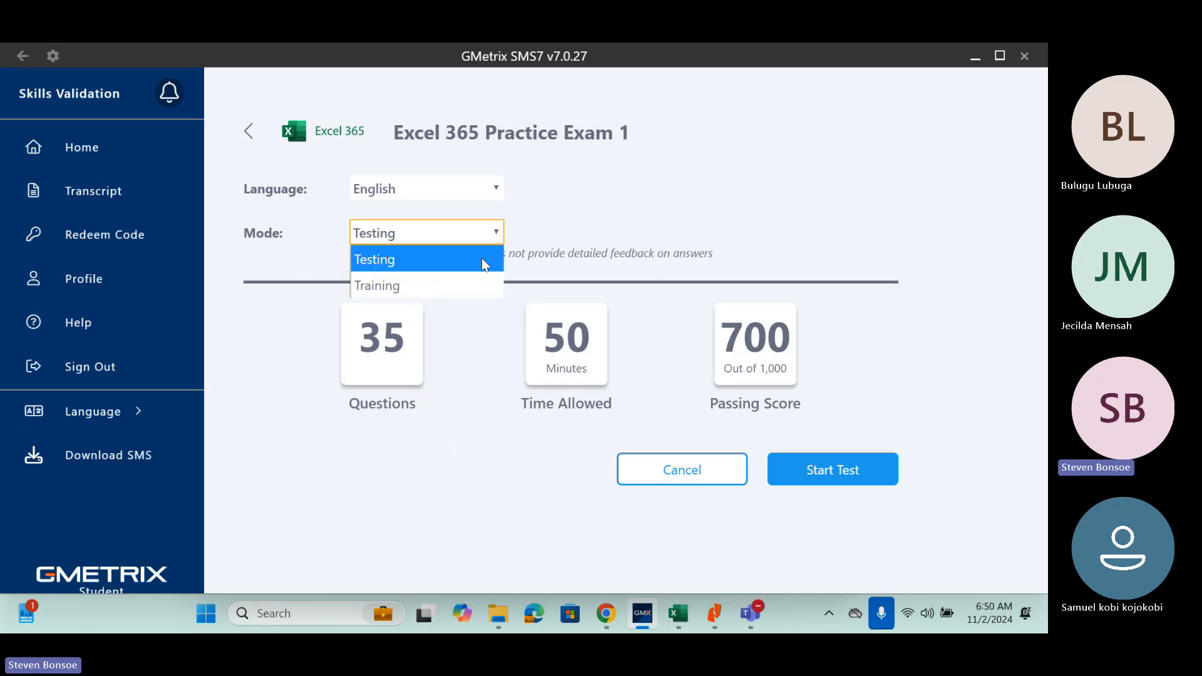
pyautogui.click(595, 224)
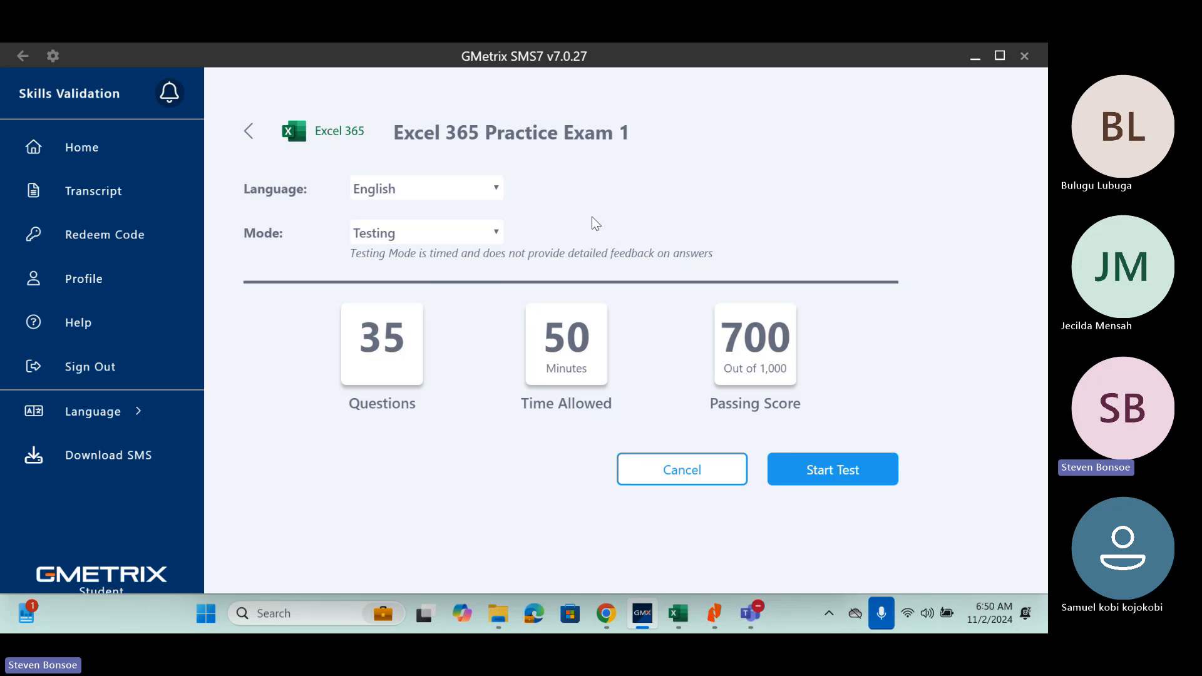
# Set the practice exam's mode to Training and start the test.
pyautogui.click(495, 237)
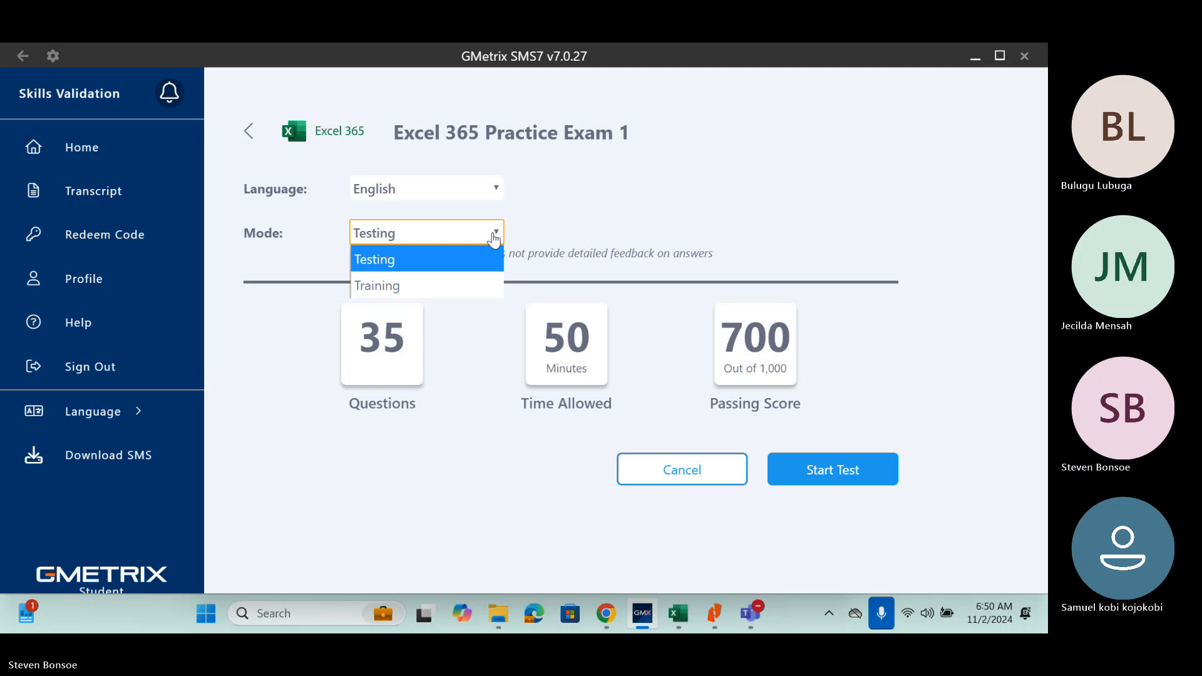
pyautogui.click(448, 294)
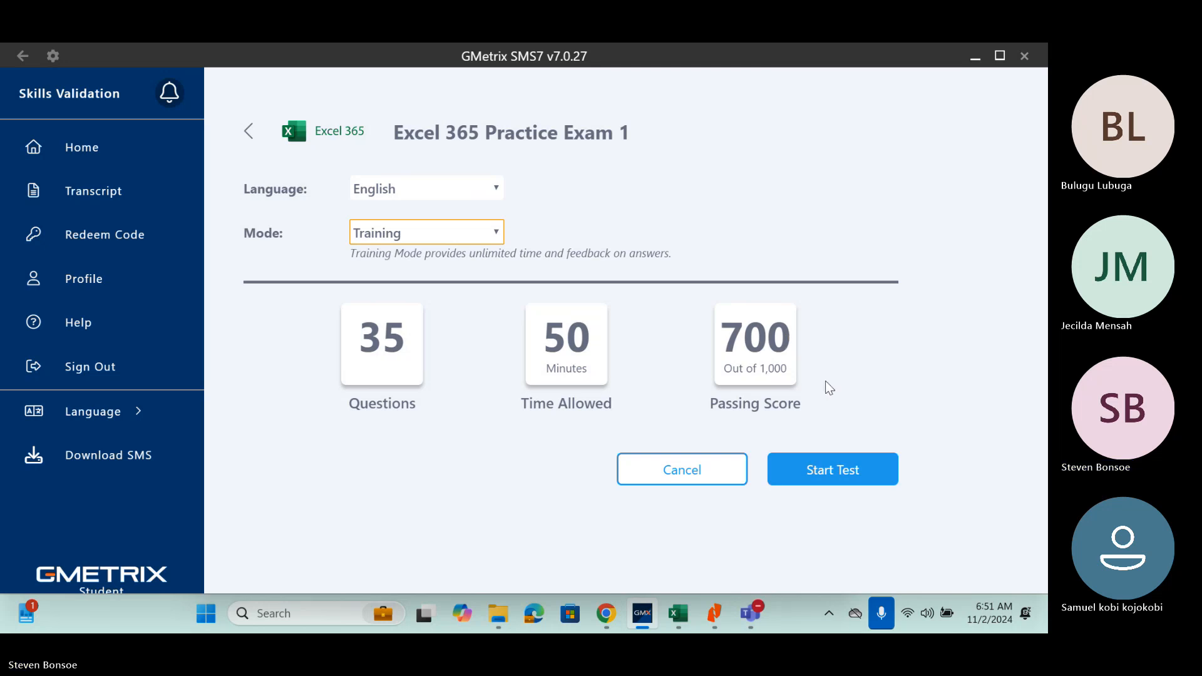
pyautogui.click(852, 478)
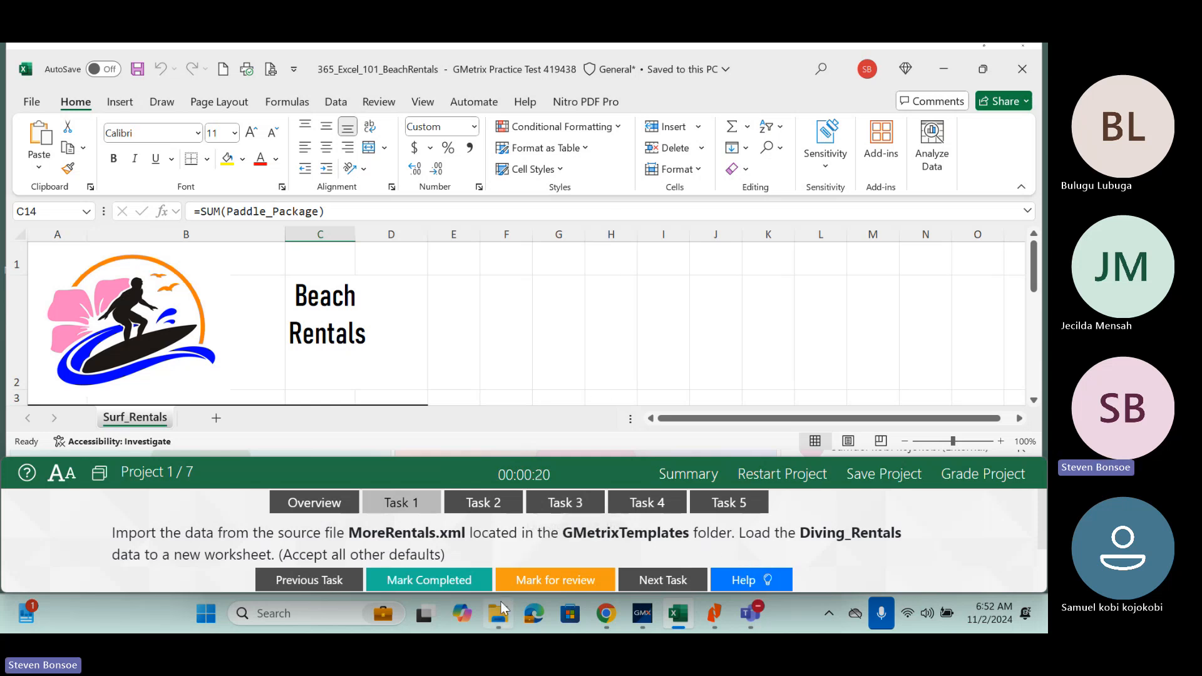
# Switch to File Explorer, view the exam files in the GMetrixTemplates folder under Documents, and close the window.
pyautogui.moveTo(499, 617)
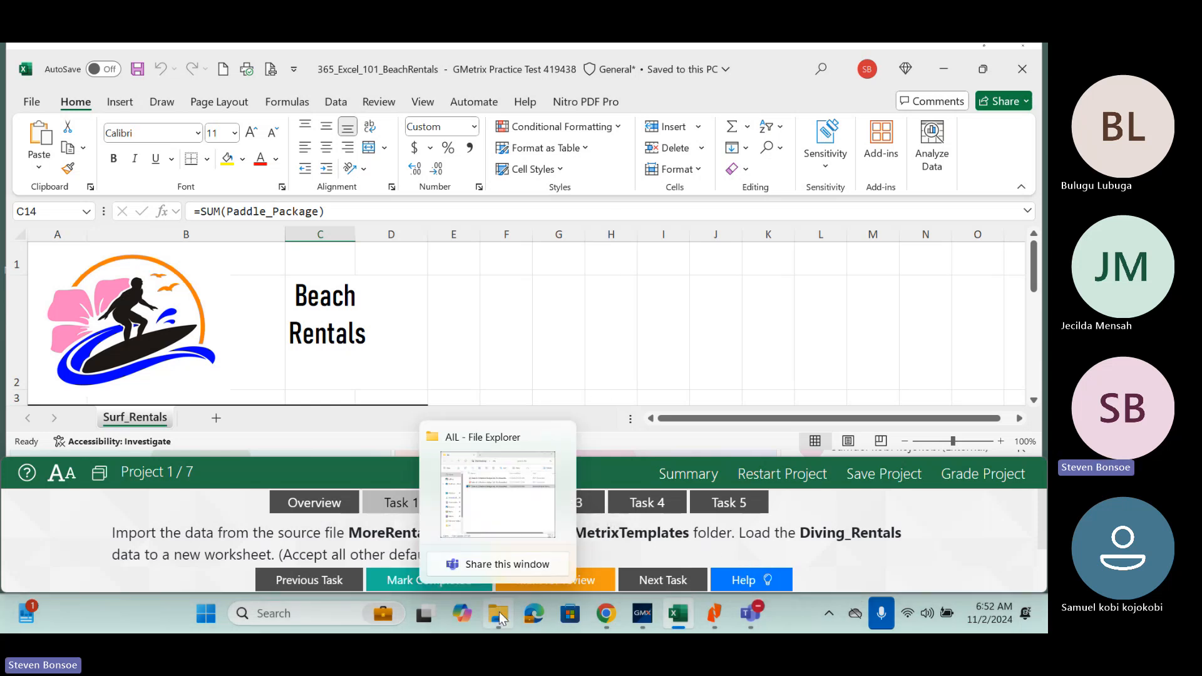
pyautogui.click(496, 509)
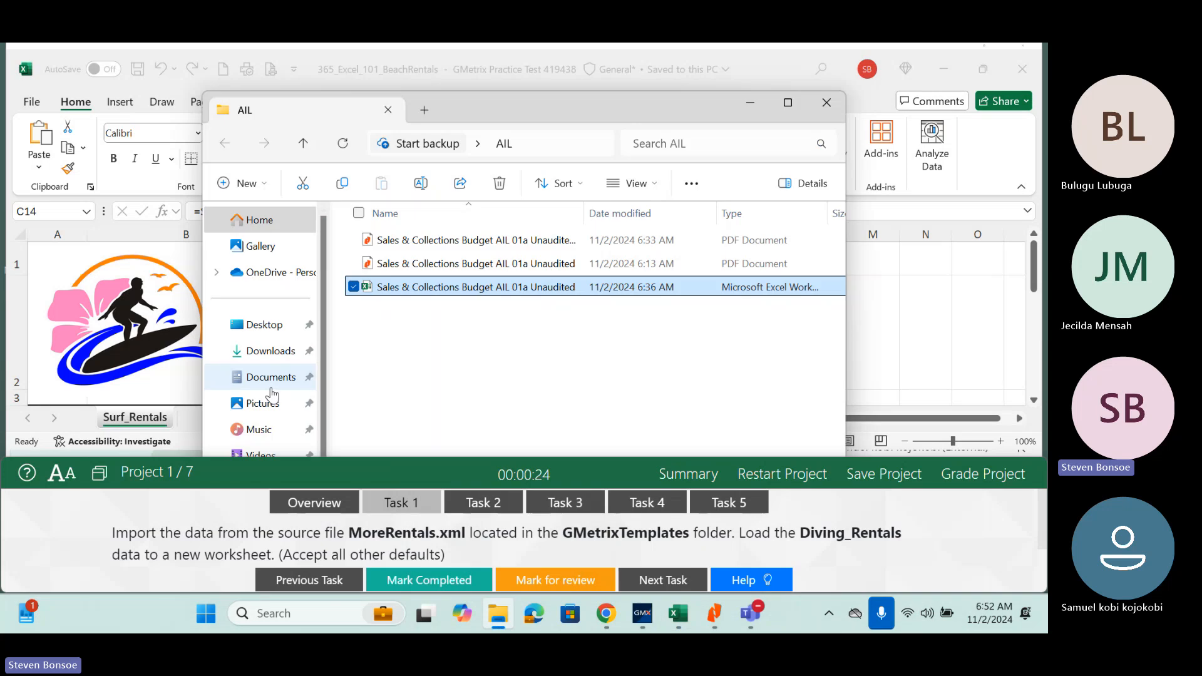
pyautogui.click(294, 376)
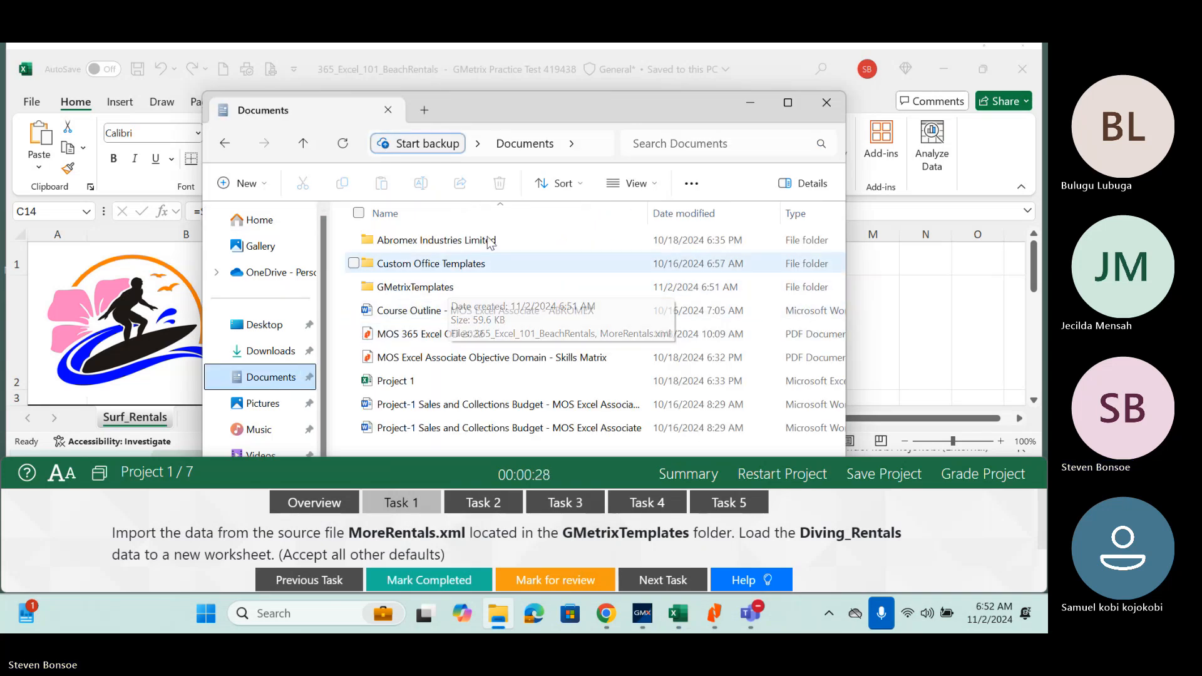
pyautogui.doubleClick(429, 287)
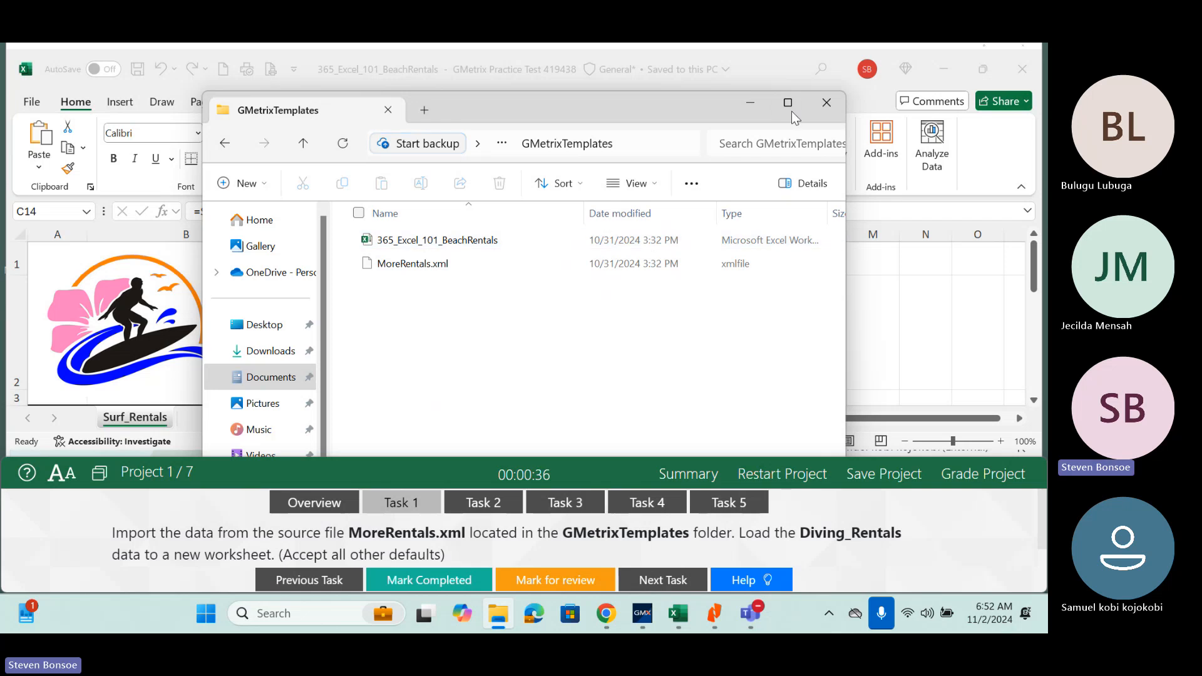
pyautogui.click(827, 103)
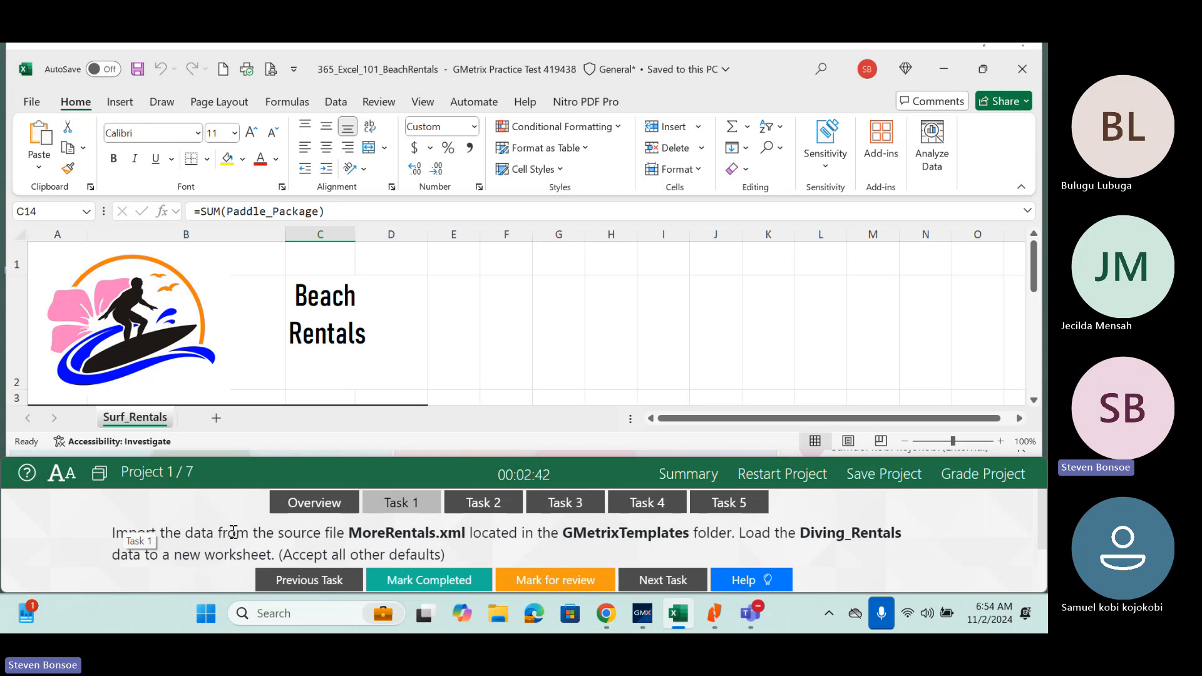
# Start an XML data import in the BeachRentals workbook using MoreRentals.xml from the GMetrixTemplates folder.
pyautogui.click(199, 526)
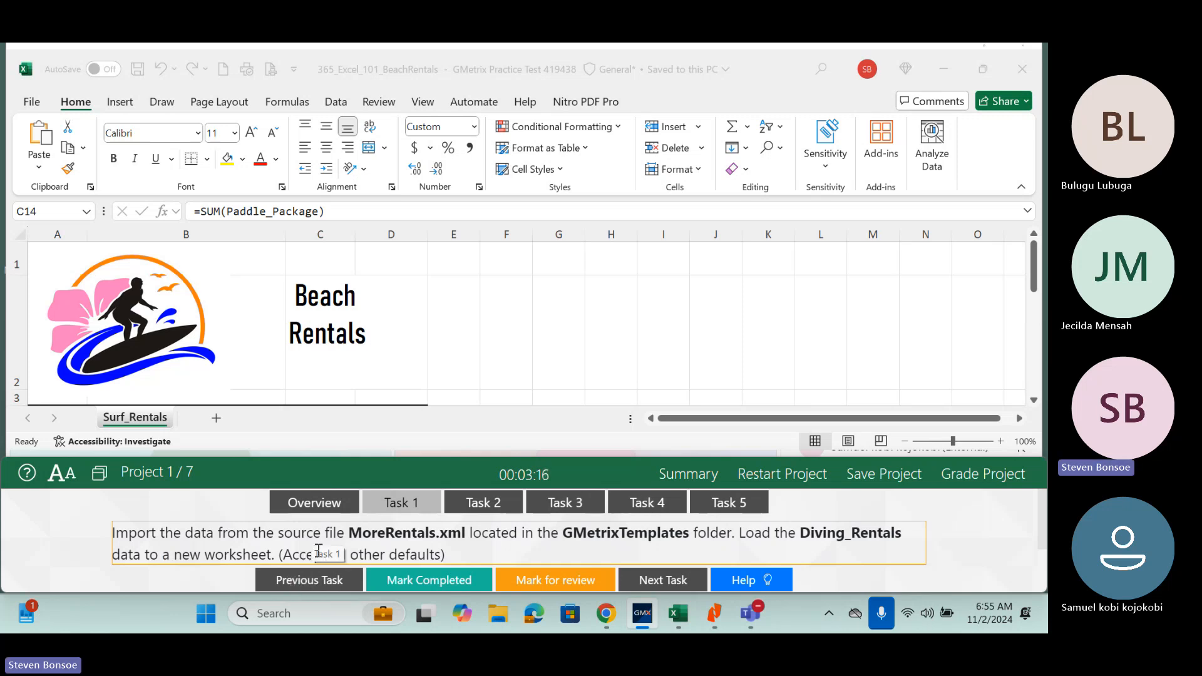
pyautogui.click(338, 106)
pyautogui.click(338, 106)
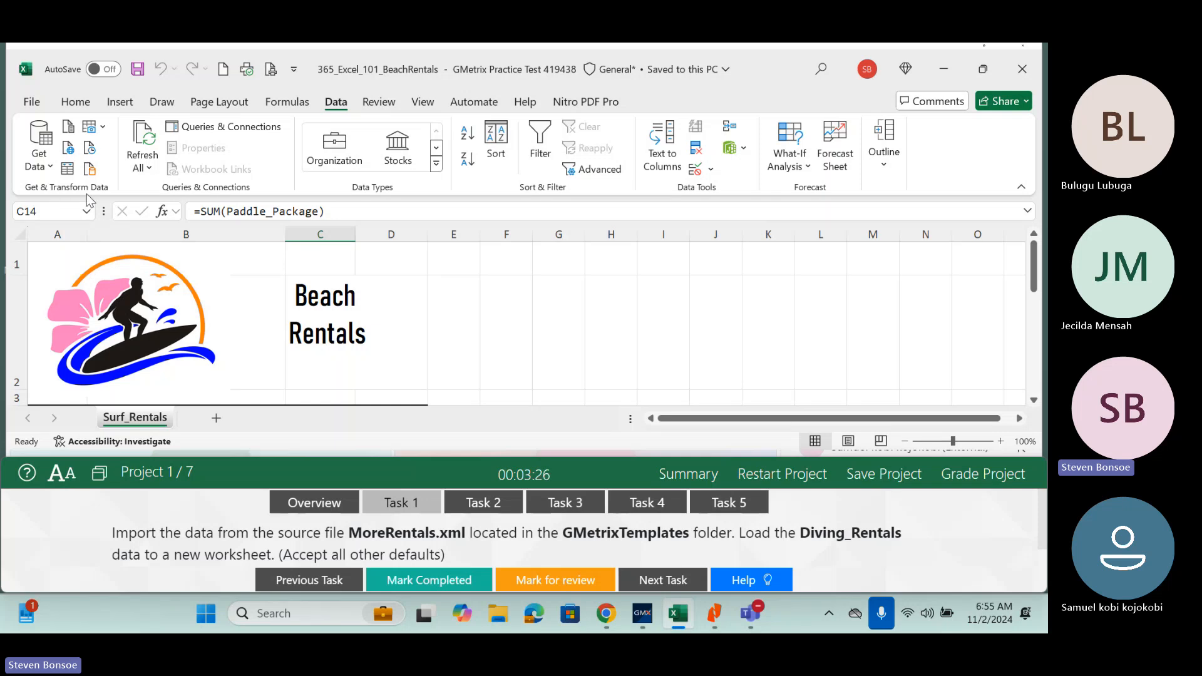
pyautogui.click(39, 174)
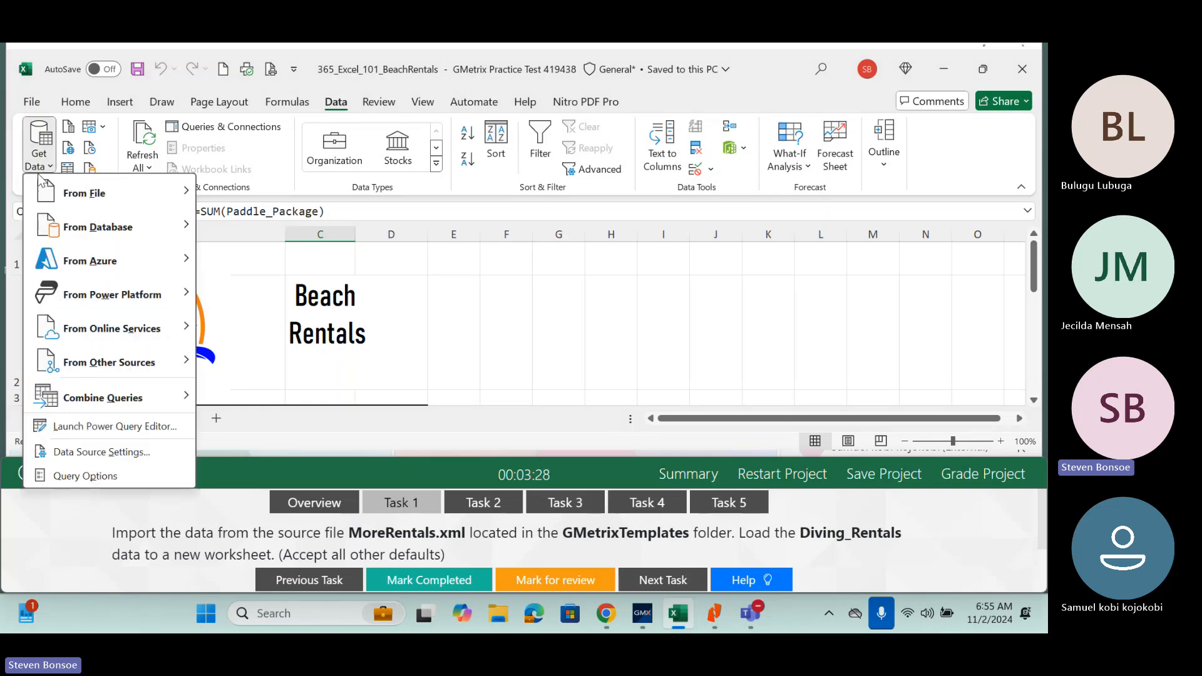
pyautogui.moveTo(35, 185)
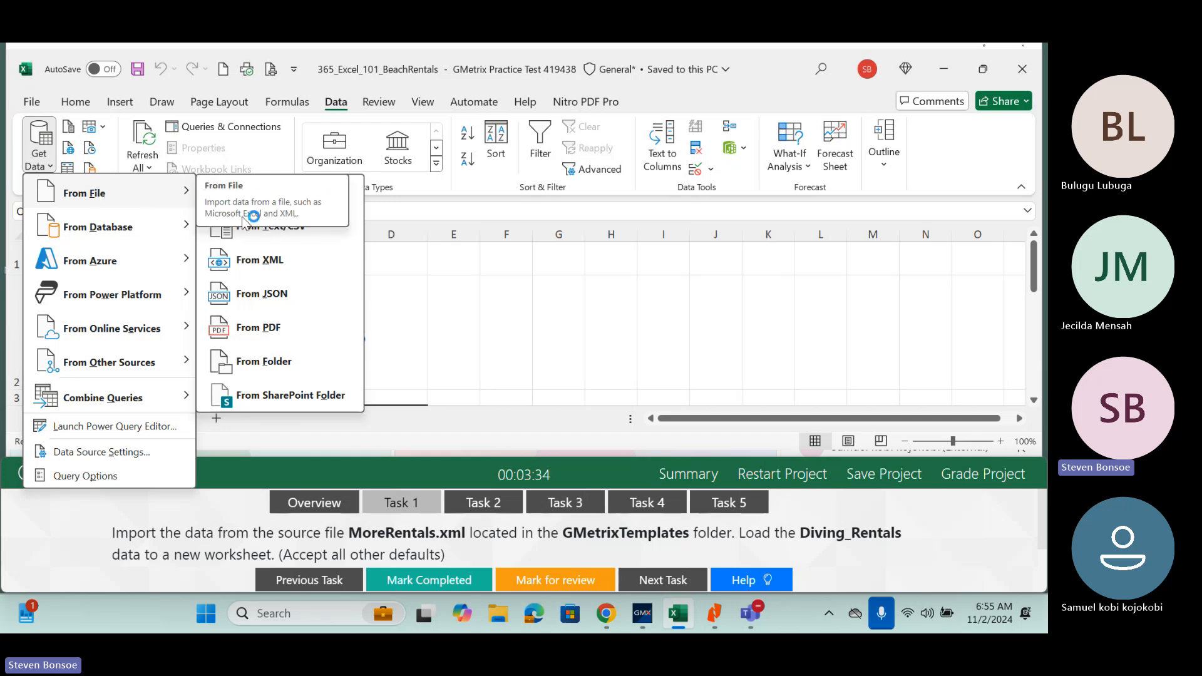
pyautogui.click(284, 261)
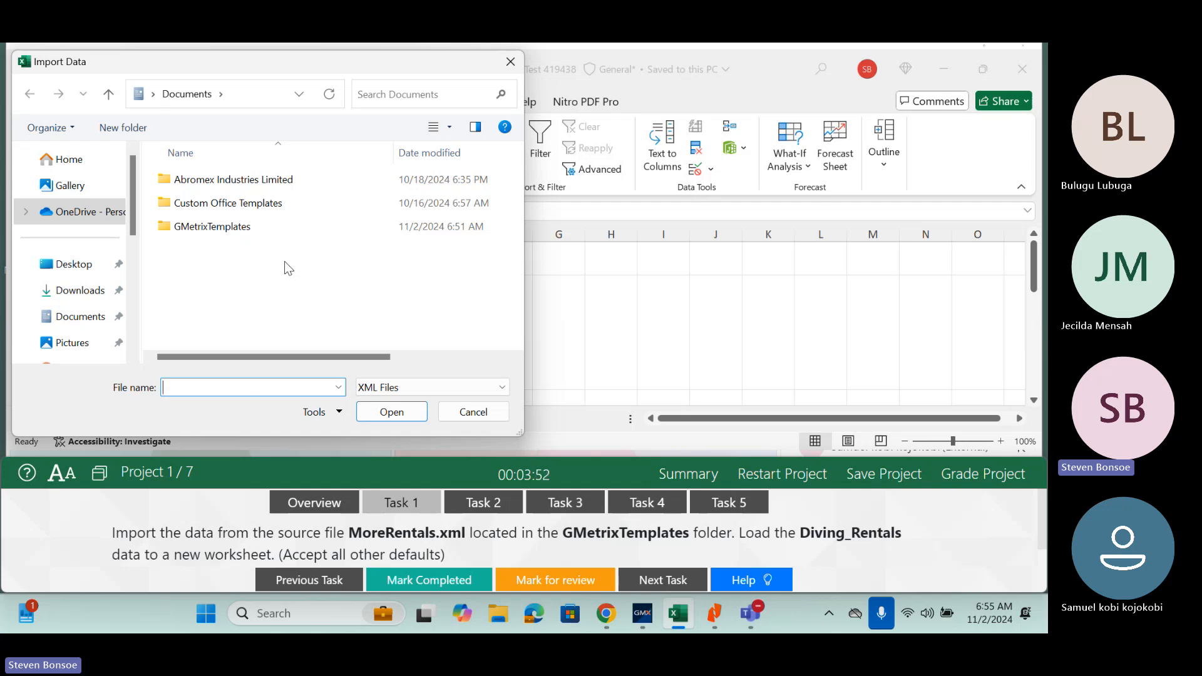
pyautogui.doubleClick(197, 231)
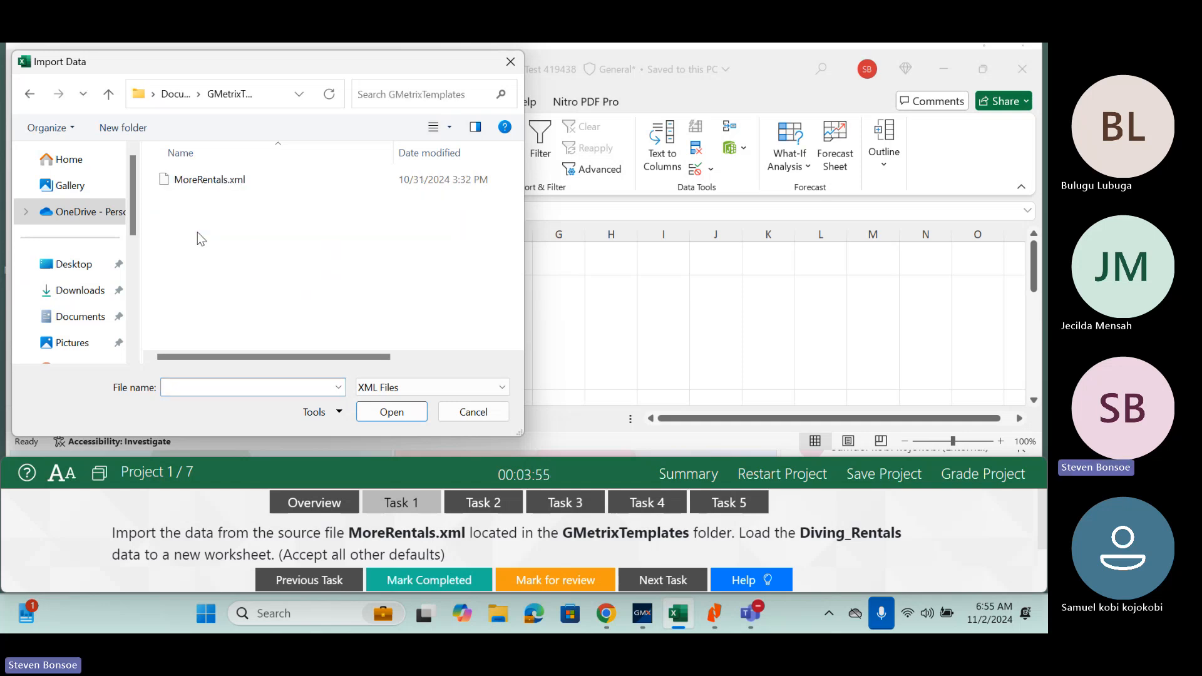
pyautogui.click(217, 185)
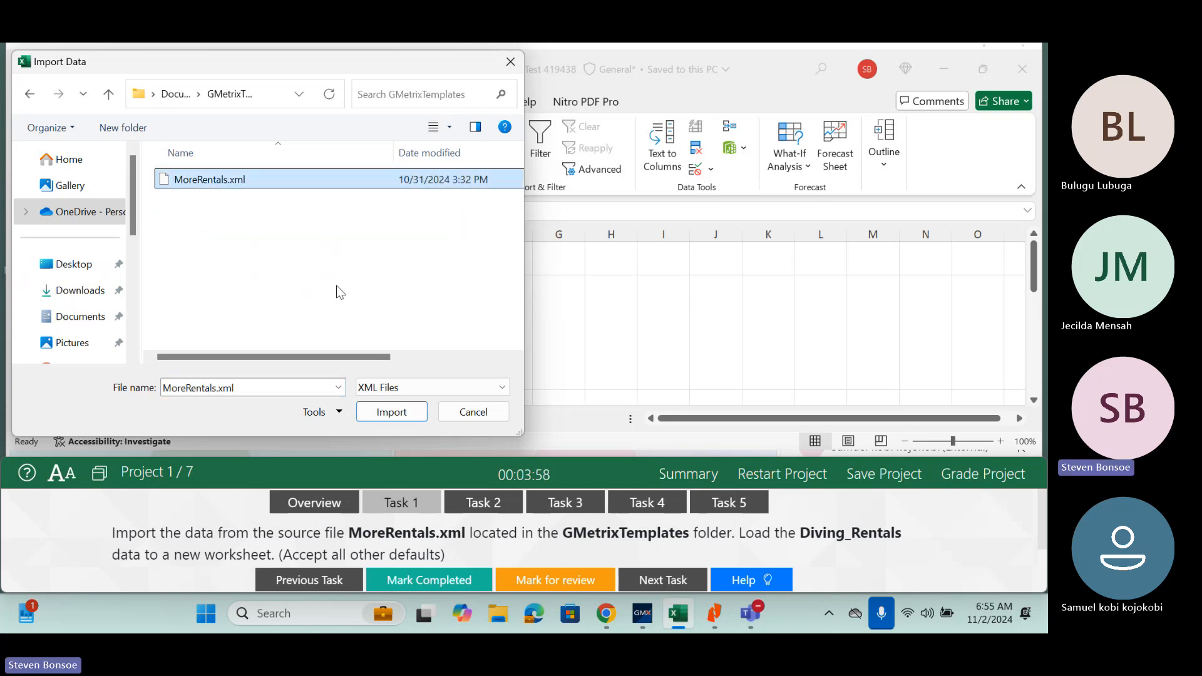
pyautogui.click(399, 420)
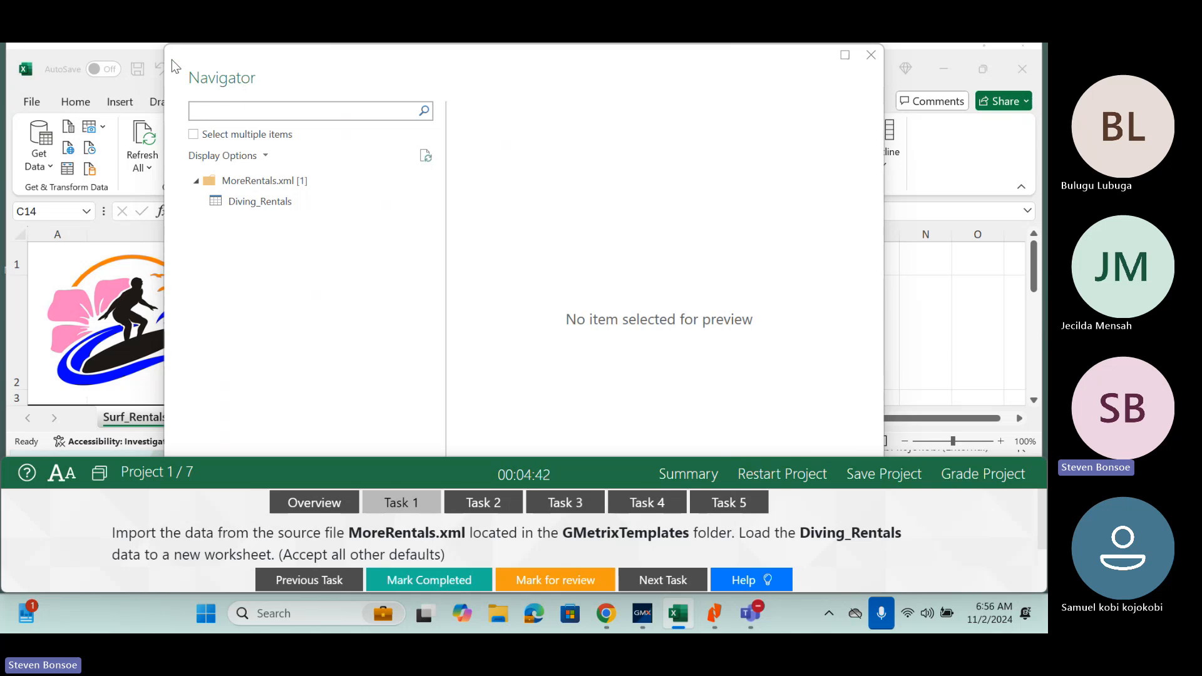
# Load the Diving_Rentals data from MoreRentals.xml as a table on a new worksheet, accepting the other defaults.
pyautogui.click(262, 201)
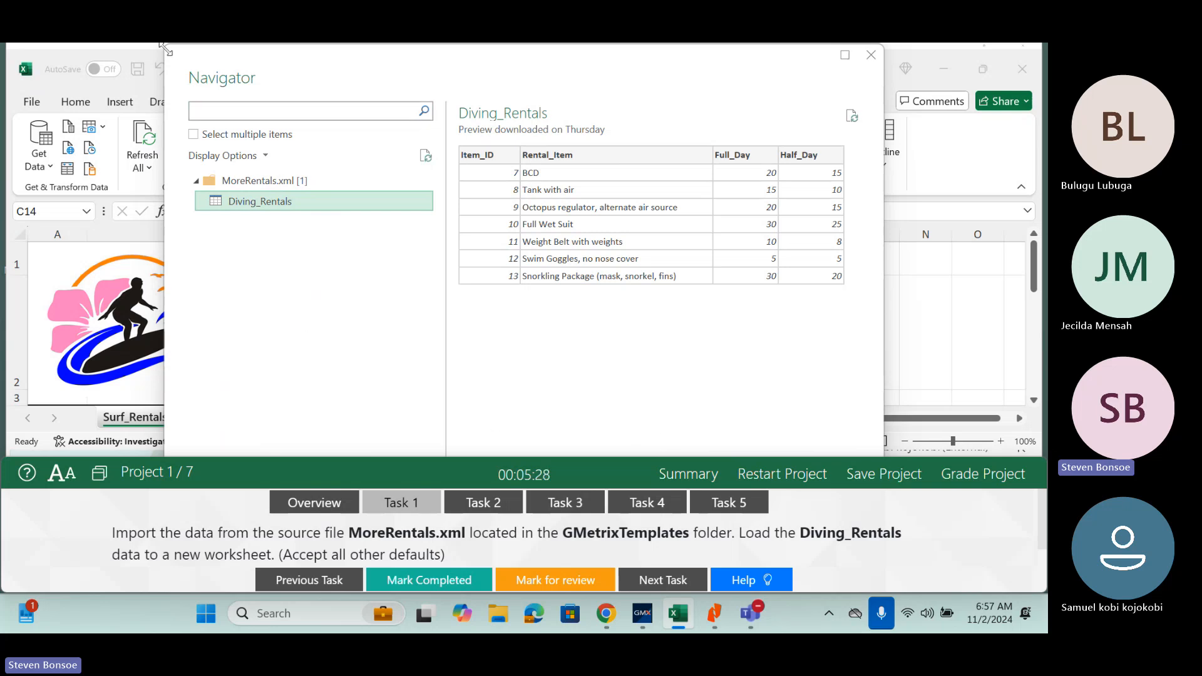
pyautogui.moveTo(166, 49); pyautogui.dragTo(374, 219)
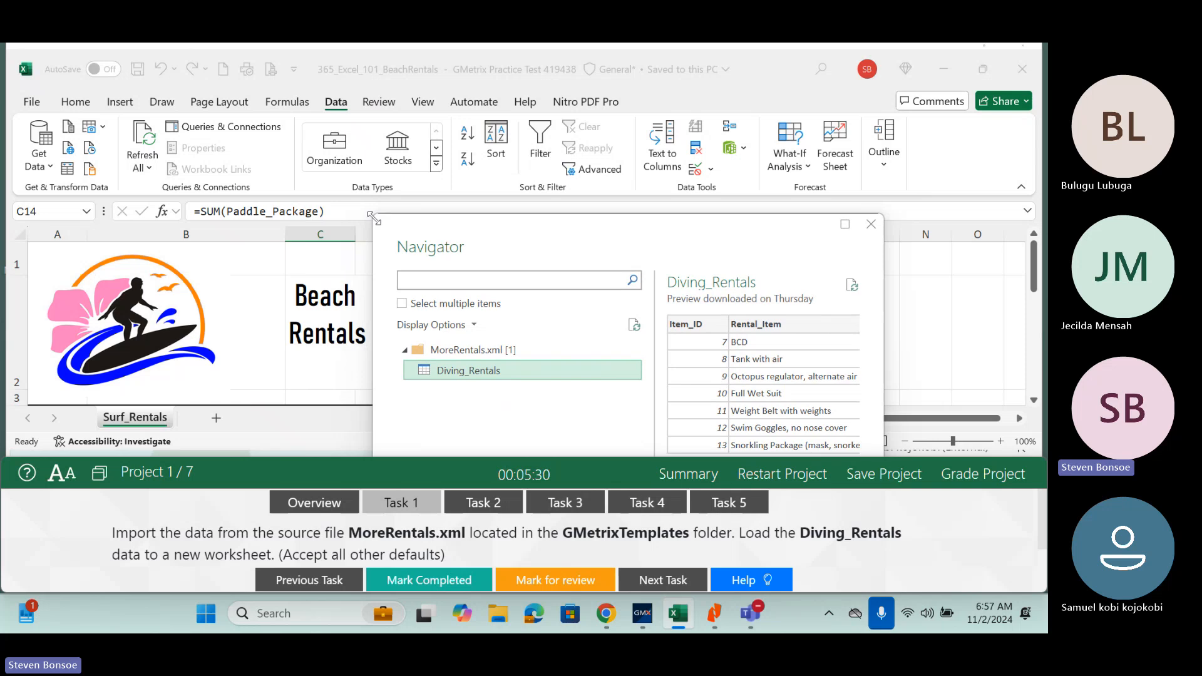
pyautogui.moveTo(538, 224); pyautogui.dragTo(429, 73)
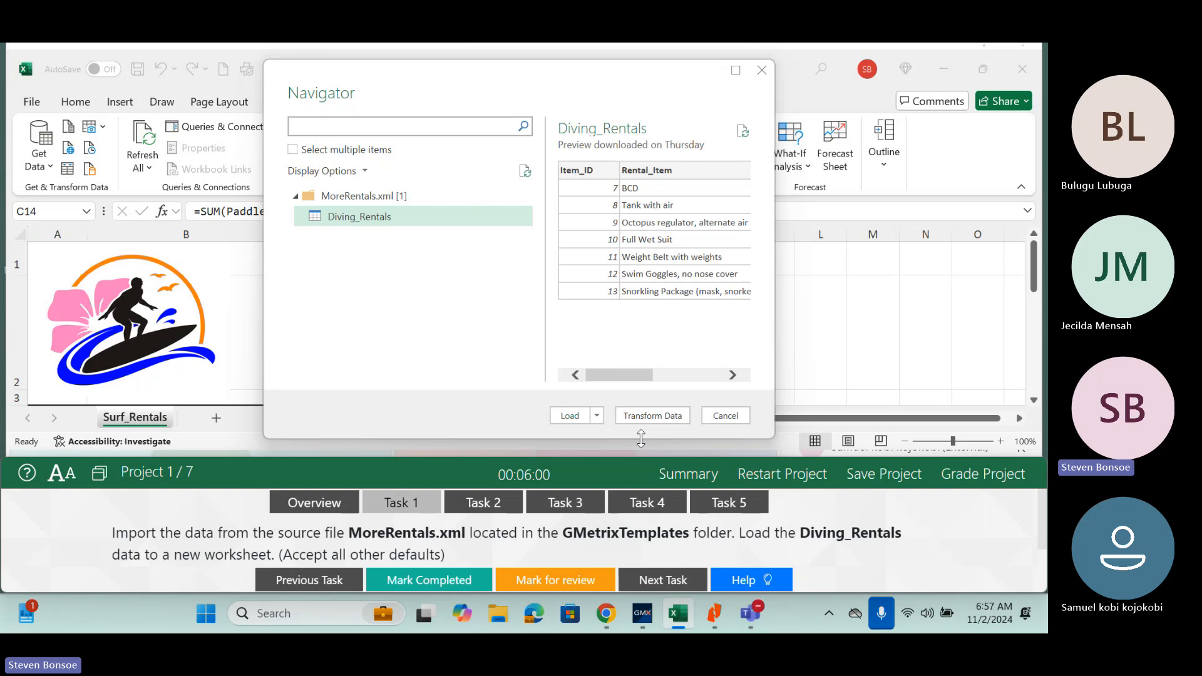
pyautogui.click(597, 417)
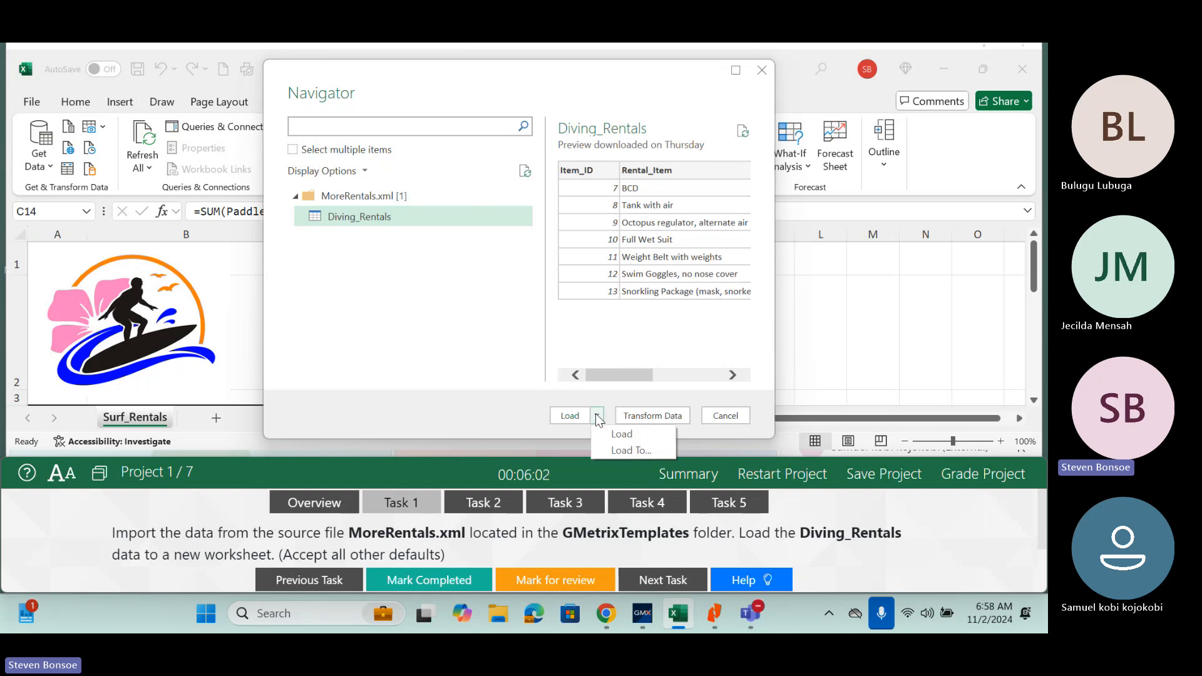
pyautogui.click(636, 449)
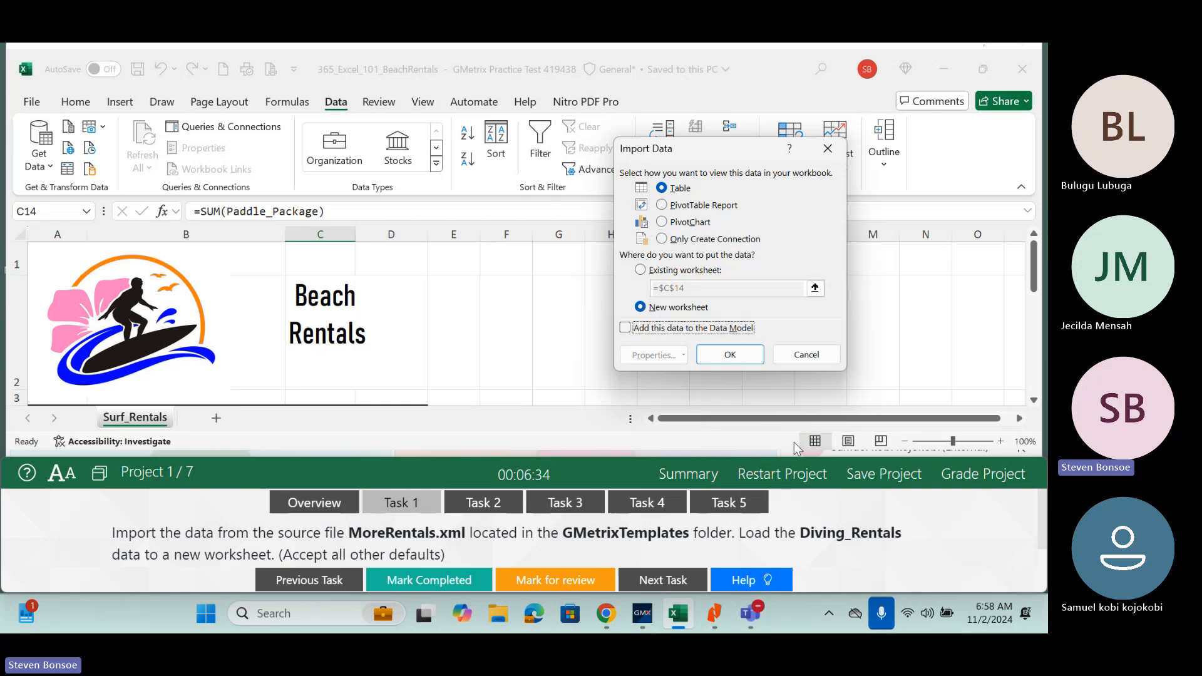
pyautogui.click(740, 355)
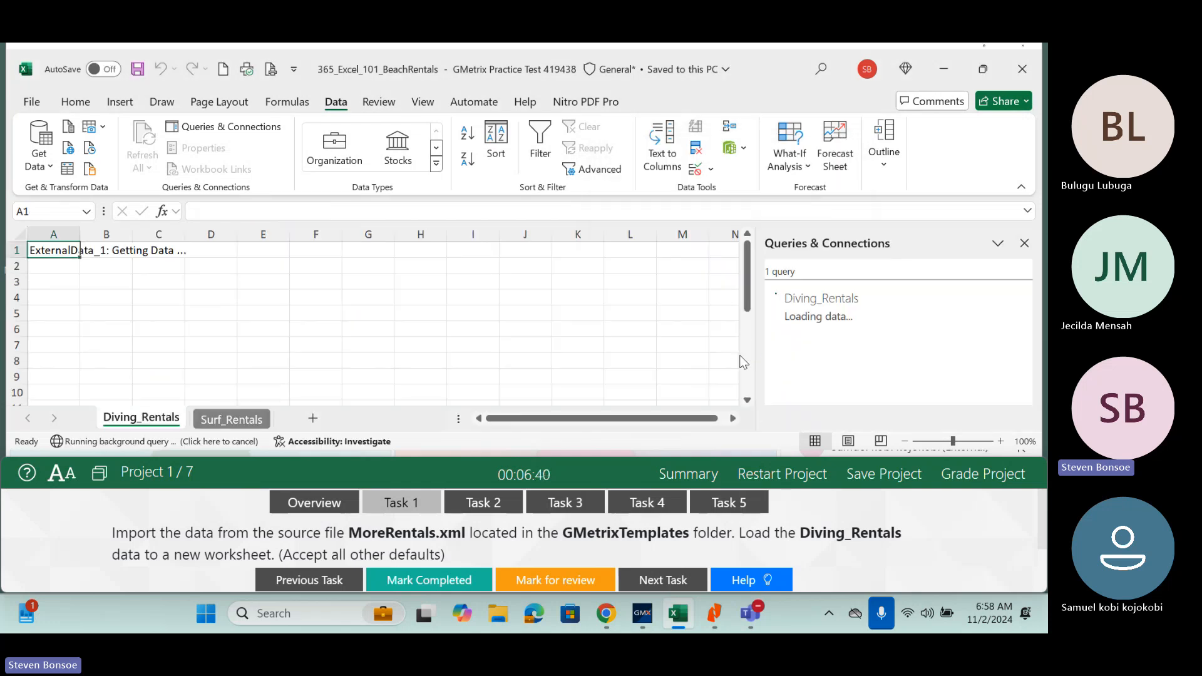
# Mark Task 1 as completed and dismiss the tip about query table styles.
pyautogui.click(429, 585)
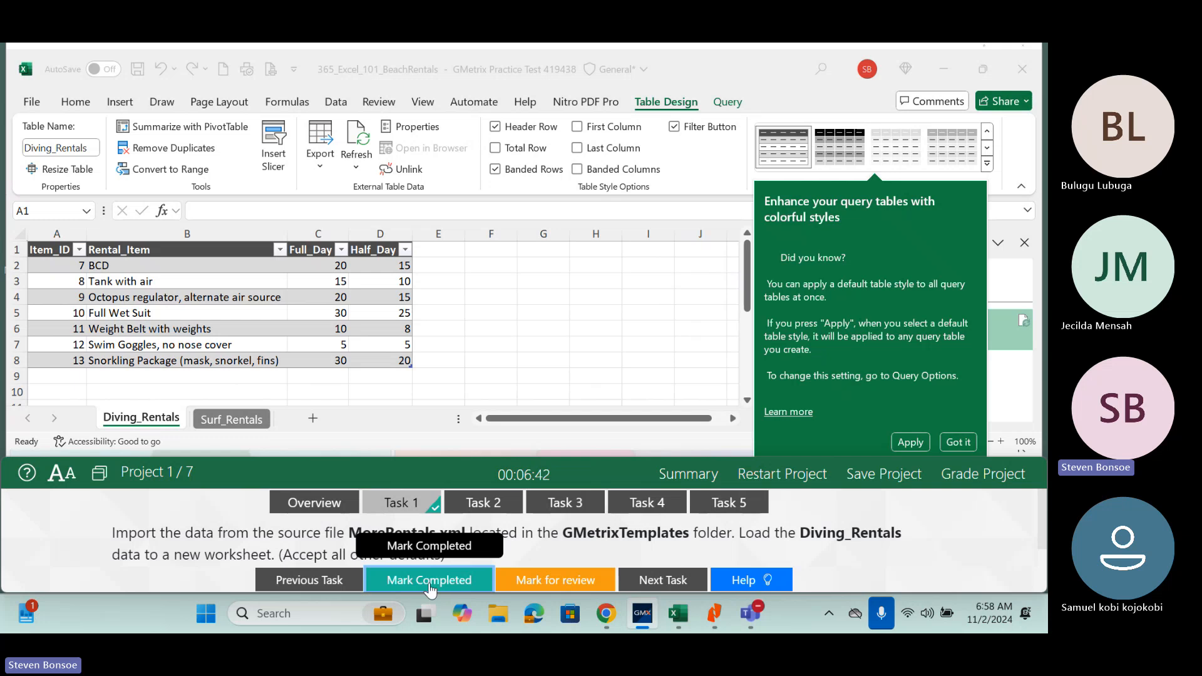
pyautogui.click(957, 442)
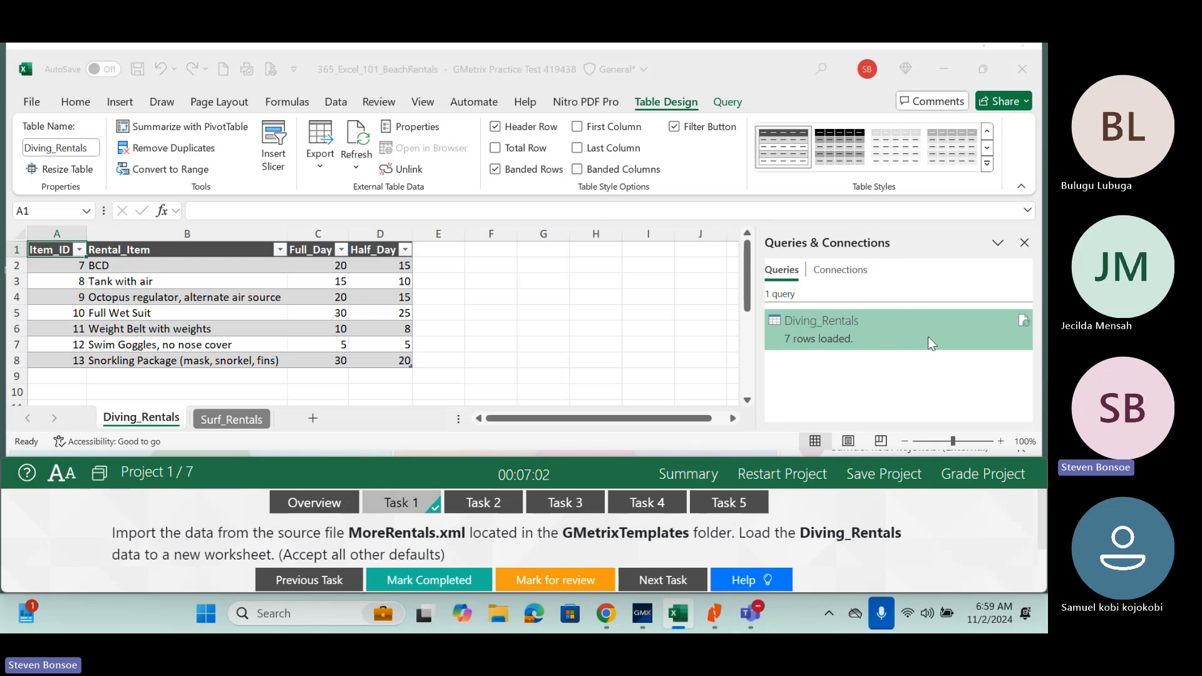
pyautogui.click(724, 102)
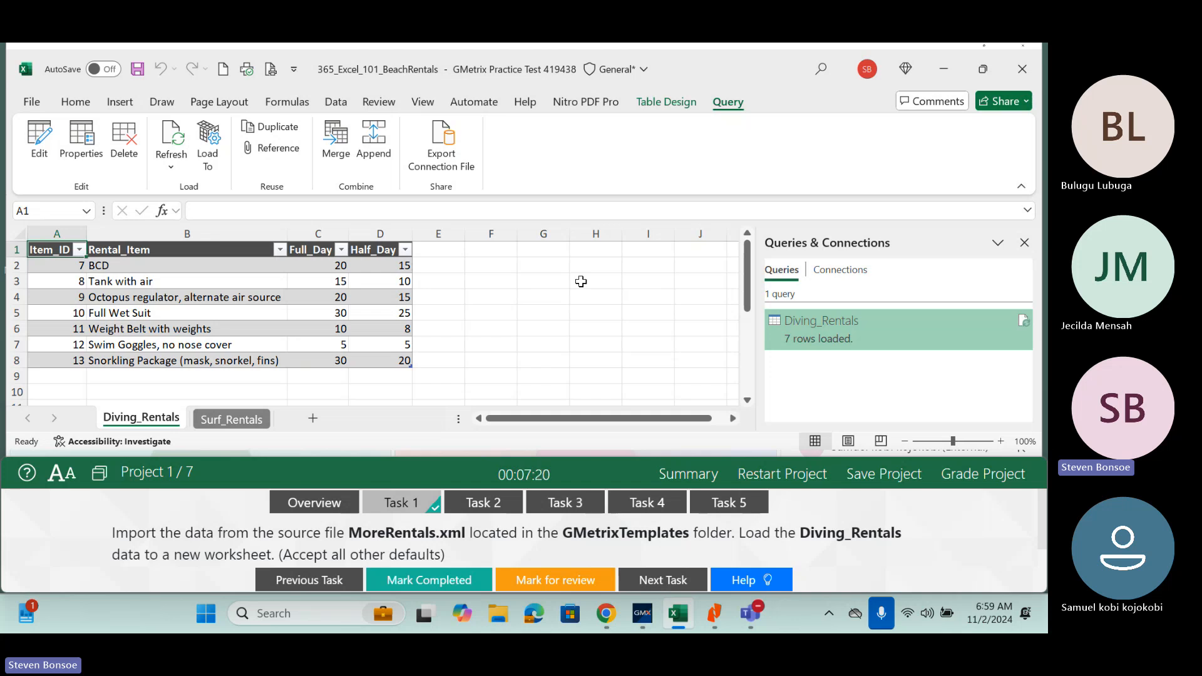
# Open the Task 2 instructions and switch to the Surf_Rentals worksheet.
pyautogui.click(489, 504)
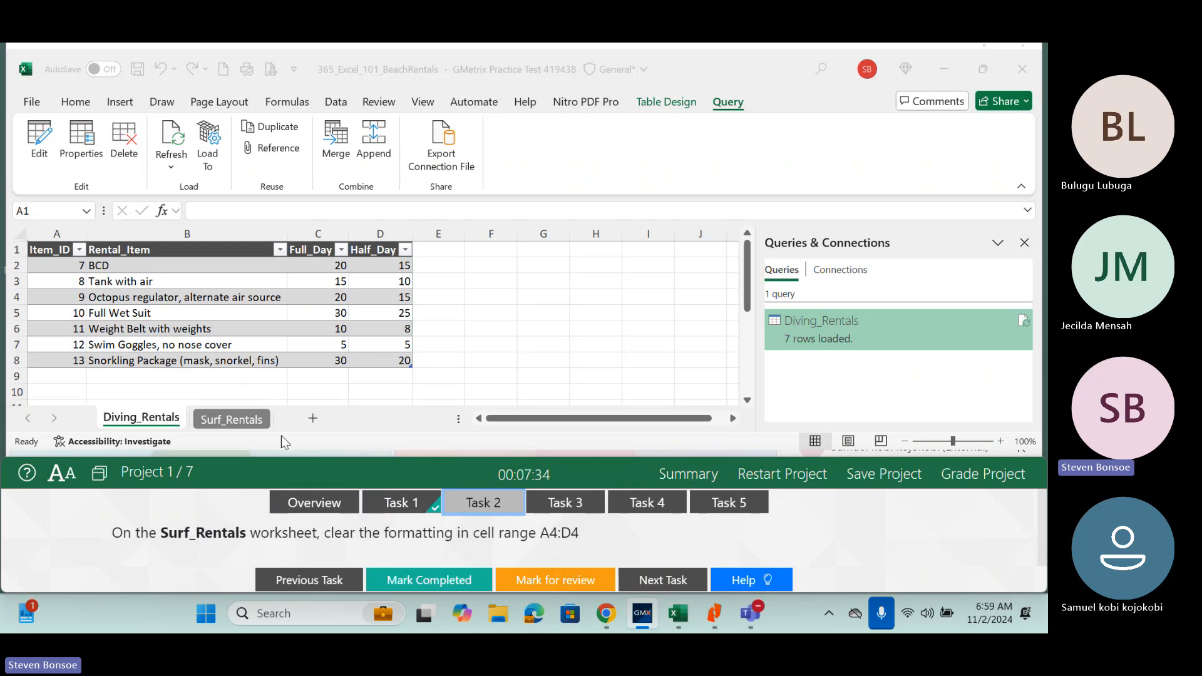
pyautogui.click(244, 422)
pyautogui.click(243, 420)
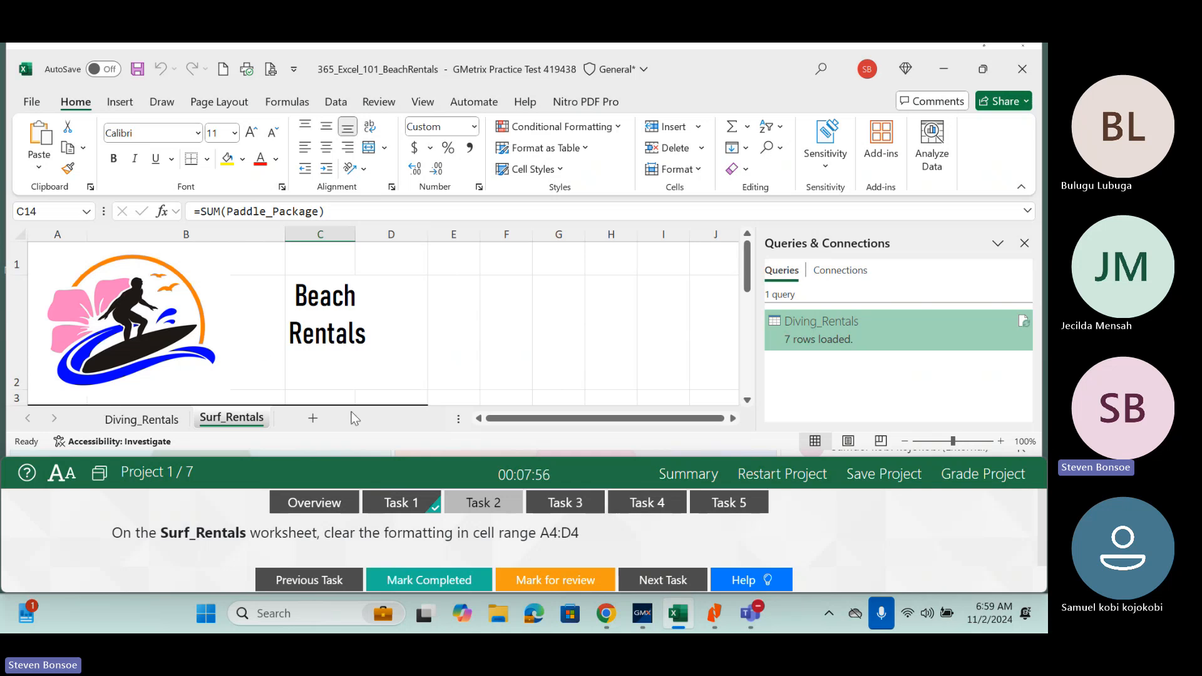
# Clear the formatting of cell range A4:D4 on the Surf_Rentals worksheet and mark Task 2 as completed.
pyautogui.moveTo(746, 266); pyautogui.dragTo(750, 236)
pyautogui.click(45, 214)
pyautogui.write('A4:D4')
pyautogui.press('Return')
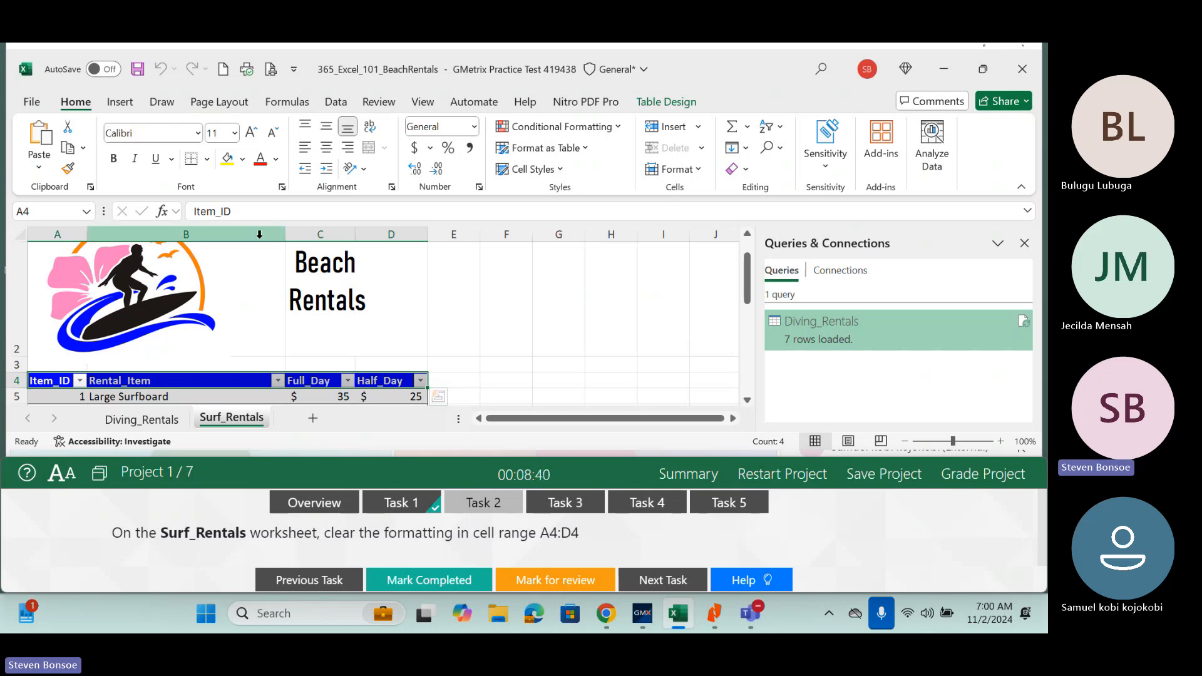
pyautogui.click(745, 169)
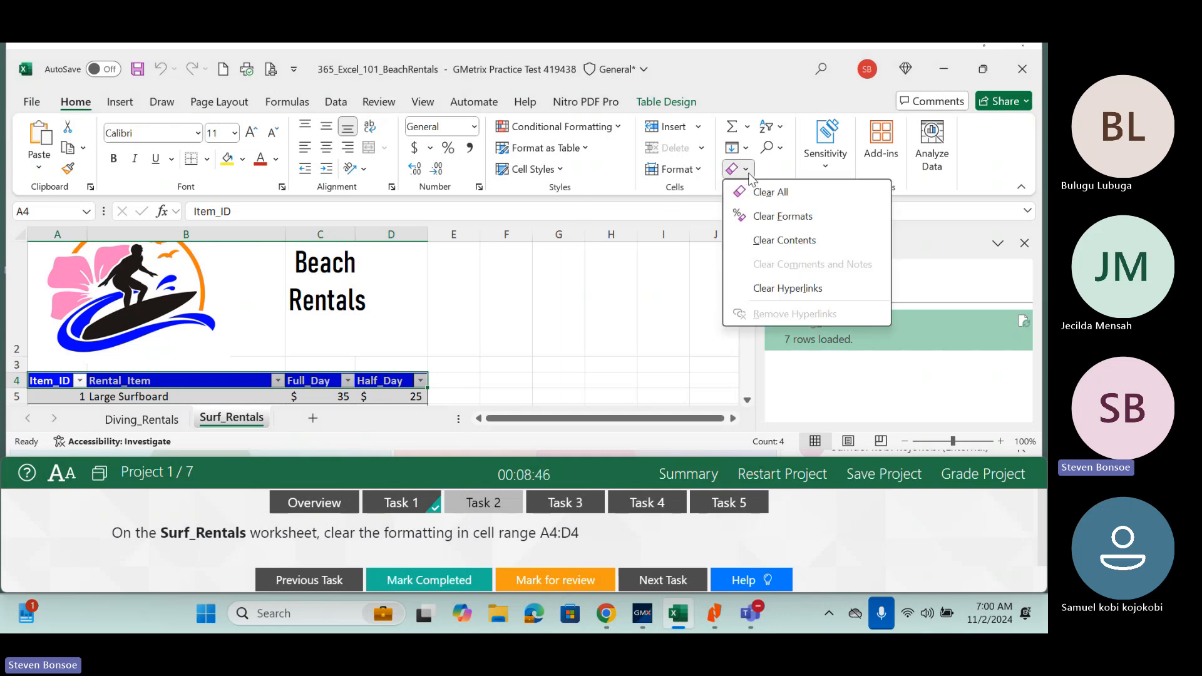
pyautogui.click(799, 220)
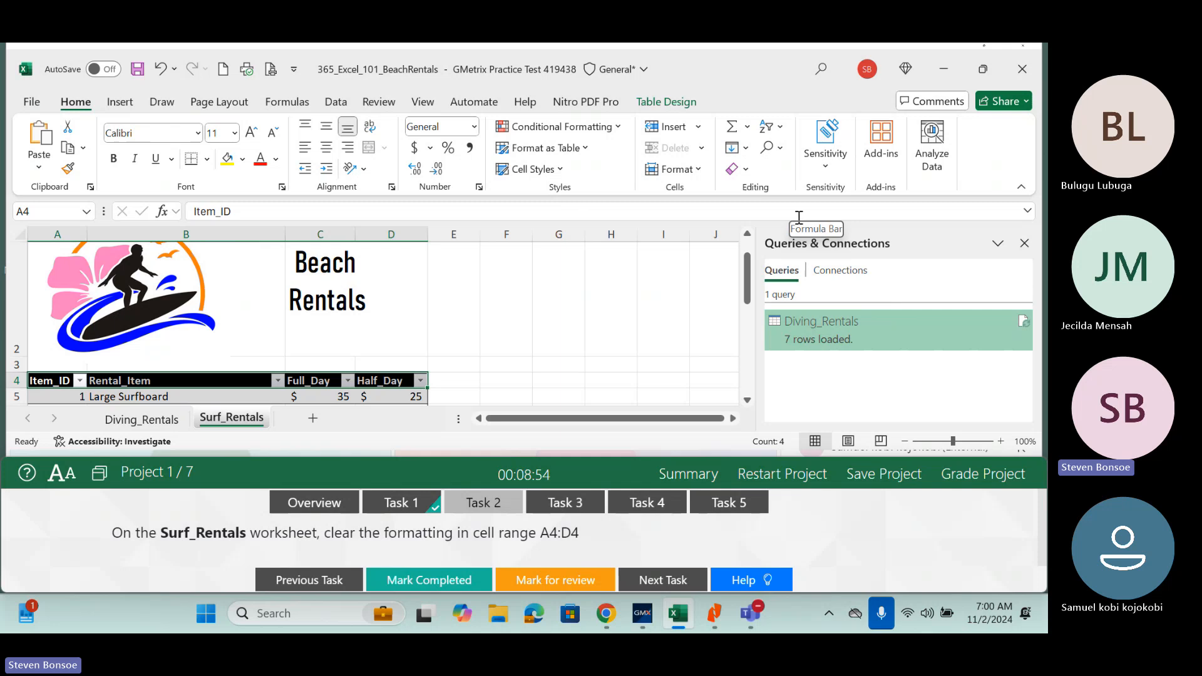
pyautogui.click(435, 580)
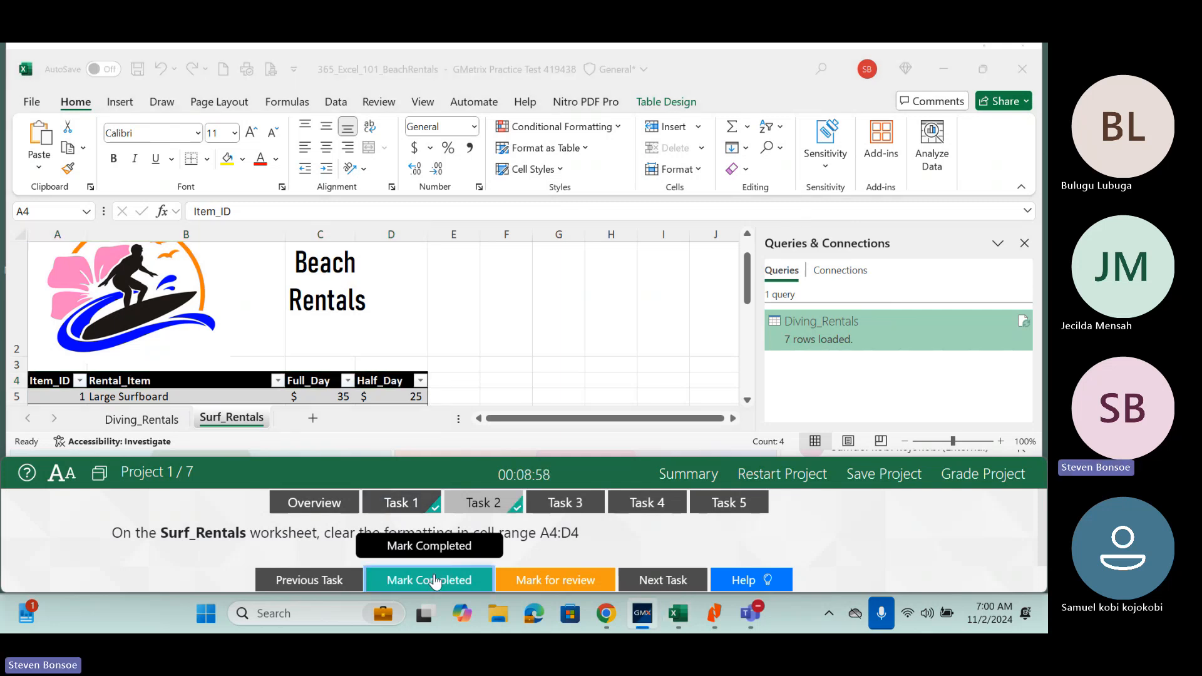
# Open the Task 3 instructions and go to cell C15 on the Surf_Rentals worksheet.
pyautogui.click(583, 517)
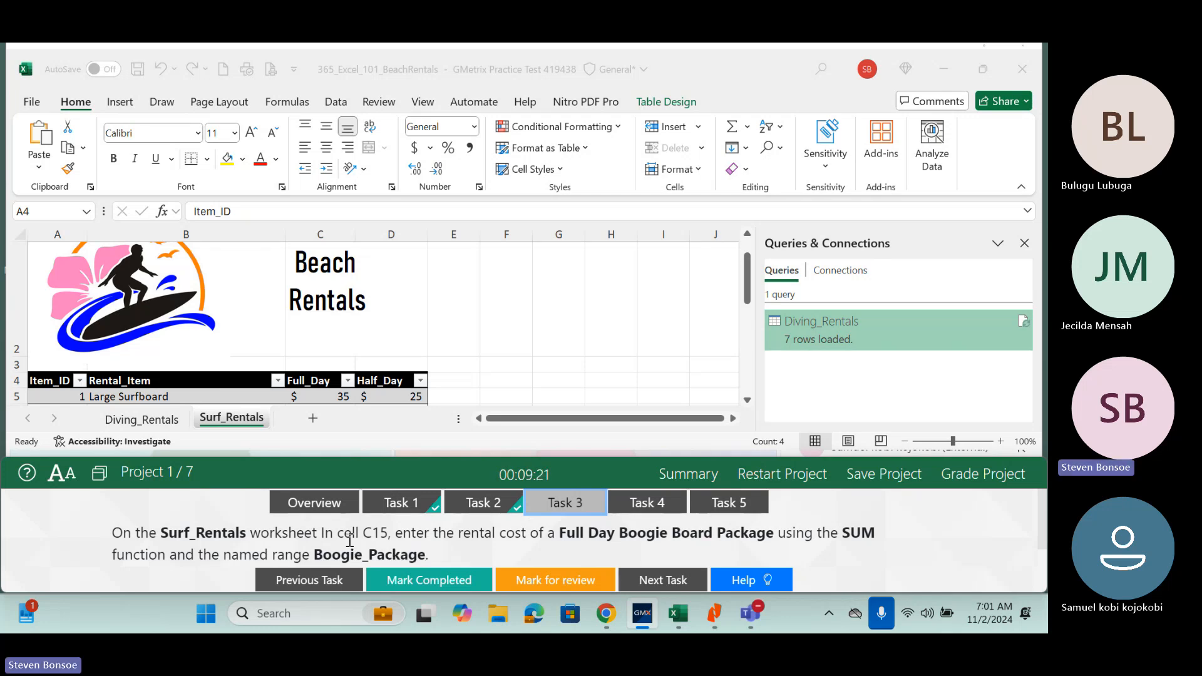
pyautogui.click(45, 210)
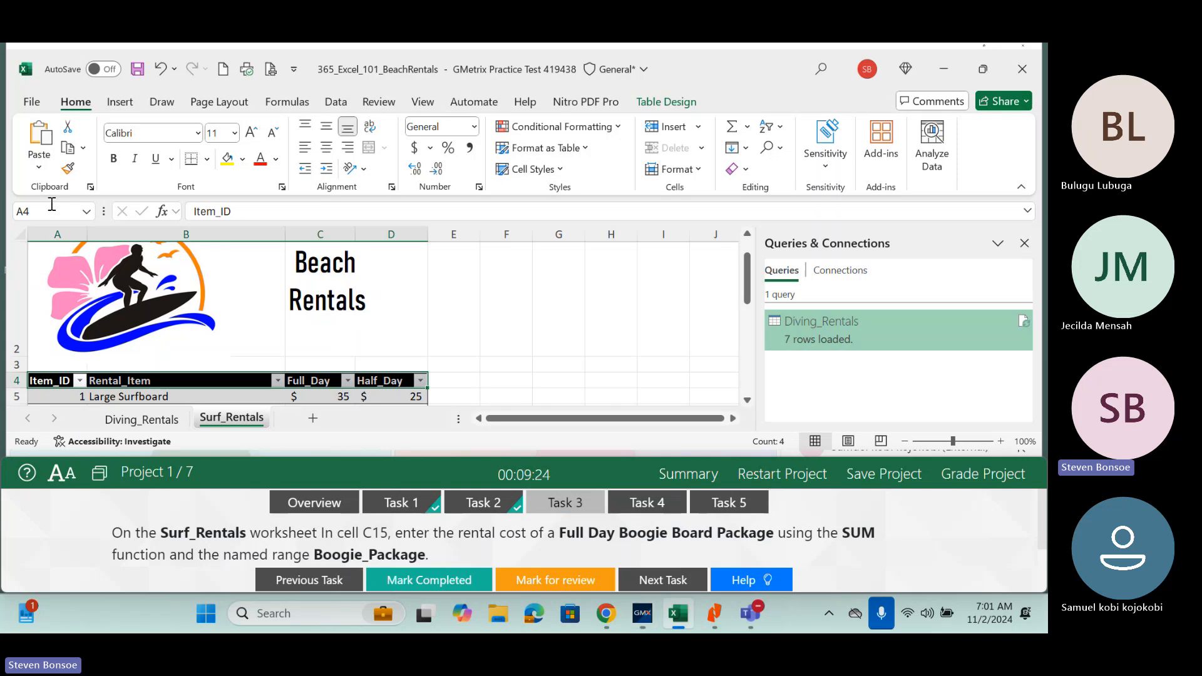
pyautogui.click(45, 211)
pyautogui.write('C15')
pyautogui.press('Return')
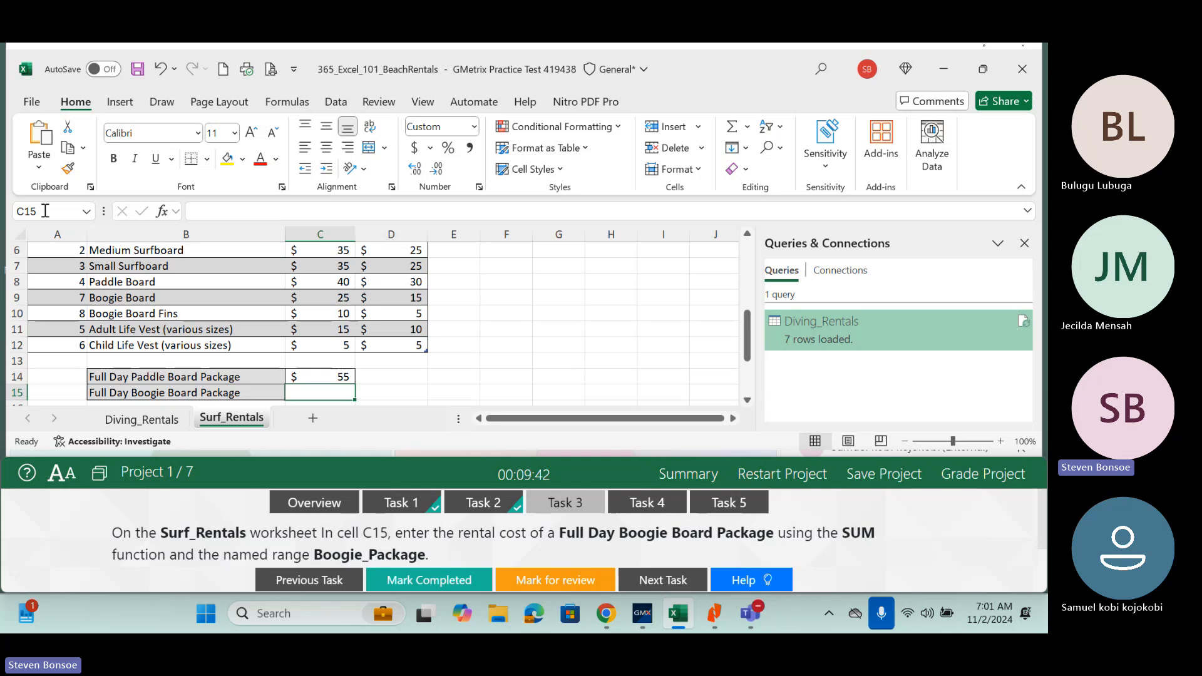
pyautogui.write('=')
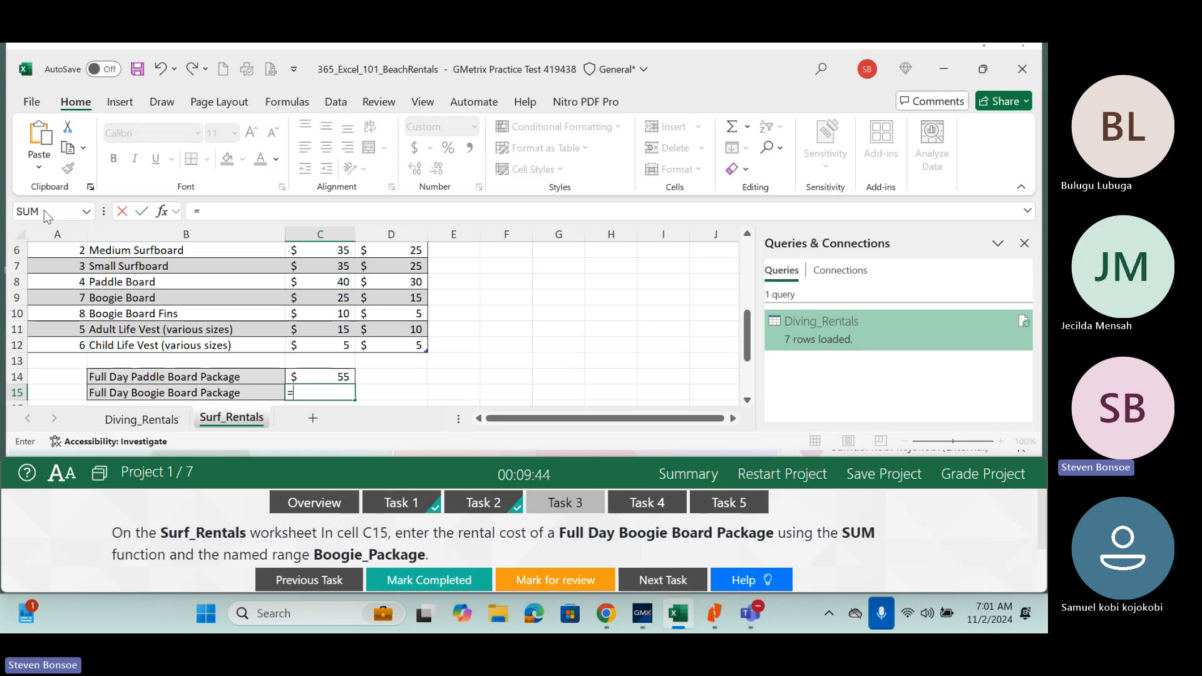
pyautogui.write('SUM')
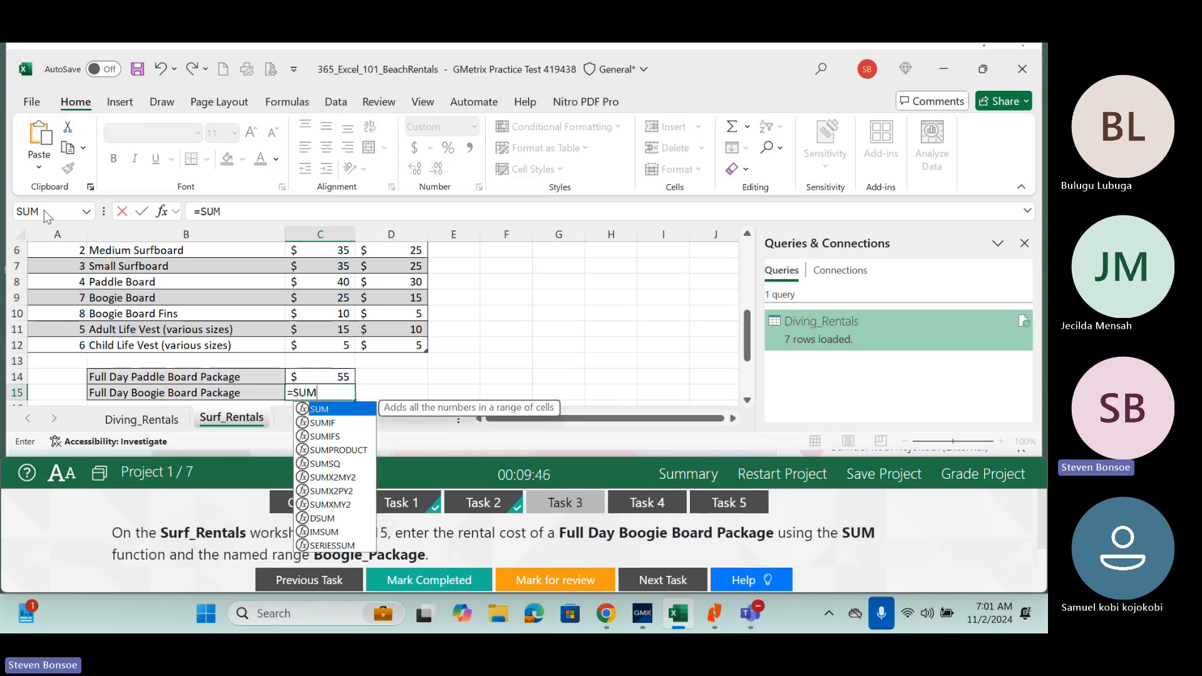
pyautogui.write('(')
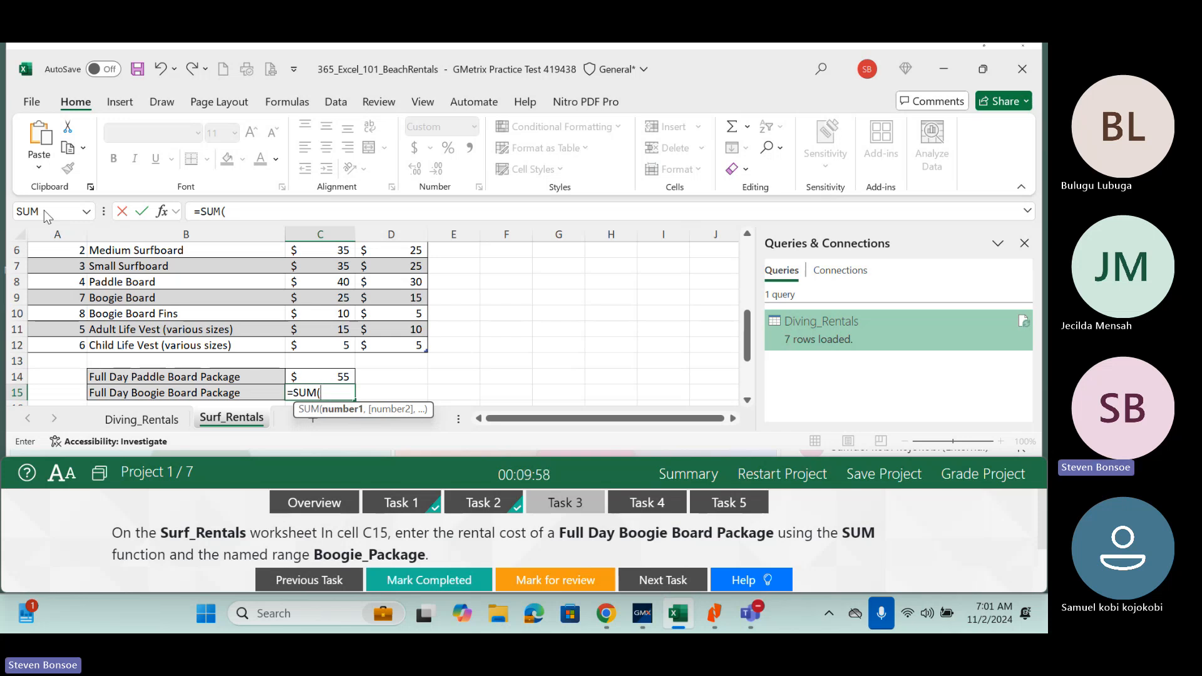
pyautogui.click(87, 212)
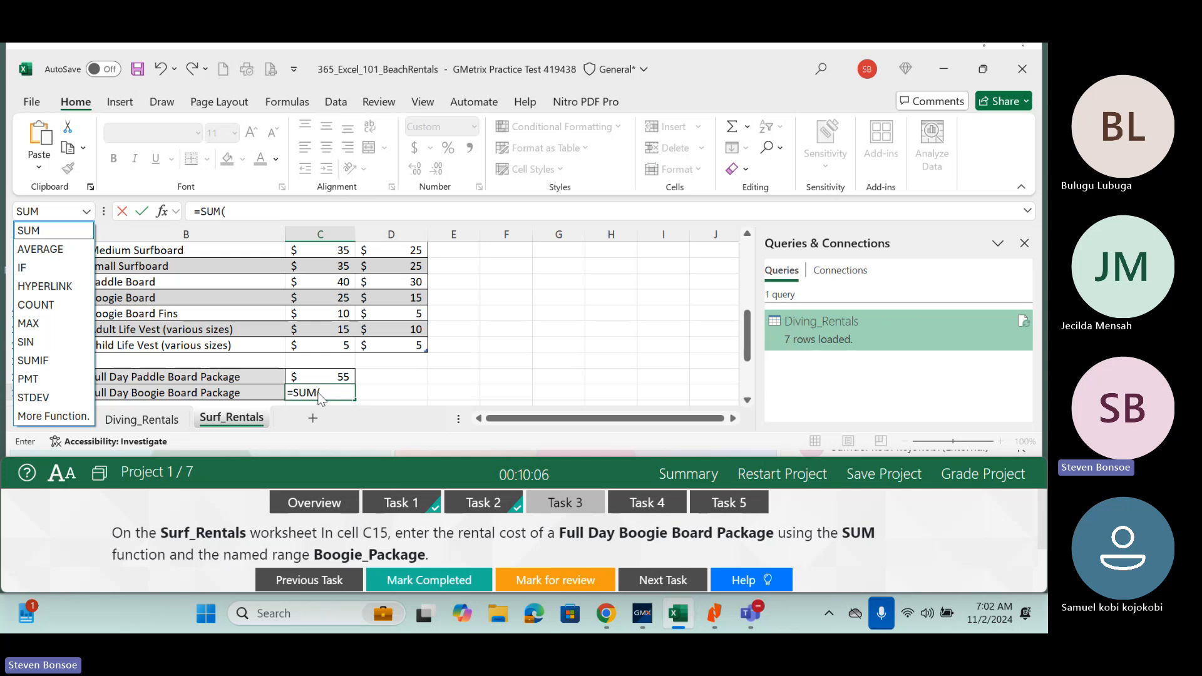
pyautogui.press('Escape')
pyautogui.press('Escape')
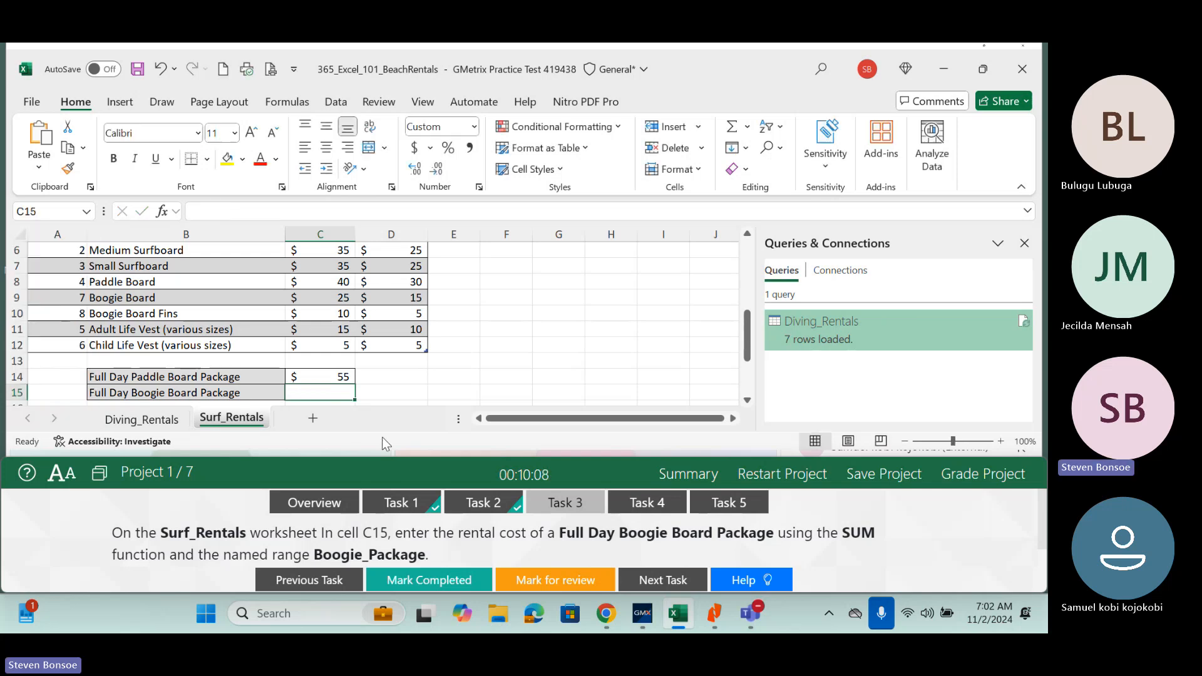
# Check which cells the named range Boogie_Package covers, and enter =SUM(Boogie_Package) in cell C15.
pyautogui.click(87, 212)
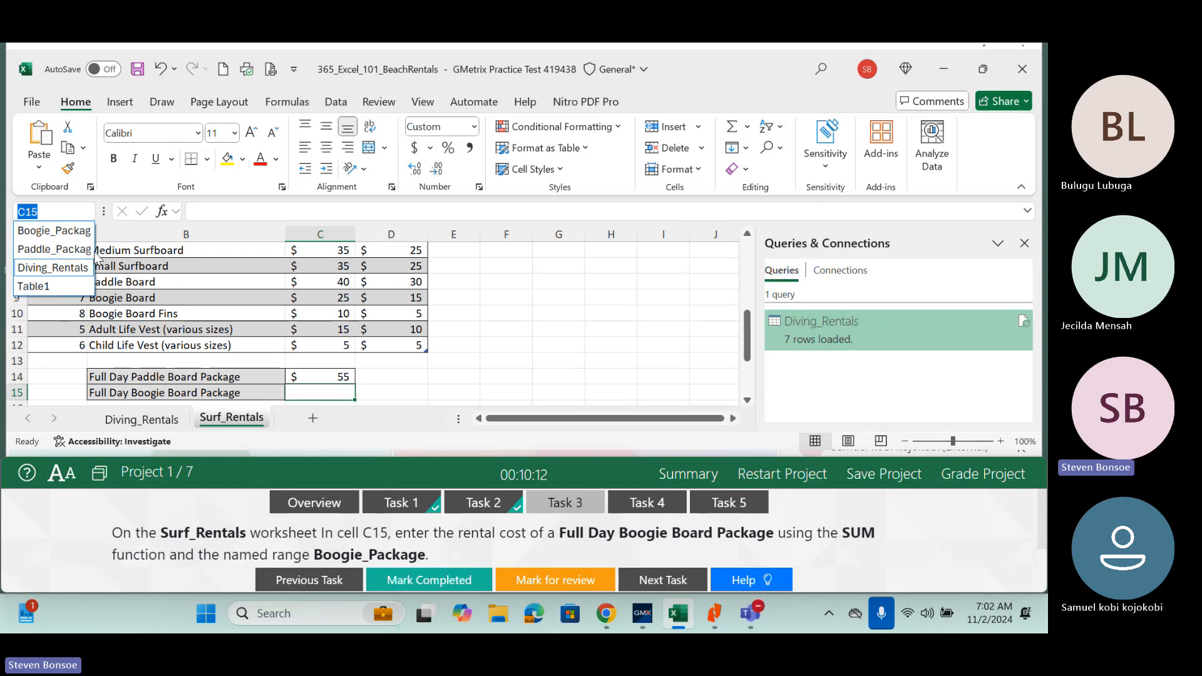
pyautogui.click(64, 232)
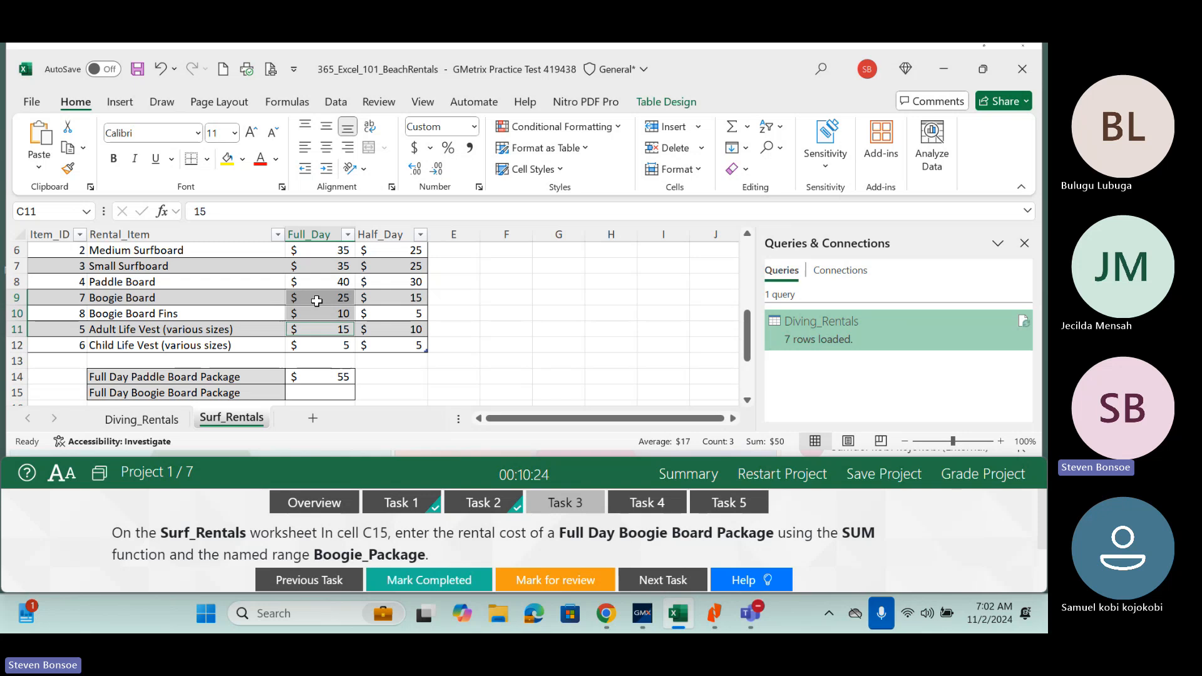
pyautogui.click(325, 390)
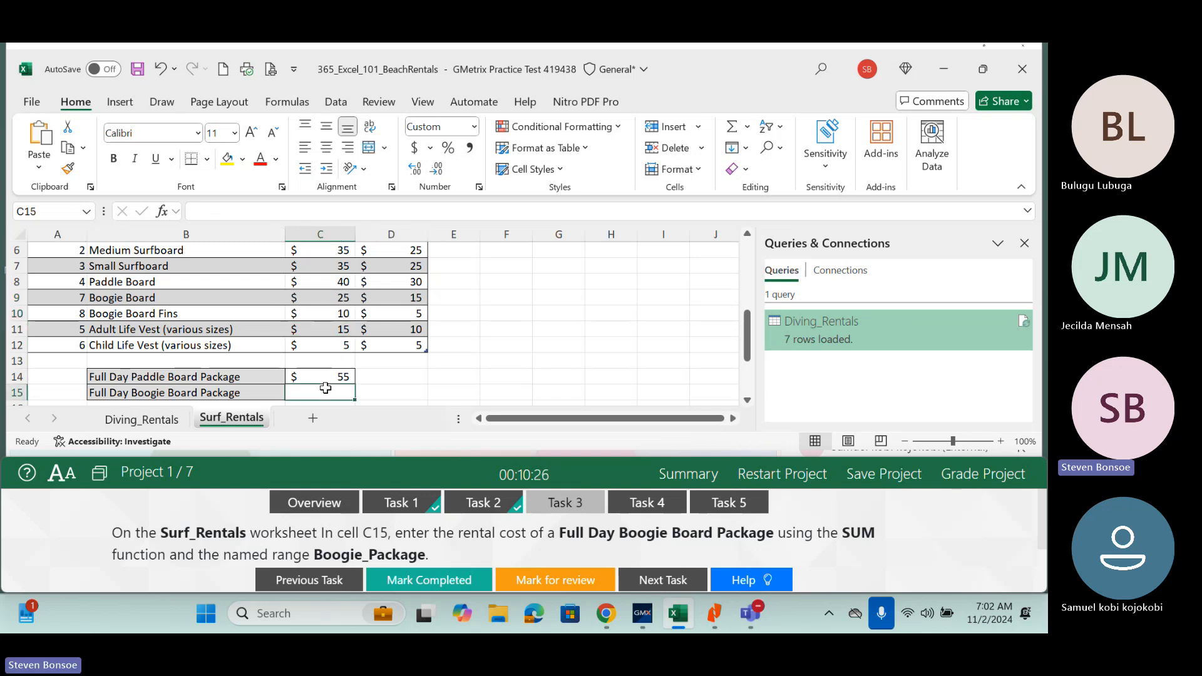
pyautogui.write('=SUM(')
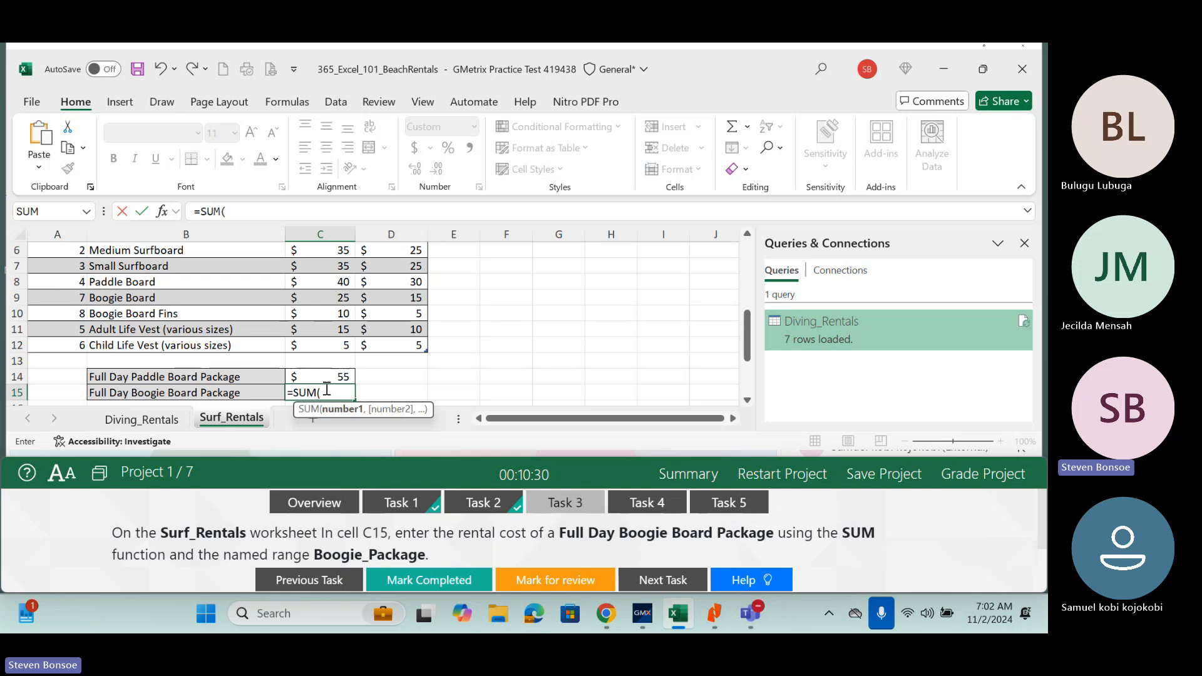
pyautogui.write('BOO')
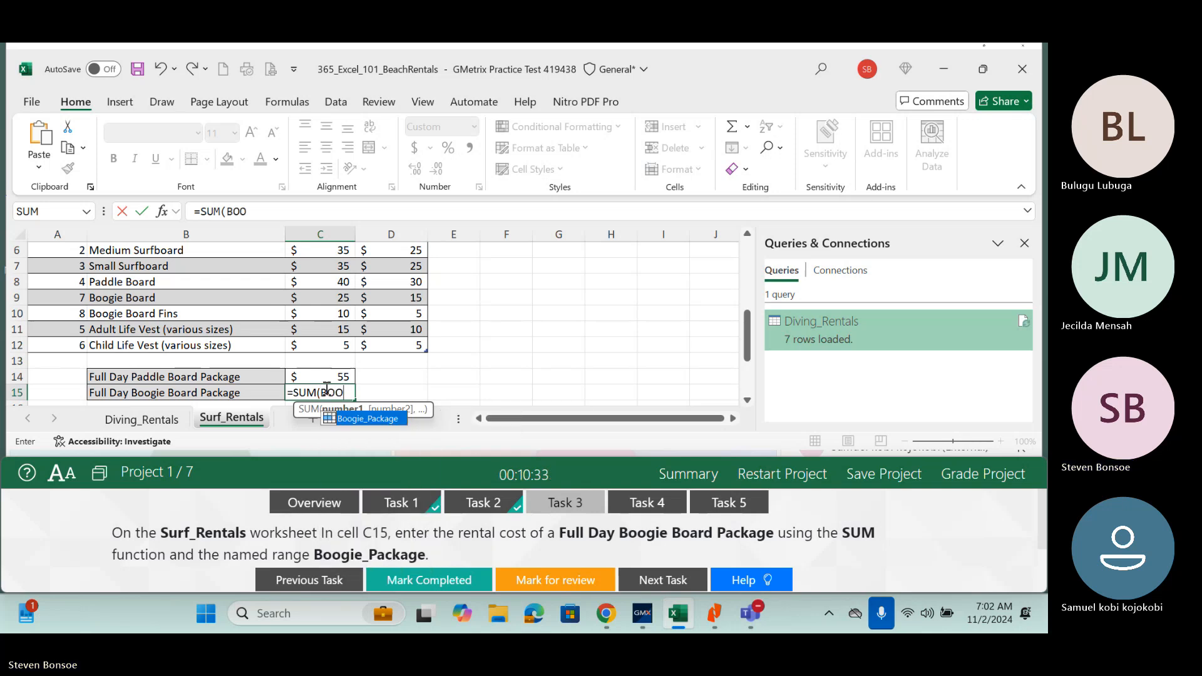
pyautogui.doubleClick(356, 418)
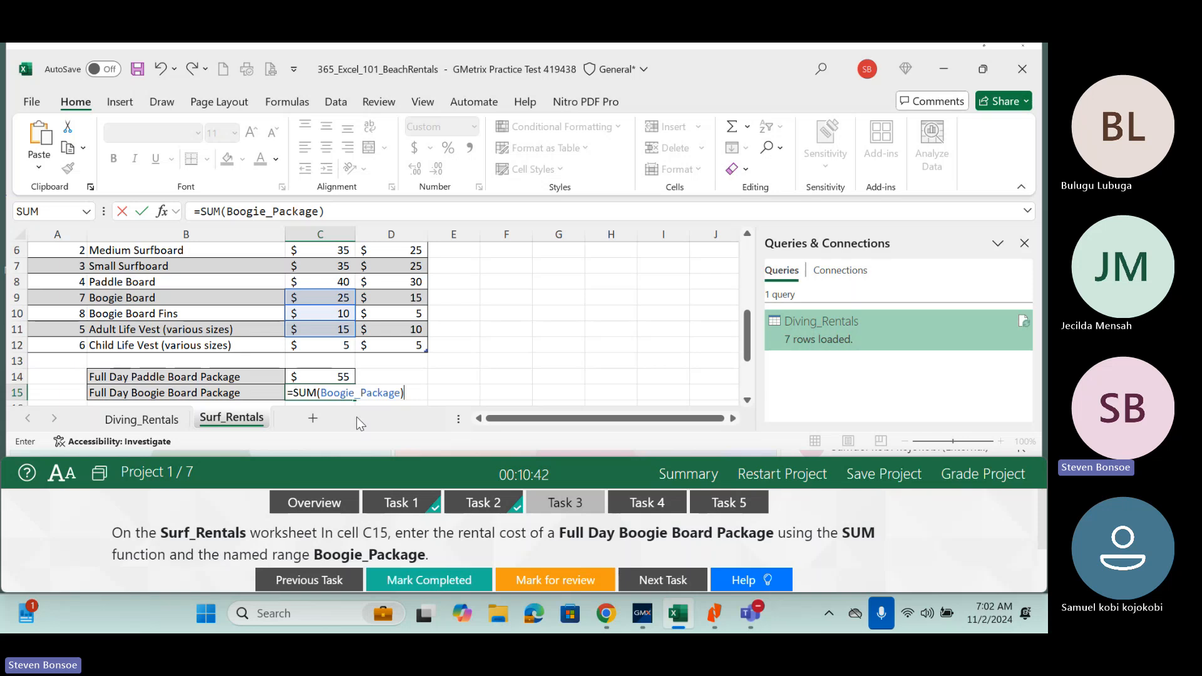
pyautogui.hotkey('ctrl', 'Return')
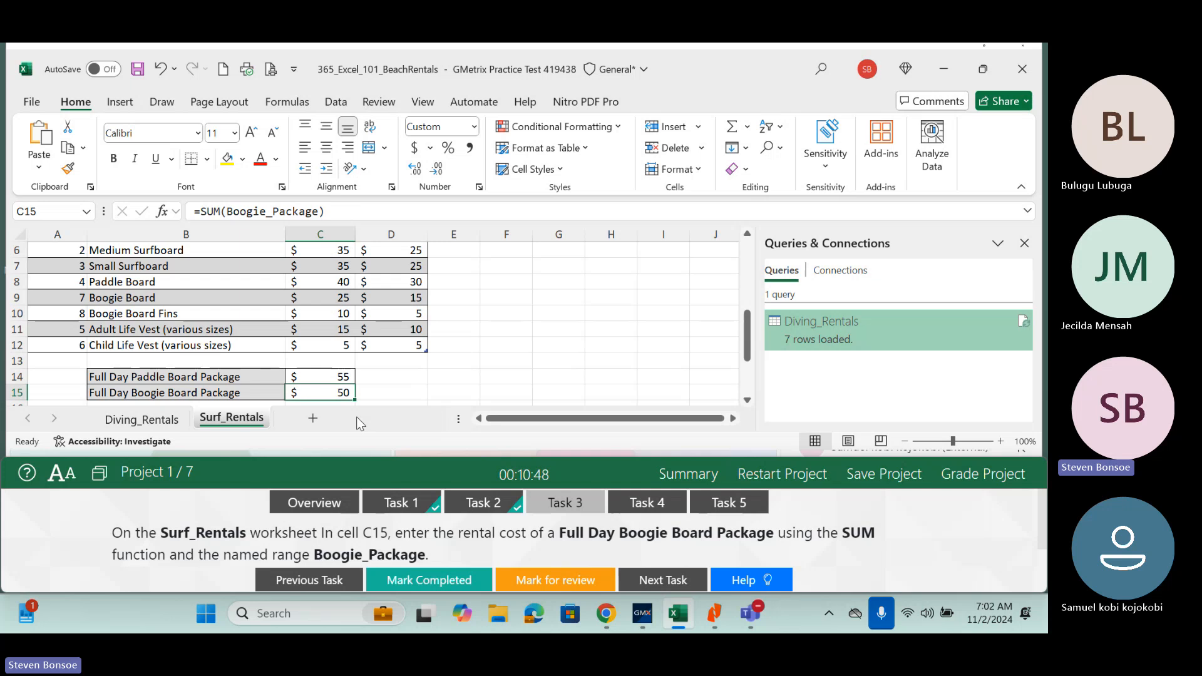
# Mark Task 3 as completed and open the Task 4 instructions.
pyautogui.click(413, 587)
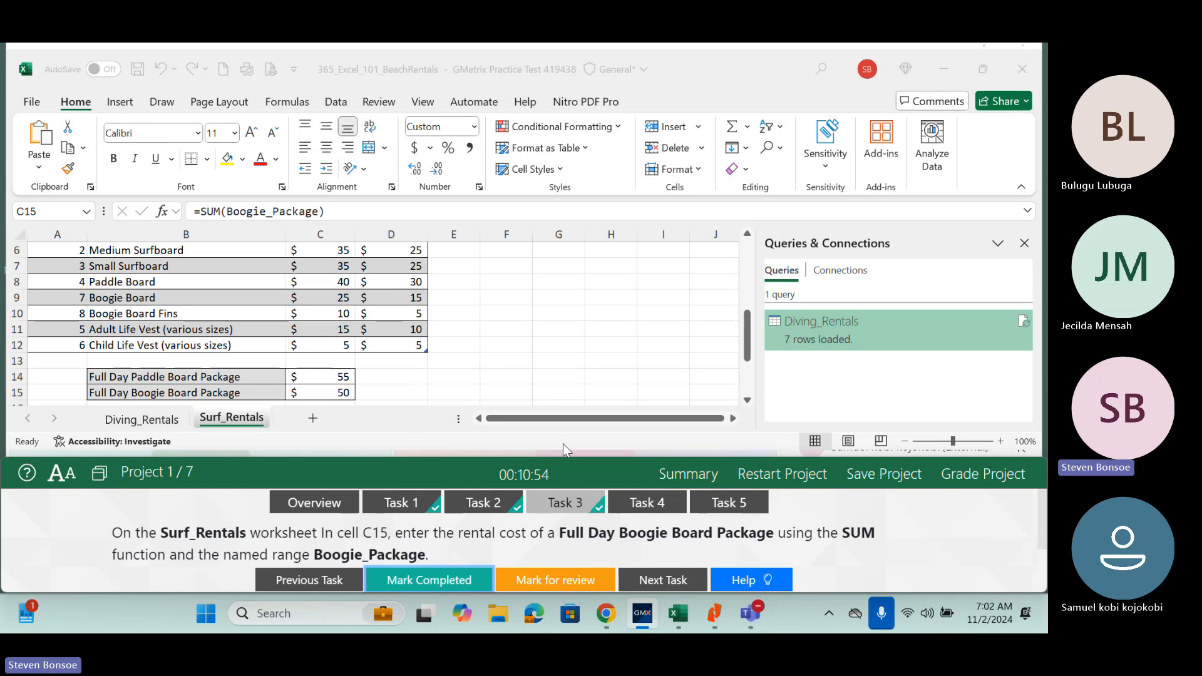
pyautogui.click(644, 508)
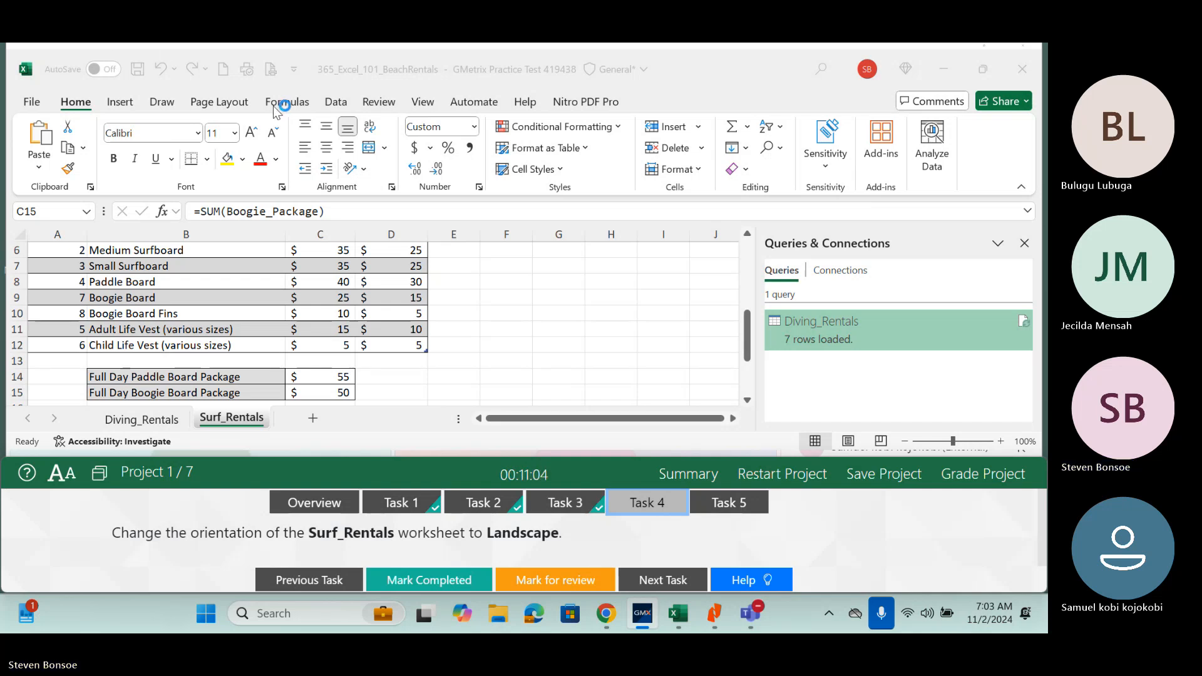
# Change the page orientation of the Surf_Rentals worksheet to Landscape and mark Task 4 as completed.
pyautogui.click(246, 102)
pyautogui.click(246, 102)
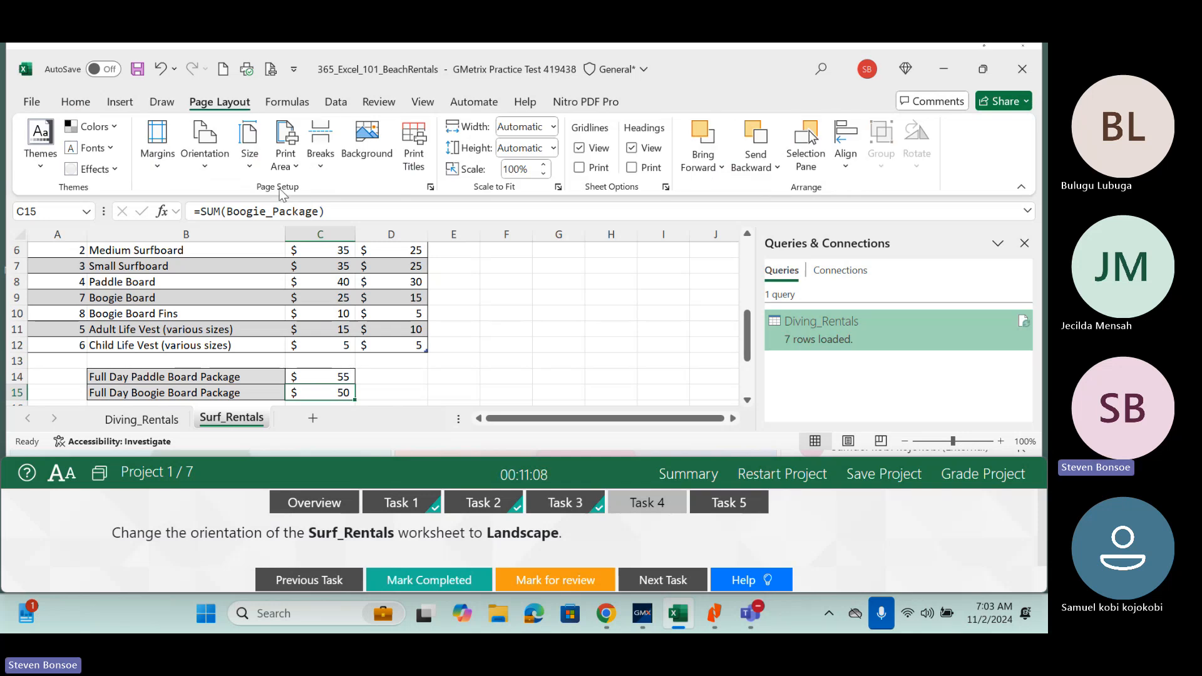
pyautogui.click(207, 164)
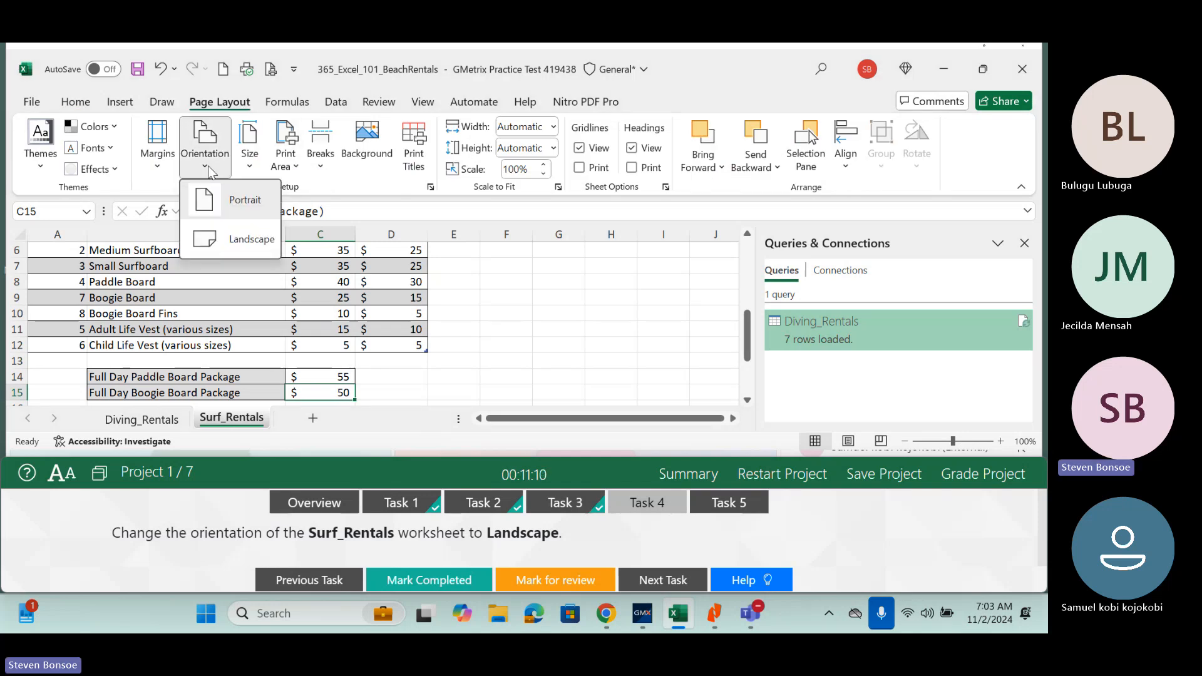
pyautogui.click(240, 246)
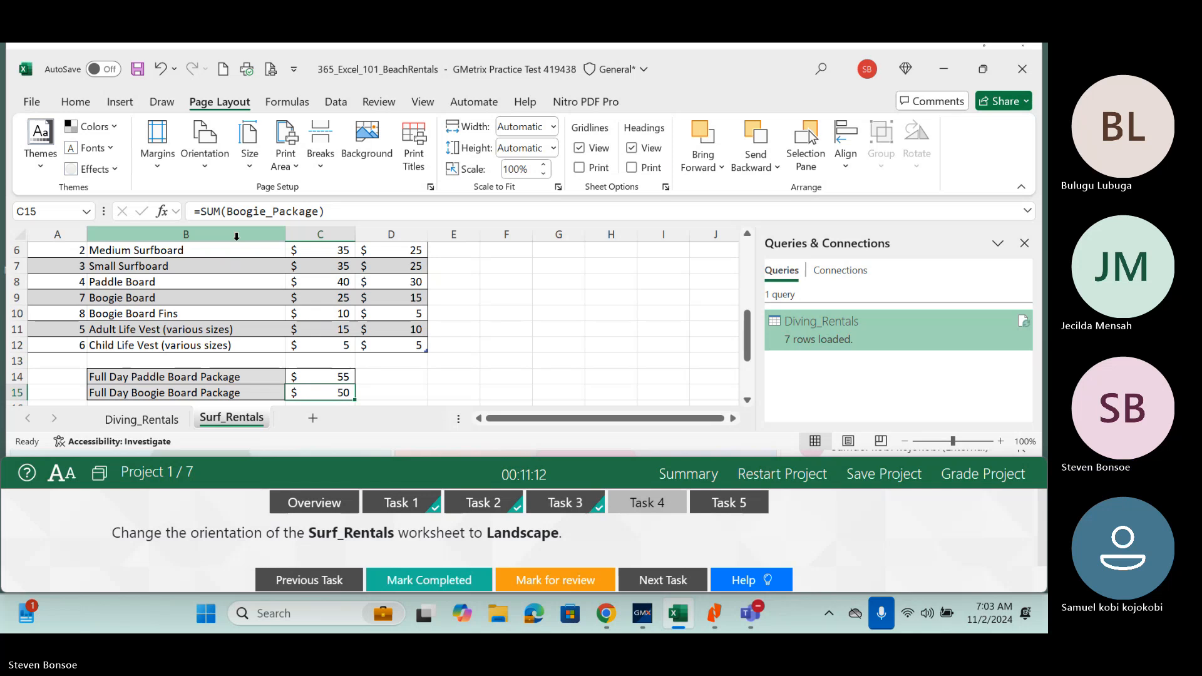
pyautogui.click(443, 584)
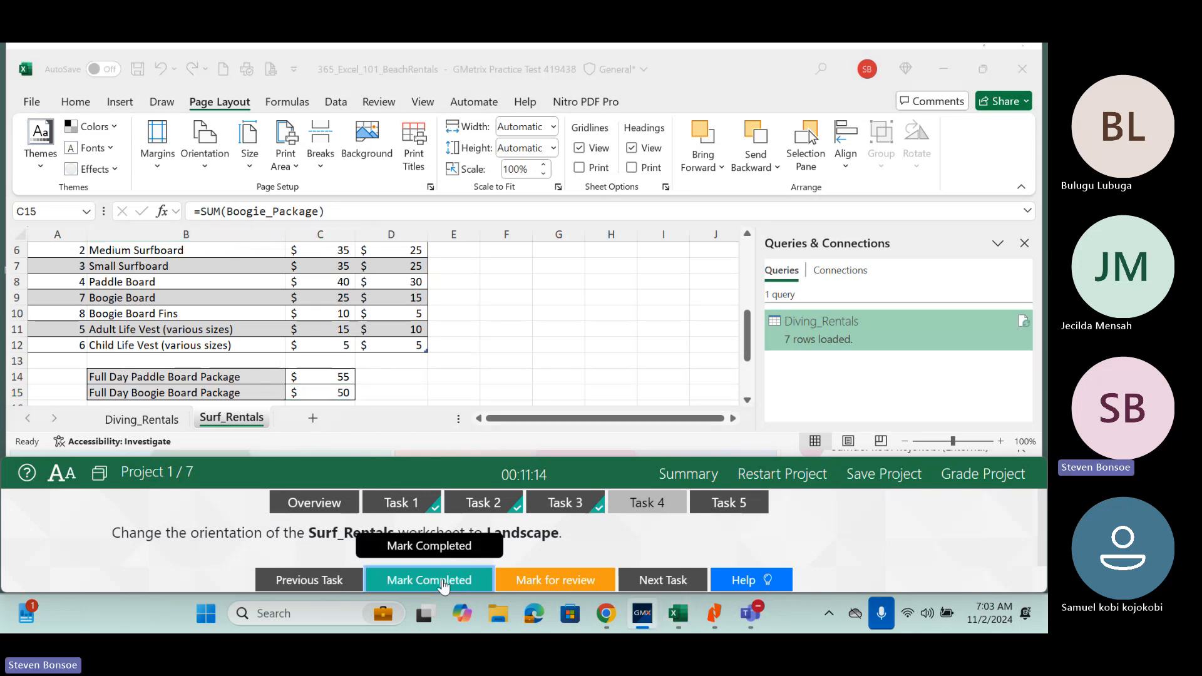
# Open the Task 5 instructions, and check the workbook for compatibility issues, copying the results to a new worksheet.
pyautogui.click(735, 502)
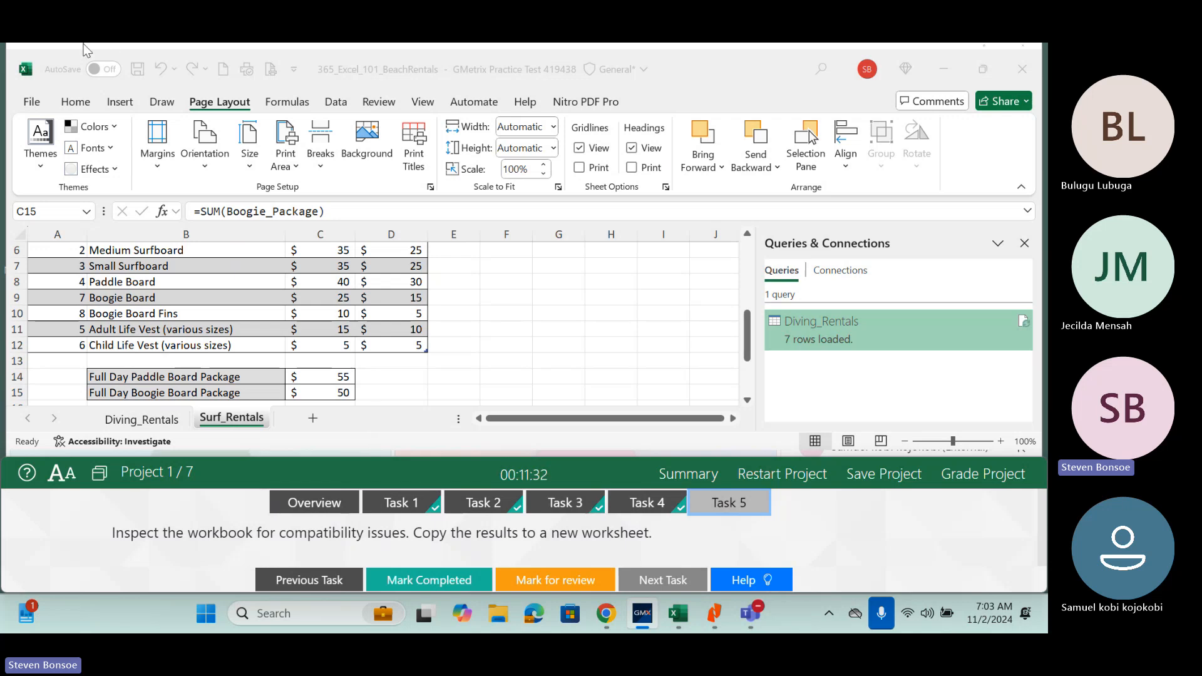
pyautogui.click(35, 107)
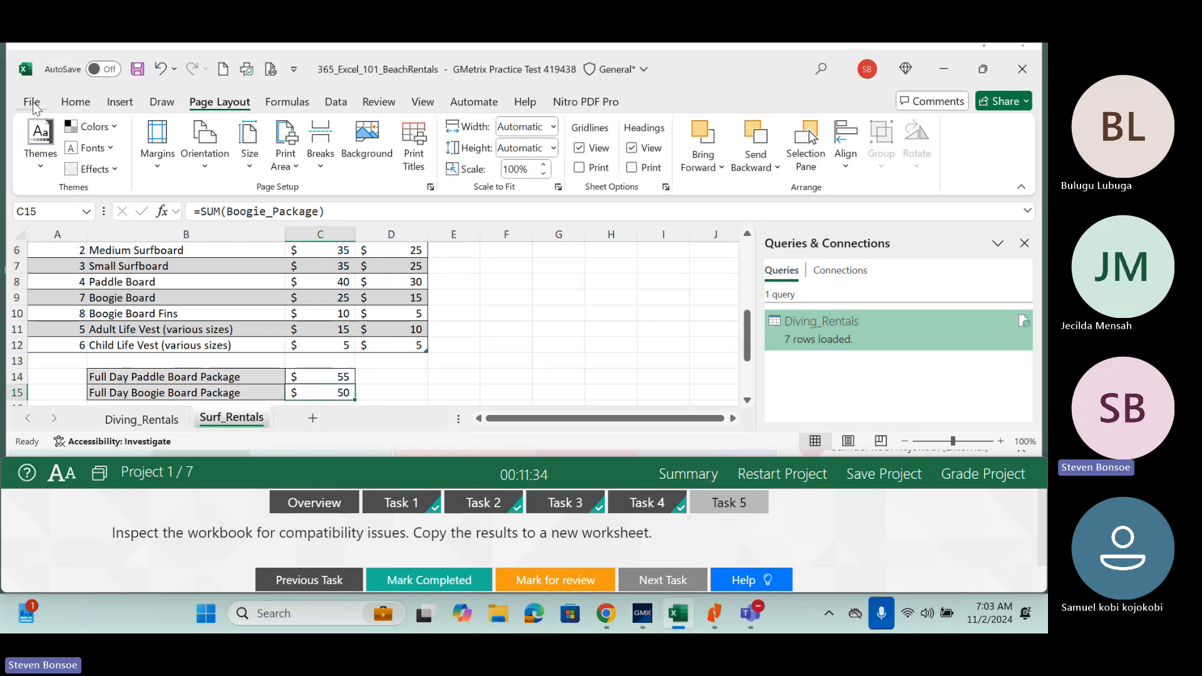
pyautogui.click(32, 102)
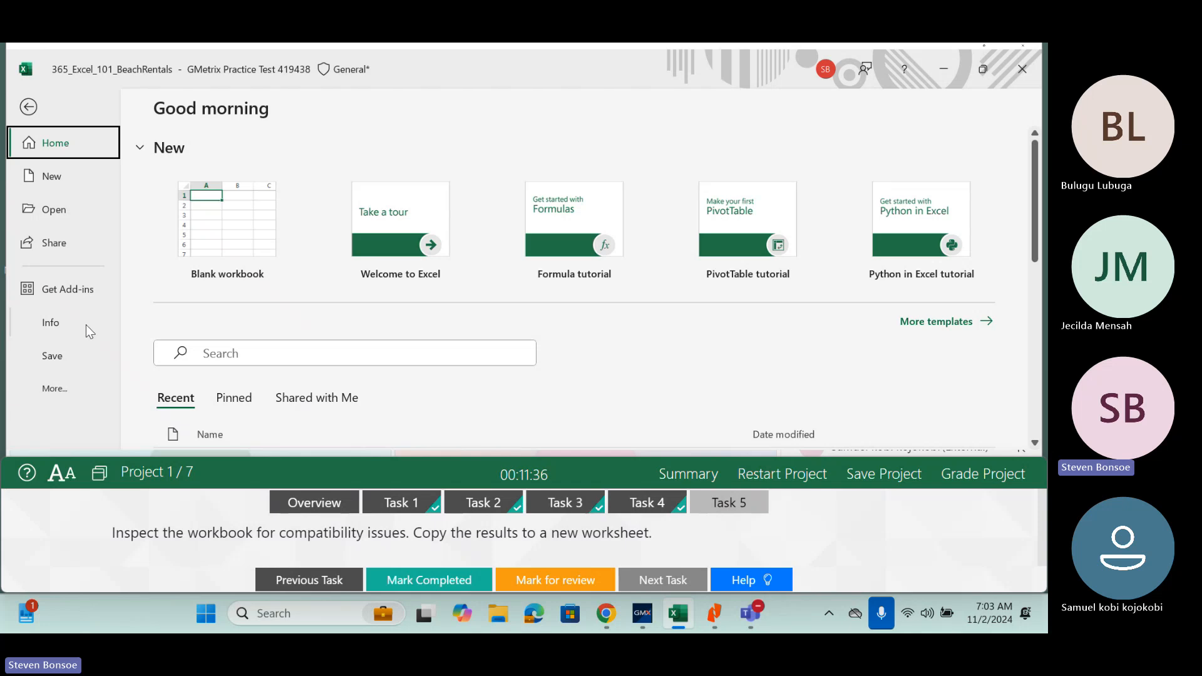
pyautogui.click(87, 327)
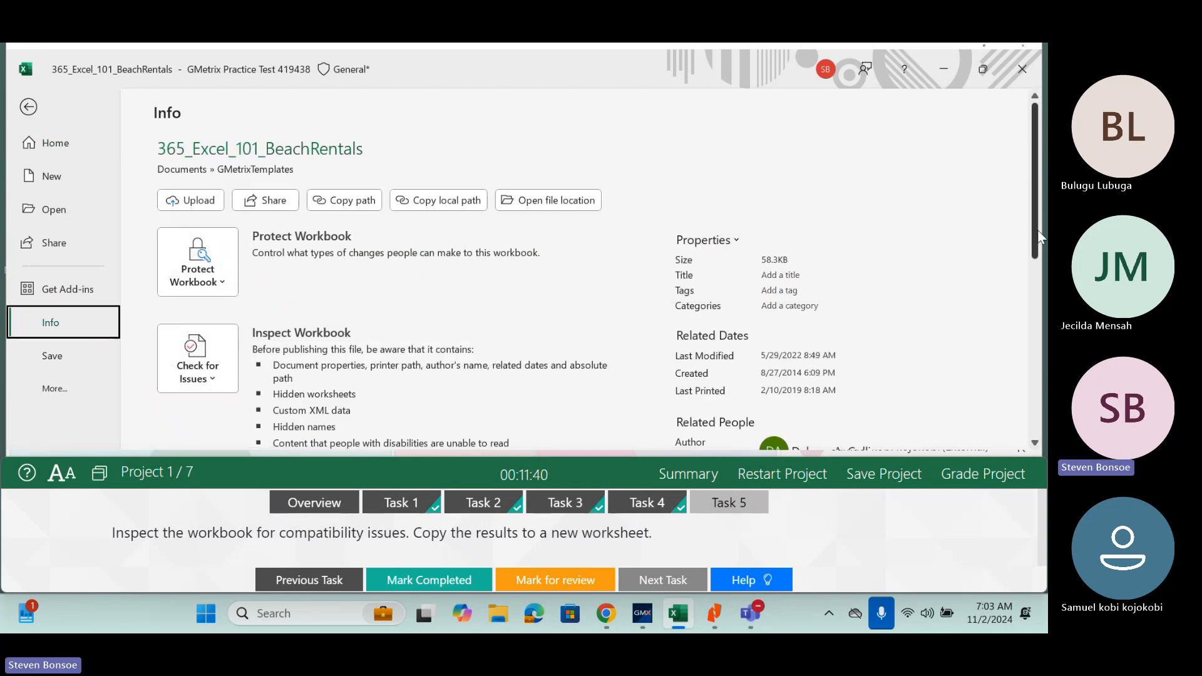
pyautogui.moveTo(1039, 237); pyautogui.dragTo(1033, 293)
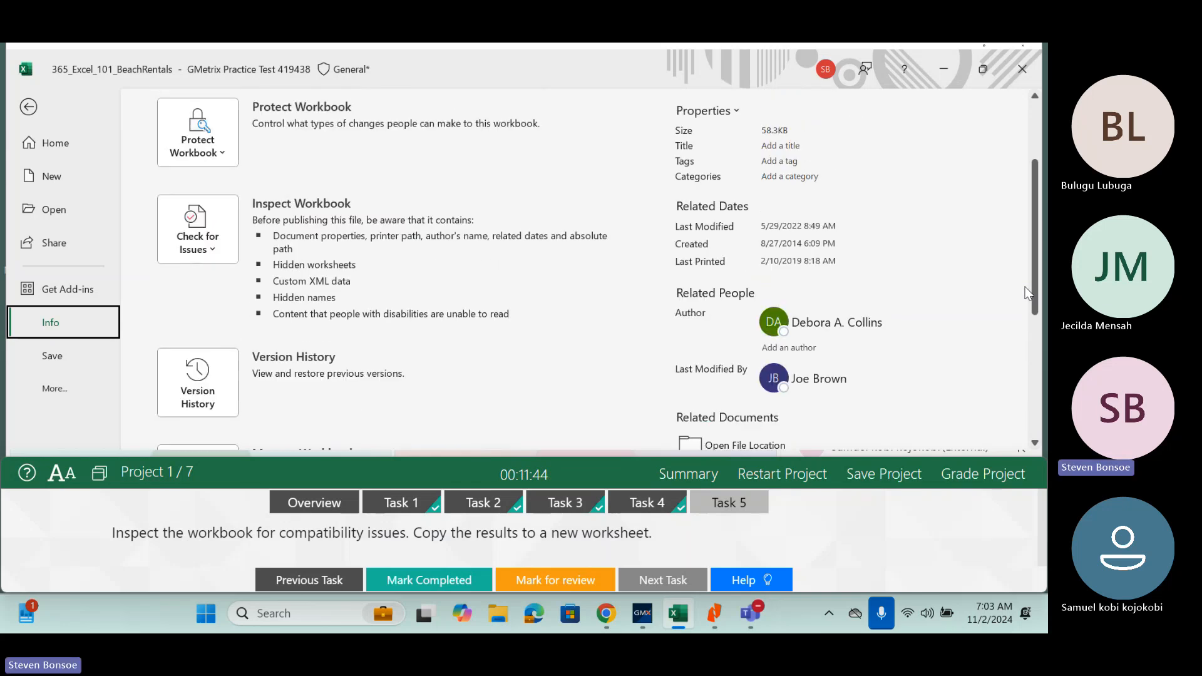
pyautogui.click(206, 253)
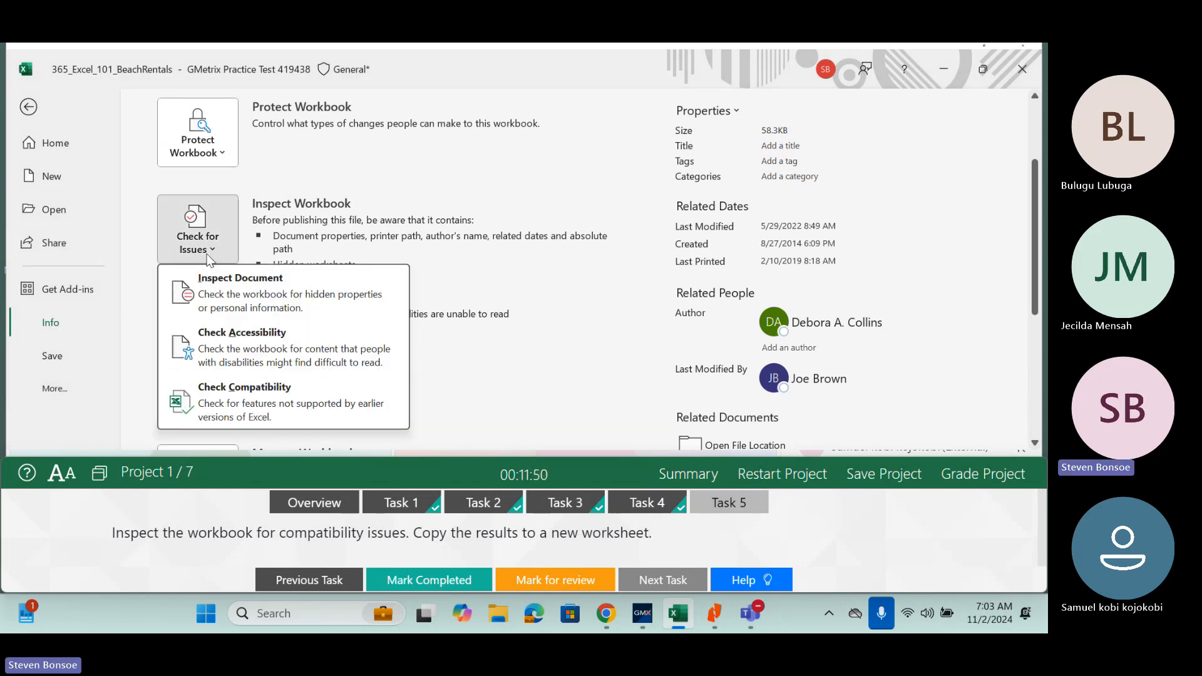
pyautogui.click(235, 407)
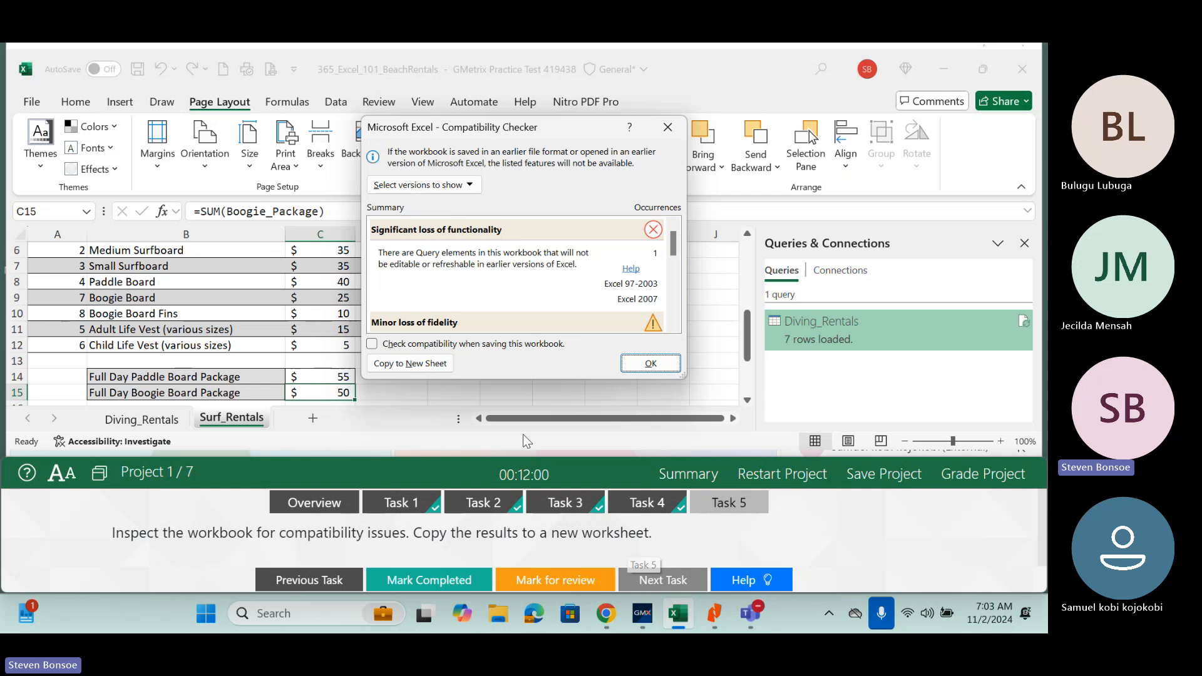
pyautogui.click(410, 363)
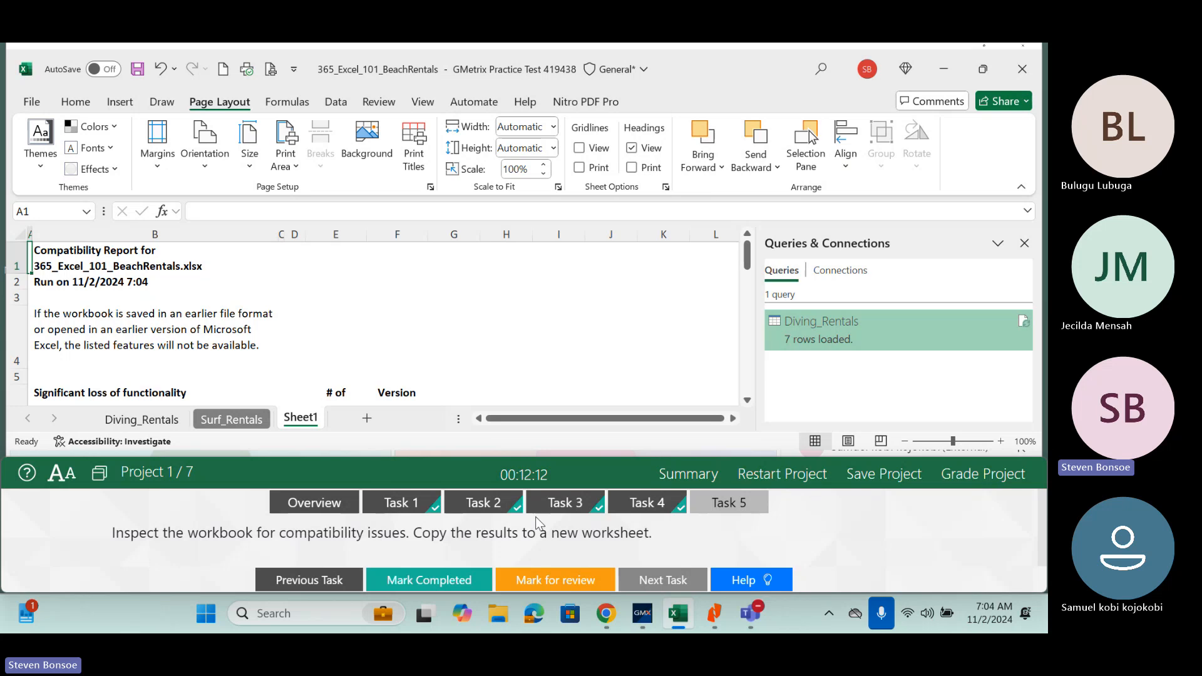
# Flag Task 5 for review, remove the flag again and mark the task as completed.
pyautogui.click(575, 589)
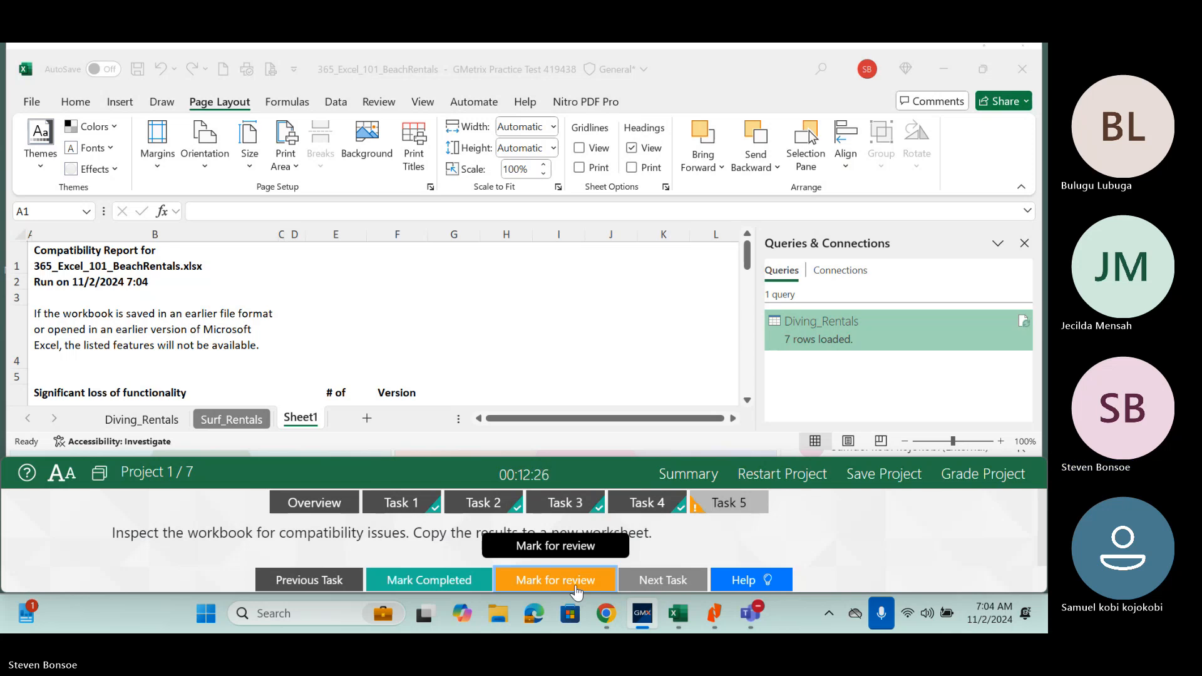
pyautogui.click(576, 589)
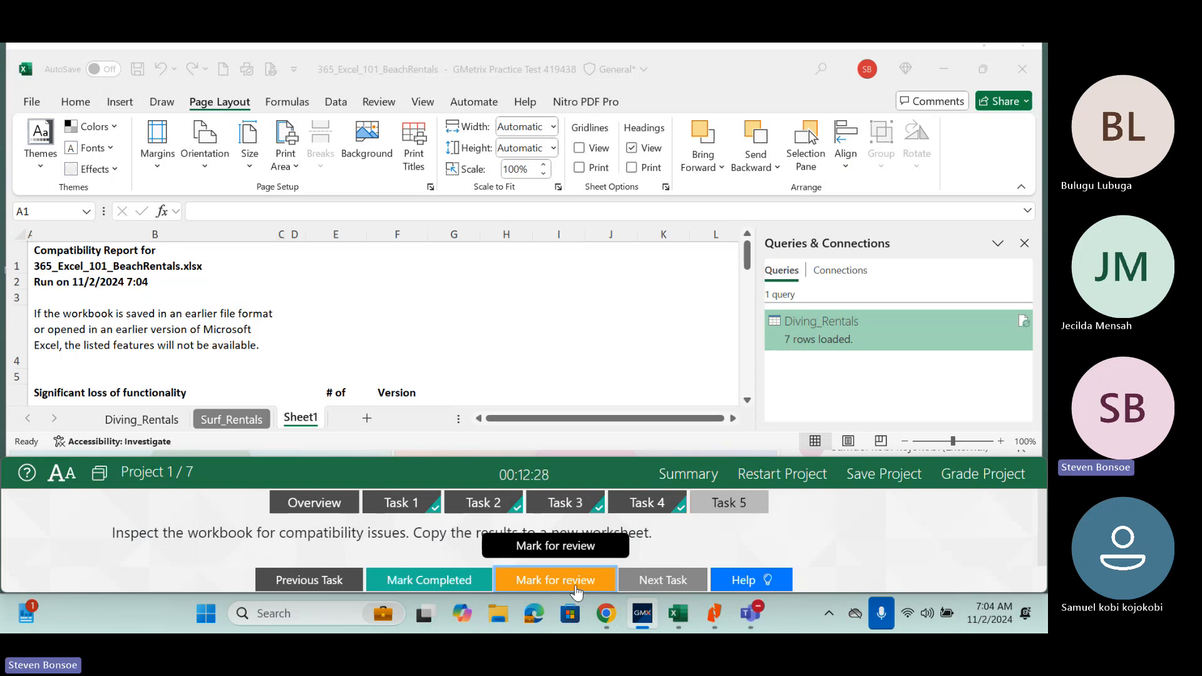
pyautogui.click(451, 582)
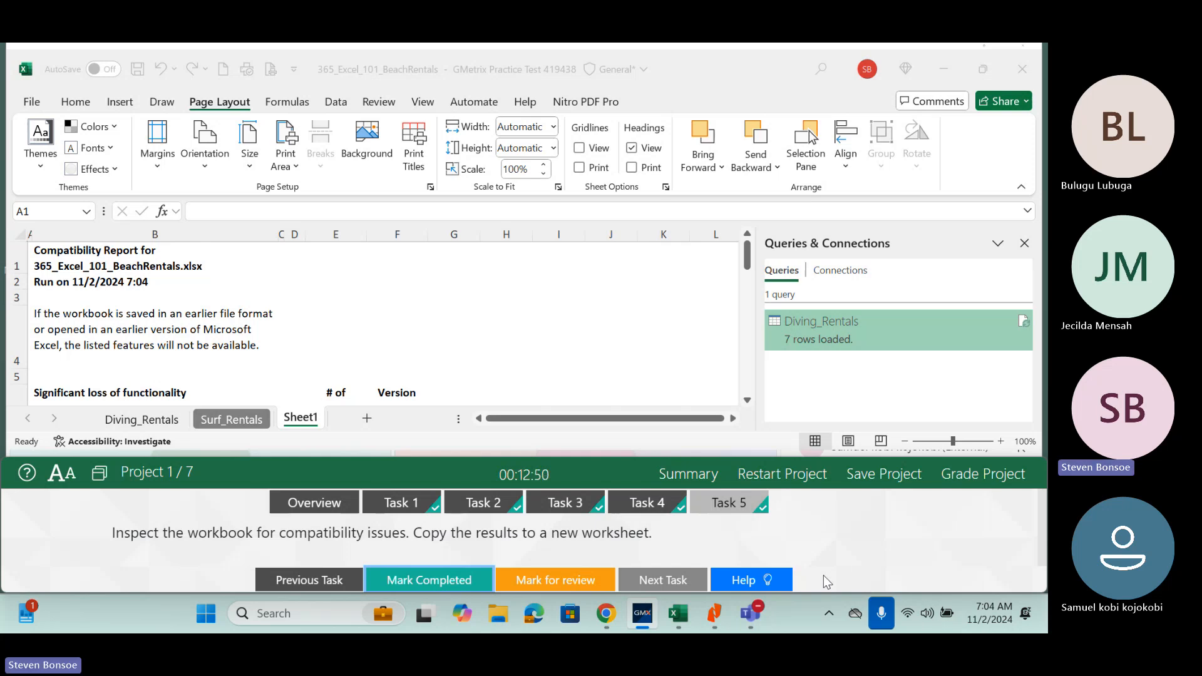
# Grade Project 1 and continue from the feedback to Project 2.
pyautogui.click(971, 488)
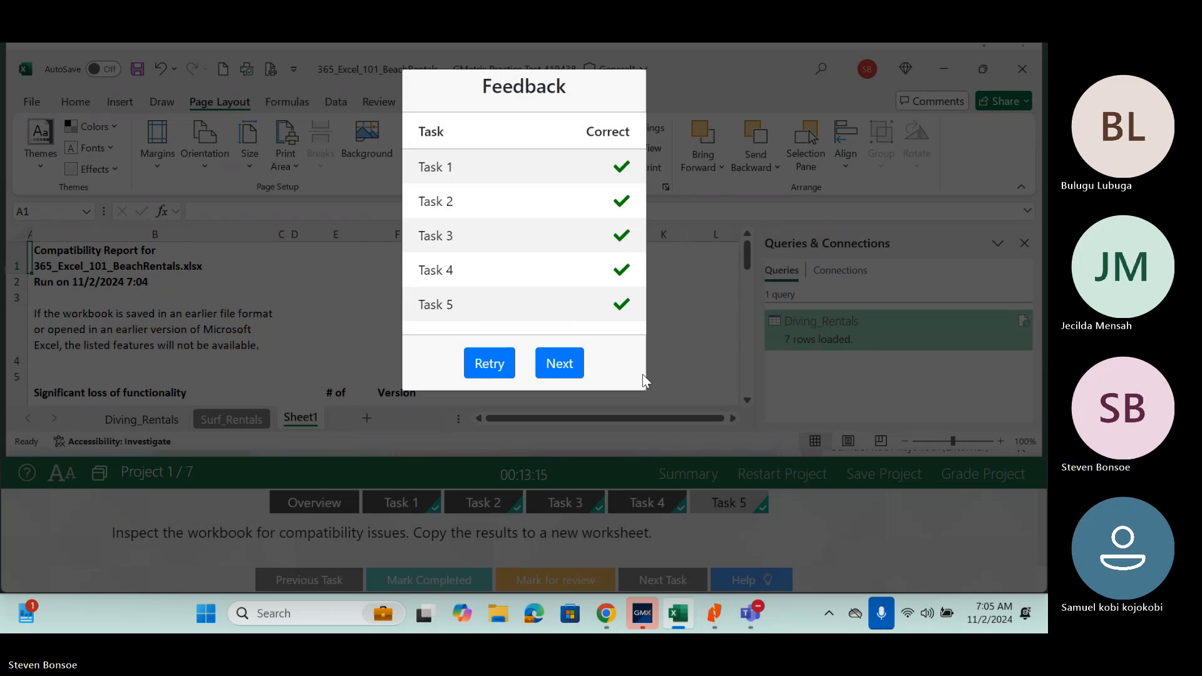
pyautogui.click(566, 373)
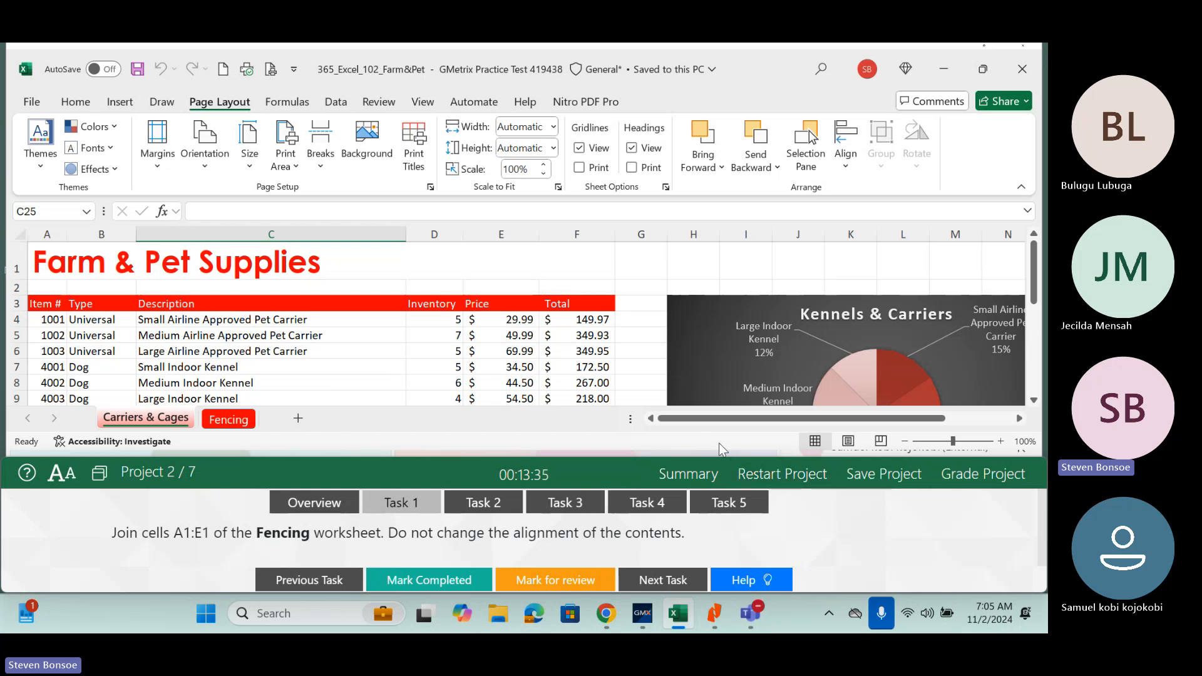
# Save the test locally and exit, and resume Excel 365 Practice Exam 1 Training from the GMetrix home page.
pyautogui.click(877, 479)
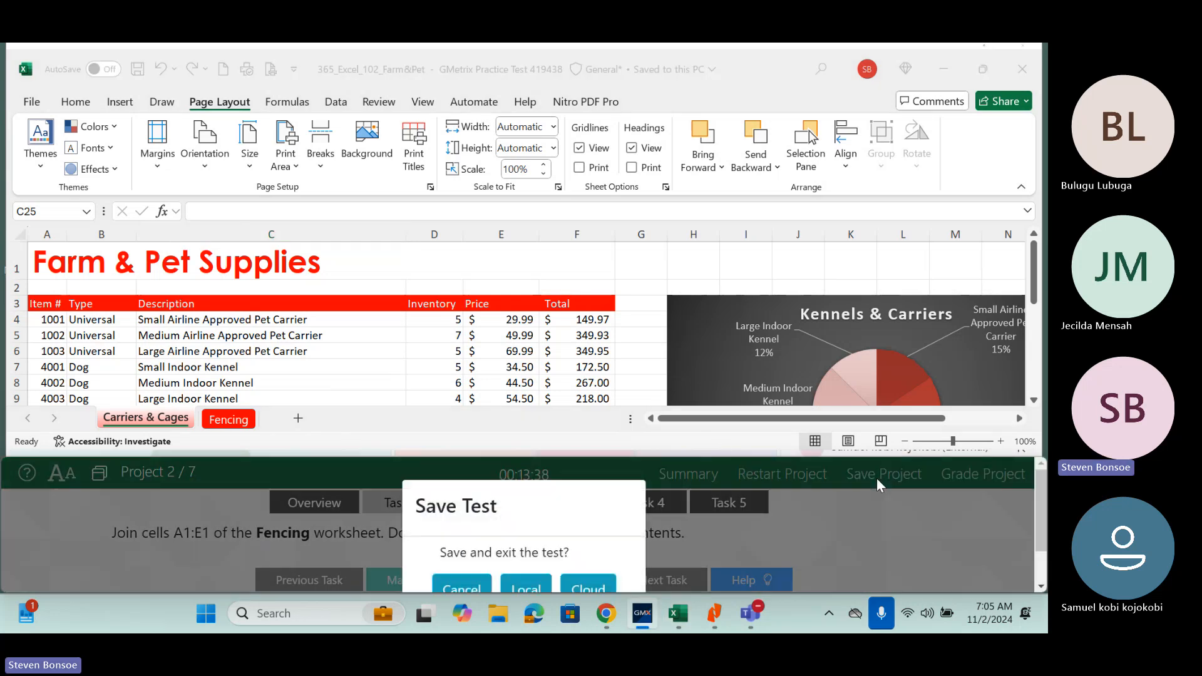
pyautogui.click(526, 588)
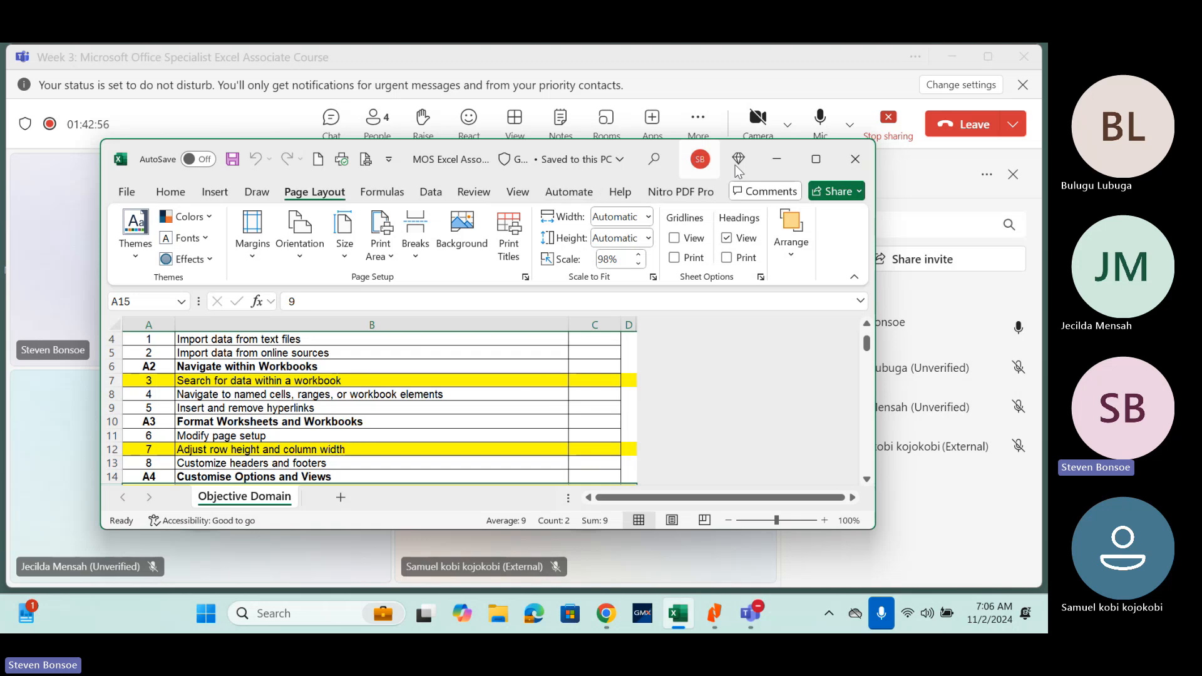
pyautogui.click(779, 160)
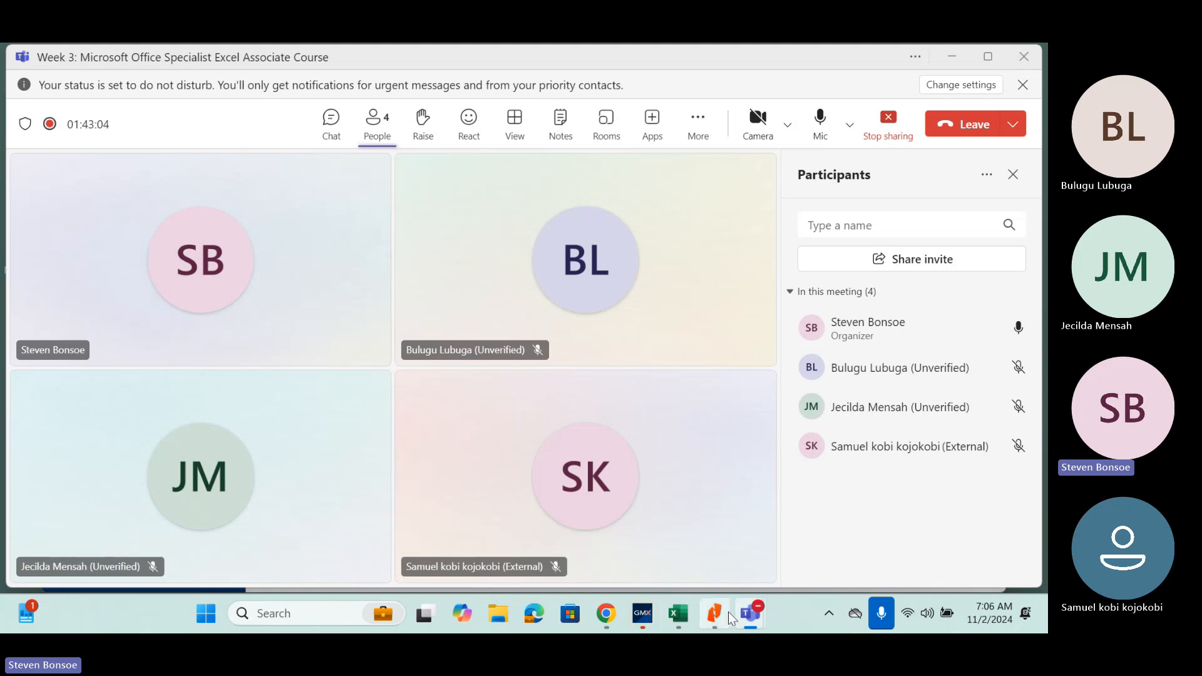
pyautogui.click(649, 617)
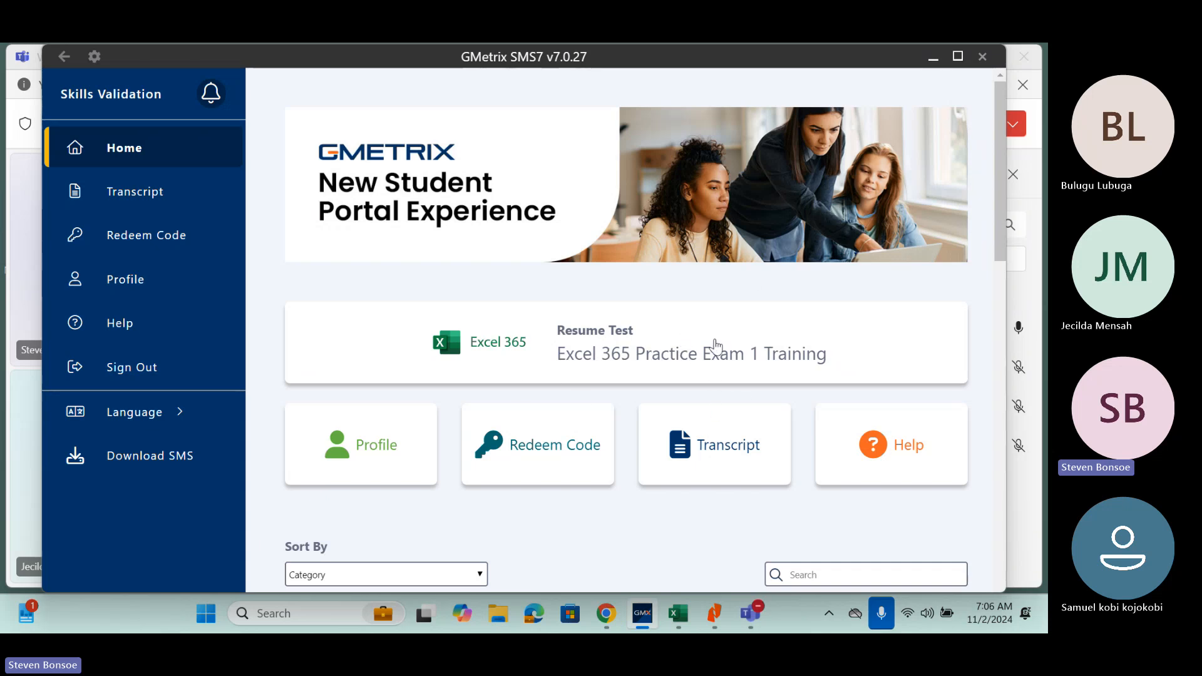
pyautogui.click(714, 340)
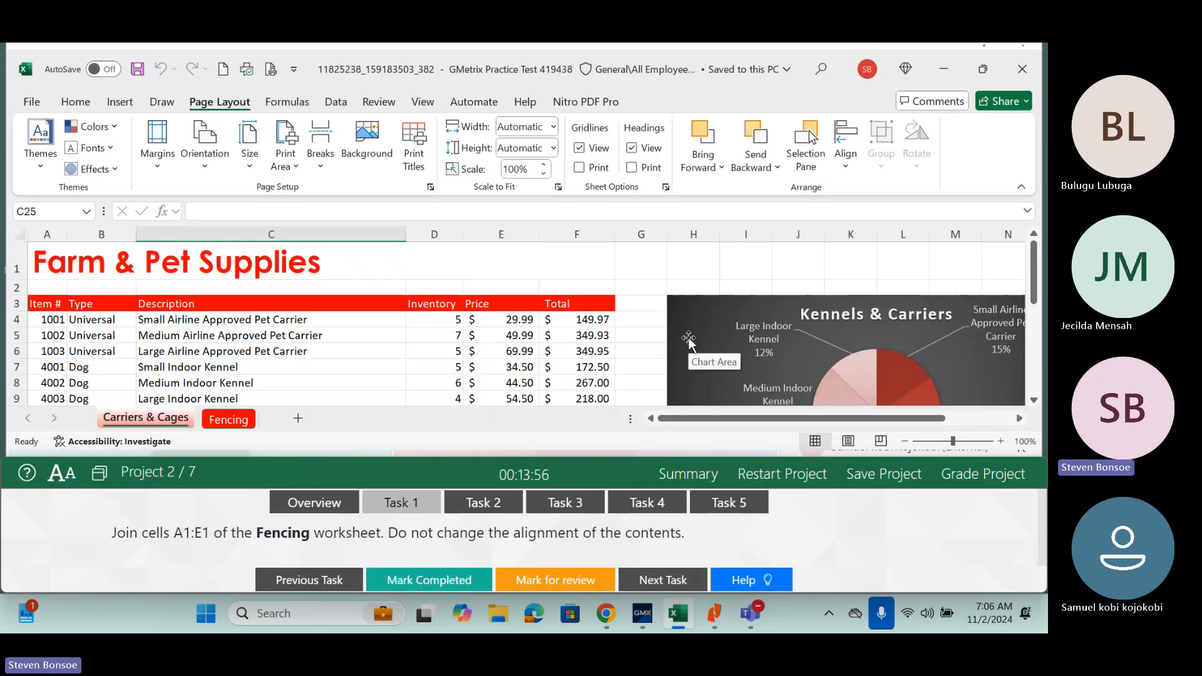
# Open the test summary and look through the task lists of the projects from Farm & Pet Supplies to Computing Sales.
pyautogui.click(692, 478)
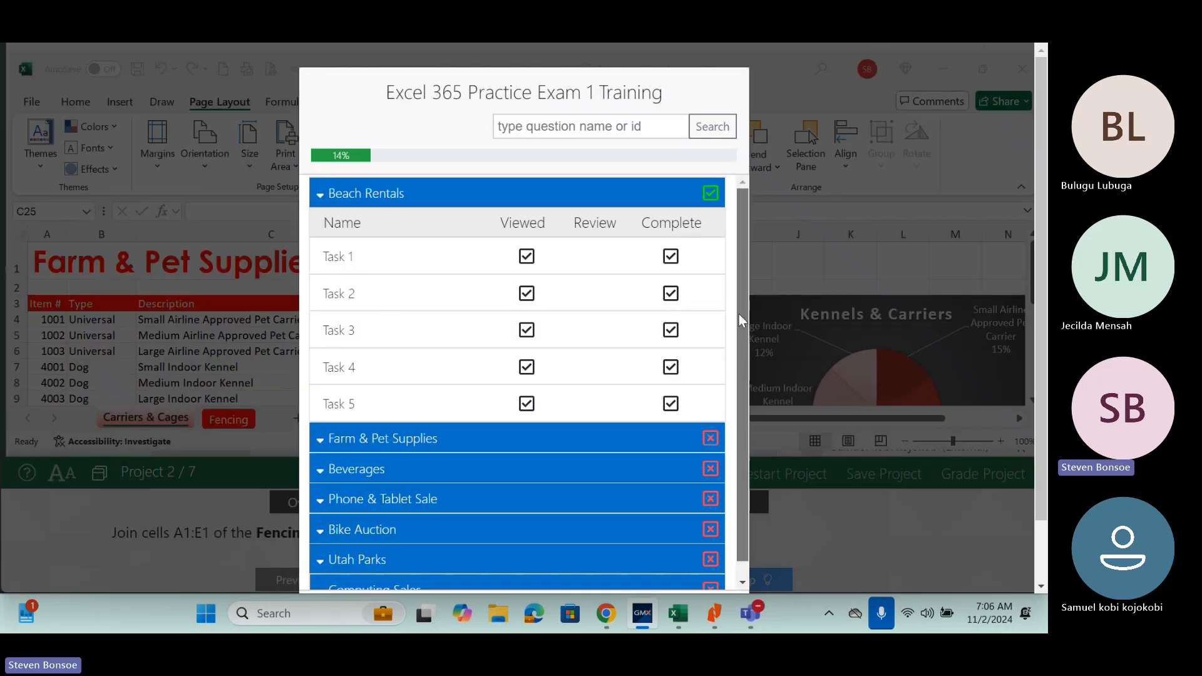
pyautogui.scroll(-1, 738, 313)
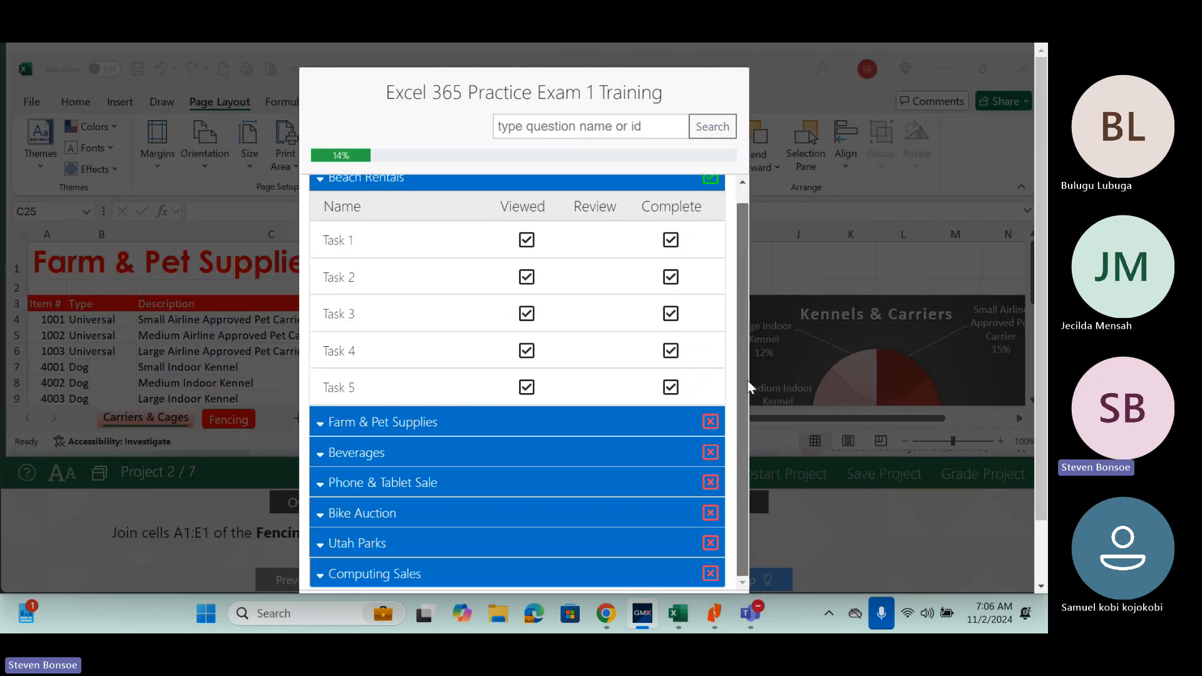
pyautogui.click(325, 432)
pyautogui.click(316, 453)
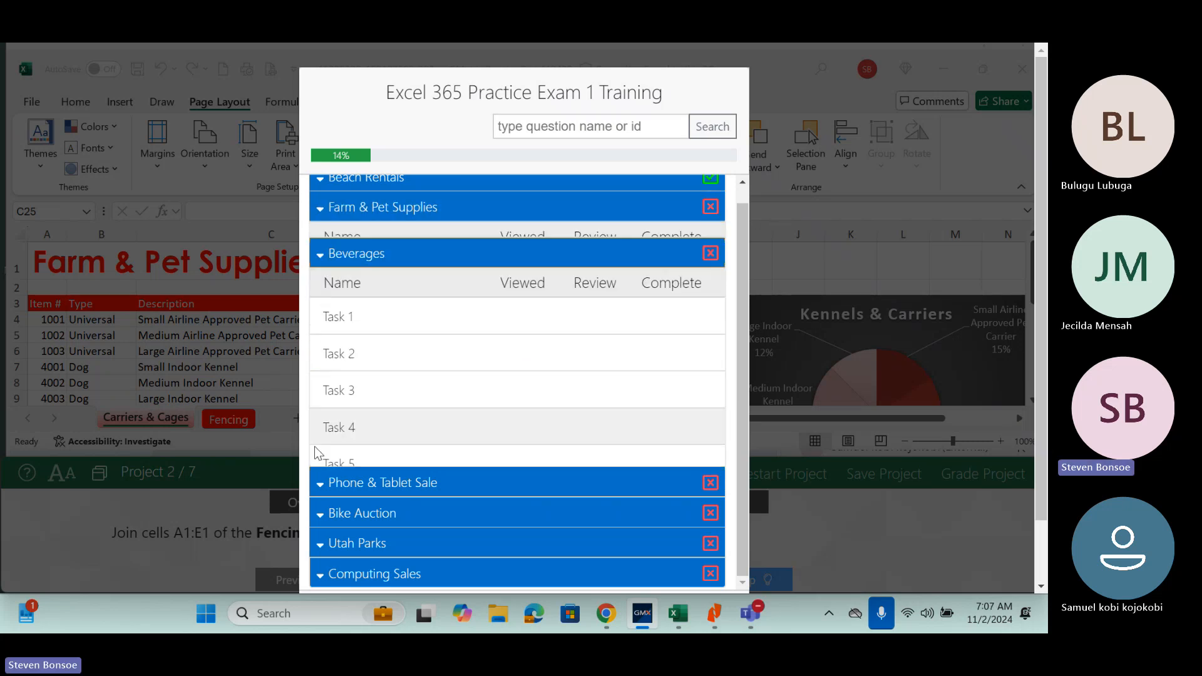
pyautogui.click(325, 480)
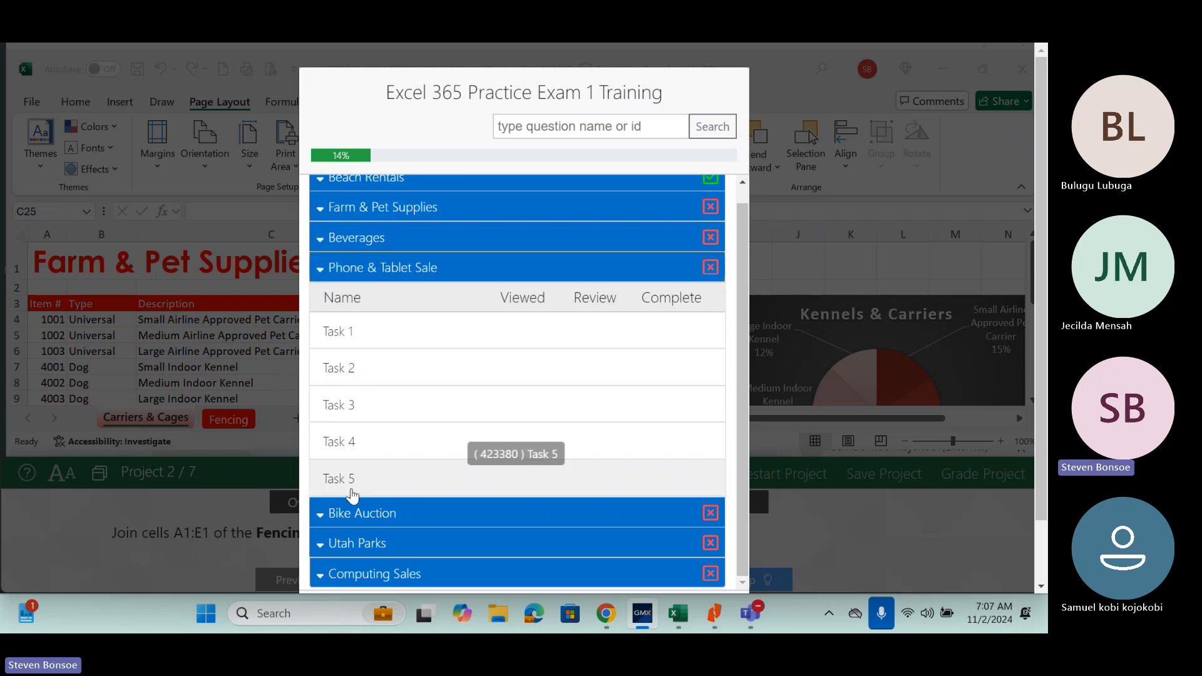
pyautogui.click(329, 511)
pyautogui.click(370, 542)
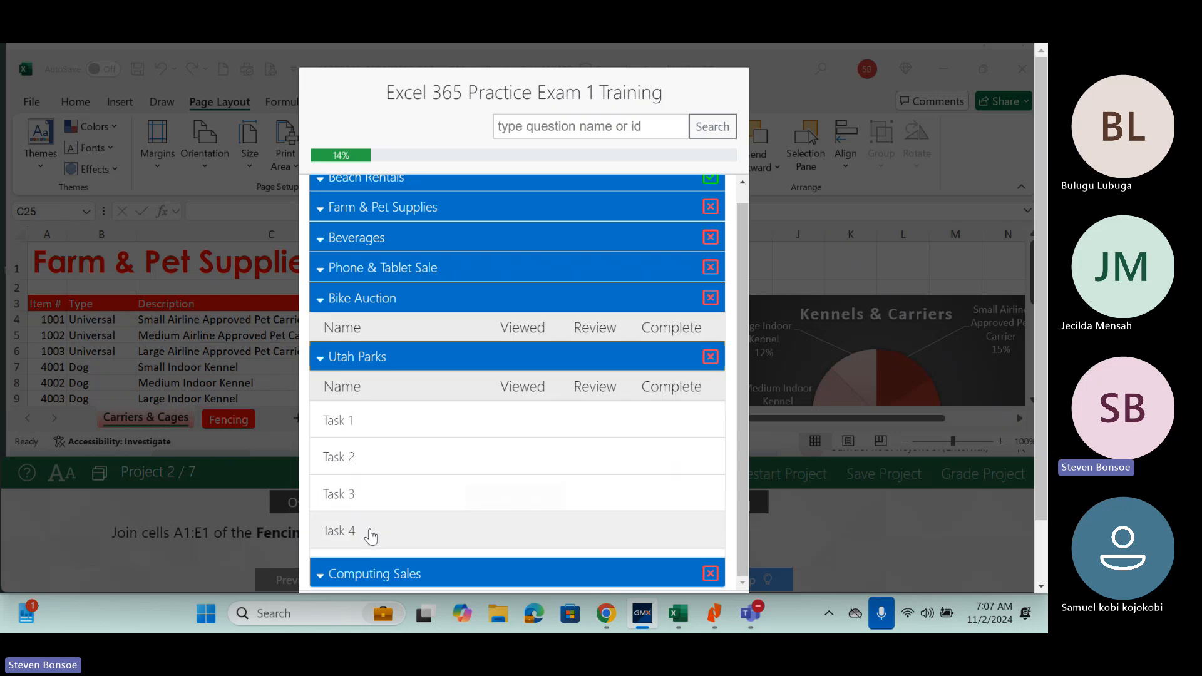
pyautogui.click(425, 572)
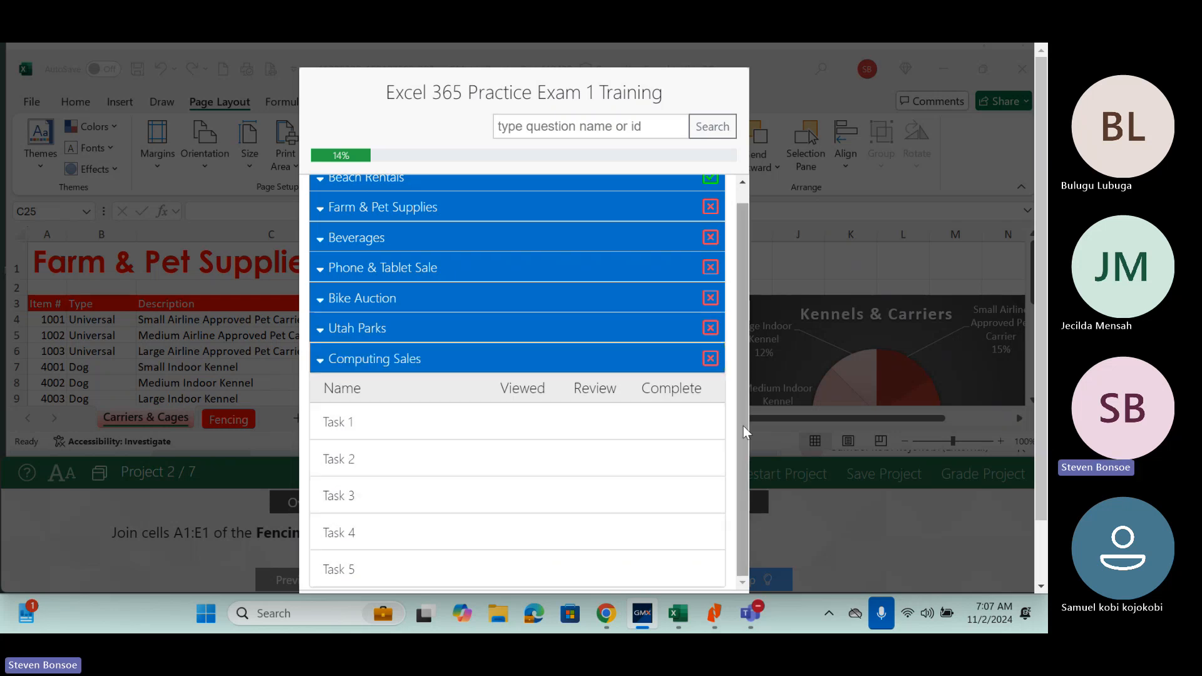
pyautogui.moveTo(745, 452); pyautogui.dragTo(746, 303)
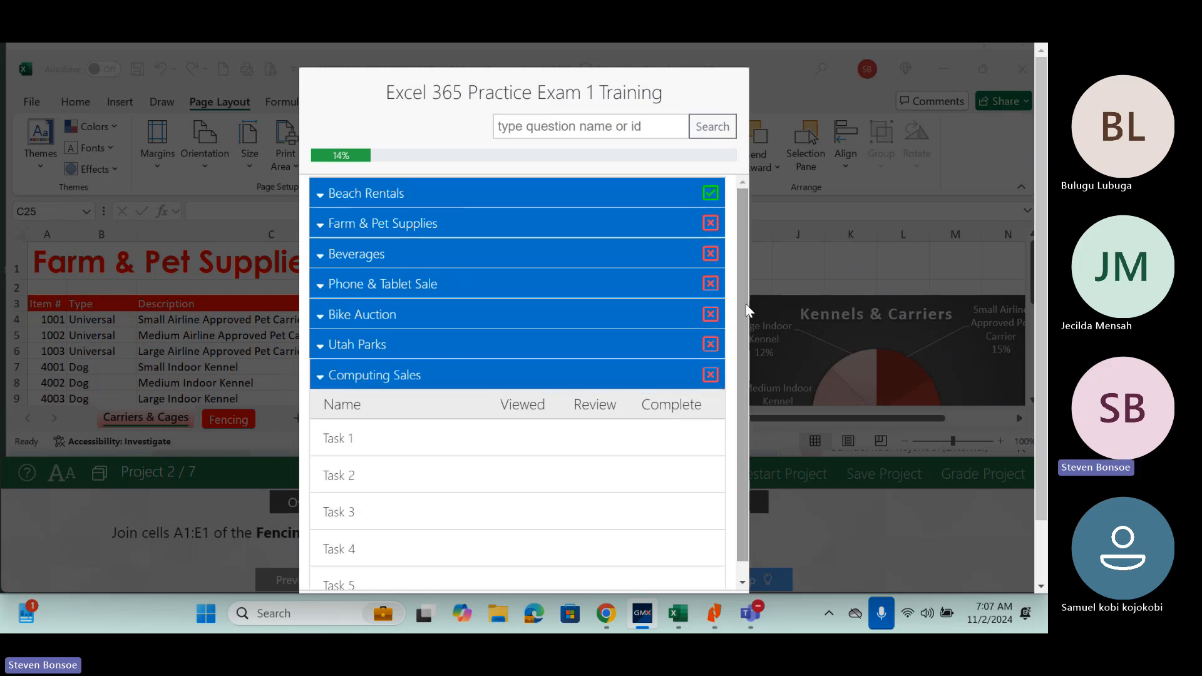
pyautogui.click(321, 375)
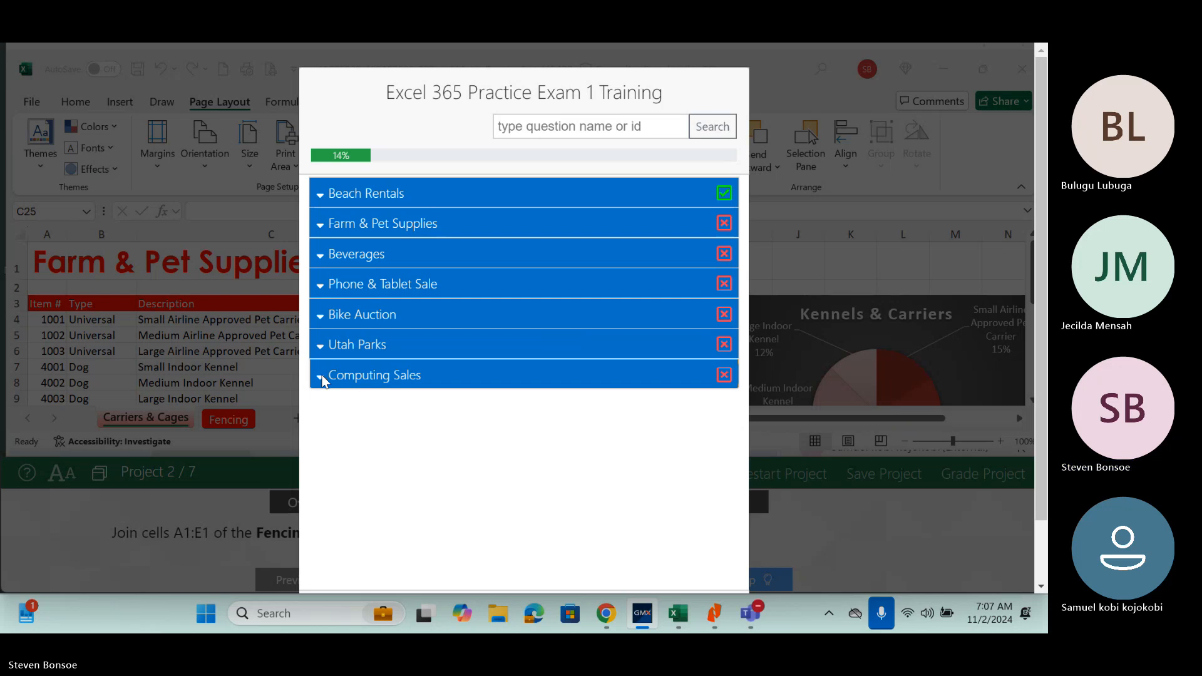
# Select Task 1 of Beach Rentals in the summary, go to that question and confirm retrying the project.
pyautogui.click(318, 196)
pyautogui.click(381, 262)
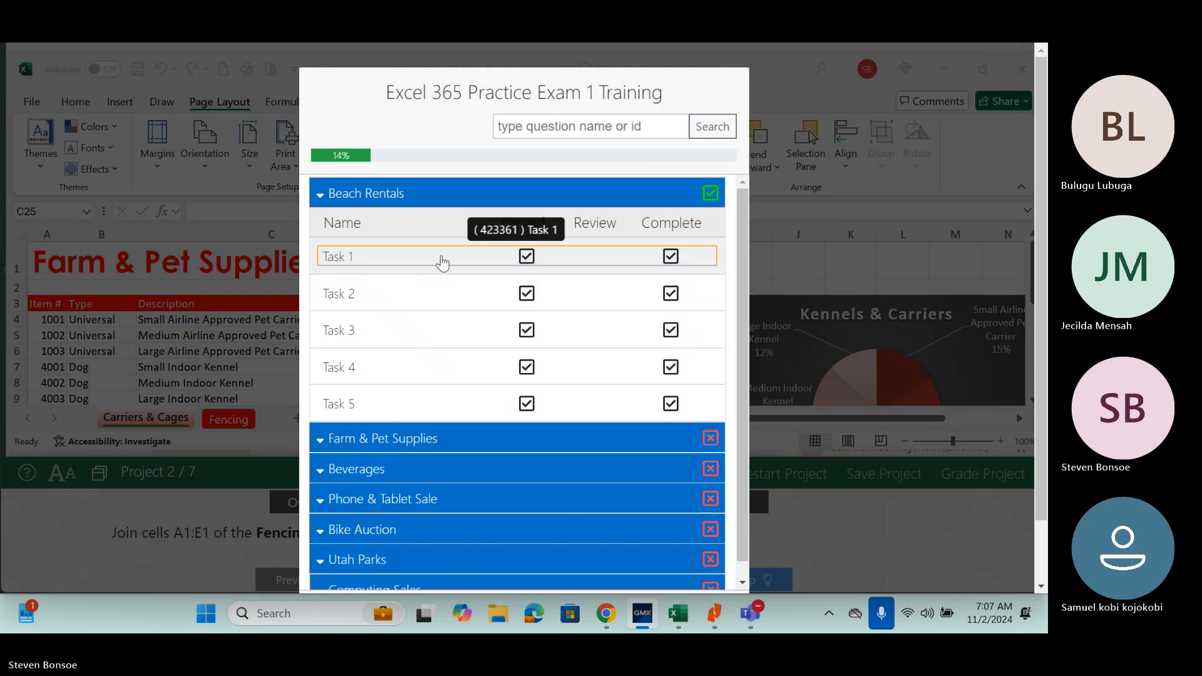
pyautogui.scroll(-1, 744, 413)
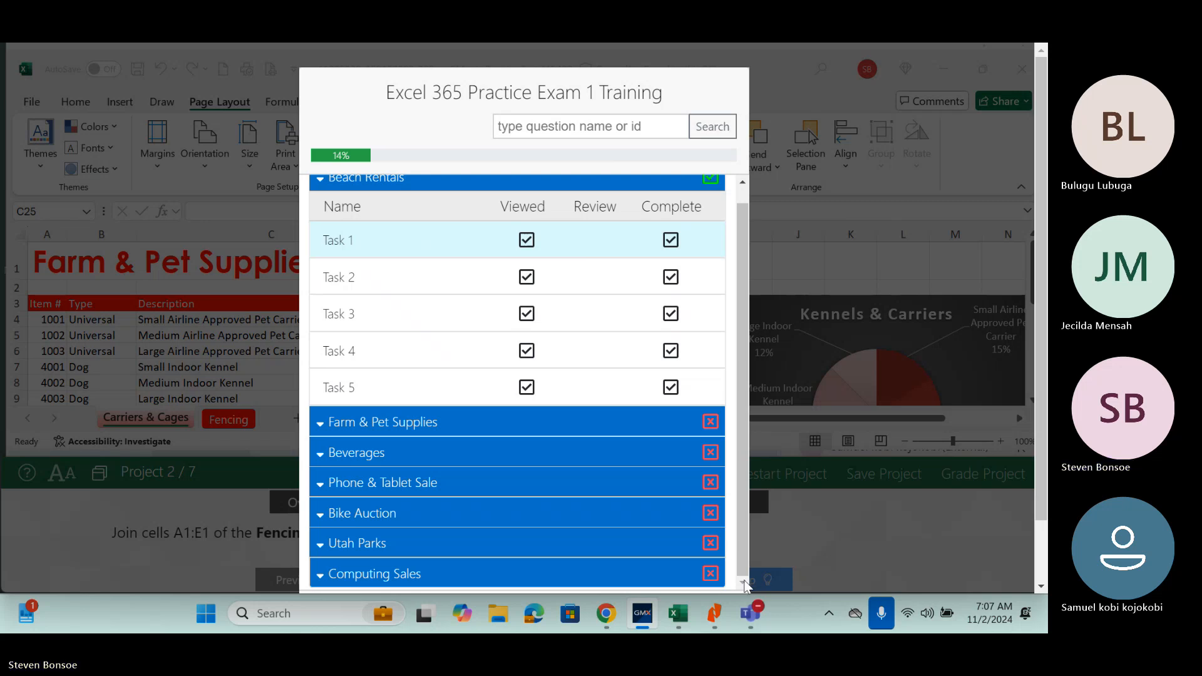
pyautogui.click(390, 240)
pyautogui.scroll(-2, 733, 512)
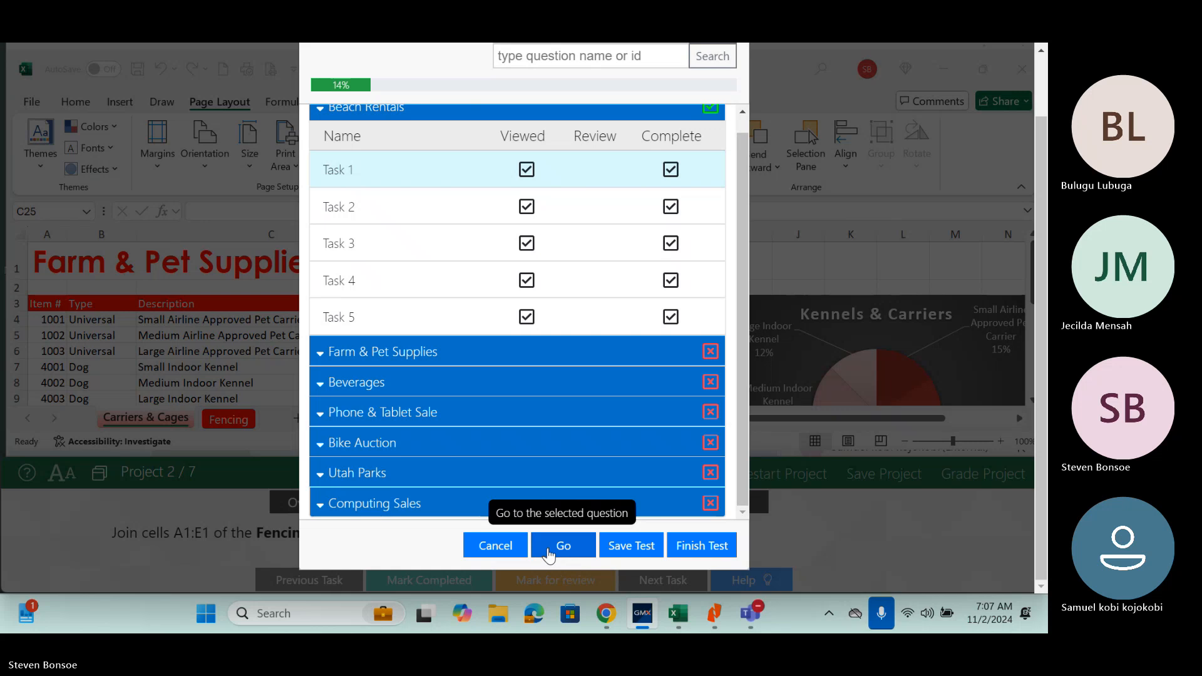
pyautogui.click(548, 554)
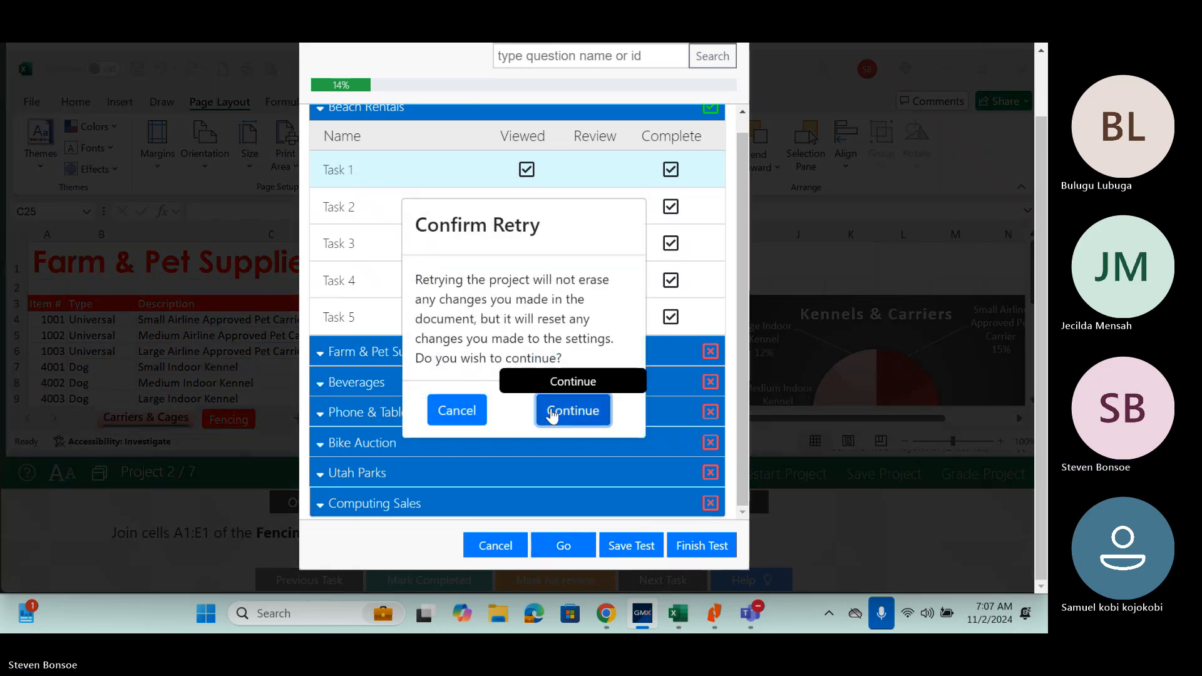
pyautogui.click(551, 413)
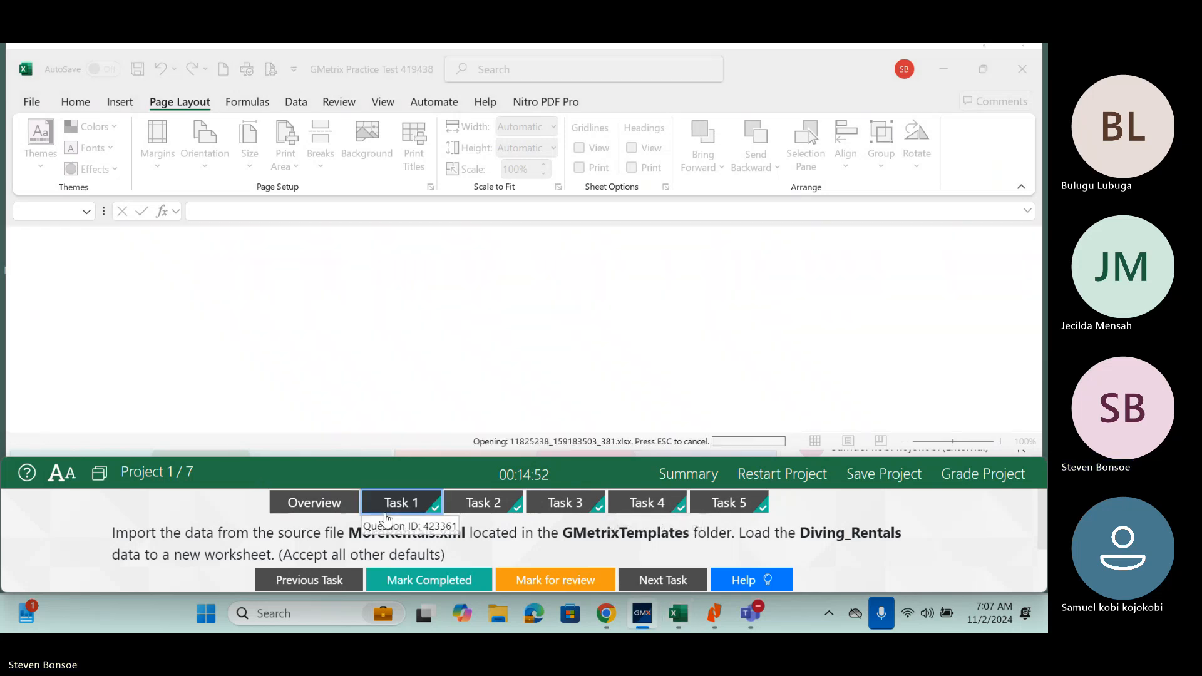
# Read through the instructions of the remaining Project 1 tasks, from Task 2 to Task 5.
pyautogui.click(486, 500)
pyautogui.click(565, 503)
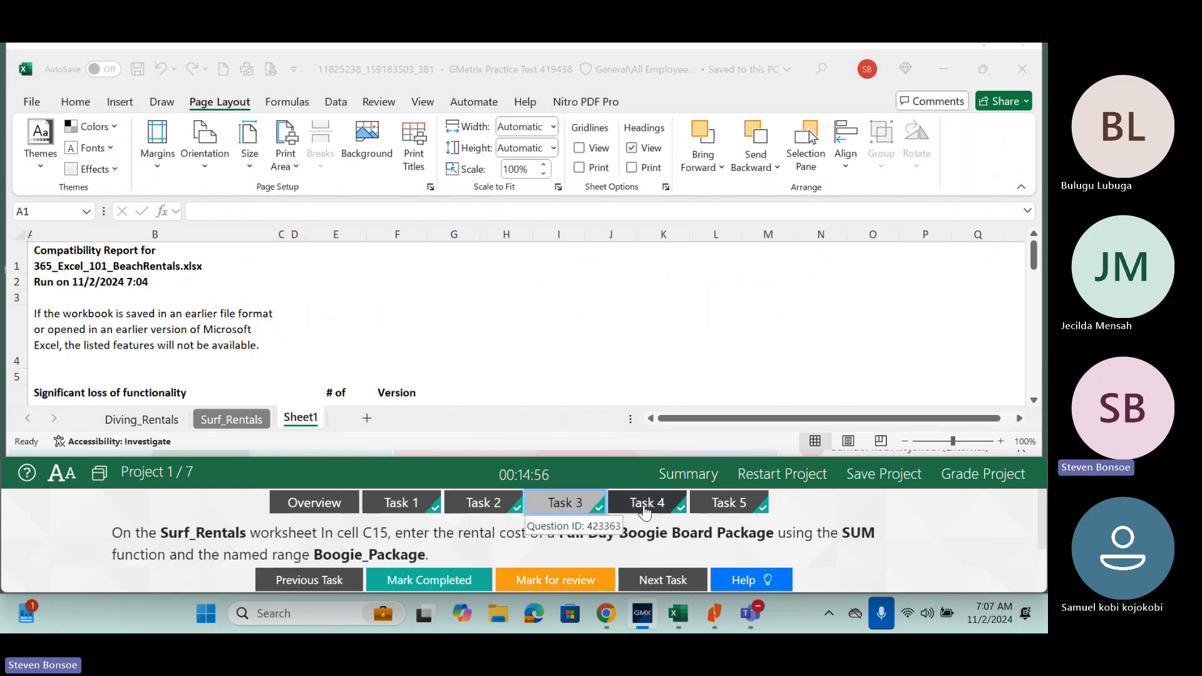
pyautogui.click(644, 508)
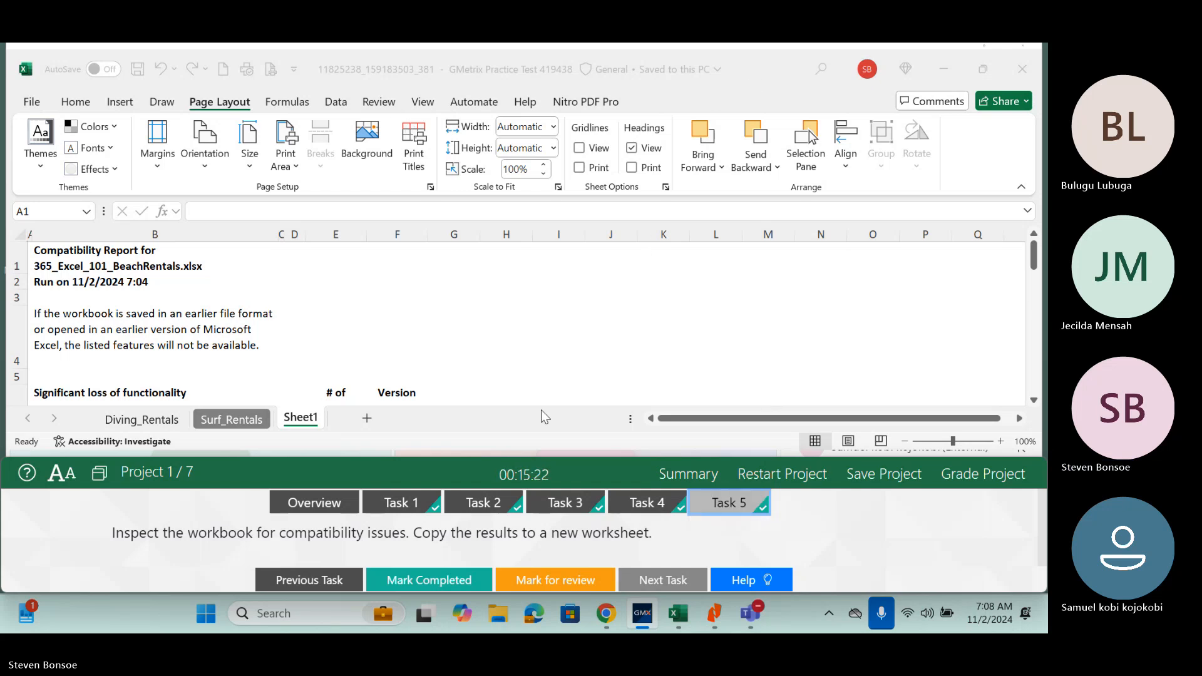
# Save the test locally and exit, and minimize the Objective Domain workbook.
pyautogui.click(891, 474)
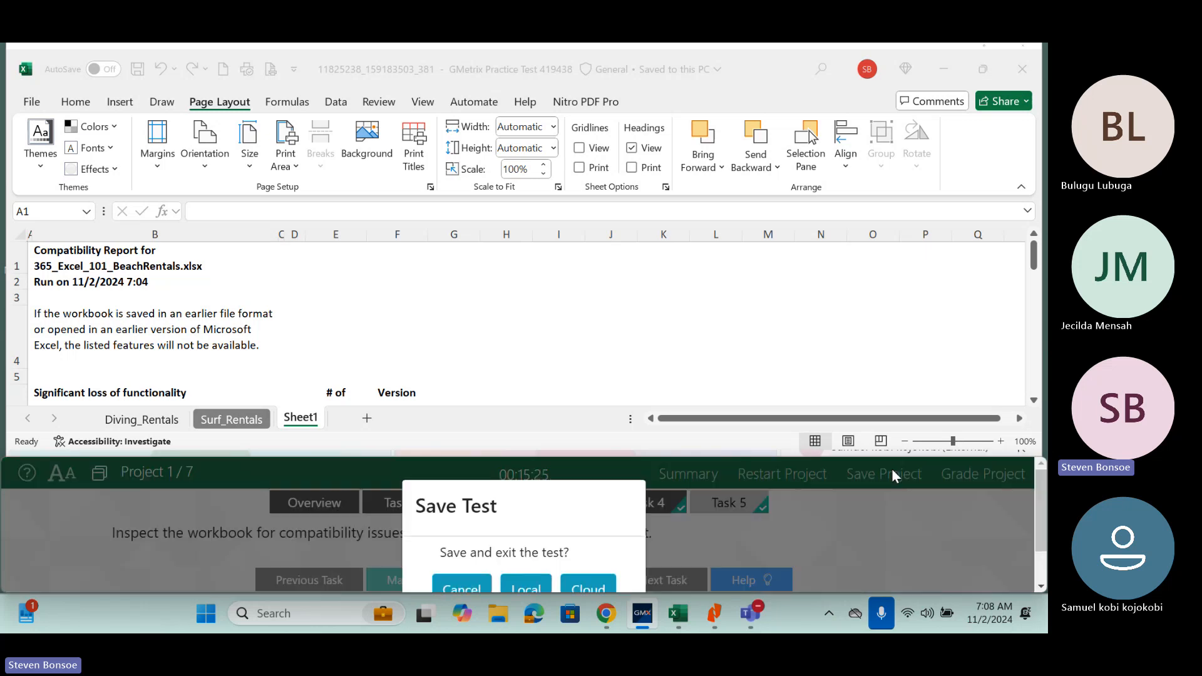
pyautogui.click(525, 588)
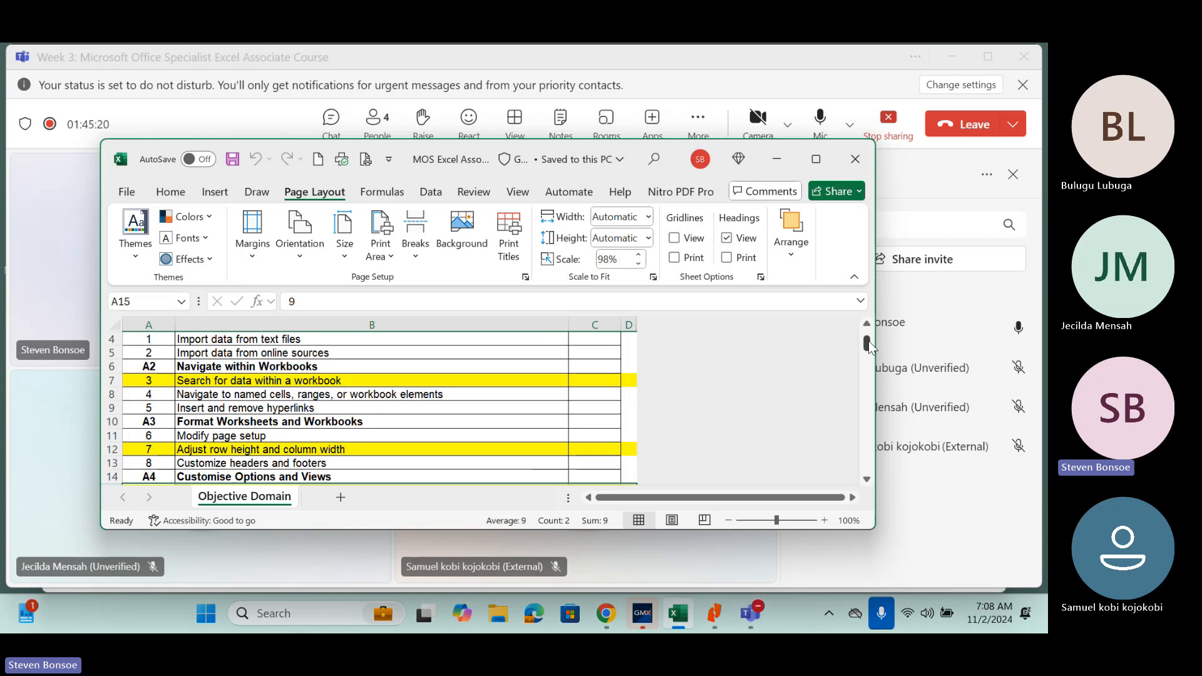
pyautogui.moveTo(868, 341); pyautogui.dragTo(868, 335)
pyautogui.click(768, 149)
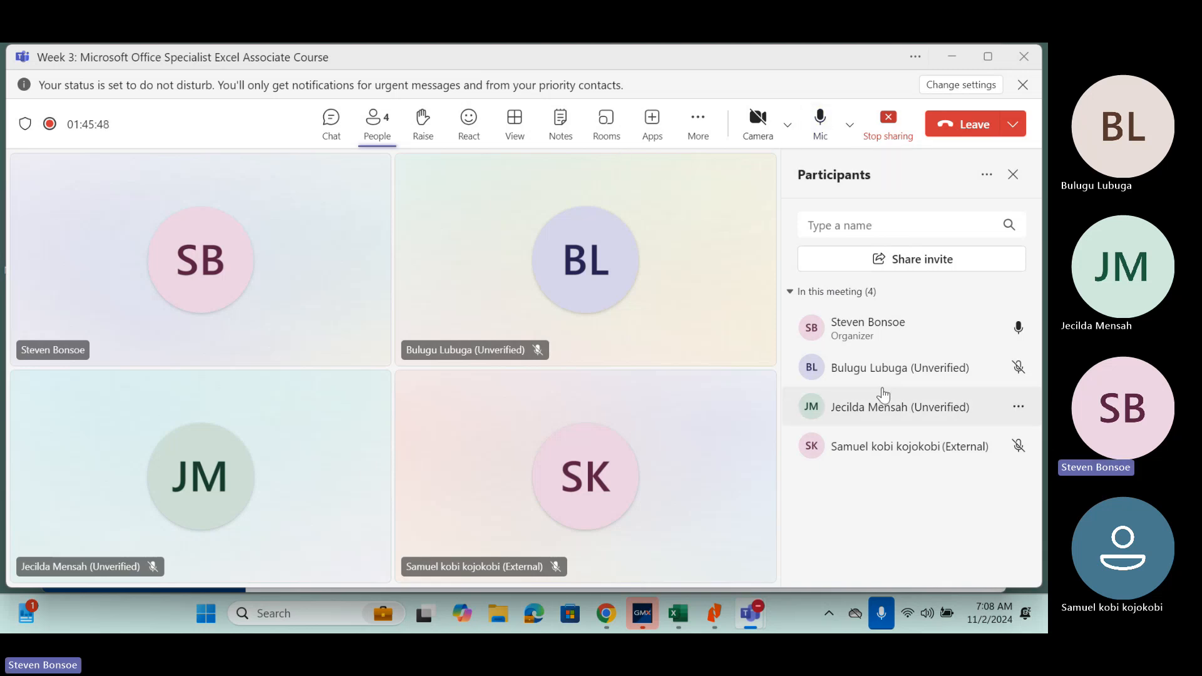
# Mute the microphone in the Teams meeting and unmute it again after the break.
pyautogui.click(818, 133)
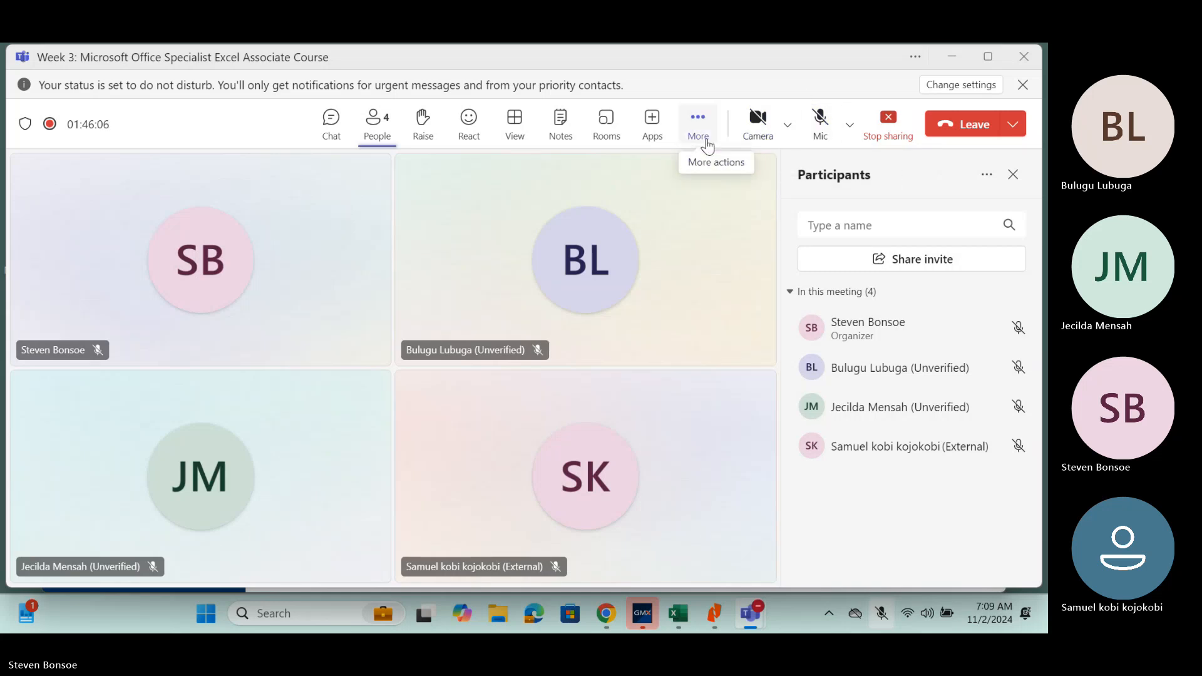
pyautogui.click(716, 618)
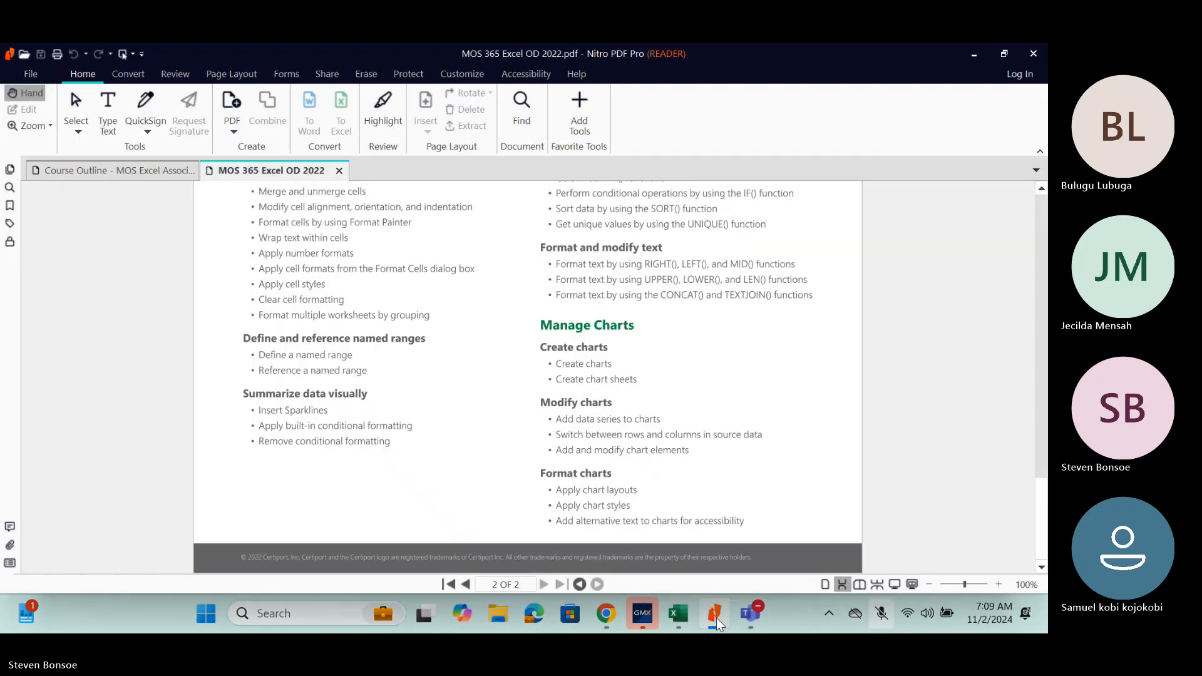
pyautogui.click(716, 617)
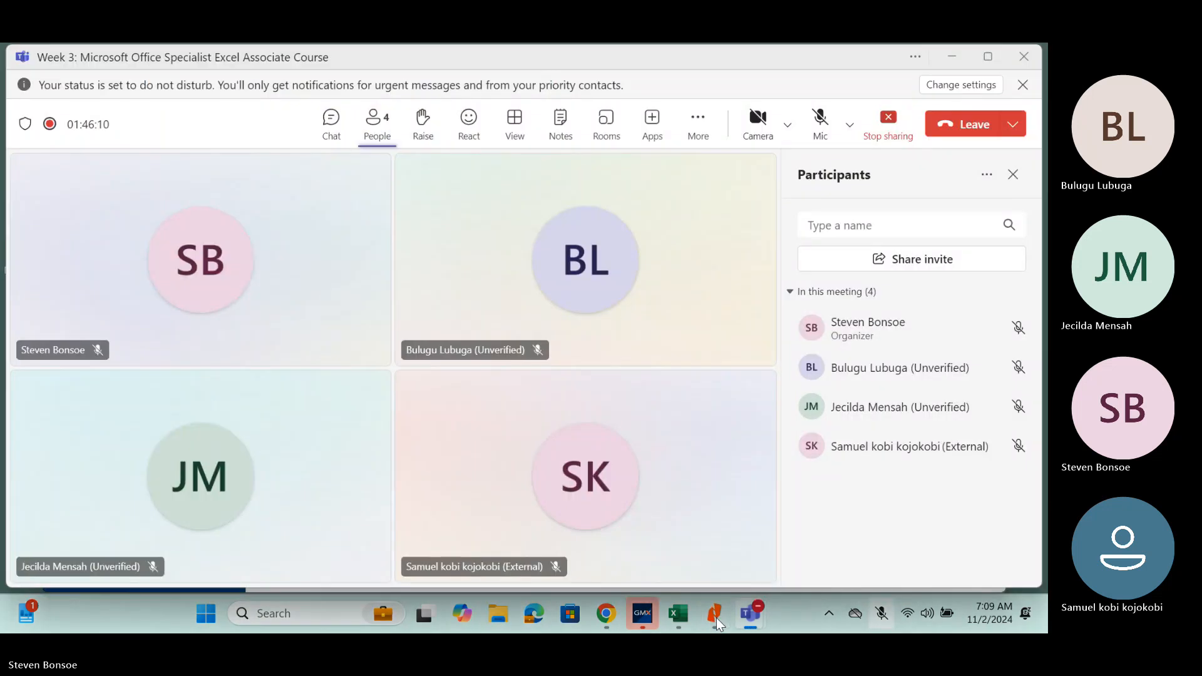
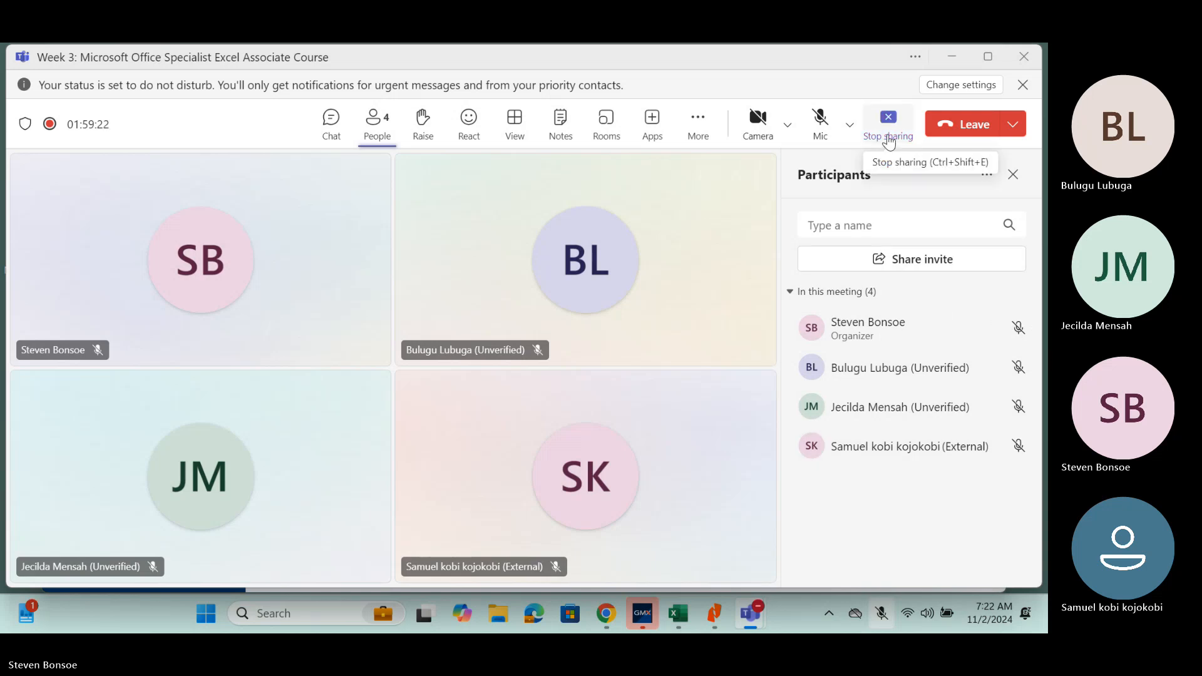
pyautogui.click(820, 133)
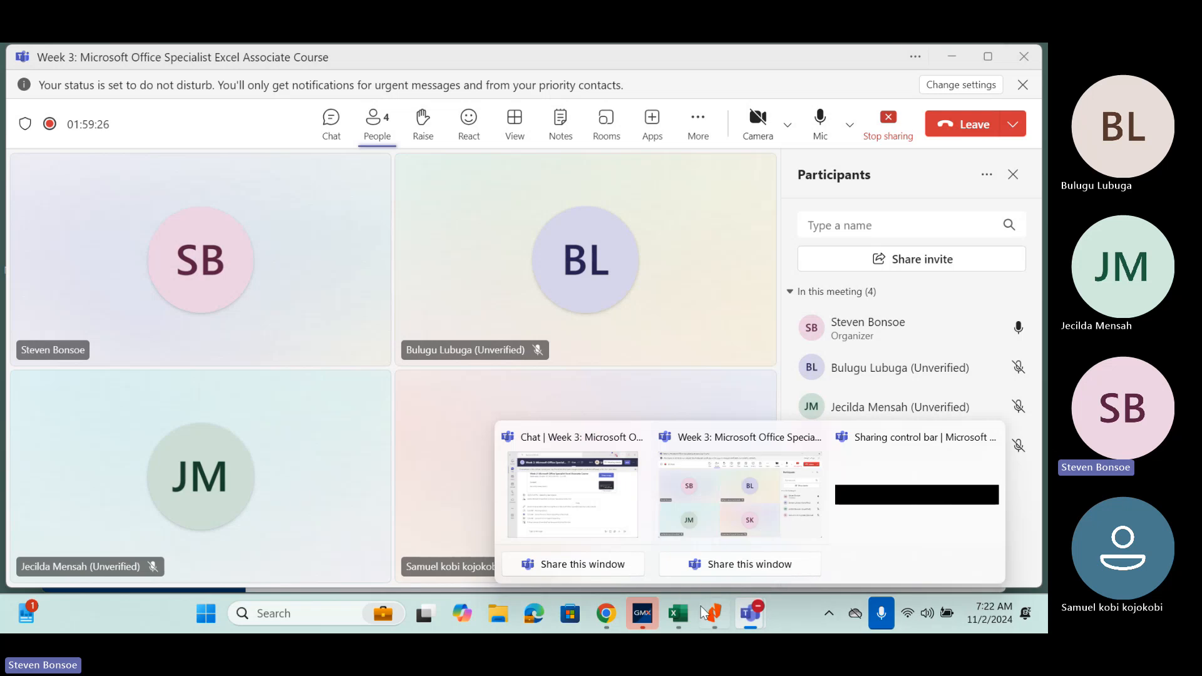
# Minimize the Teams meeting window and resume the saved Excel 365 Practice Exam 1 Training test in GMetrix.
pyautogui.moveTo(655, 611)
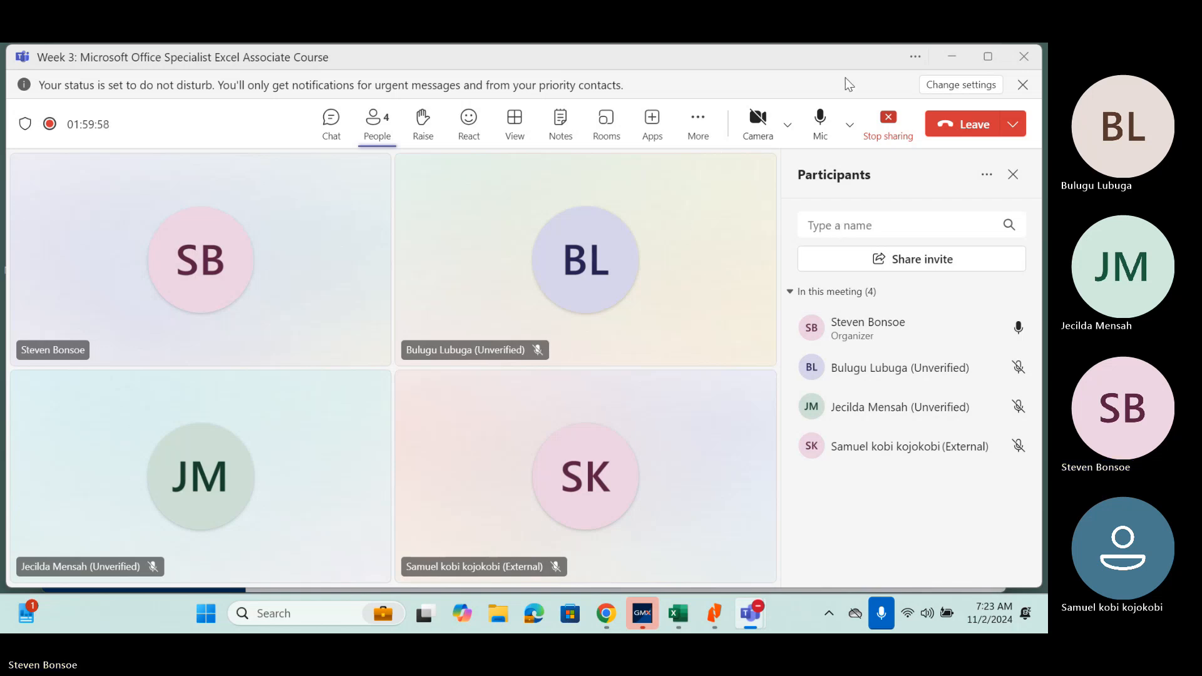
pyautogui.click(952, 57)
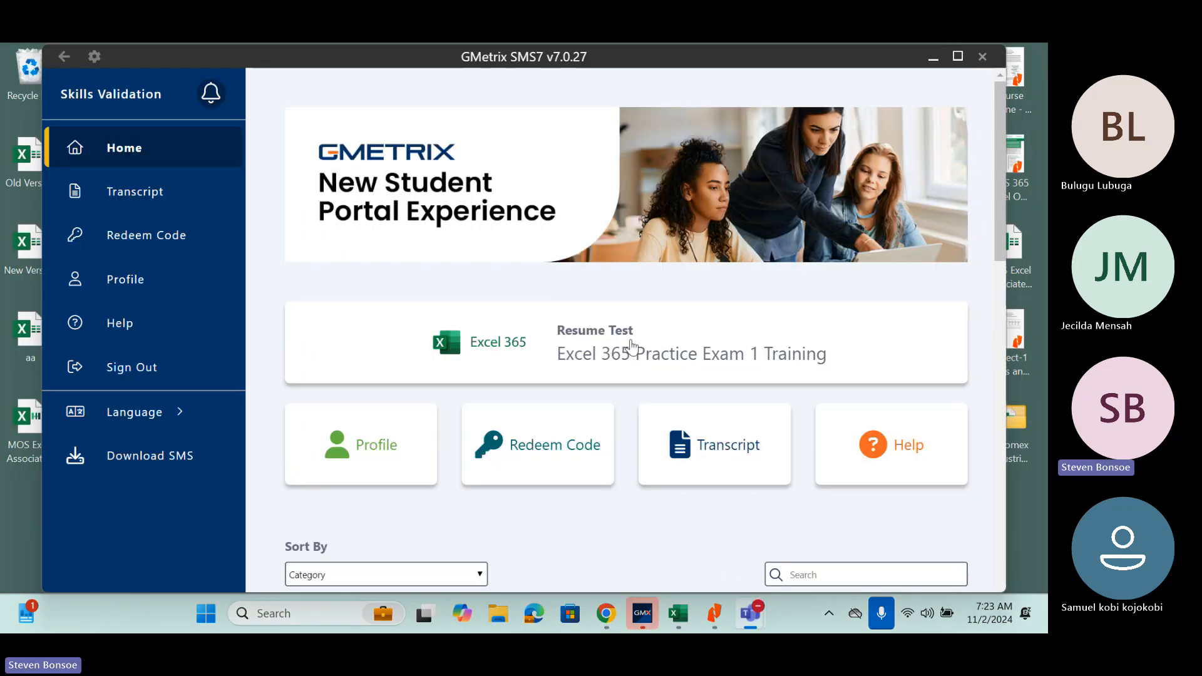
pyautogui.click(627, 344)
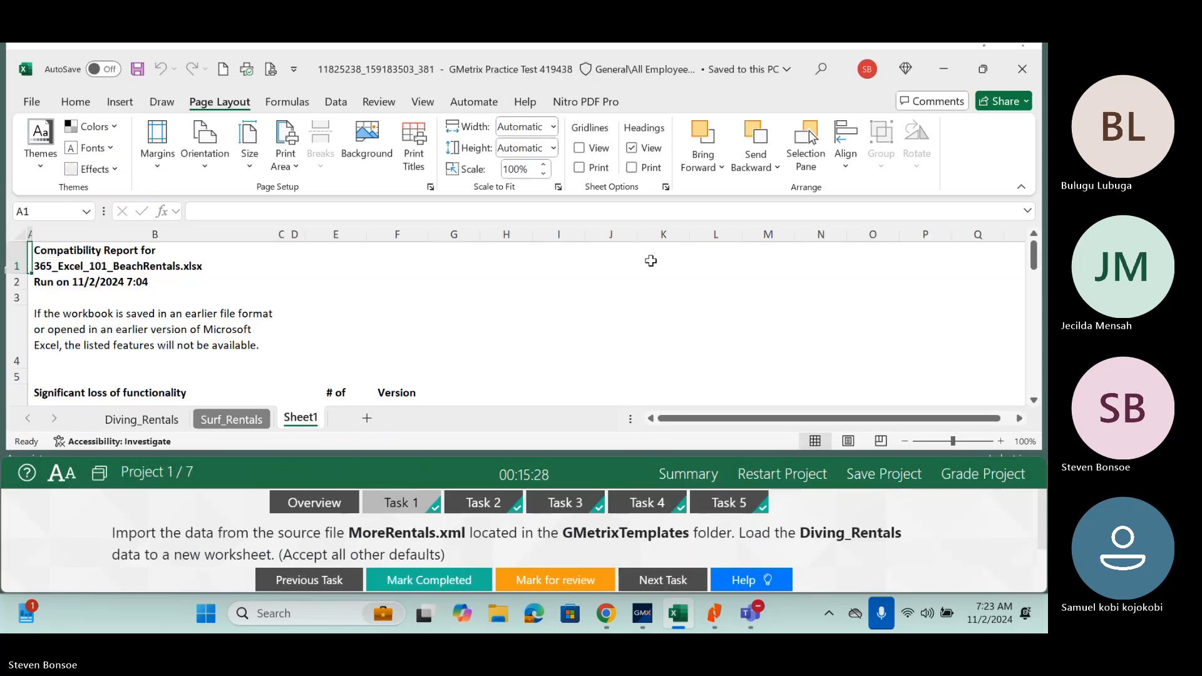
# Grade Project 1 again and proceed from its feedback to Project 2.
pyautogui.click(992, 478)
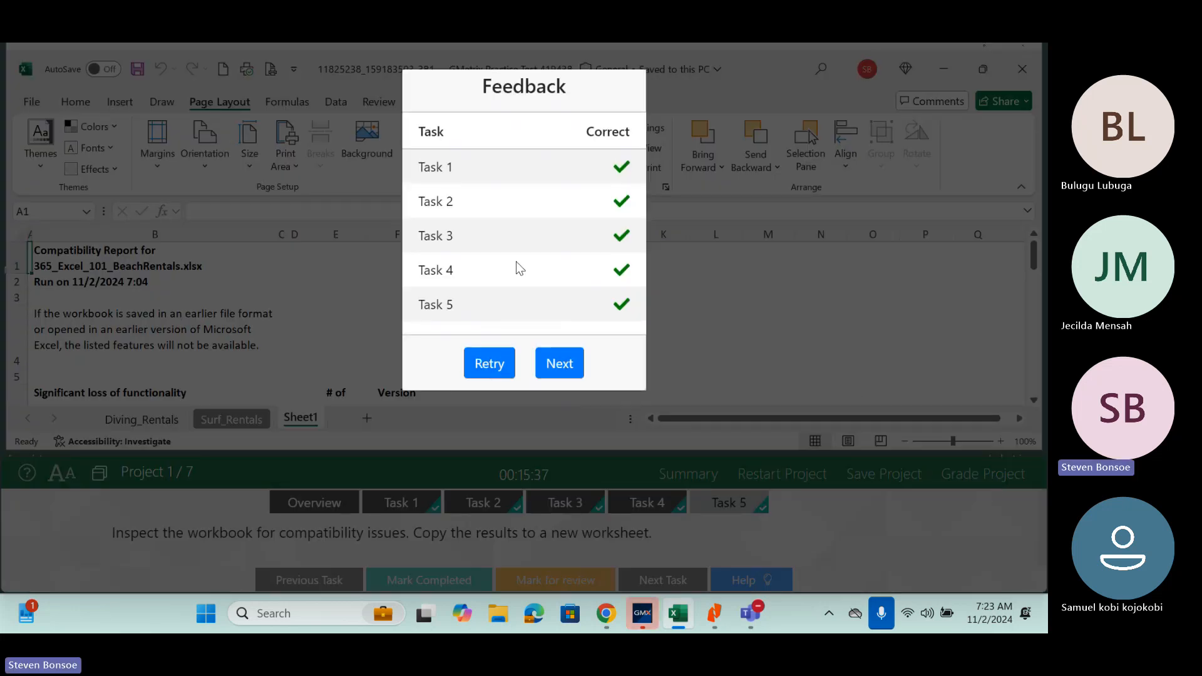
pyautogui.click(571, 375)
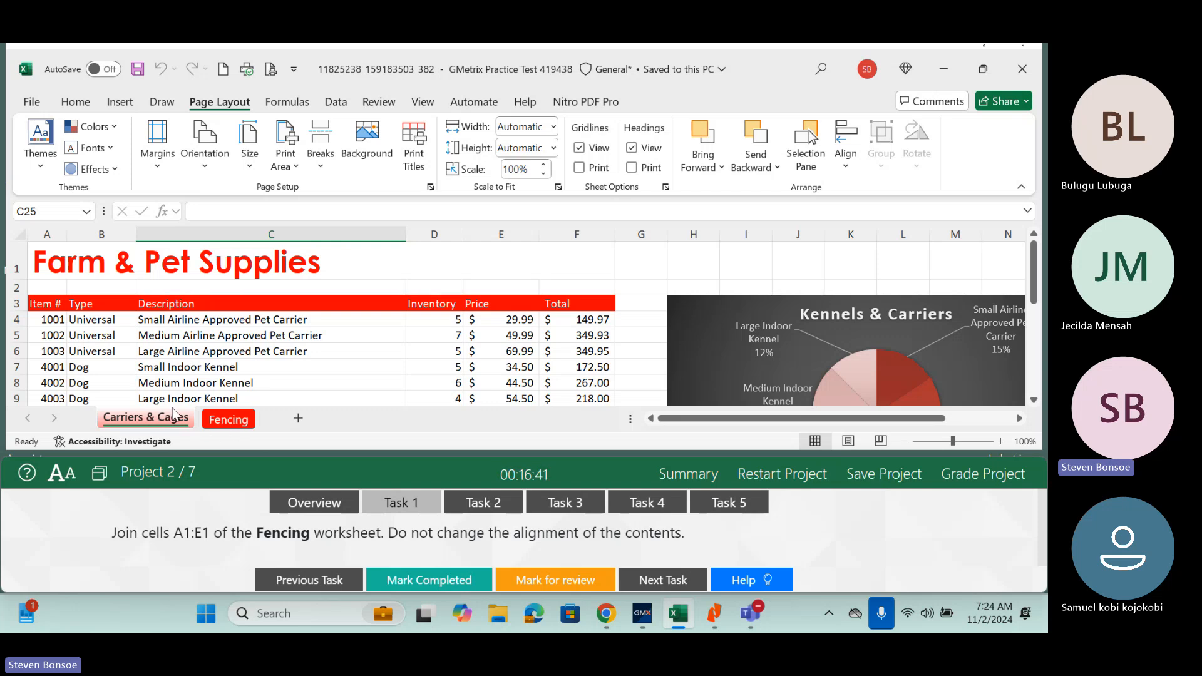
# Look over the Fencing and Carriers & Cages worksheets of Project 2.
pyautogui.click(214, 421)
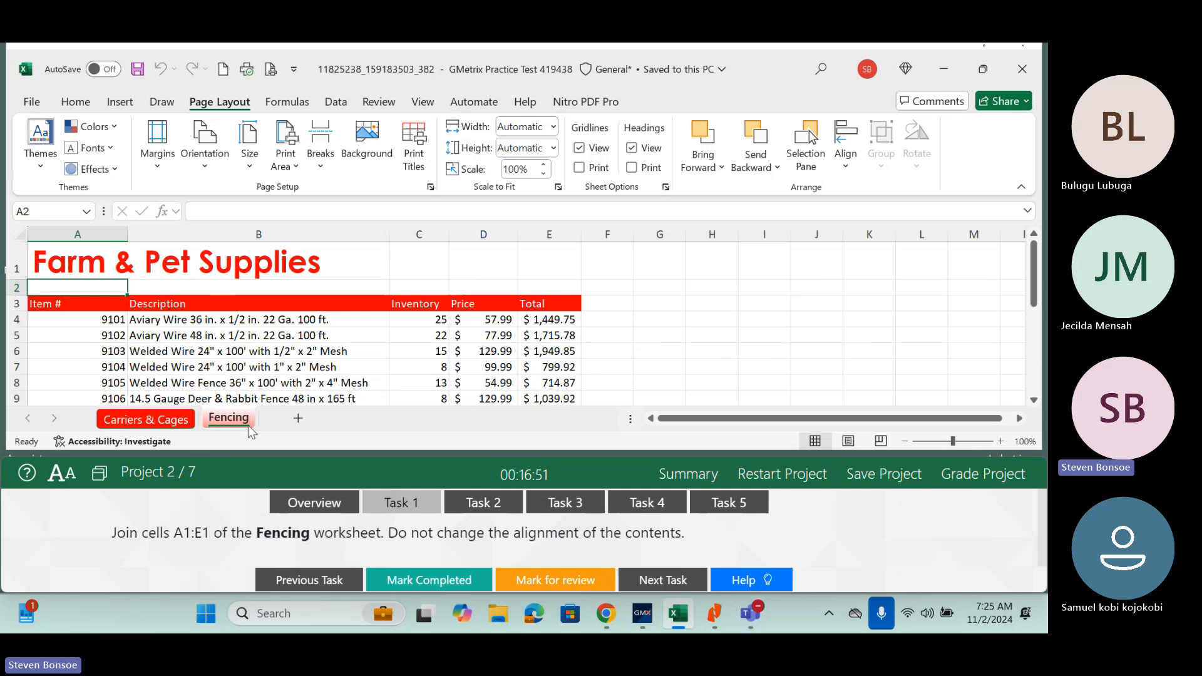
pyautogui.click(157, 415)
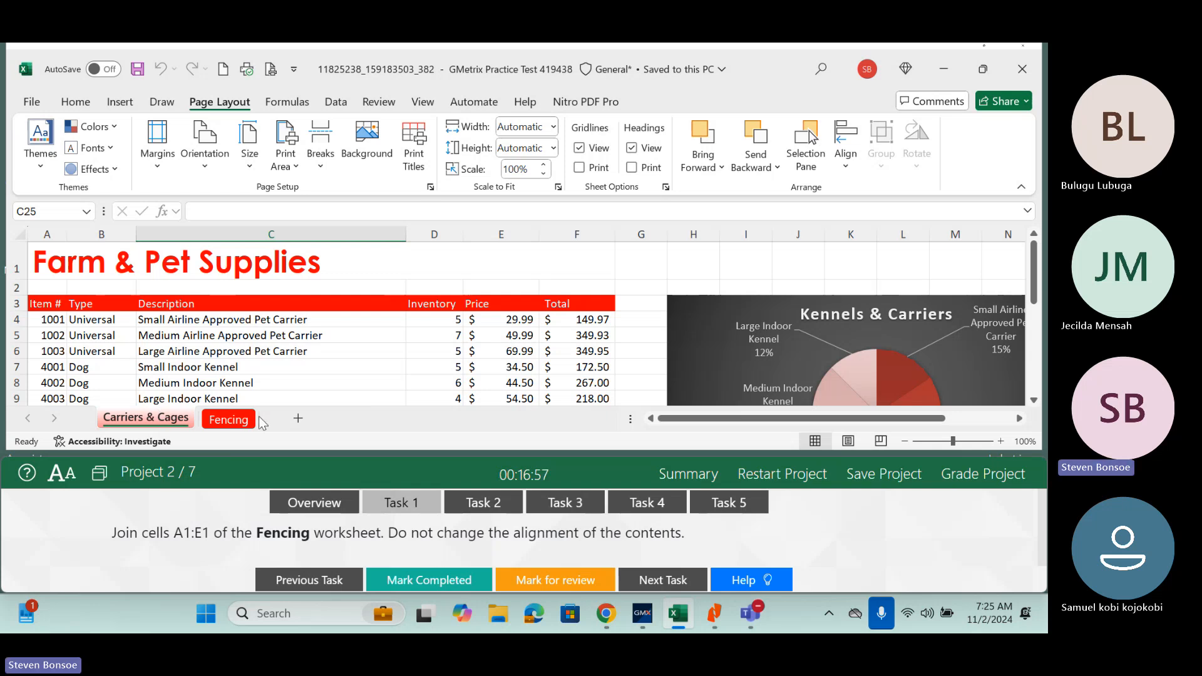
# Merge cells A1:E1 on the Fencing worksheet without changing the alignment, and mark Task 1 as completed.
pyautogui.click(244, 419)
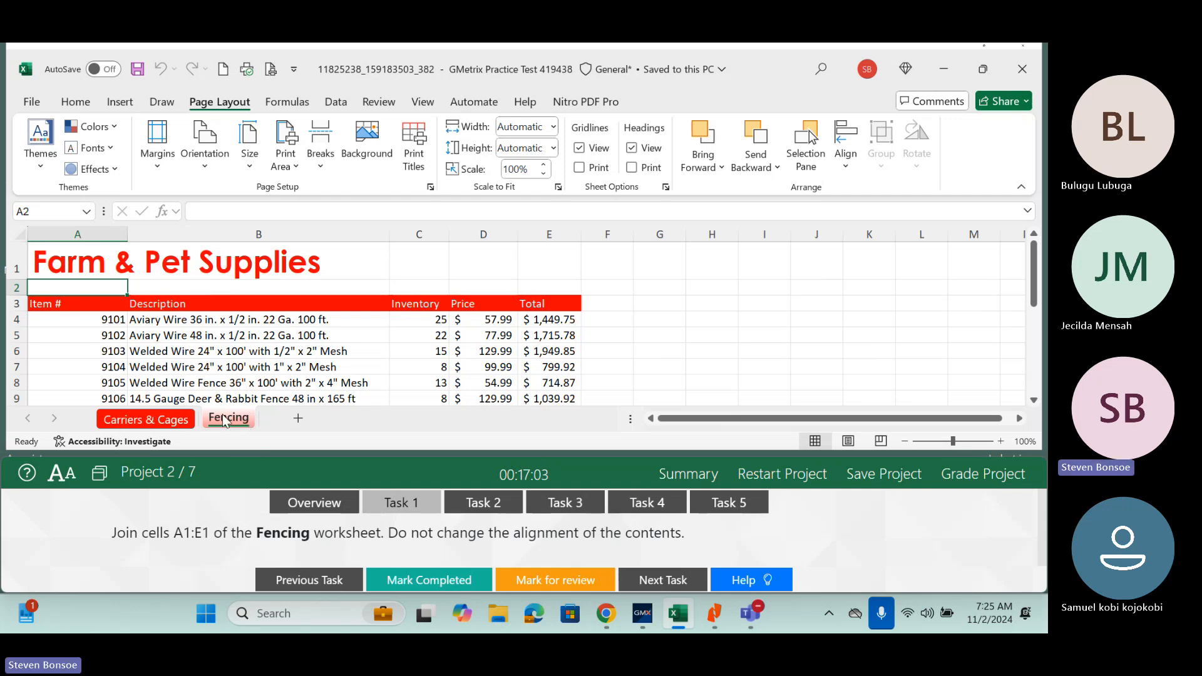
pyautogui.click(43, 218)
pyautogui.write('A1')
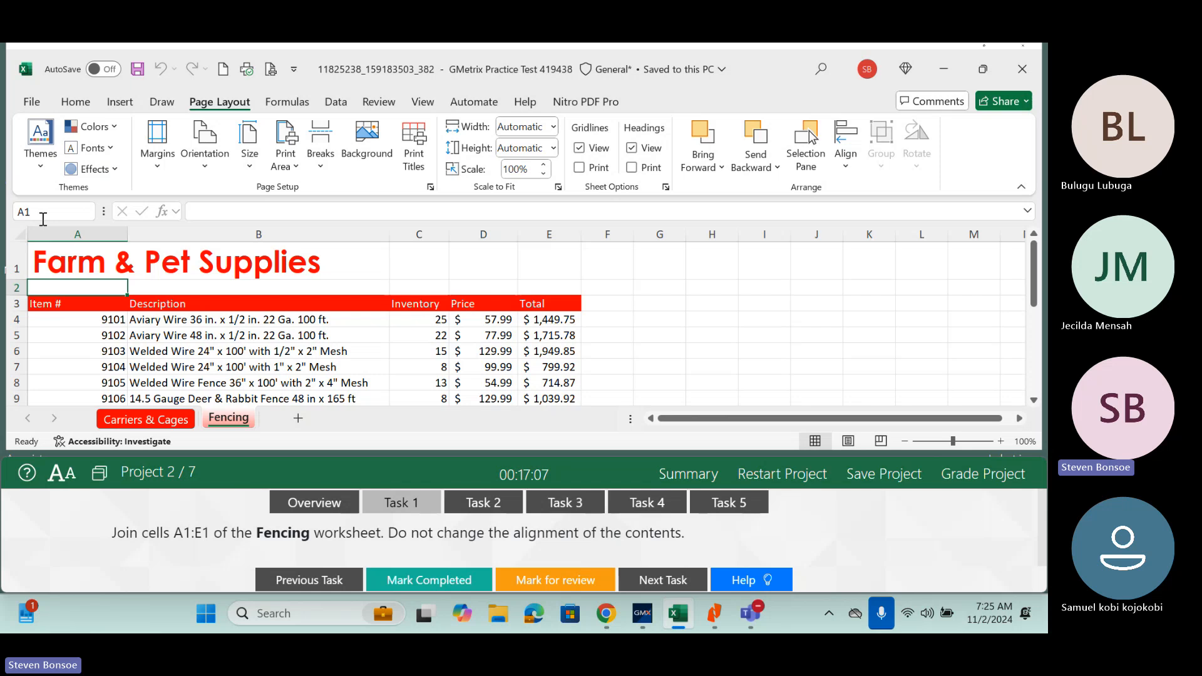
pyautogui.write(':')
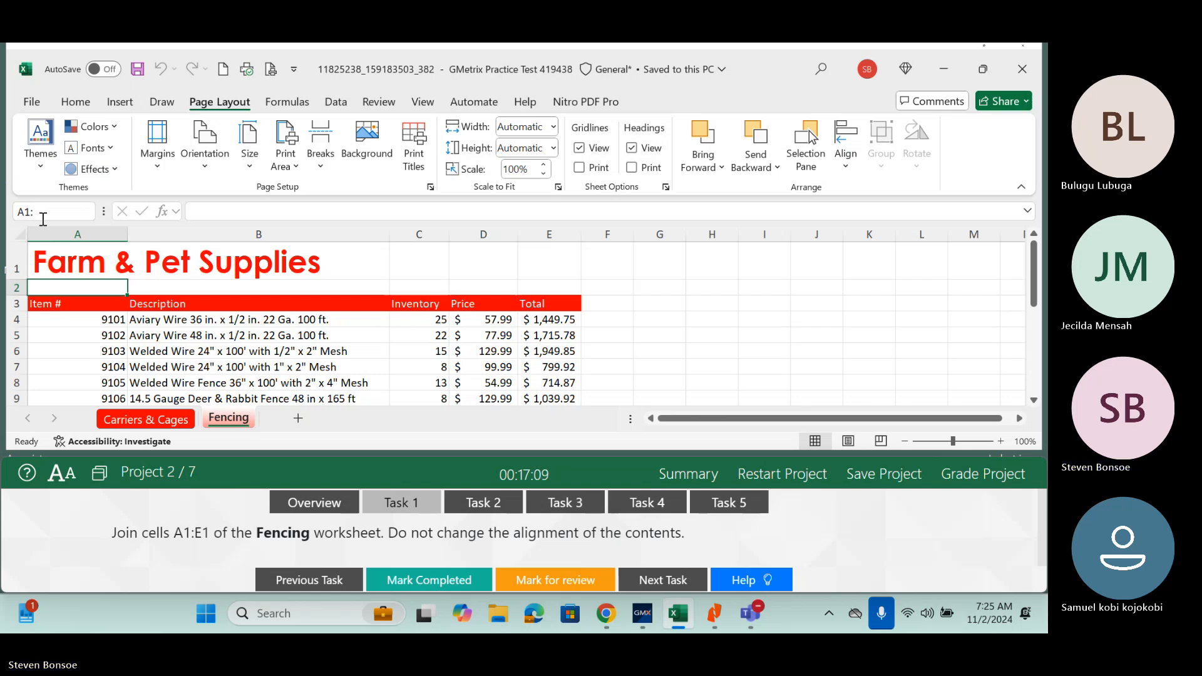
pyautogui.write('E1')
pyautogui.press('Return')
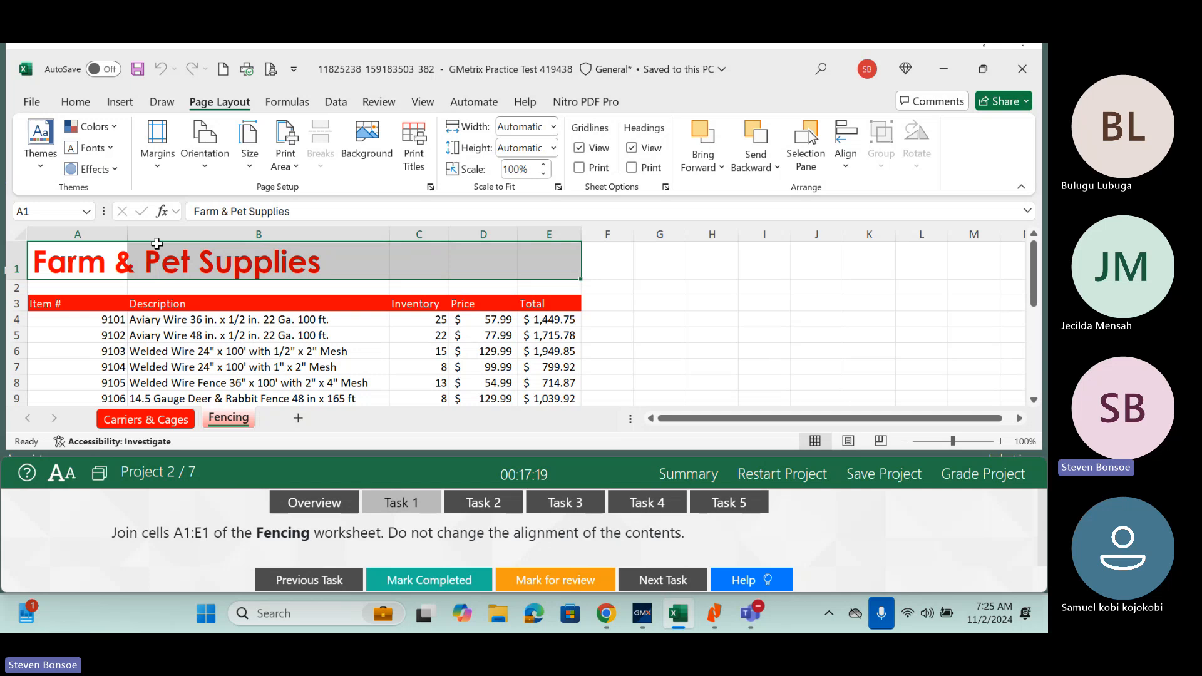
pyautogui.click(75, 103)
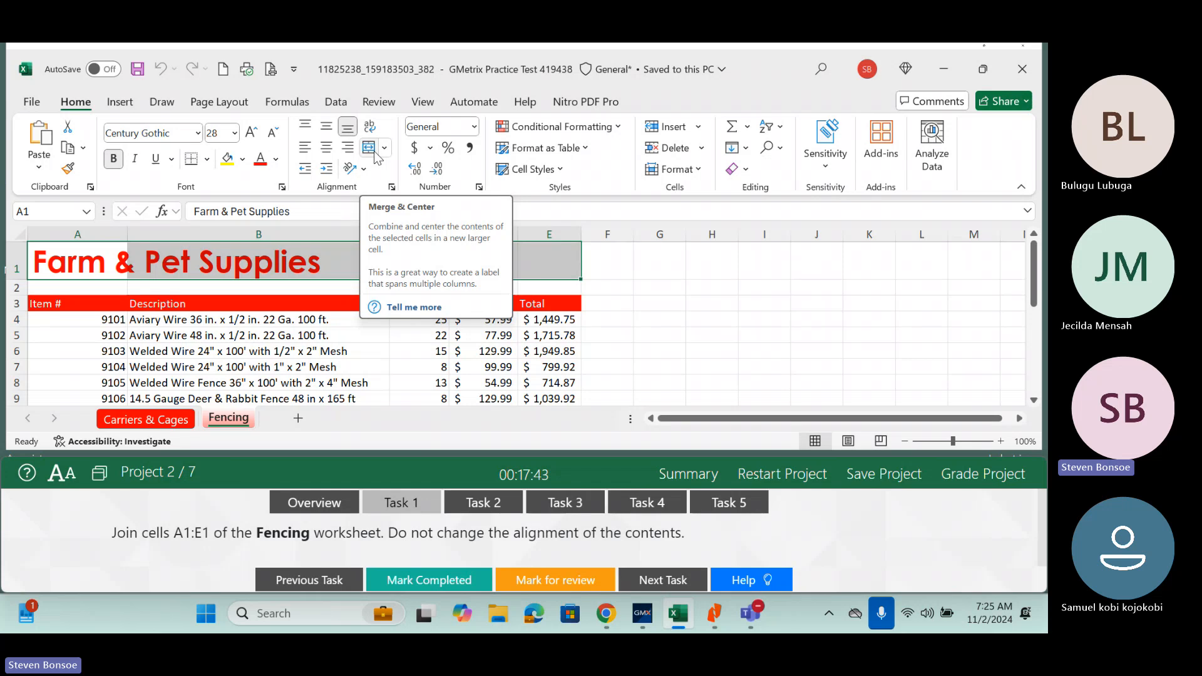
pyautogui.click(385, 150)
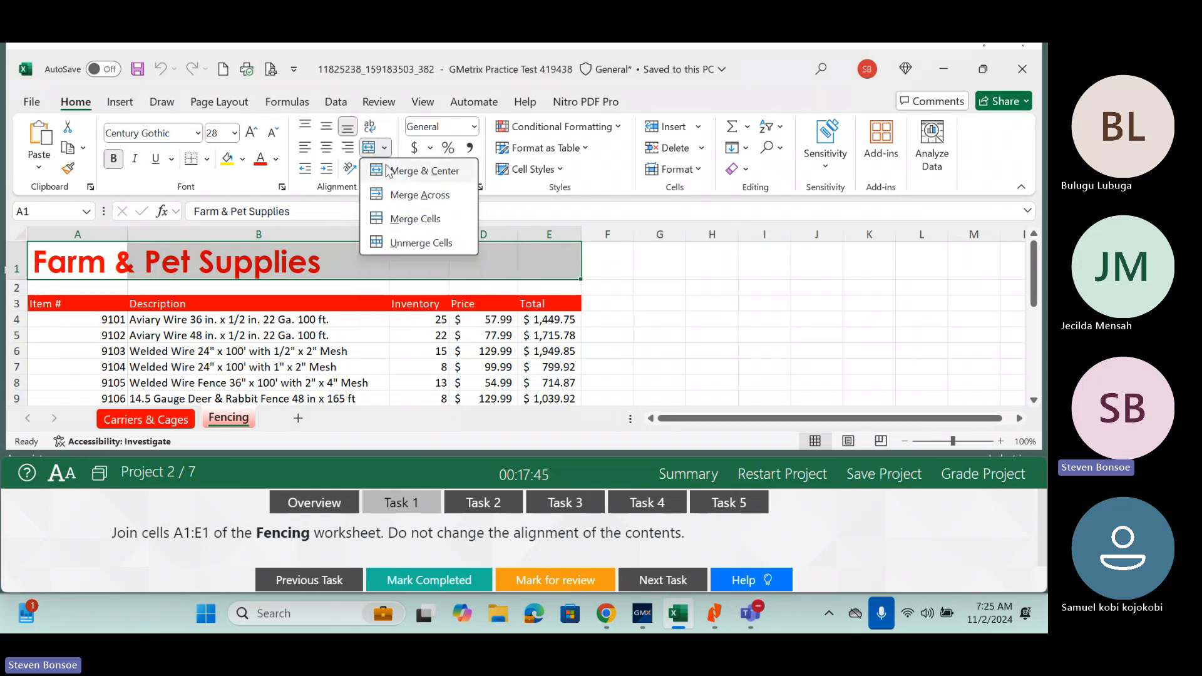
pyautogui.click(416, 219)
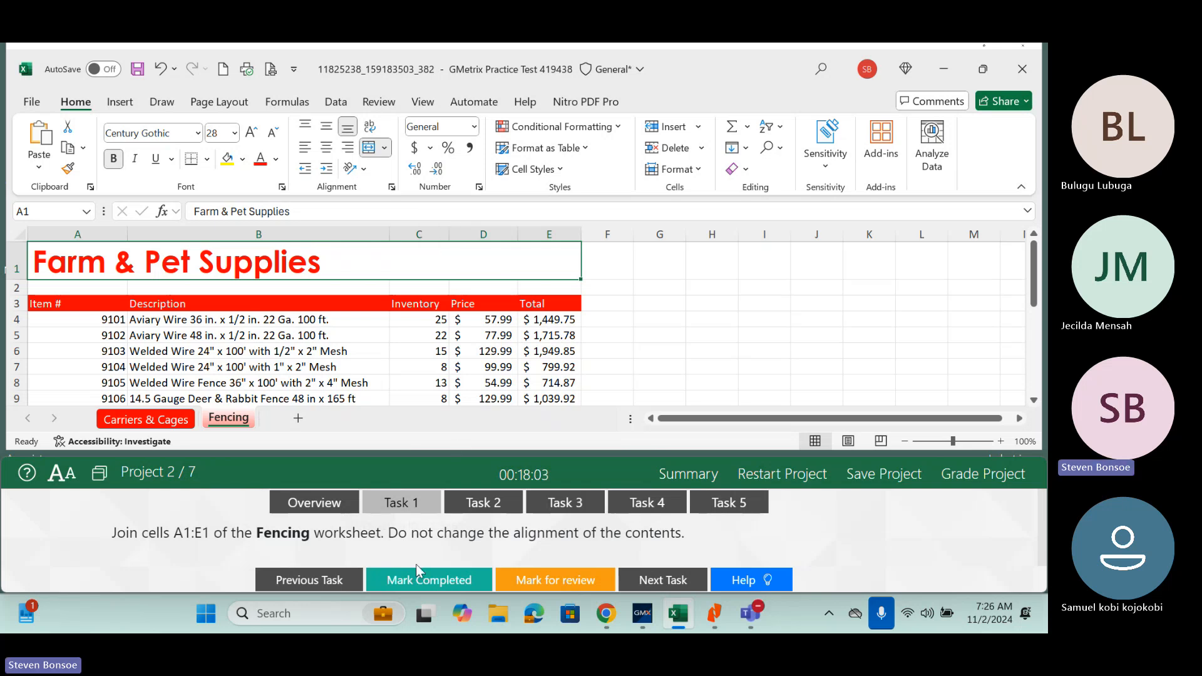
pyautogui.click(413, 580)
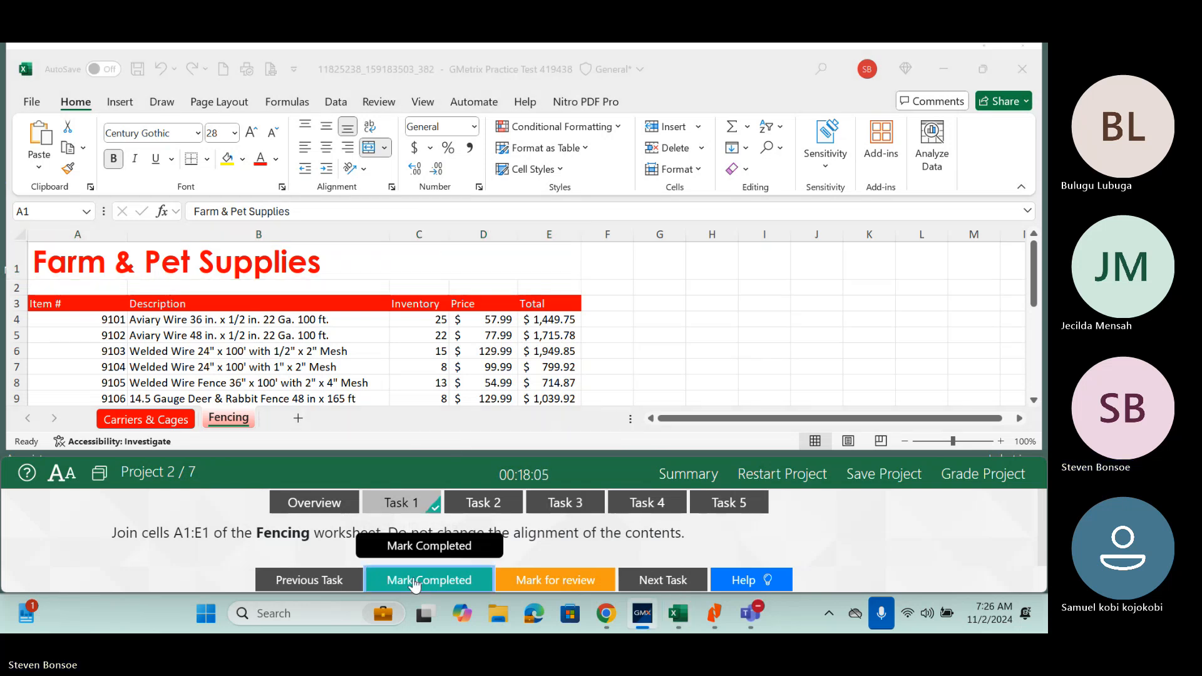
# Open Task 2 of the project and select cell C19 on the Carriers & Cages worksheet.
pyautogui.click(488, 506)
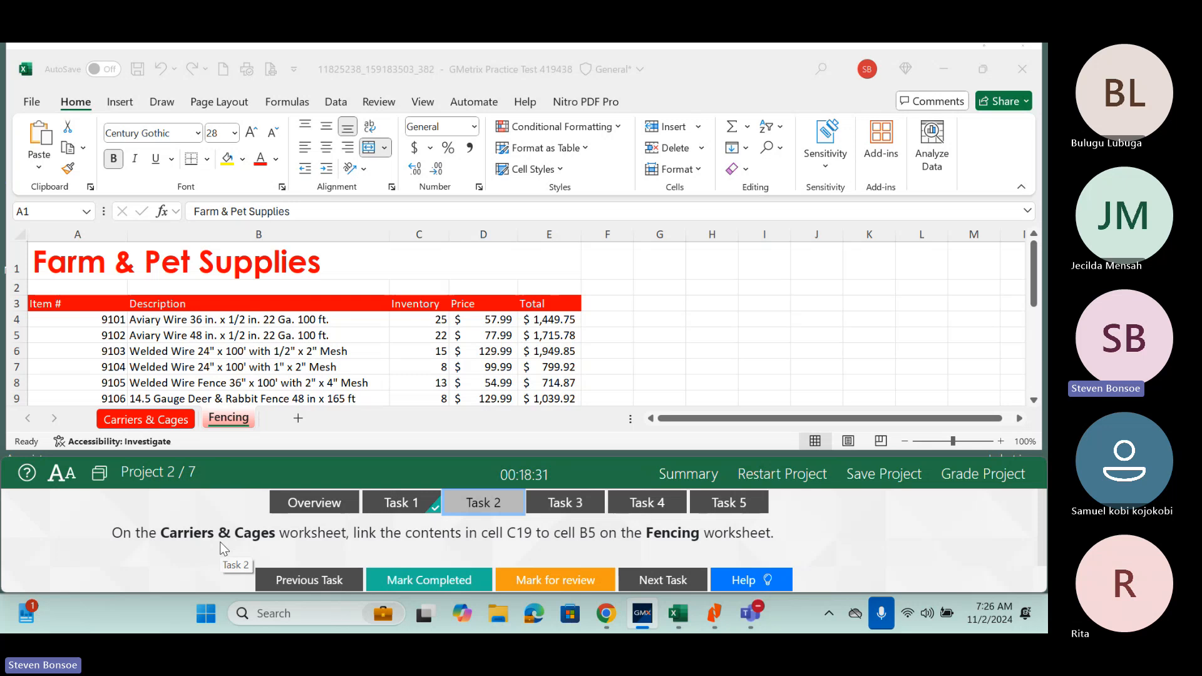
pyautogui.click(133, 419)
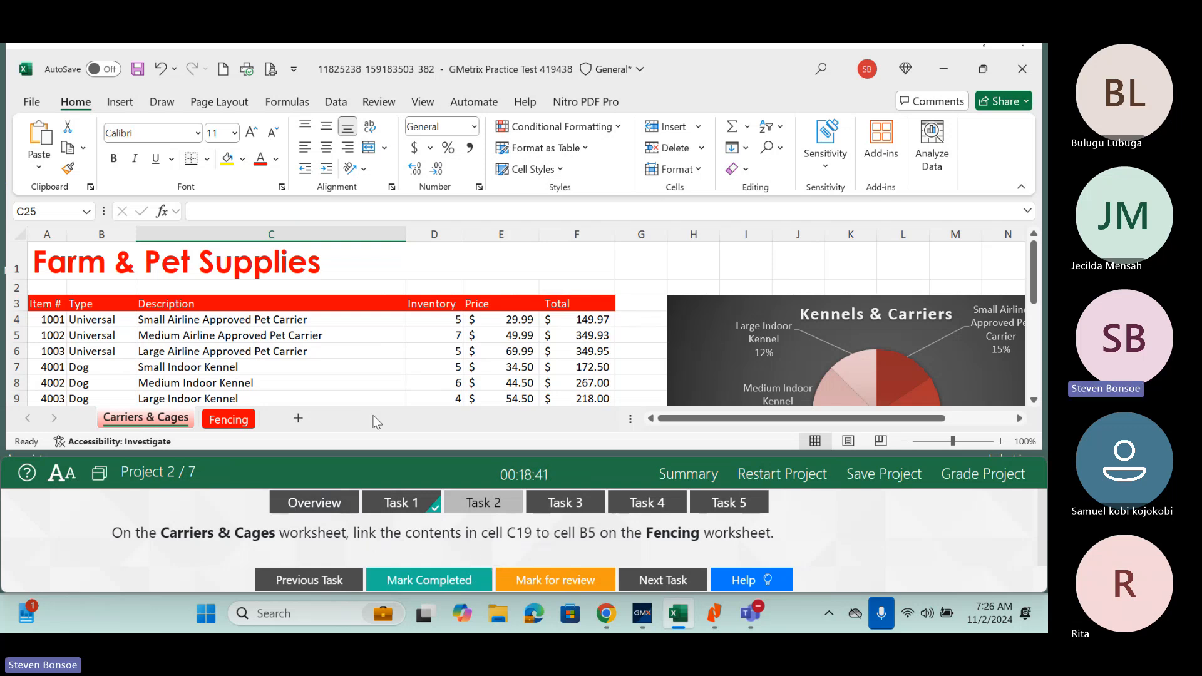
pyautogui.moveTo(1033, 283); pyautogui.dragTo(1039, 360)
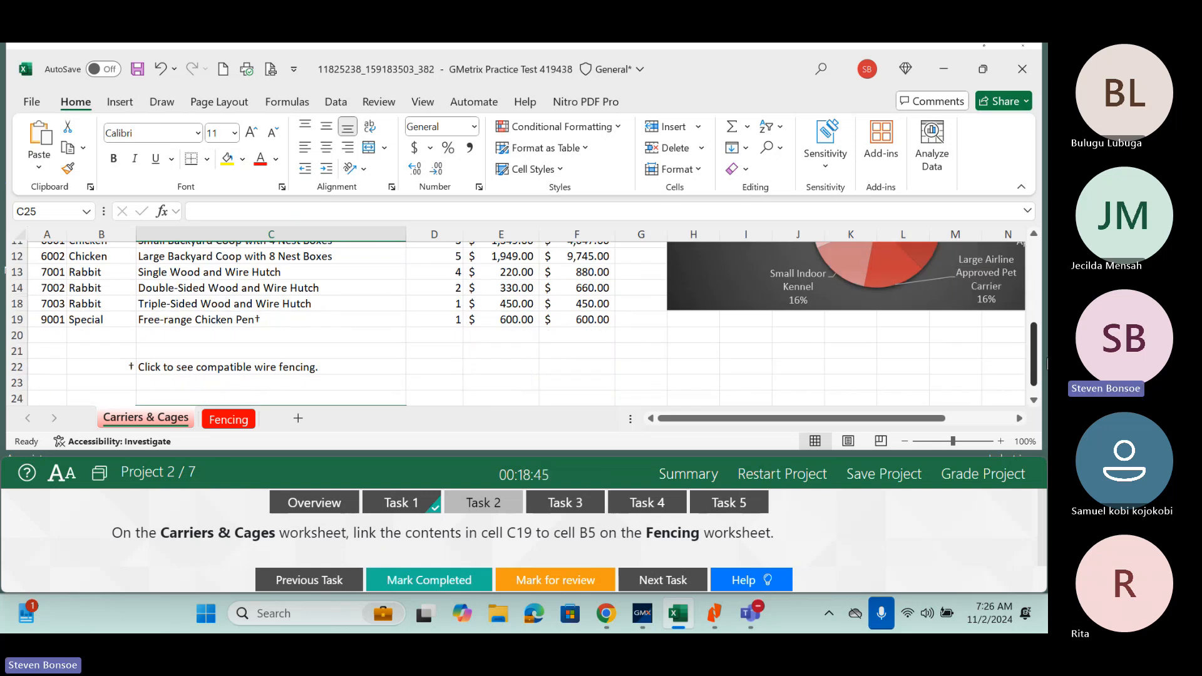
pyautogui.click(271, 318)
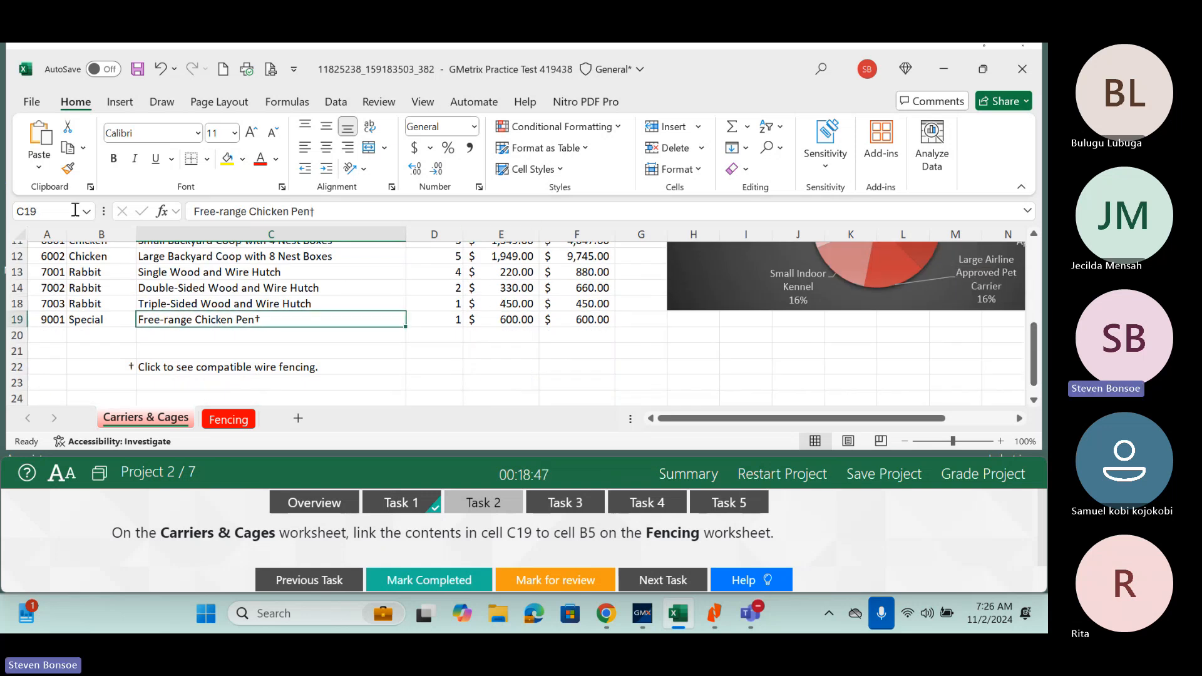
pyautogui.click(43, 212)
pyautogui.write('C19')
pyautogui.press('Return')
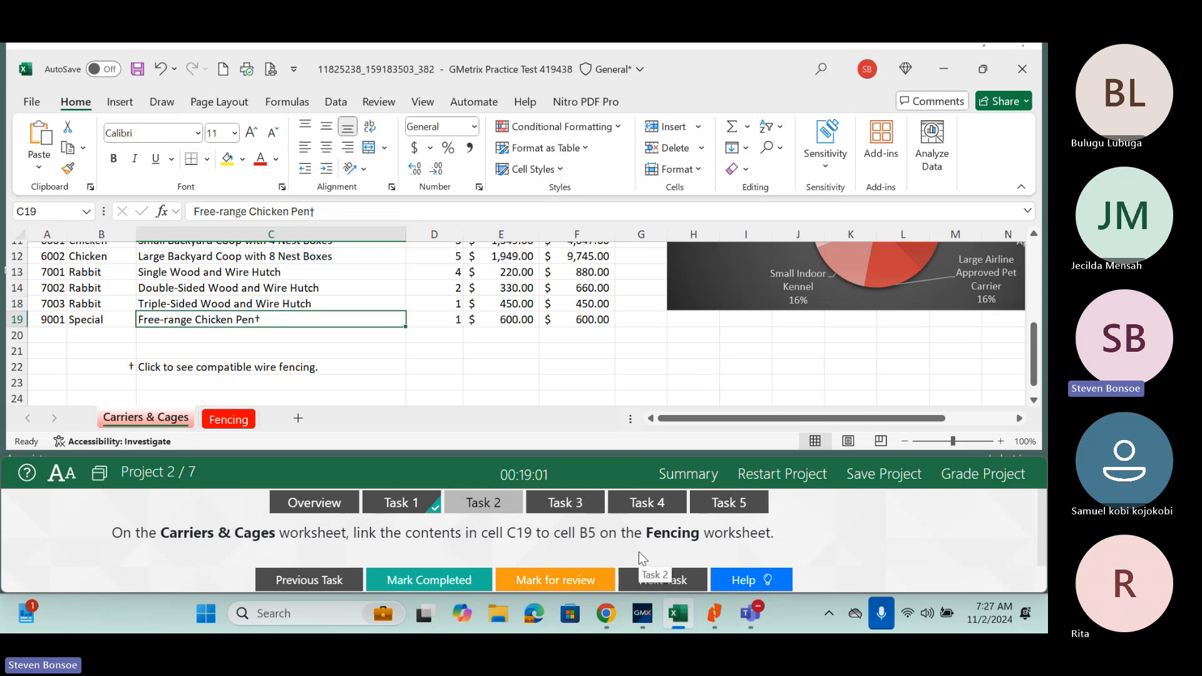
# Check cell B5 on the Fencing worksheet as the link target and return to Carriers & Cages.
pyautogui.click(235, 424)
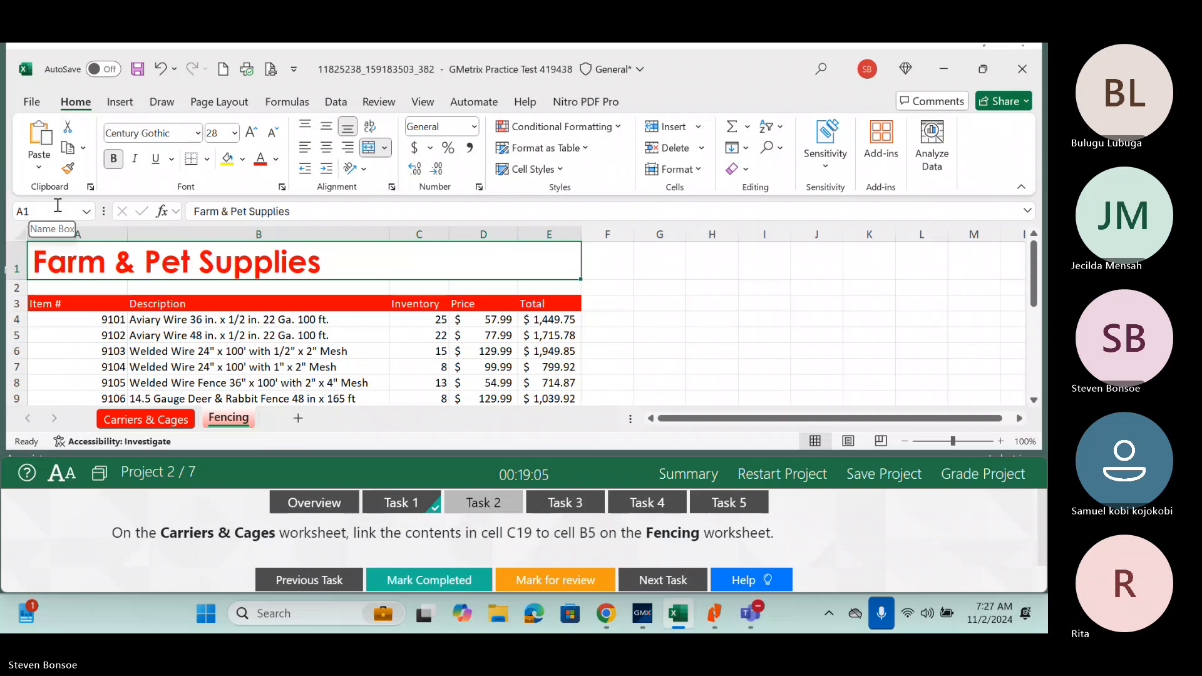
pyautogui.click(266, 336)
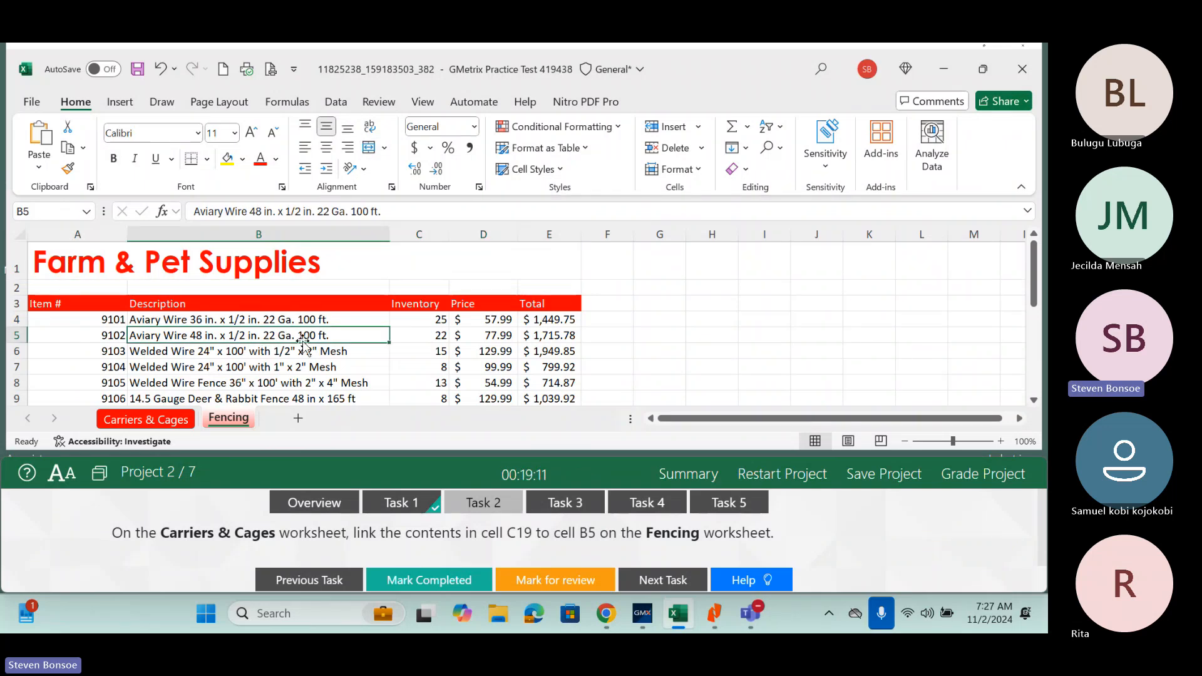
pyautogui.click(122, 420)
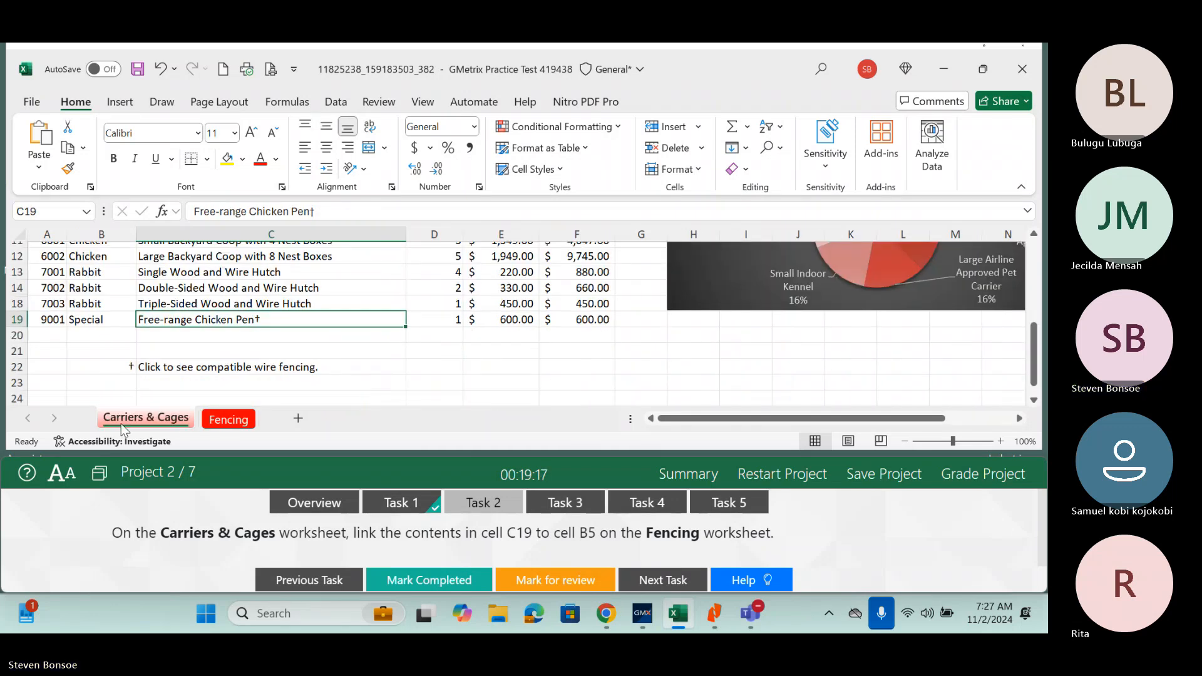
pyautogui.rightClick(200, 316)
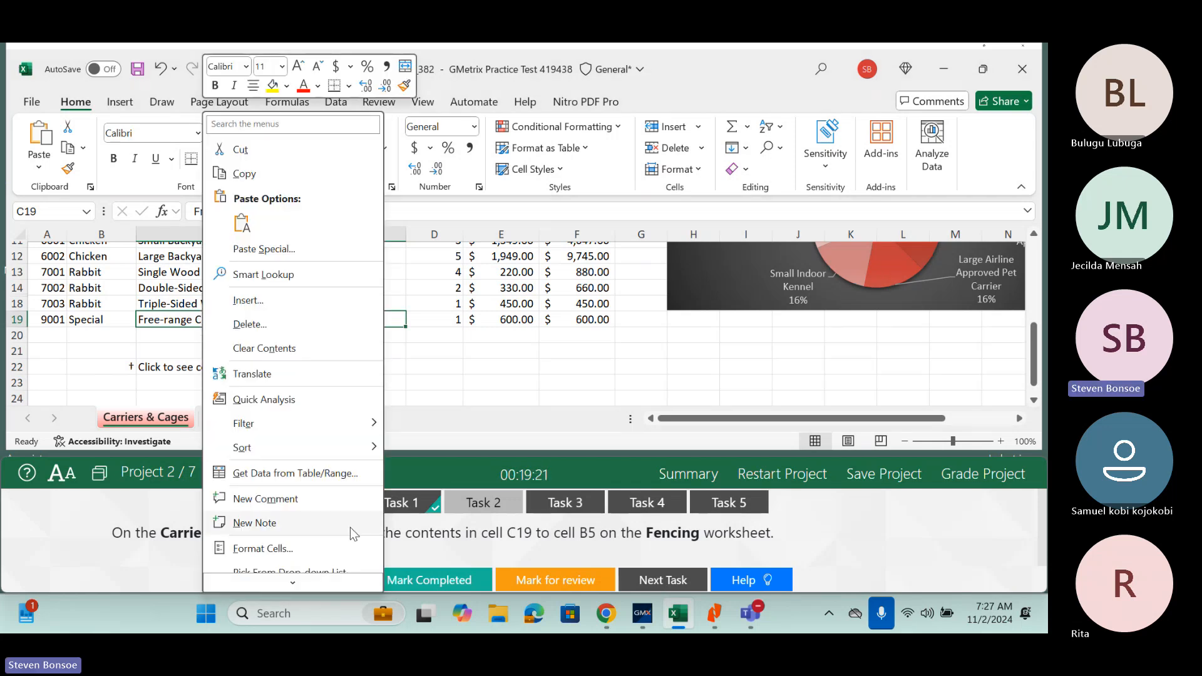
pyautogui.scroll(-3, 344, 573)
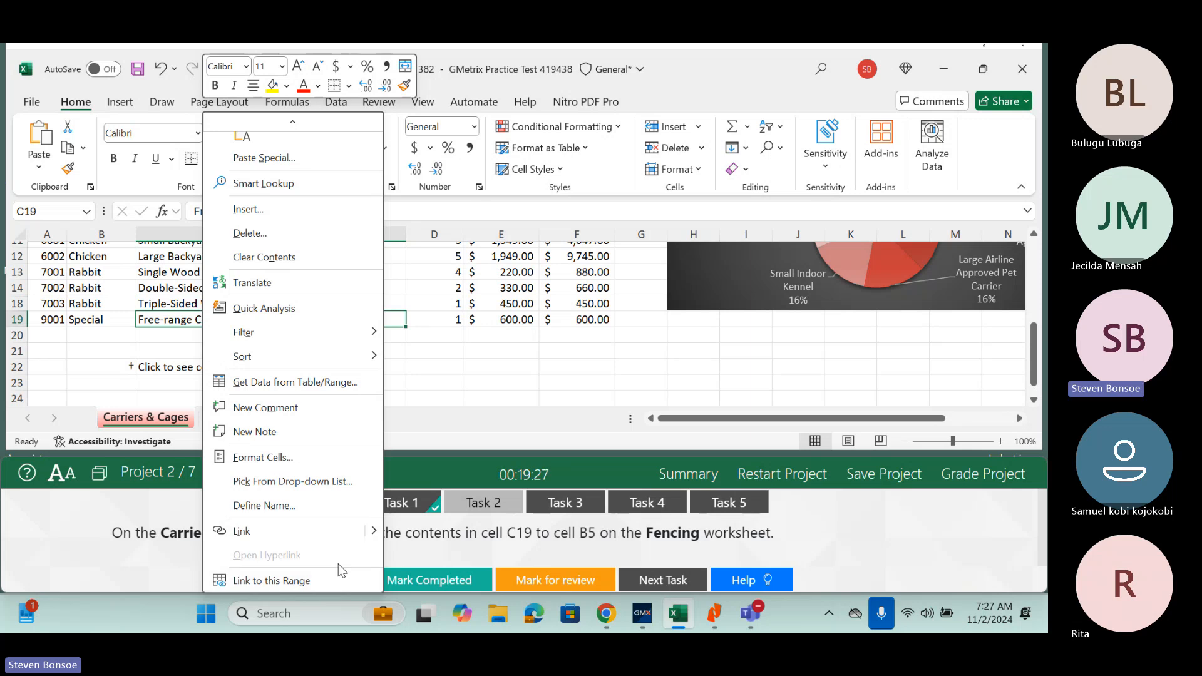
pyautogui.click(310, 582)
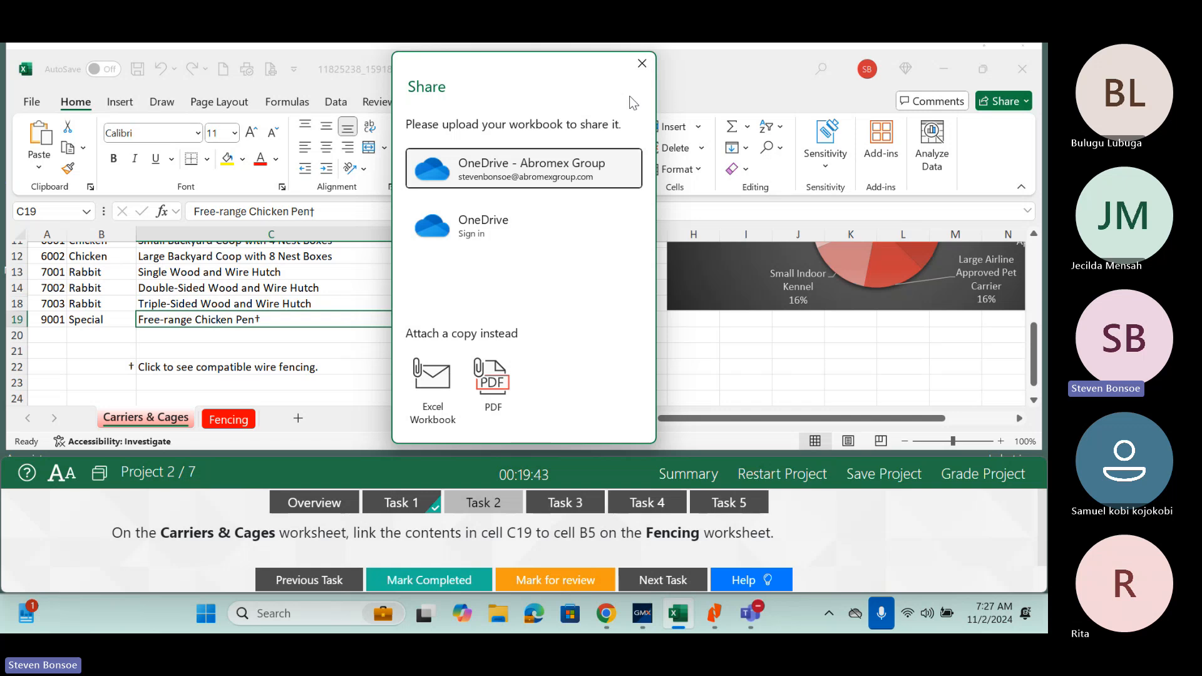
pyautogui.click(650, 72)
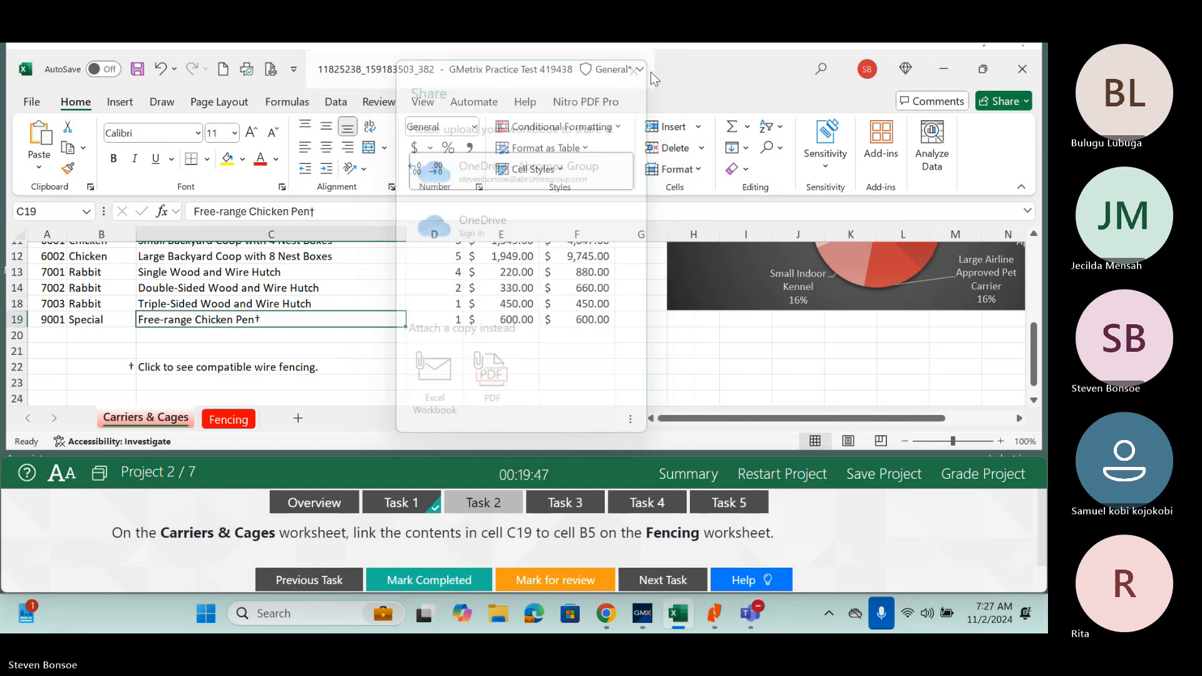
# Start inserting a hyperlink in cell C19 on Carriers & Cages, linking to a place in this document.
pyautogui.rightClick(262, 316)
pyautogui.scroll(-1, 377, 578)
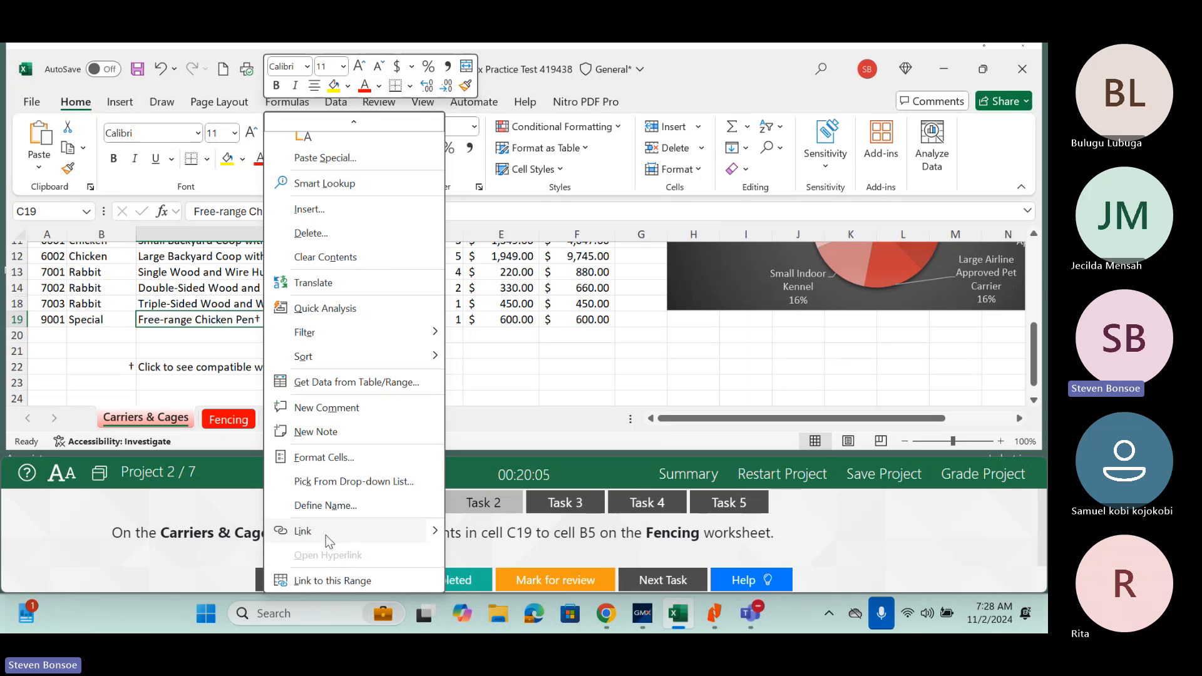
pyautogui.moveTo(433, 536)
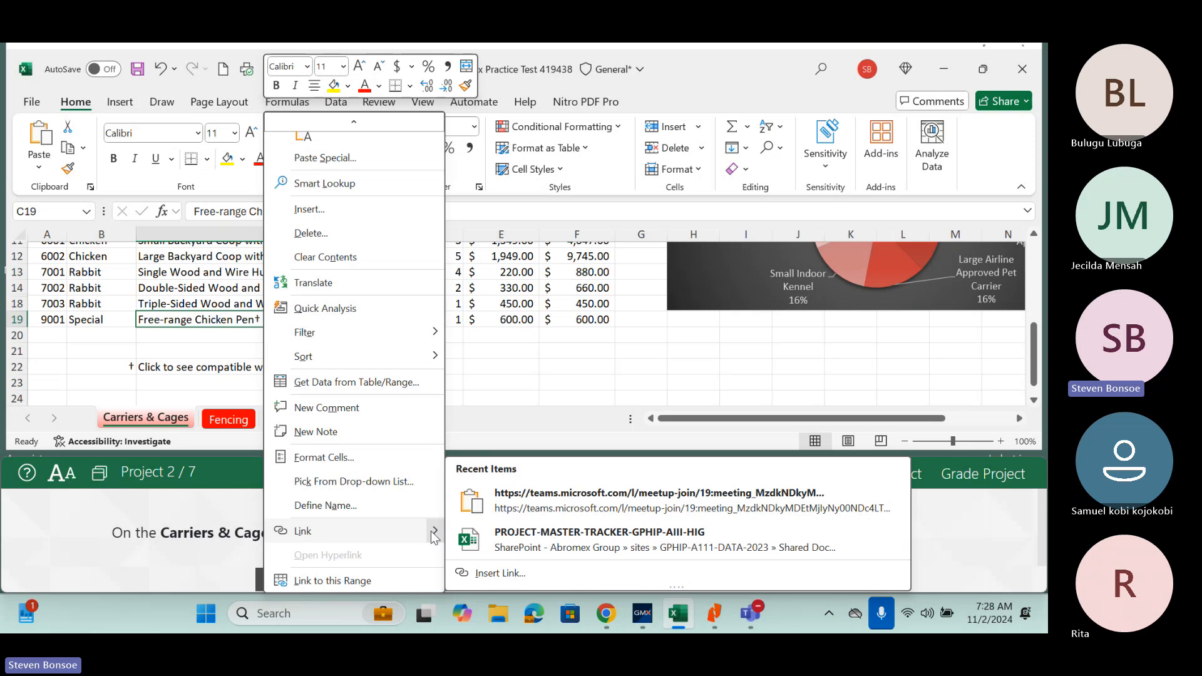
pyautogui.click(500, 574)
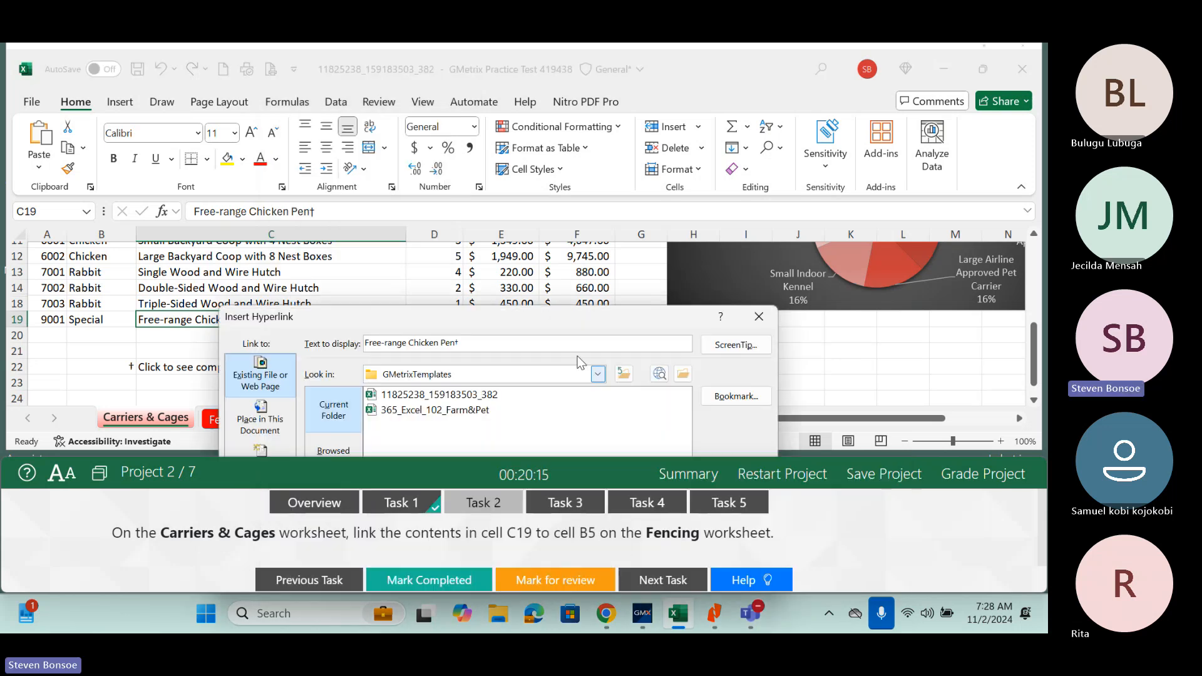
pyautogui.moveTo(588, 327); pyautogui.dragTo(574, 136)
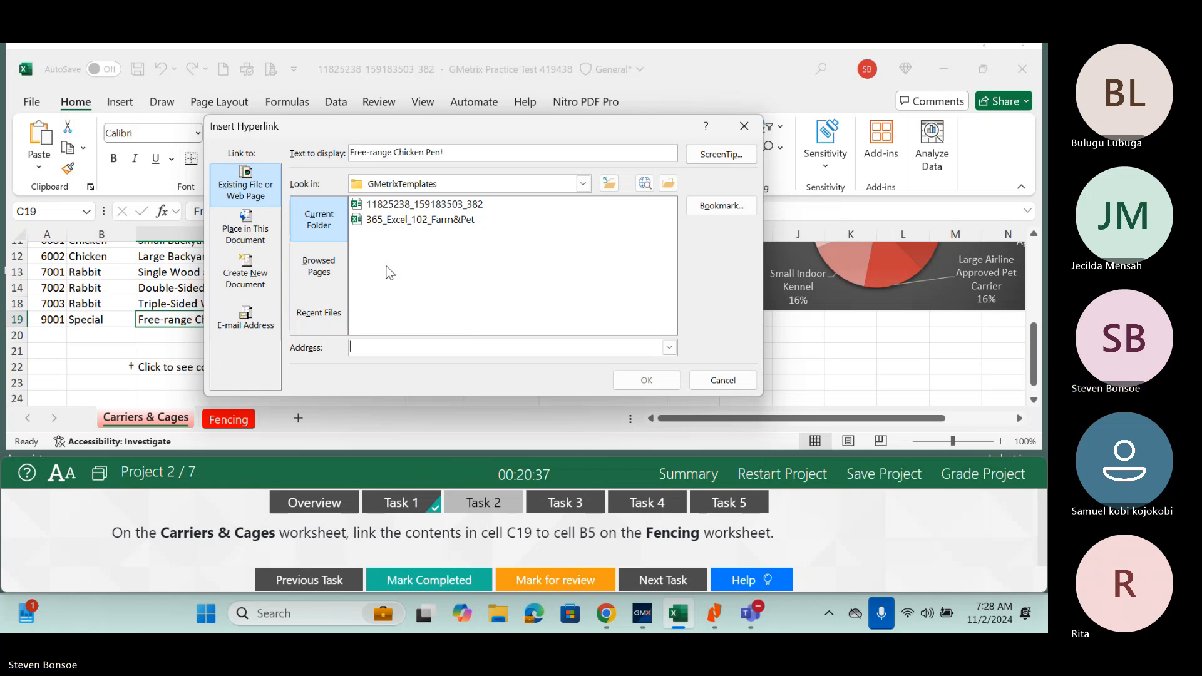
pyautogui.click(246, 242)
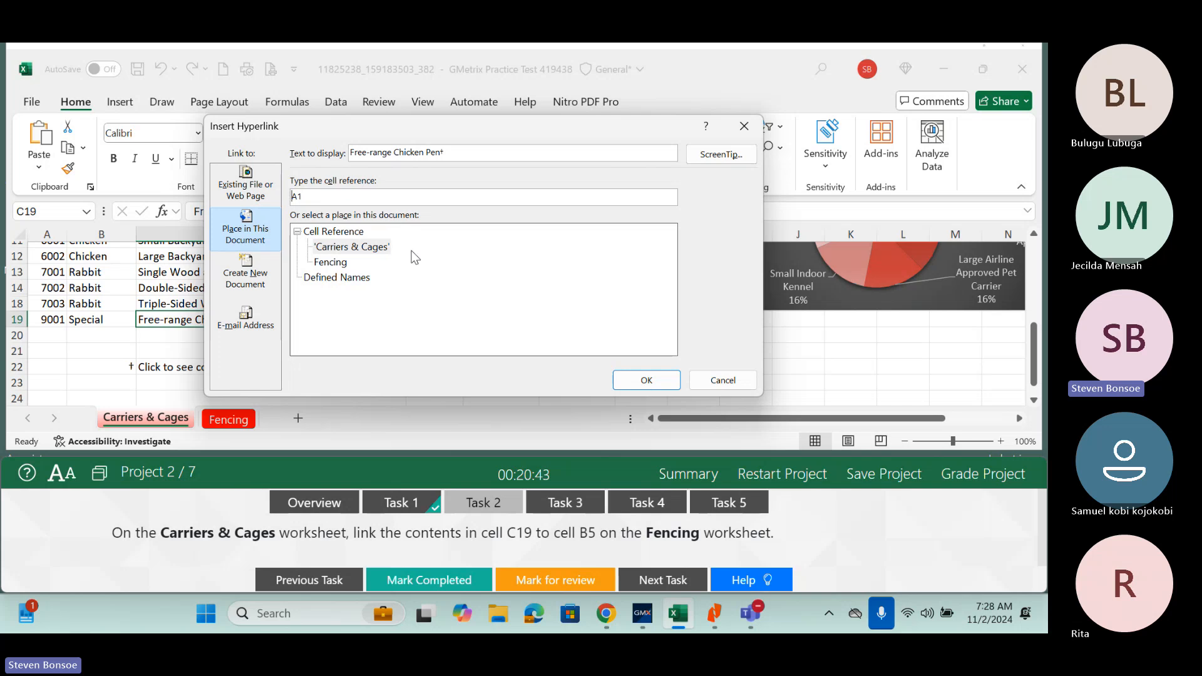
# Point the hyperlink to cell B5 of the Fencing worksheet, confirm it, and mark Task 2 as completed.
pyautogui.click(328, 262)
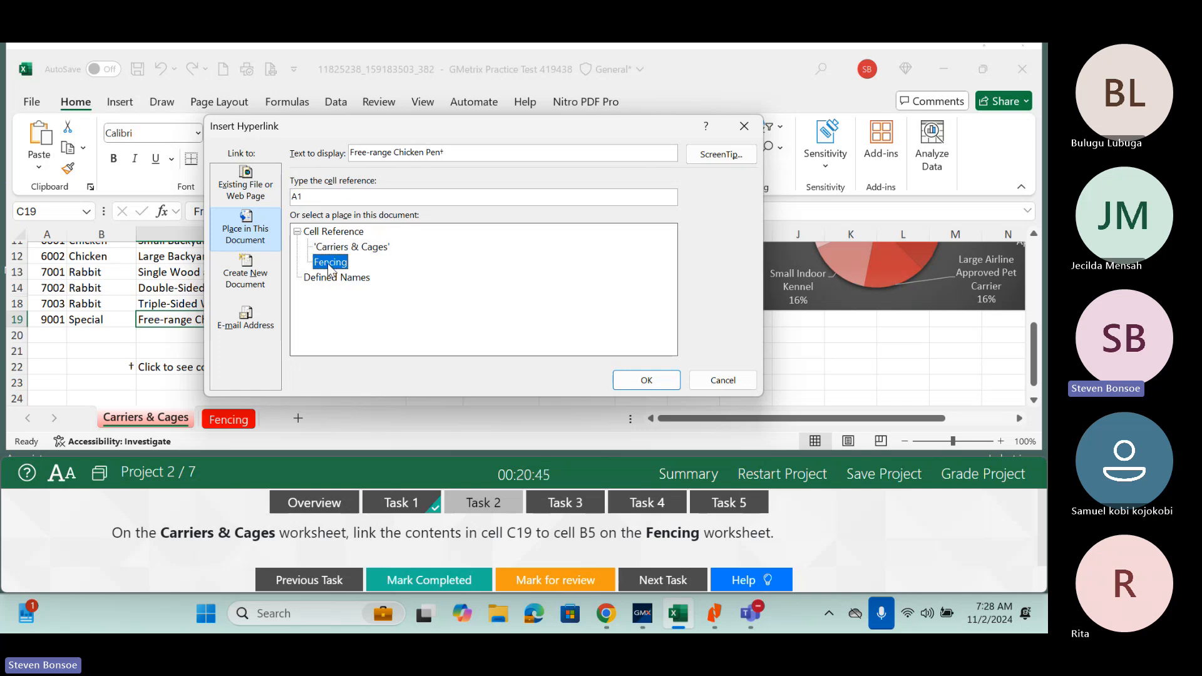
pyautogui.click(318, 195)
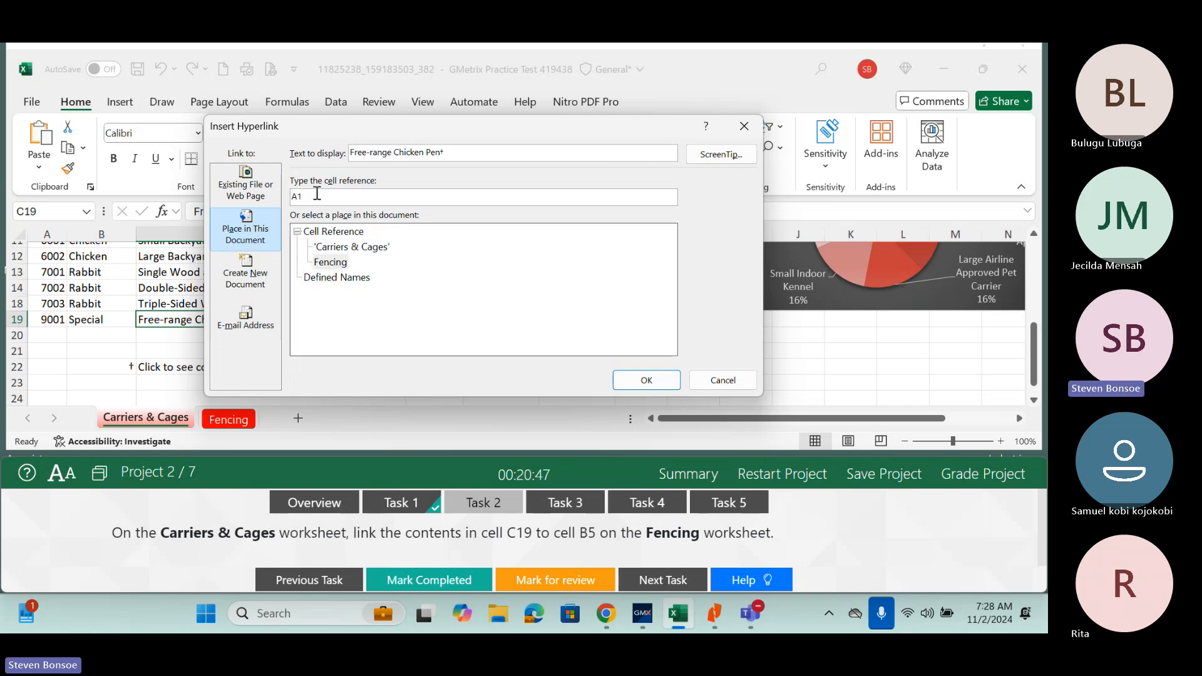
pyautogui.press('BackSpace')
pyautogui.press('BackSpace')
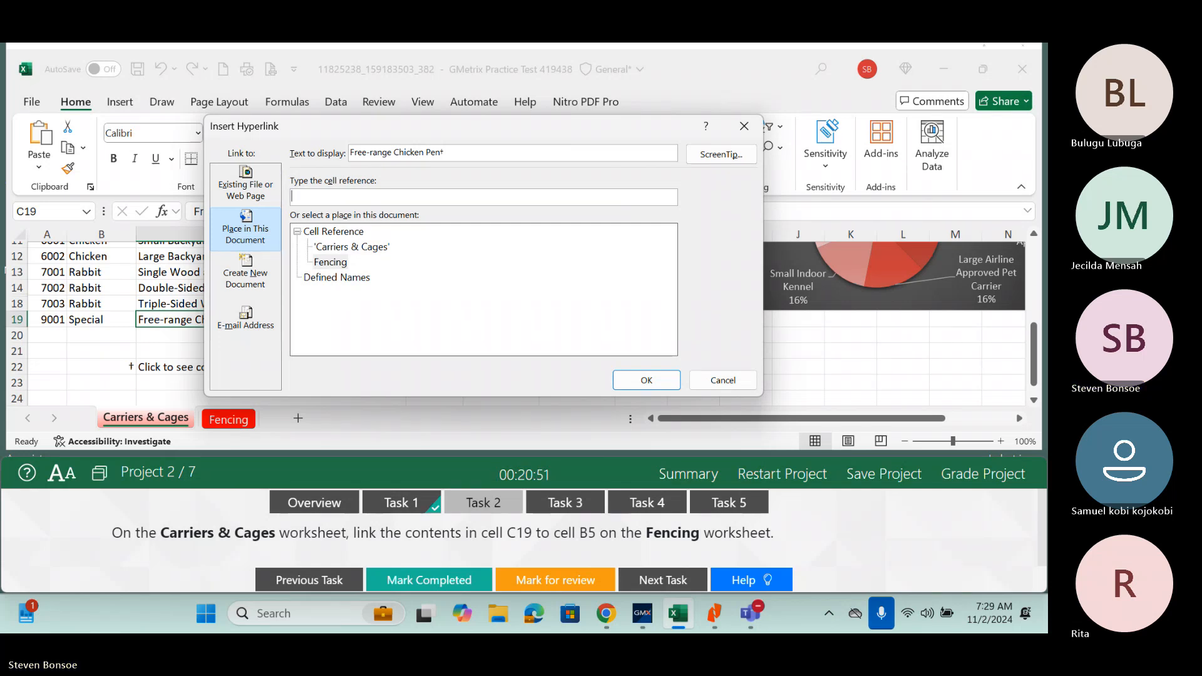
pyautogui.write('B5')
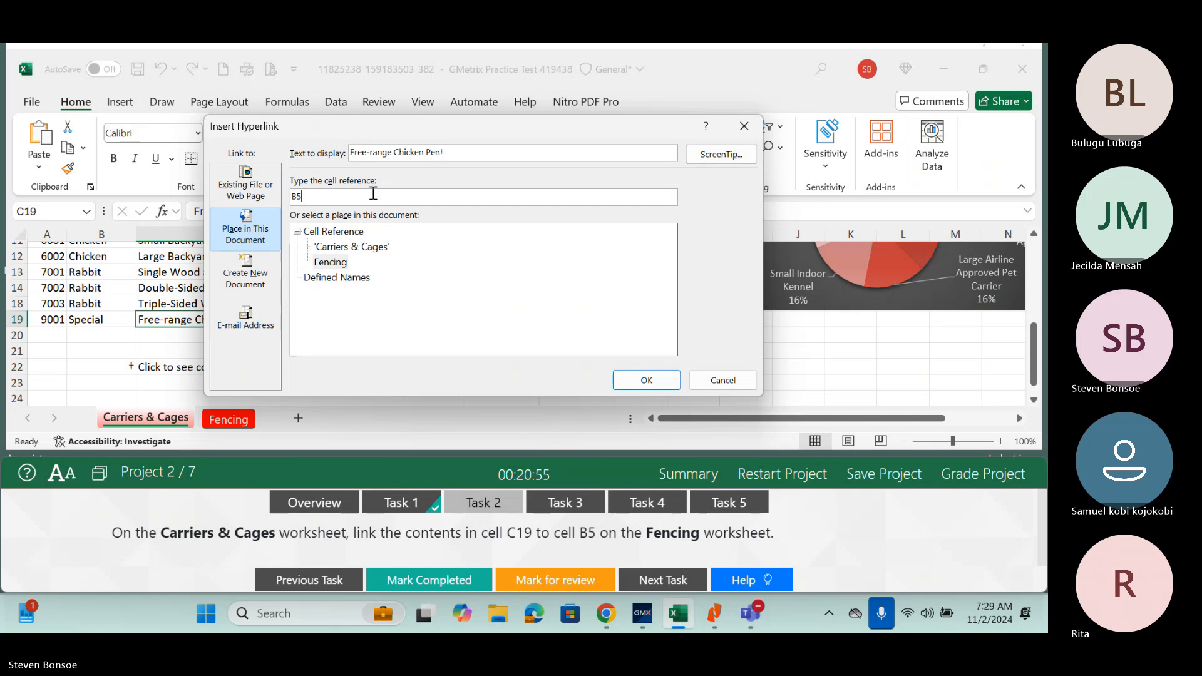
pyautogui.click(644, 380)
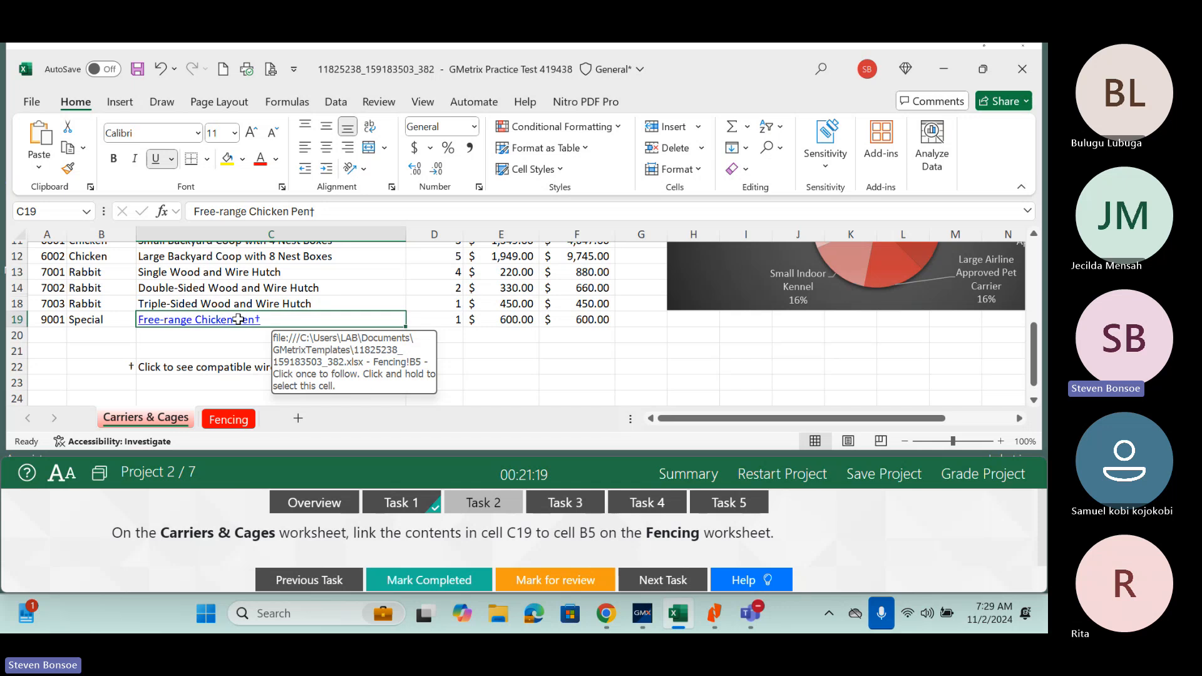
pyautogui.click(429, 581)
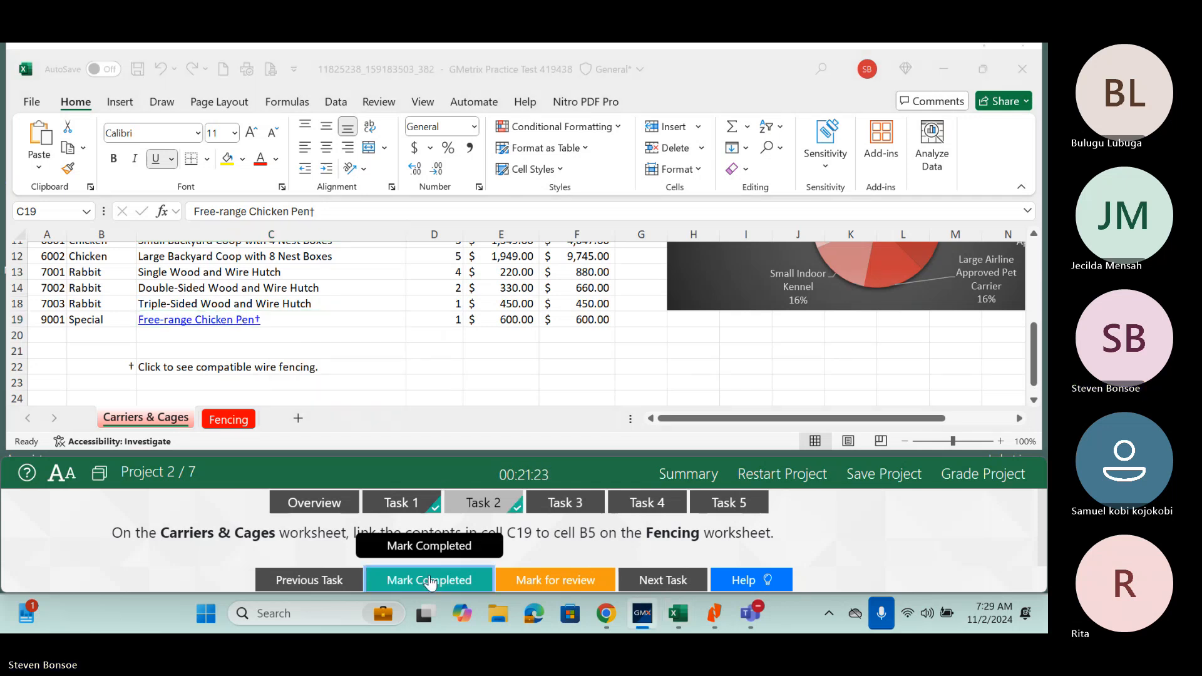
# Open Task 3 and select the Inventory column values D4:D19 on the Carriers & Cages worksheet.
pyautogui.click(567, 502)
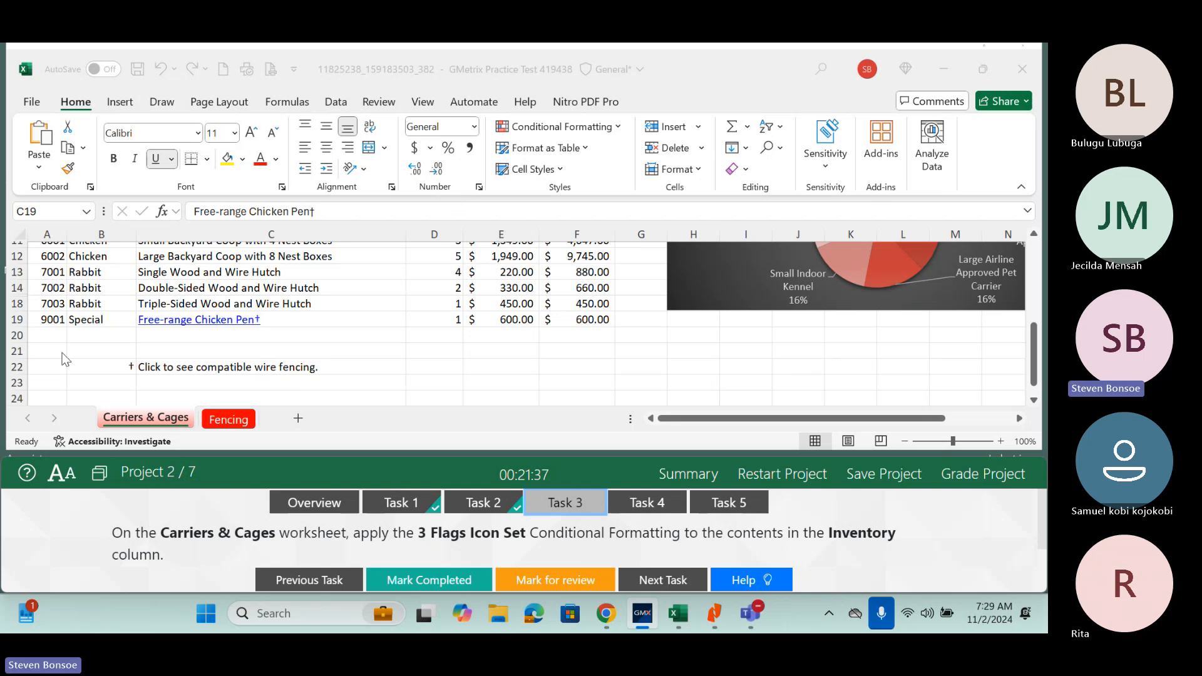
pyautogui.click(130, 424)
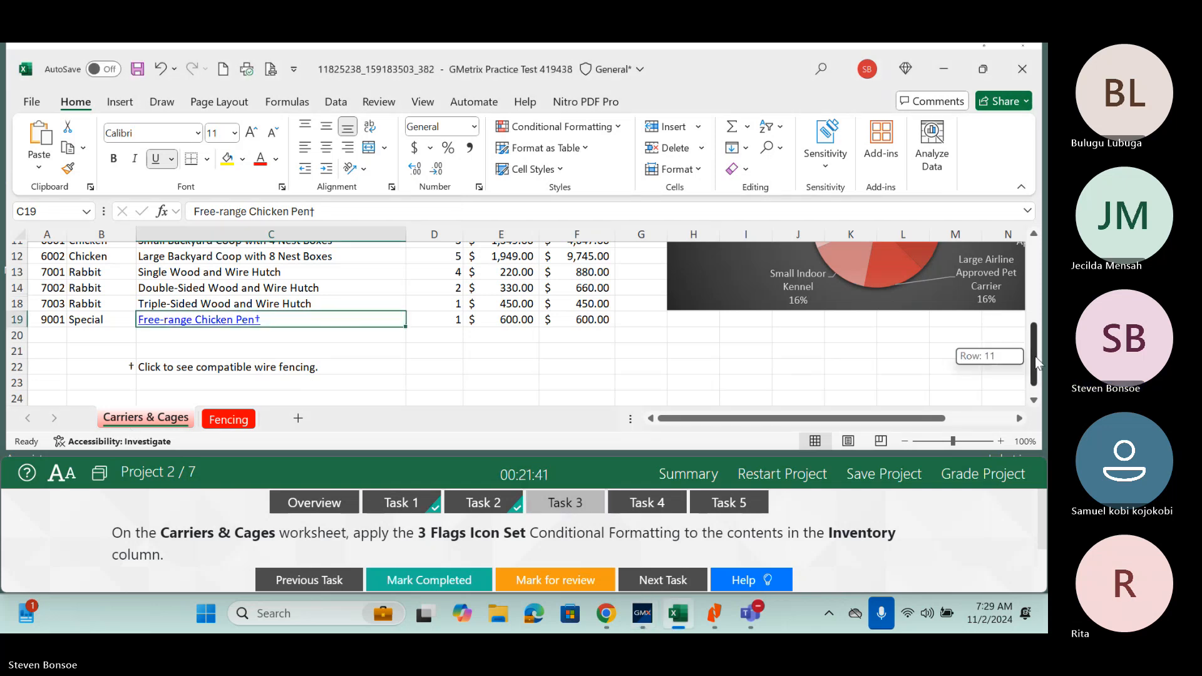
pyautogui.moveTo(1034, 356); pyautogui.dragTo(1037, 274)
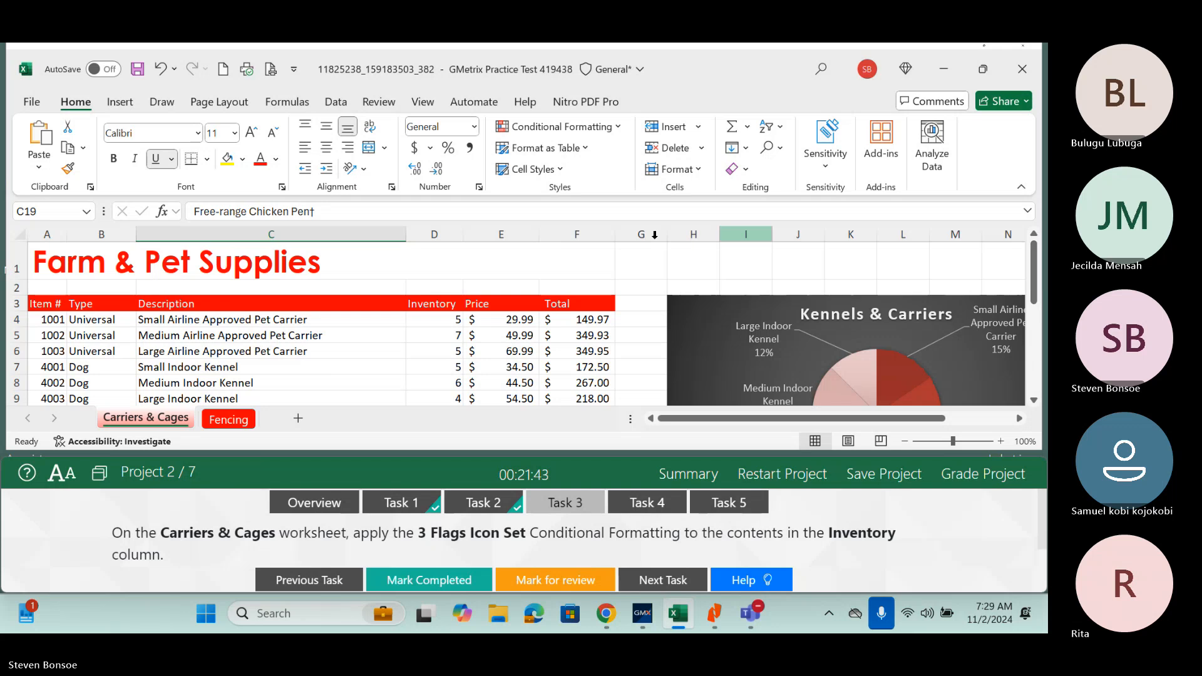
pyautogui.click(442, 305)
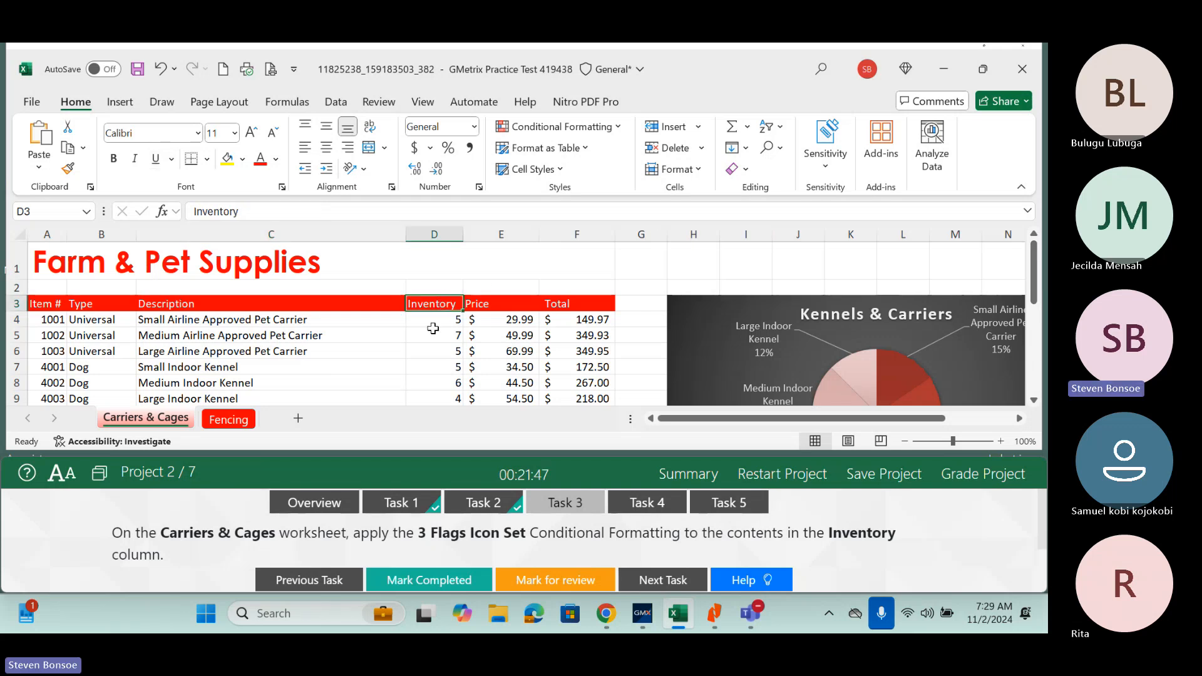
pyautogui.click(438, 321)
pyautogui.moveTo(438, 357); pyautogui.dragTo(443, 387)
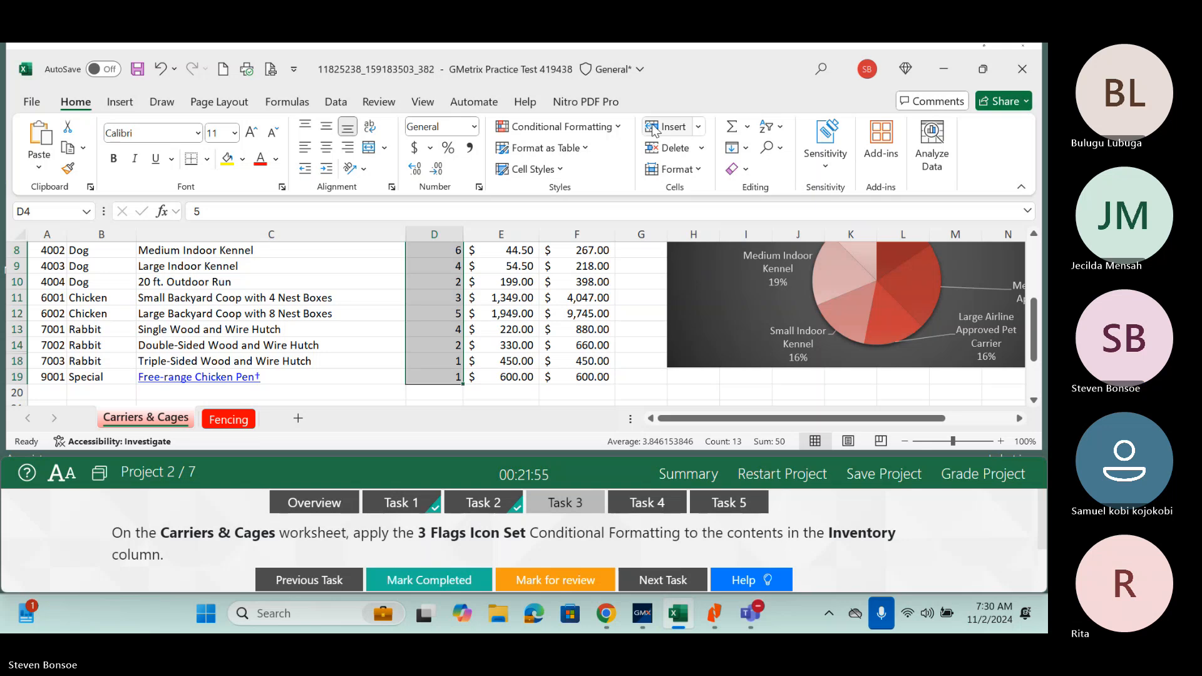
# Apply the 3 Flags icon set conditional formatting to the selected Inventory values and mark Task 3 as completed.
pyautogui.click(626, 131)
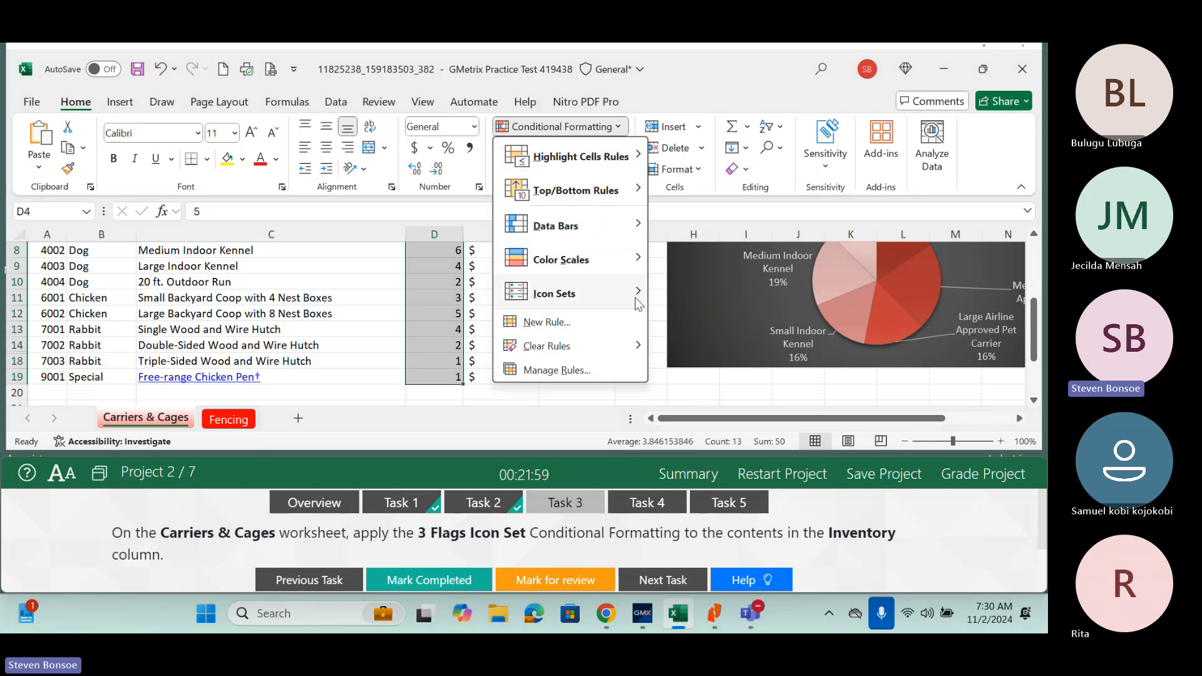
pyautogui.moveTo(638, 305)
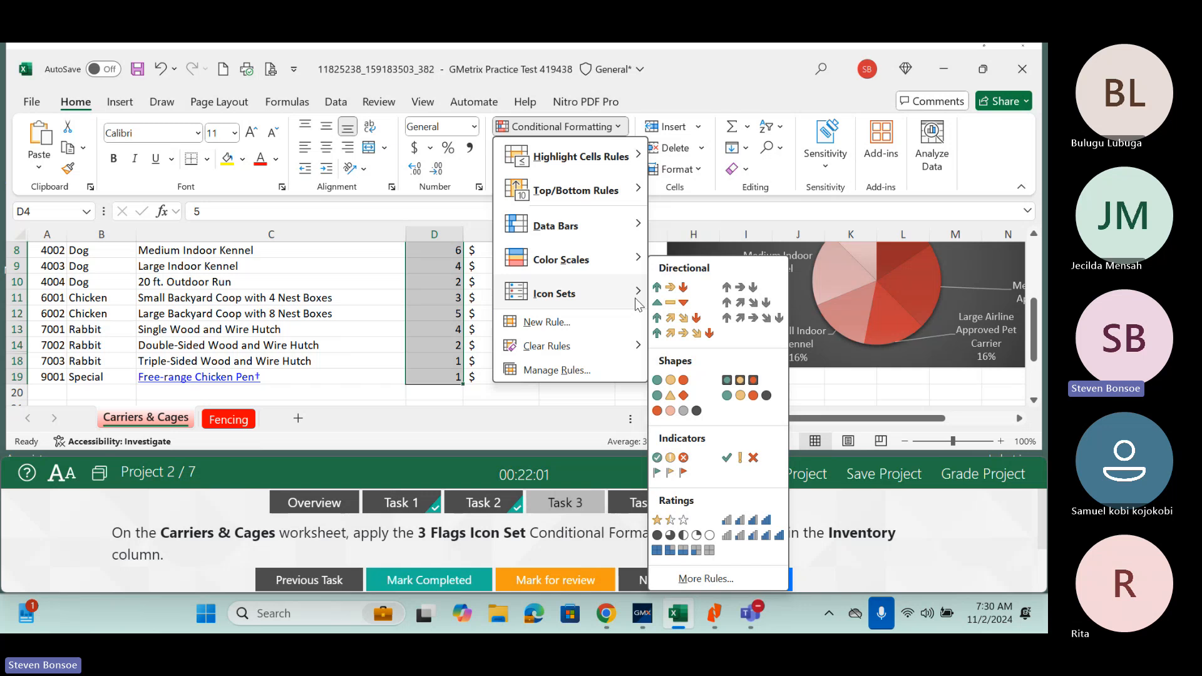
pyautogui.click(677, 473)
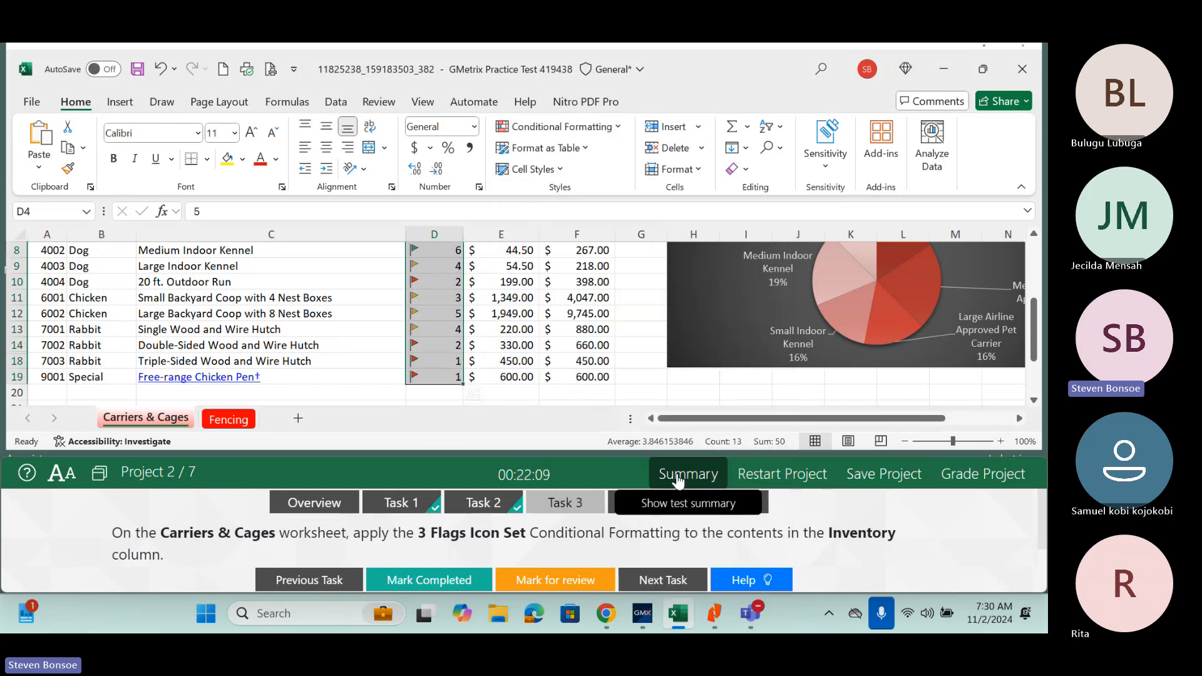
pyautogui.click(429, 581)
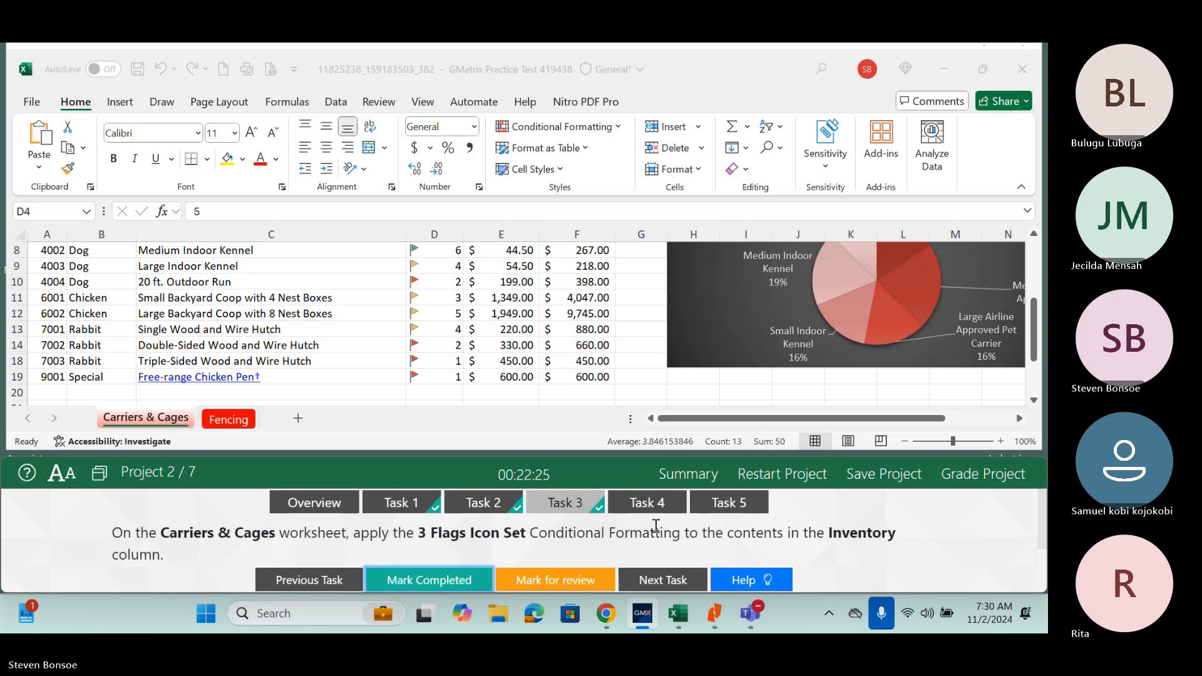
# Open Task 4, extend the pie chart's data range to include the 20 ft. Outdoor Run row, and mark the task as completed.
pyautogui.click(646, 503)
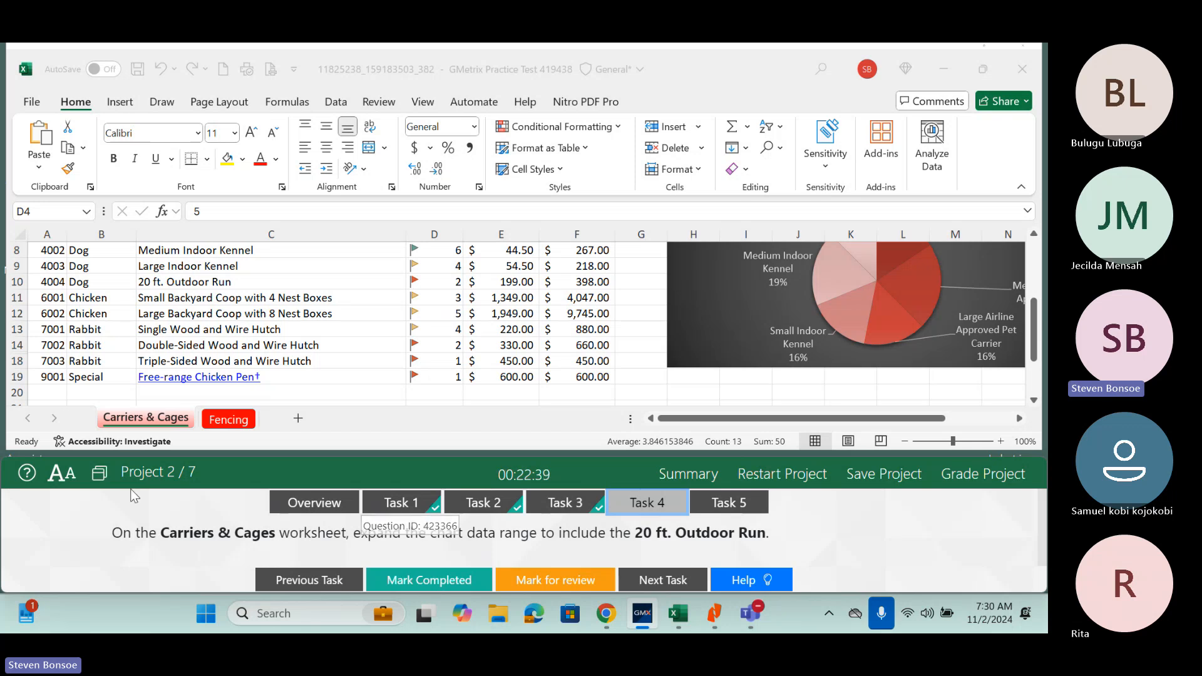
pyautogui.click(150, 426)
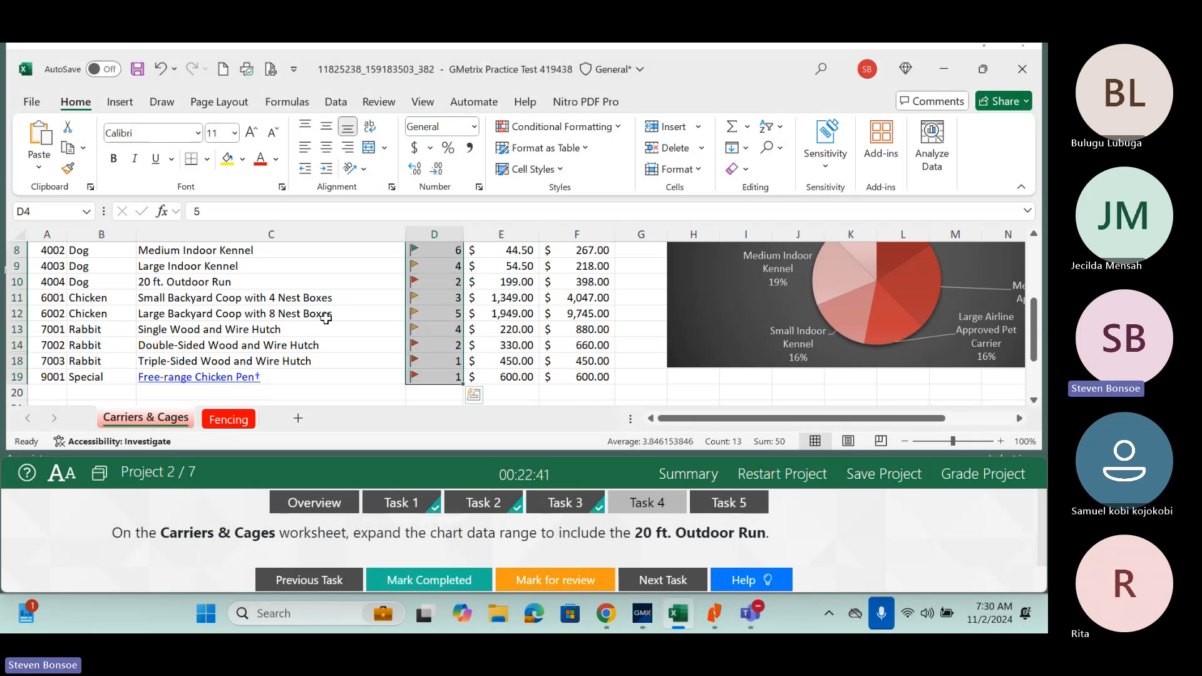
pyautogui.click(712, 336)
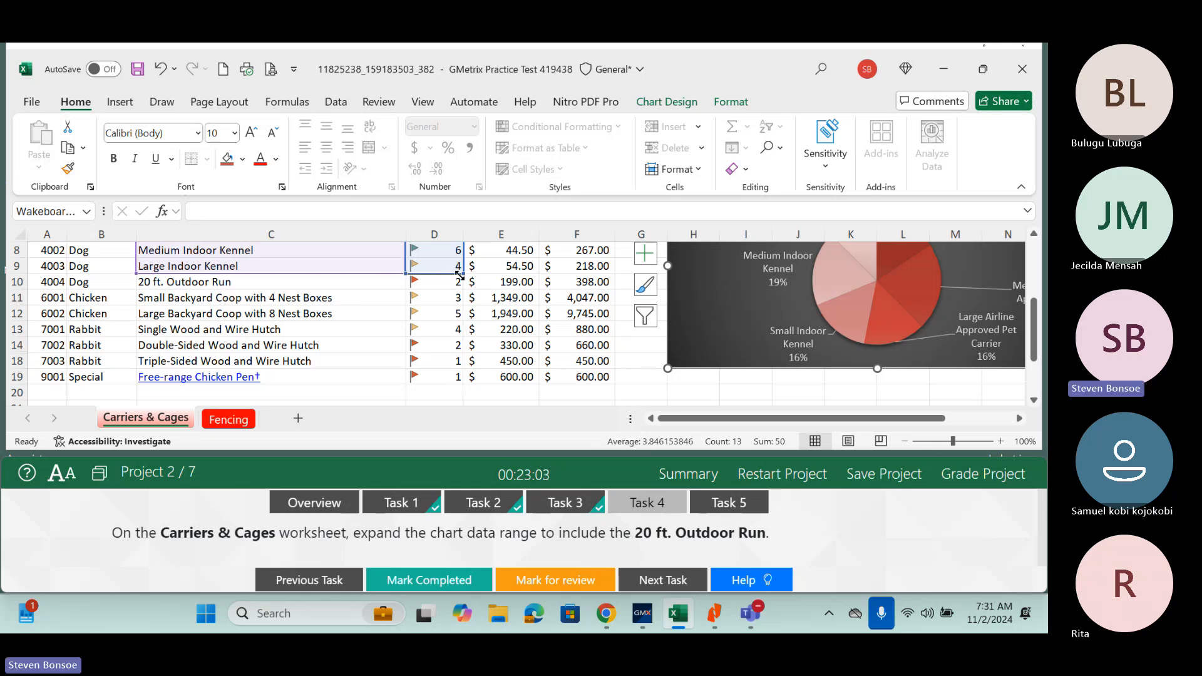
pyautogui.moveTo(458, 273); pyautogui.dragTo(461, 283)
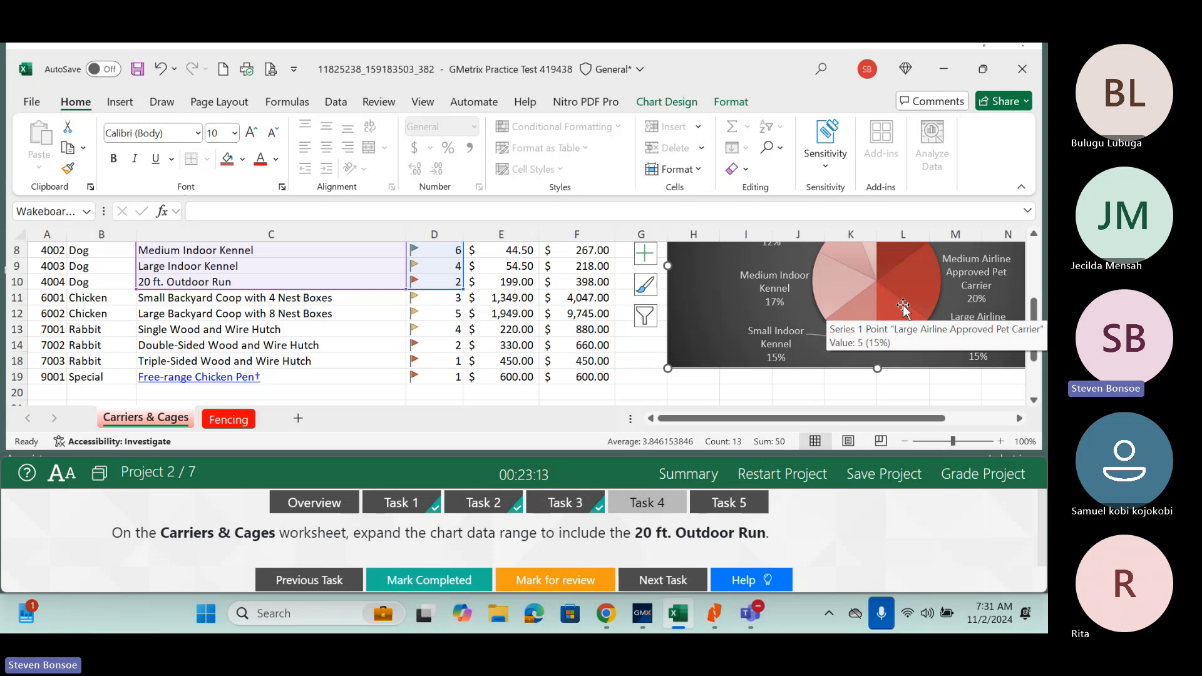
pyautogui.click(425, 587)
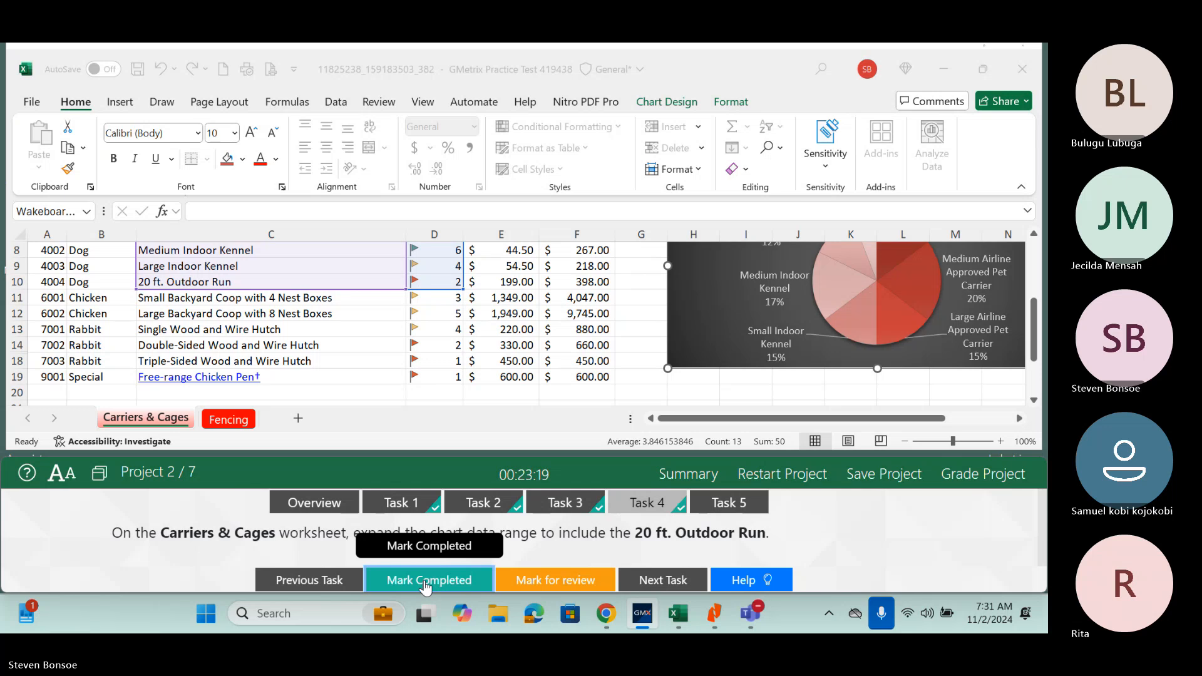
# Open Task 5, apply chart Style 4 to the pie chart on Carriers & Cages, and mark the task as completed.
pyautogui.click(733, 510)
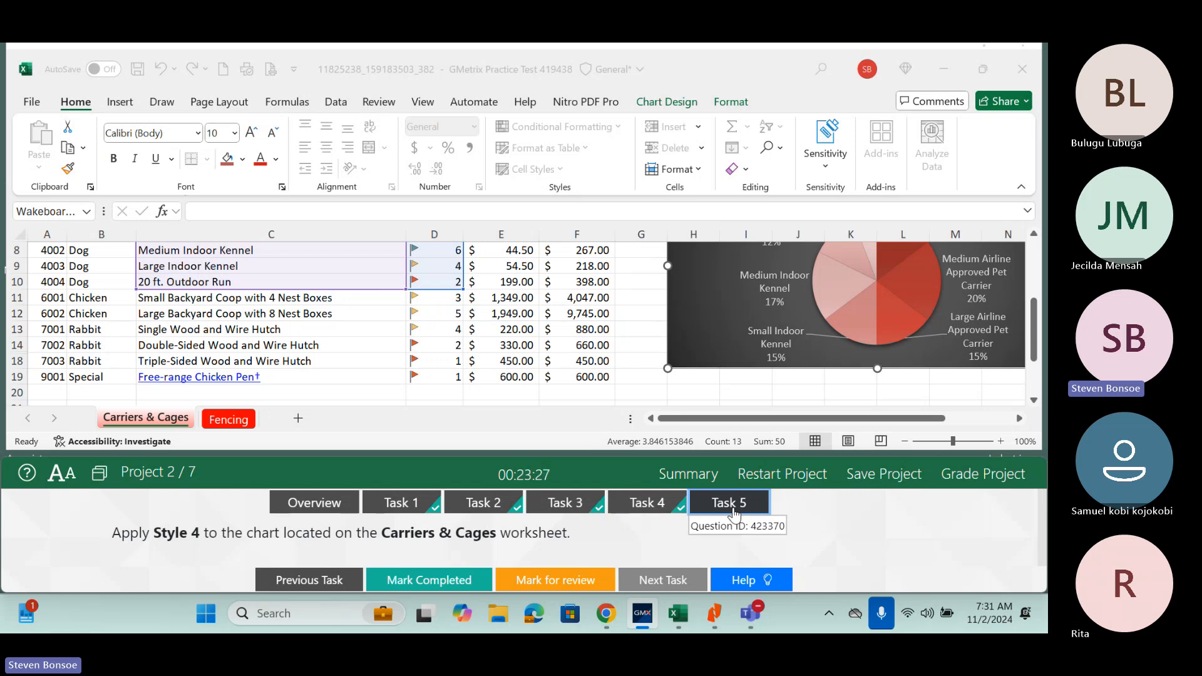
pyautogui.click(717, 364)
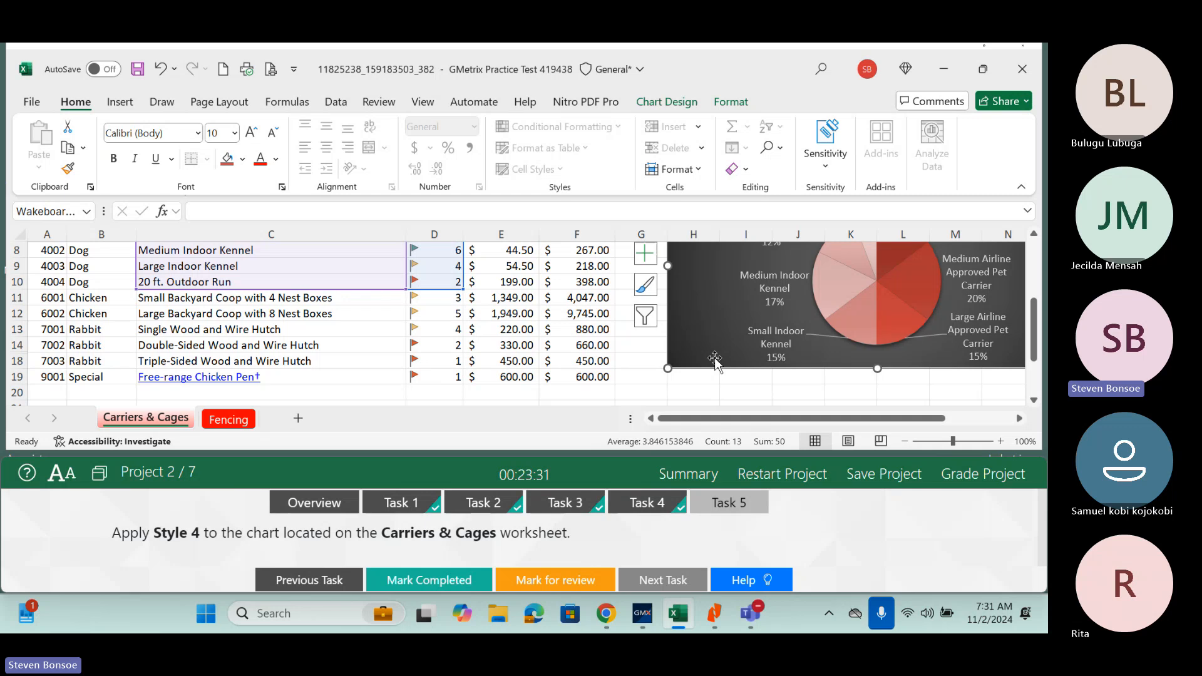
pyautogui.click(670, 103)
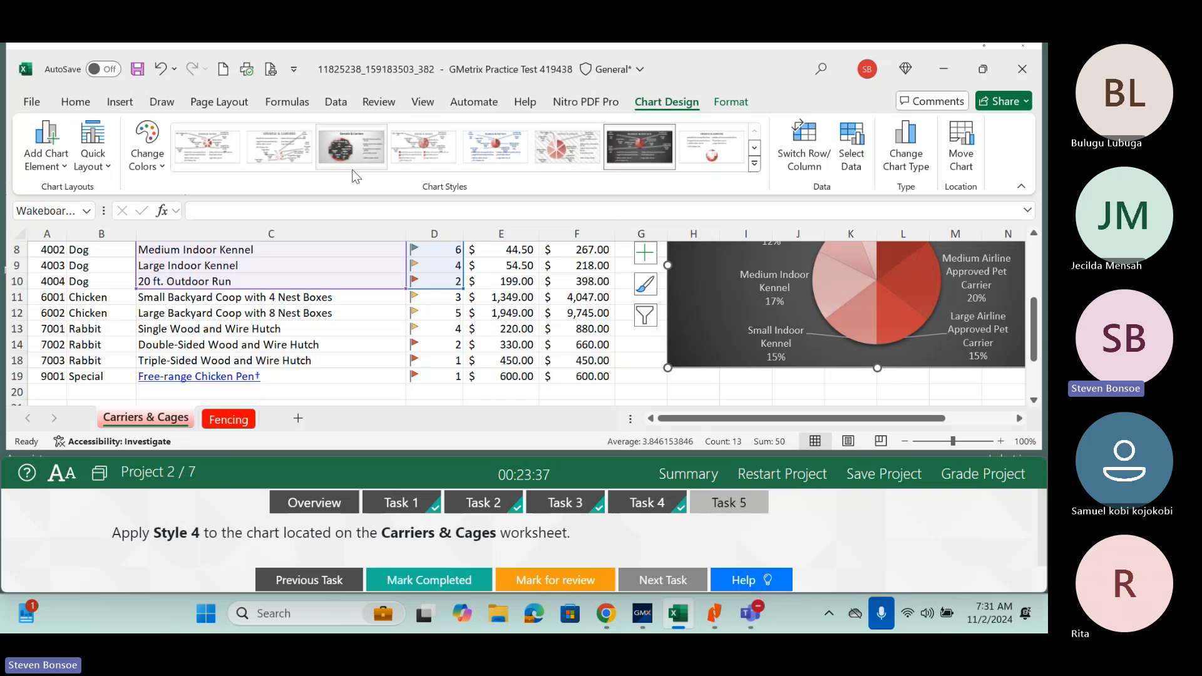
pyautogui.click(755, 166)
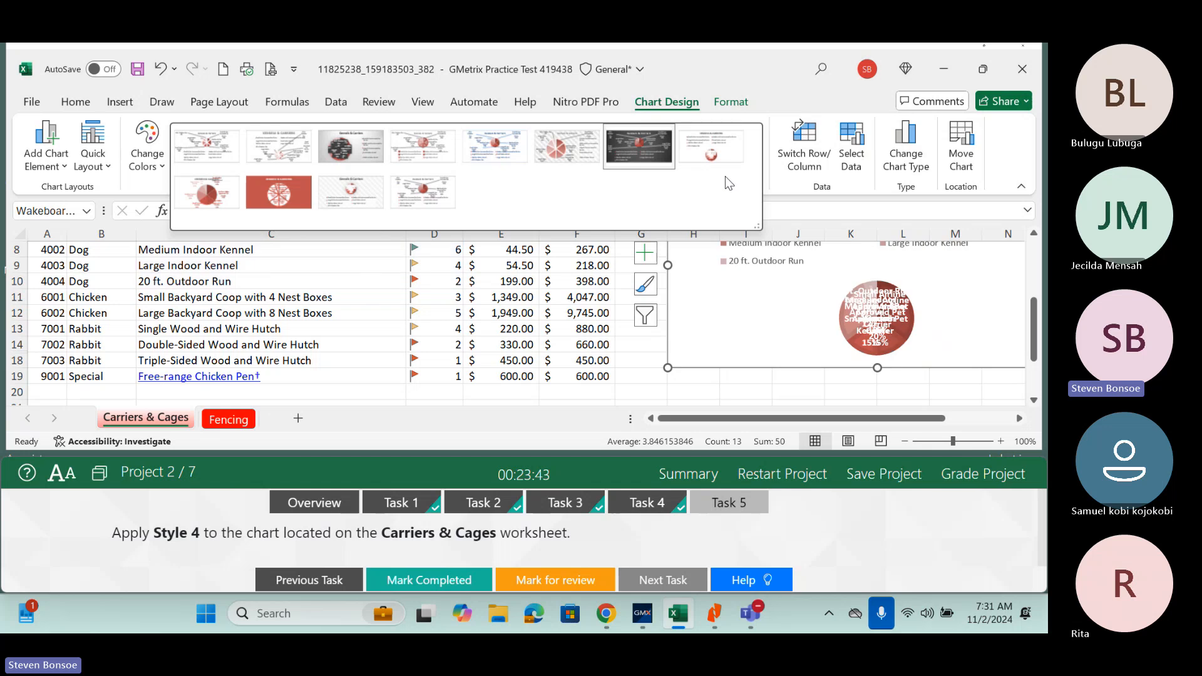
pyautogui.click(430, 156)
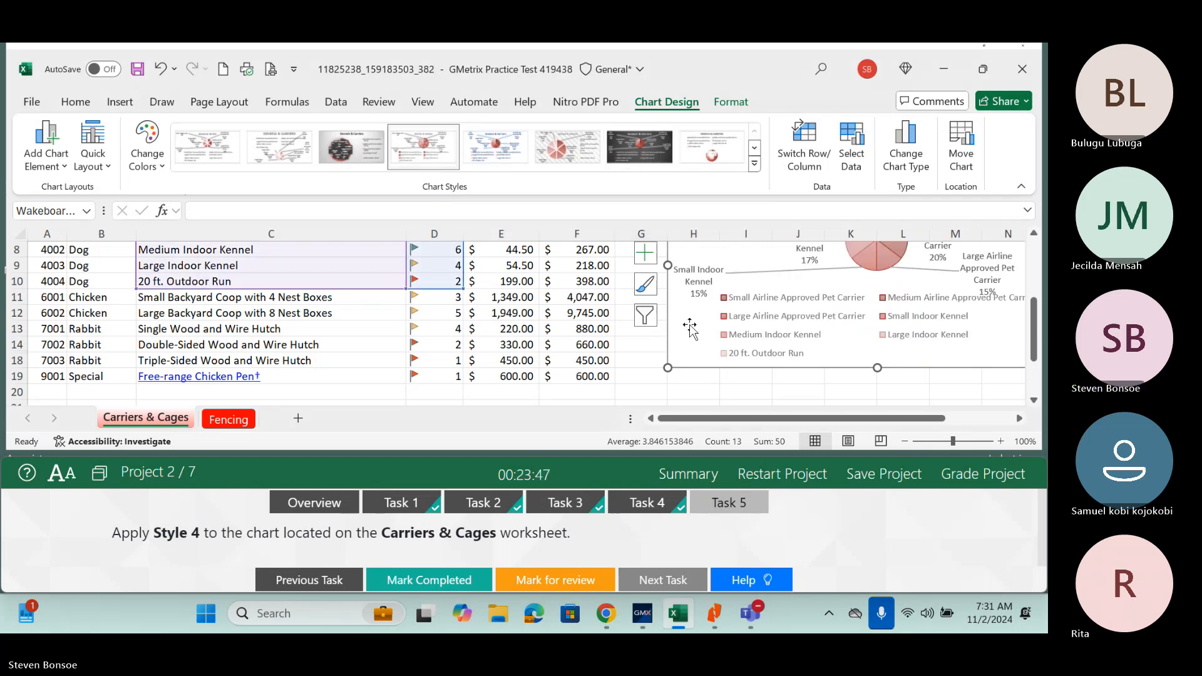
pyautogui.click(463, 581)
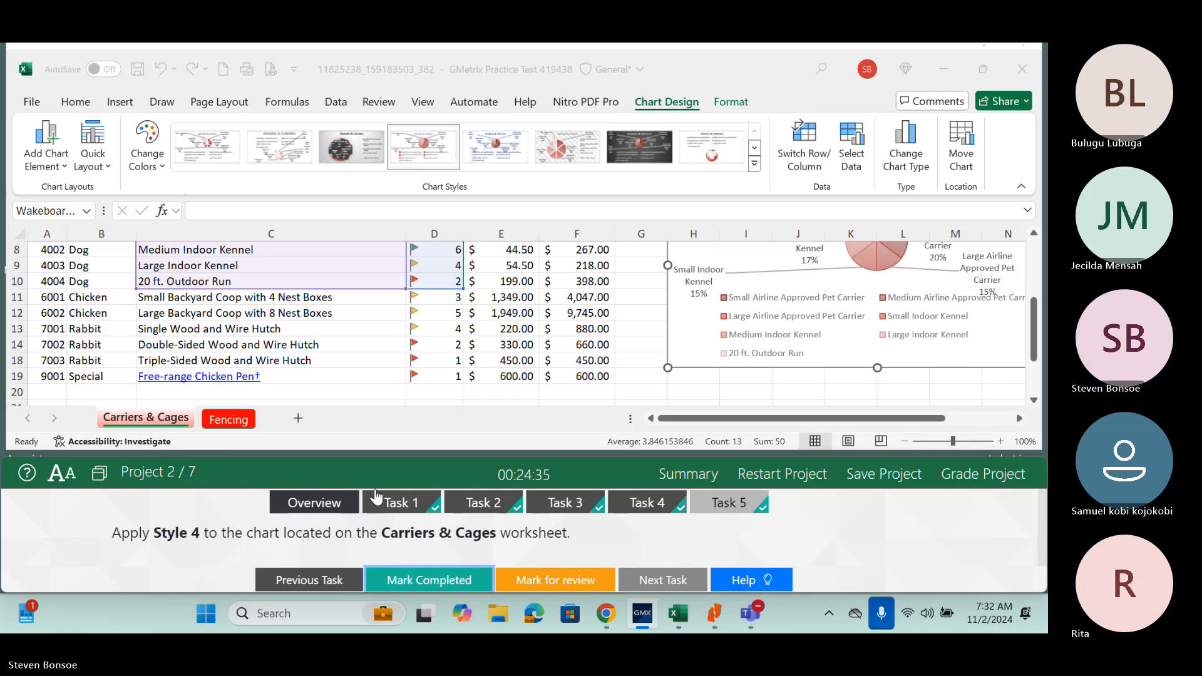
# Check the test summary, grade Project 2, and continue to Project 3.
pyautogui.click(703, 482)
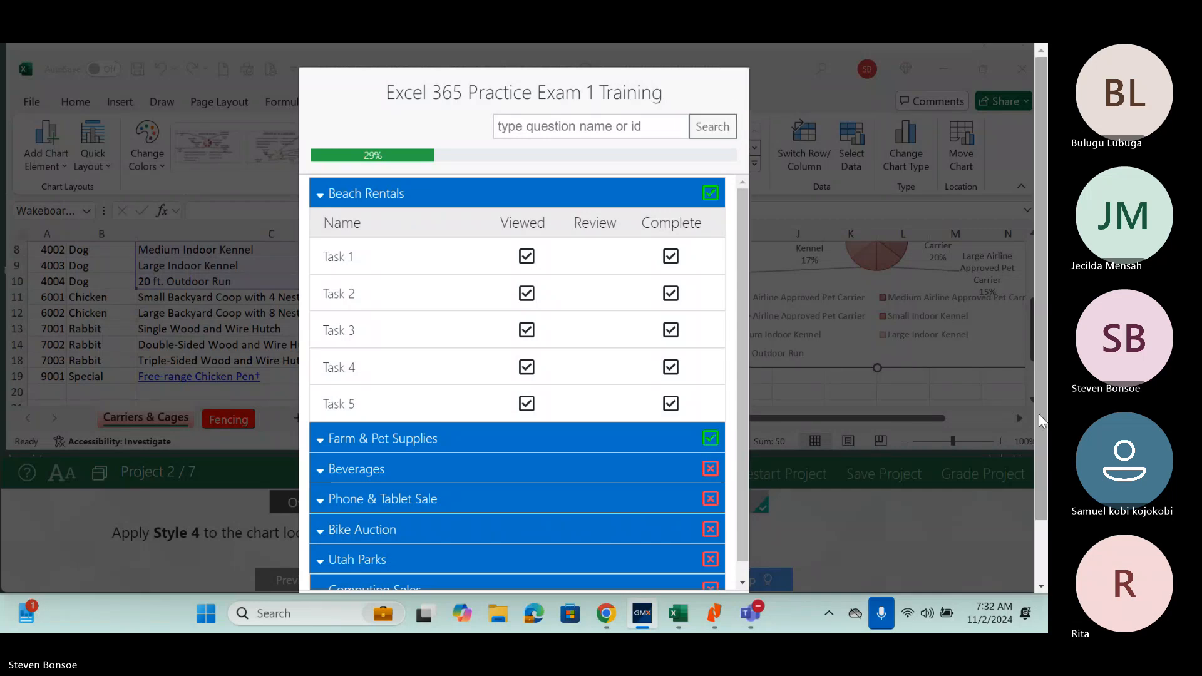
pyautogui.scroll(-2, 1038, 413)
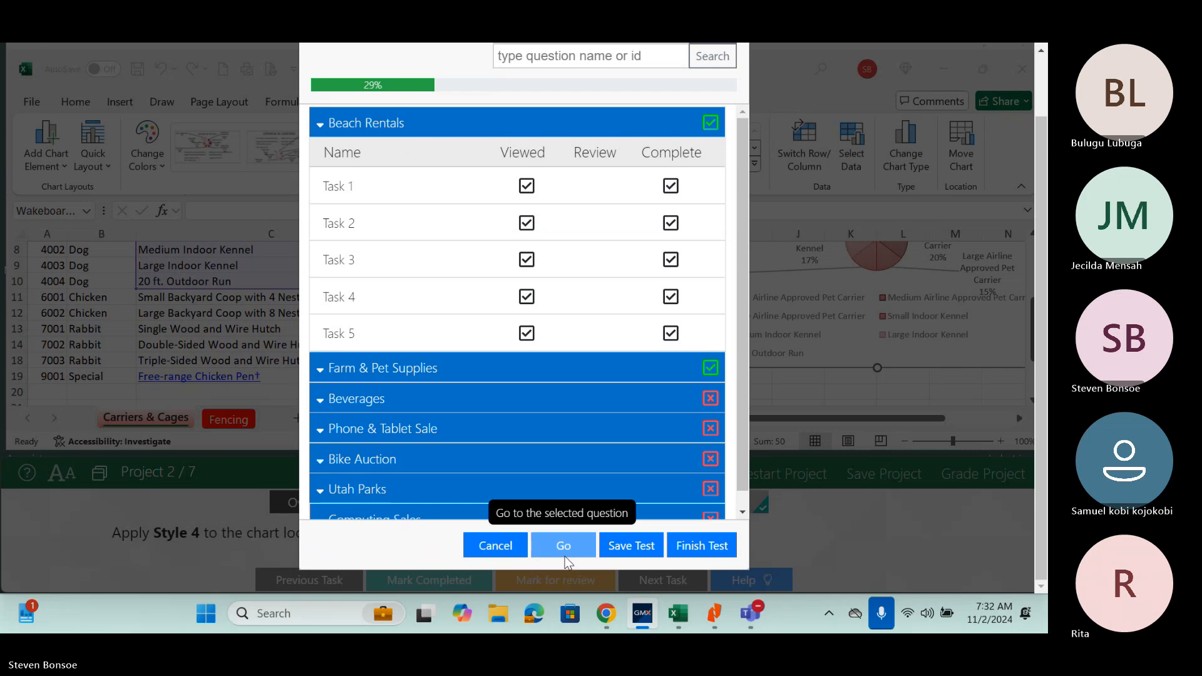
pyautogui.click(492, 547)
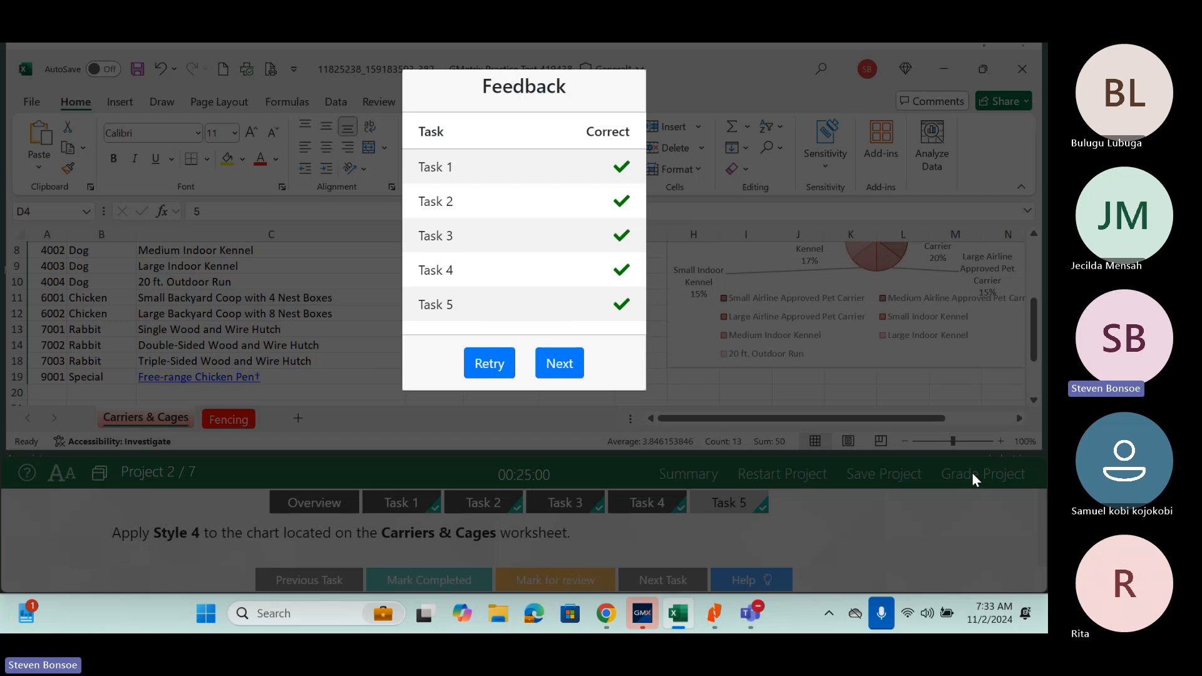
pyautogui.click(552, 362)
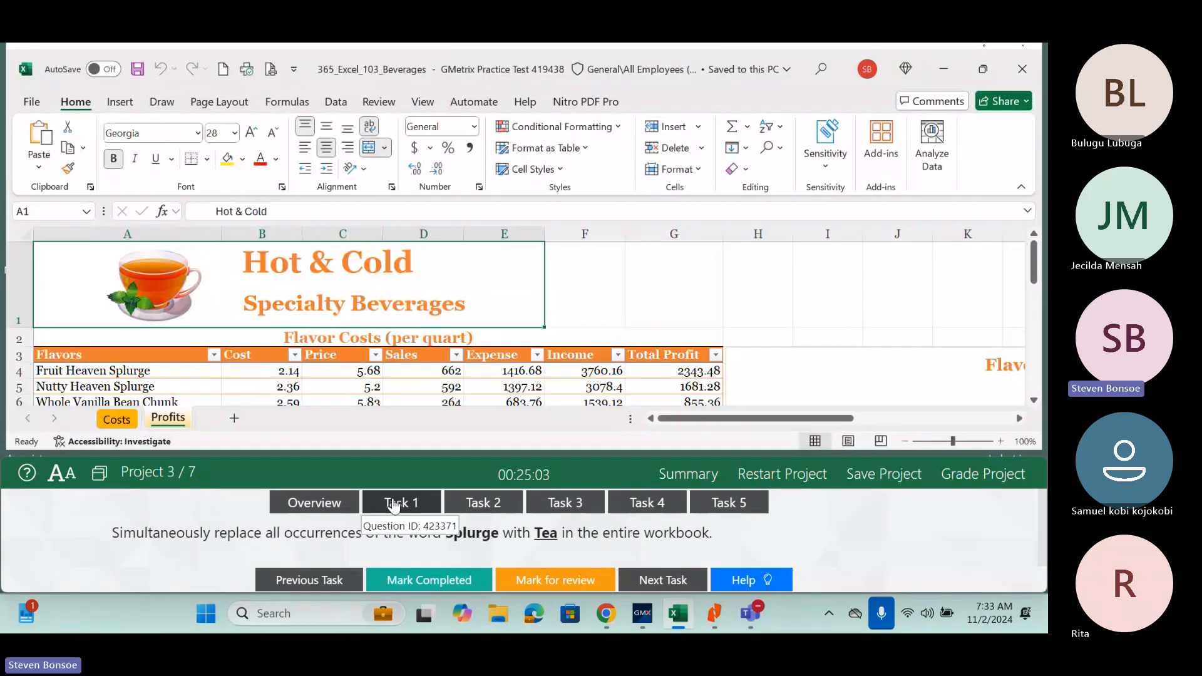
# Open Task 1 of Project 3 and set up Find and Replace to find Splurge and replace it with Tea.
pyautogui.click(394, 505)
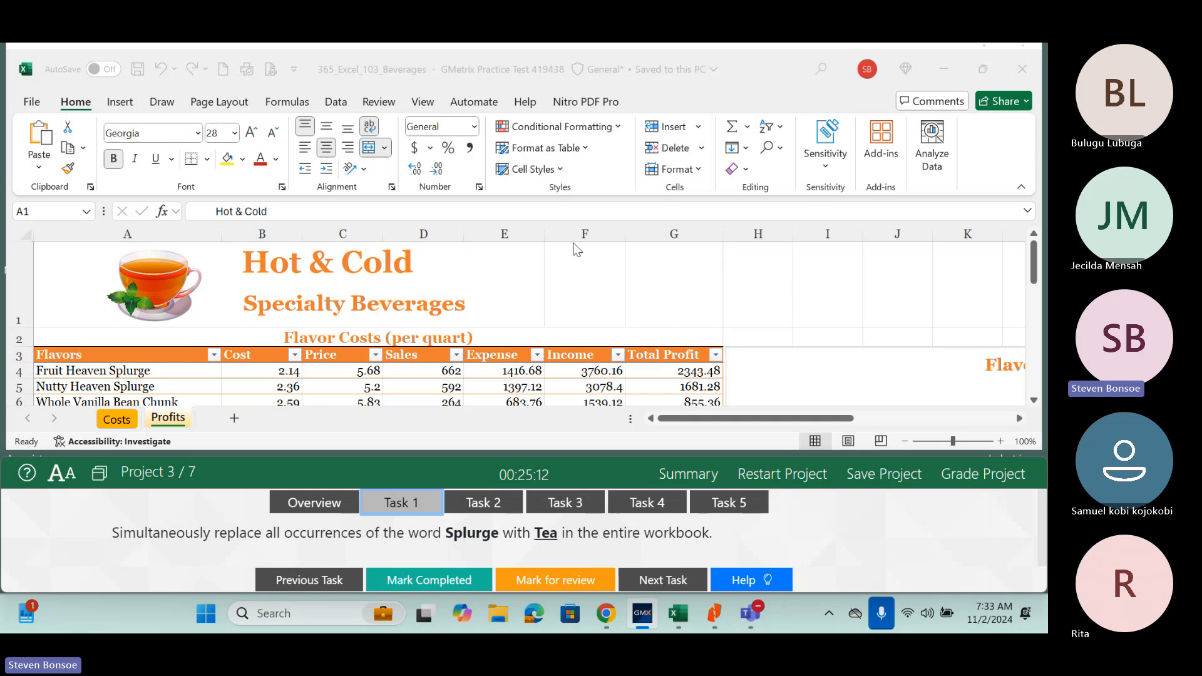
pyautogui.click(781, 150)
pyautogui.click(781, 150)
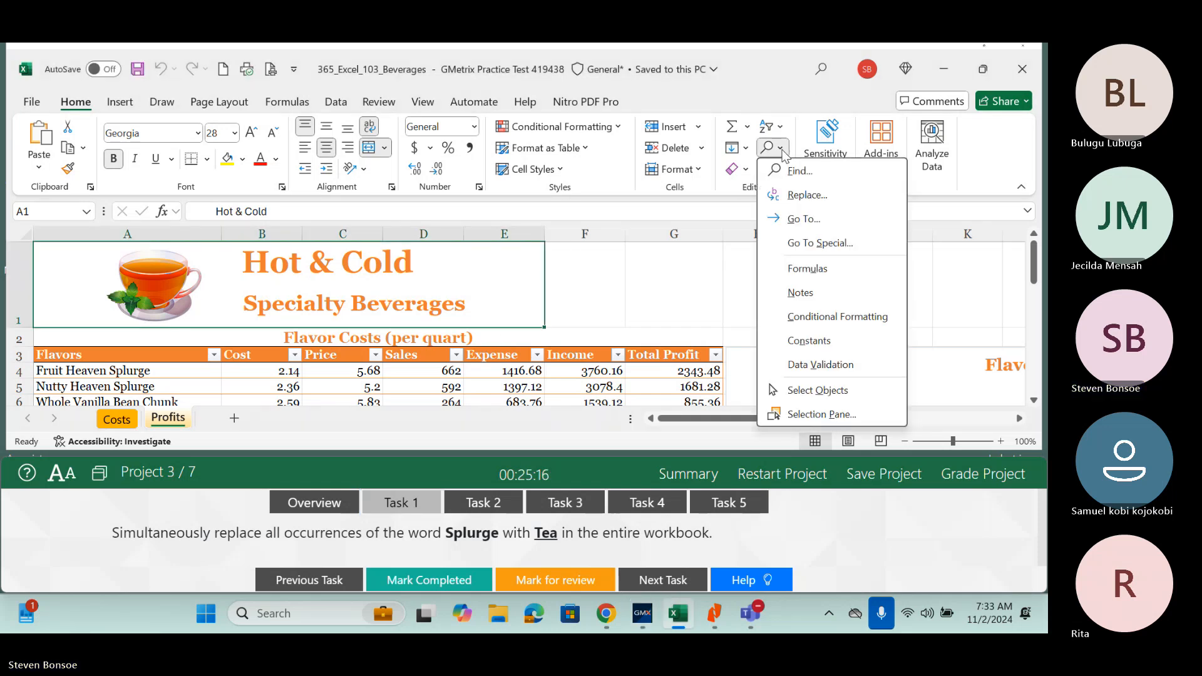
pyautogui.click(808, 195)
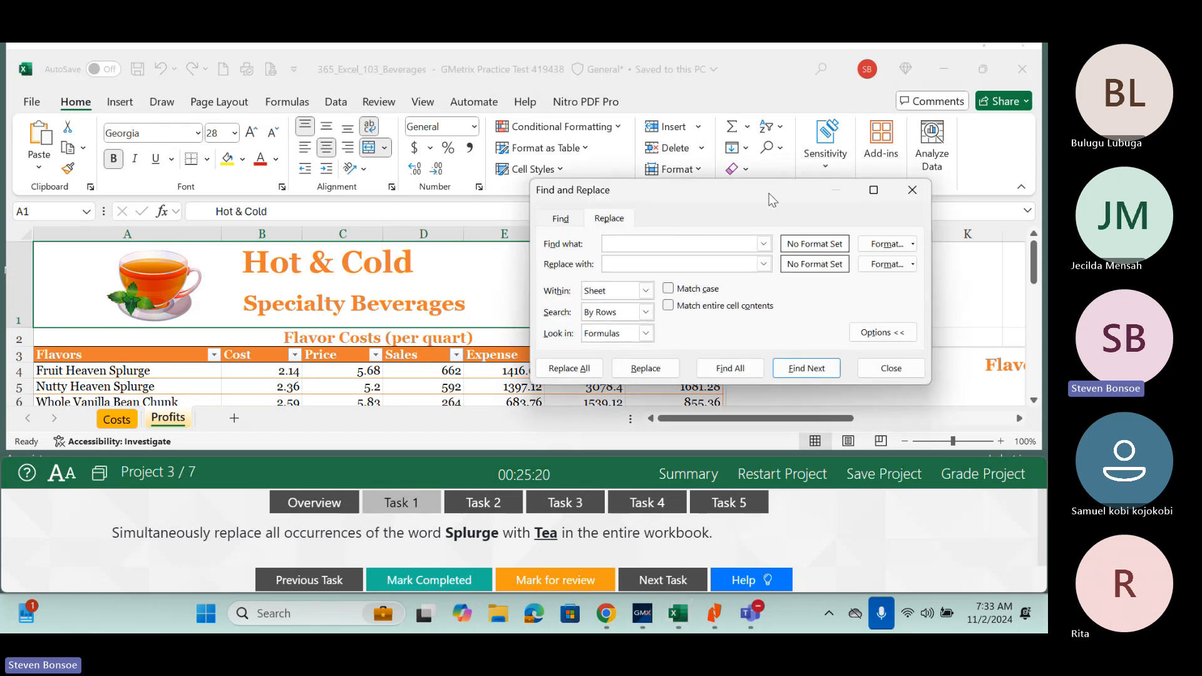
pyautogui.moveTo(768, 194); pyautogui.dragTo(801, 122)
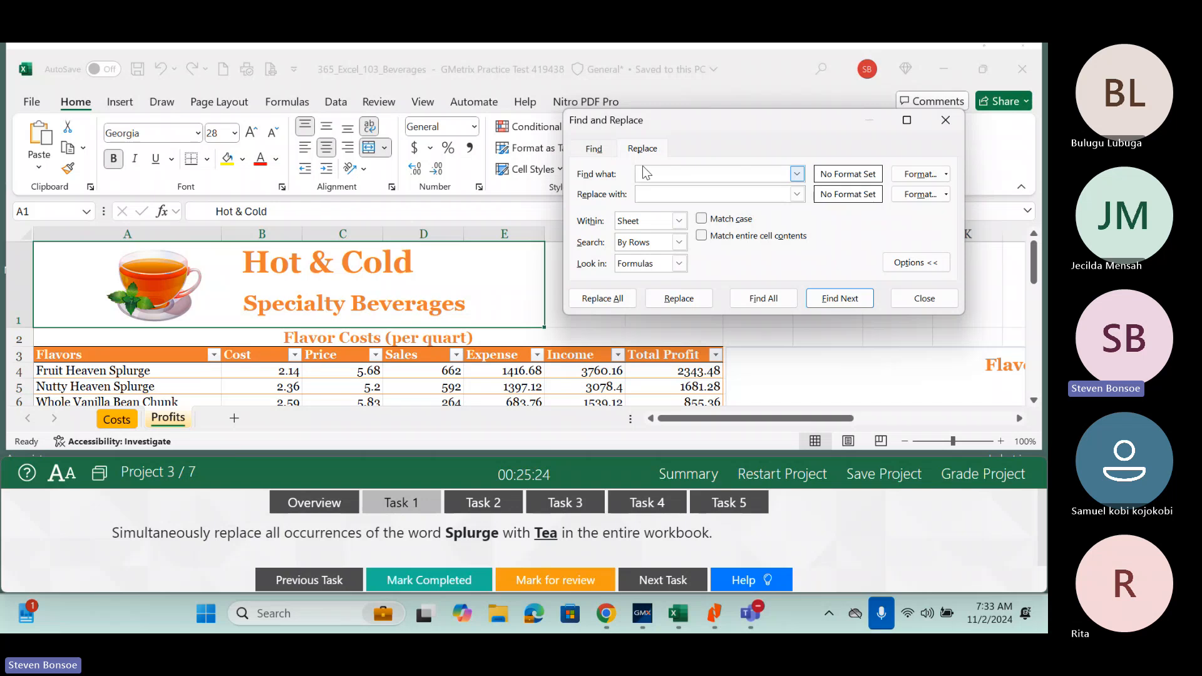
pyautogui.write('Splurge')
pyautogui.click(662, 191)
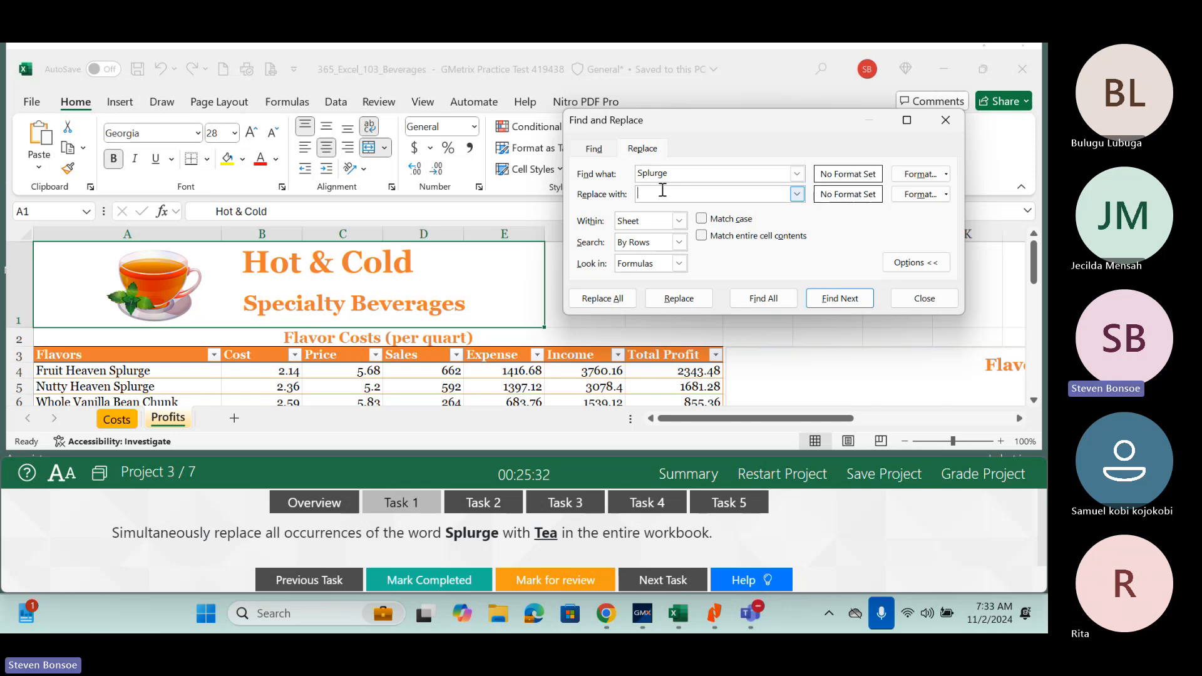
pyautogui.write('Tea')
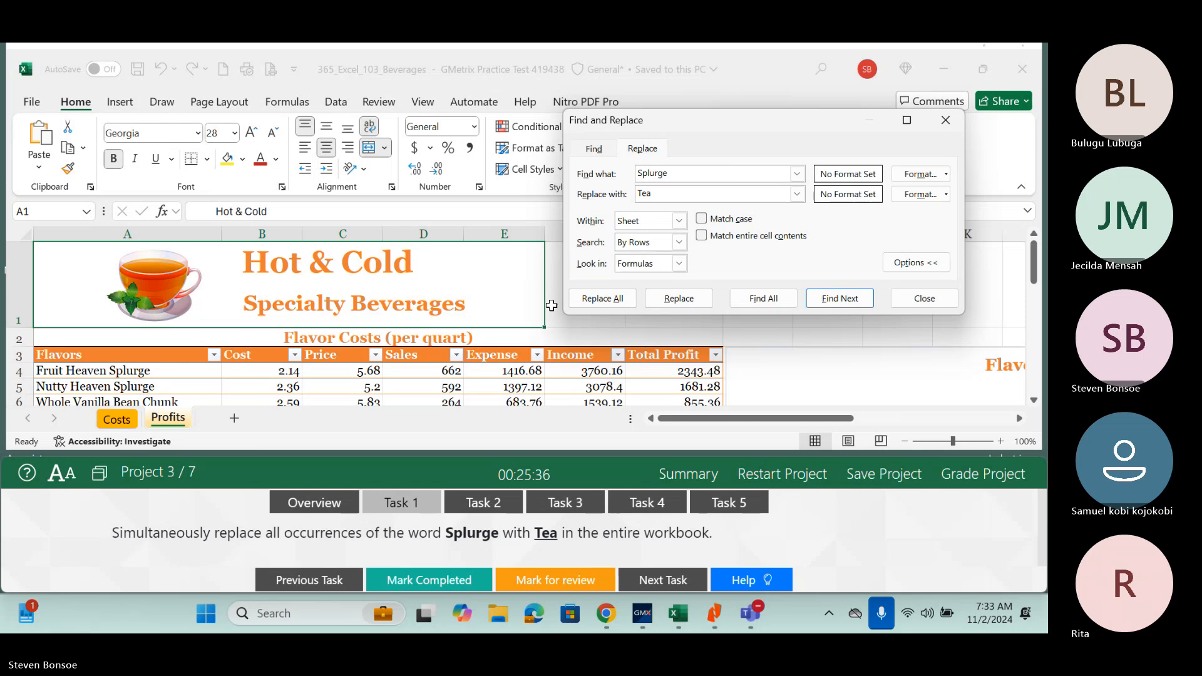
# Set the replacement scope to Workbook, replace all occurrences of Splurge with Tea, and close the dialog.
pyautogui.click(680, 222)
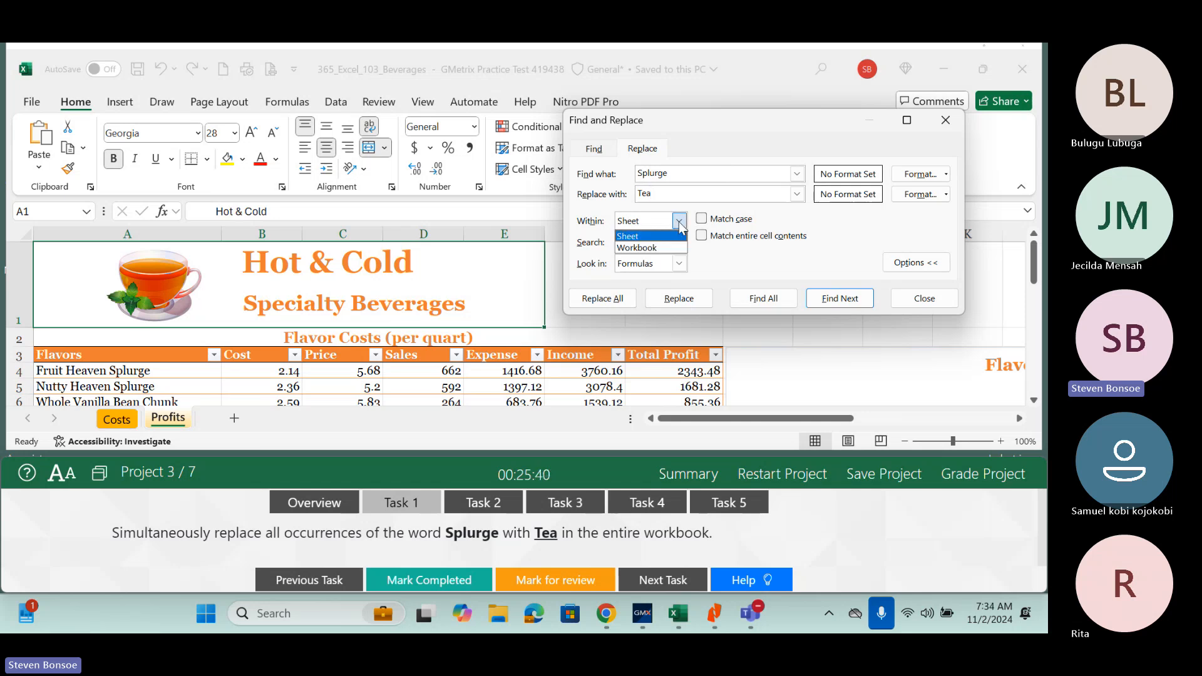
pyautogui.click(670, 248)
pyautogui.click(679, 242)
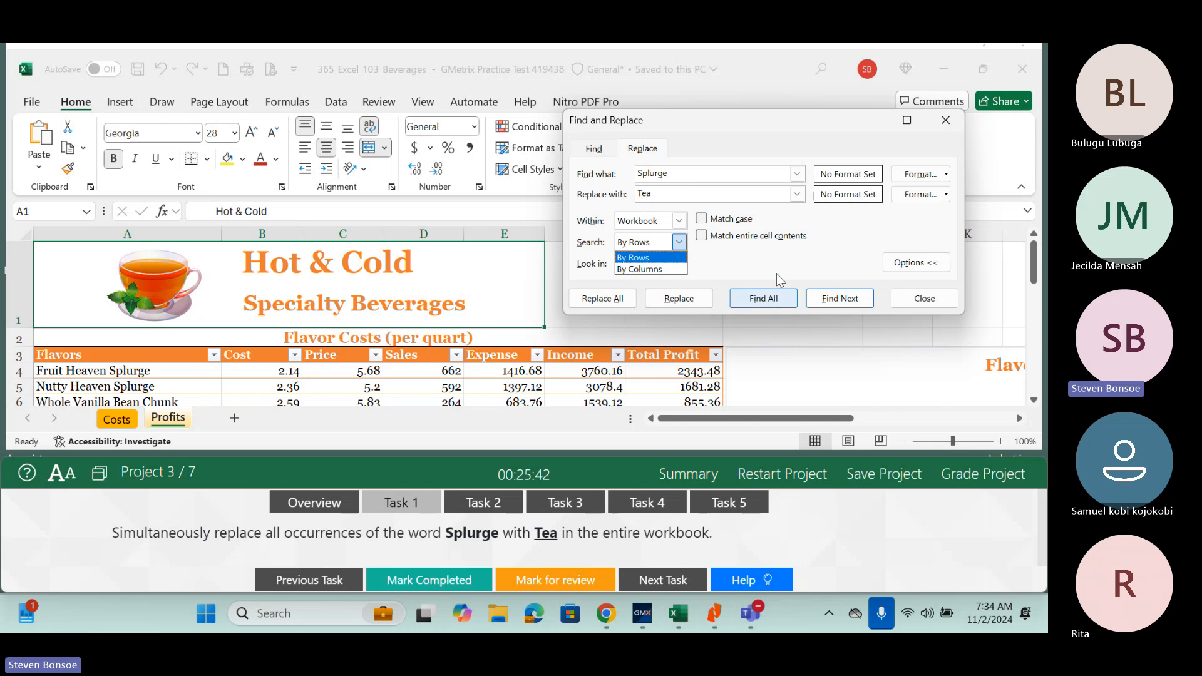
pyautogui.click(805, 243)
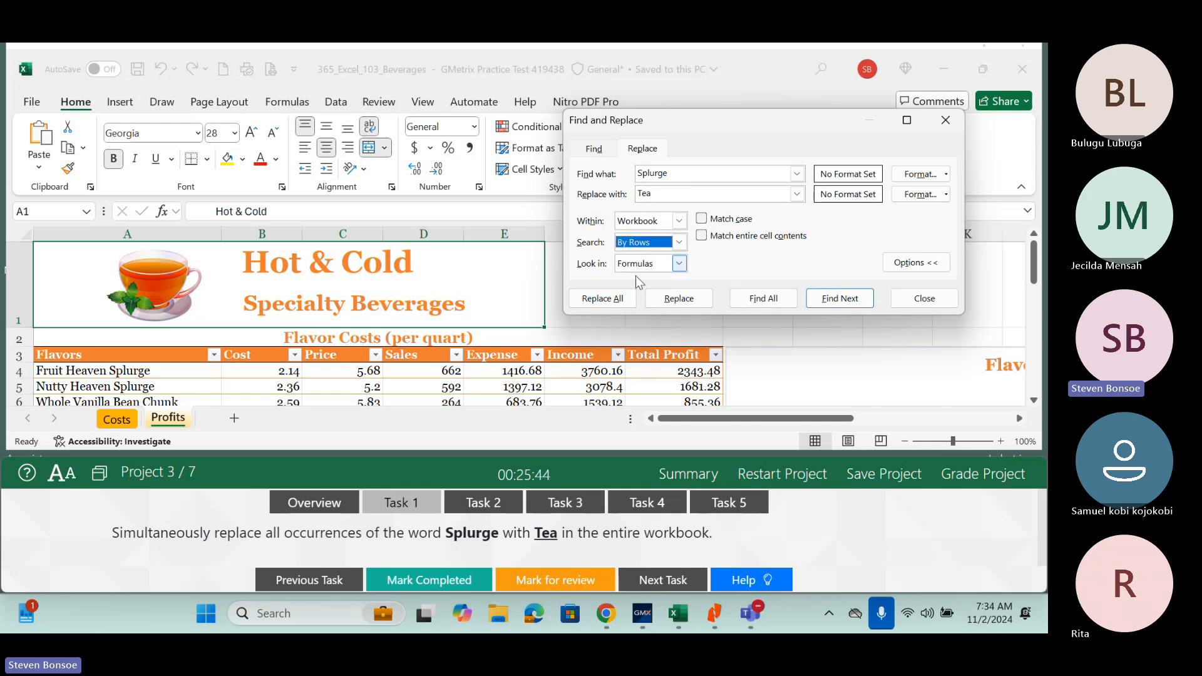
pyautogui.click(586, 305)
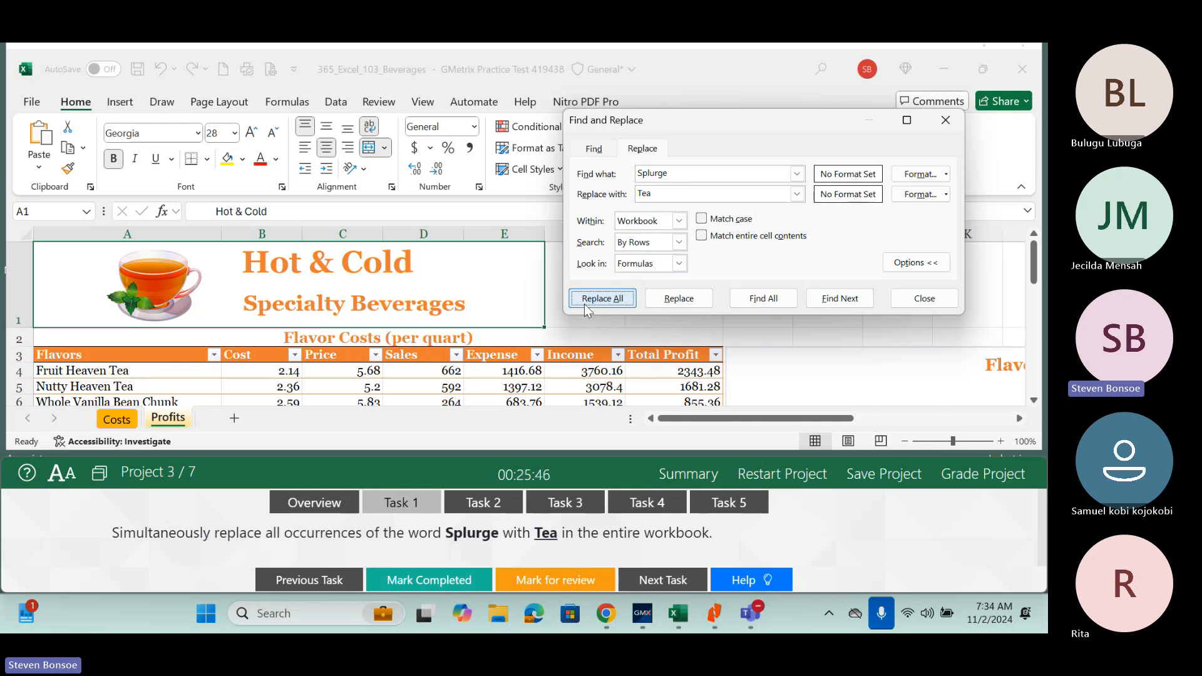
pyautogui.click(924, 298)
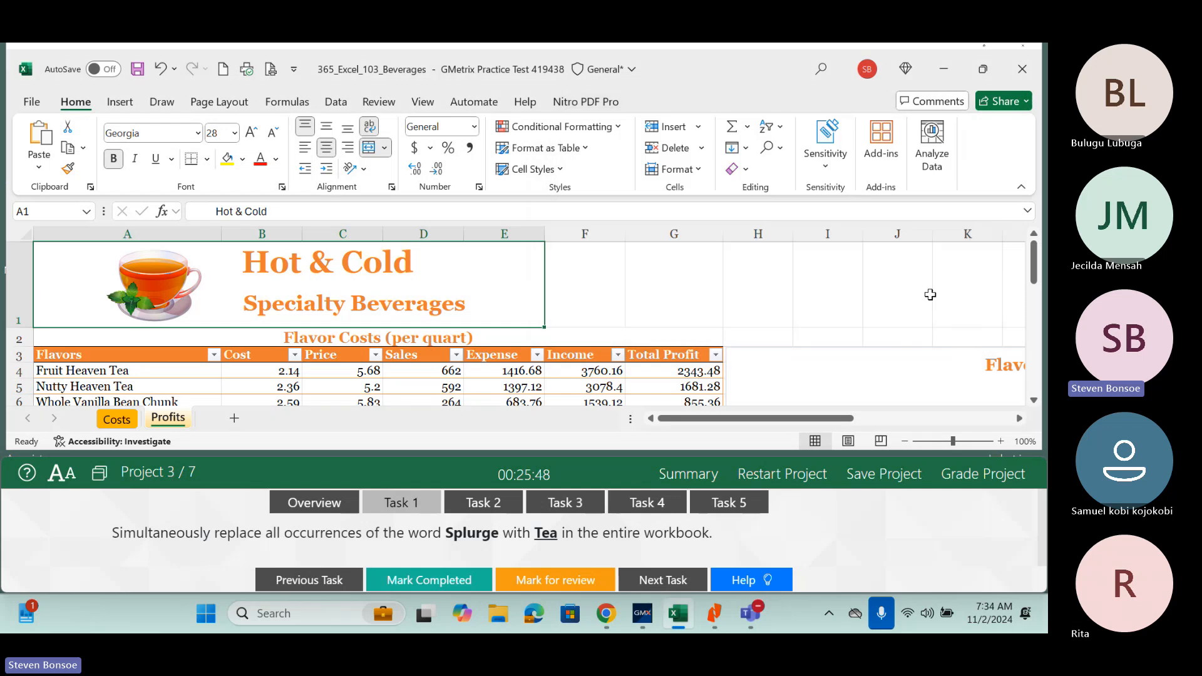
# Mark Task 1 as completed, open Task 2, and switch to the Costs worksheet.
pyautogui.click(440, 578)
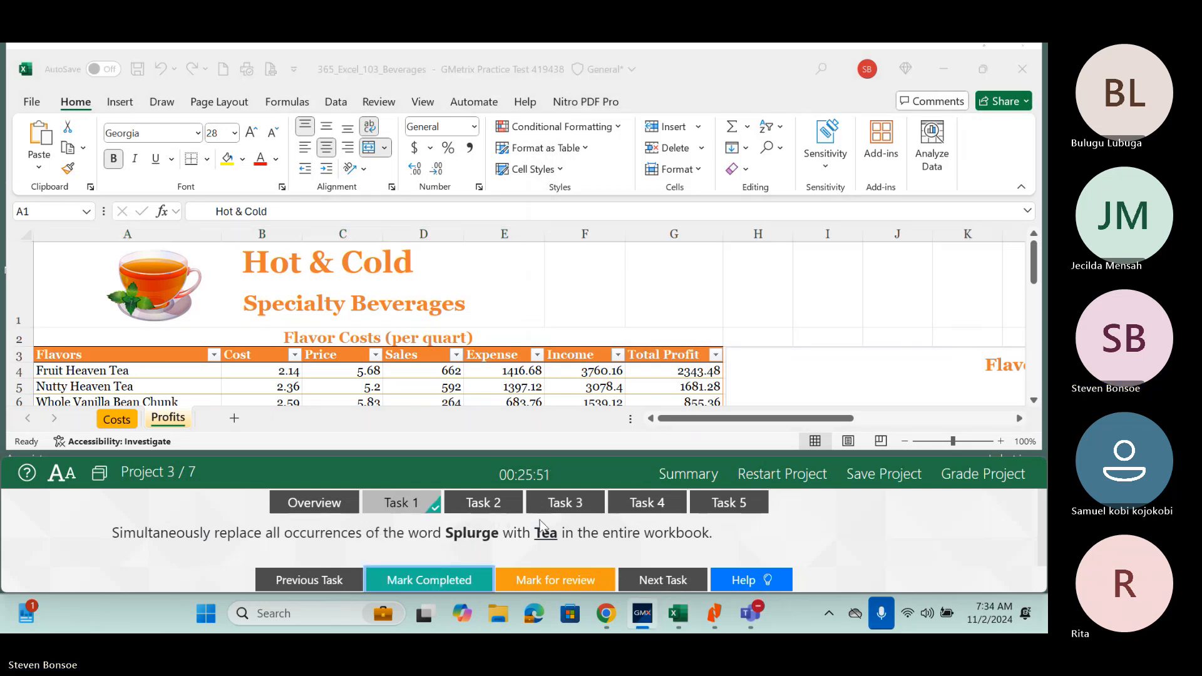
pyautogui.click(492, 503)
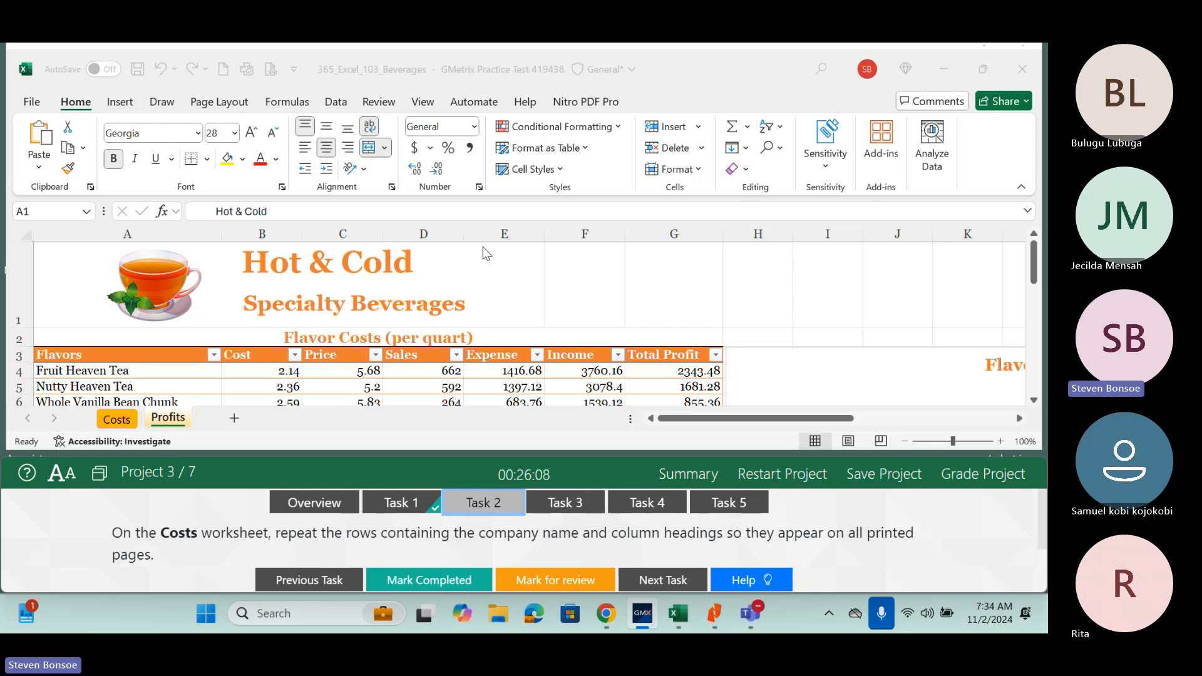
pyautogui.click(108, 424)
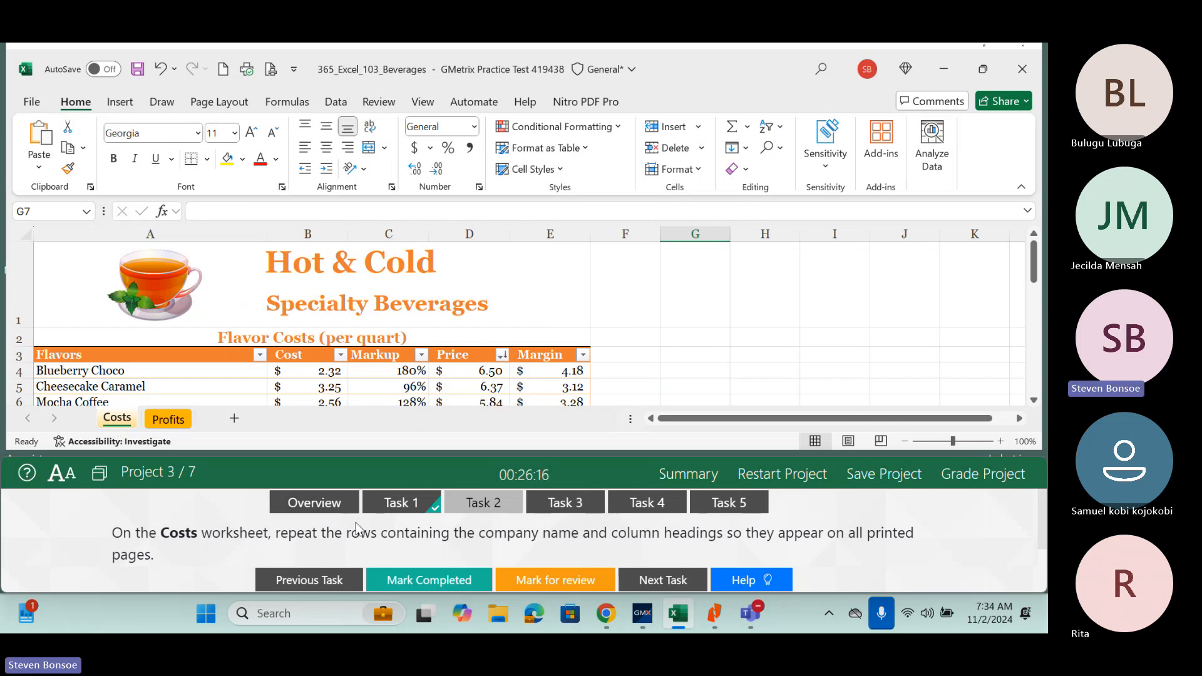
# Set rows 1 through 3 as print titles repeating on every page of the Costs worksheet and mark Task 2 as completed.
pyautogui.click(219, 101)
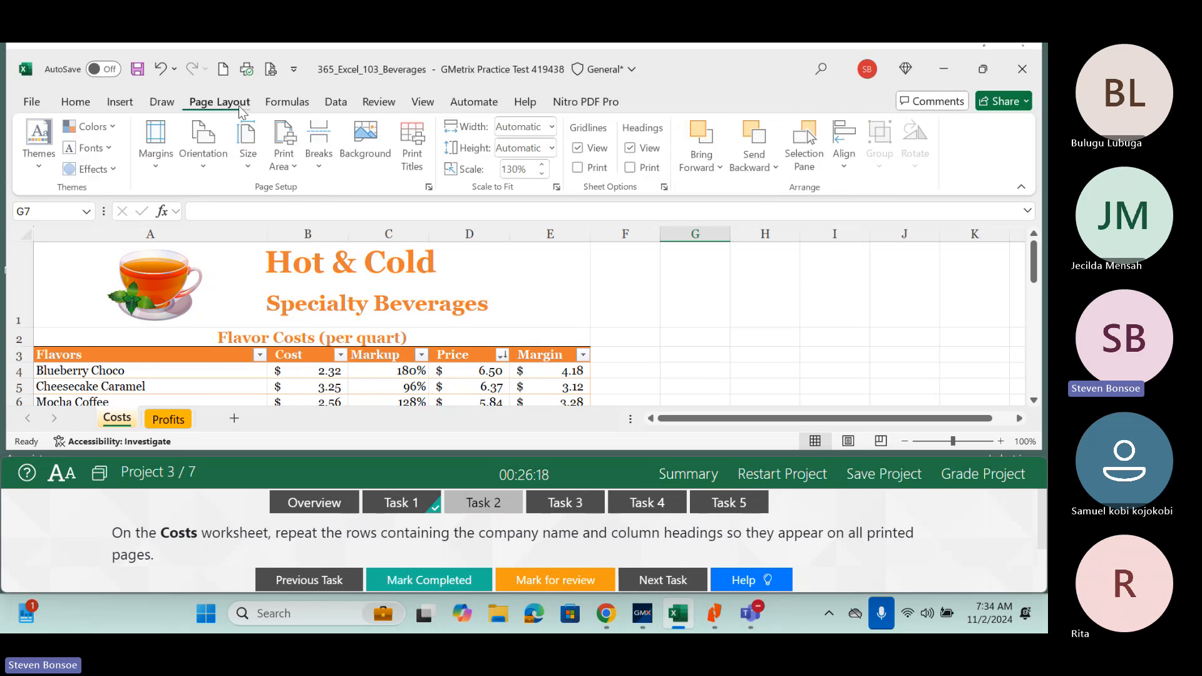
pyautogui.click(418, 155)
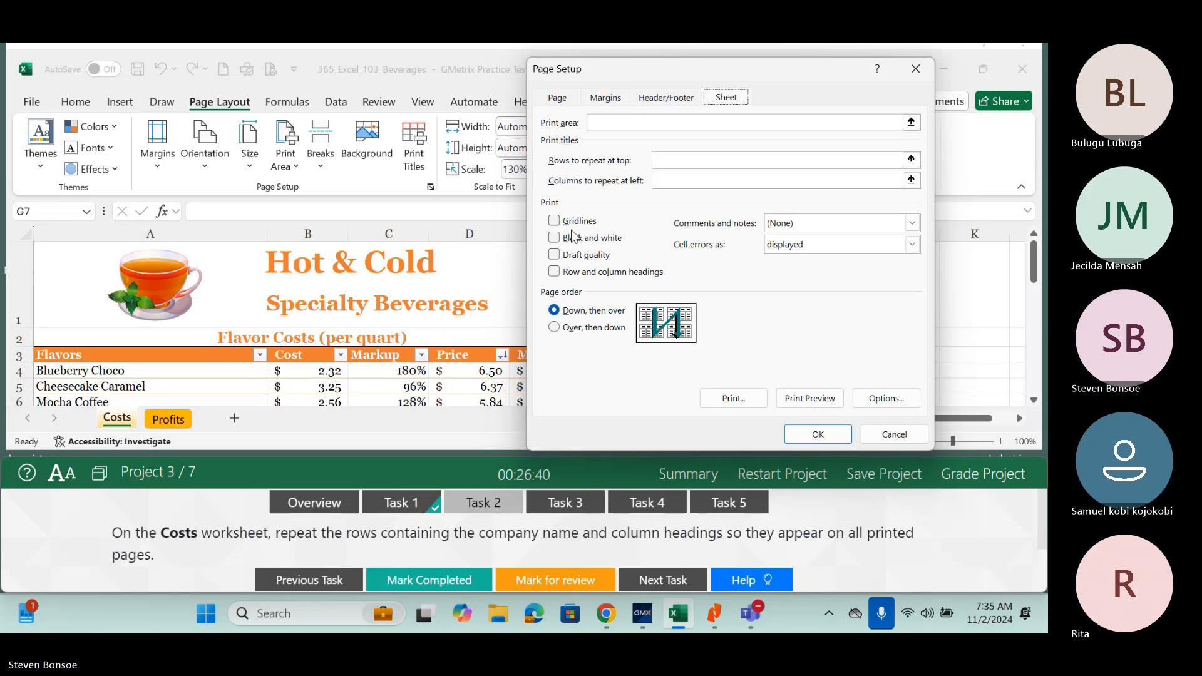
pyautogui.click(906, 160)
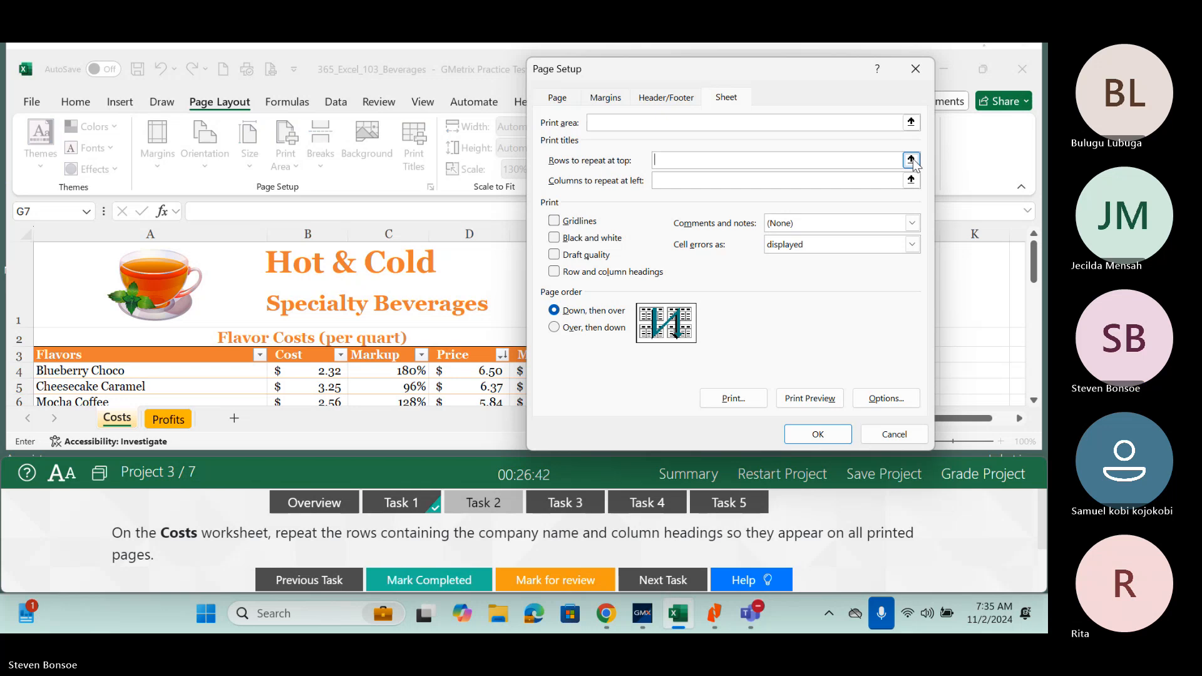
pyautogui.click(911, 160)
pyautogui.click(34, 321)
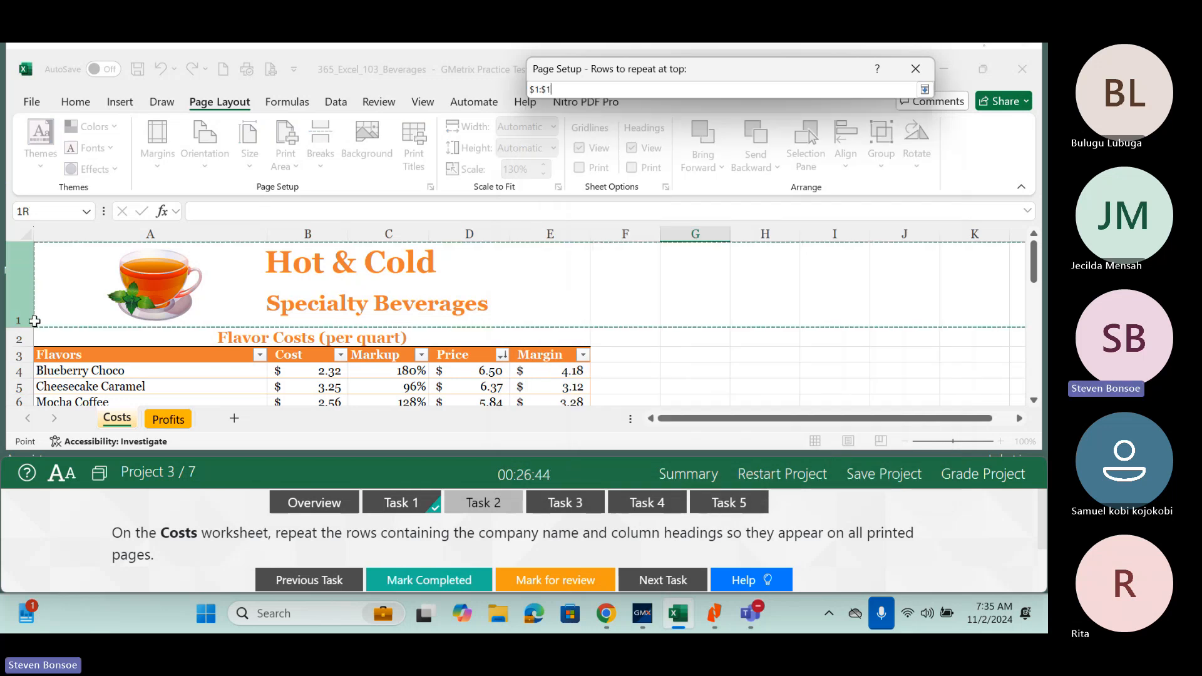
pyautogui.moveTo(34, 321); pyautogui.dragTo(31, 357)
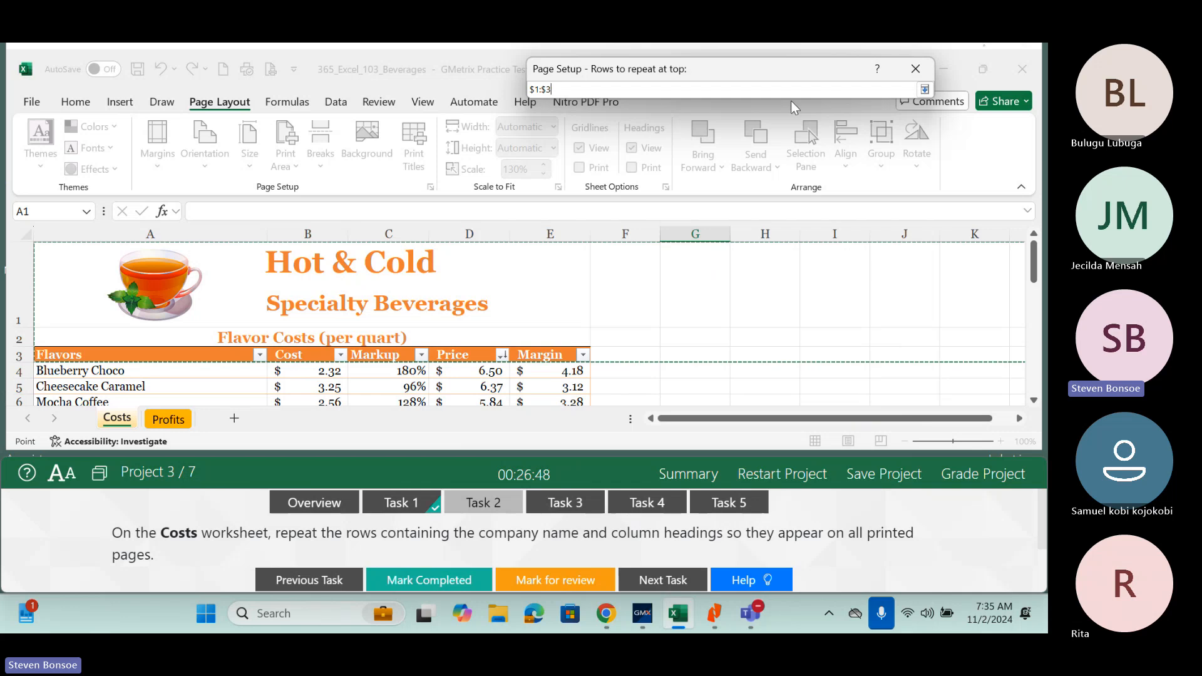
pyautogui.click(924, 89)
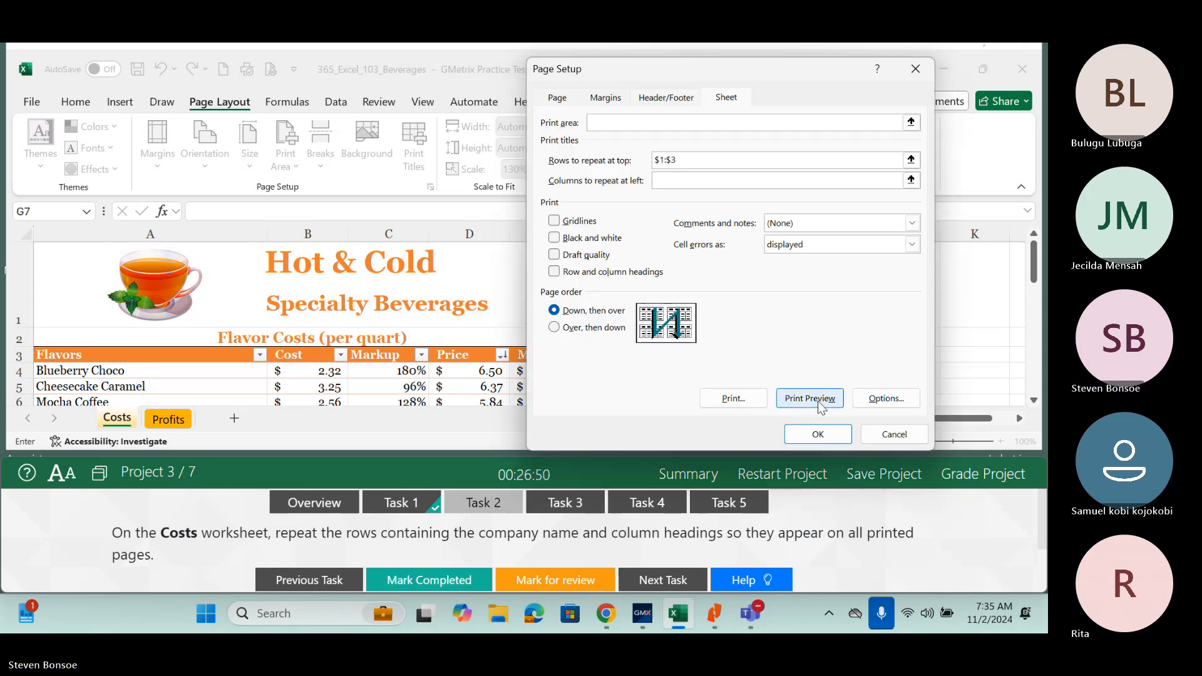
pyautogui.click(807, 441)
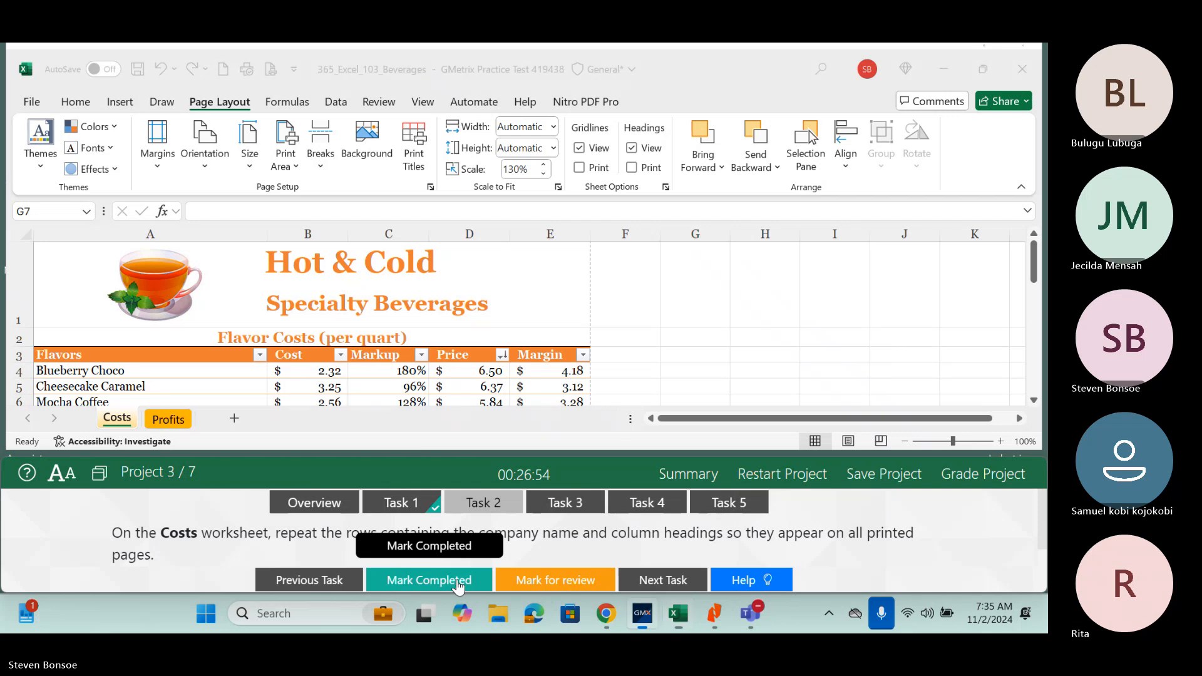
pyautogui.click(457, 583)
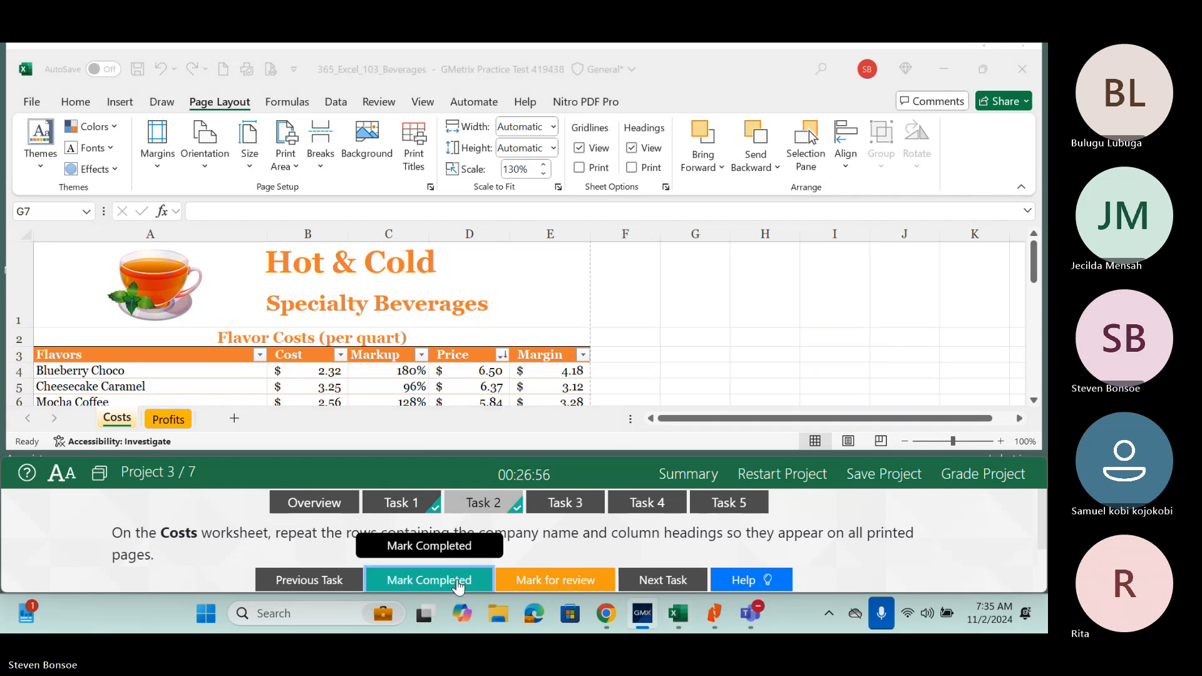
# Open Task 3, apply the $ English (United States) accounting format to B4:G26 on the Profits worksheet, and mark the task as completed.
pyautogui.click(566, 503)
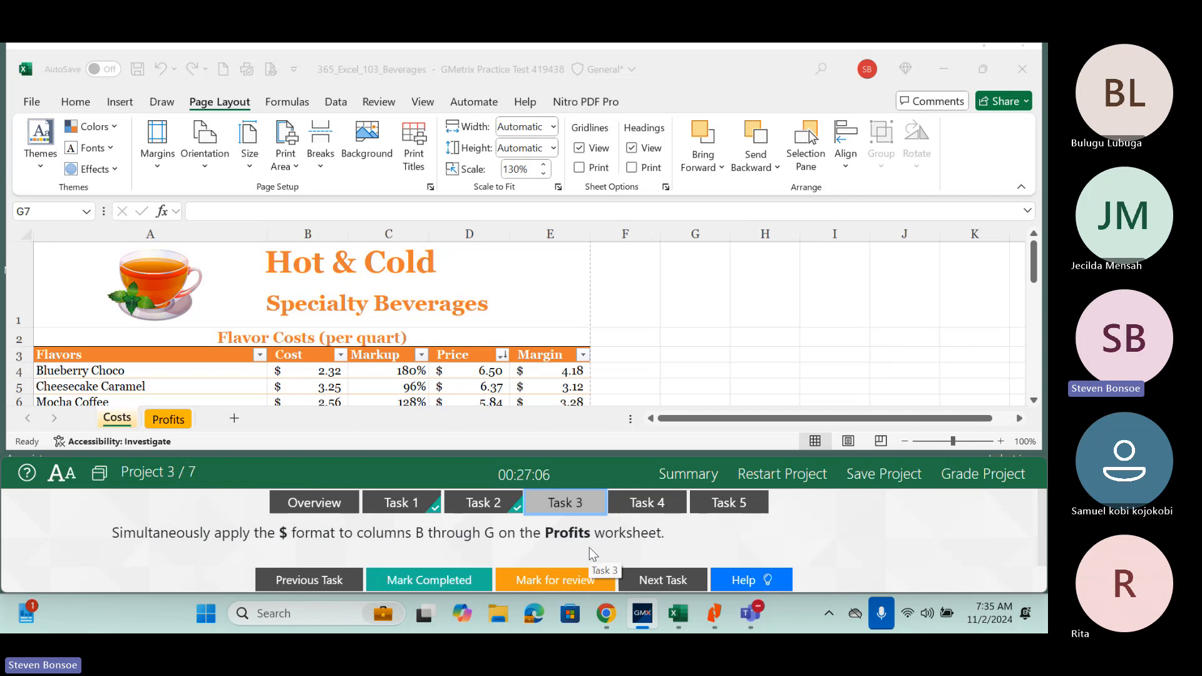
pyautogui.click(167, 419)
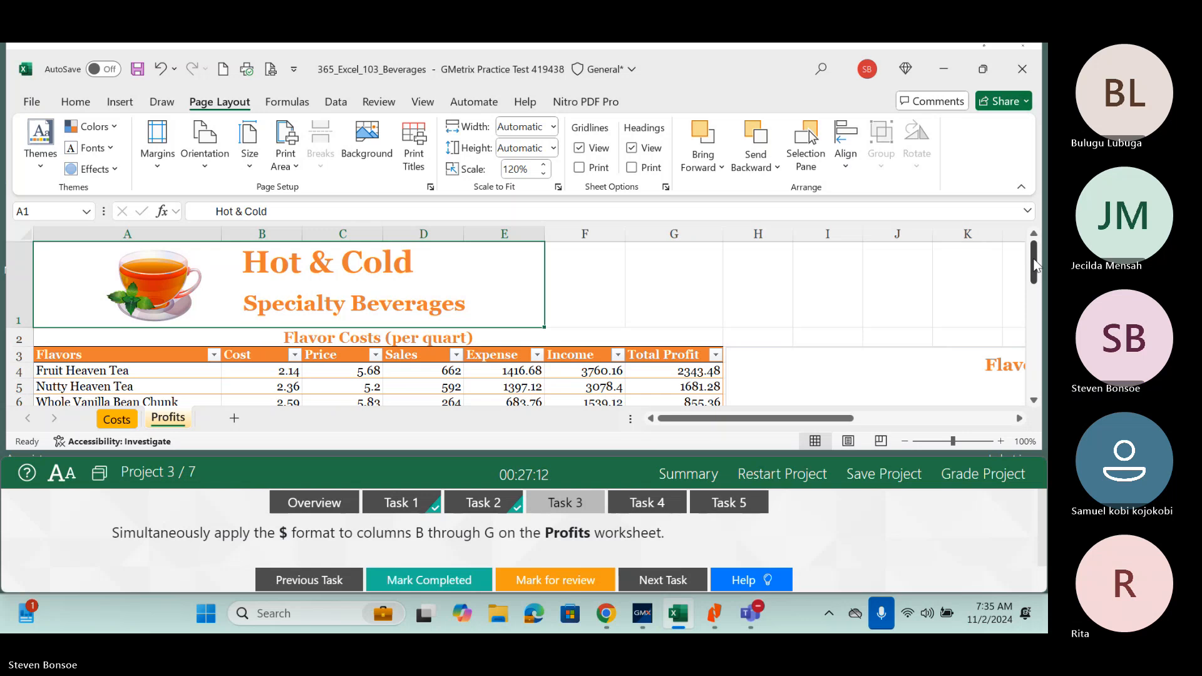
pyautogui.moveTo(1034, 266)
pyautogui.mouseDown()
pyautogui.moveTo(1039, 287)
pyautogui.moveTo(1039, 269)
pyautogui.mouseUp()
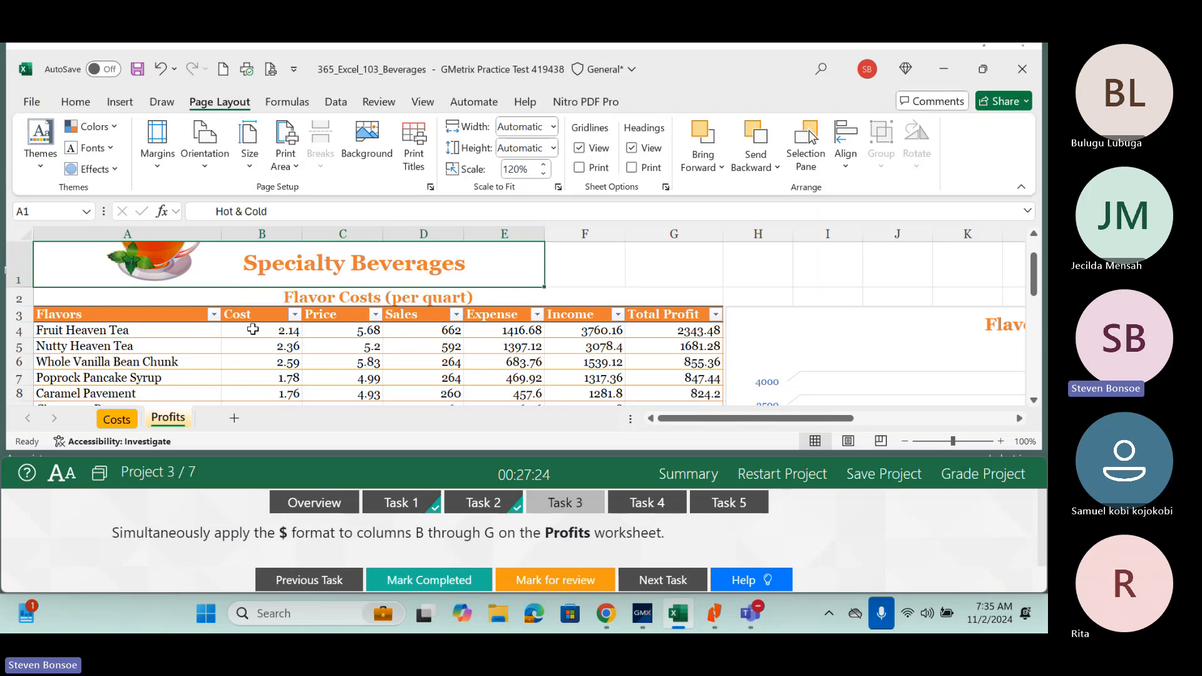
pyautogui.moveTo(252, 329); pyautogui.dragTo(704, 357)
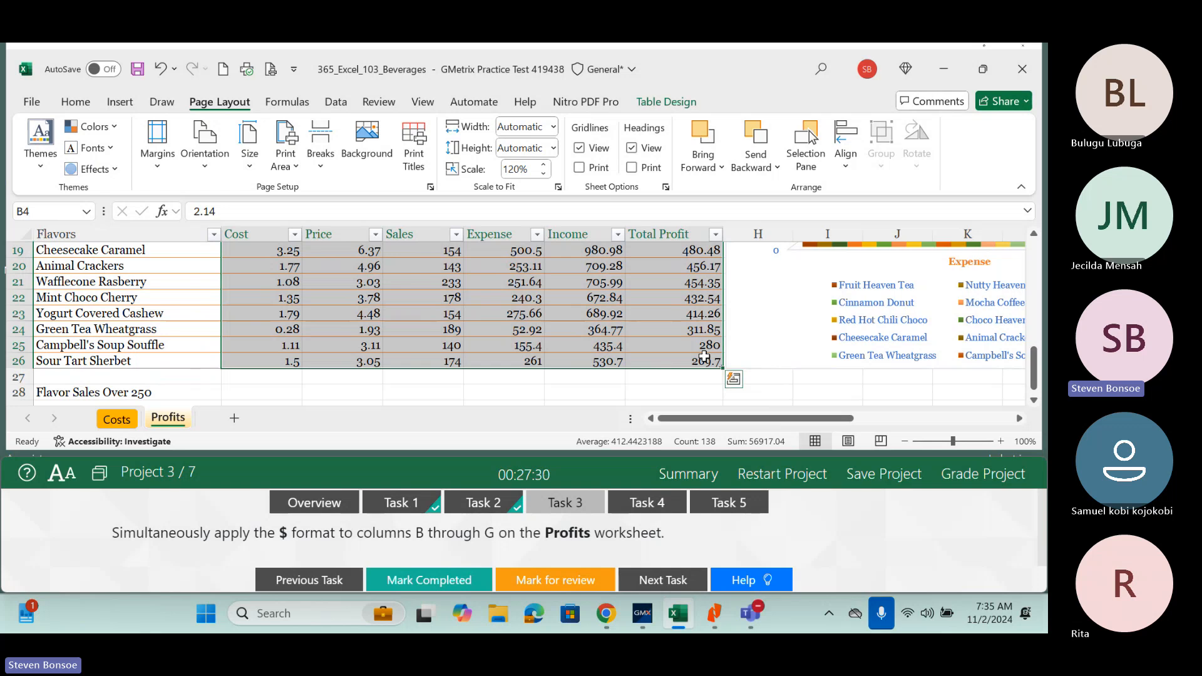
pyautogui.click(74, 107)
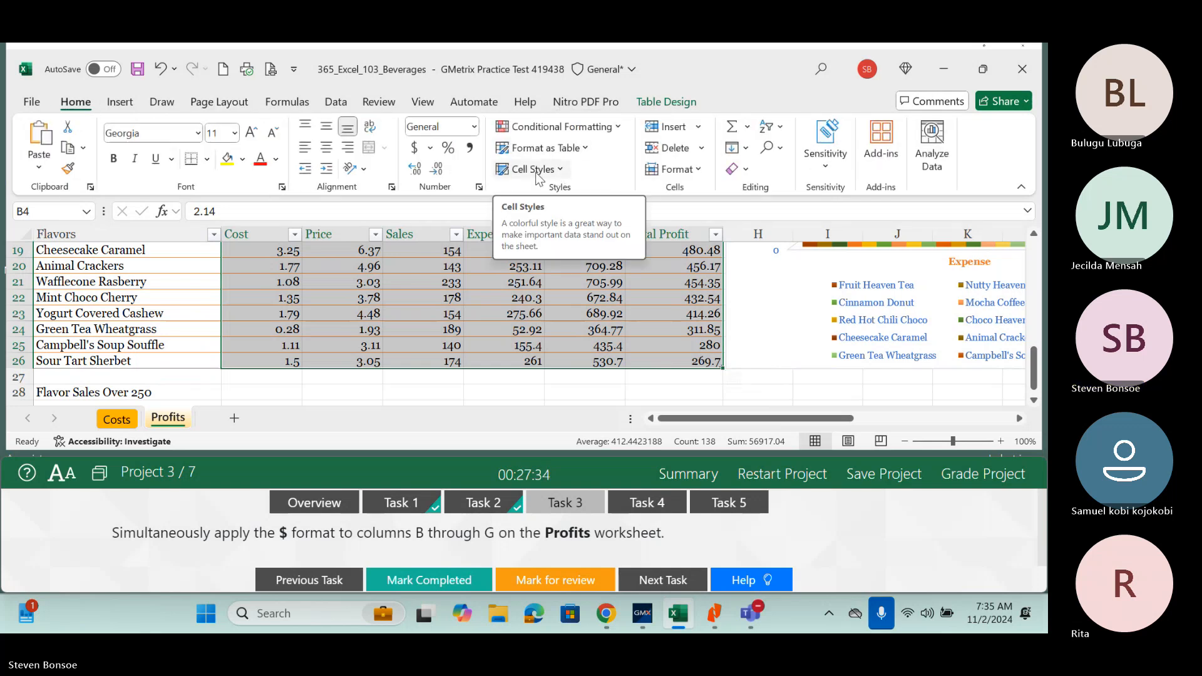
pyautogui.click(431, 148)
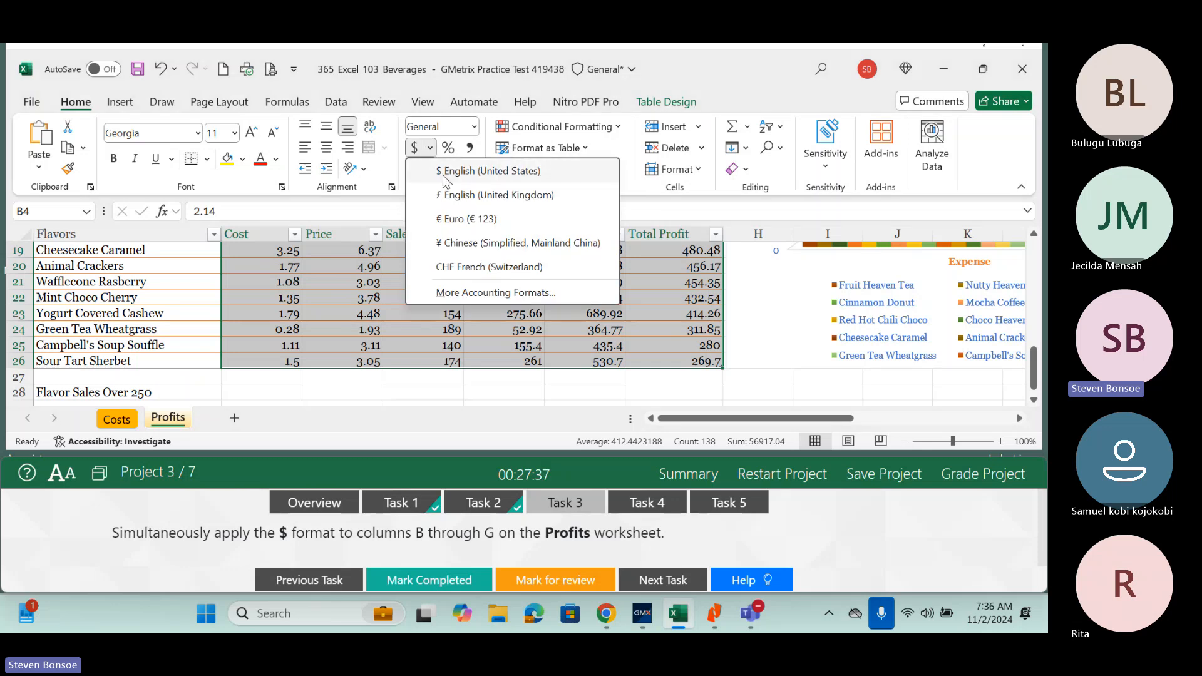
pyautogui.click(443, 174)
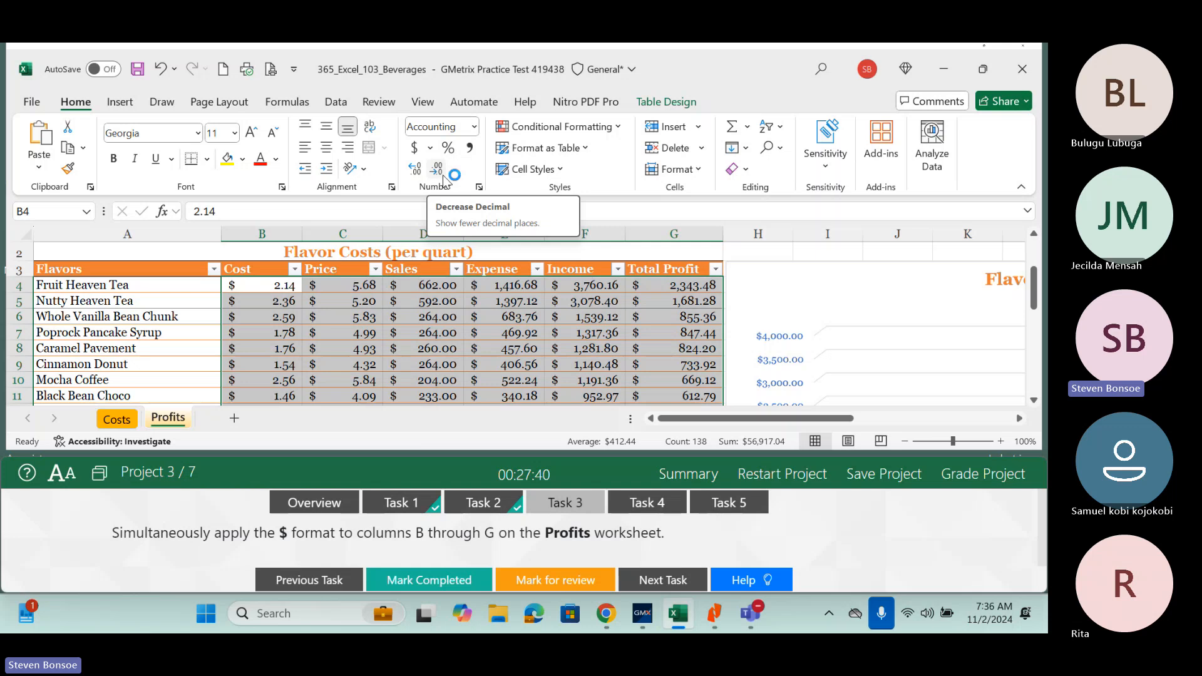
pyautogui.click(428, 583)
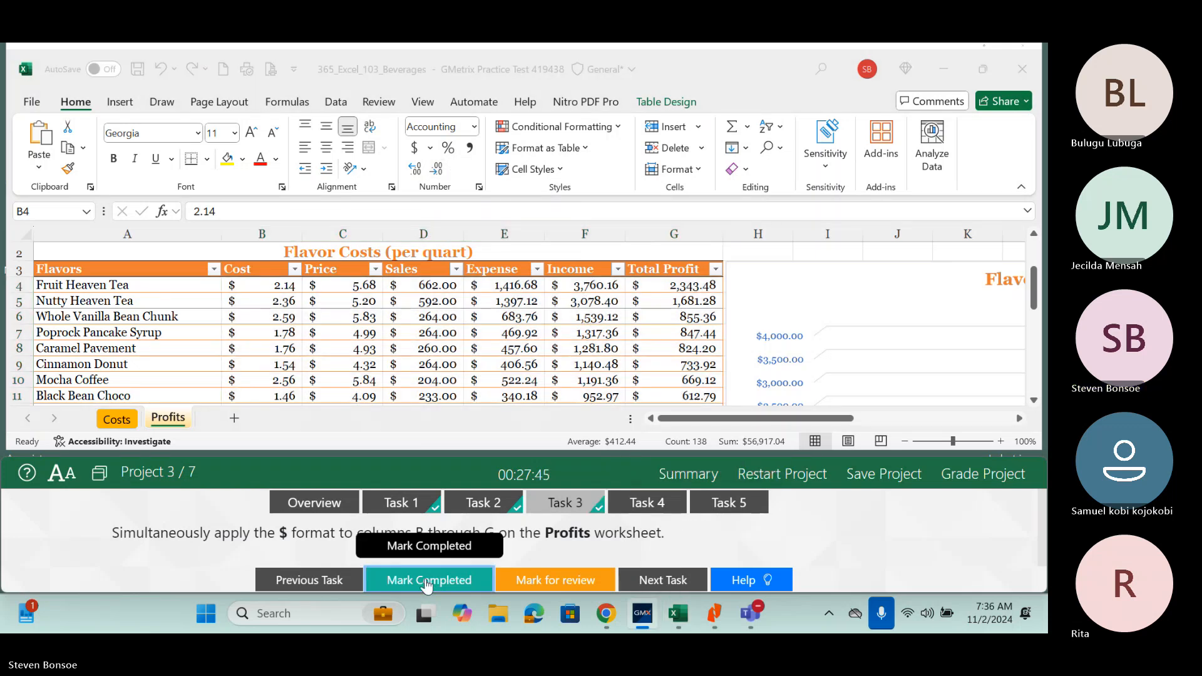
# Open Task 4, switch the rows and columns of the Profits chart to put Flavors on the horizontal axis, and mark the task as completed.
pyautogui.click(660, 508)
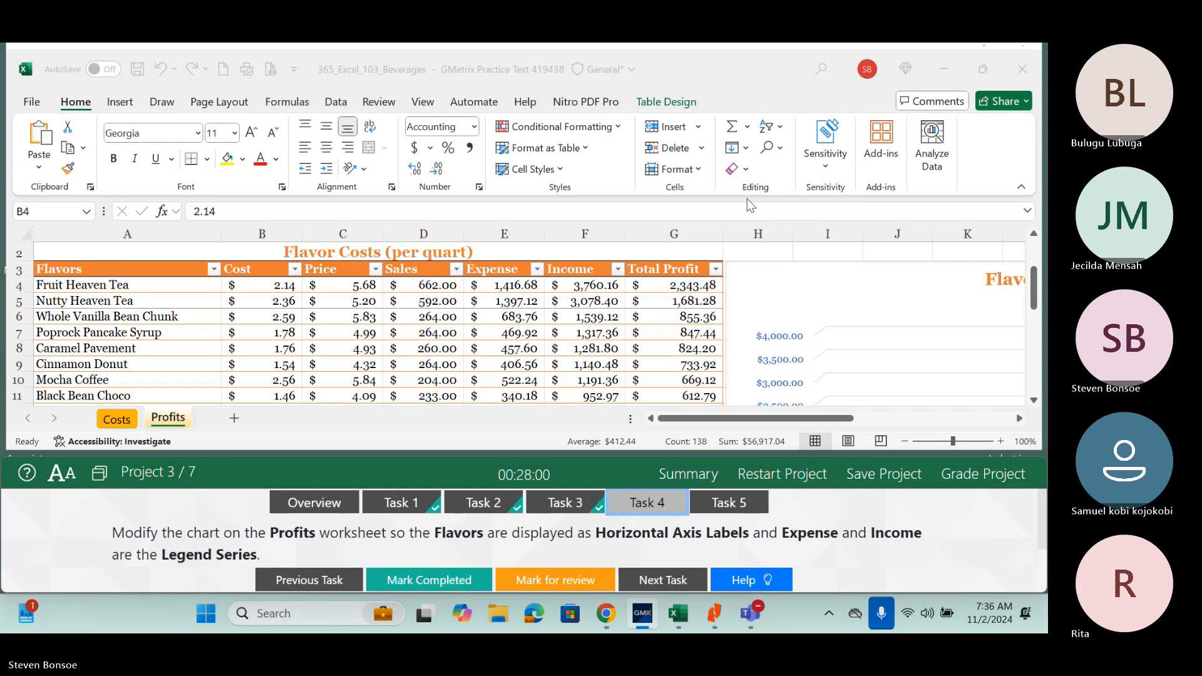
pyautogui.doubleClick(772, 278)
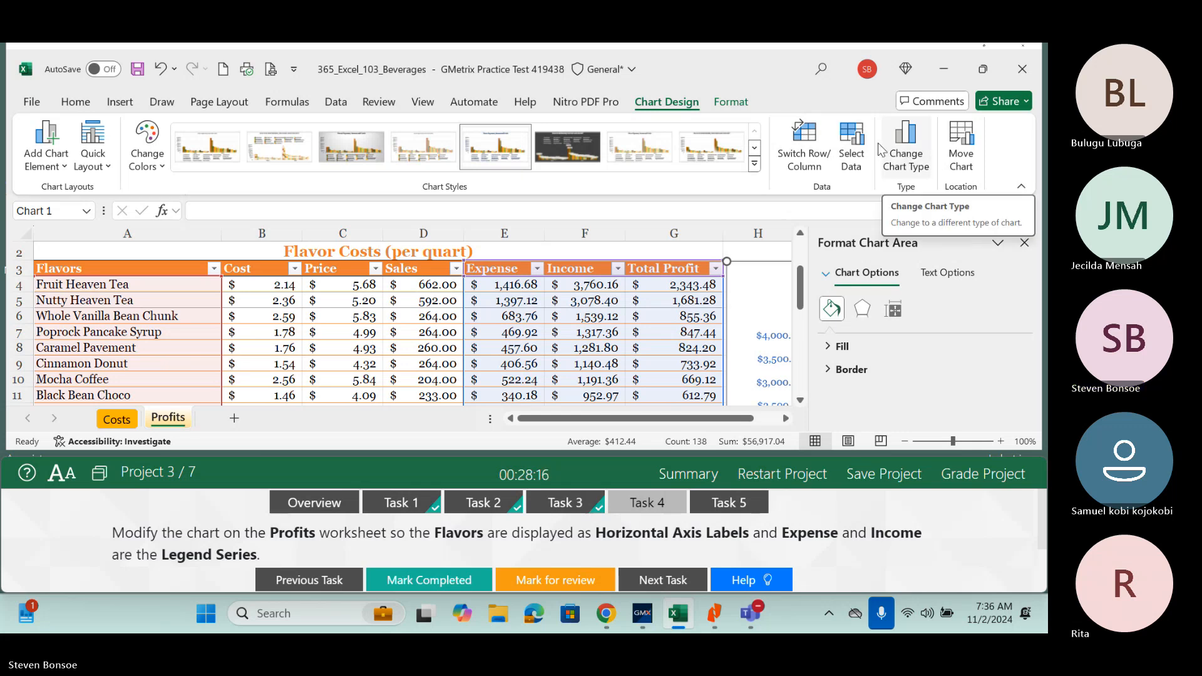
pyautogui.click(792, 161)
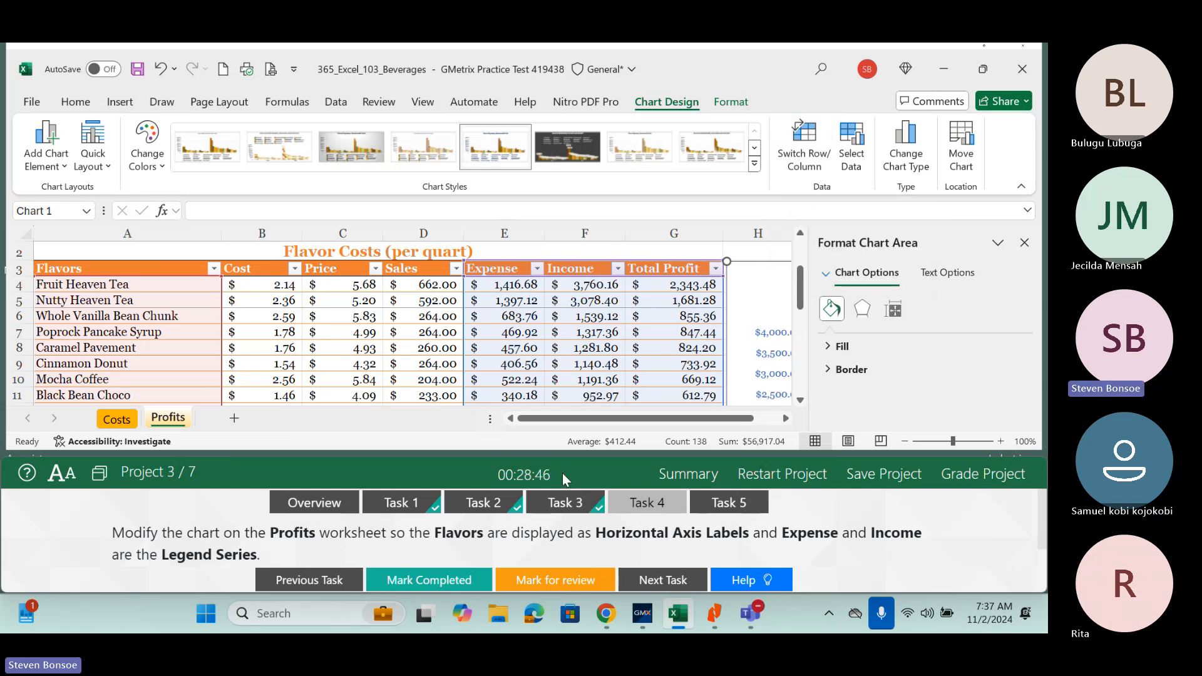
pyautogui.click(785, 417)
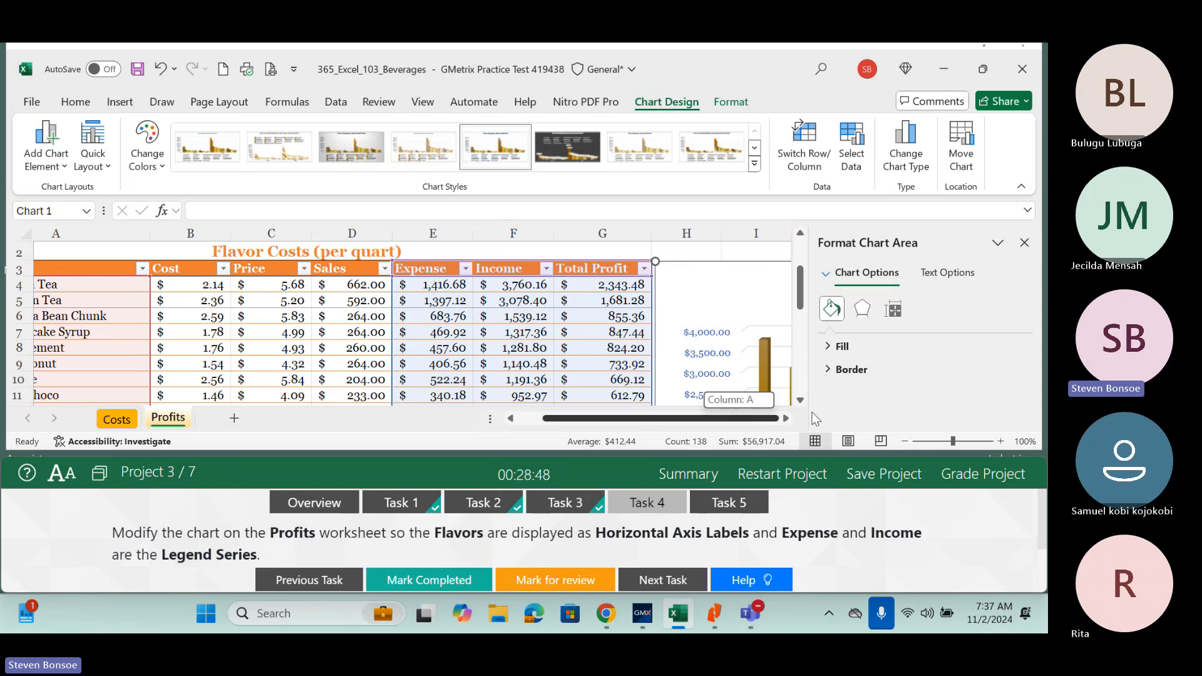
pyautogui.click(1024, 243)
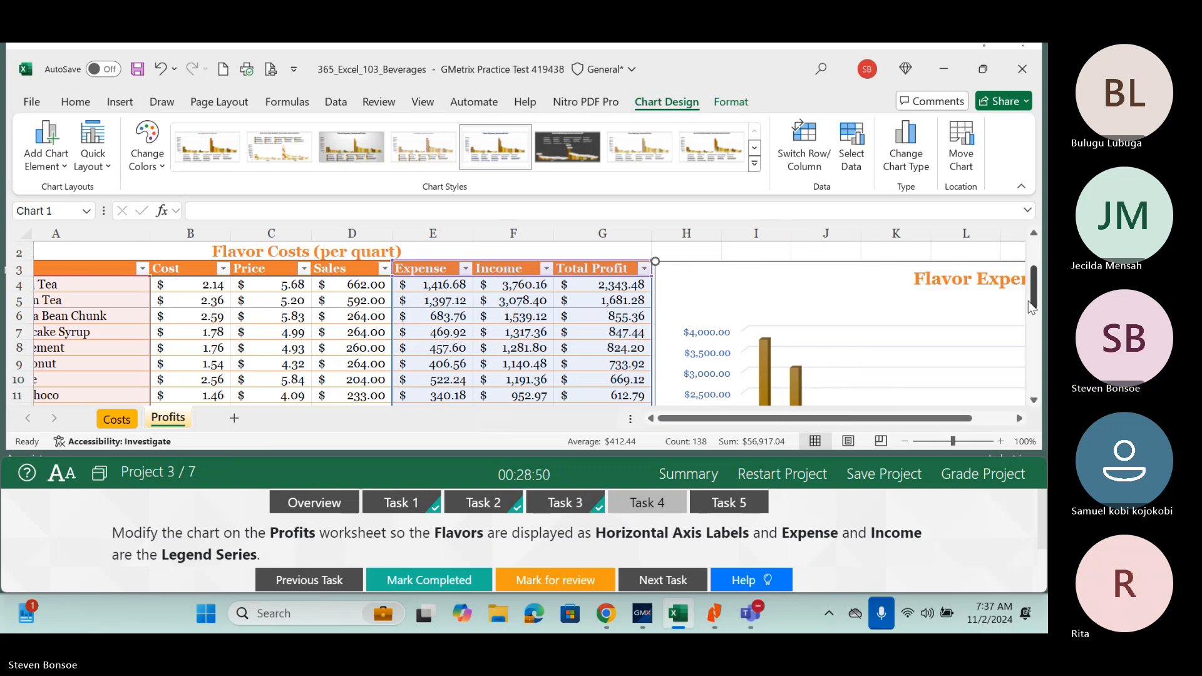
pyautogui.click(979, 383)
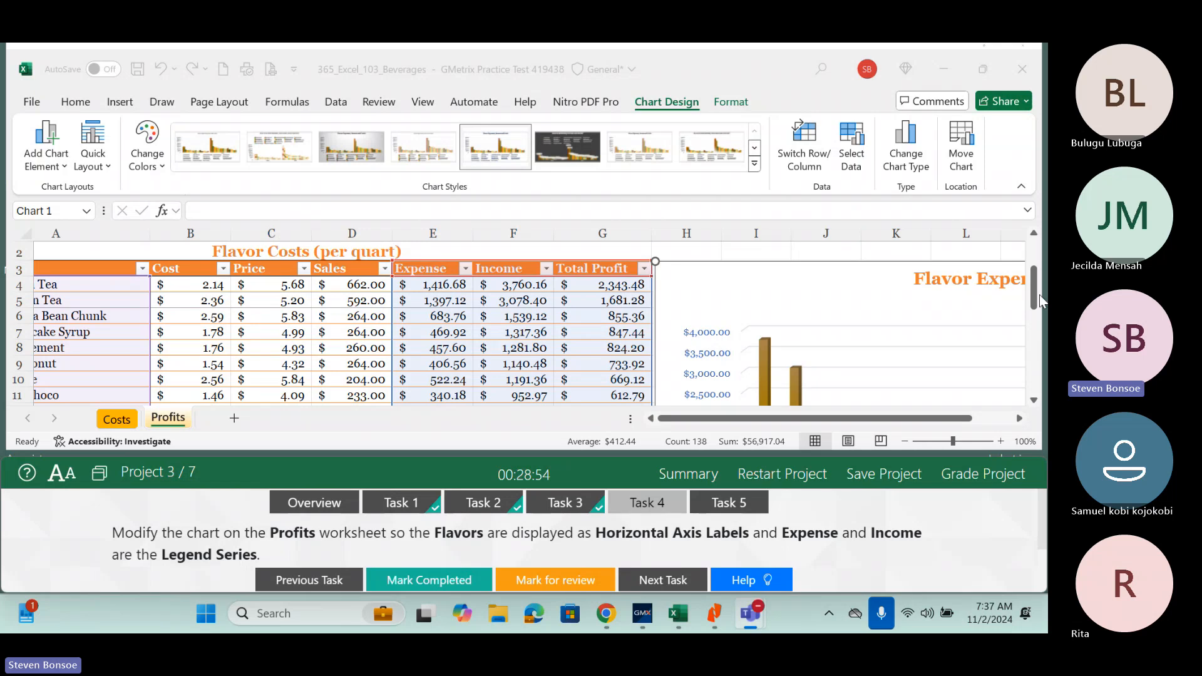
pyautogui.moveTo(1036, 295); pyautogui.dragTo(1032, 292)
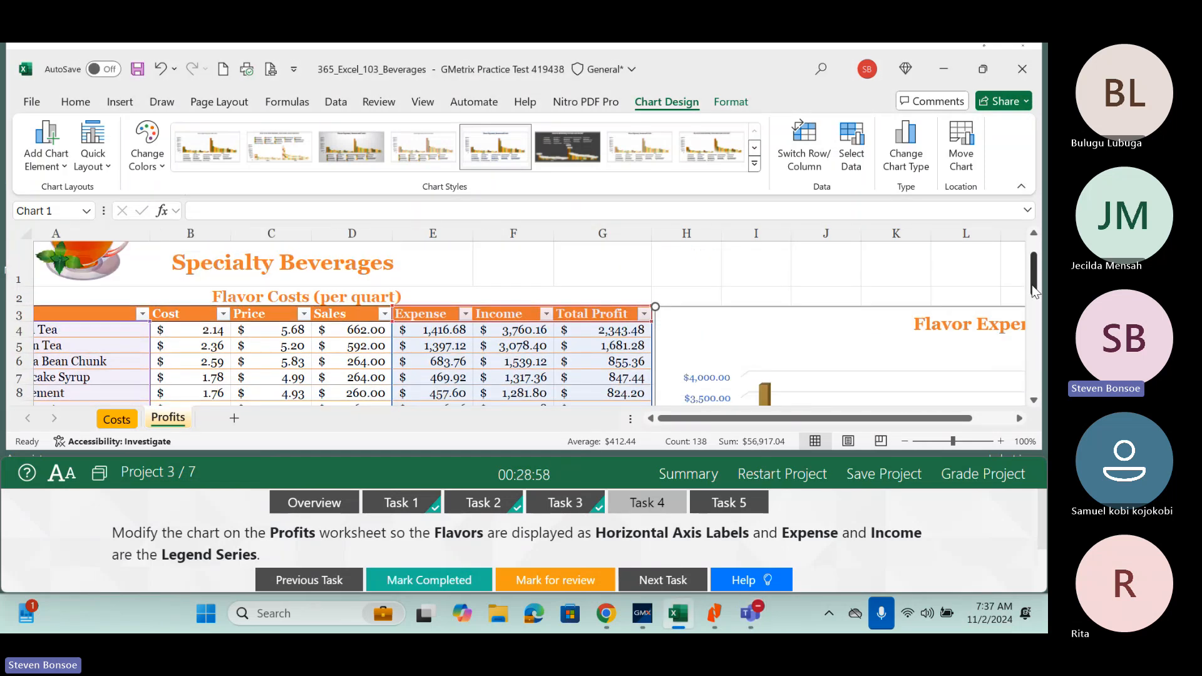
pyautogui.click(420, 584)
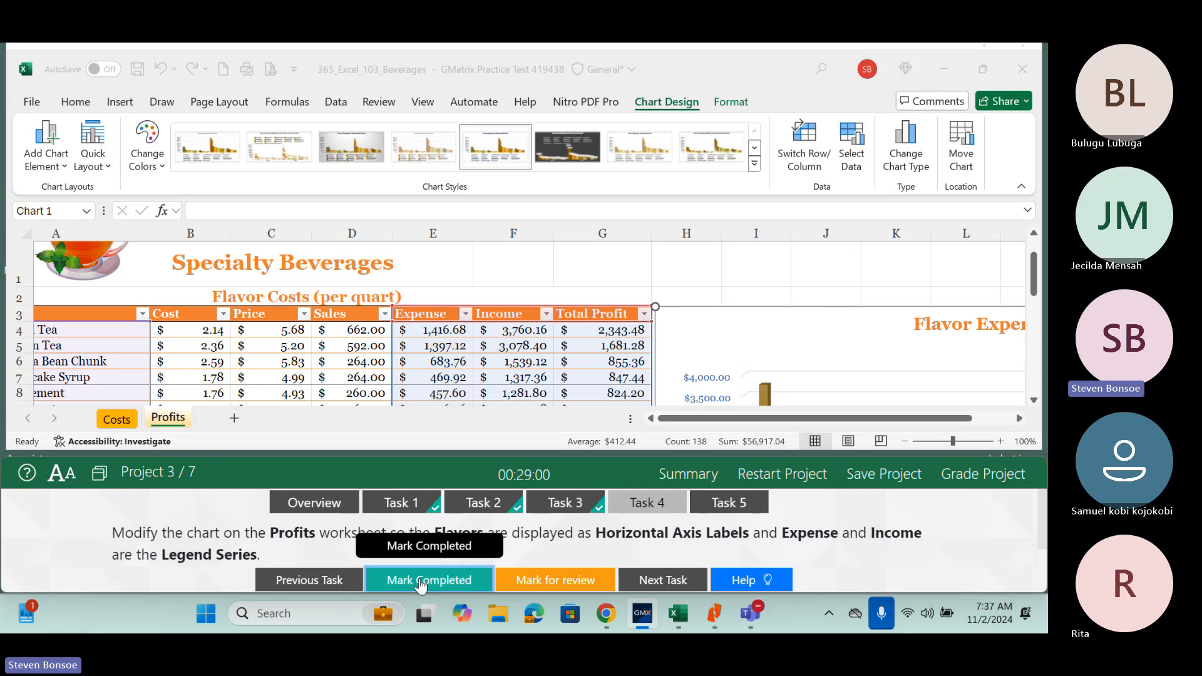
# Open Task 5 and place the legend of the Profits worksheet's chart at the Top.
pyautogui.click(757, 502)
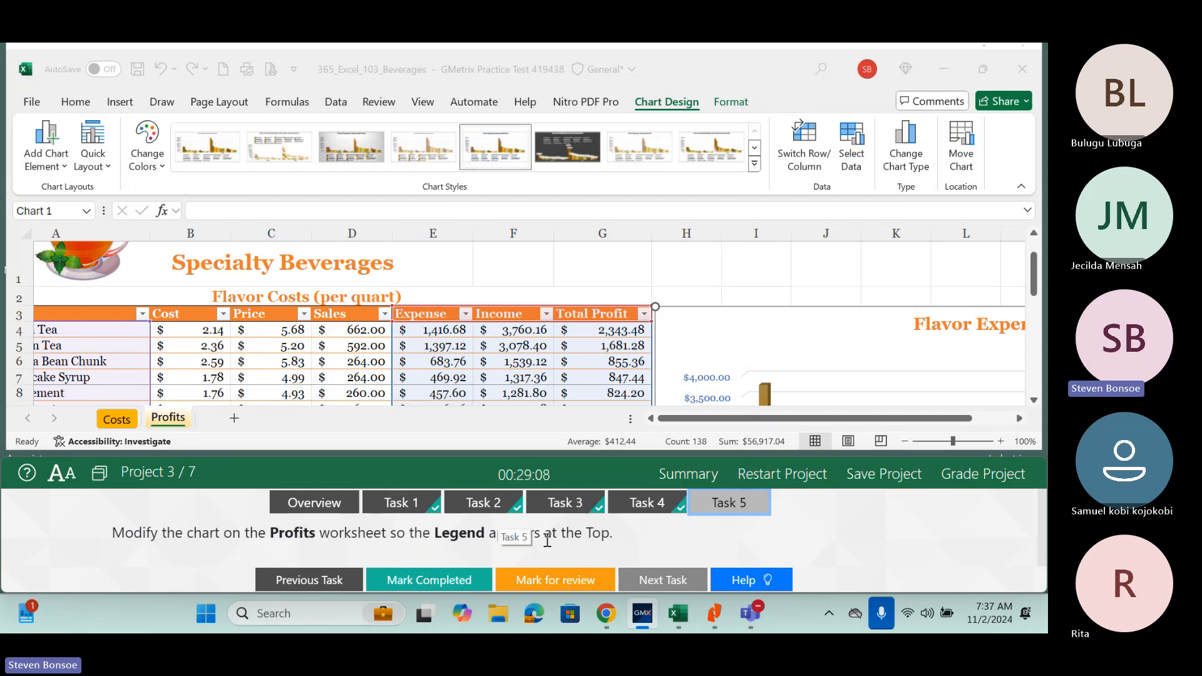
pyautogui.click(779, 321)
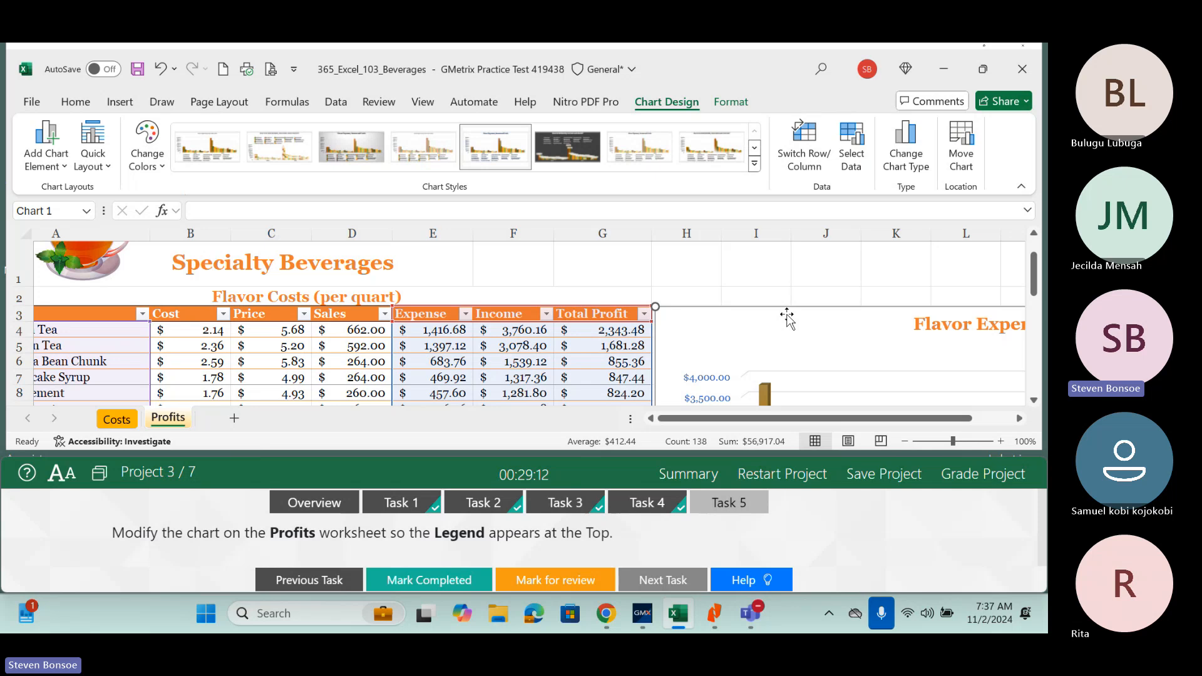
pyautogui.click(1019, 418)
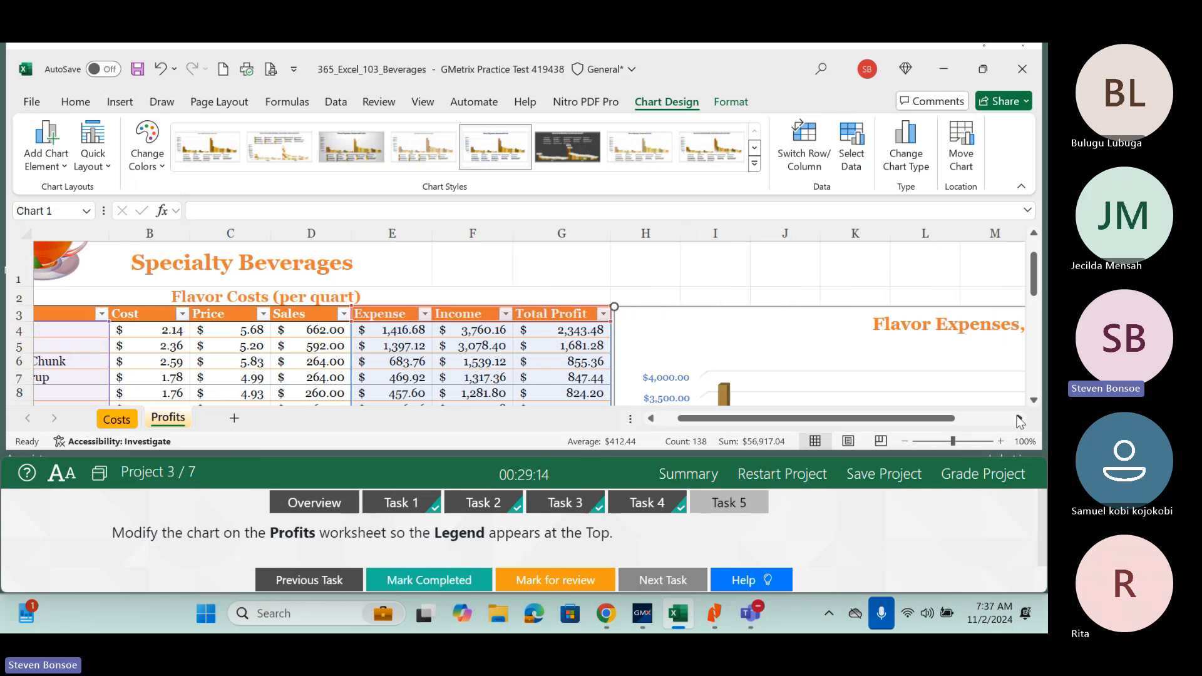
pyautogui.click(1018, 418)
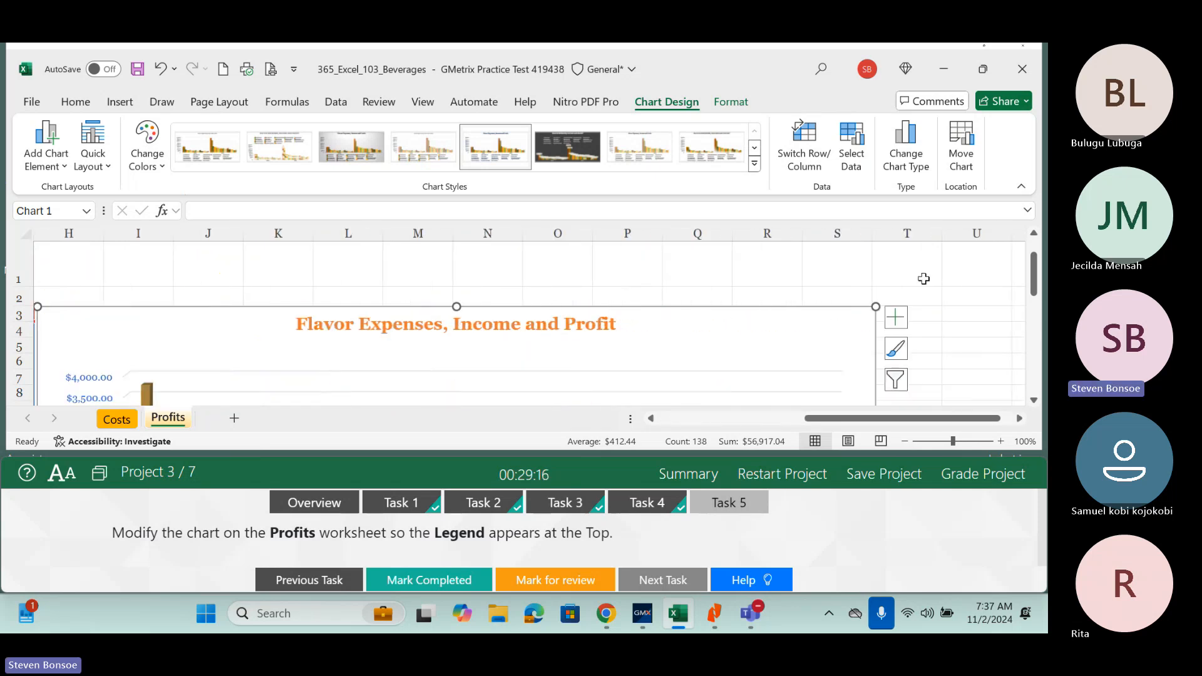
pyautogui.click(896, 324)
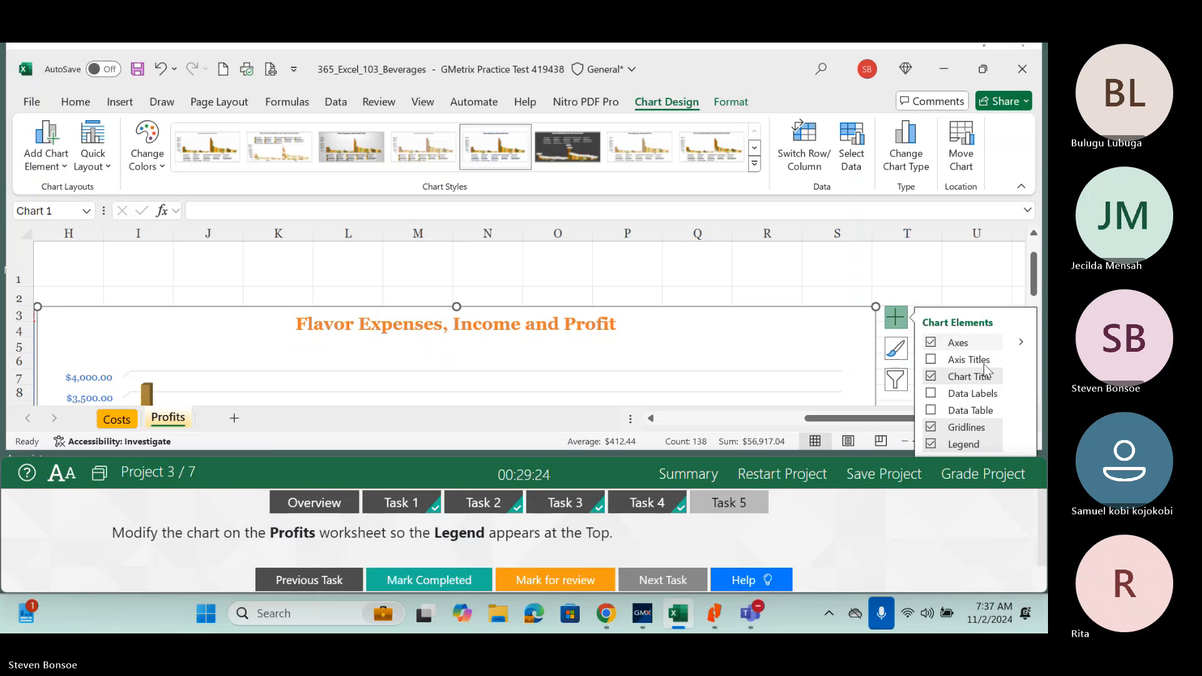
pyautogui.moveTo(977, 446)
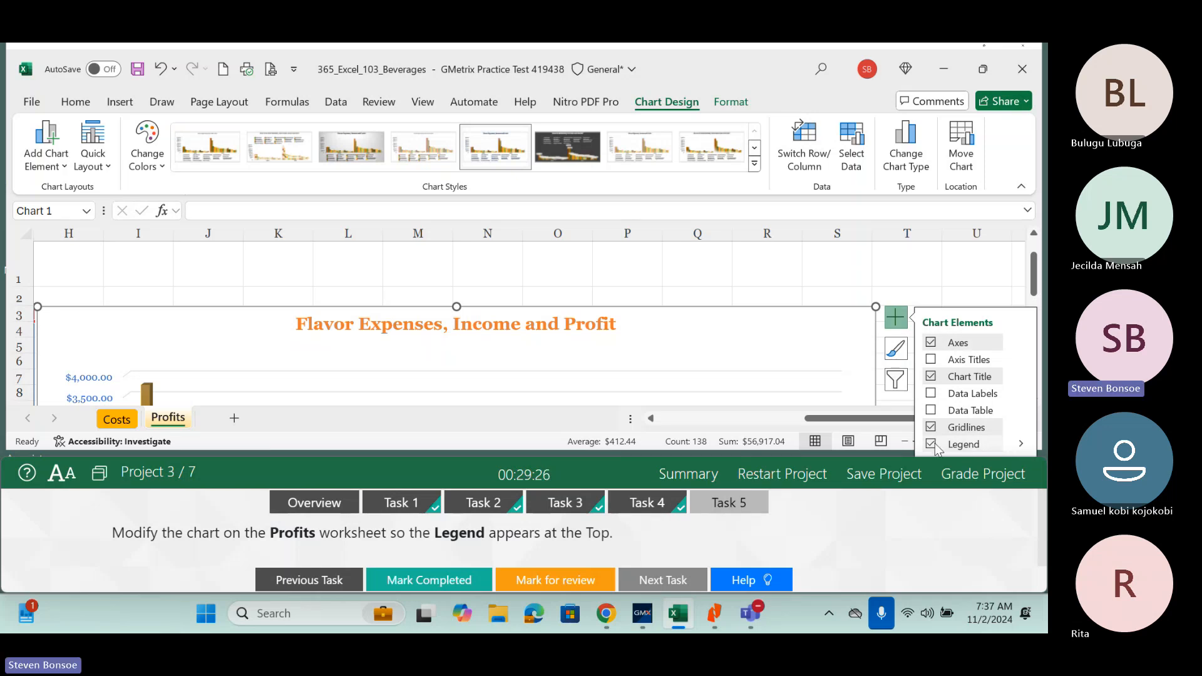
pyautogui.click(1021, 445)
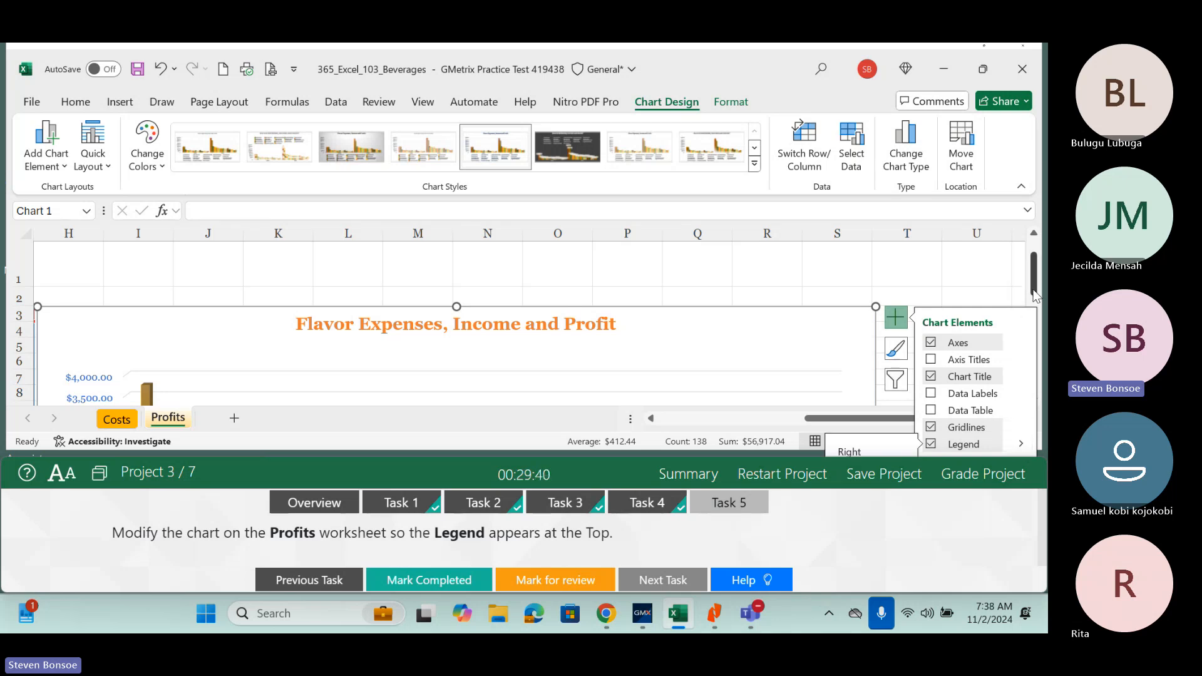
pyautogui.moveTo(1034, 298)
pyautogui.mouseDown()
pyautogui.moveTo(1040, 313)
pyautogui.moveTo(1035, 286)
pyautogui.moveTo(1035, 318)
pyautogui.mouseUp()
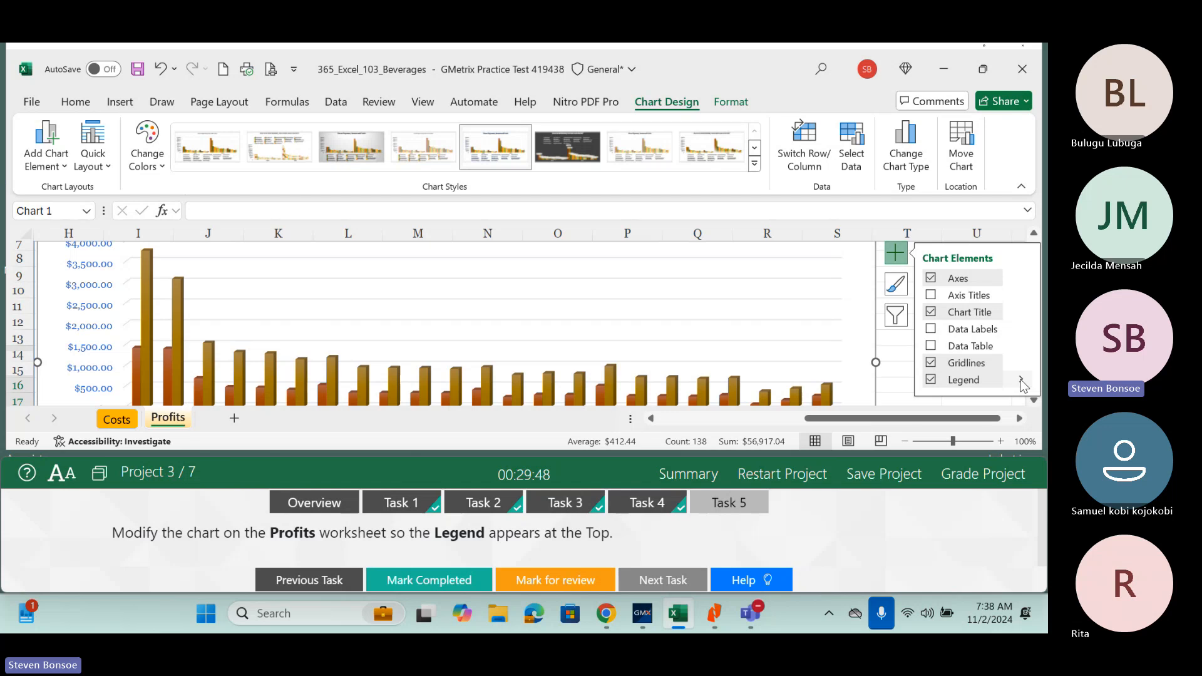
pyautogui.click(1020, 381)
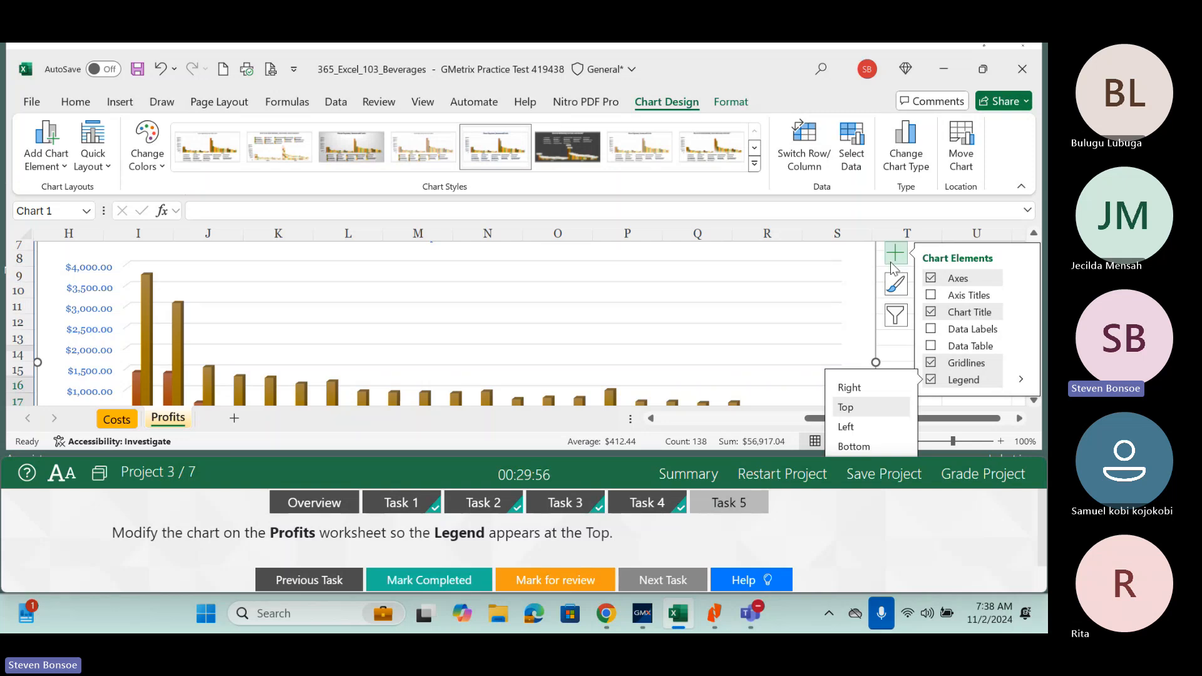
pyautogui.click(845, 407)
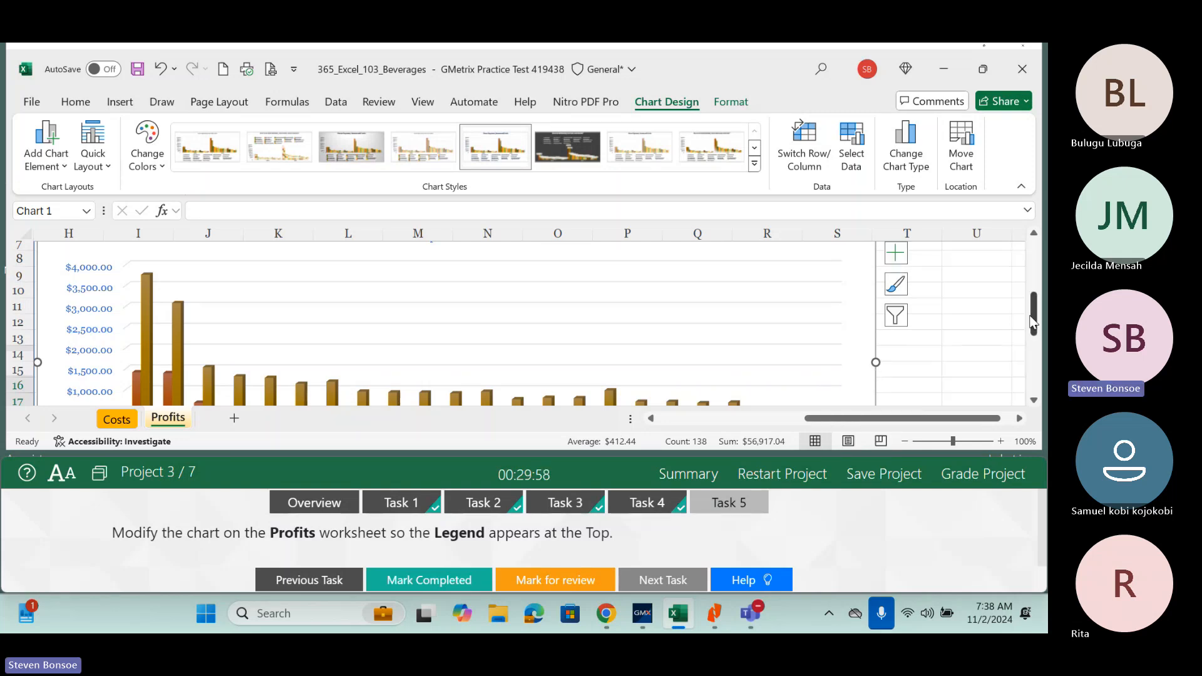
pyautogui.moveTo(1033, 322); pyautogui.dragTo(1033, 289)
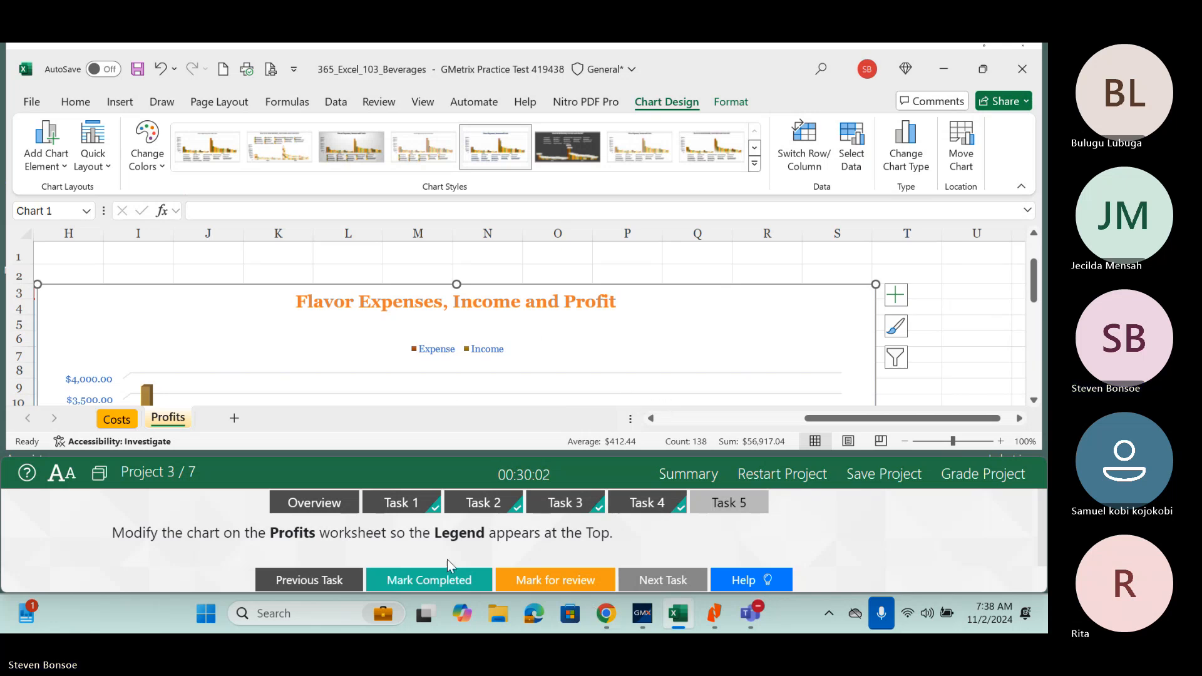
# Mark Task 5 as completed, grade Project 3, and continue to Project 4.
pyautogui.click(429, 580)
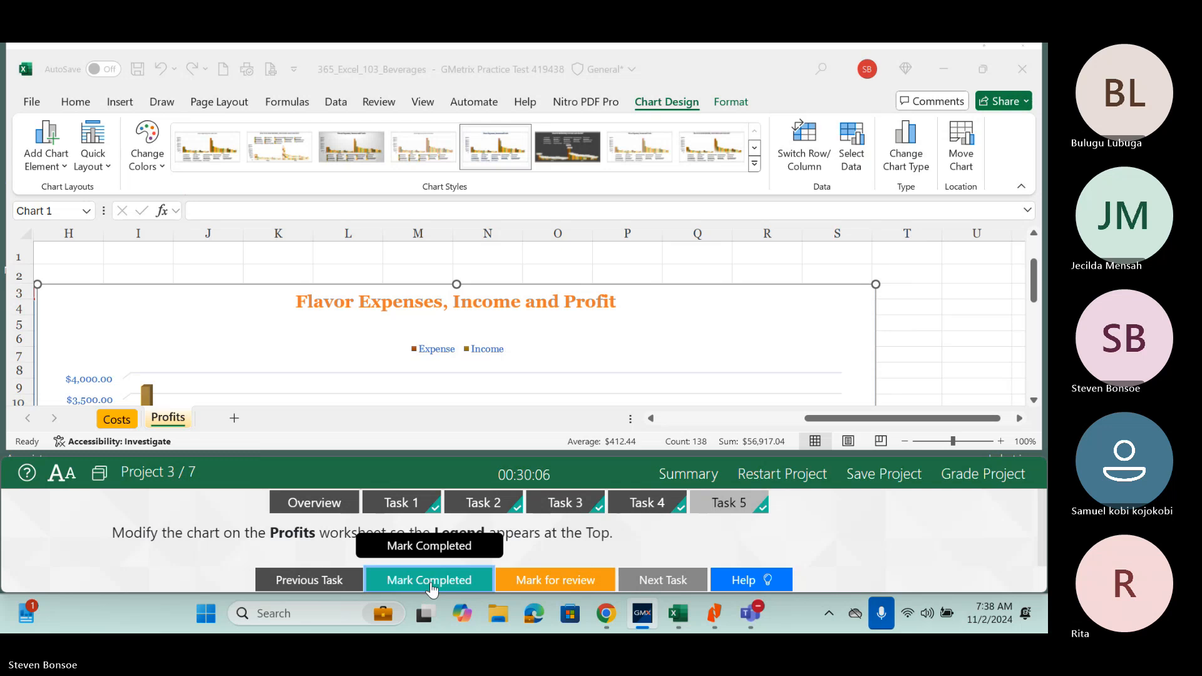
pyautogui.click(978, 486)
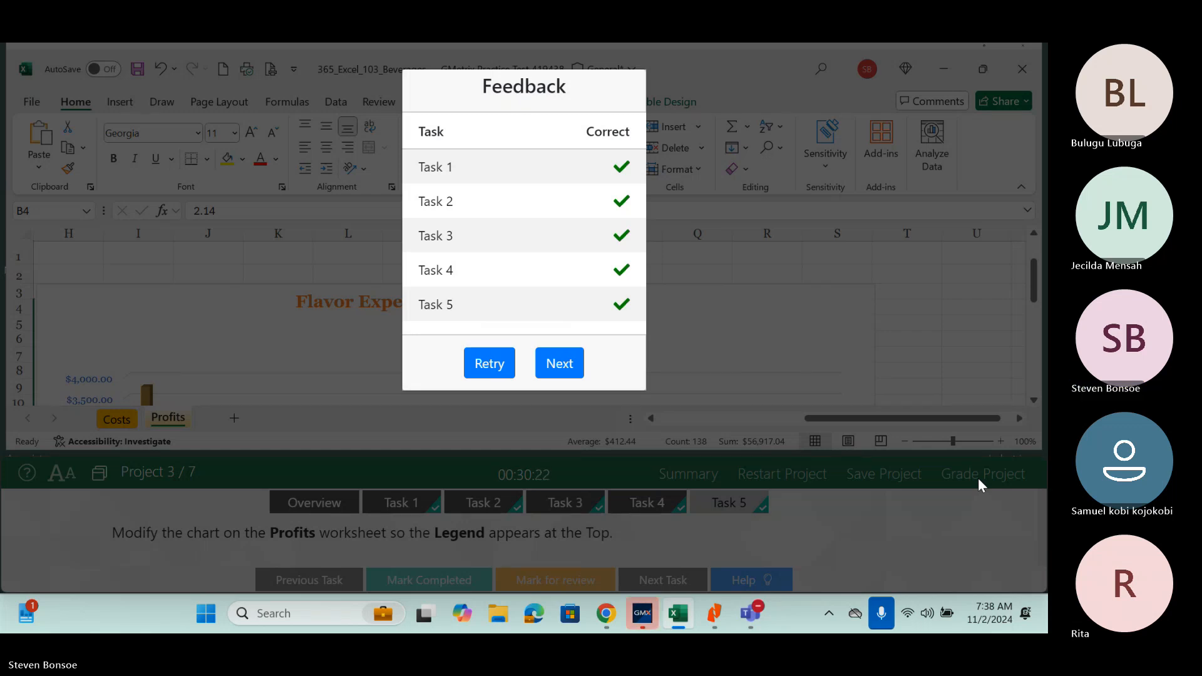
pyautogui.click(567, 370)
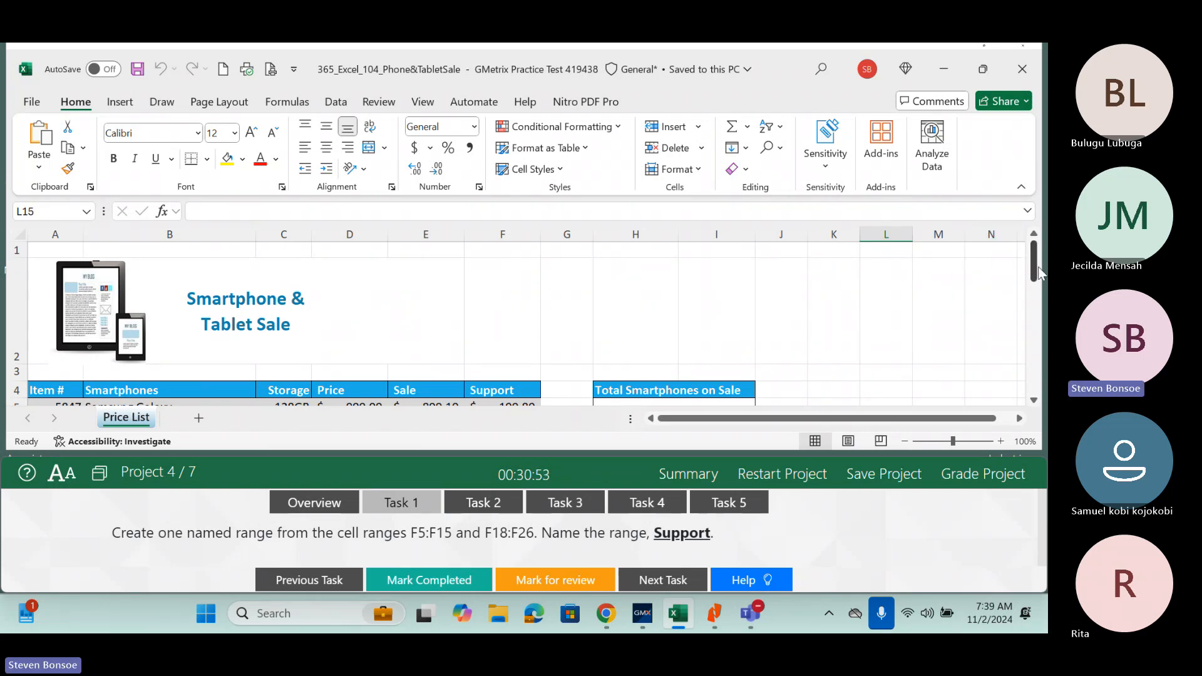
# Create one named range called Support from cells F5:F15 and F18:F26, and mark Task 1 as completed.
pyautogui.moveTo(1033, 268); pyautogui.dragTo(1042, 281)
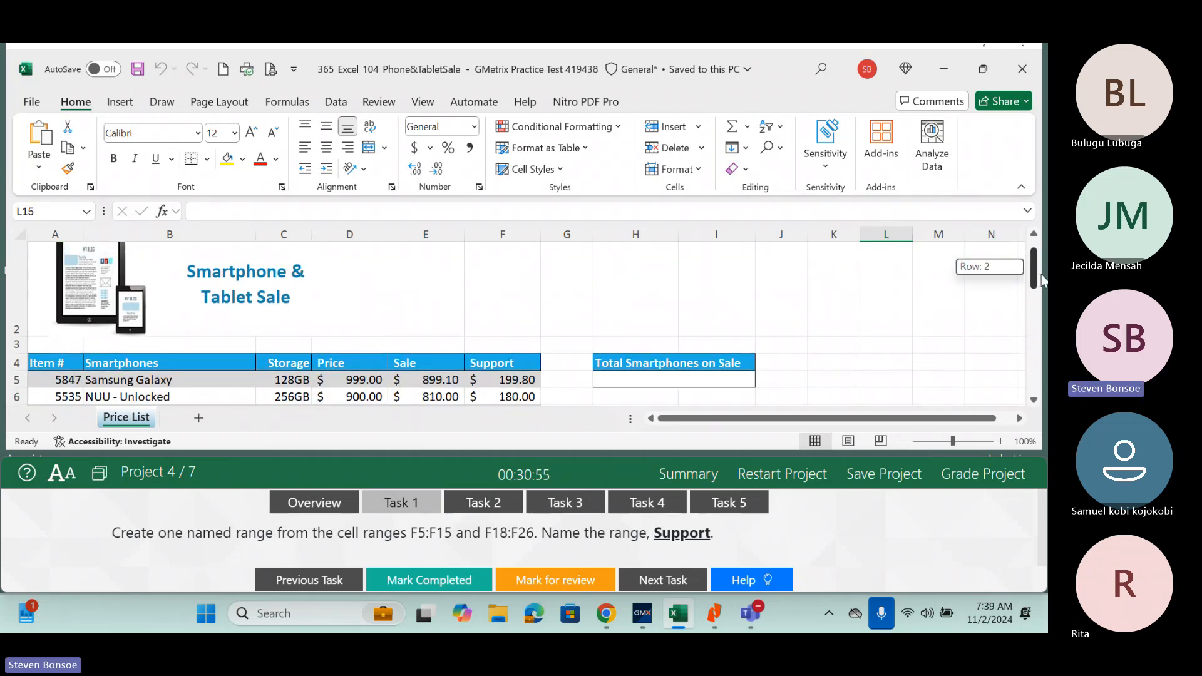
pyautogui.click(502, 234)
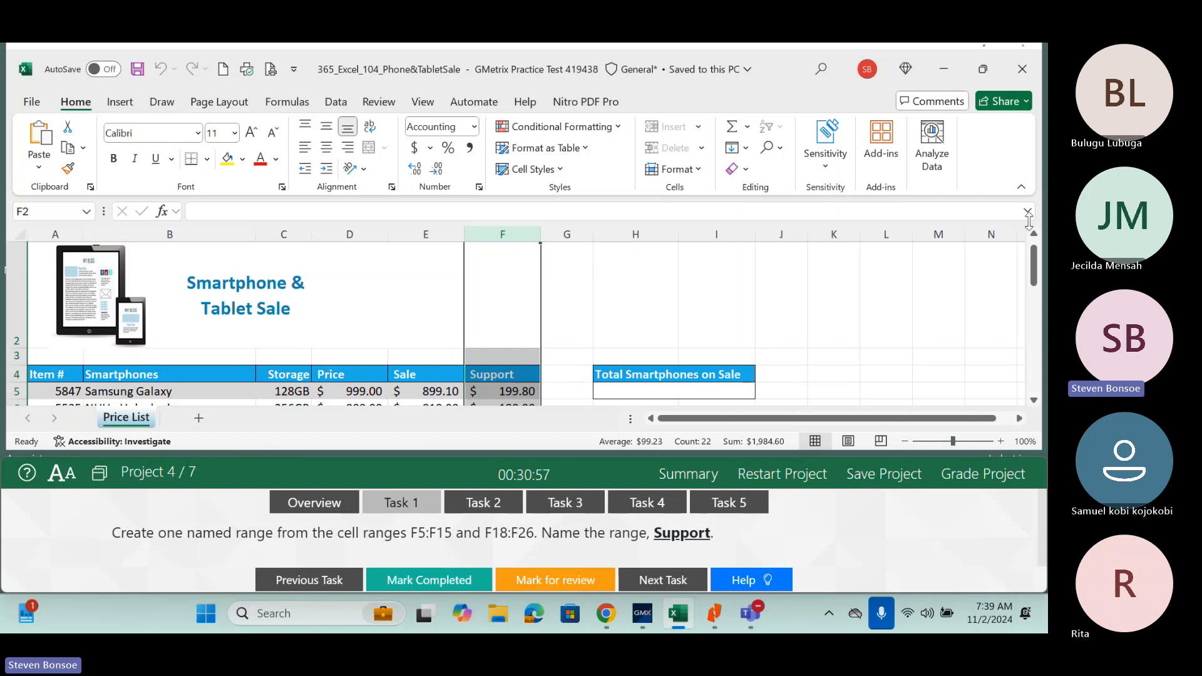
pyautogui.moveTo(1034, 273); pyautogui.dragTo(1033, 295)
pyautogui.click(515, 311)
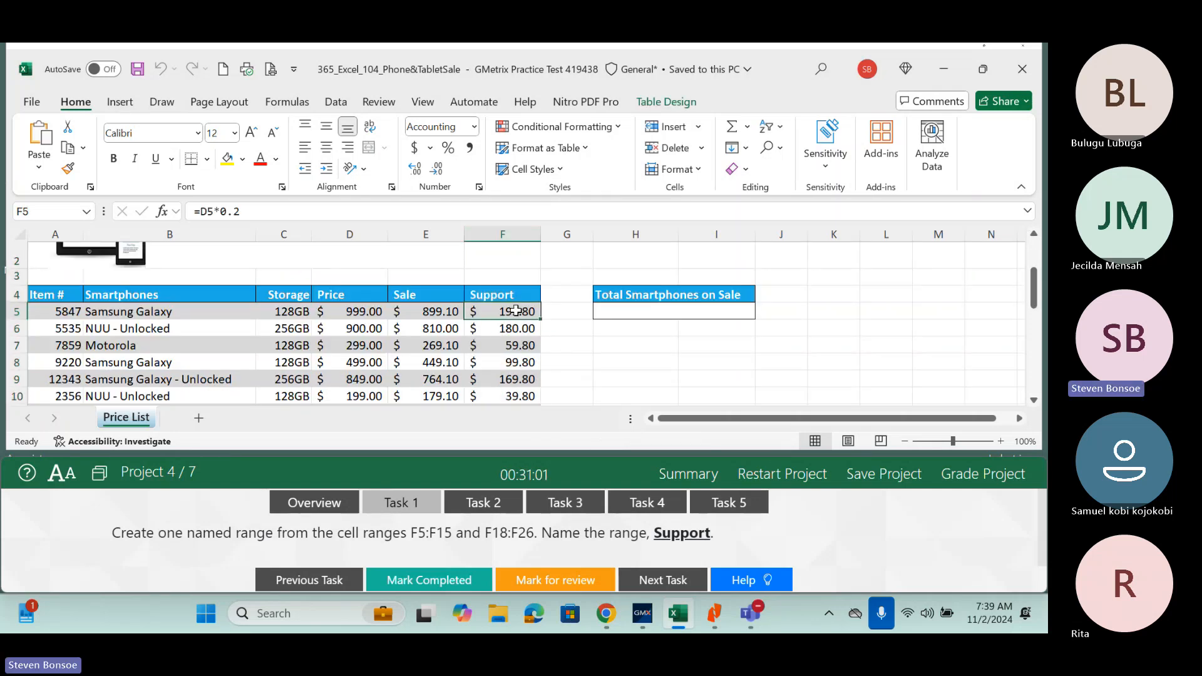
pyautogui.moveTo(515, 311); pyautogui.dragTo(514, 371)
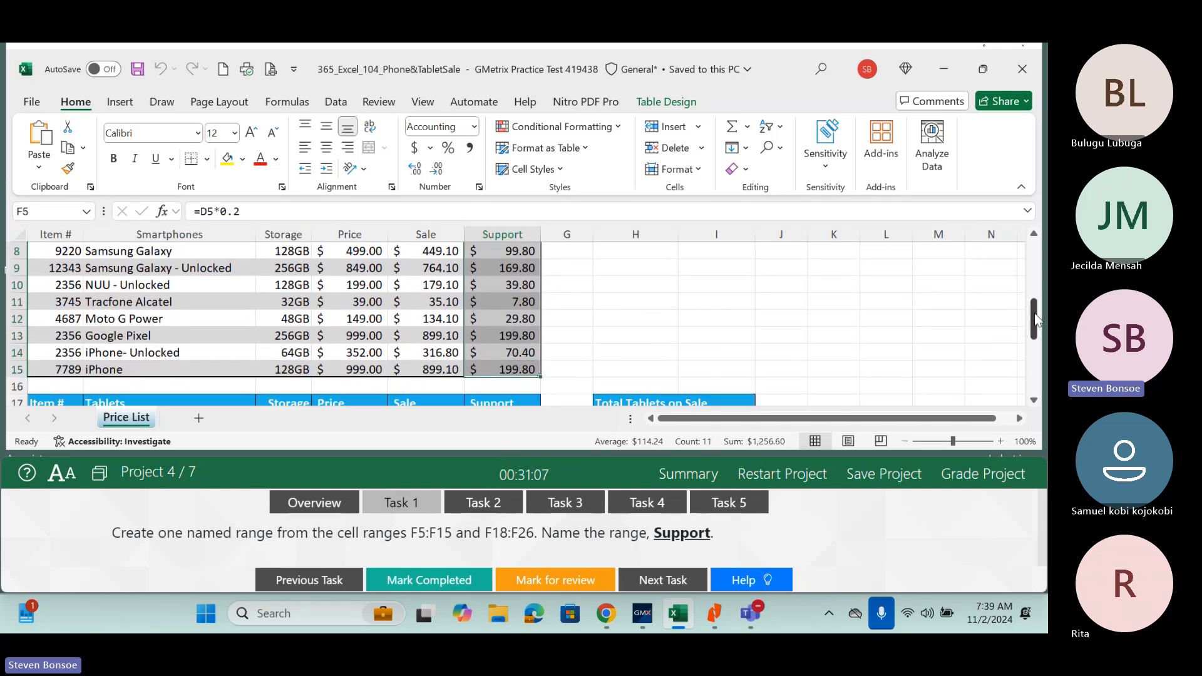
pyautogui.moveTo(1034, 320); pyautogui.dragTo(1034, 353)
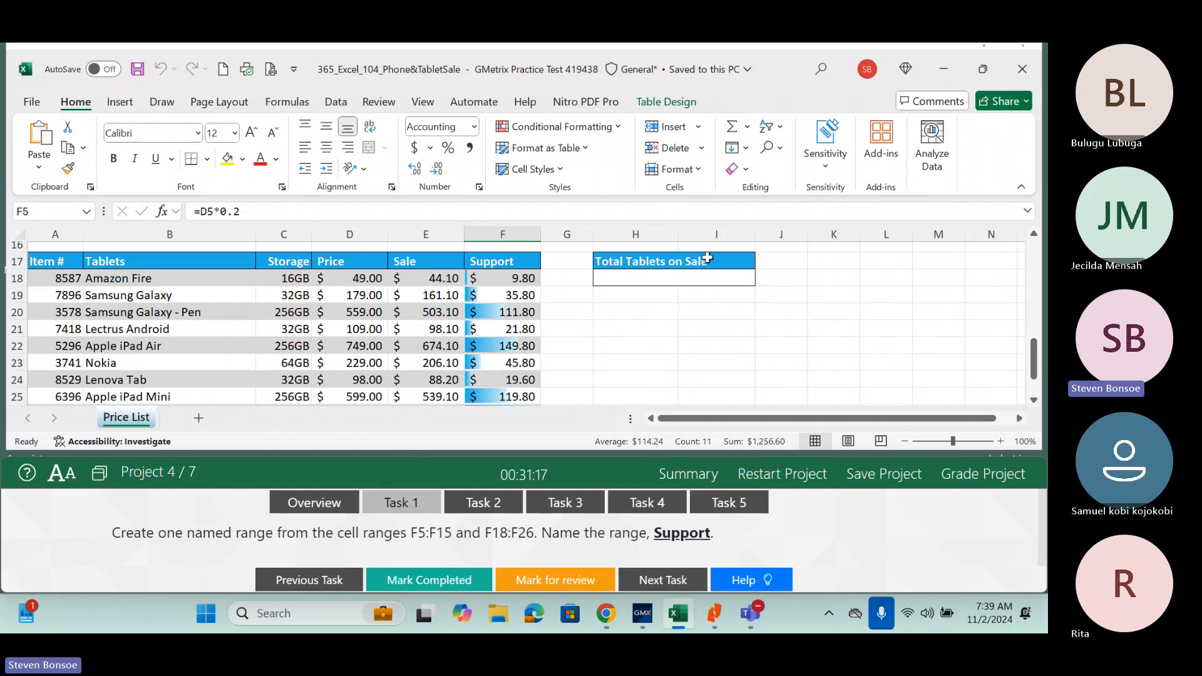
pyautogui.moveTo(517, 283); pyautogui.dragTo(506, 352)
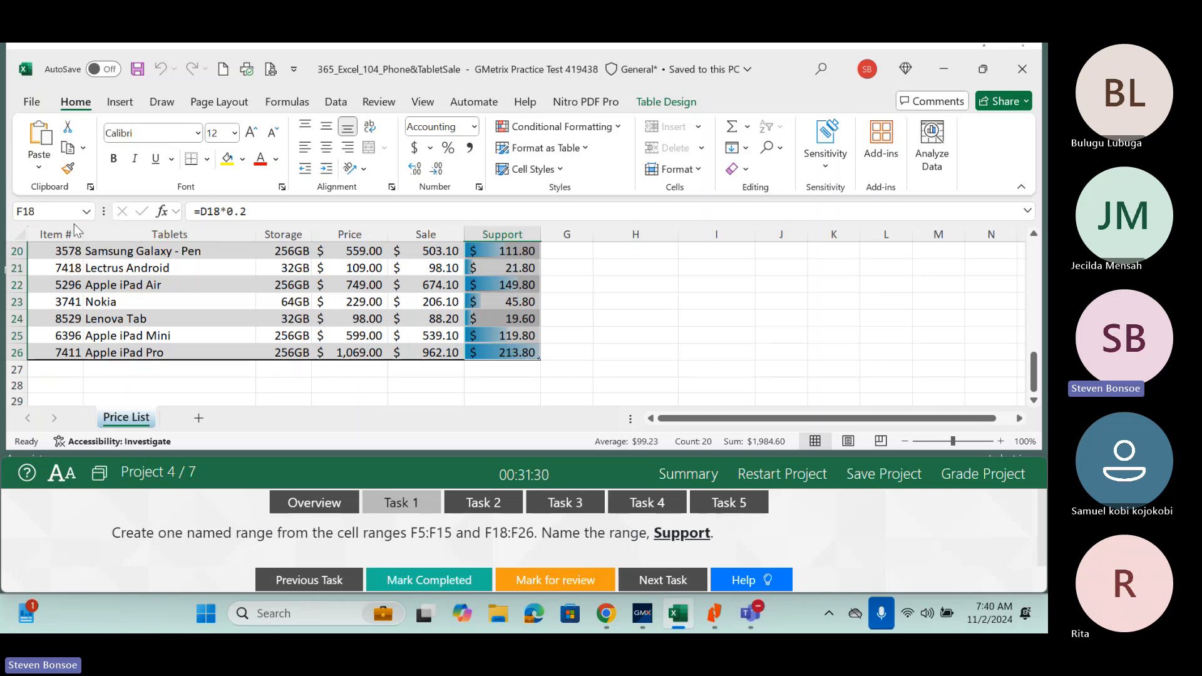
pyautogui.click(51, 211)
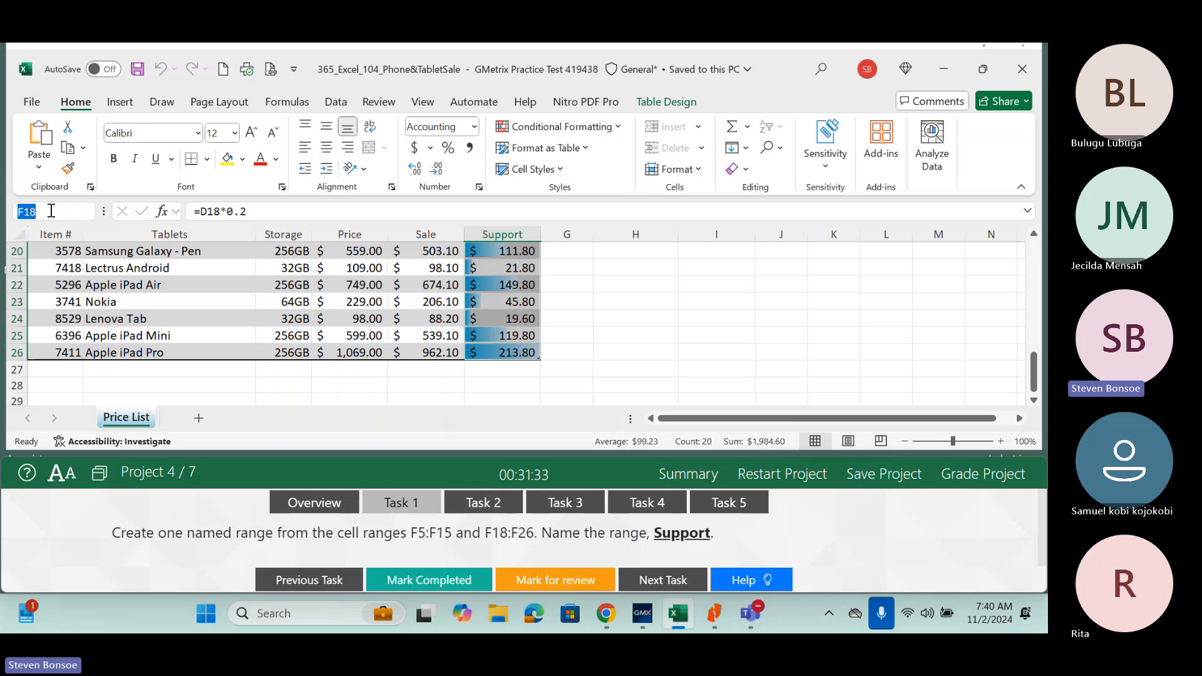
pyautogui.write('Support')
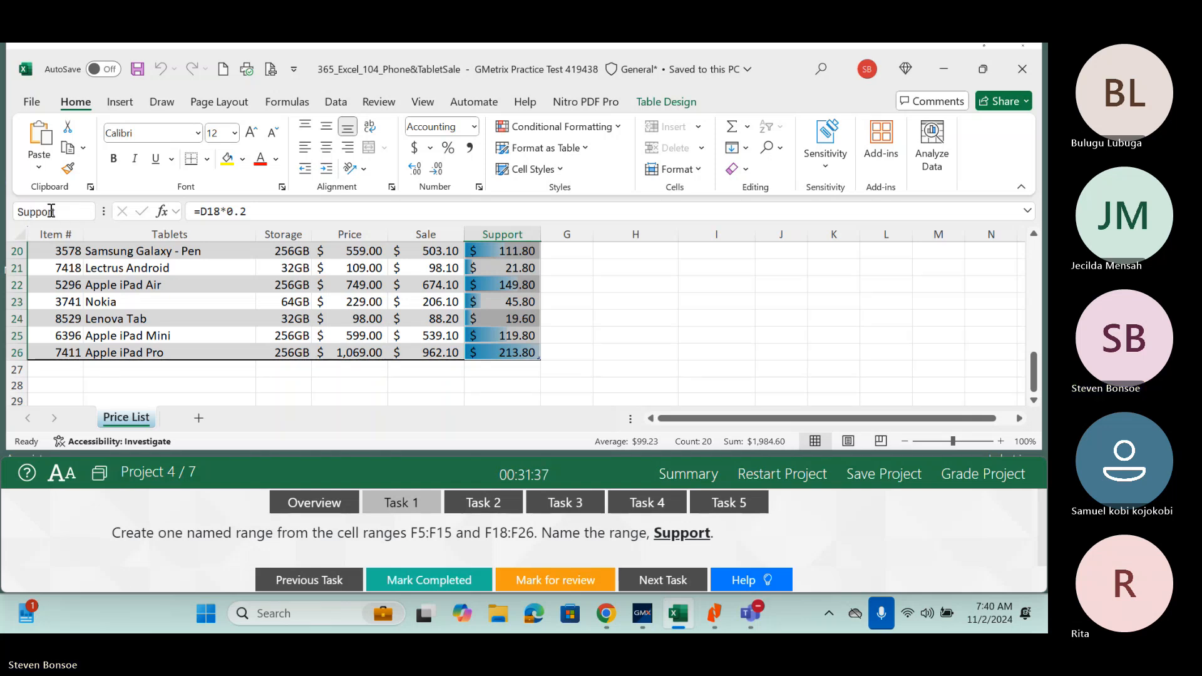
pyautogui.press('Return')
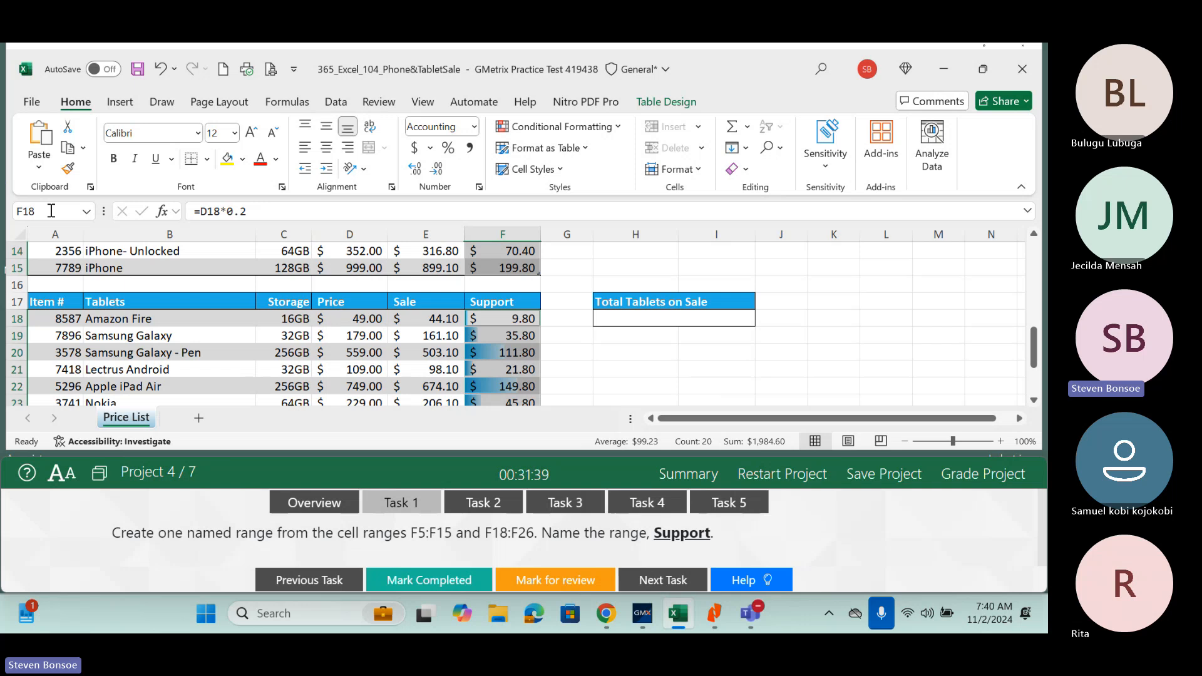
pyautogui.click(412, 580)
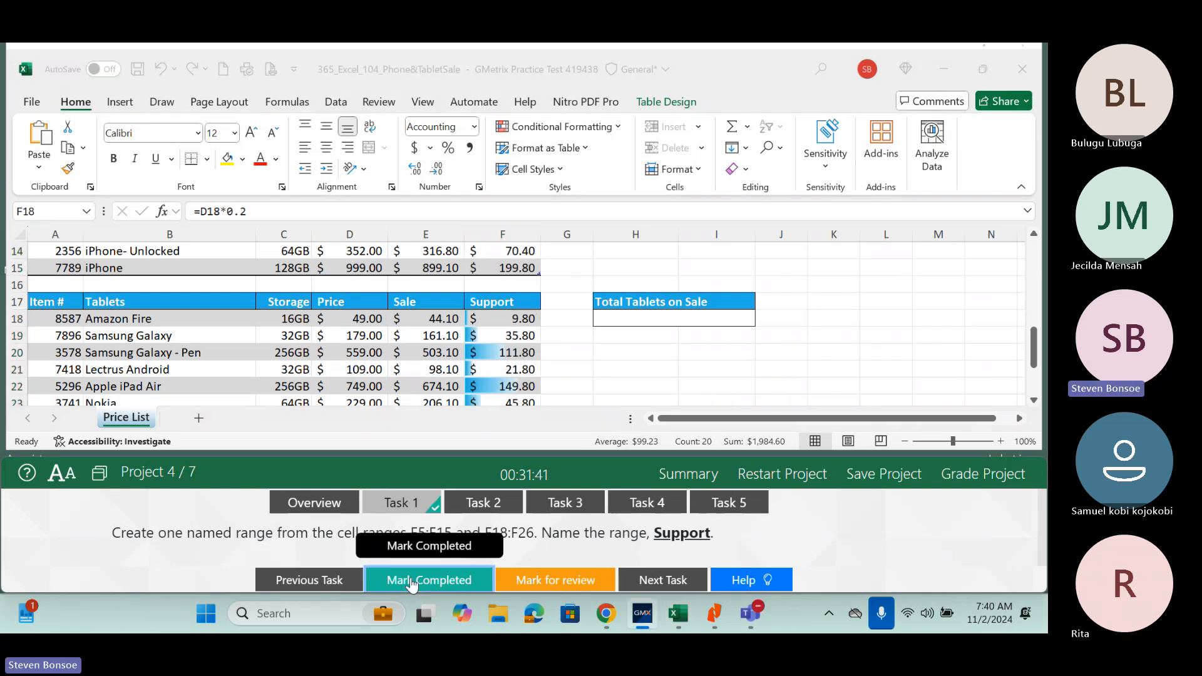
# Open Task 2 and go to cell H5 under Total Smartphones on Sale.
pyautogui.click(490, 506)
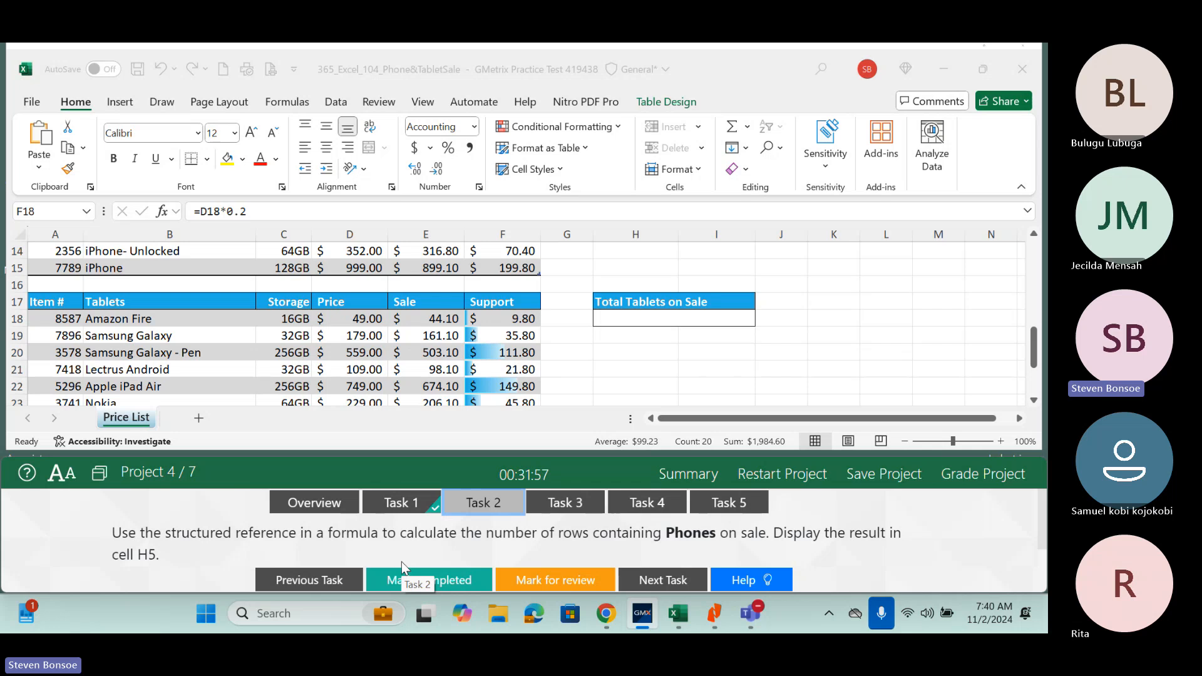
pyautogui.click(59, 214)
pyautogui.write('h5')
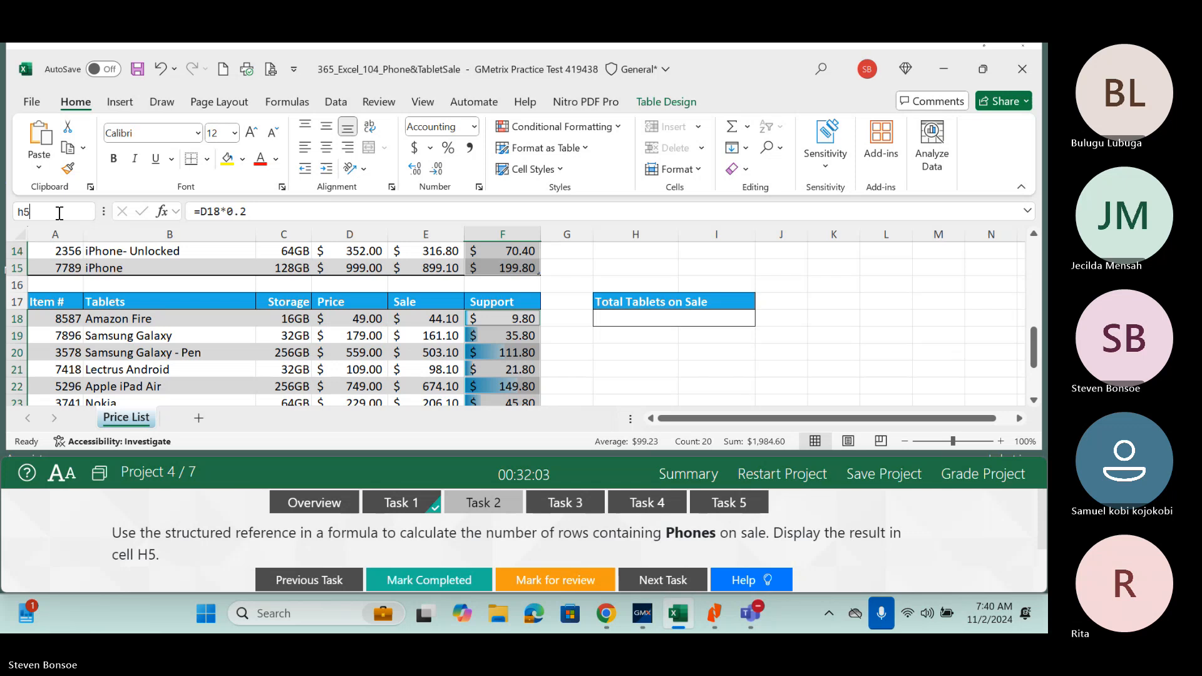
pyautogui.press('Return')
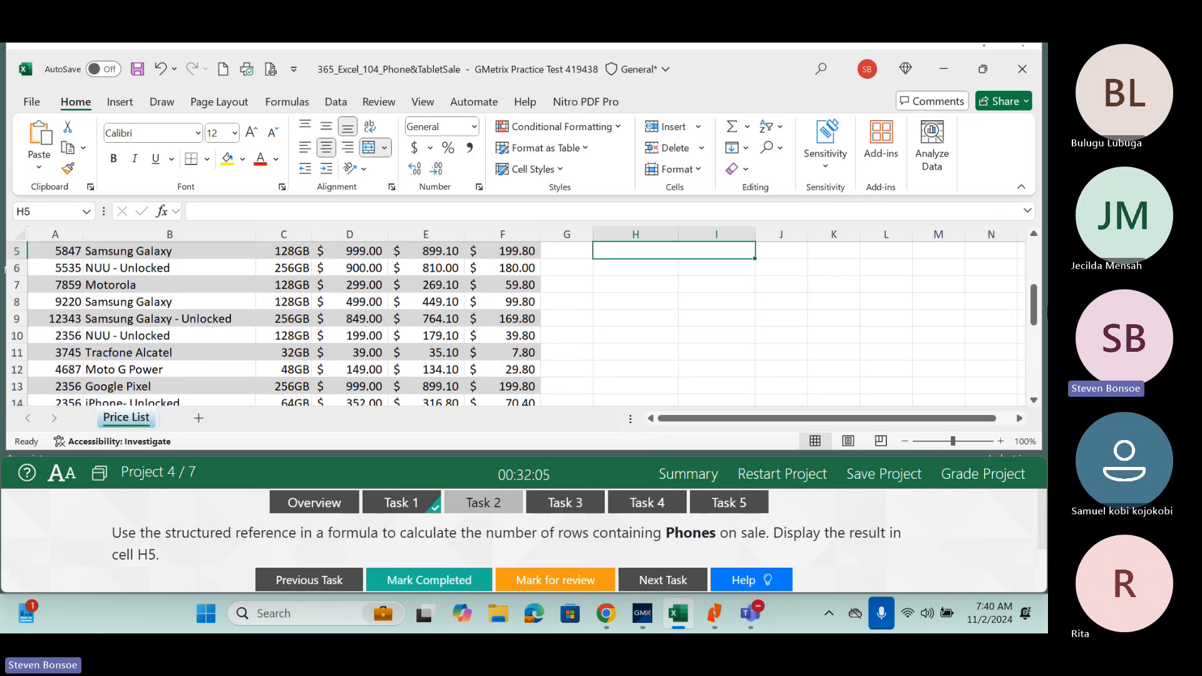
pyautogui.moveTo(1034, 317); pyautogui.dragTo(1034, 281)
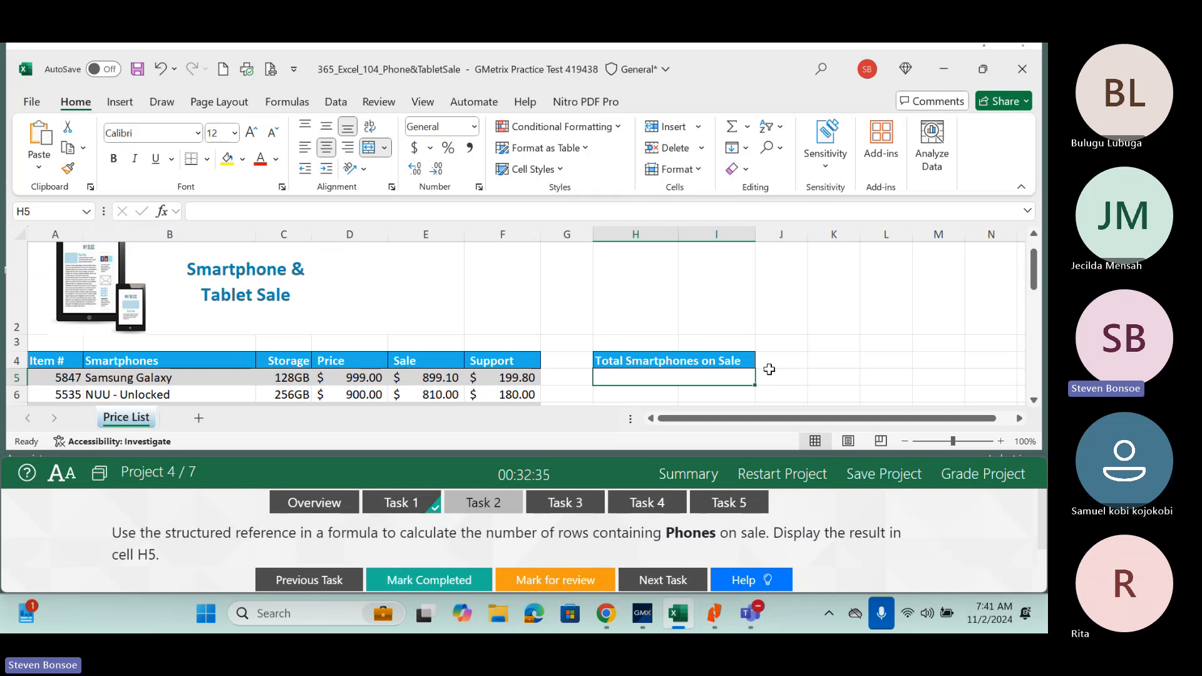
pyautogui.moveTo(1033, 269); pyautogui.dragTo(1043, 310)
# Enter the formula =COUNTA(Phones[Smartphones]) in cell H5 to count the phones on sale with a structured reference.
pyautogui.write('=c')
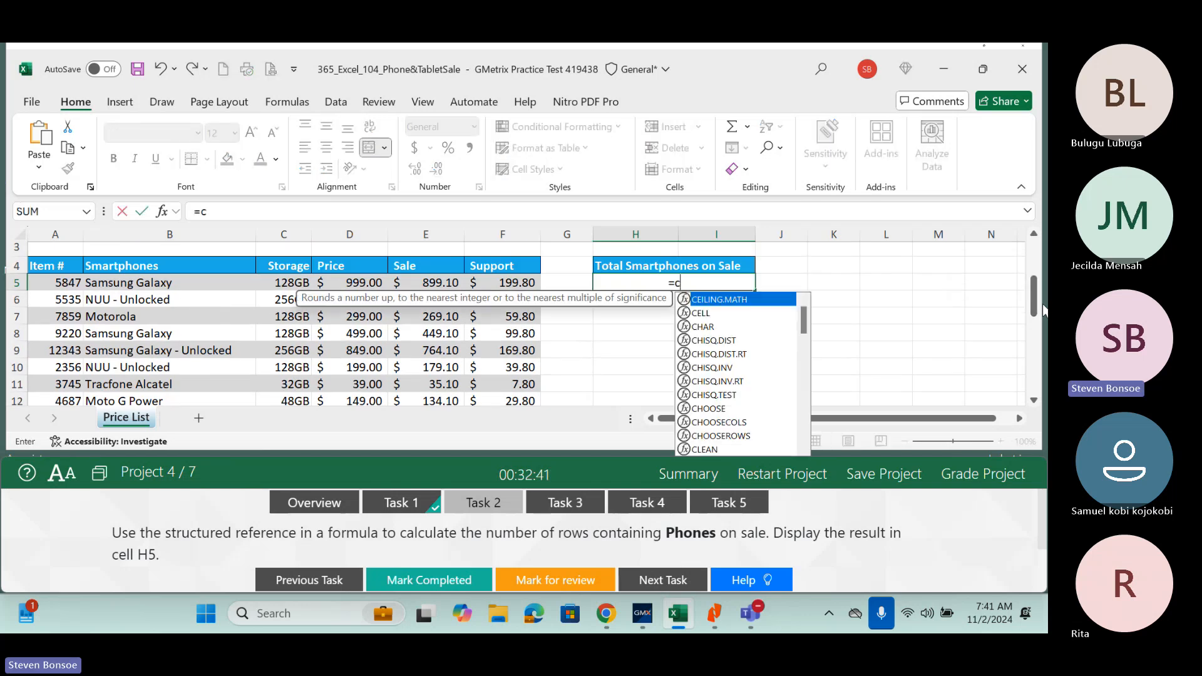
pyautogui.write('ount')
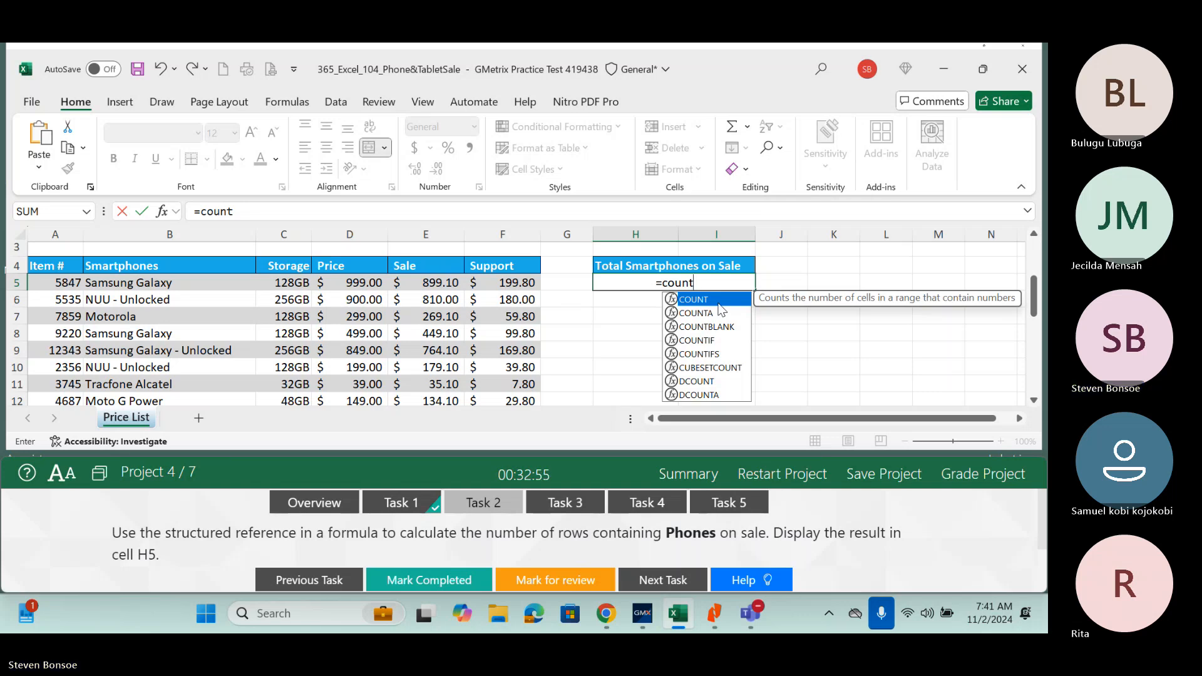
pyautogui.click(704, 316)
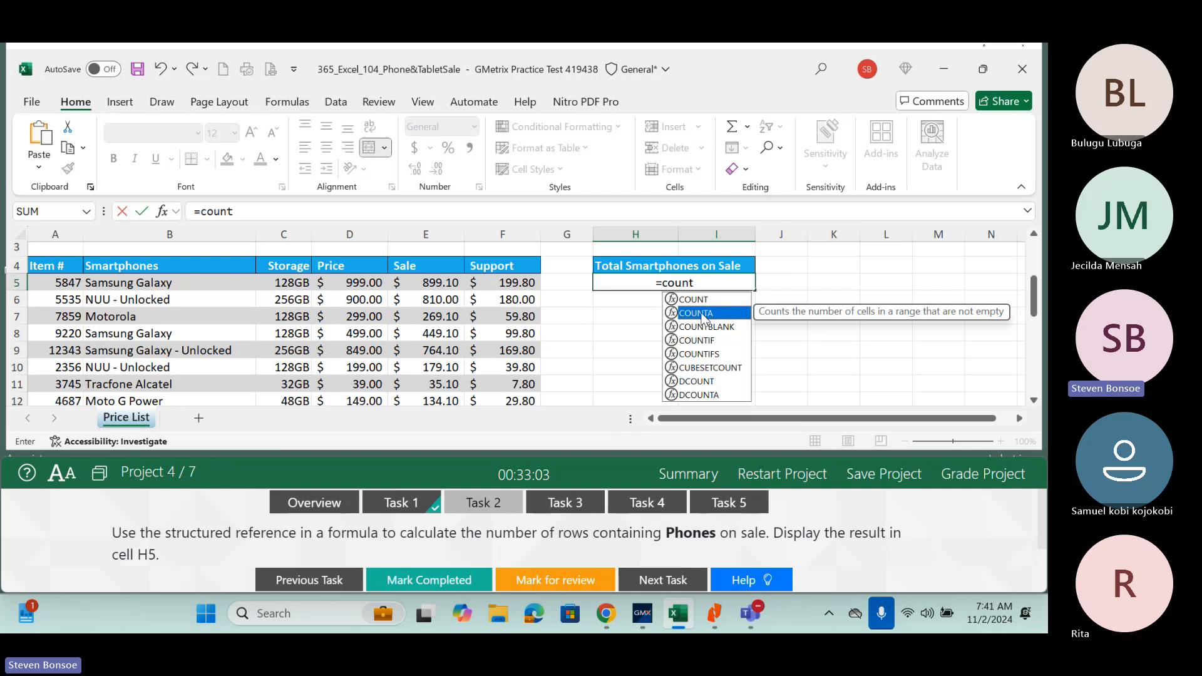
pyautogui.doubleClick(696, 313)
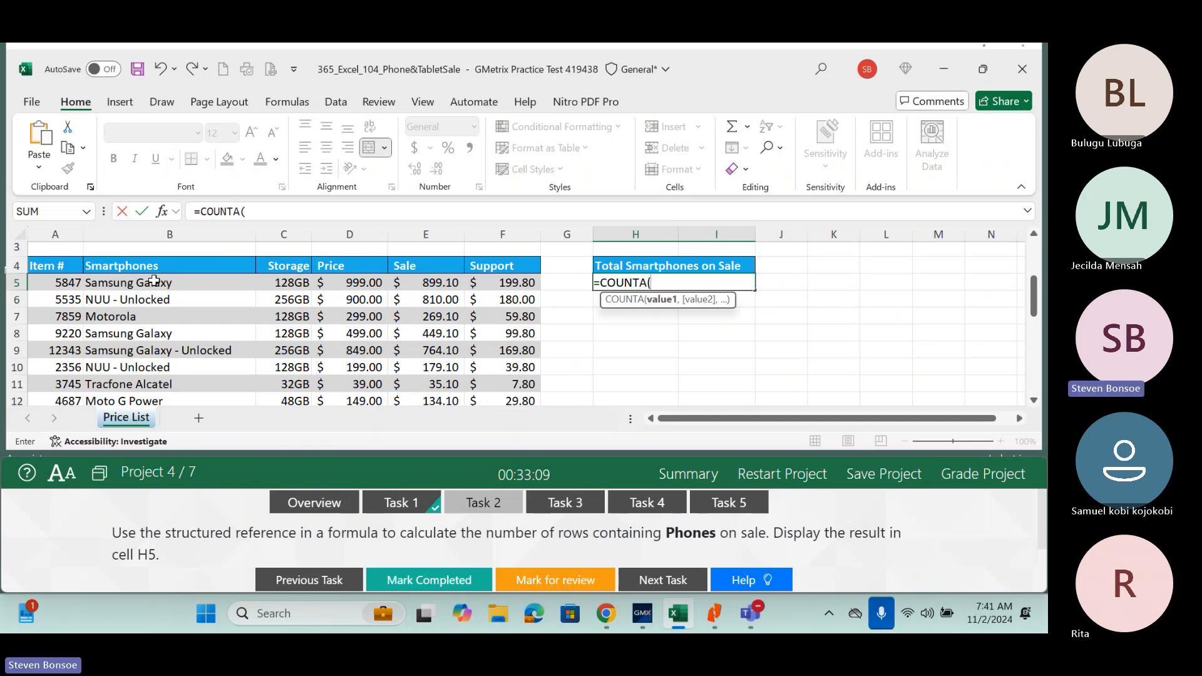
pyautogui.moveTo(154, 281); pyautogui.dragTo(169, 375)
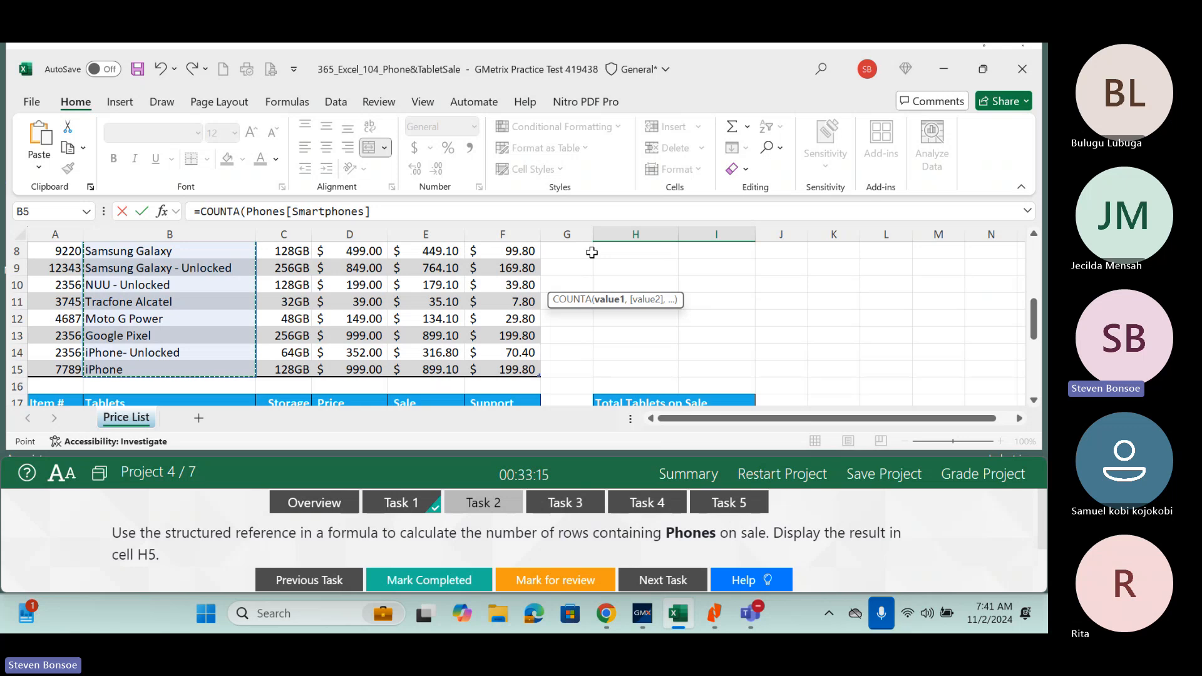
pyautogui.write(')')
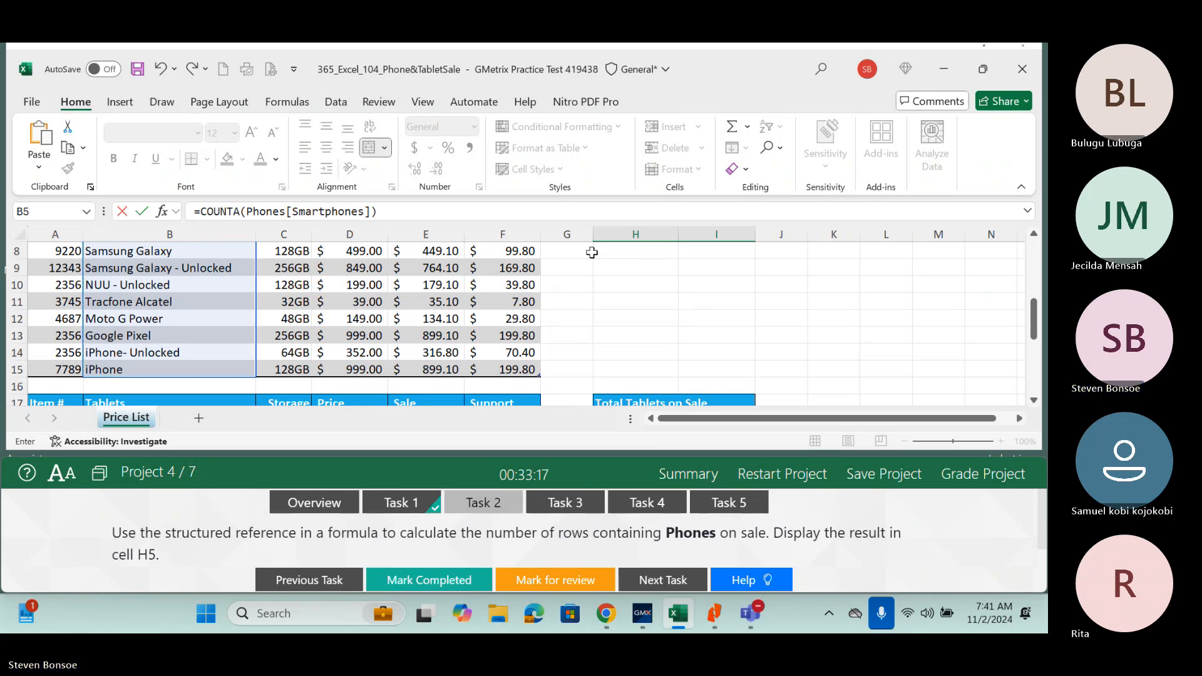
pyautogui.hotkey('ctrl', 'Return')
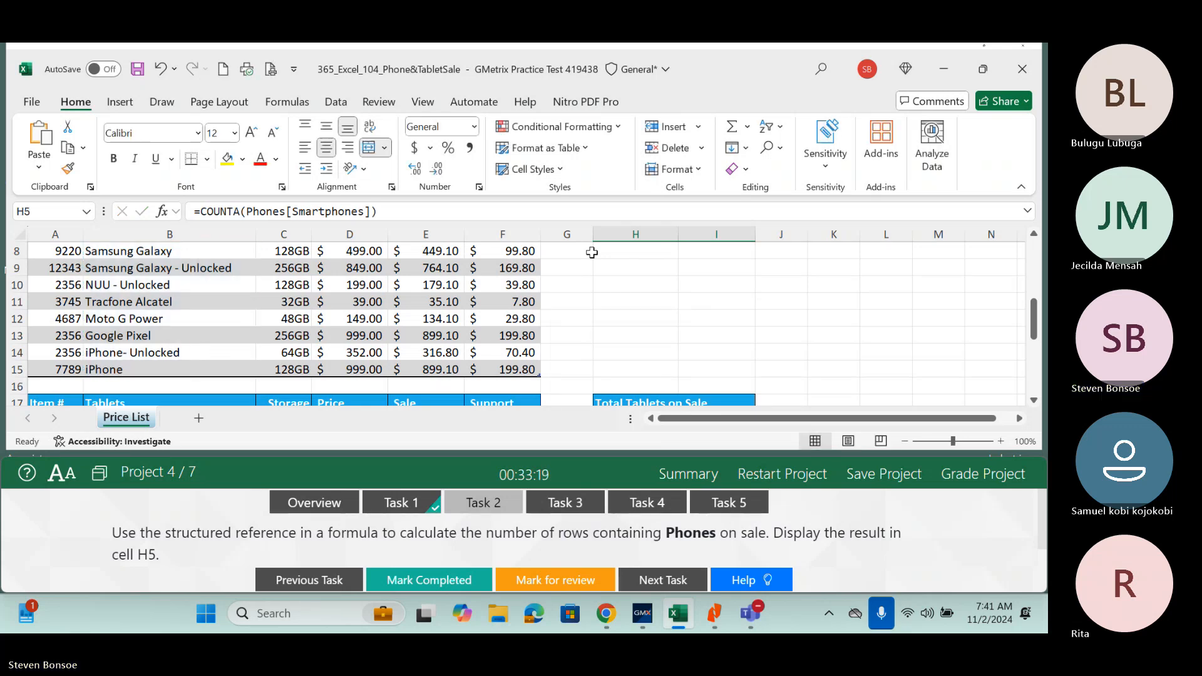
# Grade Project 4, choose to retry the project, and return to Task 2.
pyautogui.moveTo(1037, 331); pyautogui.dragTo(1027, 307)
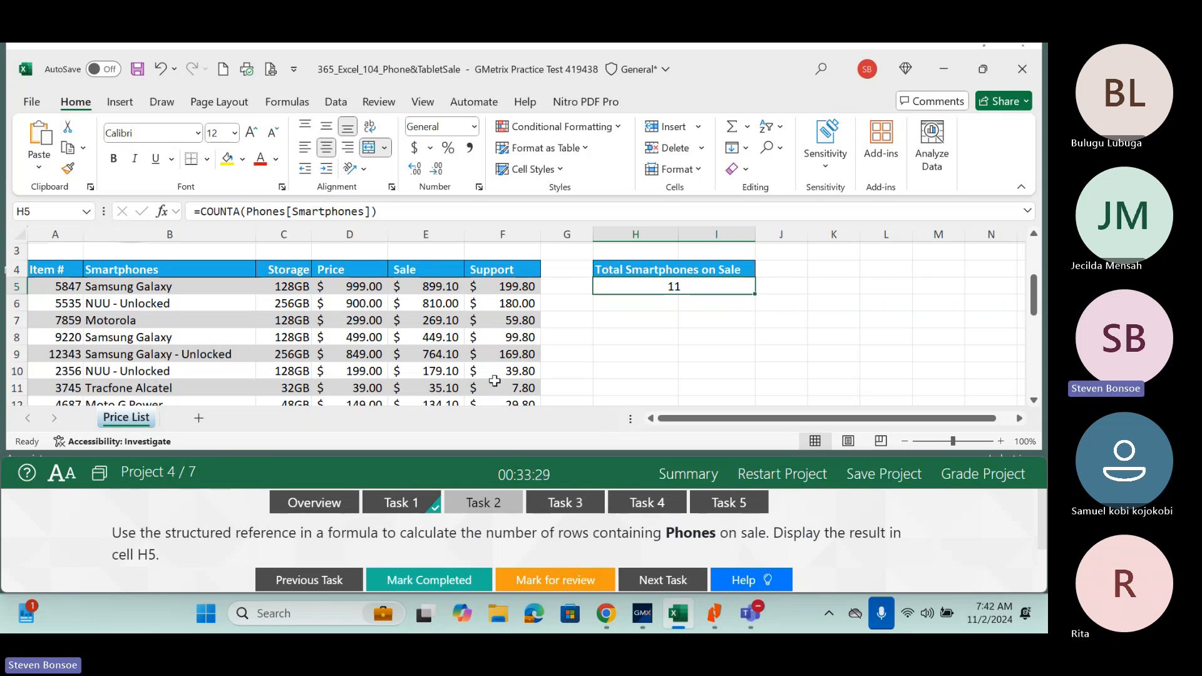
pyautogui.click(980, 486)
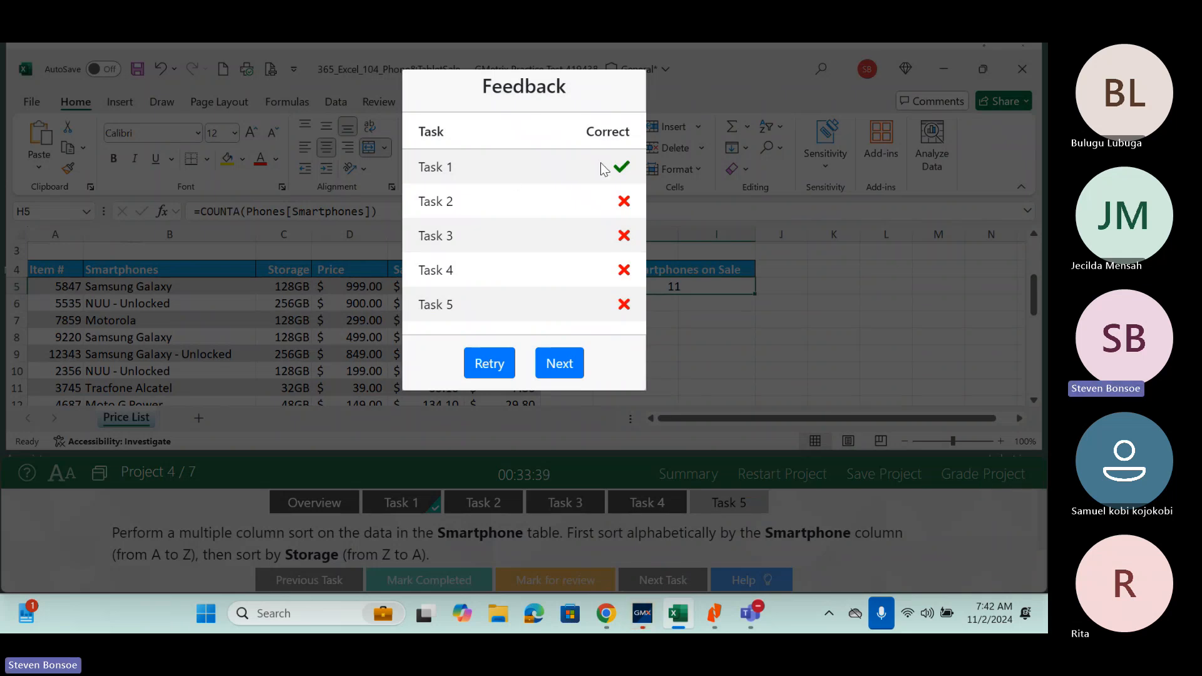
pyautogui.click(489, 369)
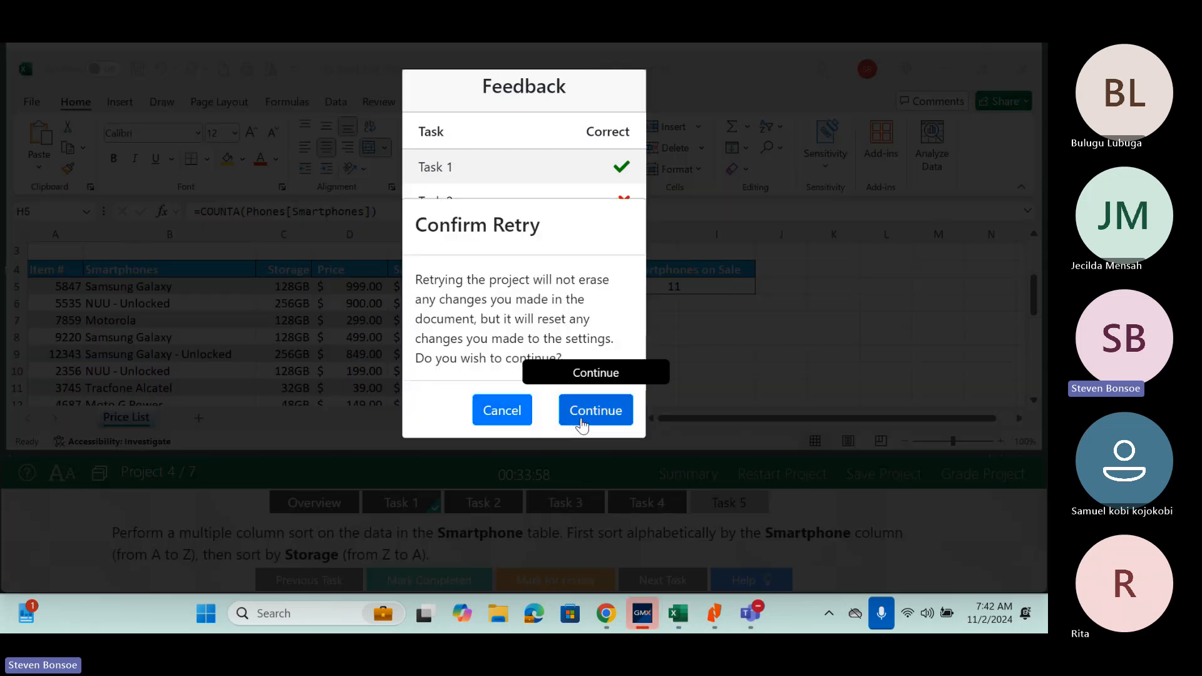
pyautogui.click(581, 418)
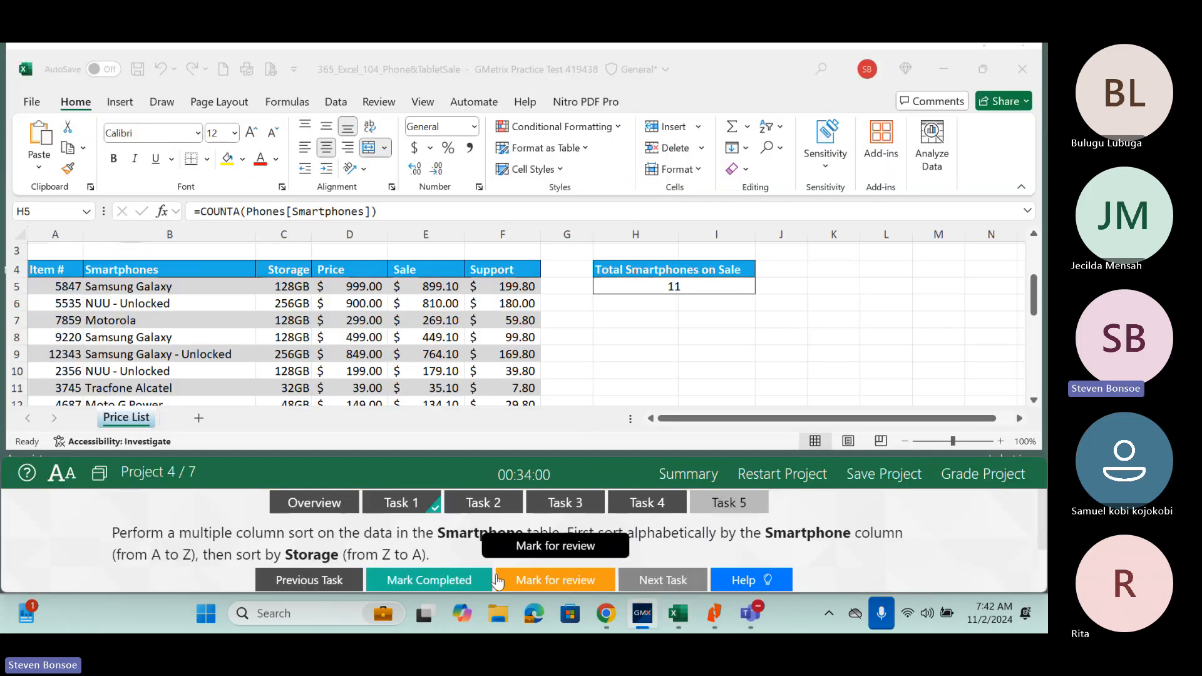
pyautogui.click(468, 512)
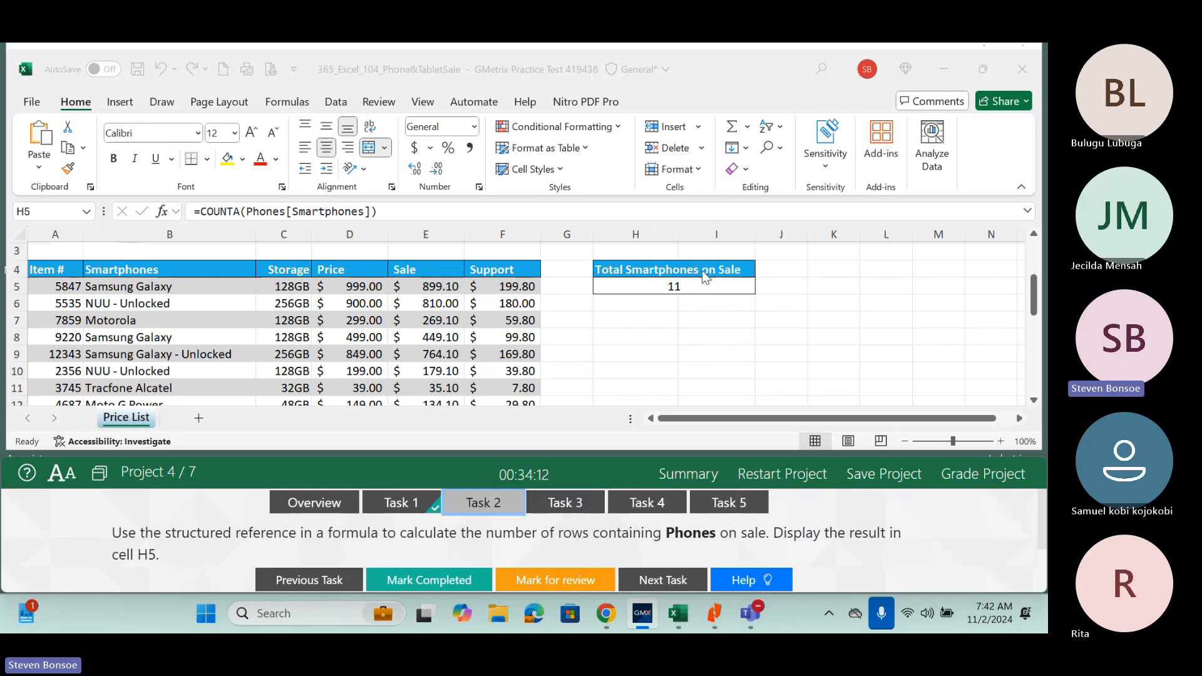
# Replace the COUNTA function in cell H5 with ROW, keeping the Phones[Smartphones] structured reference.
pyautogui.click(668, 286)
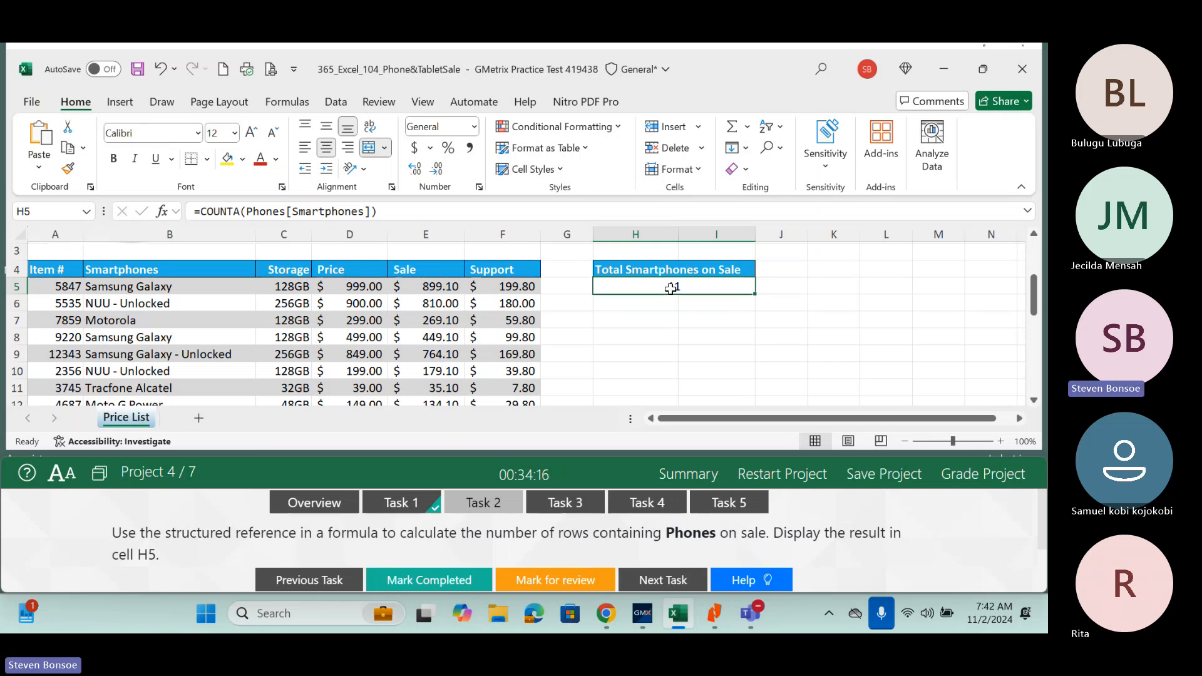
pyautogui.click(243, 211)
pyautogui.press('BackSpace')
pyautogui.press('BackSpace')
pyautogui.press('BackSpace')
pyautogui.press('BackSpace')
pyautogui.press('BackSpace')
pyautogui.press('BackSpace')
pyautogui.write('rows')
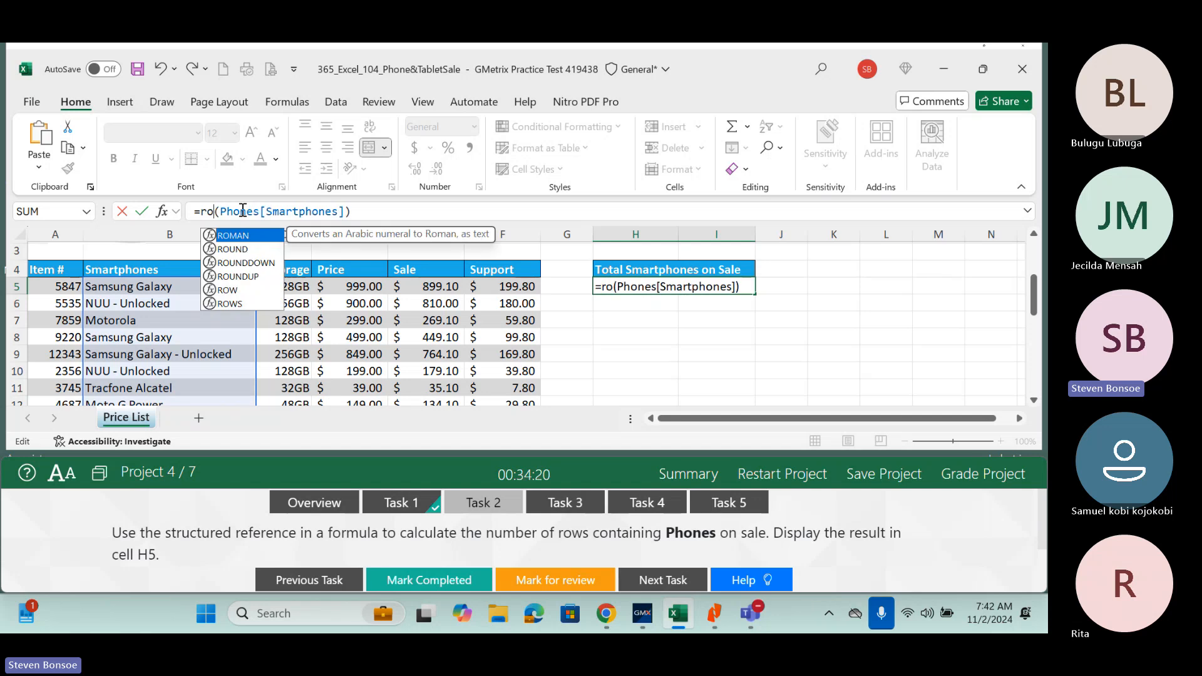
pyautogui.press('Return')
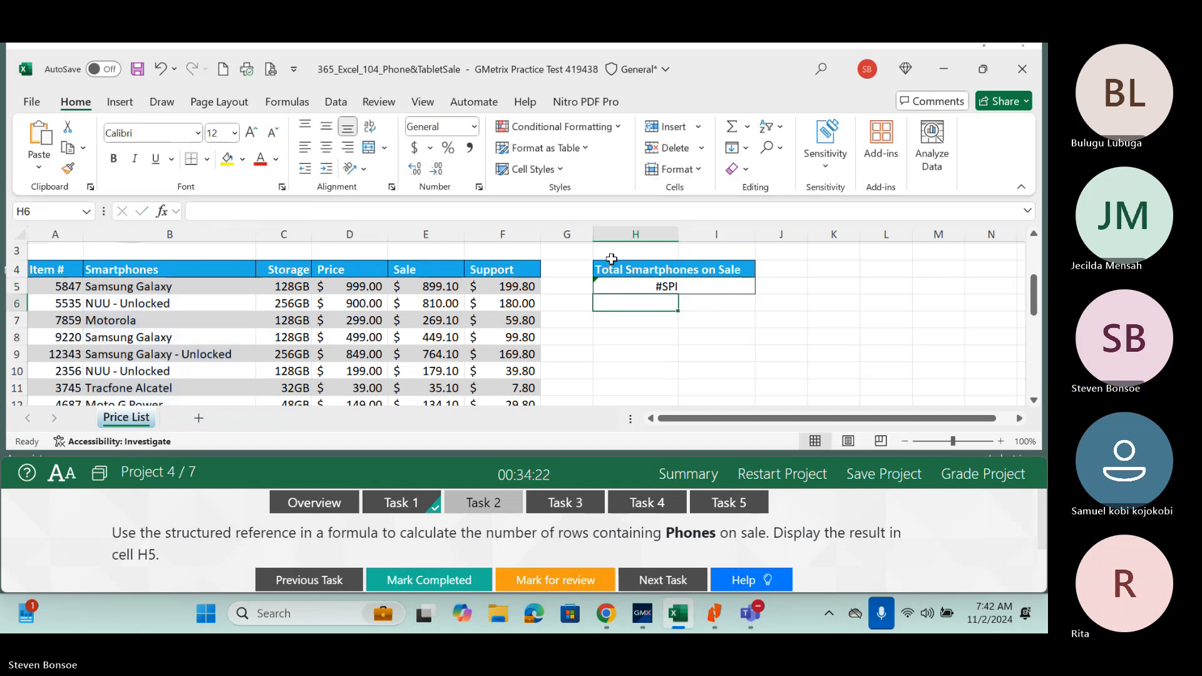
# Correct the function in cell H5 so the formula reads =ROWS(Phones[Smartphones]).
pyautogui.click(663, 286)
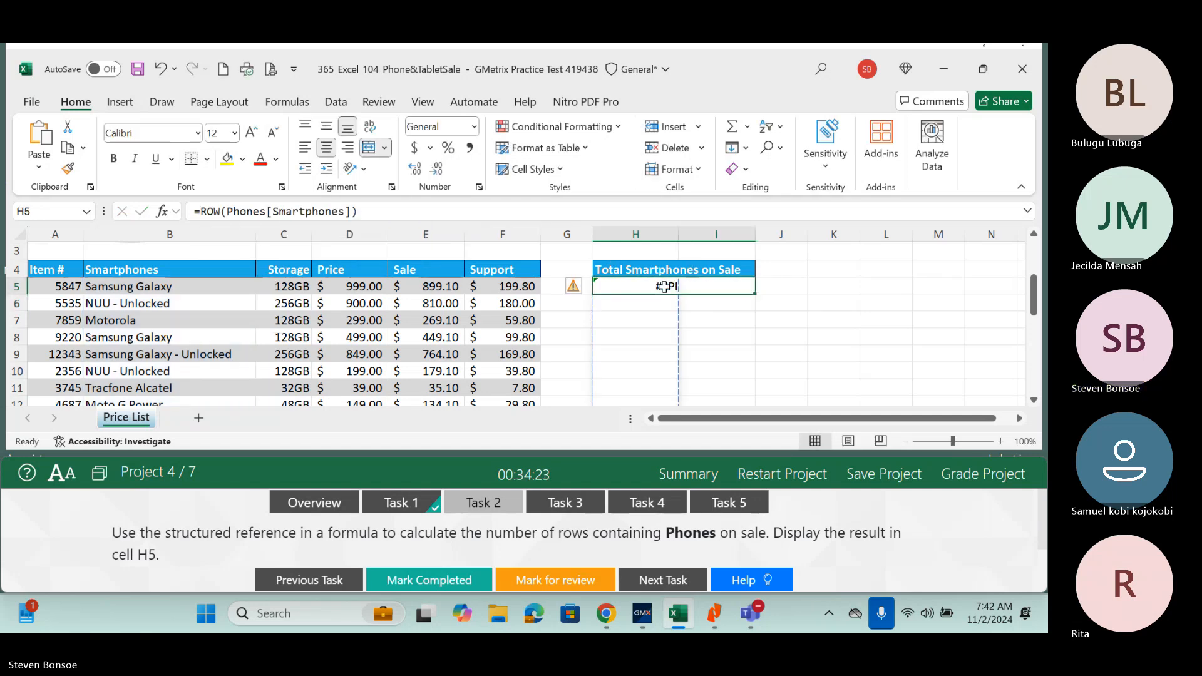
pyautogui.click(225, 212)
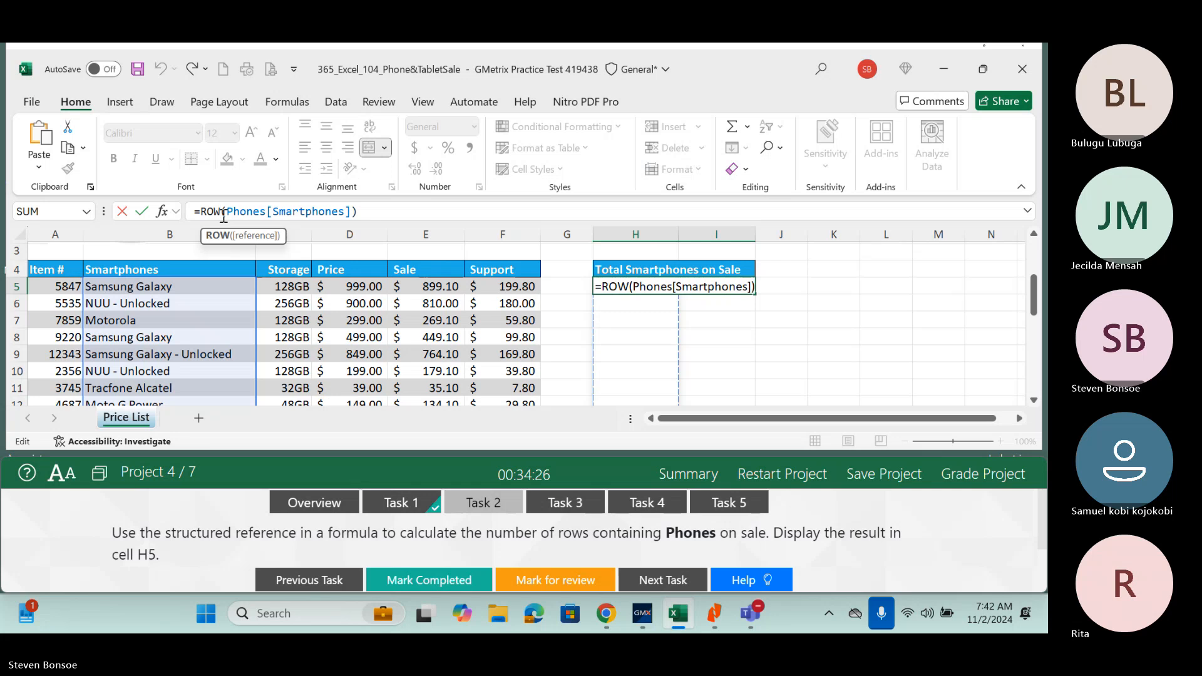
pyautogui.write('s')
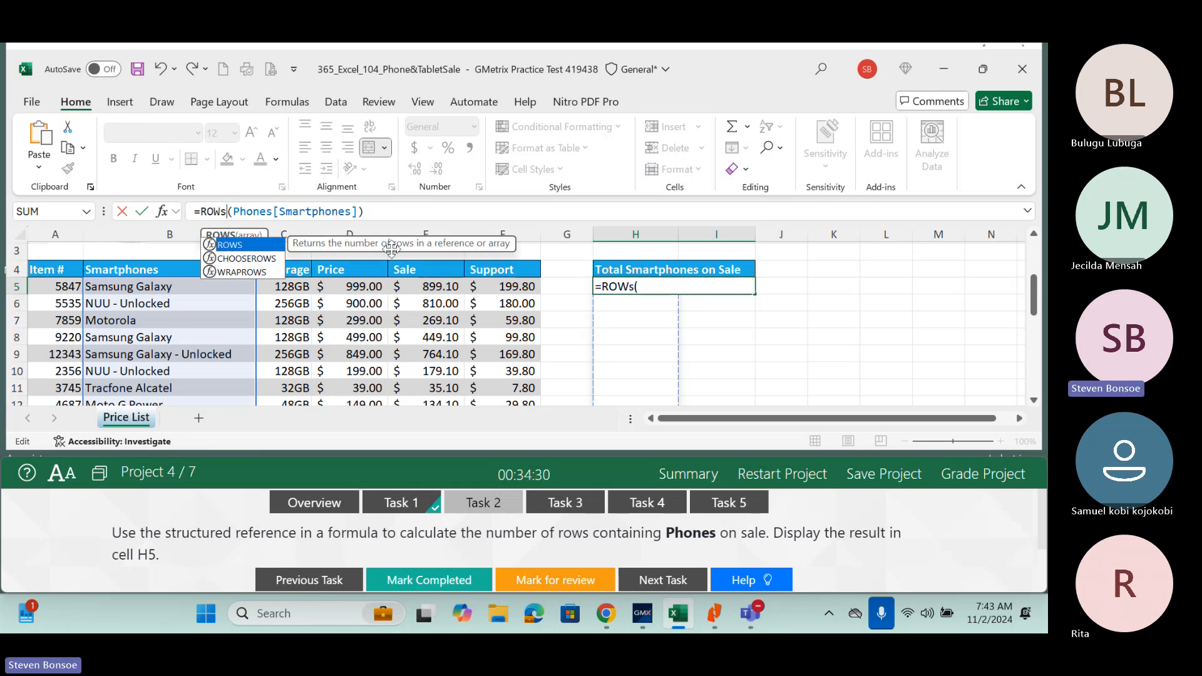
pyautogui.doubleClick(256, 250)
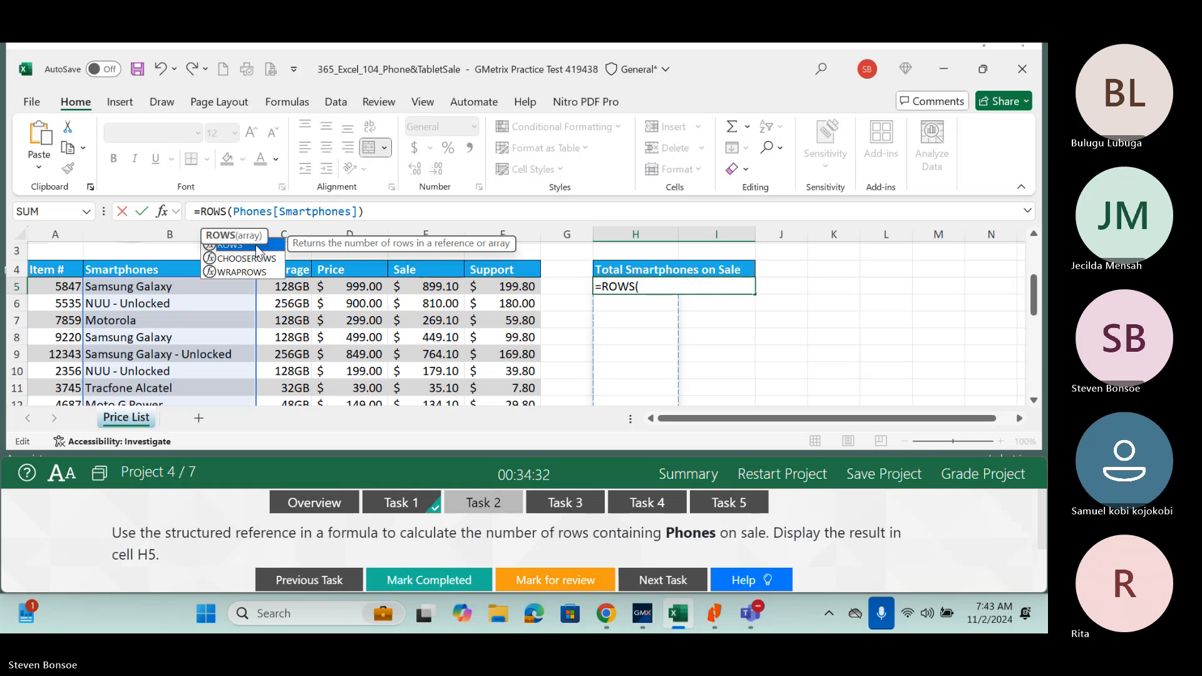
pyautogui.press('Return')
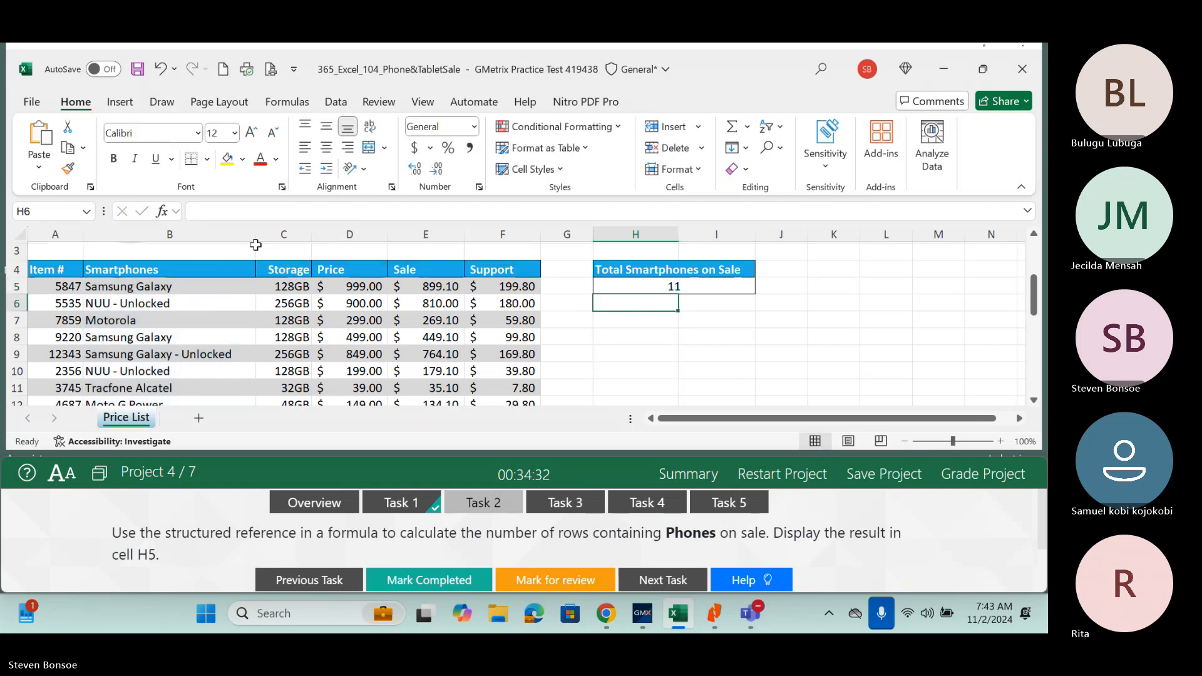
# Grade Project 4 again and continue to Project 5.
pyautogui.click(685, 289)
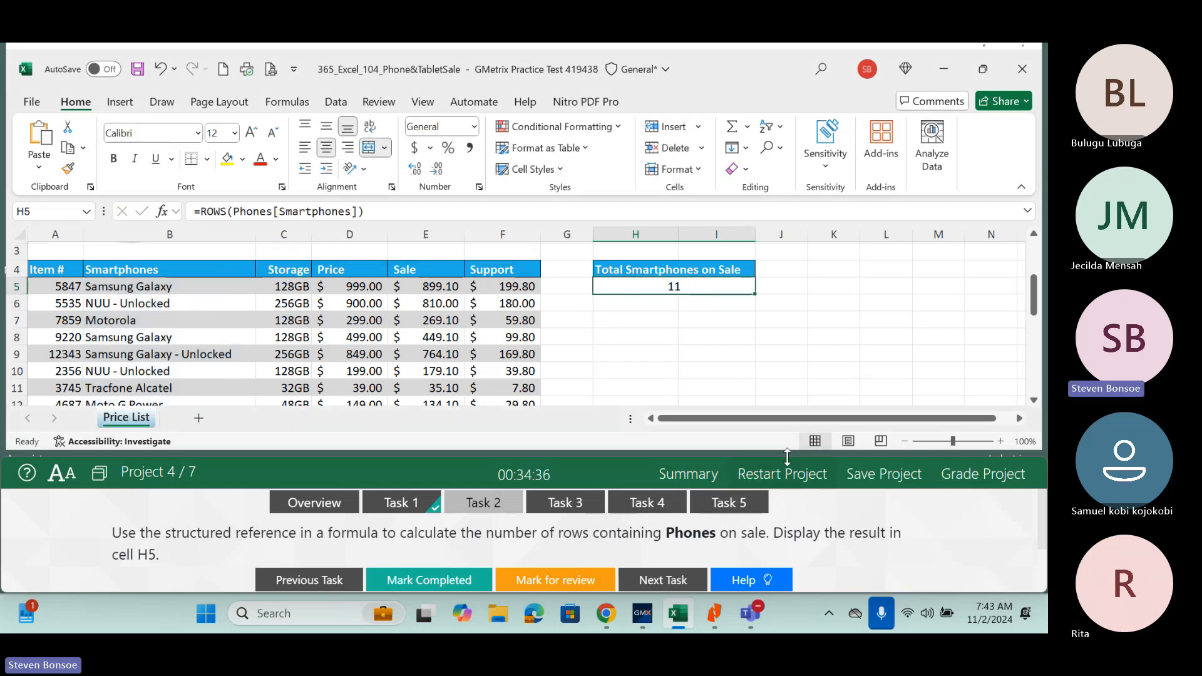
pyautogui.click(965, 483)
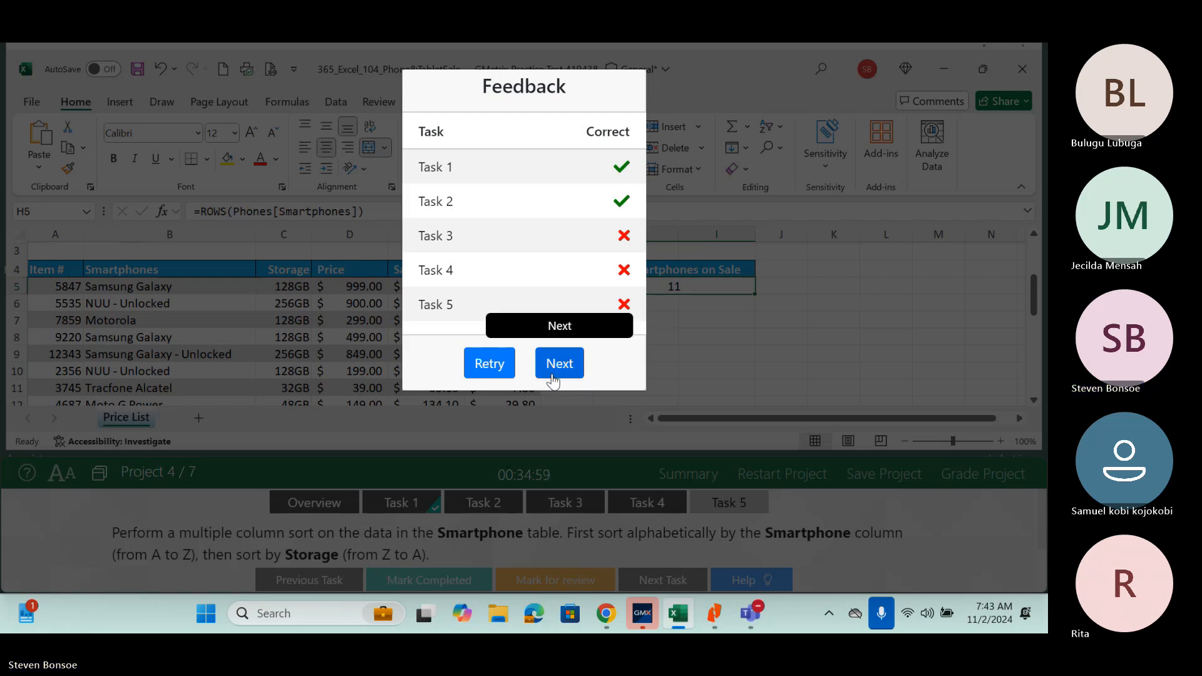
pyautogui.click(552, 364)
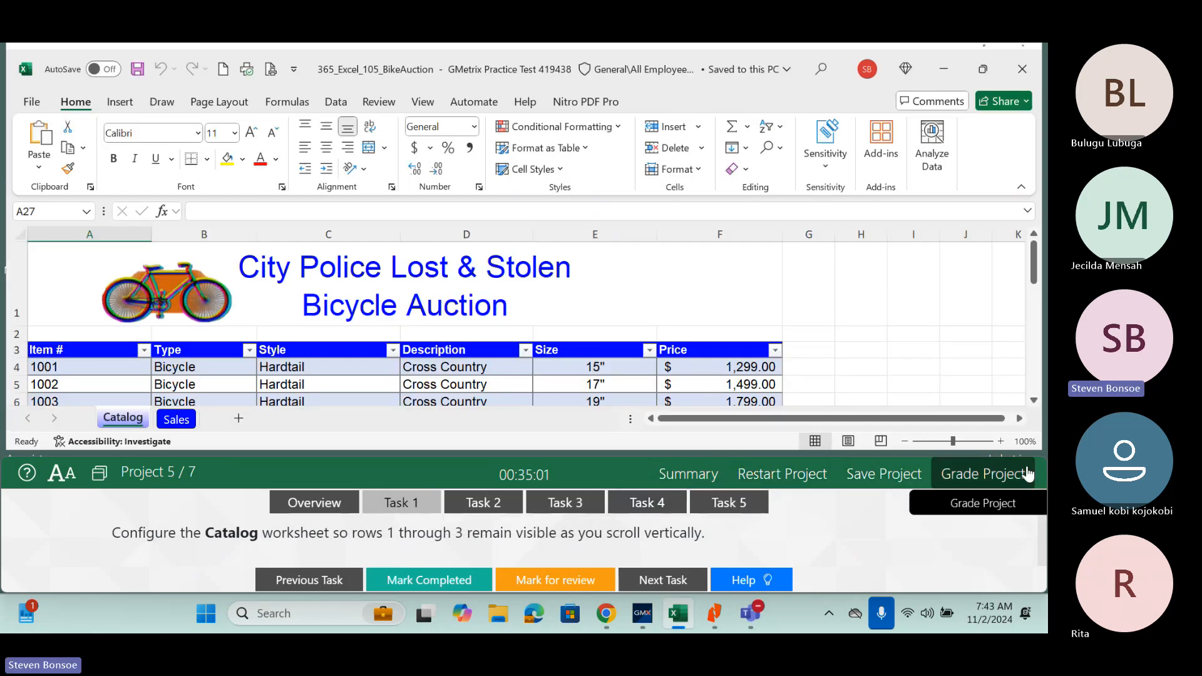
# Reopen the Phone & Tablet Sale project at Task 3 from the test summary and confirm the retry.
pyautogui.click(687, 476)
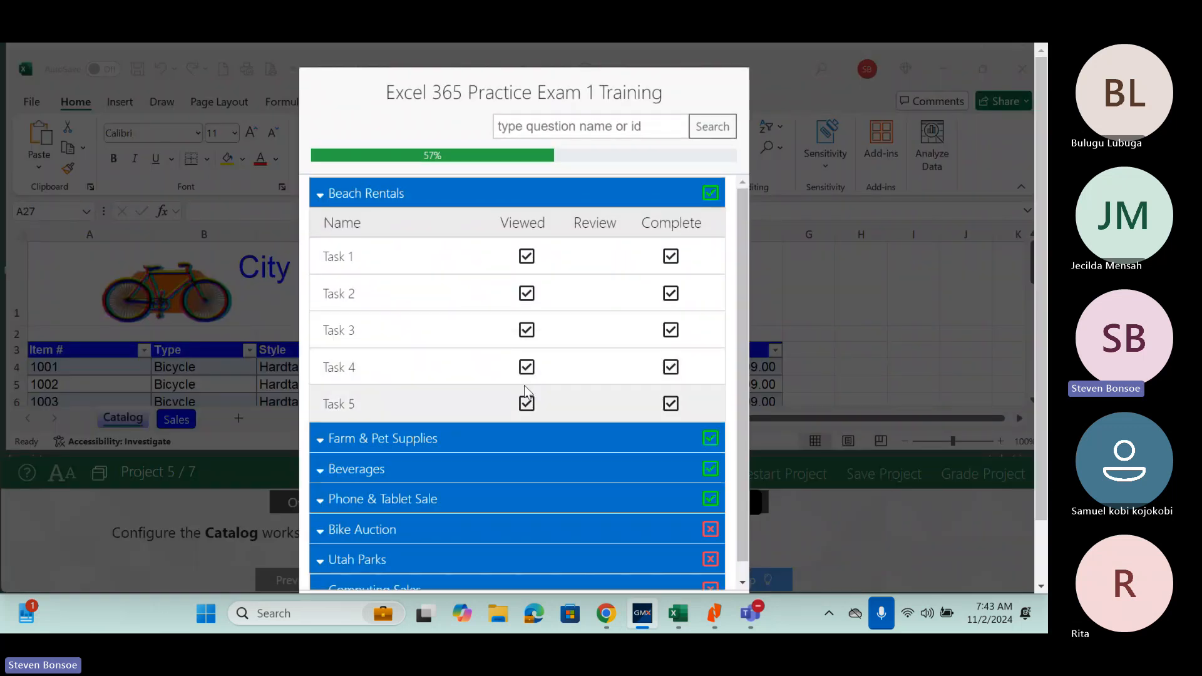
pyautogui.click(414, 200)
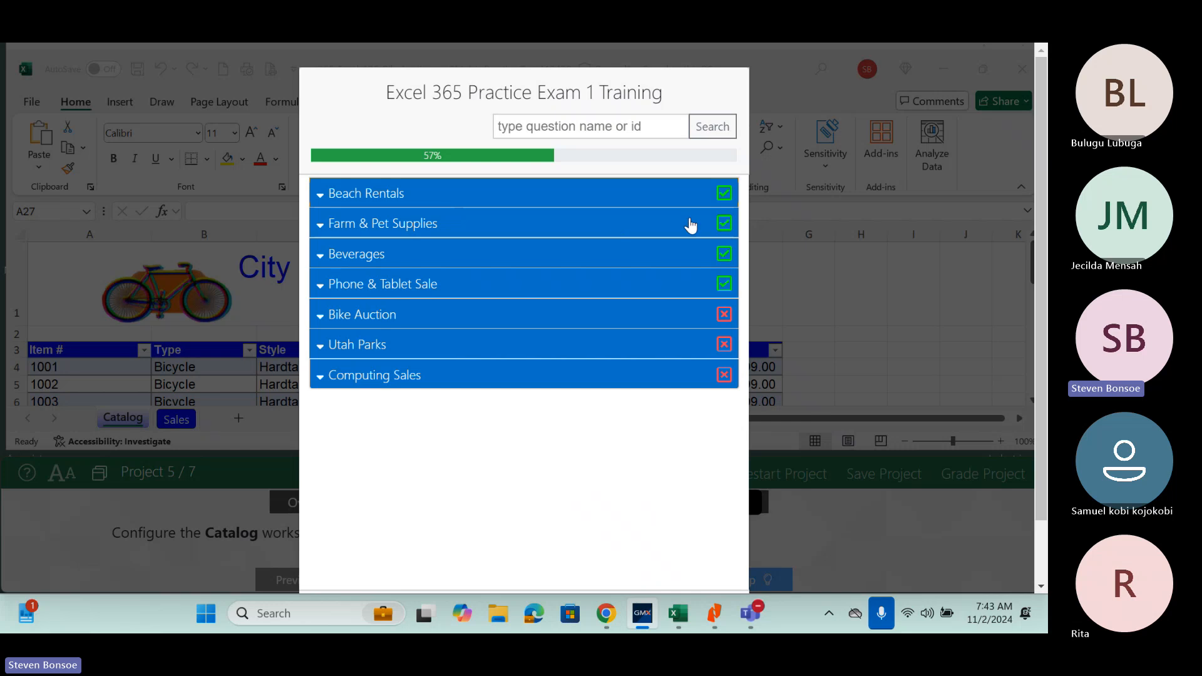
pyautogui.click(508, 286)
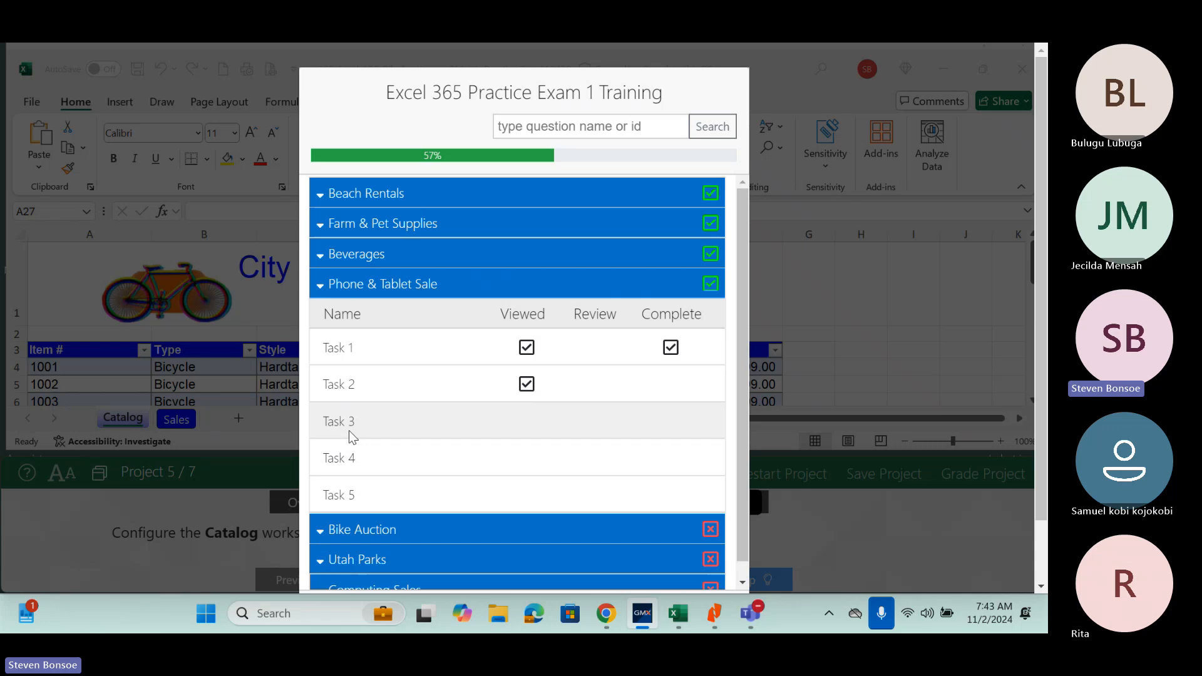
pyautogui.click(383, 423)
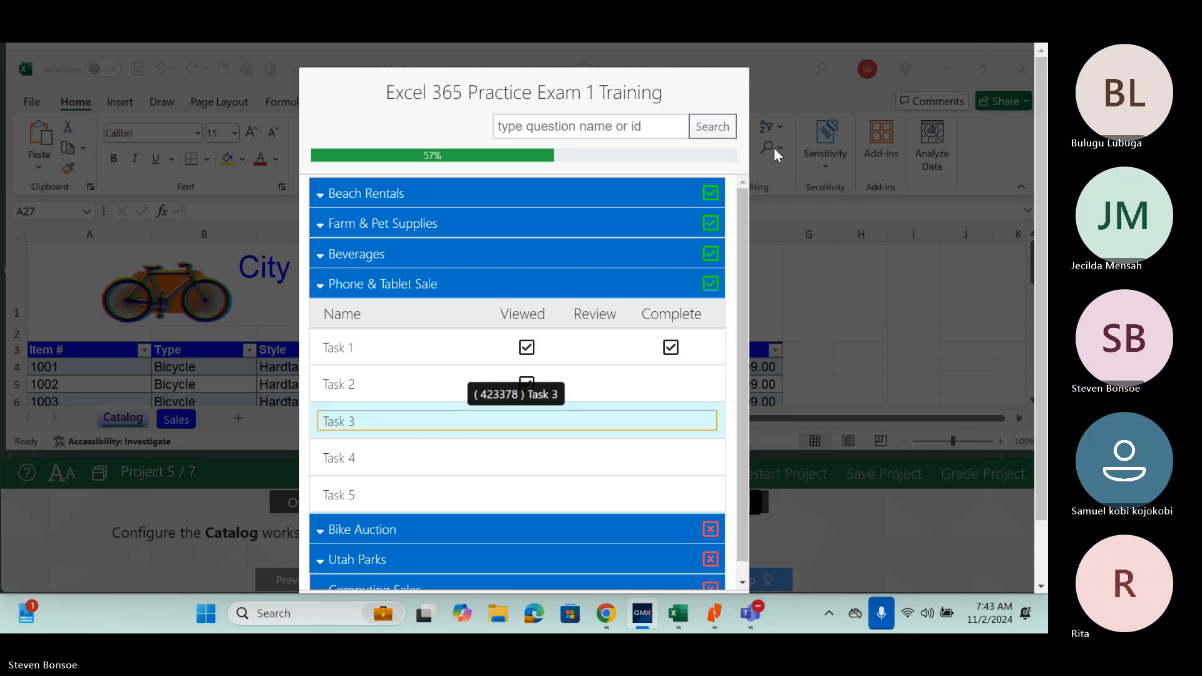
pyautogui.scroll(-1, 742, 241)
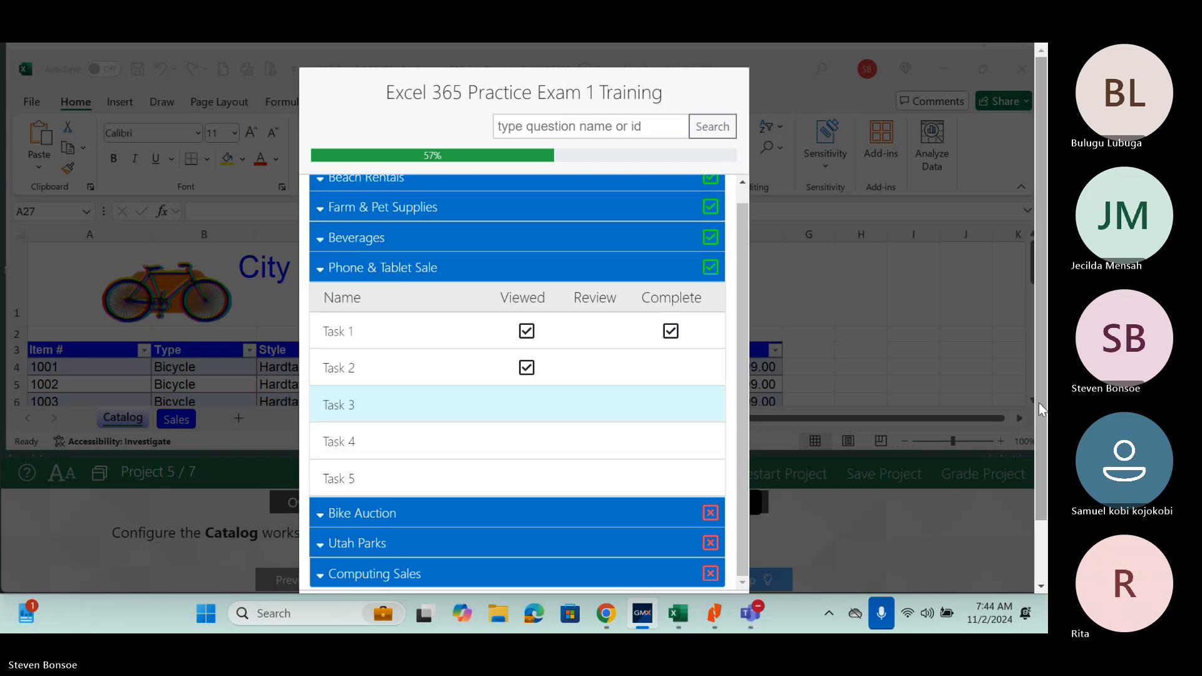
pyautogui.scroll(-2, 1039, 403)
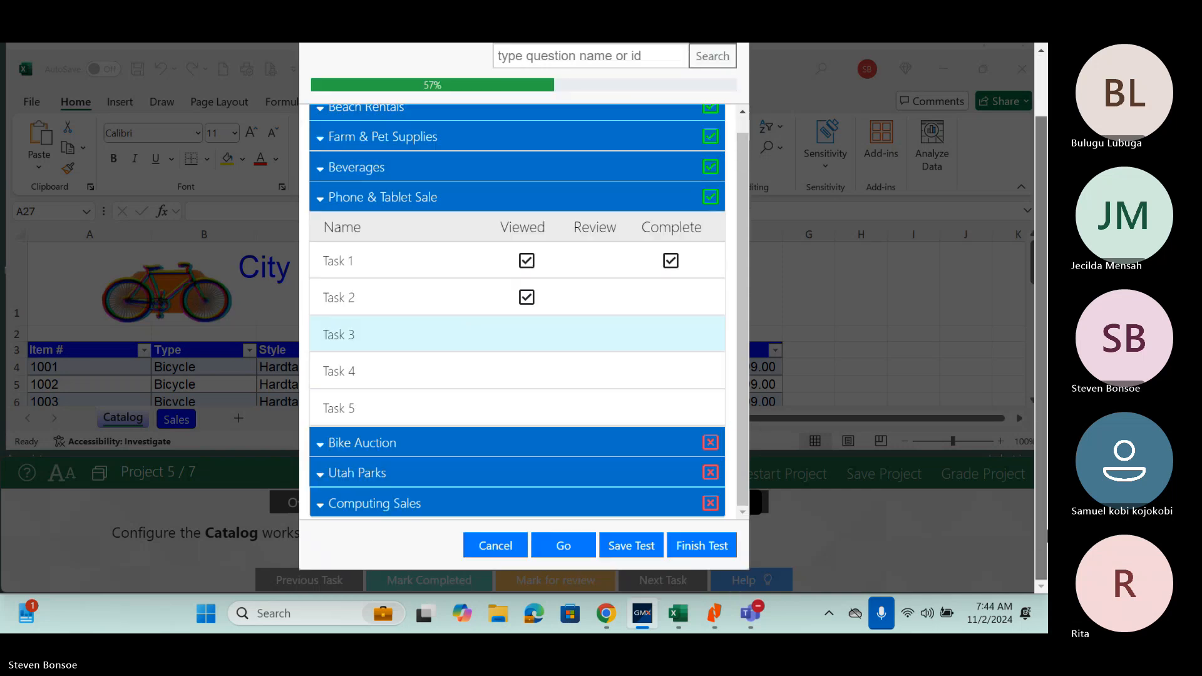
pyautogui.click(565, 557)
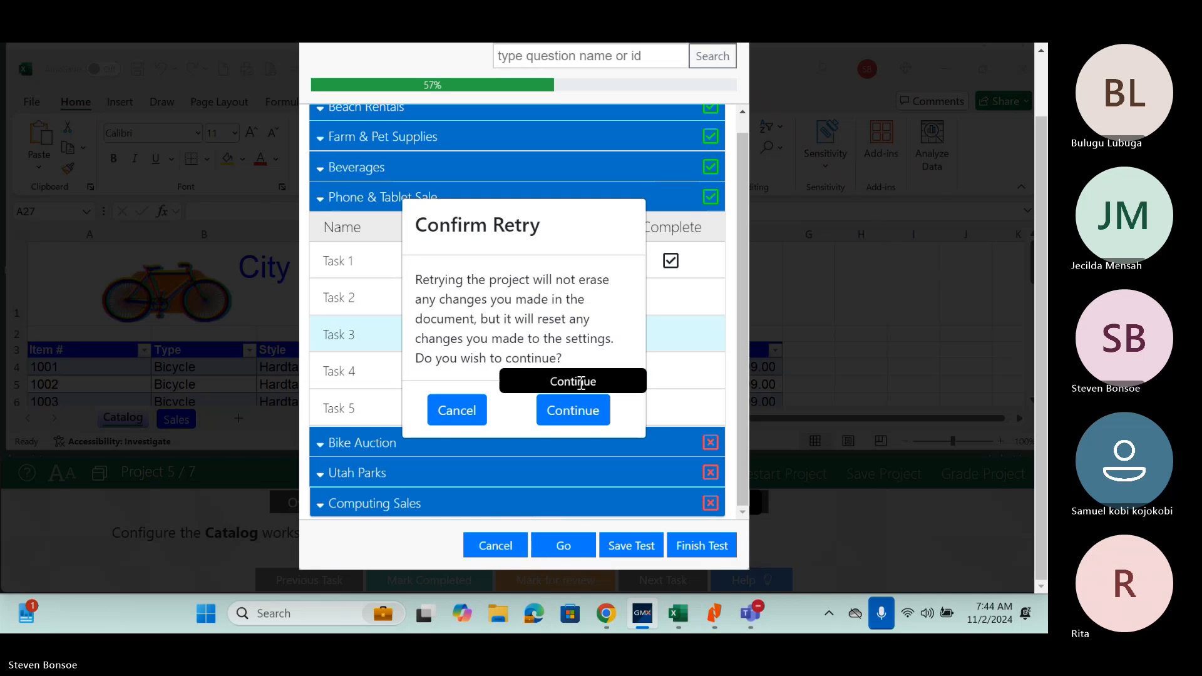
pyautogui.click(573, 414)
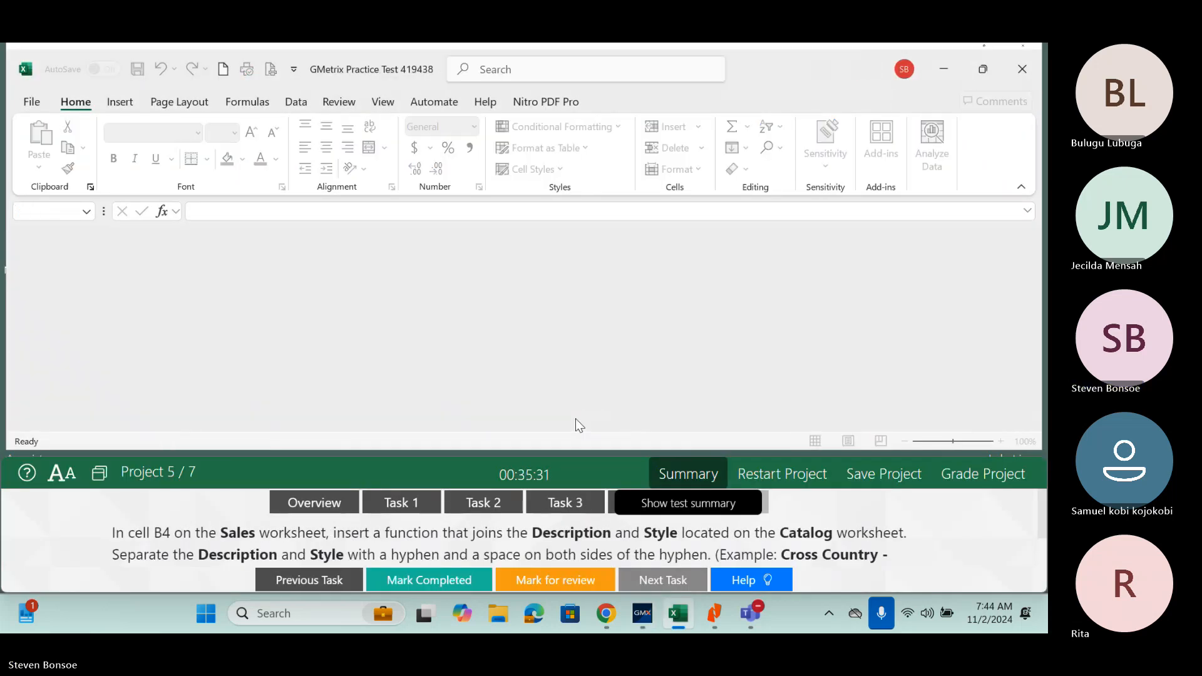
# Return to Task 2 of Project 4 and mark it as completed.
pyautogui.click(479, 505)
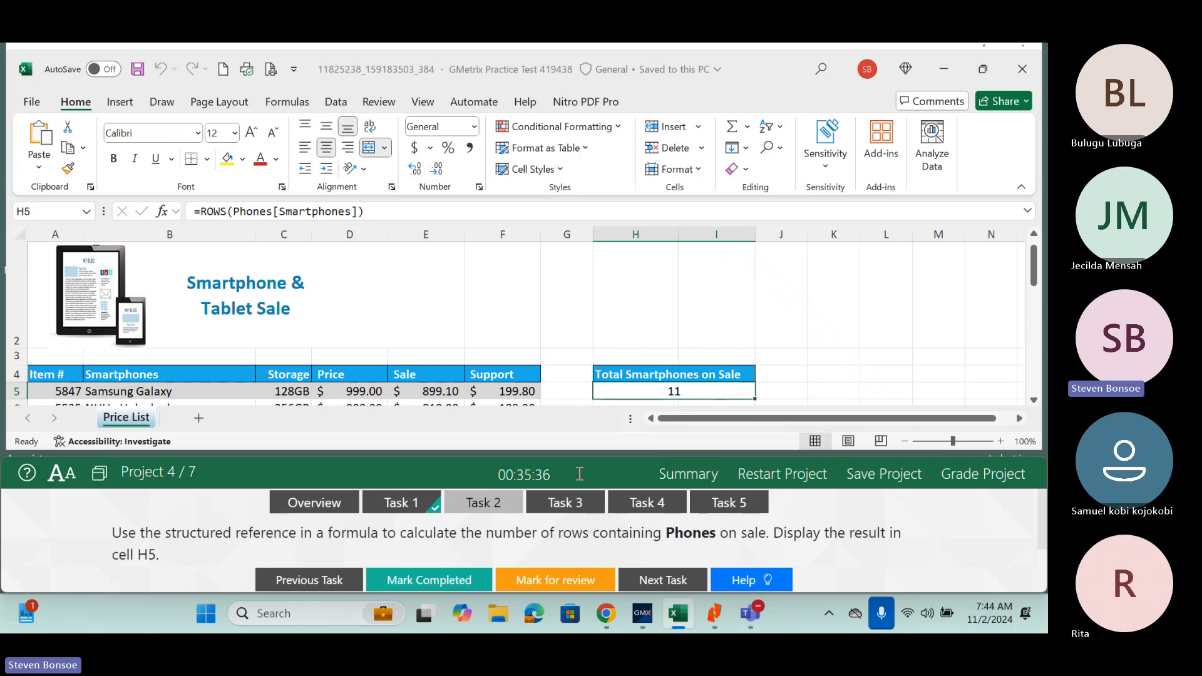
pyautogui.click(436, 575)
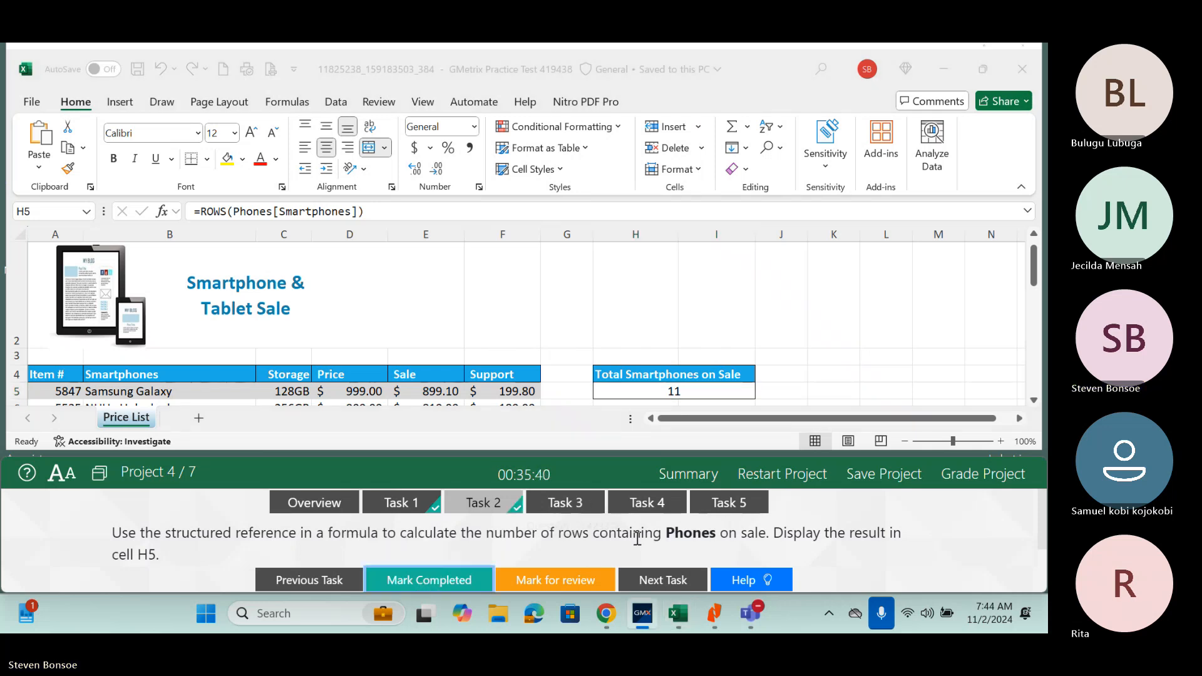
pyautogui.click(581, 504)
pyautogui.click(465, 505)
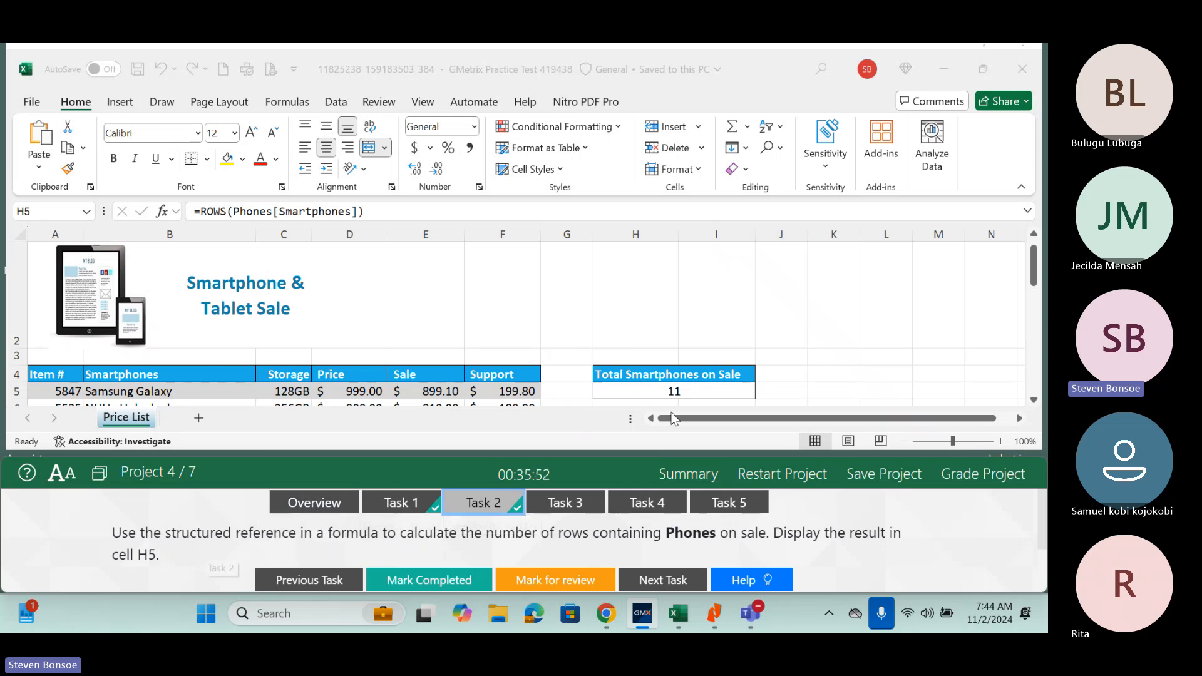
# Review the ROWS formula and its structured reference in cell H5, leaving the cell as it is.
pyautogui.click(732, 379)
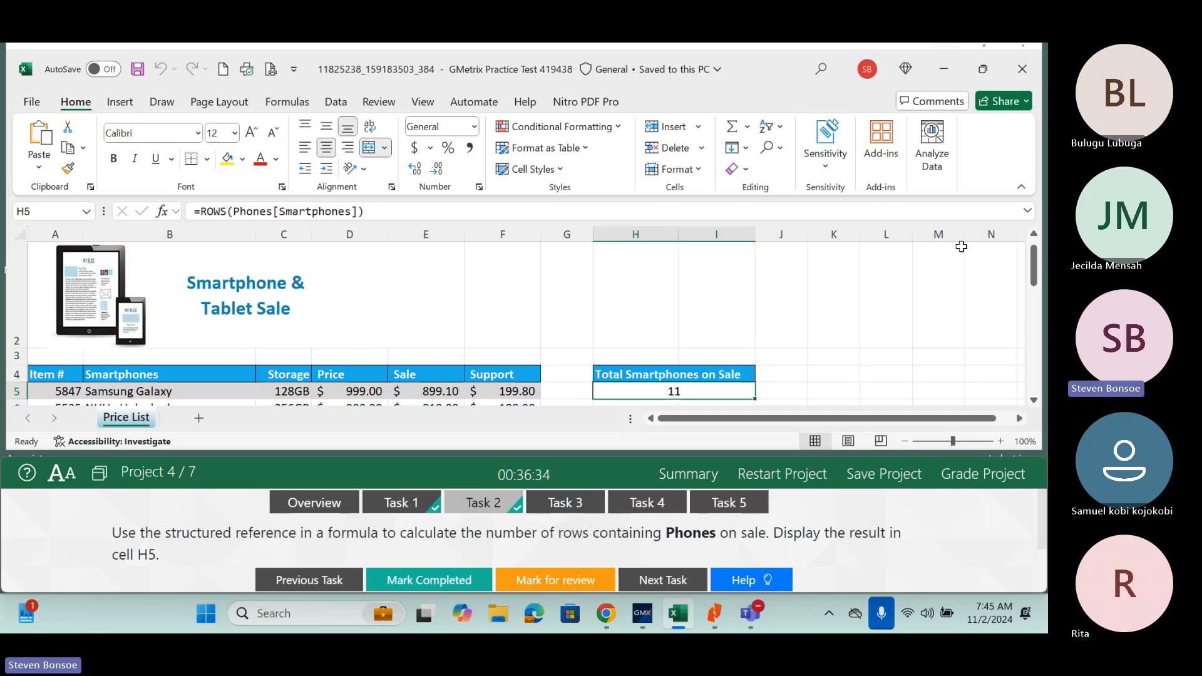
pyautogui.moveTo(1033, 262); pyautogui.dragTo(1036, 291)
pyautogui.doubleClick(674, 293)
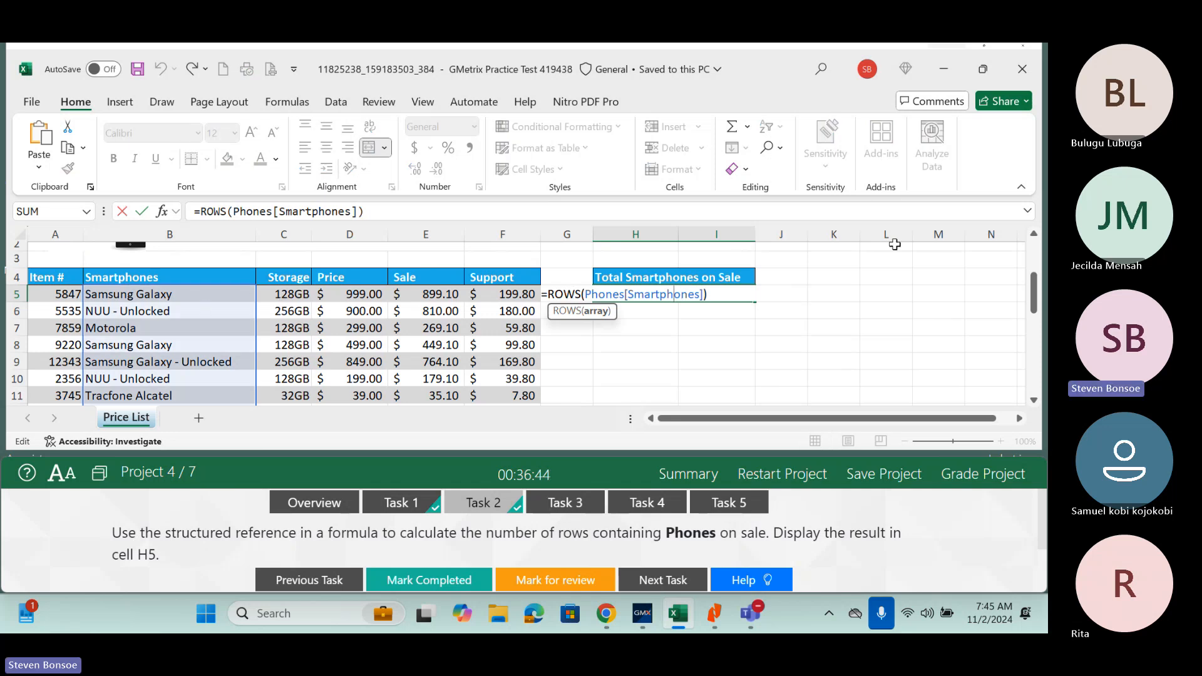
pyautogui.moveTo(1034, 294)
pyautogui.mouseDown()
pyautogui.moveTo(1034, 313)
pyautogui.moveTo(1024, 248)
pyautogui.moveTo(1035, 279)
pyautogui.mouseUp()
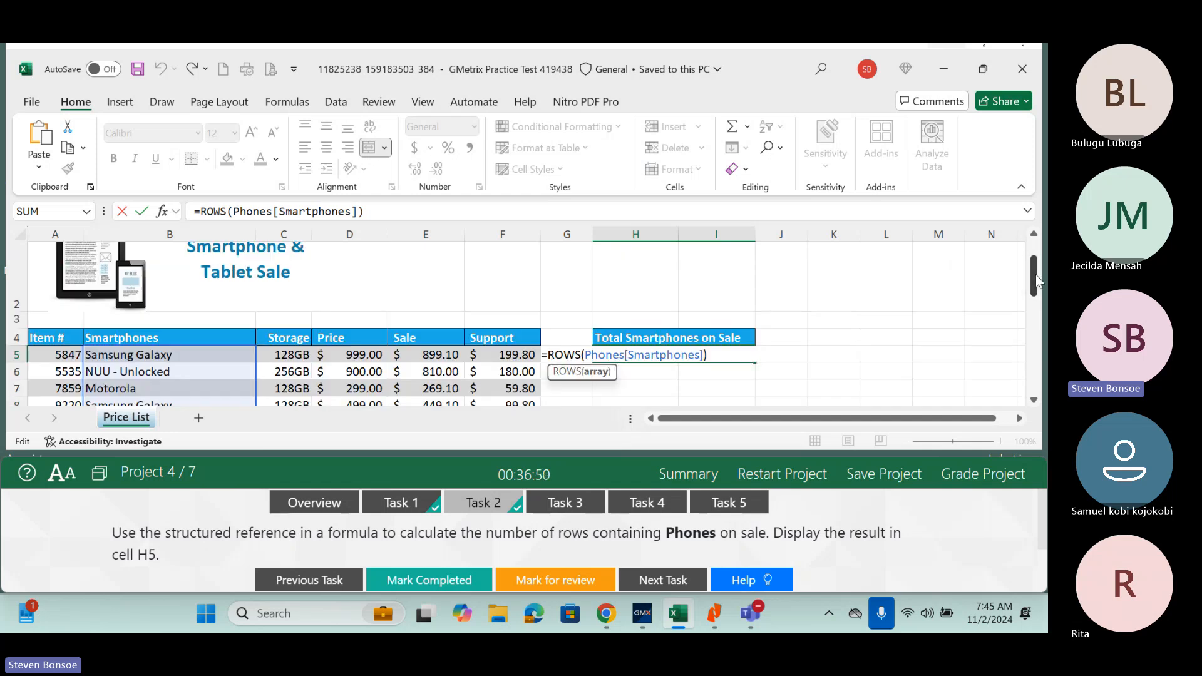
pyautogui.hotkey('ctrl', 'Return')
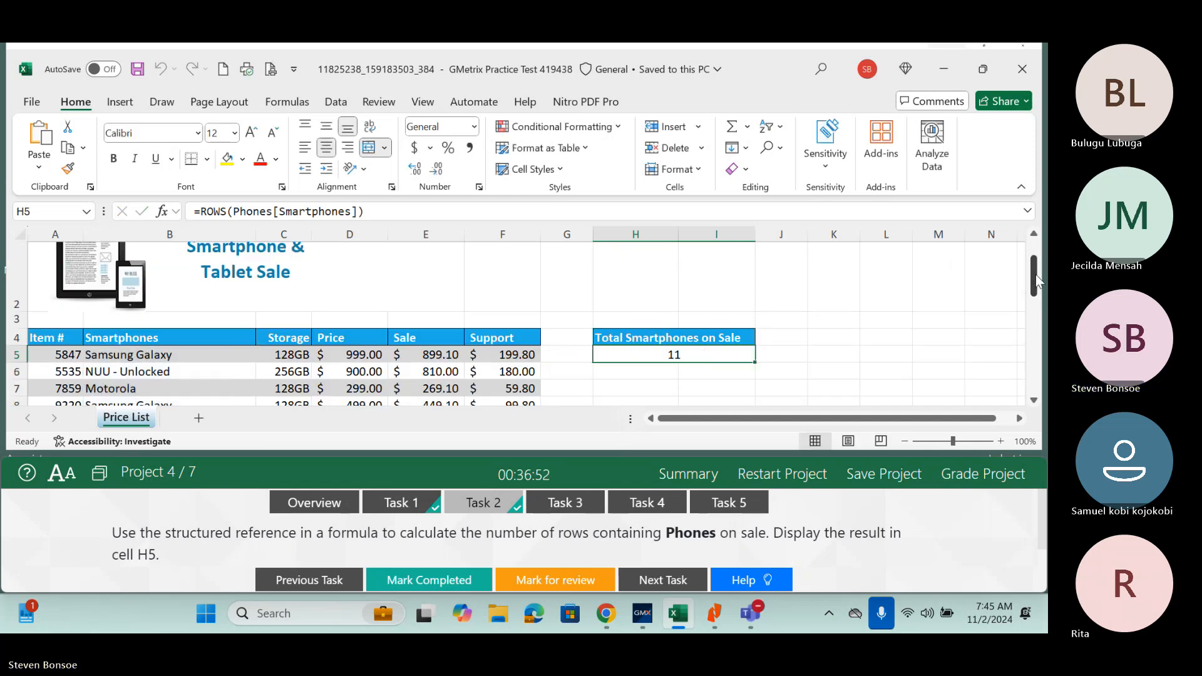
# Start a ROWS formula in cell K5 that references the Smartphones column of the Phones table.
pyautogui.click(820, 349)
pyautogui.write('=su')
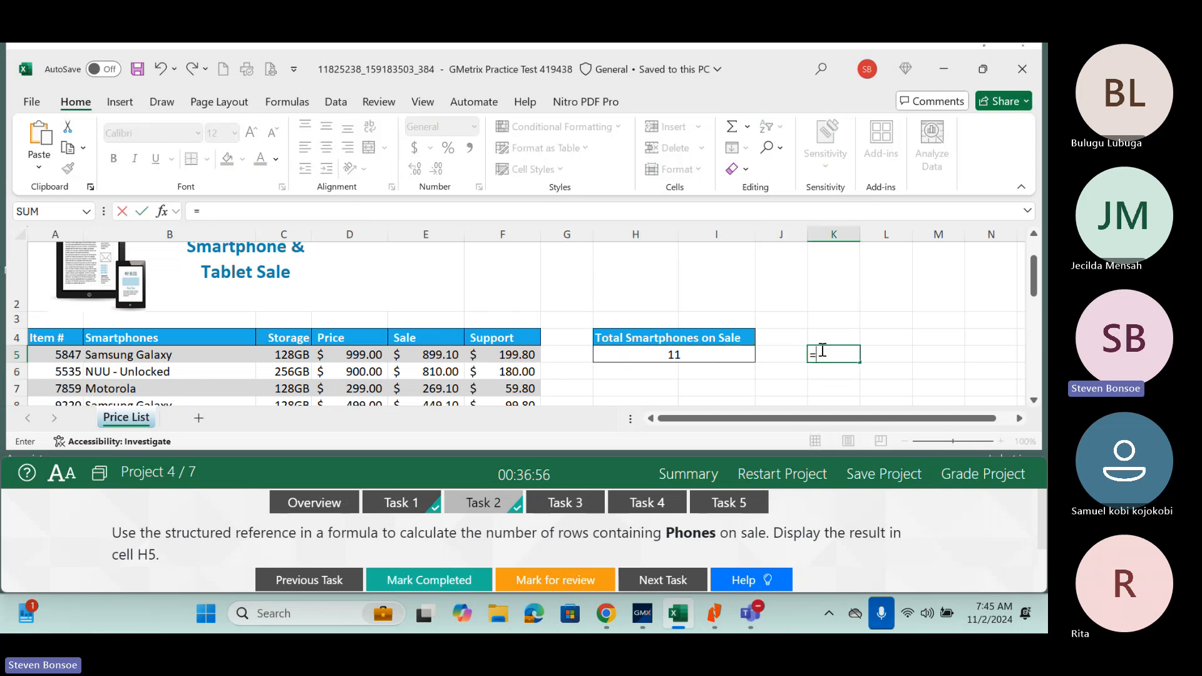
pyautogui.press('BackSpace')
pyautogui.press('BackSpace')
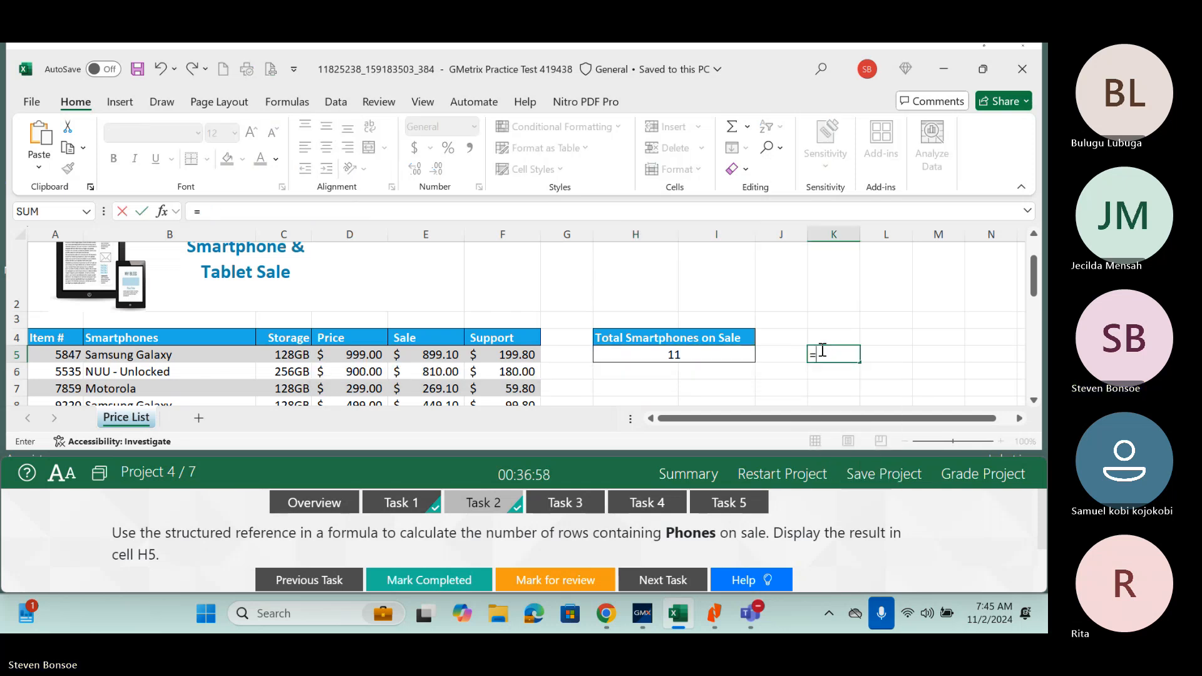
pyautogui.write('row')
pyautogui.press('Tab')
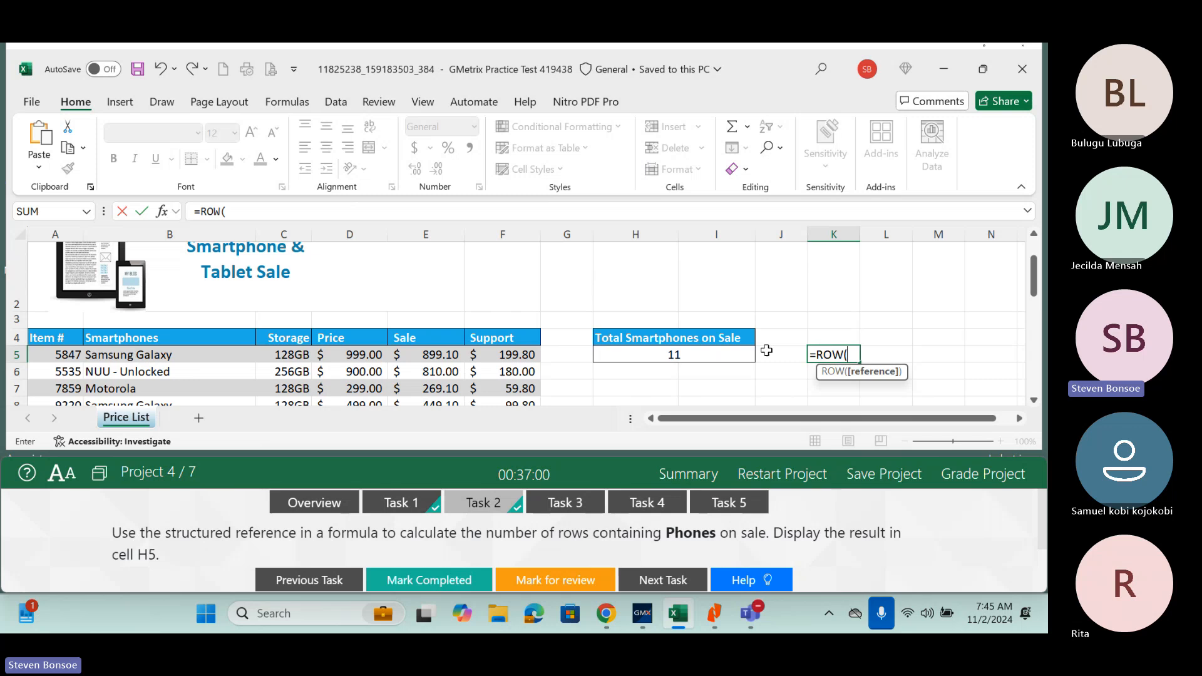
pyautogui.press('BackSpace')
pyautogui.write('s')
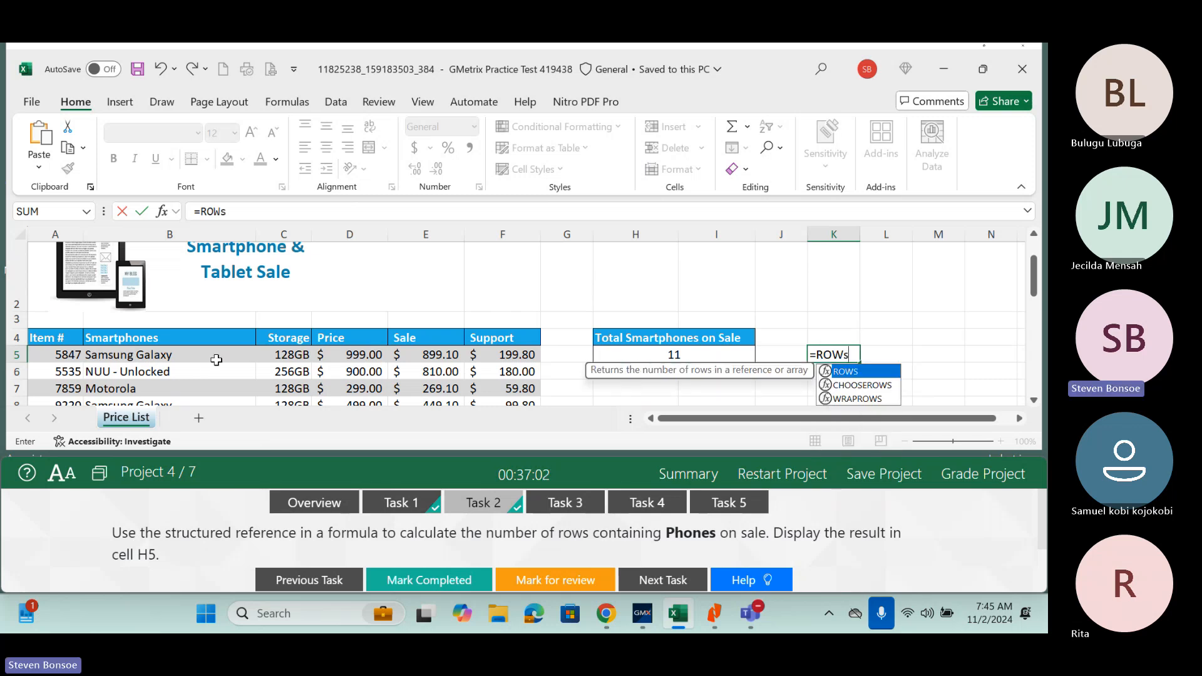
pyautogui.press('Tab')
pyautogui.moveTo(186, 354); pyautogui.dragTo(186, 384)
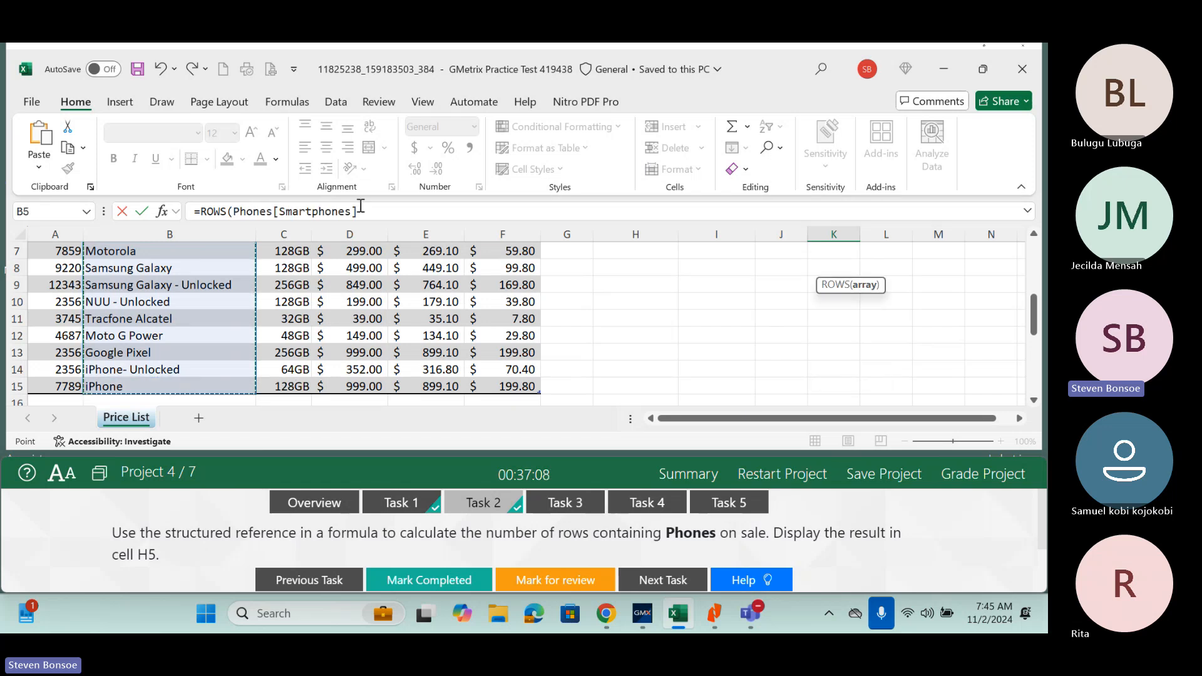
# Replace the structured reference in the K5 formula with the plain range B5:B15 and enter the formula.
pyautogui.moveTo(361, 206); pyautogui.dragTo(236, 204)
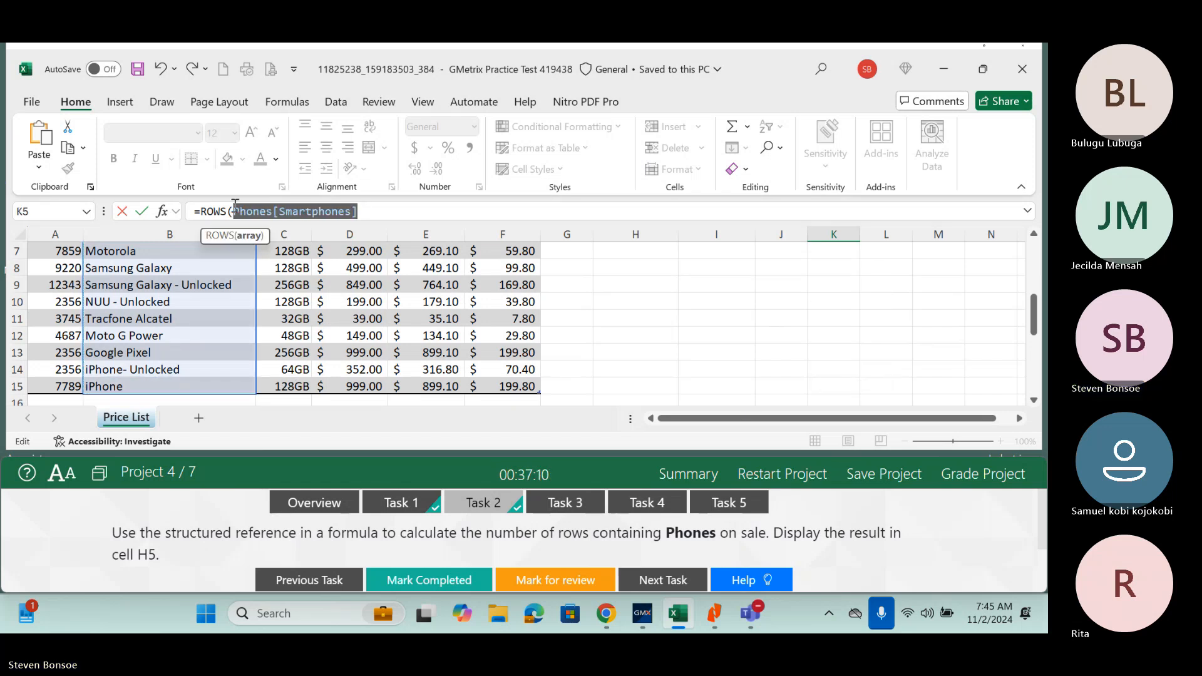
pyautogui.write('b')
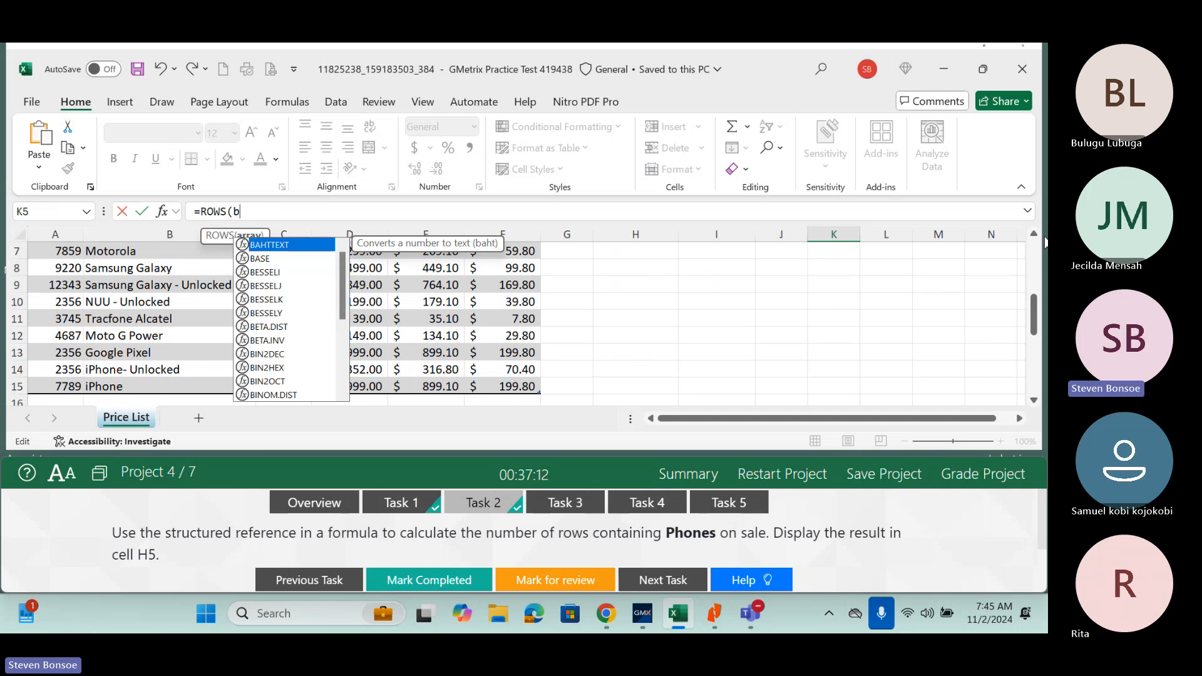
pyautogui.moveTo(1034, 317)
pyautogui.mouseDown()
pyautogui.moveTo(1027, 278)
pyautogui.moveTo(1037, 324)
pyautogui.mouseUp()
pyautogui.write('5:')
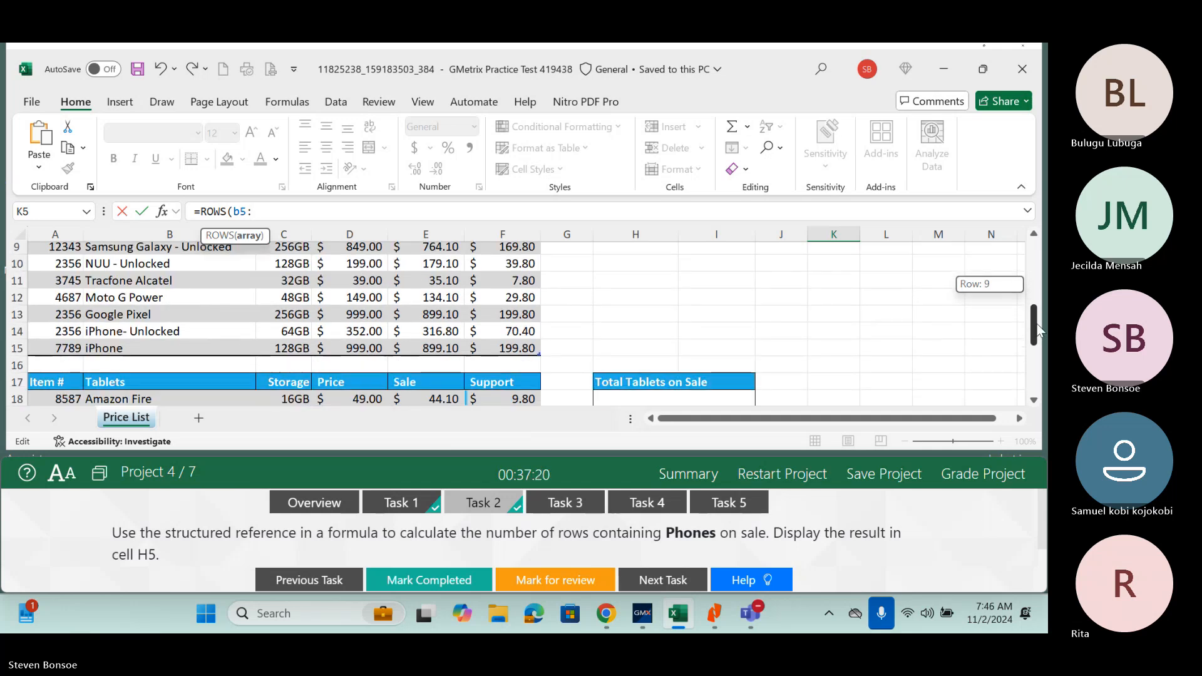
pyautogui.write('b15)')
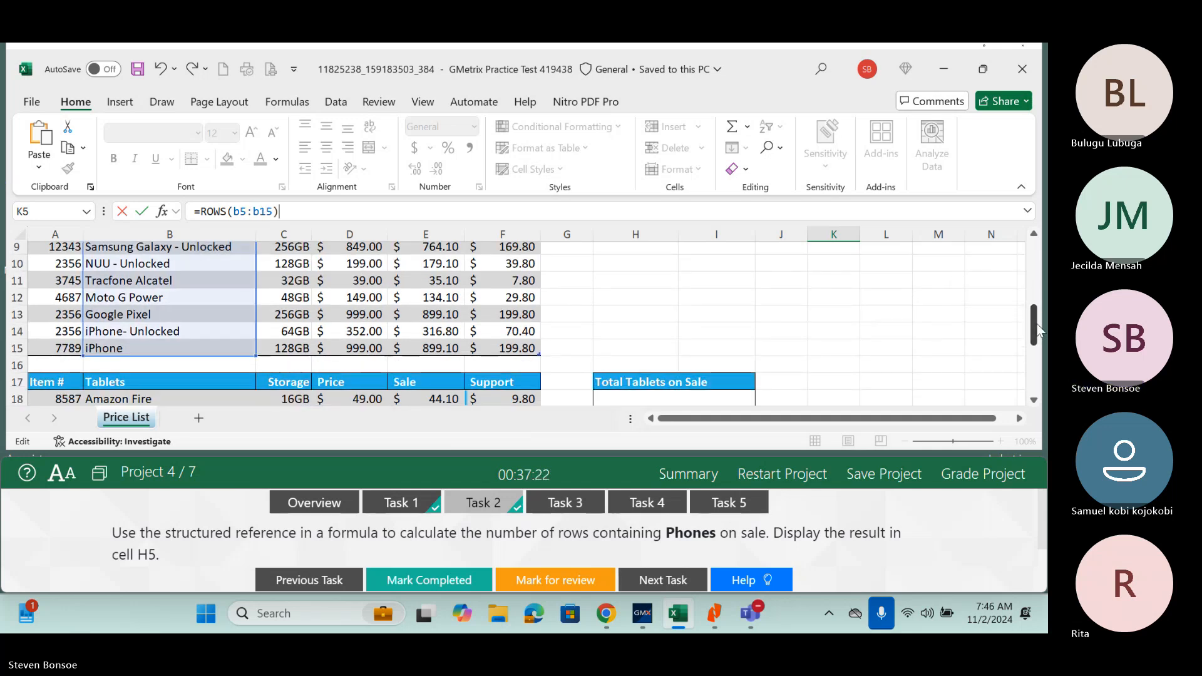
pyautogui.press('Return')
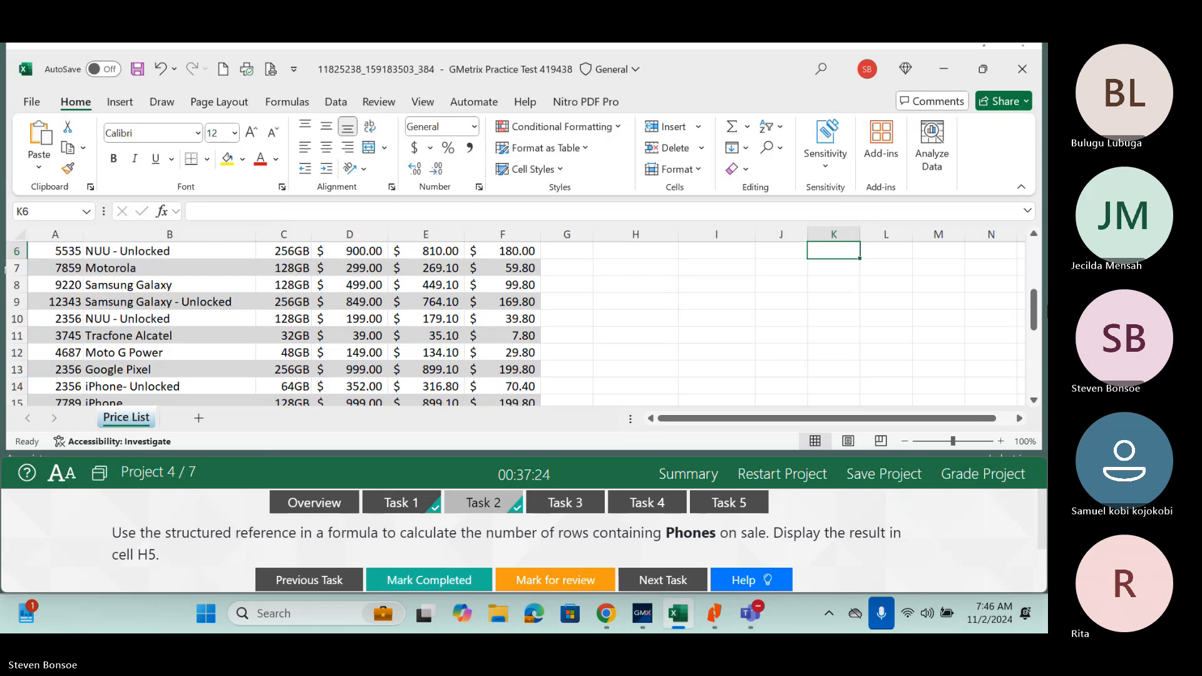
# Display the formulas on the sheet and compare the ROWS formula in K5 with the one in H5.
pyautogui.moveTo(1036, 325); pyautogui.dragTo(1032, 275)
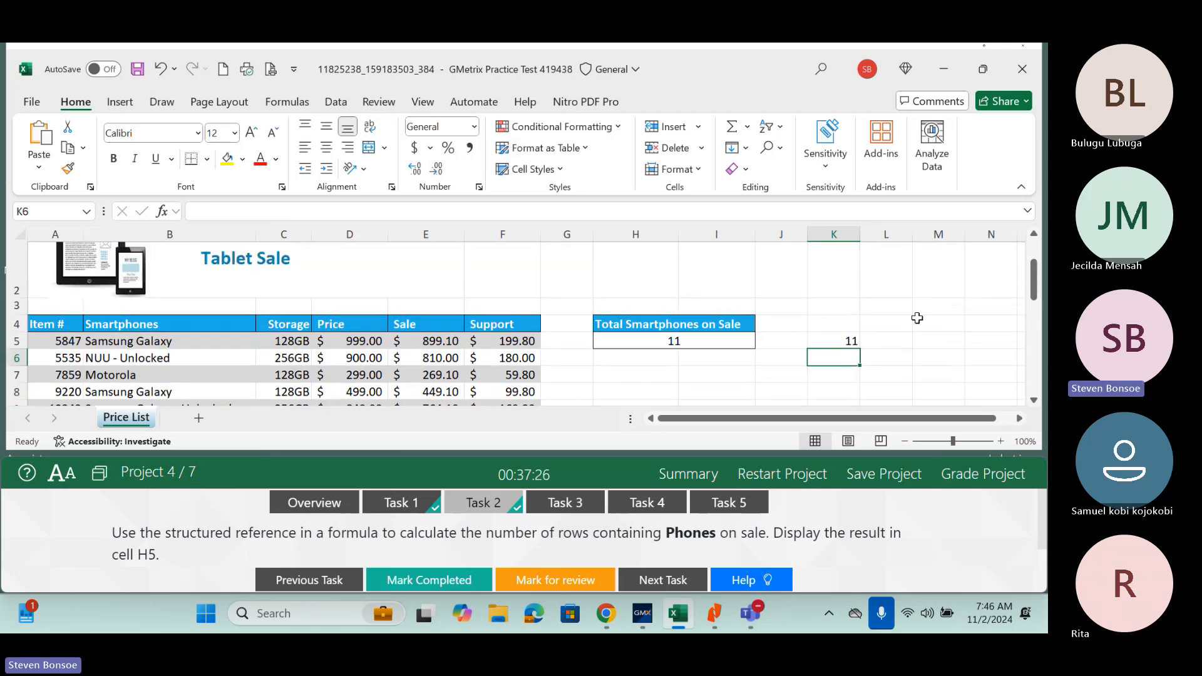
pyautogui.click(843, 341)
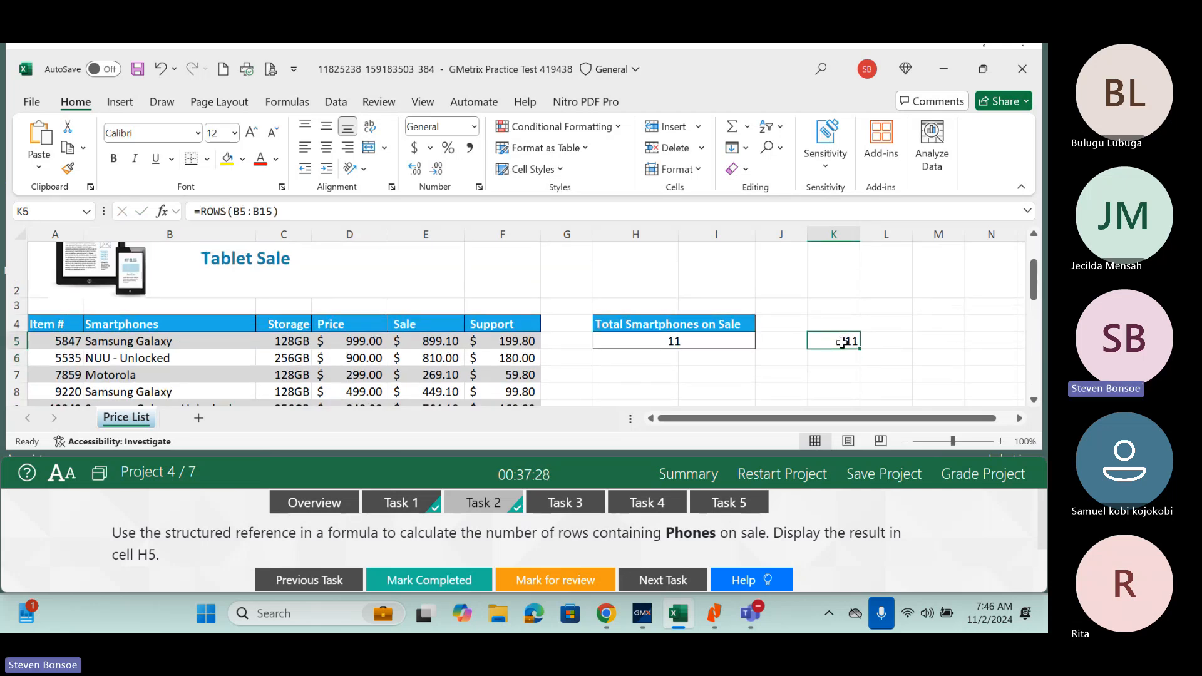
pyautogui.hotkey('ctrl', '`')
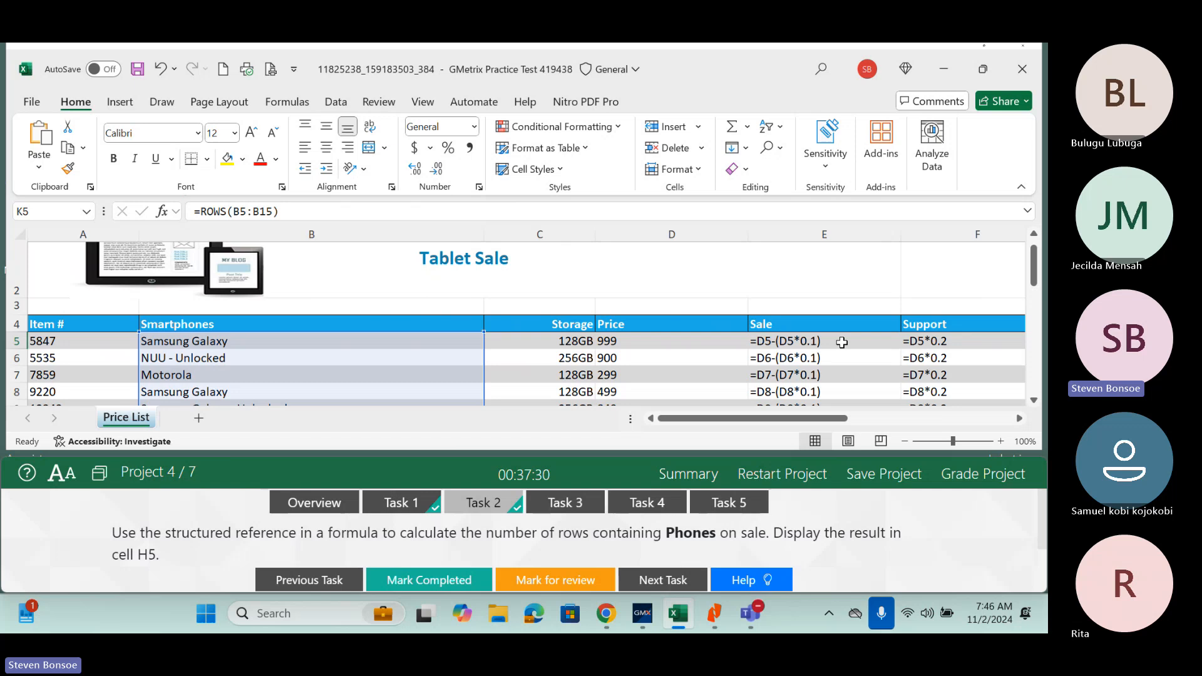
pyautogui.click(1019, 418)
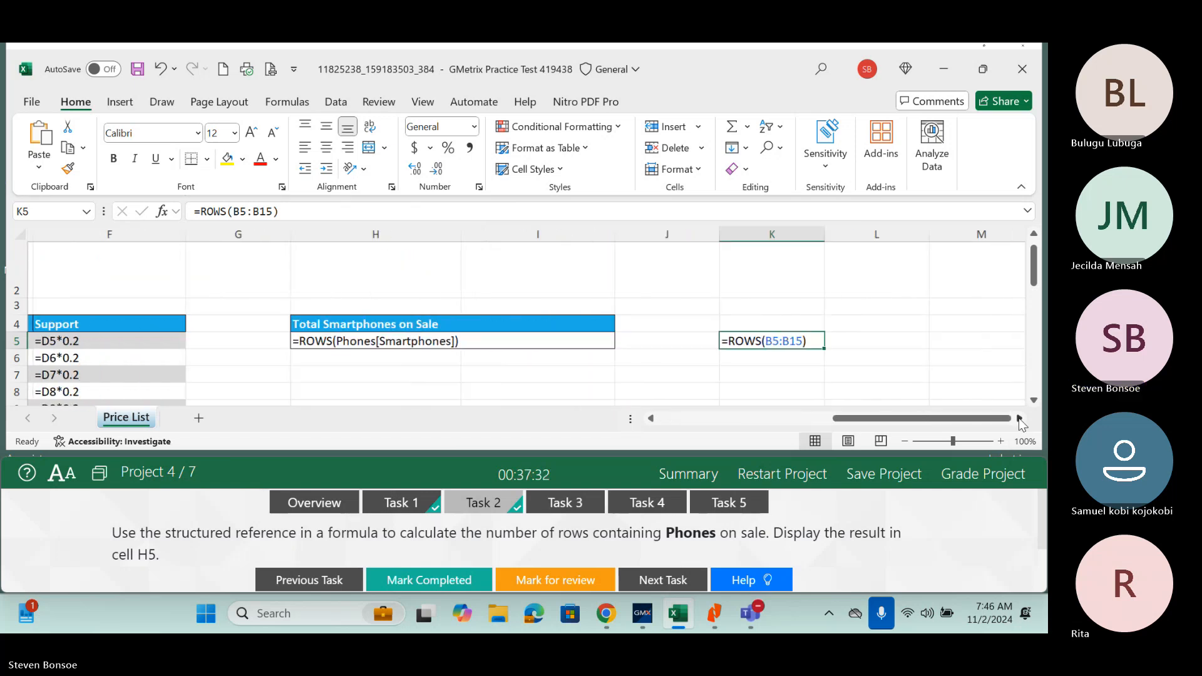
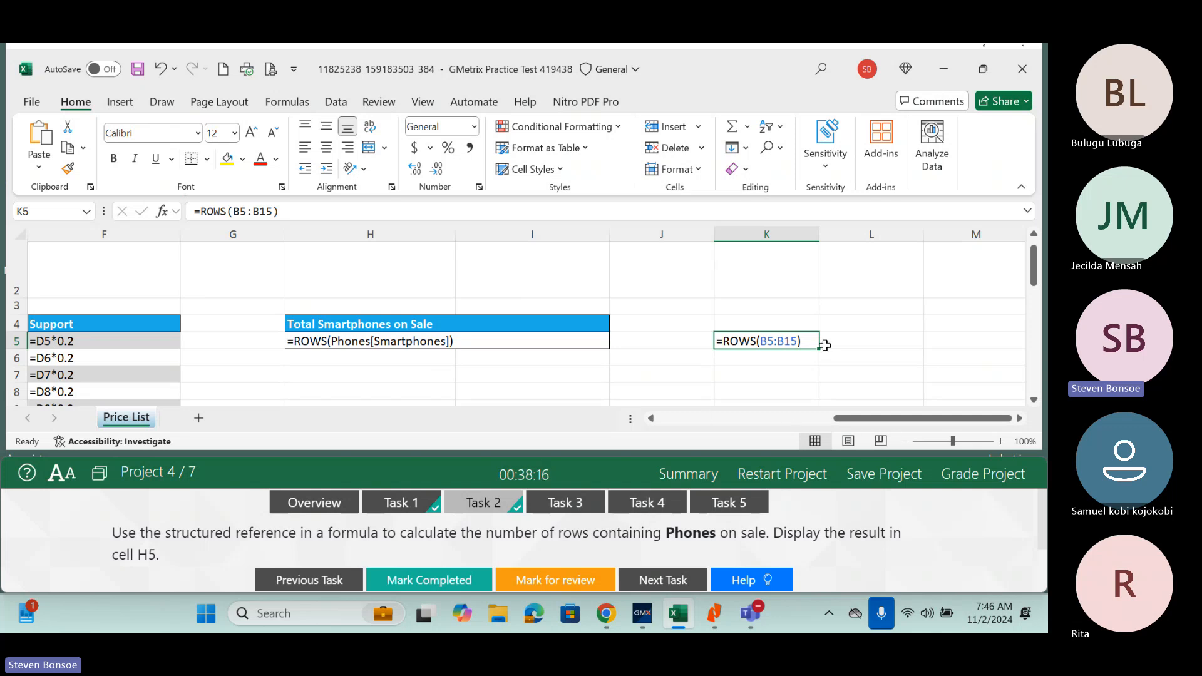
# Clear the extra ROWS formula from K5 and switch the worksheet from showing formulas back to showing values.
pyautogui.moveTo(841, 340); pyautogui.dragTo(722, 336)
pyautogui.press('Delete')
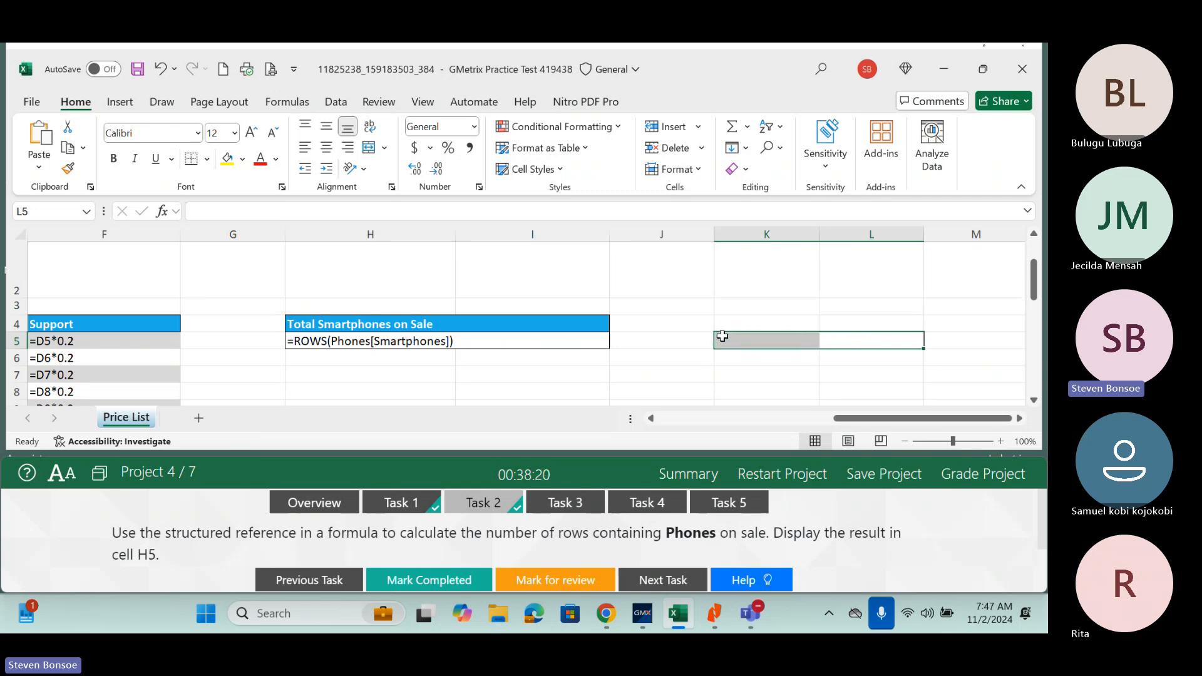
pyautogui.hotkey('ctrl', '`')
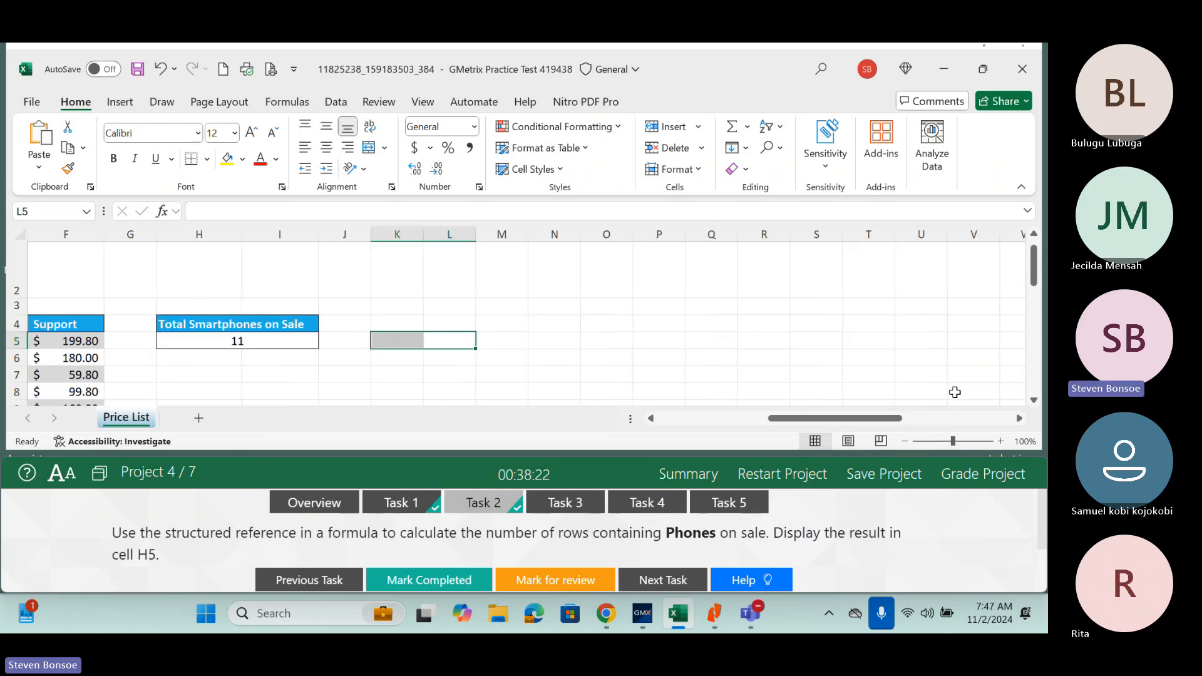
pyautogui.click(700, 418)
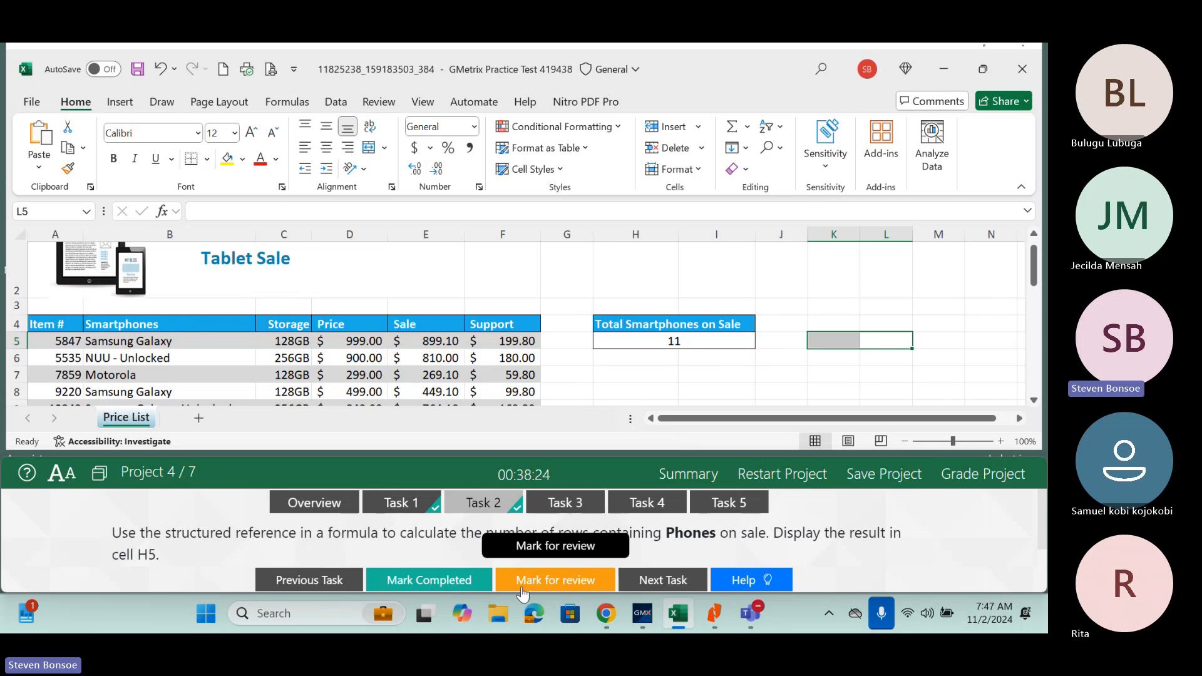
# Mark Task 2 as completed.
pyautogui.click(462, 583)
pyautogui.click(462, 584)
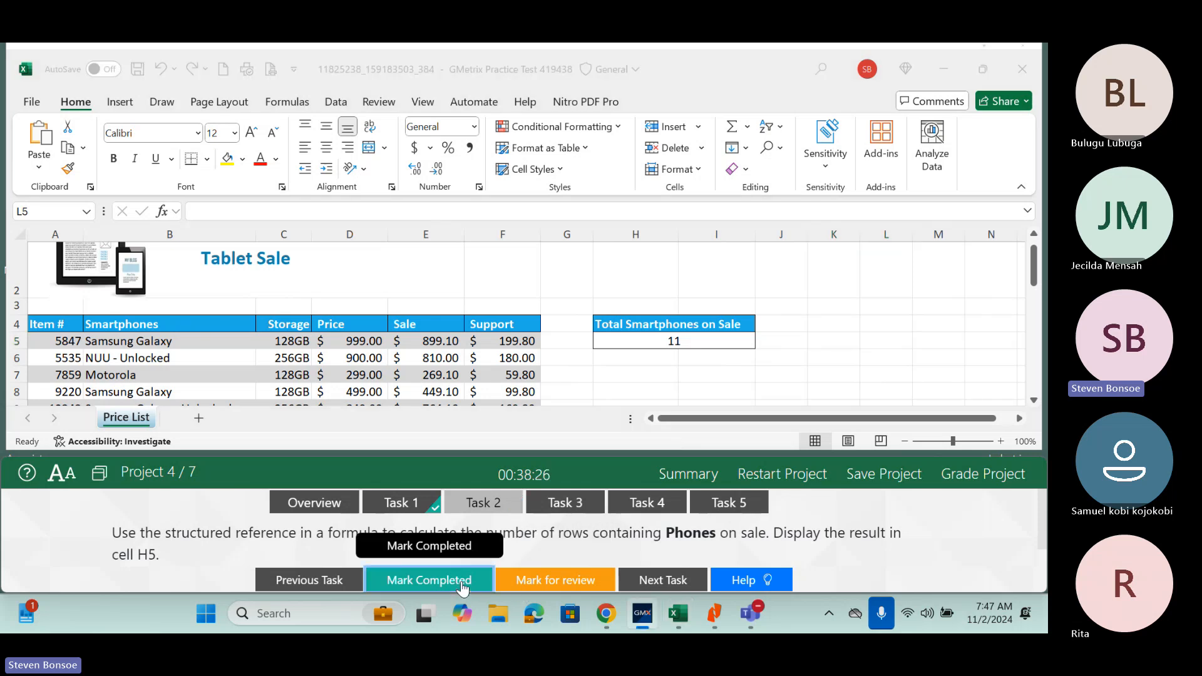
pyautogui.click(461, 583)
# For Task 3, clear the conditional formatting rules from the entire Price List sheet and mark the task as completed.
pyautogui.click(572, 516)
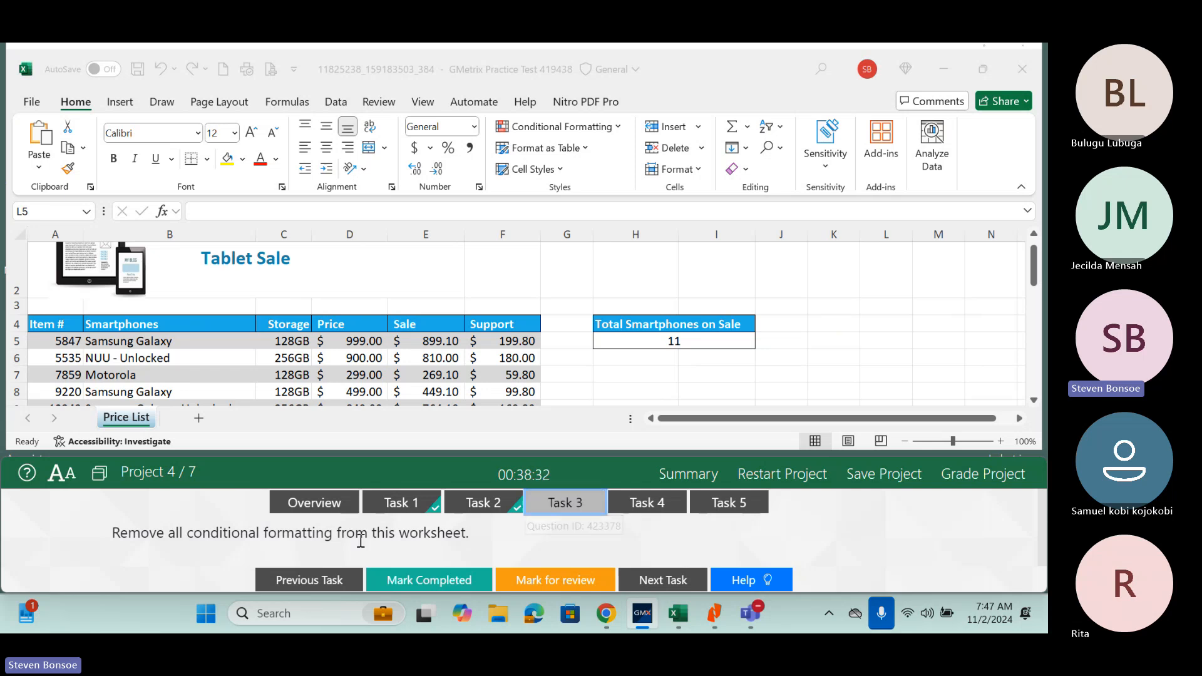
pyautogui.click(496, 279)
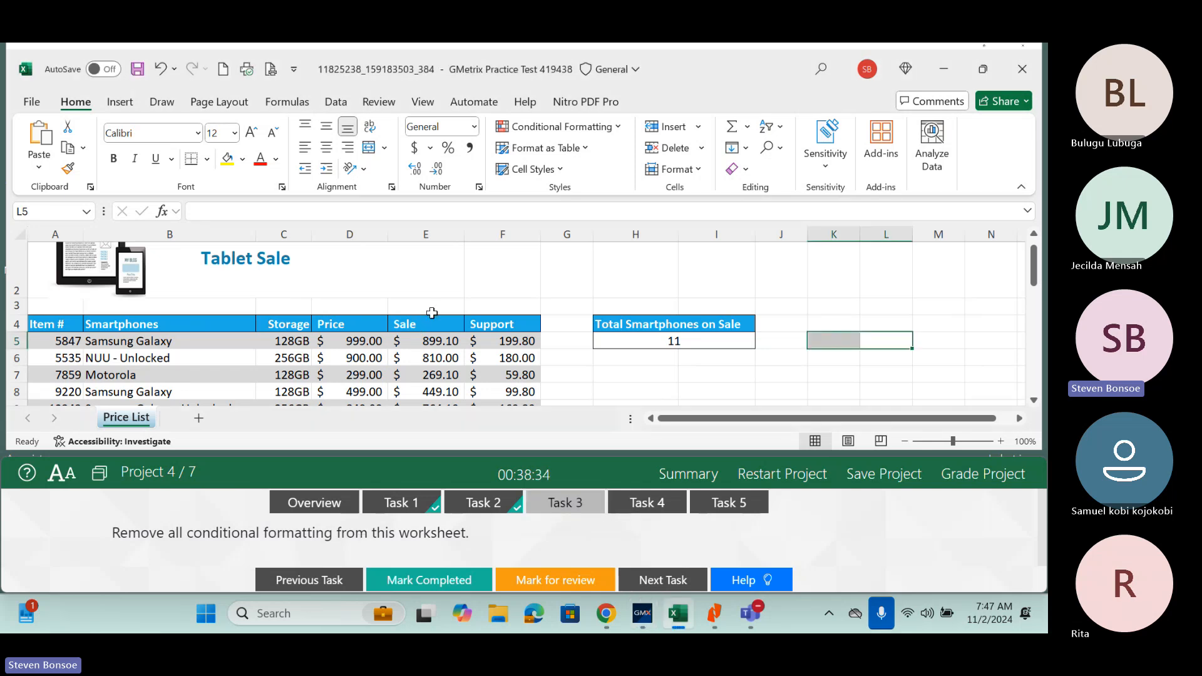
pyautogui.click(614, 126)
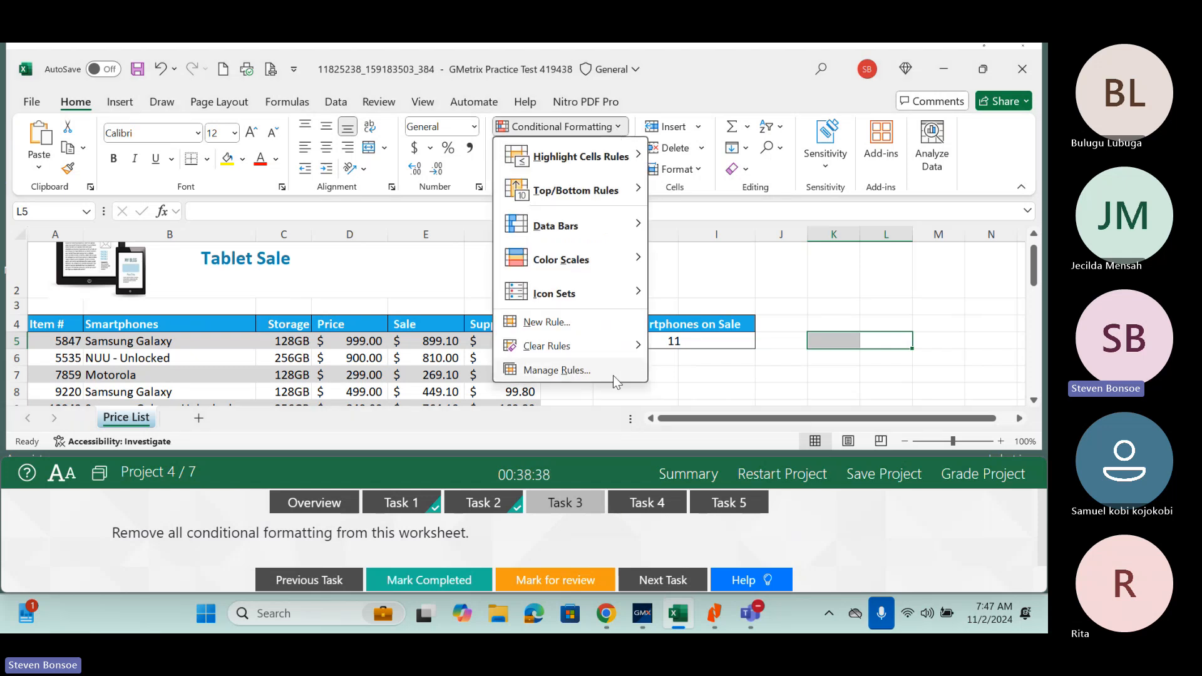
pyautogui.moveTo(589, 343)
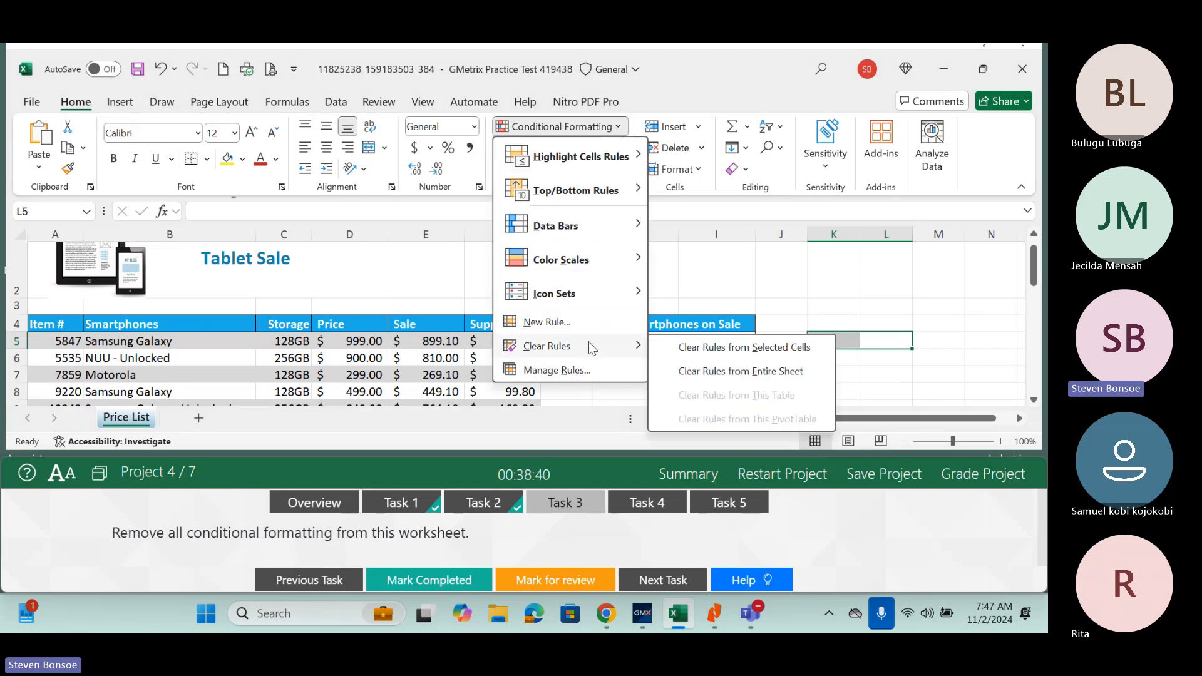
pyautogui.click(725, 373)
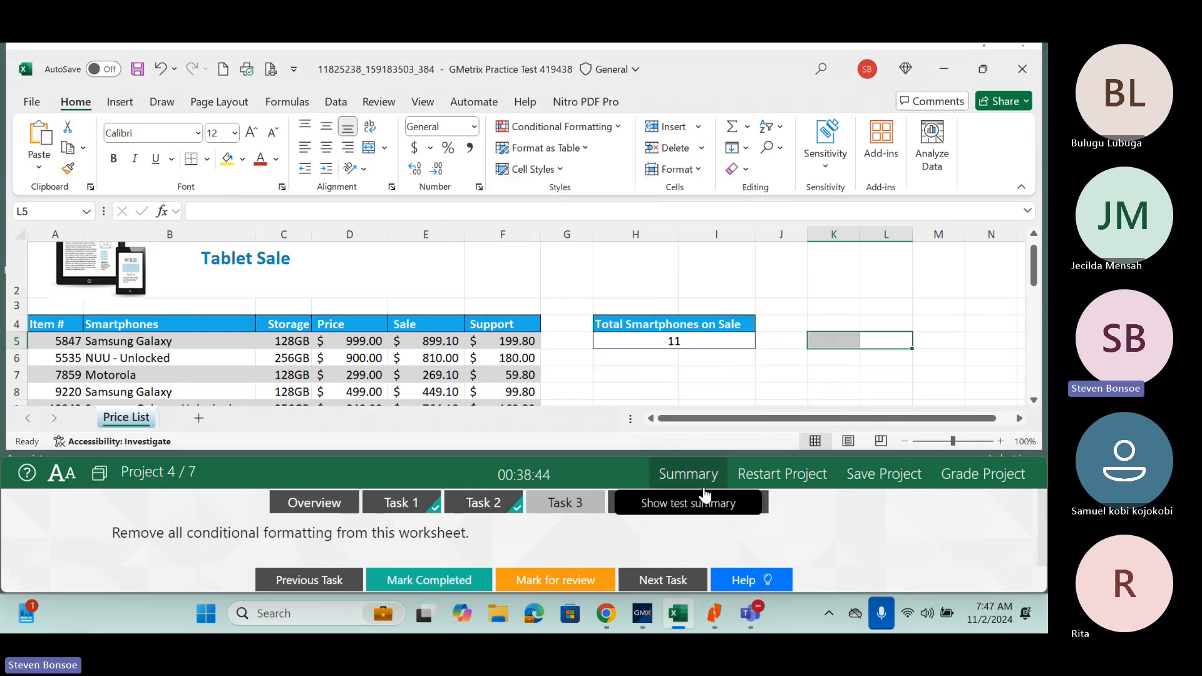
pyautogui.click(447, 582)
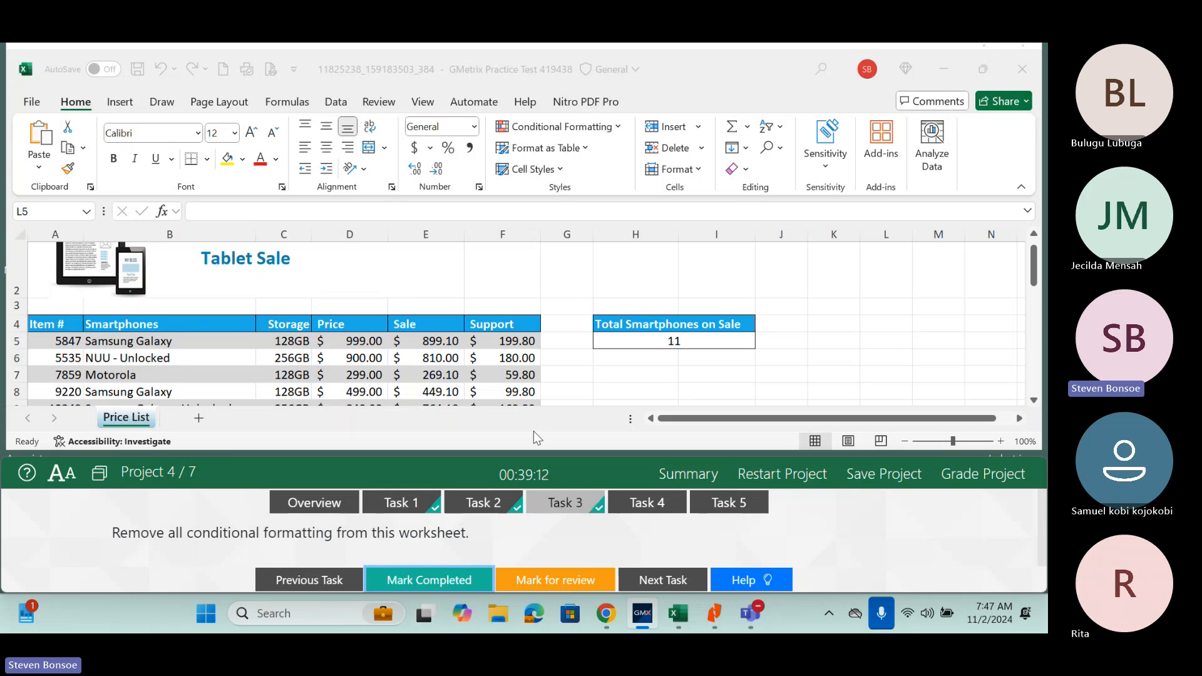
# For Task 4, rotate the Smartphones table headers Storage, Price, Sale and Support to Angle Counterclockwise and mark the task as completed.
pyautogui.click(643, 507)
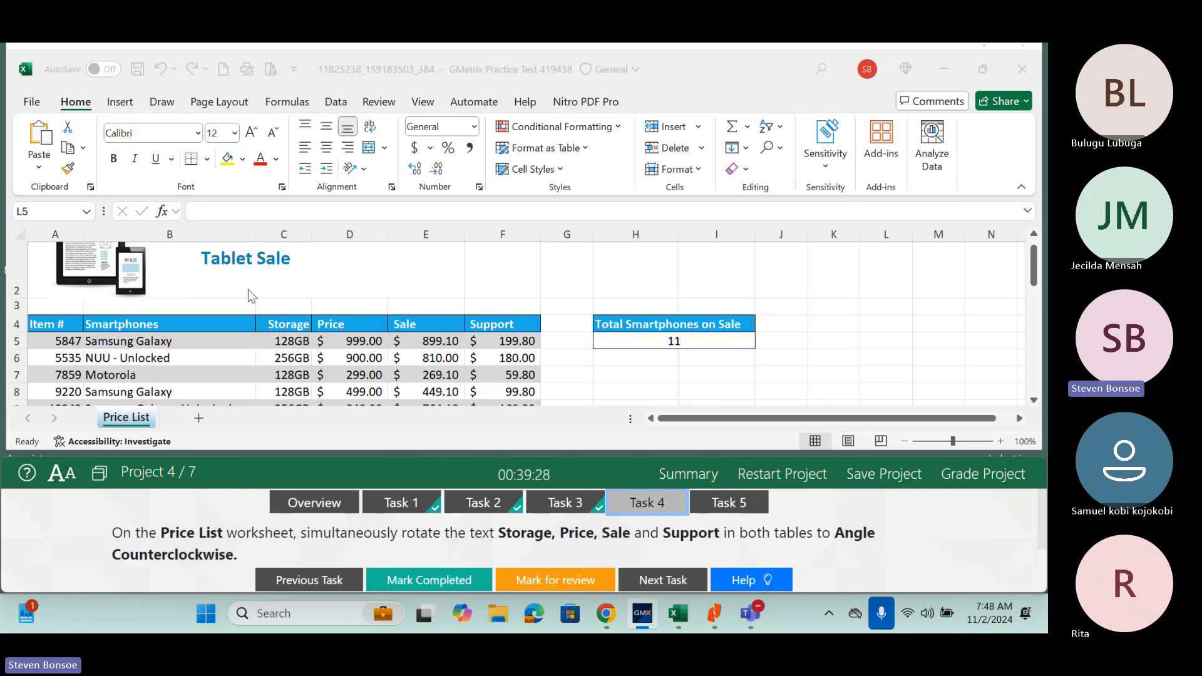
pyautogui.moveTo(288, 324); pyautogui.dragTo(487, 315)
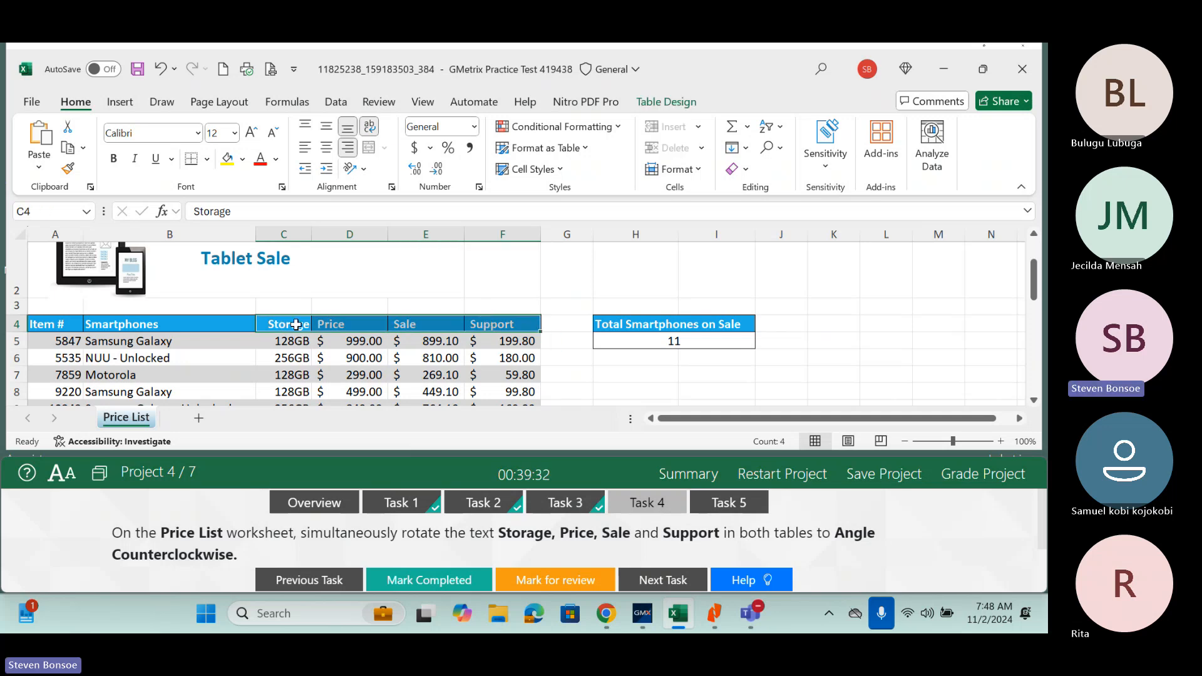
pyautogui.click(362, 169)
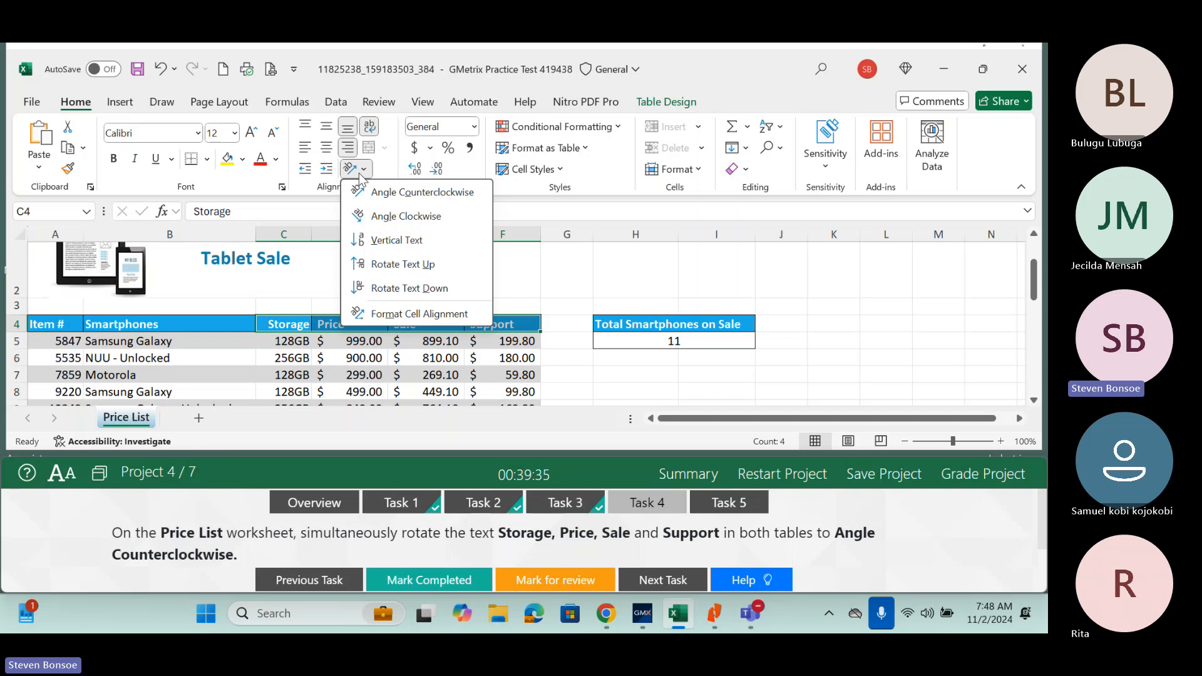
pyautogui.click(374, 192)
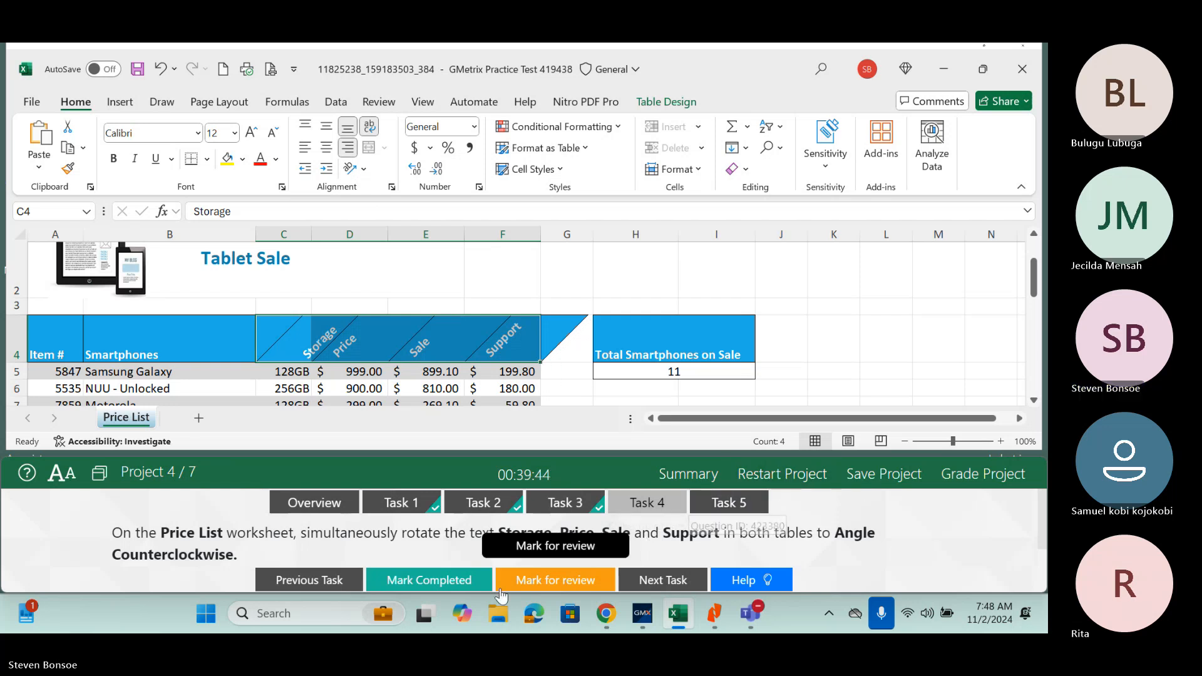
pyautogui.click(453, 587)
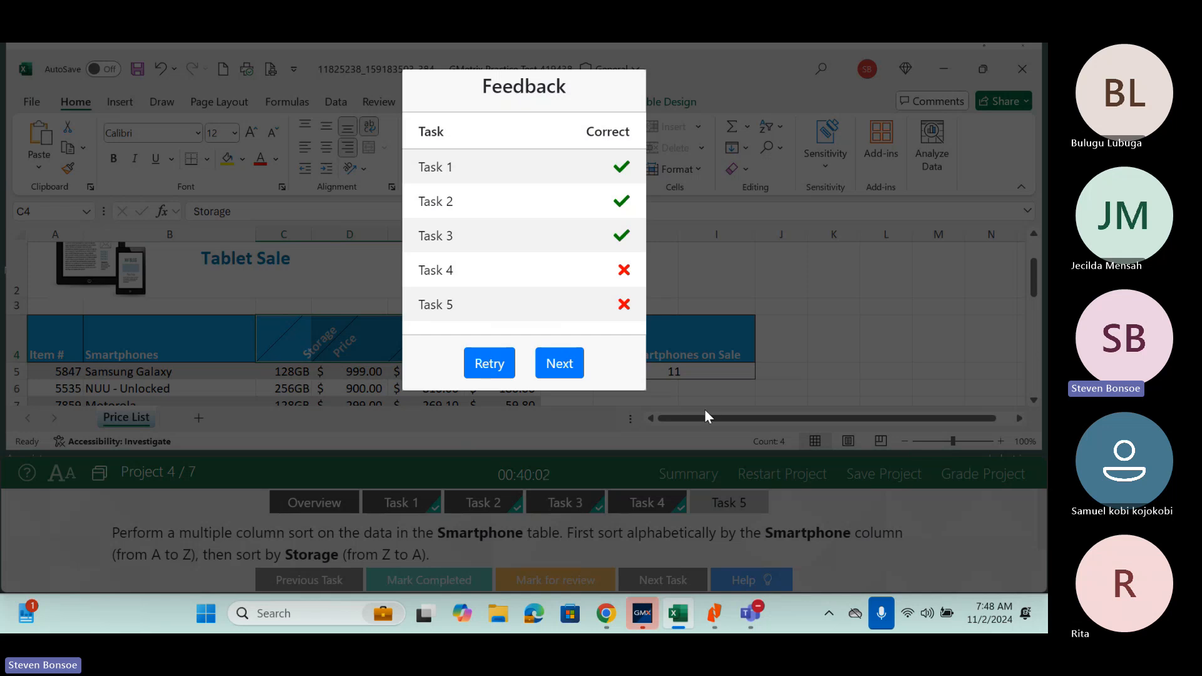
# Retry the graded project, confirming the retry, and reopen Task 4.
pyautogui.click(490, 359)
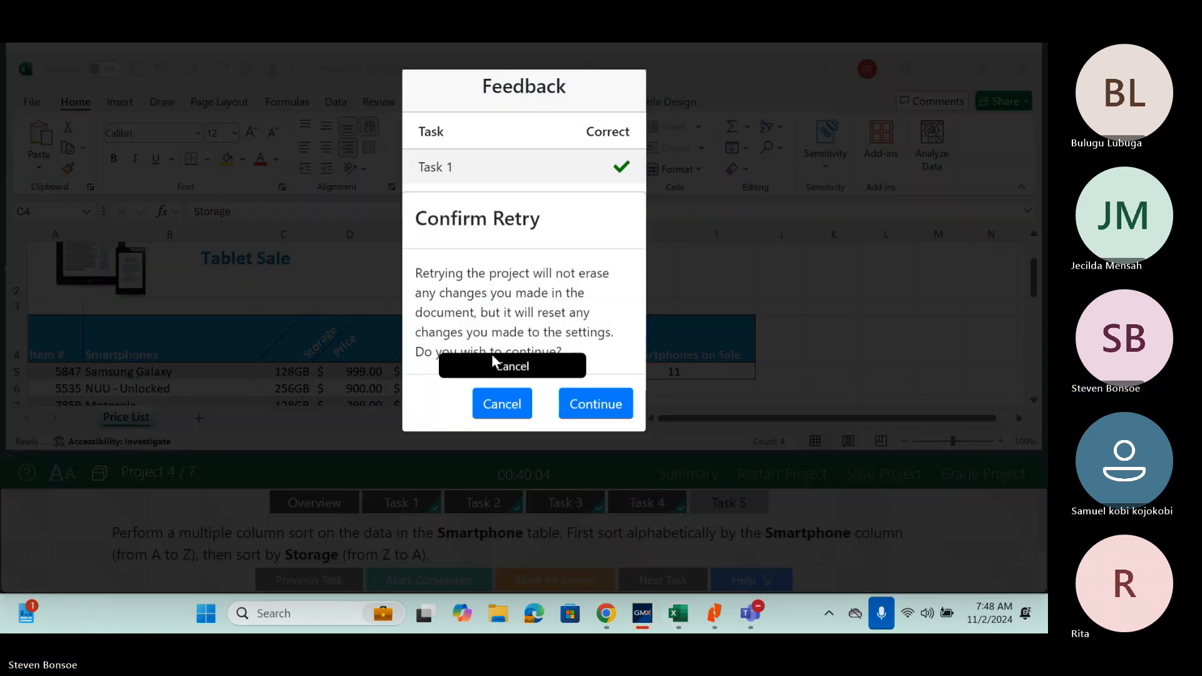
pyautogui.click(595, 411)
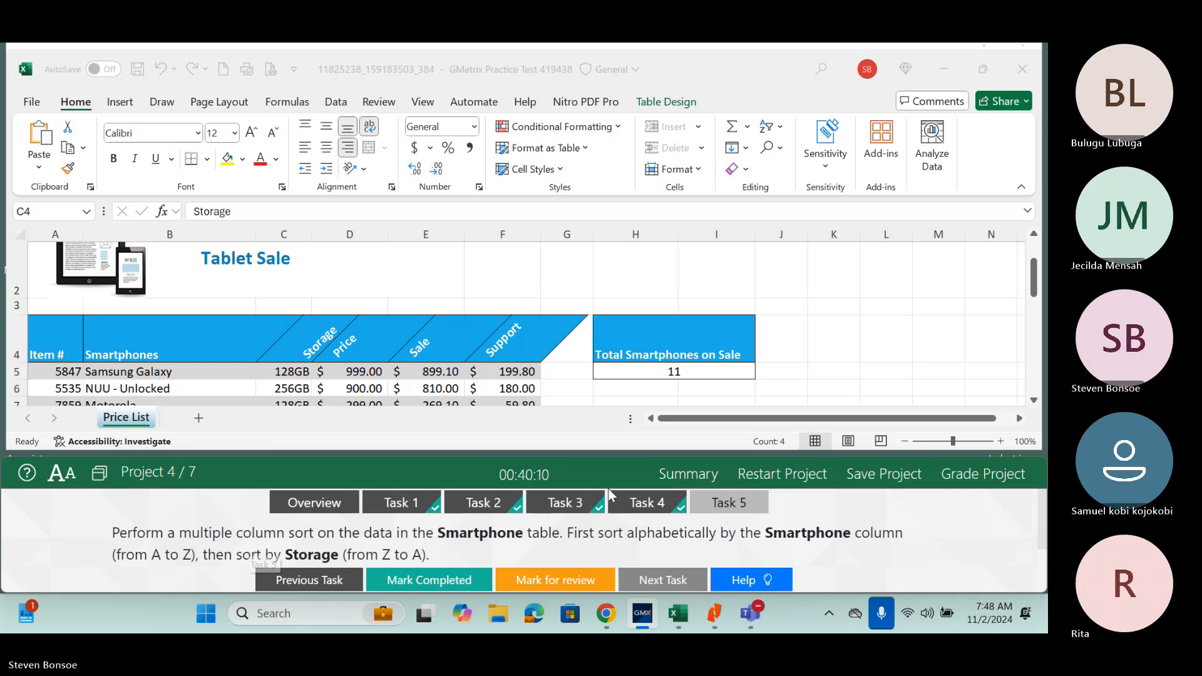
pyautogui.click(619, 501)
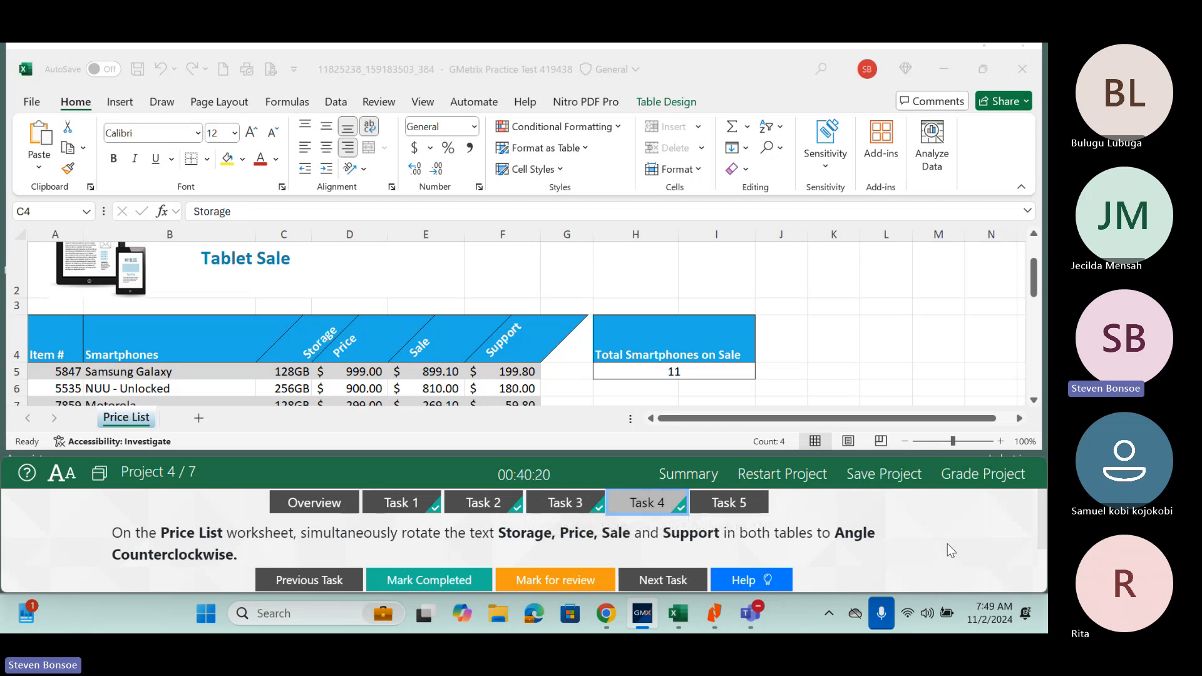
# Rotate the Tablets table headers Storage, Price, Sale and Support in row 17 to Angle Counterclockwise and grade the project.
pyautogui.click(1030, 279)
pyautogui.moveTo(1036, 287); pyautogui.dragTo(1033, 360)
pyautogui.moveTo(279, 295); pyautogui.dragTo(492, 294)
pyautogui.click(363, 169)
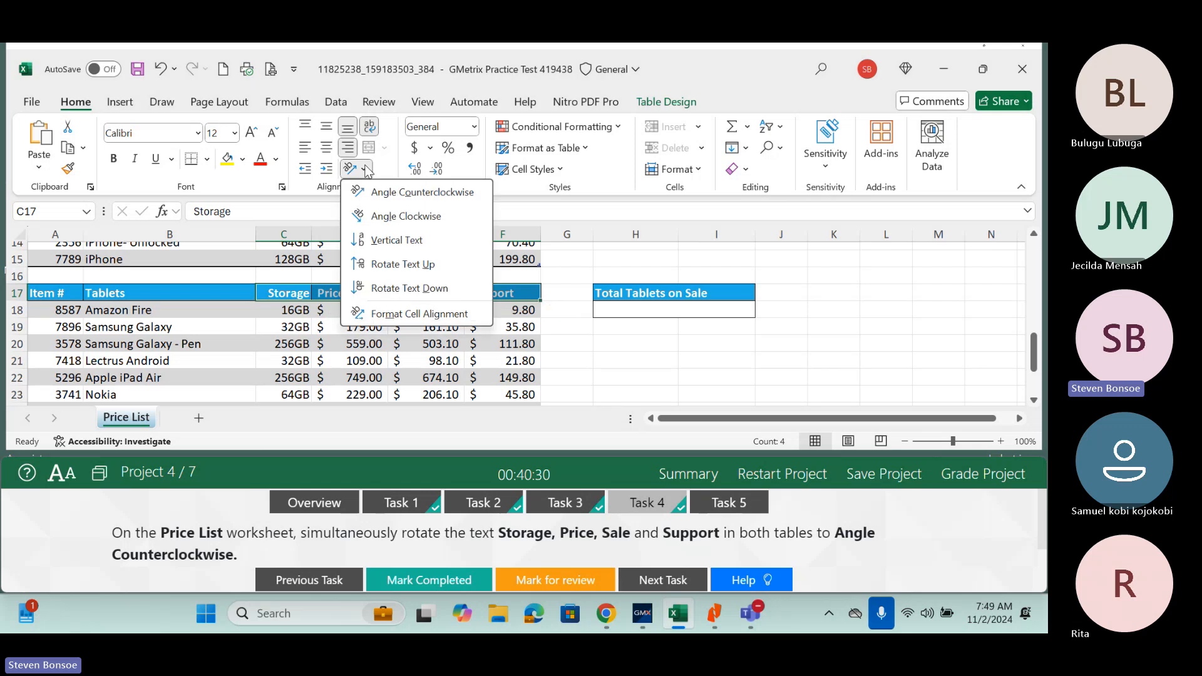
pyautogui.click(440, 194)
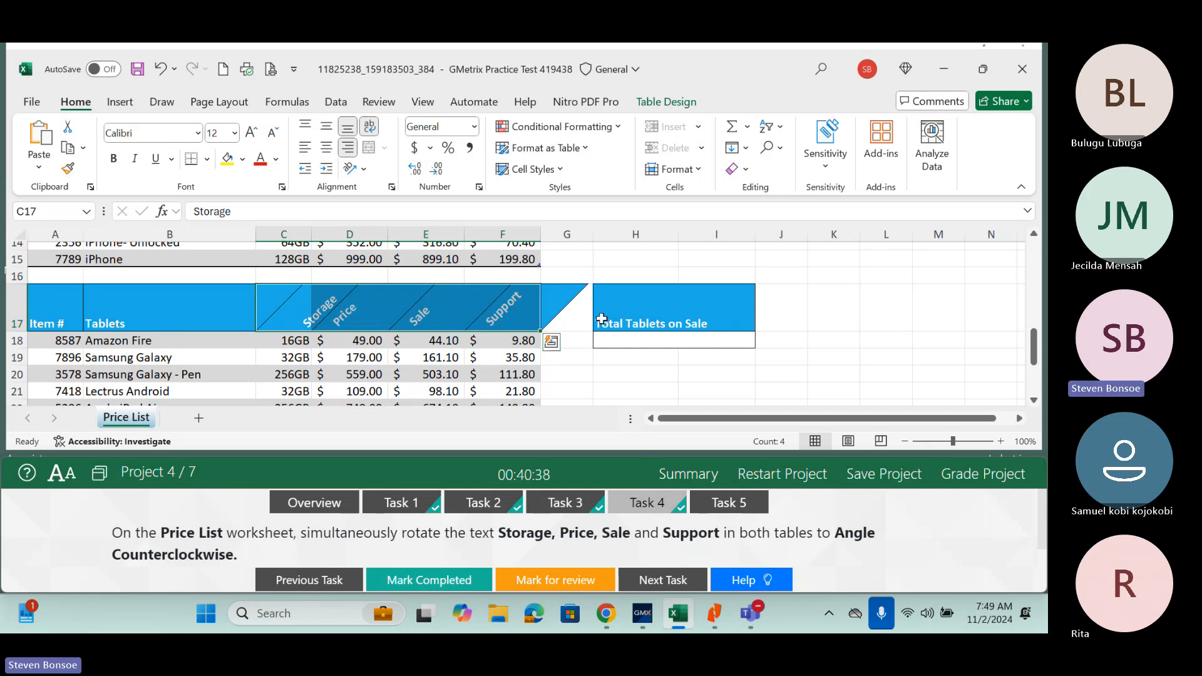
pyautogui.click(970, 475)
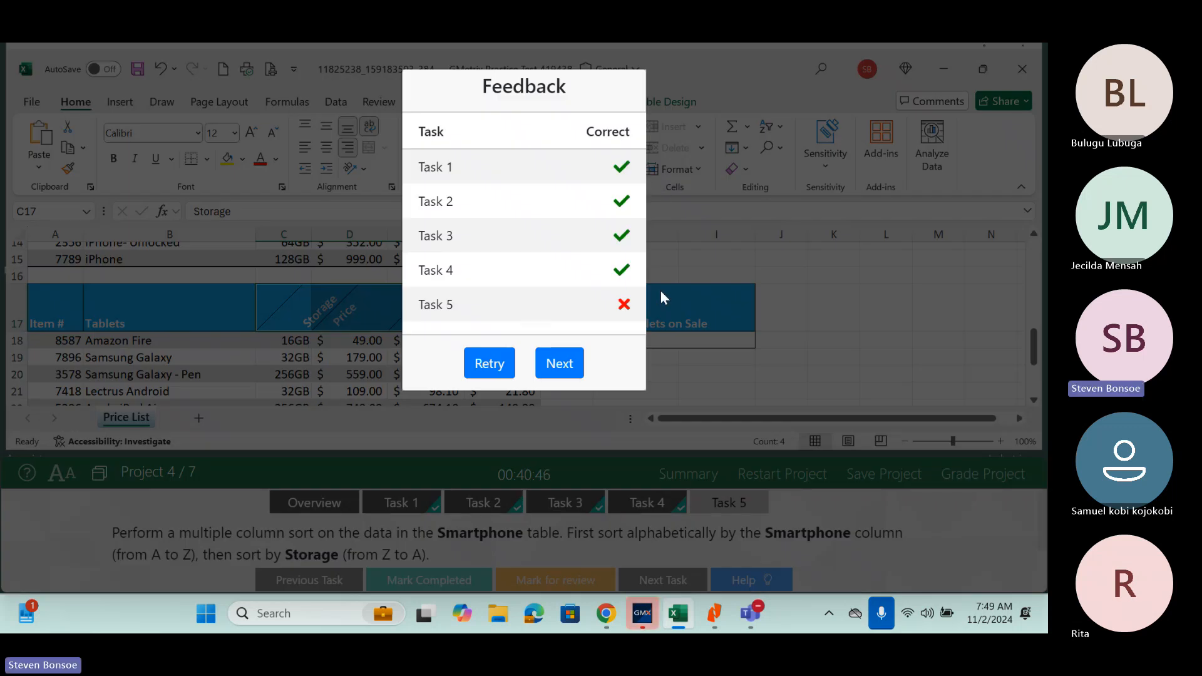
# Advance to the next project and return to Task 5 of Phone & Tablet Sale through the test summary.
pyautogui.click(565, 372)
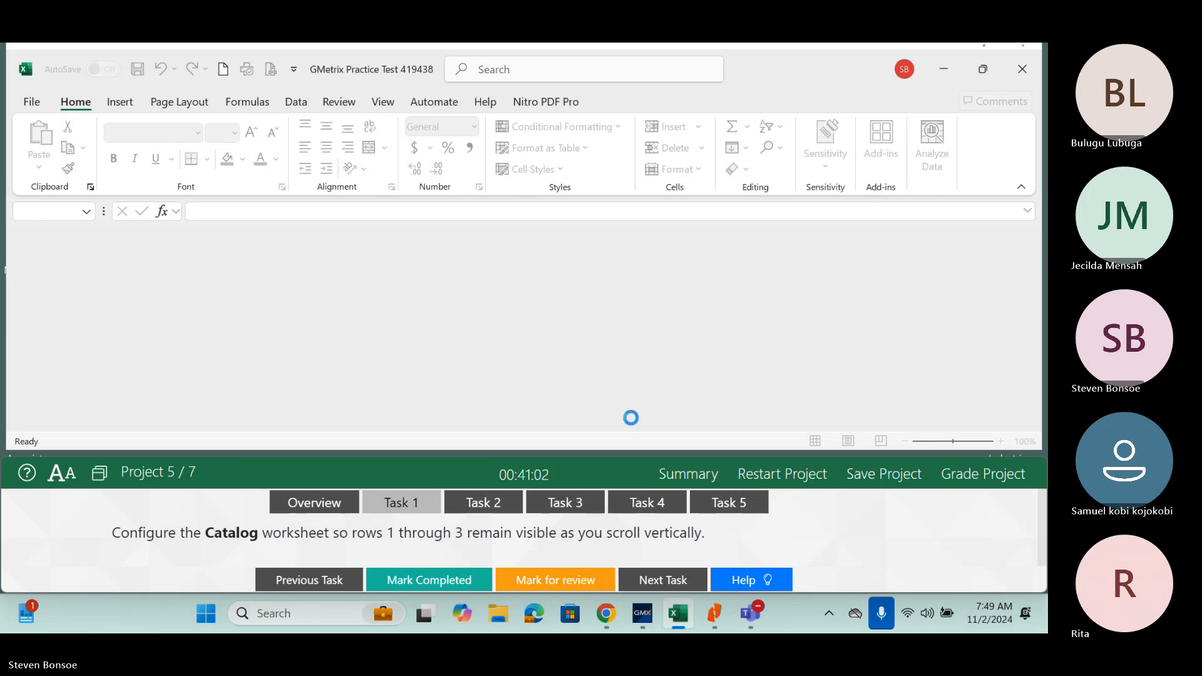
pyautogui.click(676, 477)
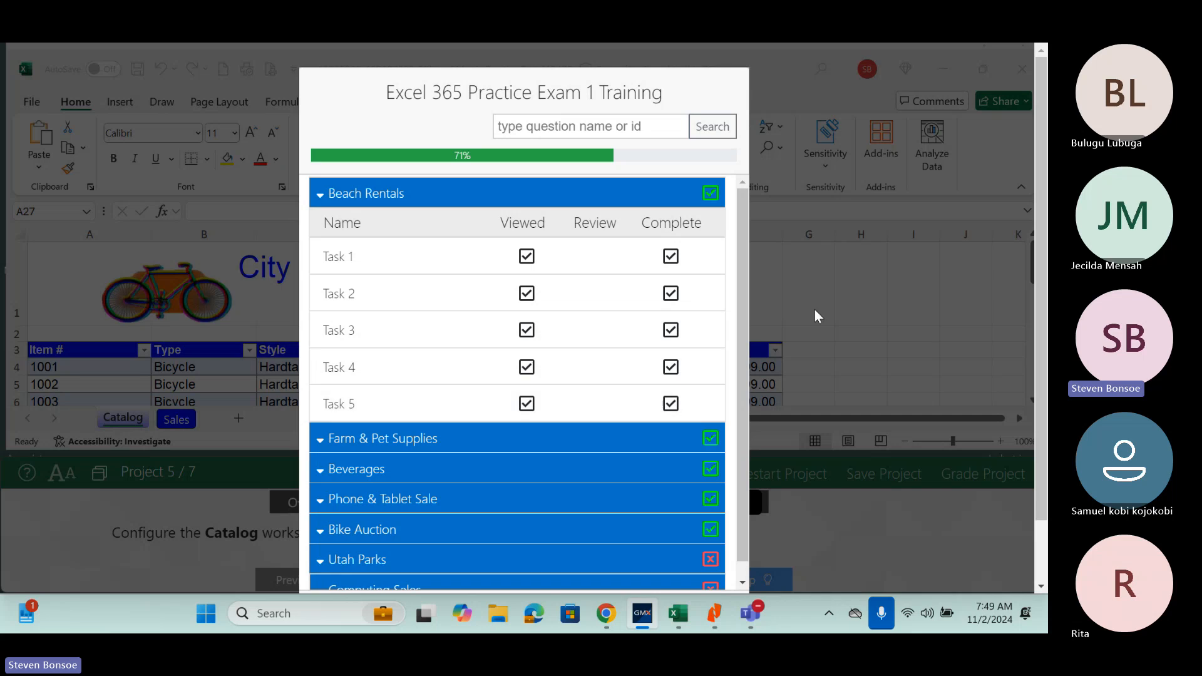
pyautogui.click(529, 439)
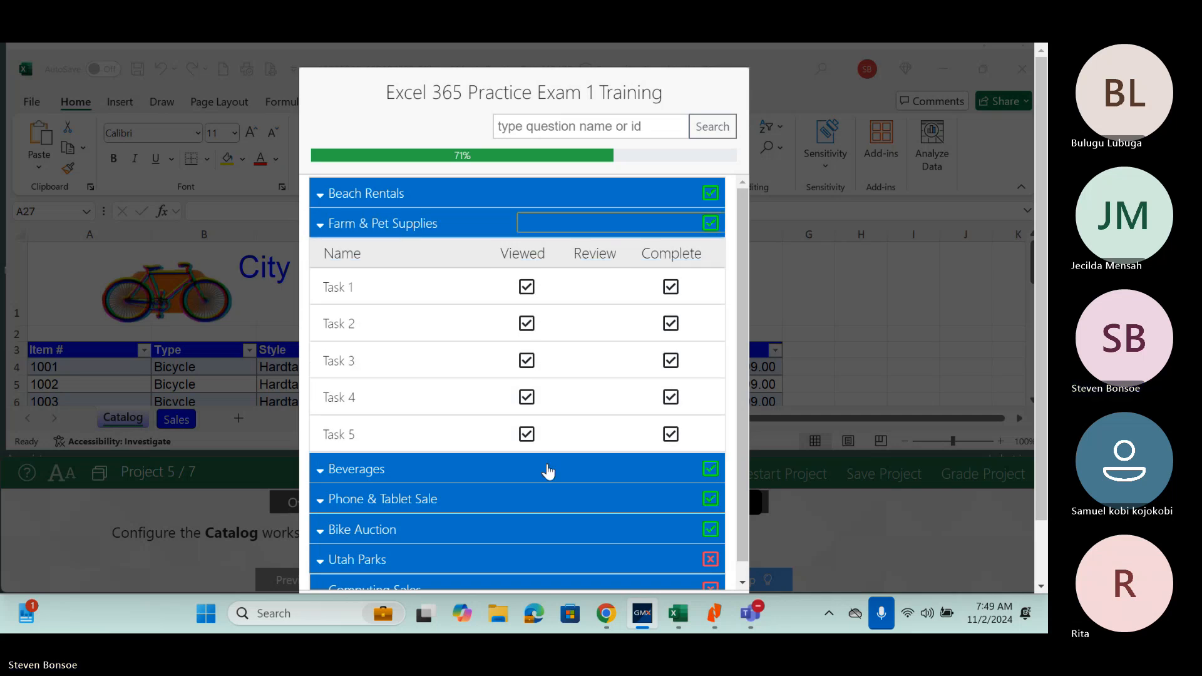
pyautogui.click(547, 471)
pyautogui.click(510, 500)
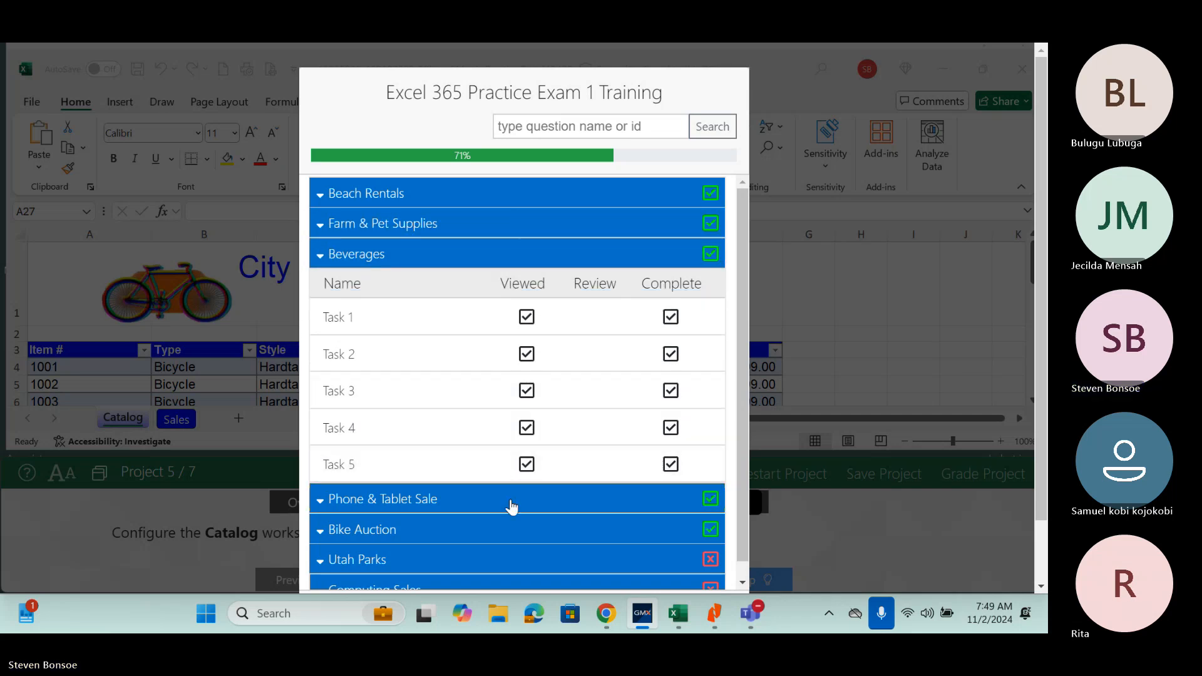
pyautogui.click(356, 501)
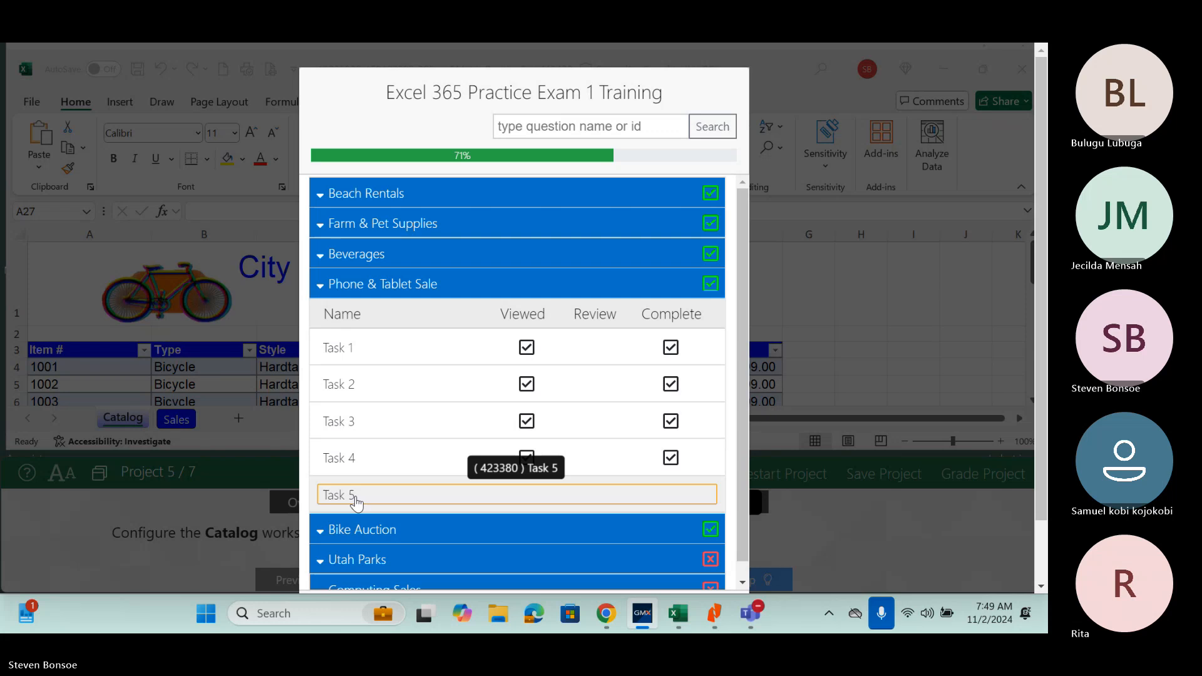
pyautogui.moveTo(1040, 310); pyautogui.dragTo(1041, 380)
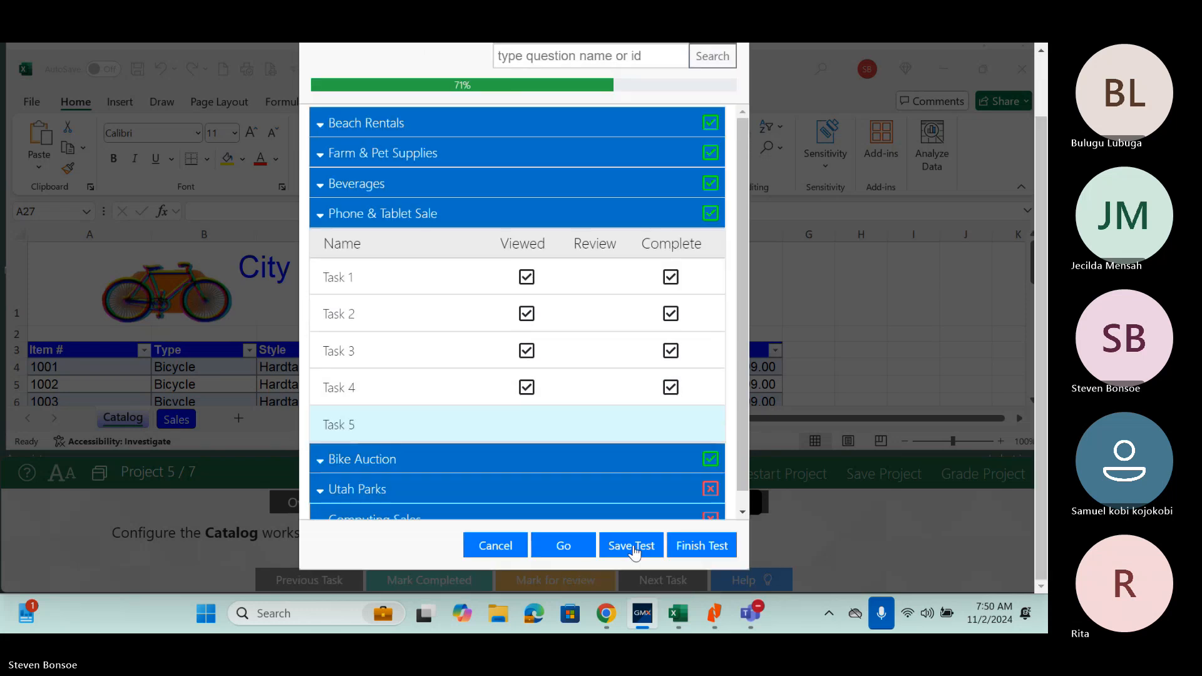
pyautogui.click(562, 547)
pyautogui.click(574, 410)
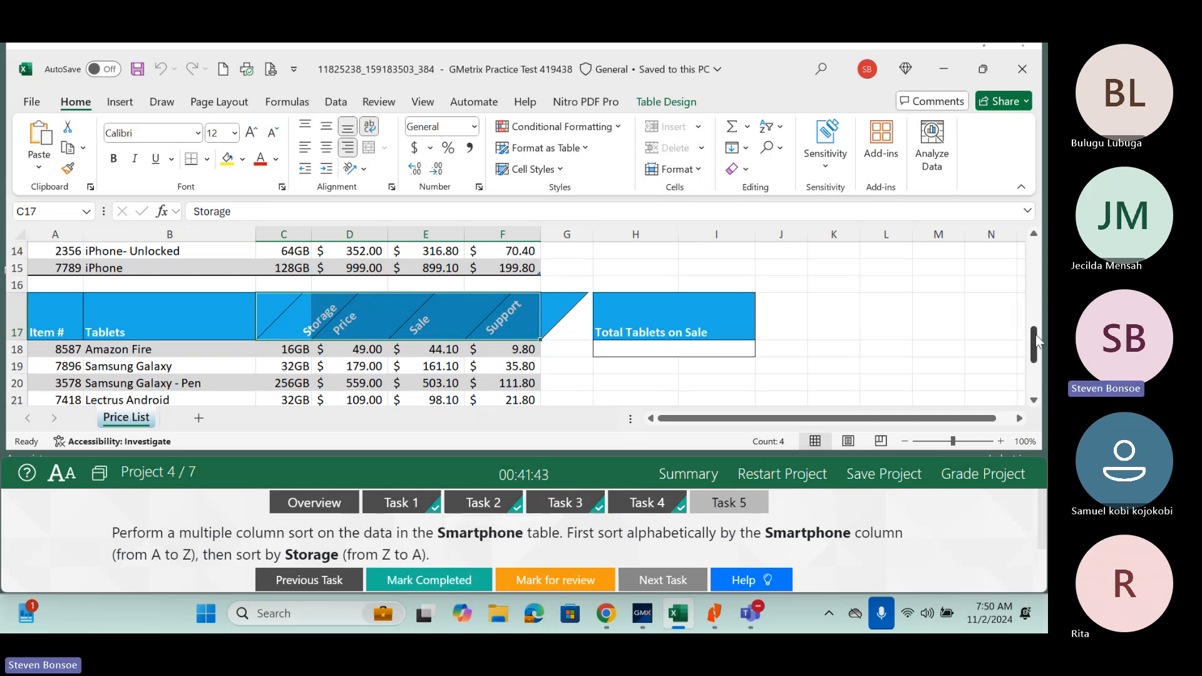
# Start a custom sort of the Smartphones table with the Smartphones column, A to Z, as the first level.
pyautogui.moveTo(1036, 340); pyautogui.dragTo(1029, 280)
pyautogui.click(195, 336)
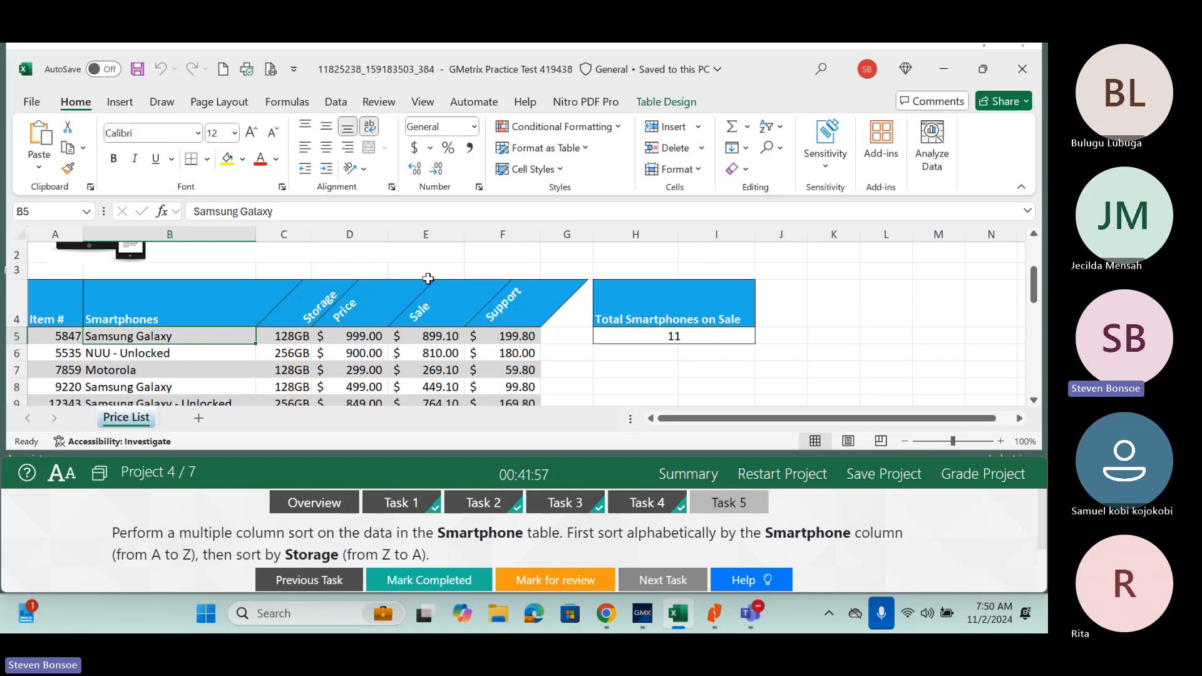
pyautogui.click(336, 102)
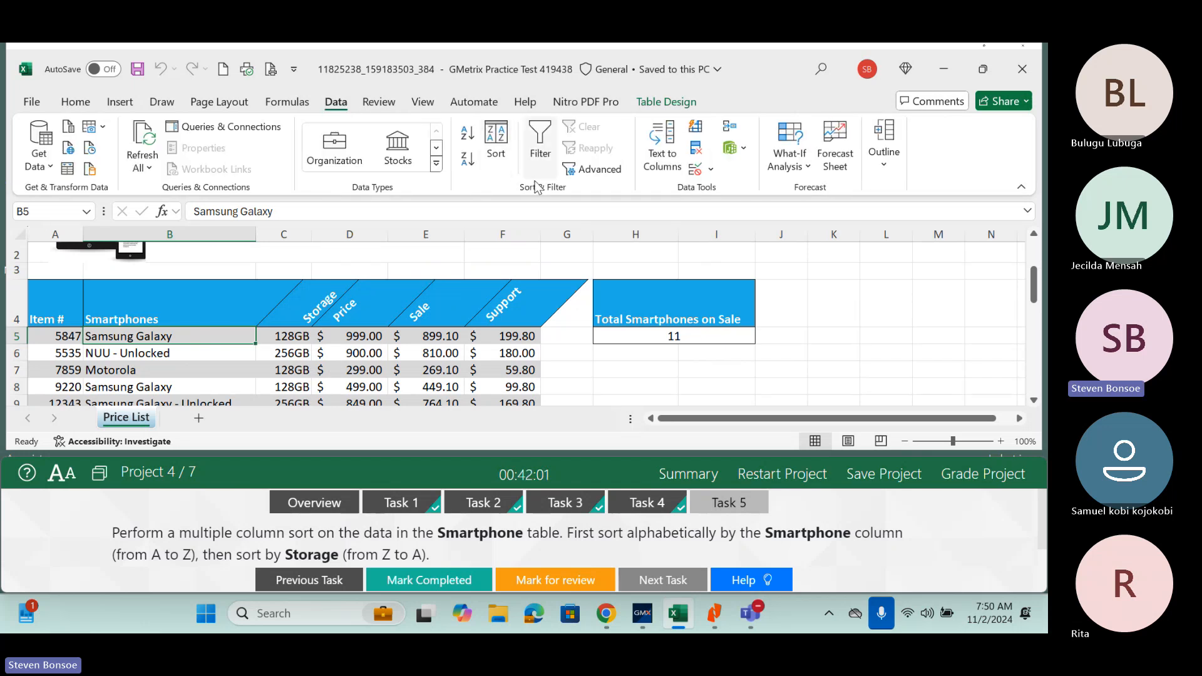
pyautogui.click(495, 150)
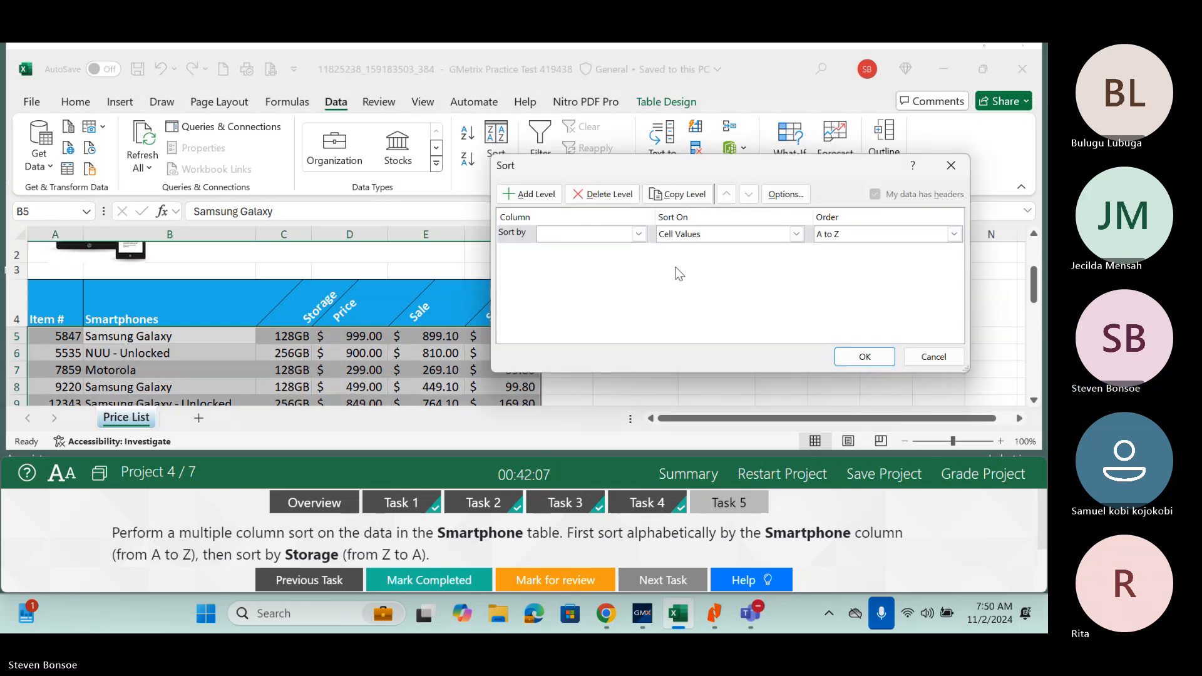
pyautogui.click(638, 234)
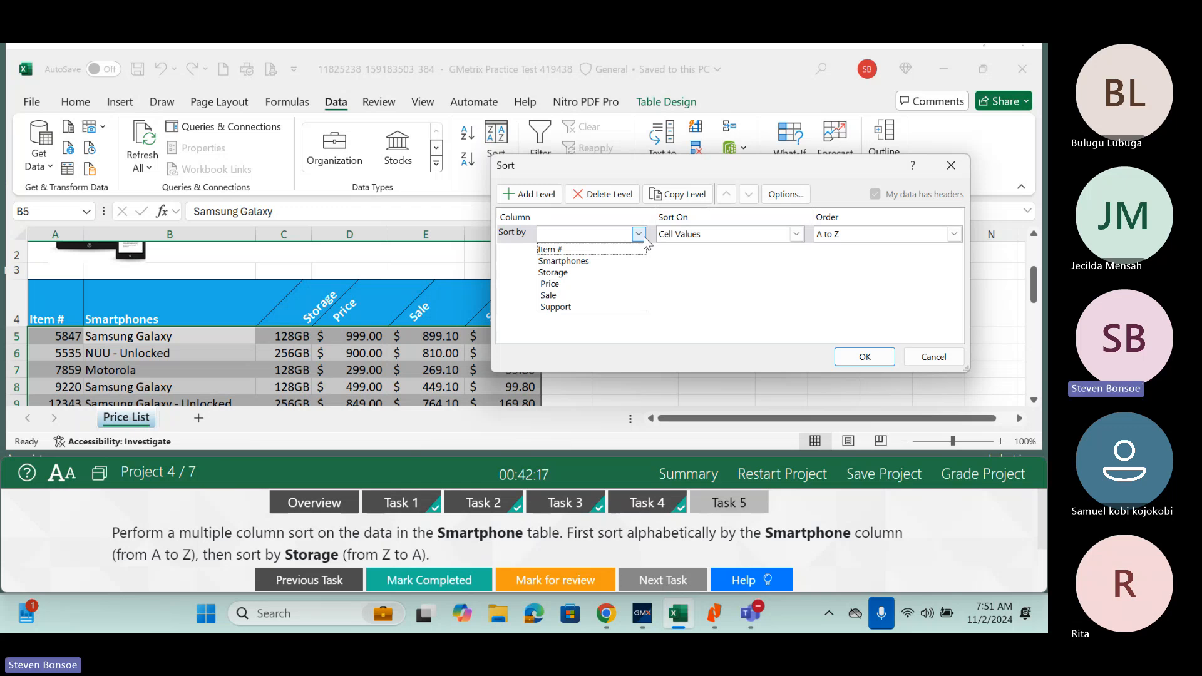
pyautogui.click(598, 262)
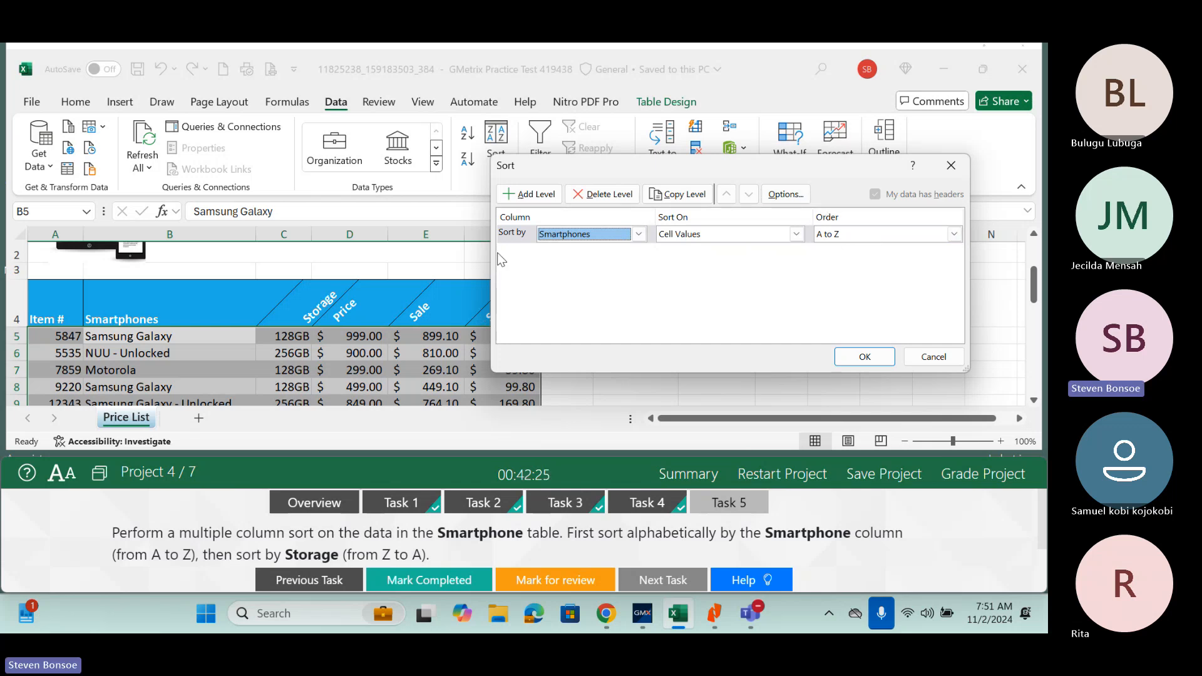
# Add a second sort level on Storage in Z to A order and apply the sort to the Smartphones table.
pyautogui.click(526, 195)
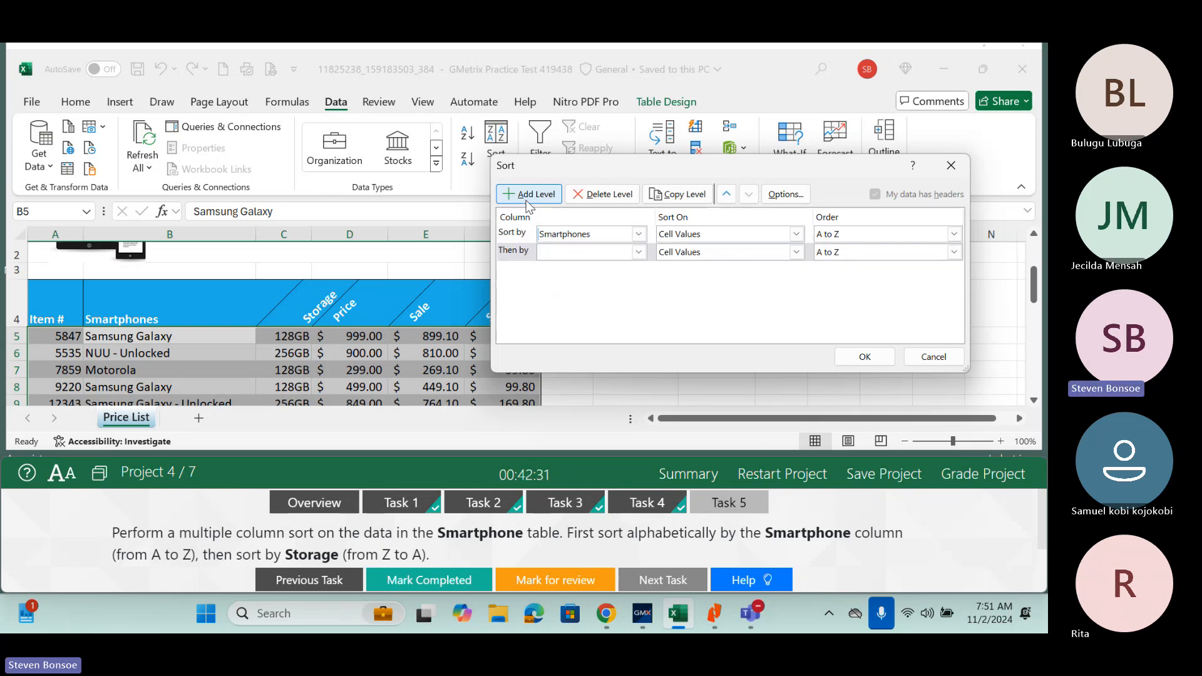
pyautogui.click(638, 251)
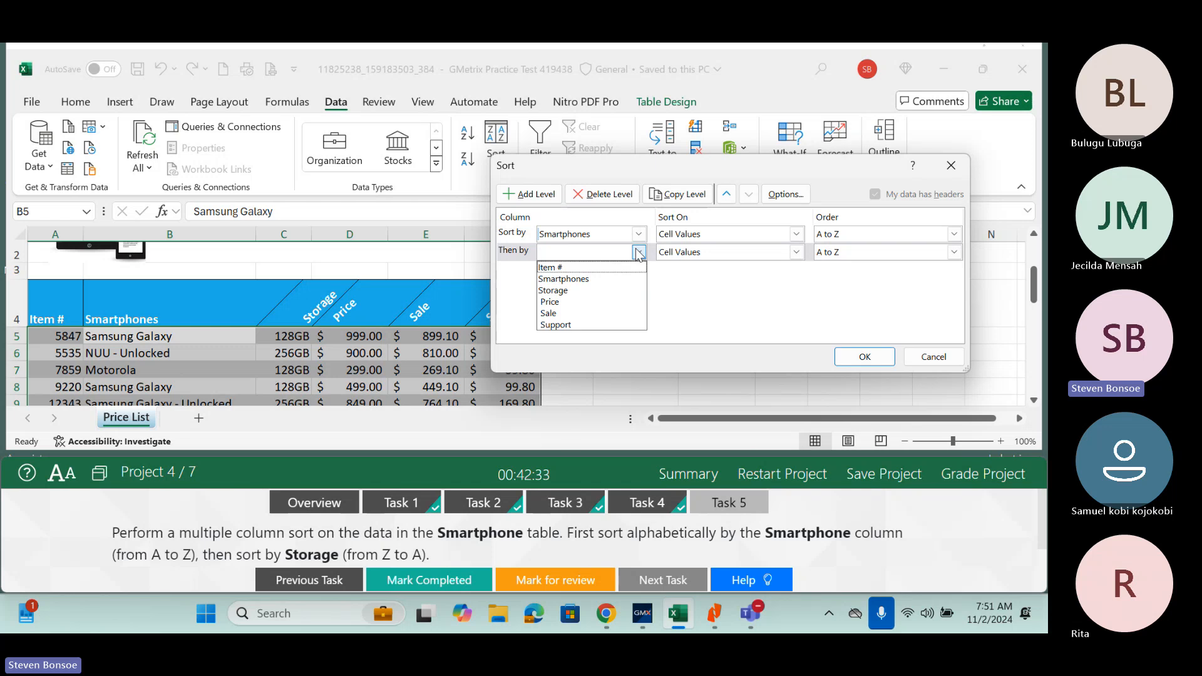
pyautogui.click(600, 290)
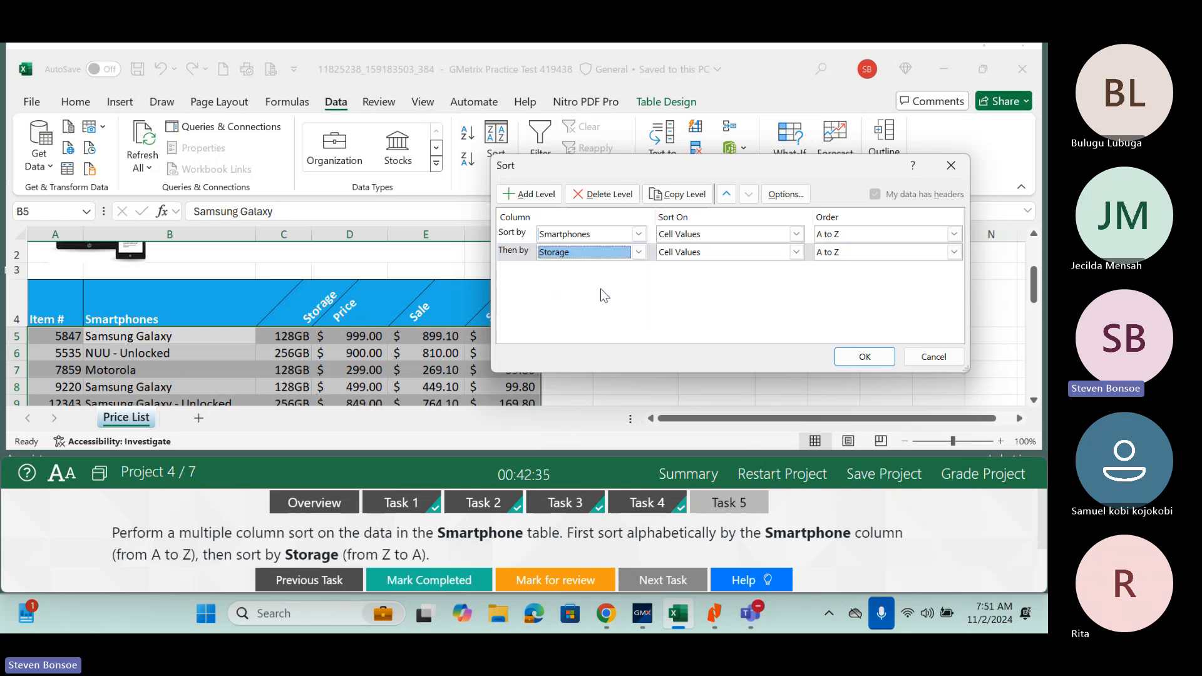
pyautogui.click(954, 252)
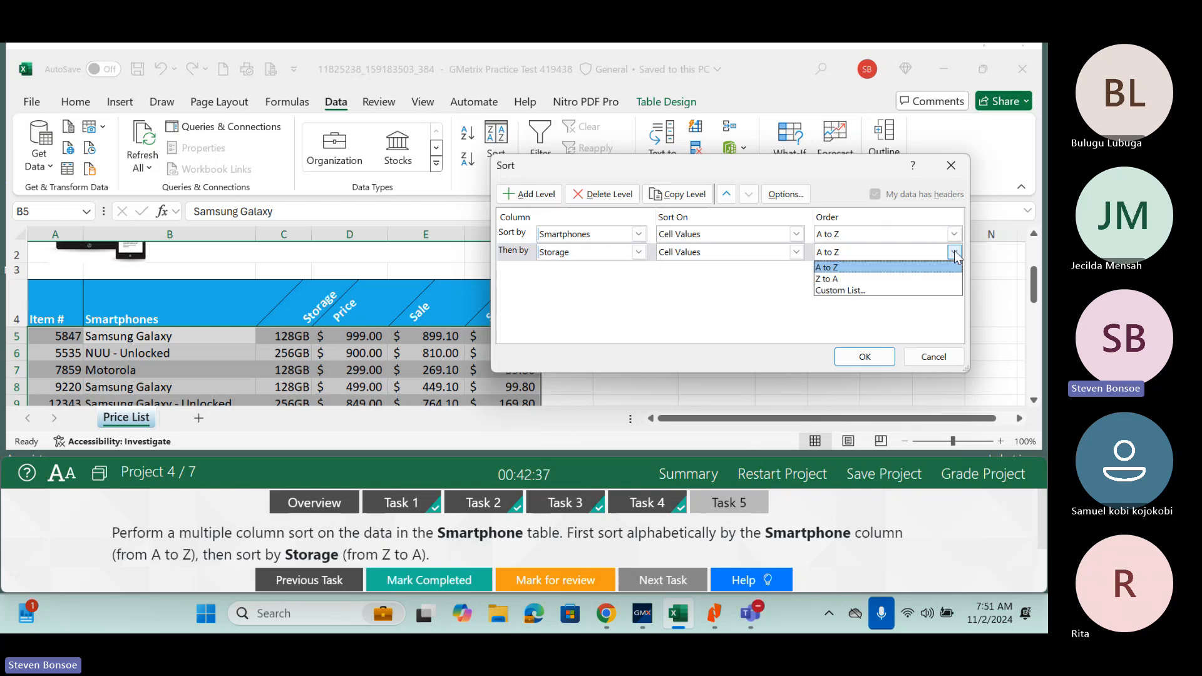
pyautogui.click(900, 279)
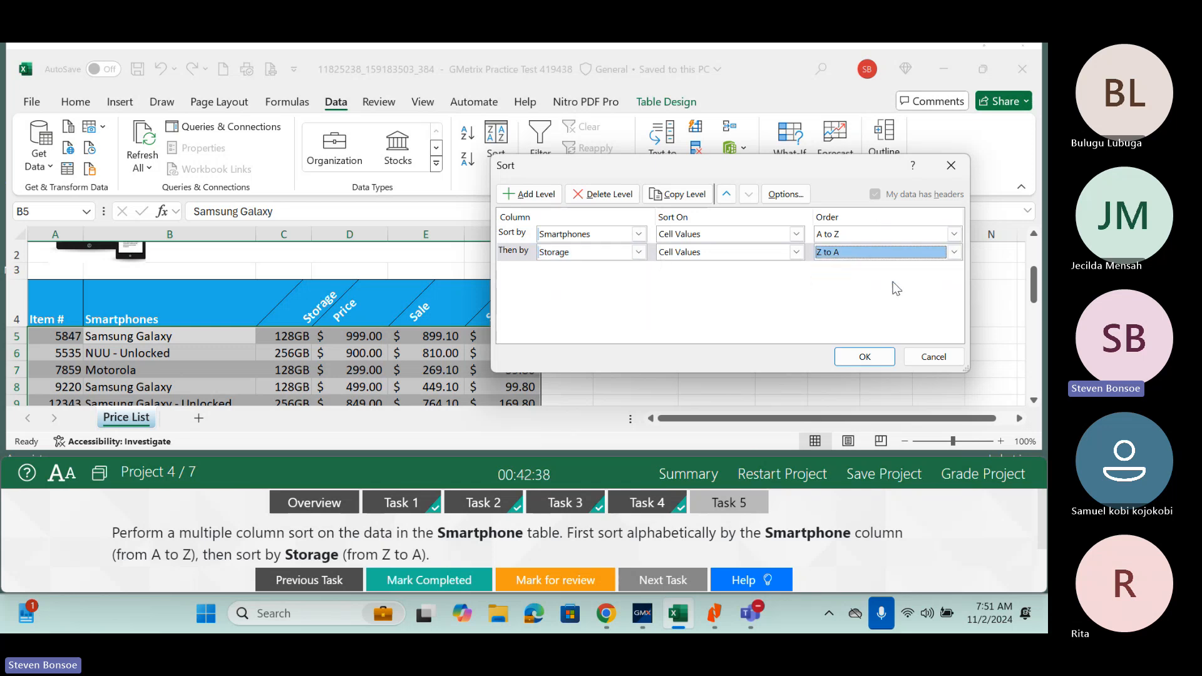
pyautogui.click(862, 354)
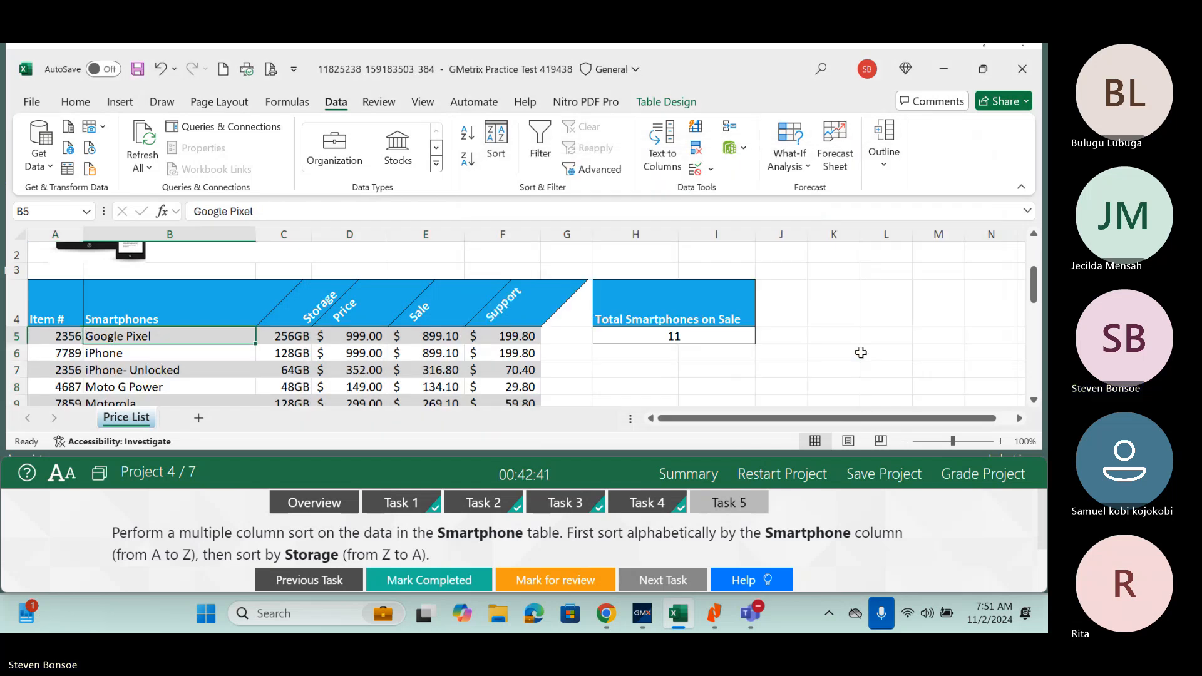
# Mark Task 5 as completed and grade the Phone & Tablet Sale project.
pyautogui.click(423, 582)
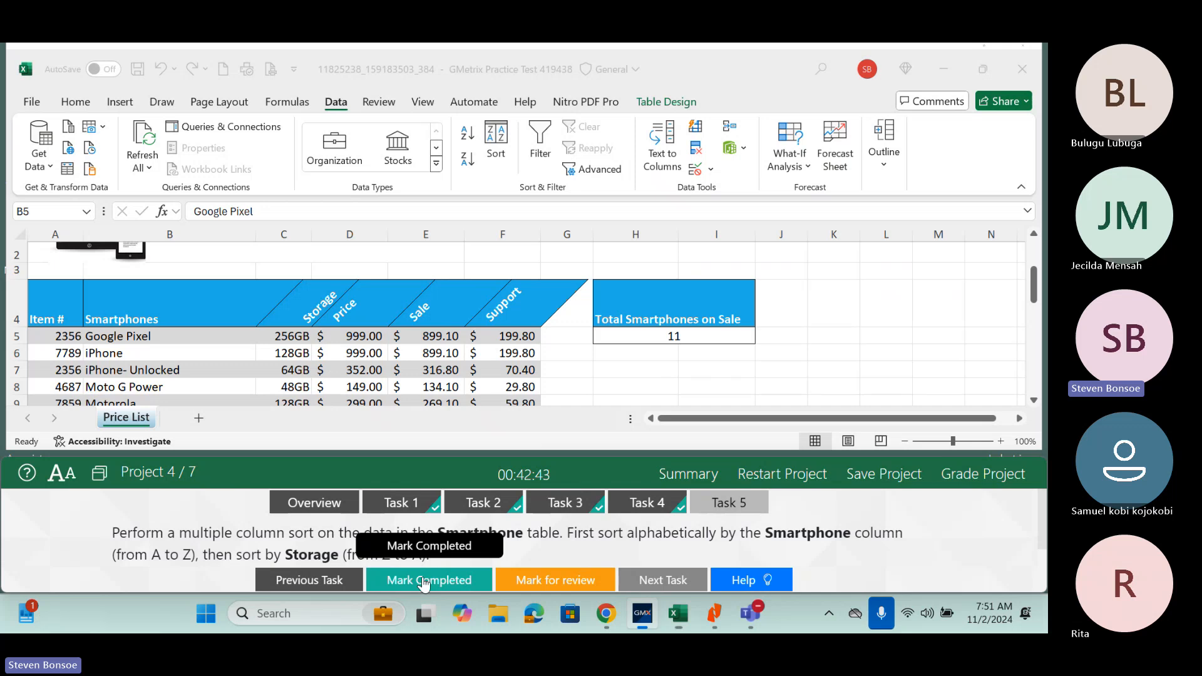
pyautogui.click(424, 583)
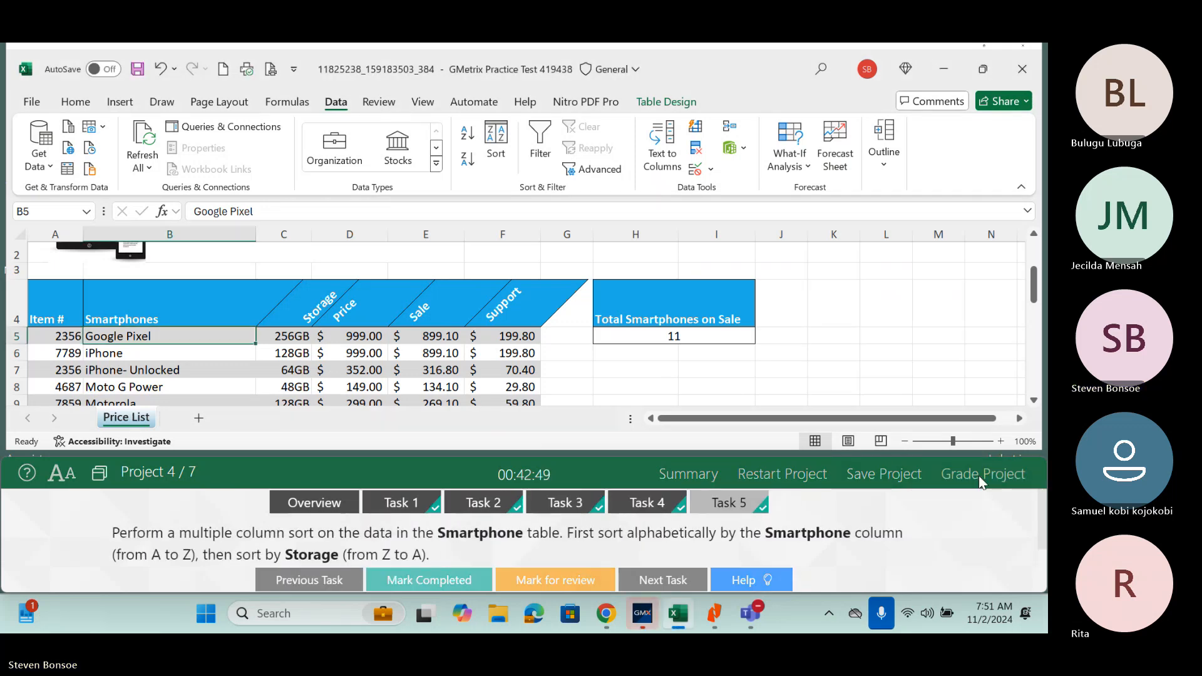
pyautogui.click(978, 475)
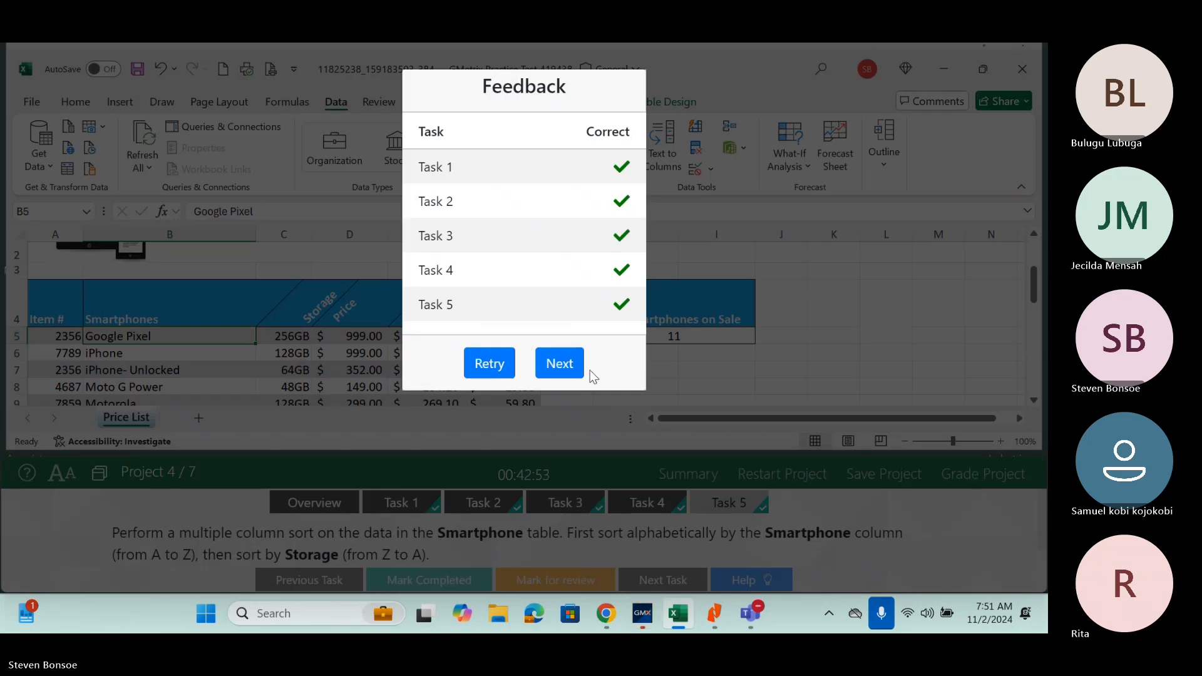
# Advance to project 5, read the Bike Auction overview and return to Task 1.
pyautogui.click(564, 369)
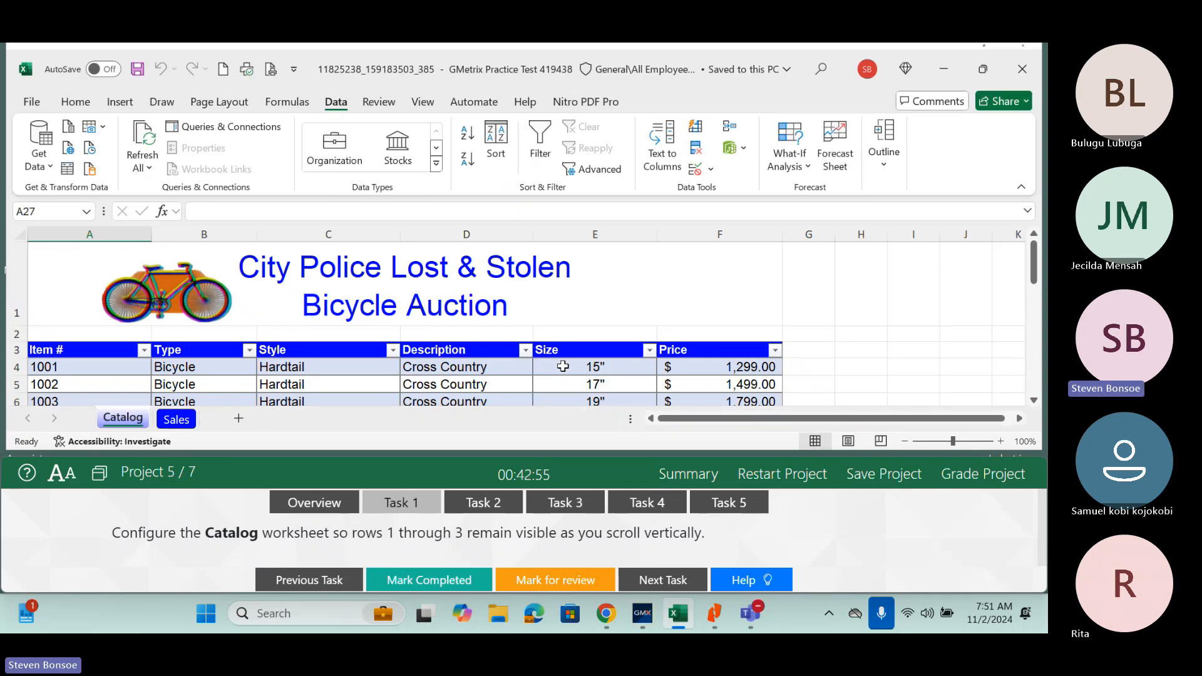
pyautogui.click(275, 510)
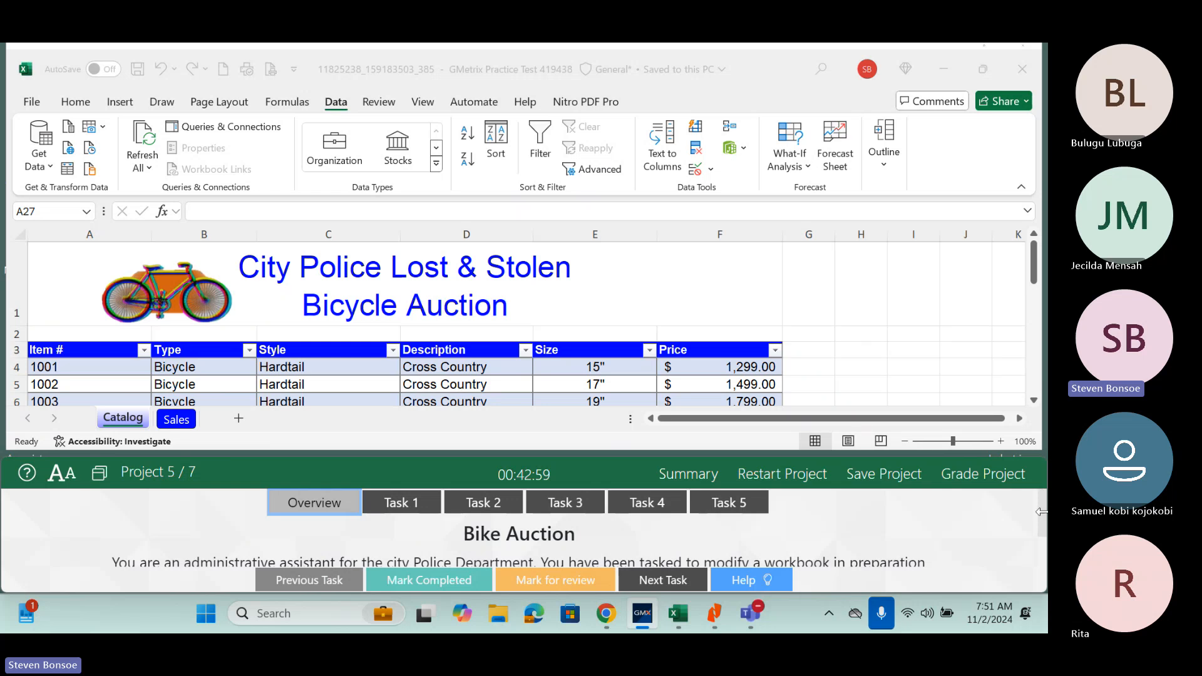
pyautogui.moveTo(1041, 522)
pyautogui.mouseDown()
pyautogui.moveTo(1043, 548)
pyautogui.moveTo(1043, 501)
pyautogui.mouseUp()
pyautogui.click(392, 508)
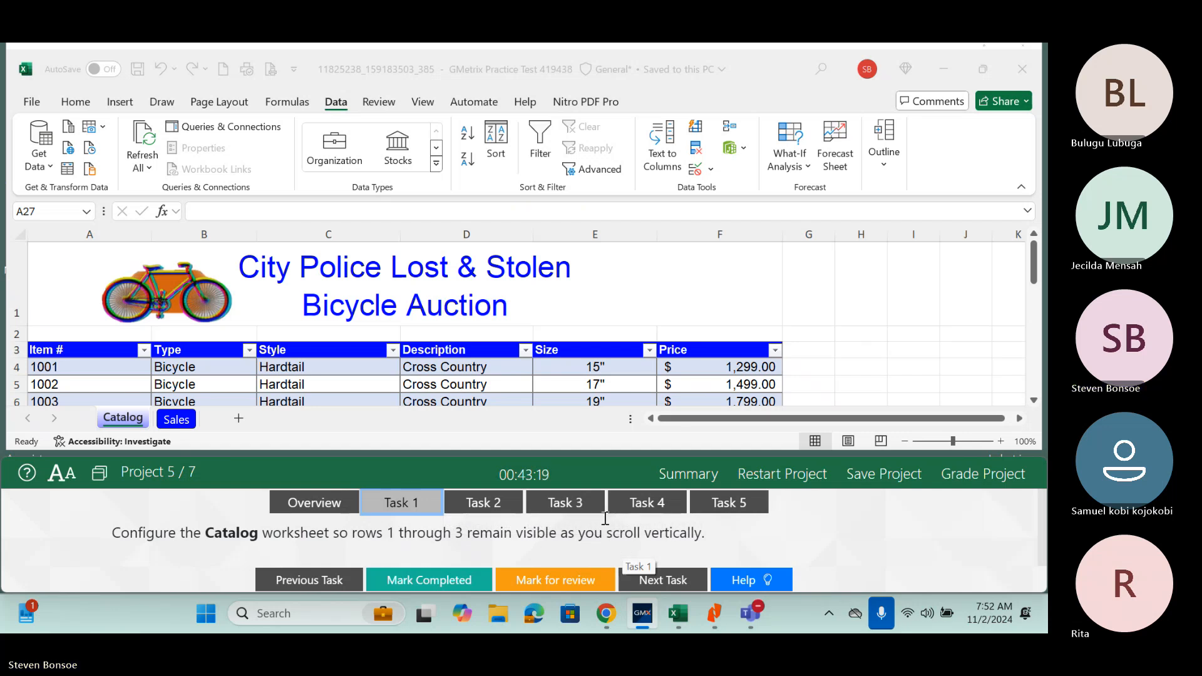
# Select row 4 of the Catalog worksheet and examine how the title and header rows behave when scrolling vertically.
pyautogui.click(285, 381)
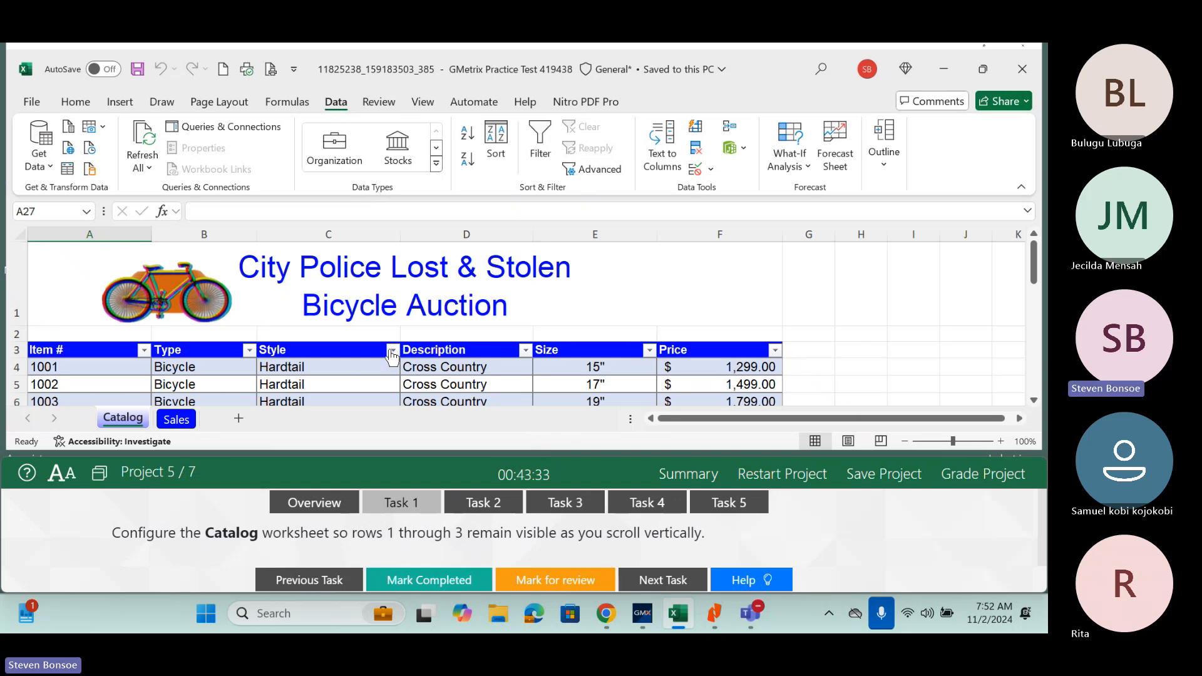
pyautogui.click(10, 366)
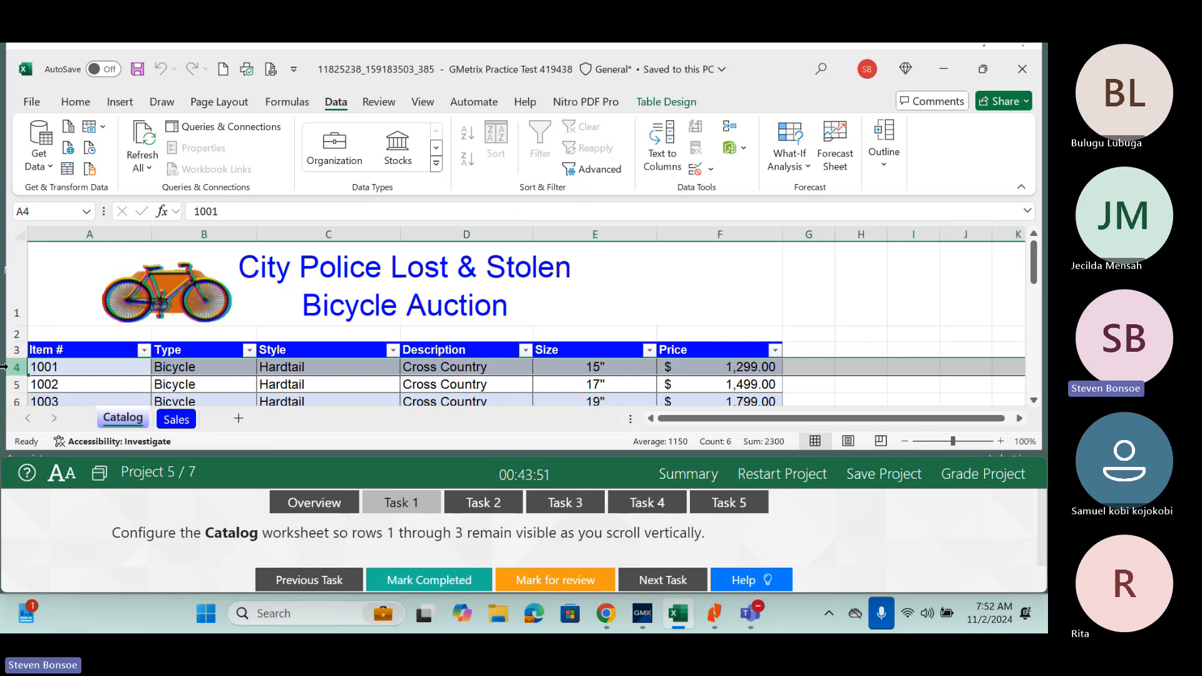
pyautogui.scroll(-3, 1035, 402)
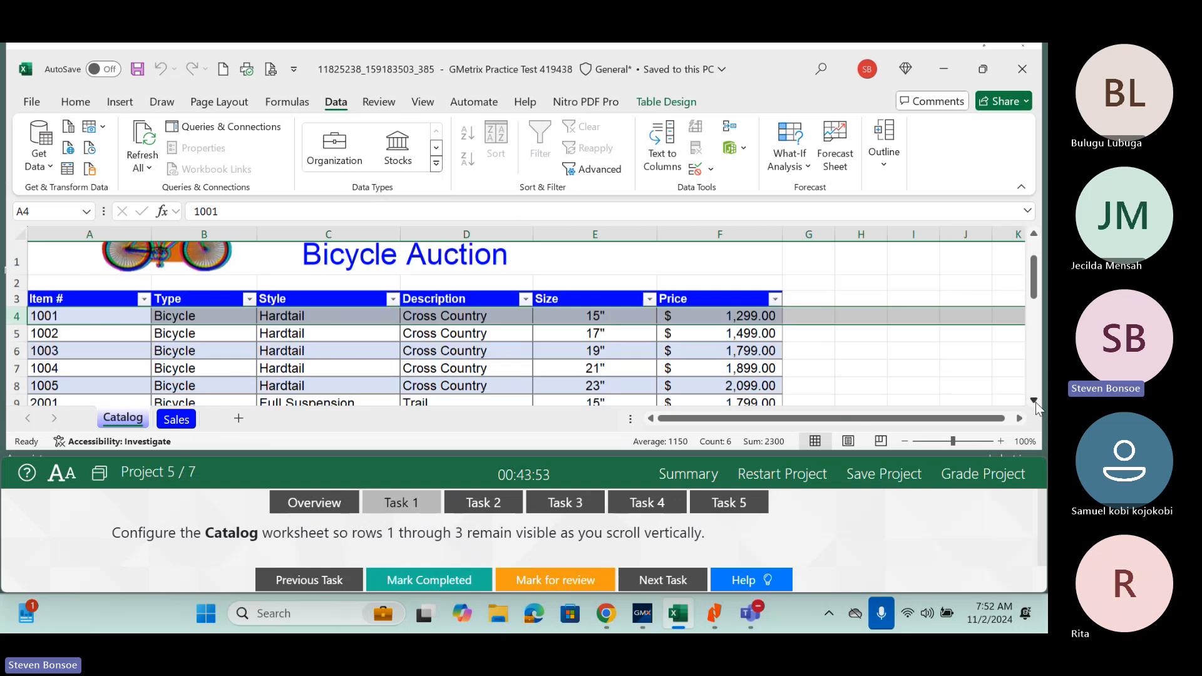
pyautogui.scroll(-1, 1035, 402)
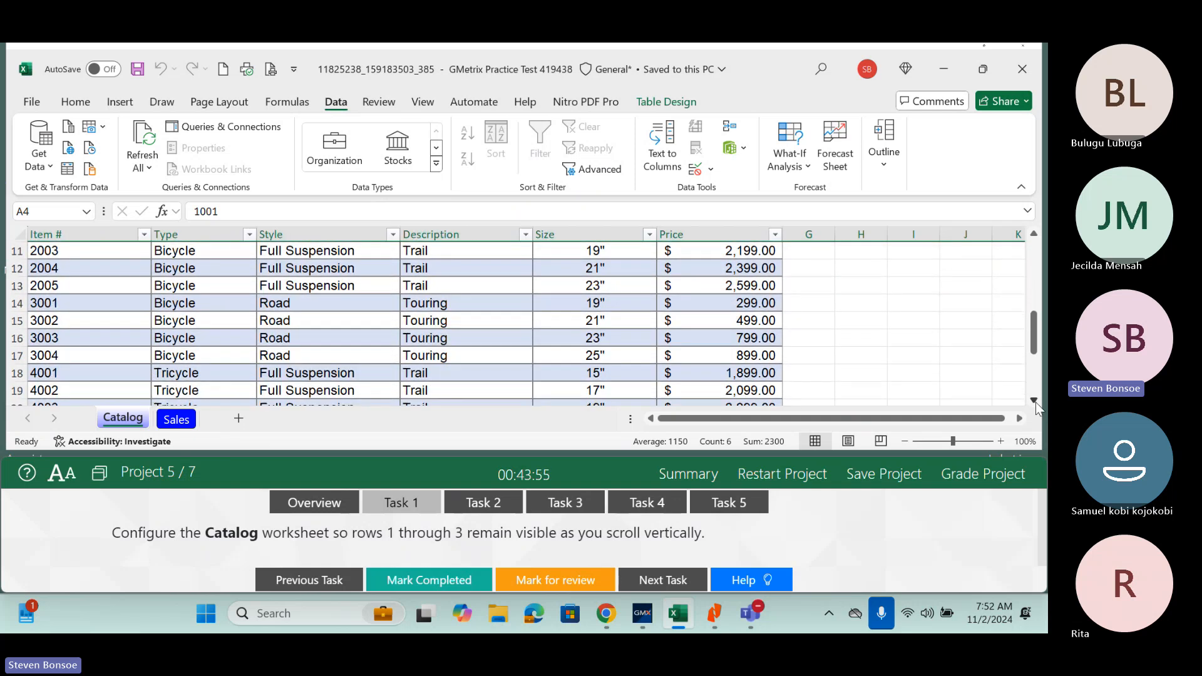
pyautogui.moveTo(1033, 328); pyautogui.dragTo(1031, 226)
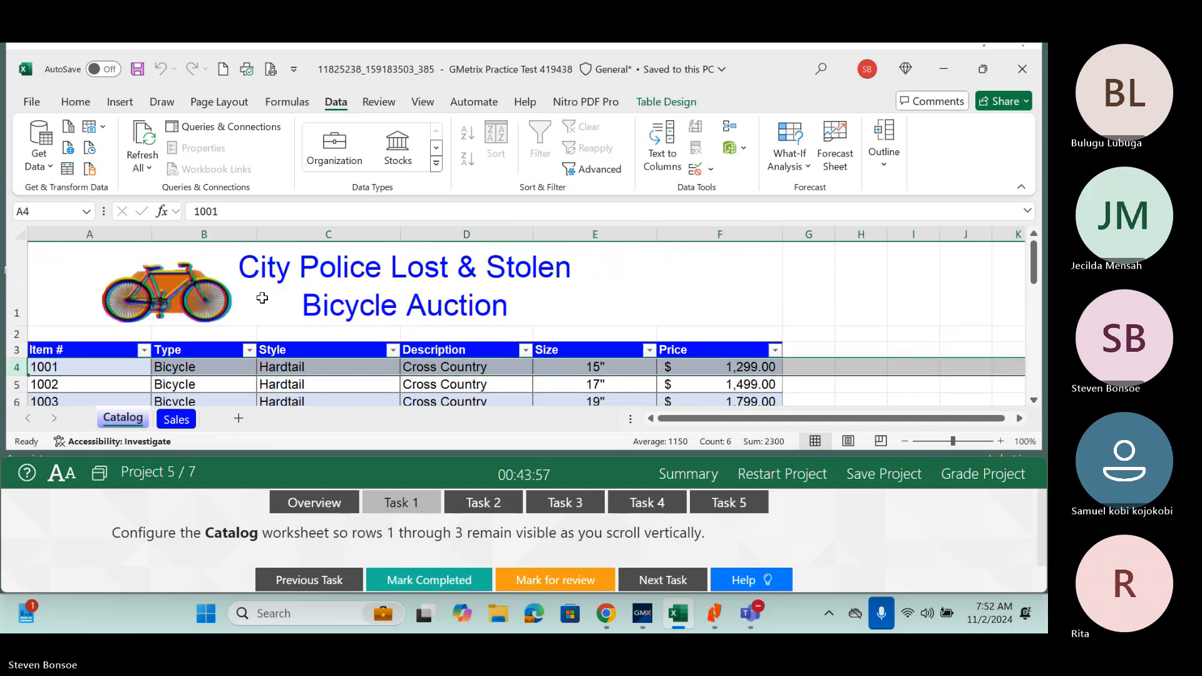
# With row 4 of the Catalog worksheet selected, apply Freeze Top Row.
pyautogui.click(10, 368)
pyautogui.click(13, 349)
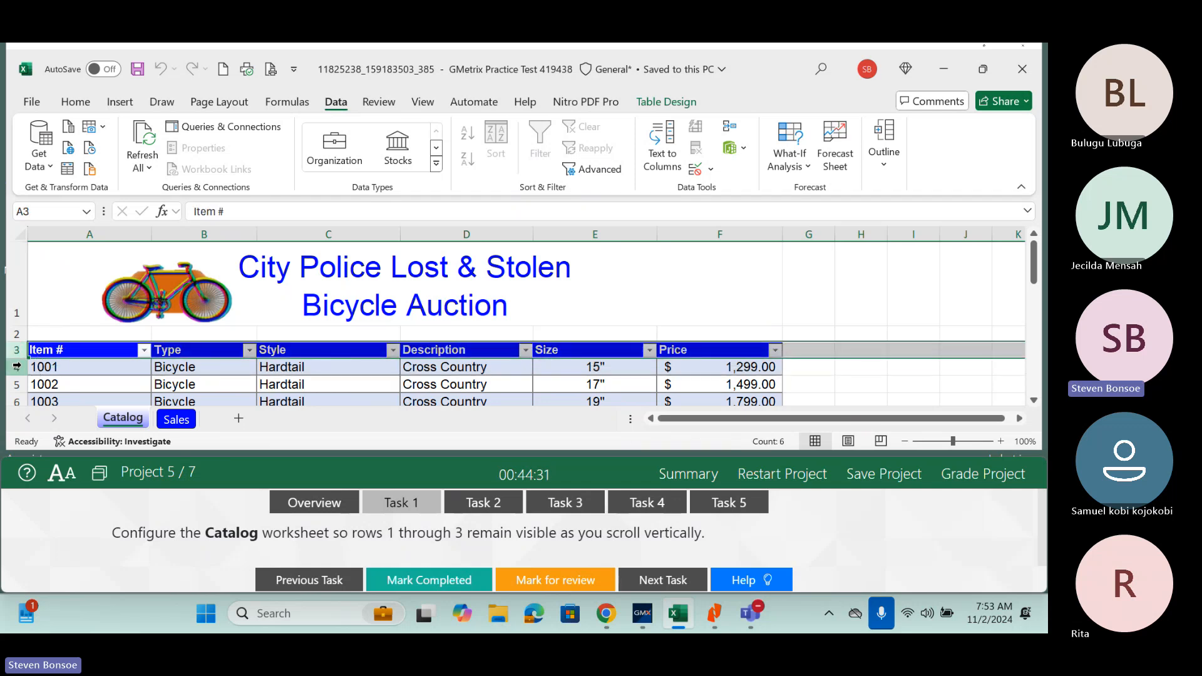
pyautogui.click(12, 367)
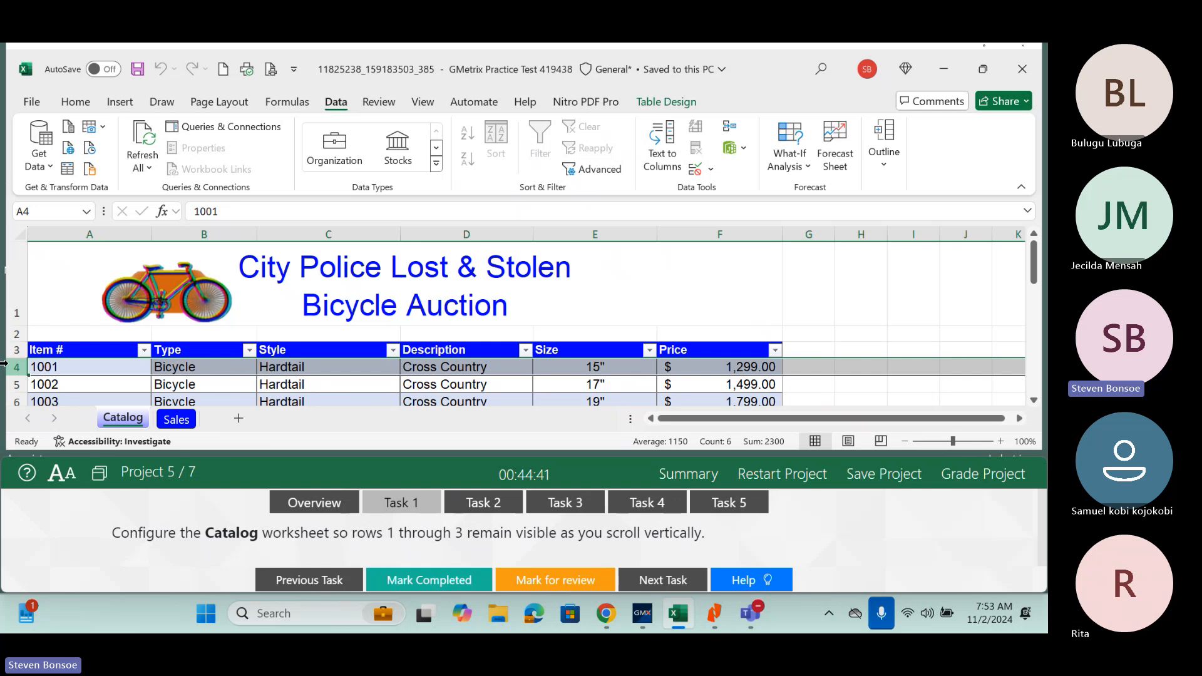
pyautogui.click(421, 103)
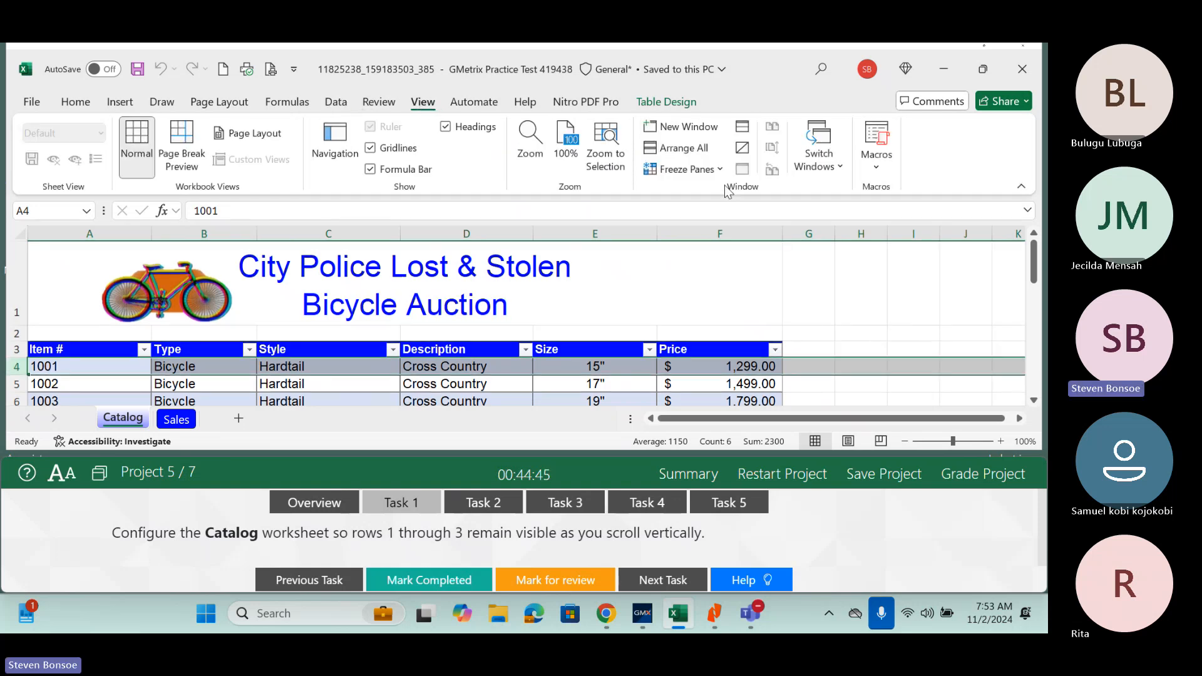
pyautogui.click(687, 168)
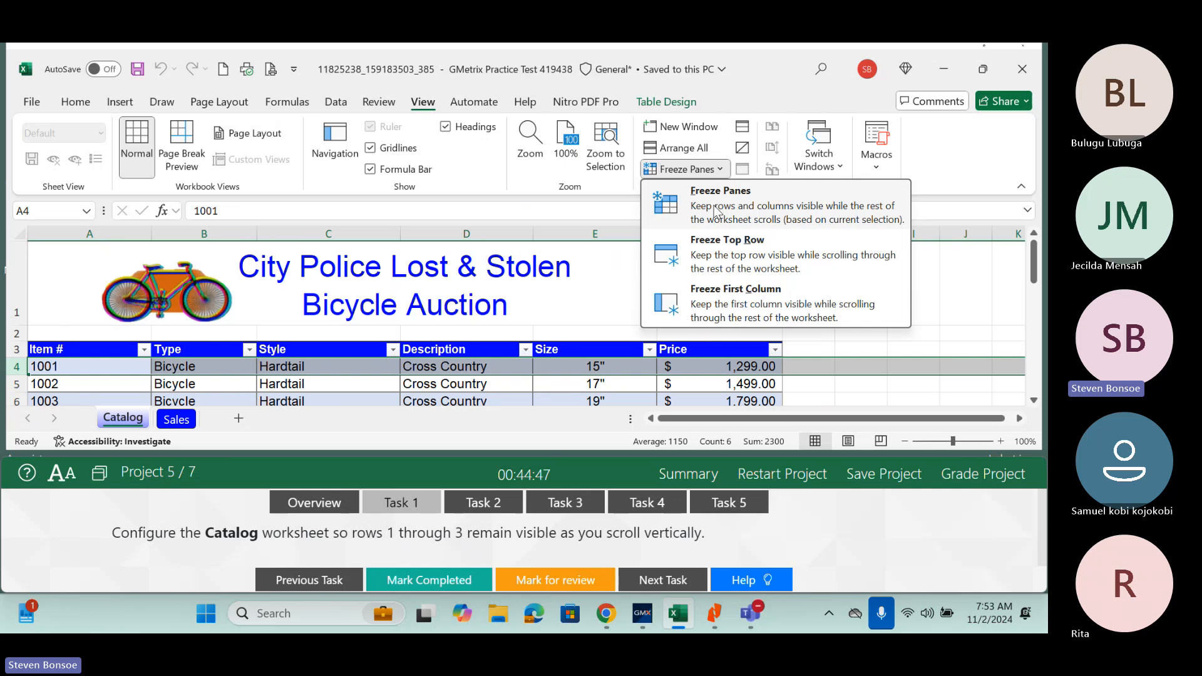
pyautogui.click(719, 247)
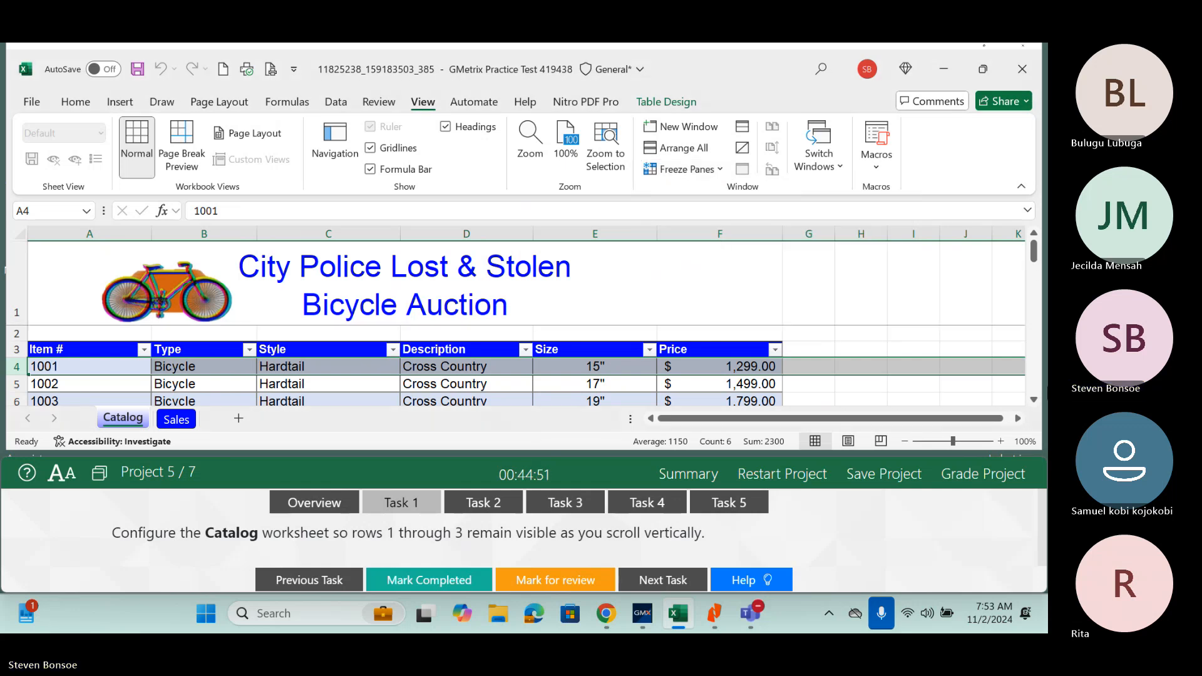
# Examine which rows of the Catalog worksheet stay visible while scrolling vertically with the top row frozen.
pyautogui.scroll(-3, 1034, 403)
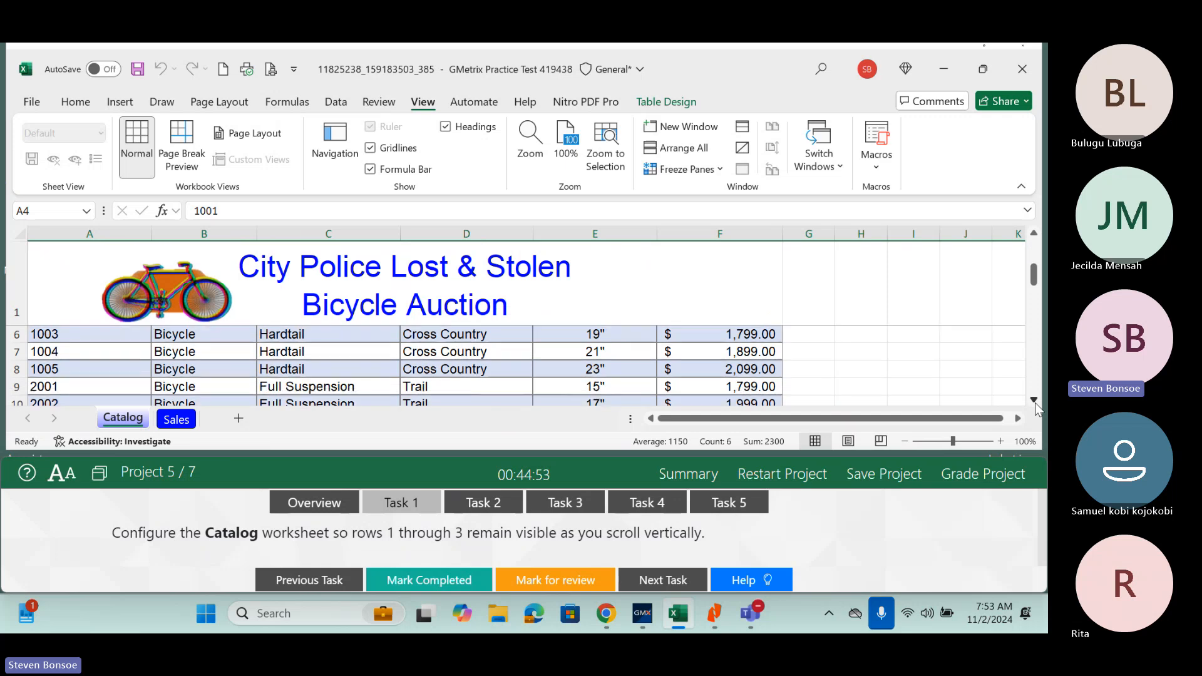
pyautogui.click(1035, 403)
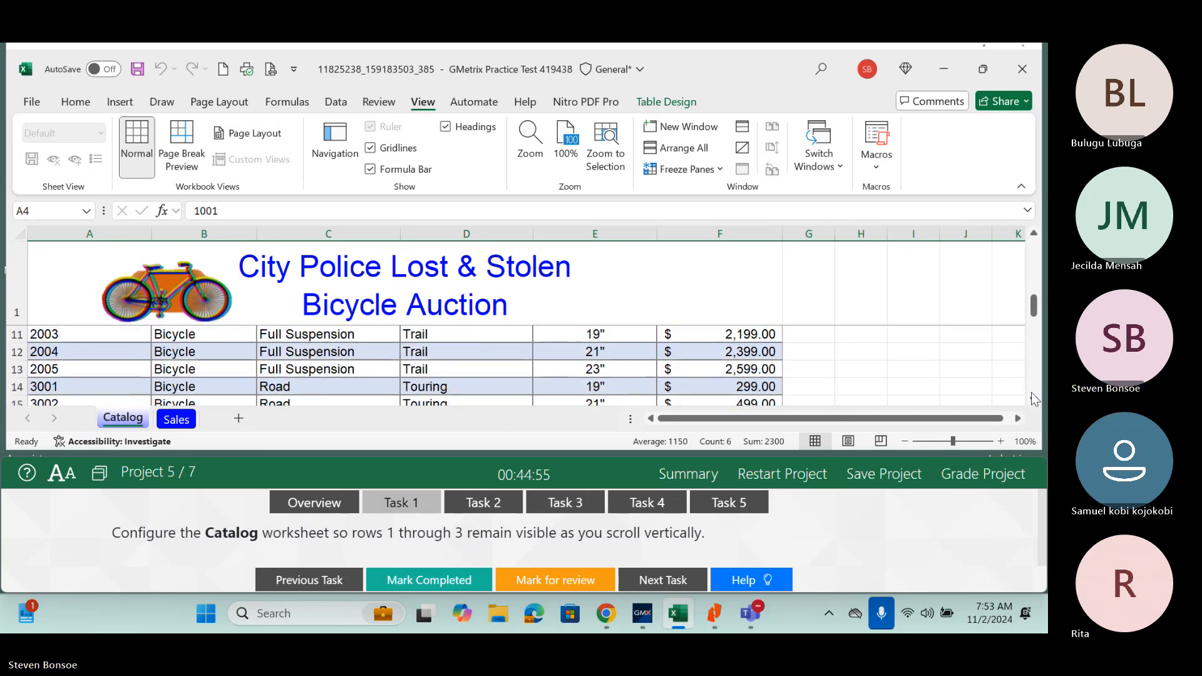
pyautogui.scroll(3, 1034, 235)
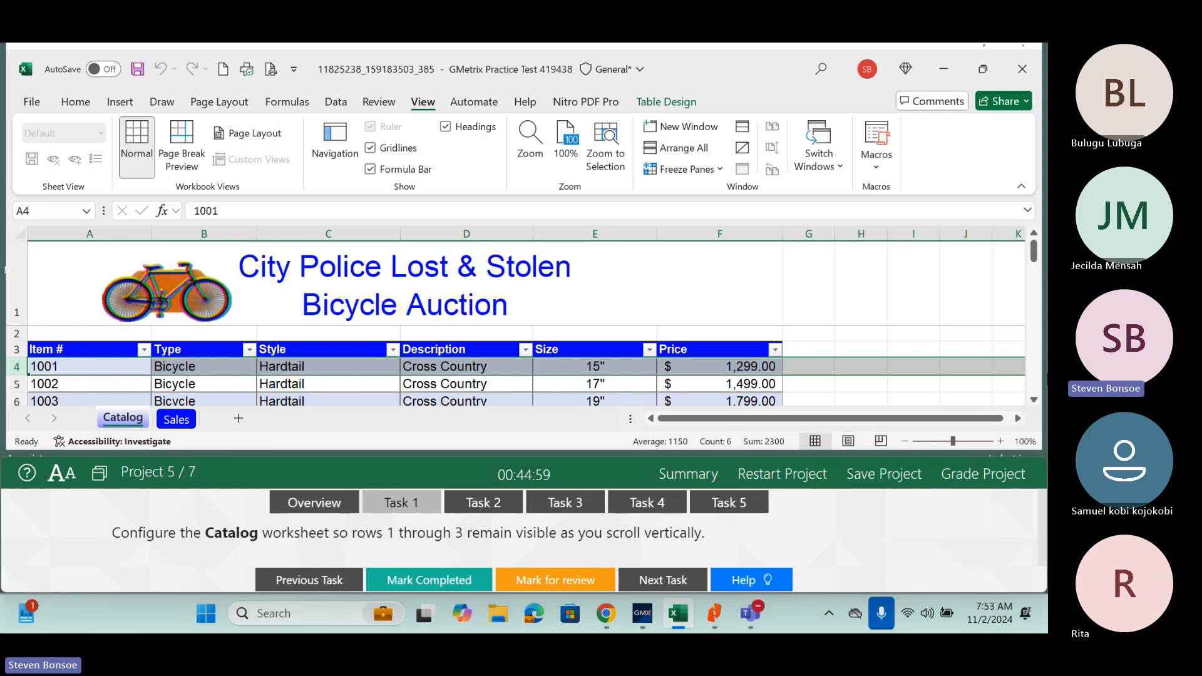
pyautogui.click(1034, 402)
pyautogui.click(1034, 402)
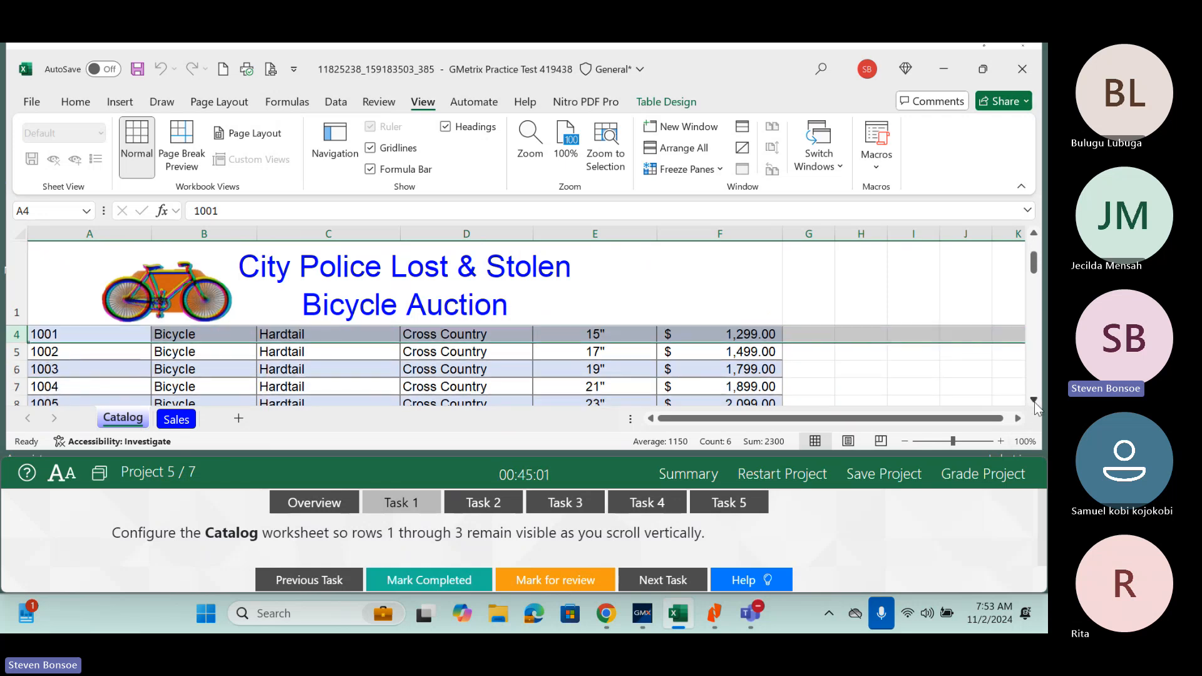
pyautogui.click(1034, 235)
pyautogui.click(1034, 234)
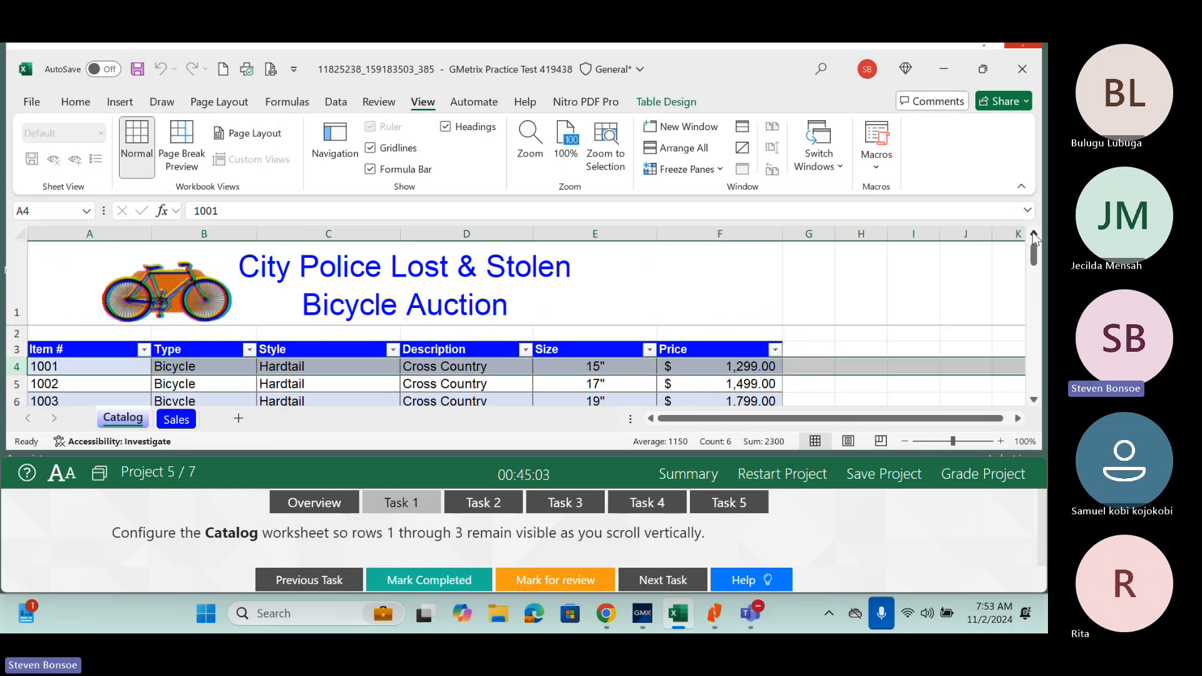
# Unfreeze the panes of the Catalog worksheet and select row 4 again.
pyautogui.click(686, 169)
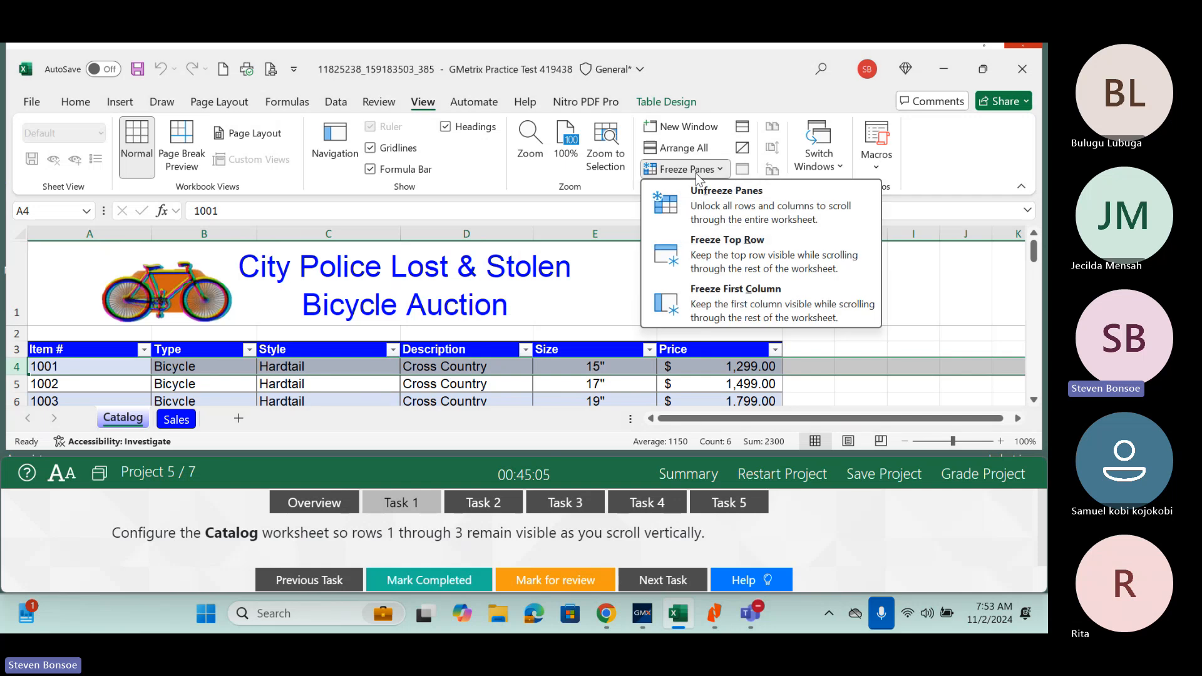
pyautogui.click(709, 202)
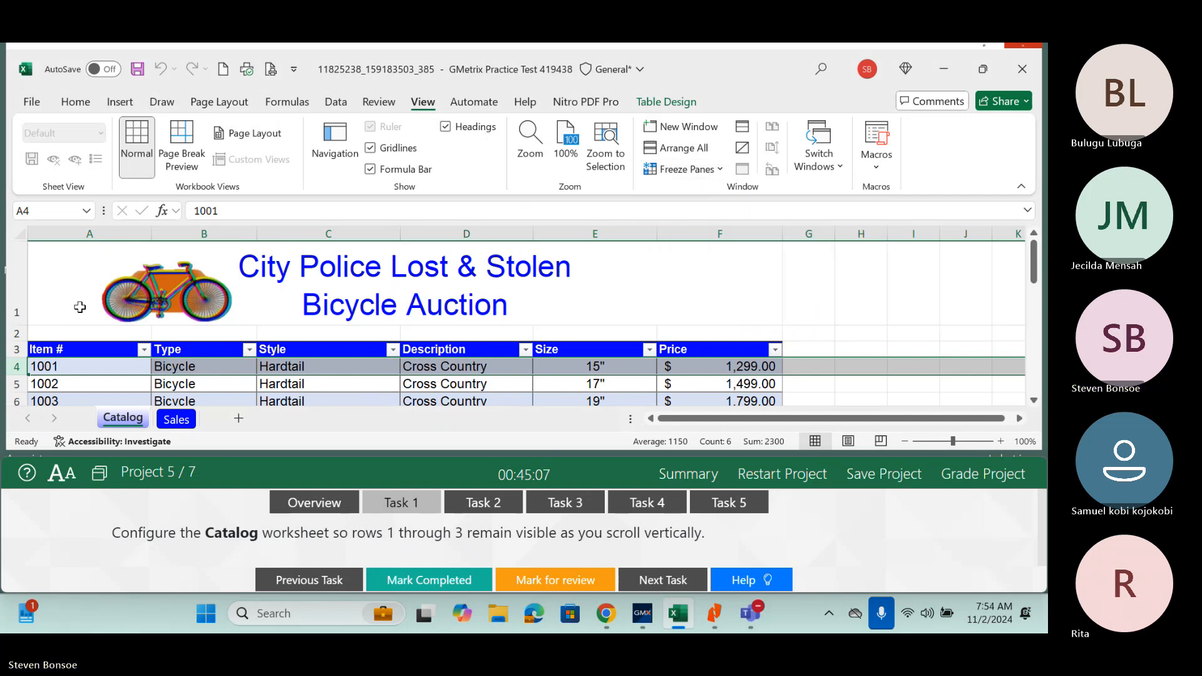
pyautogui.click(14, 367)
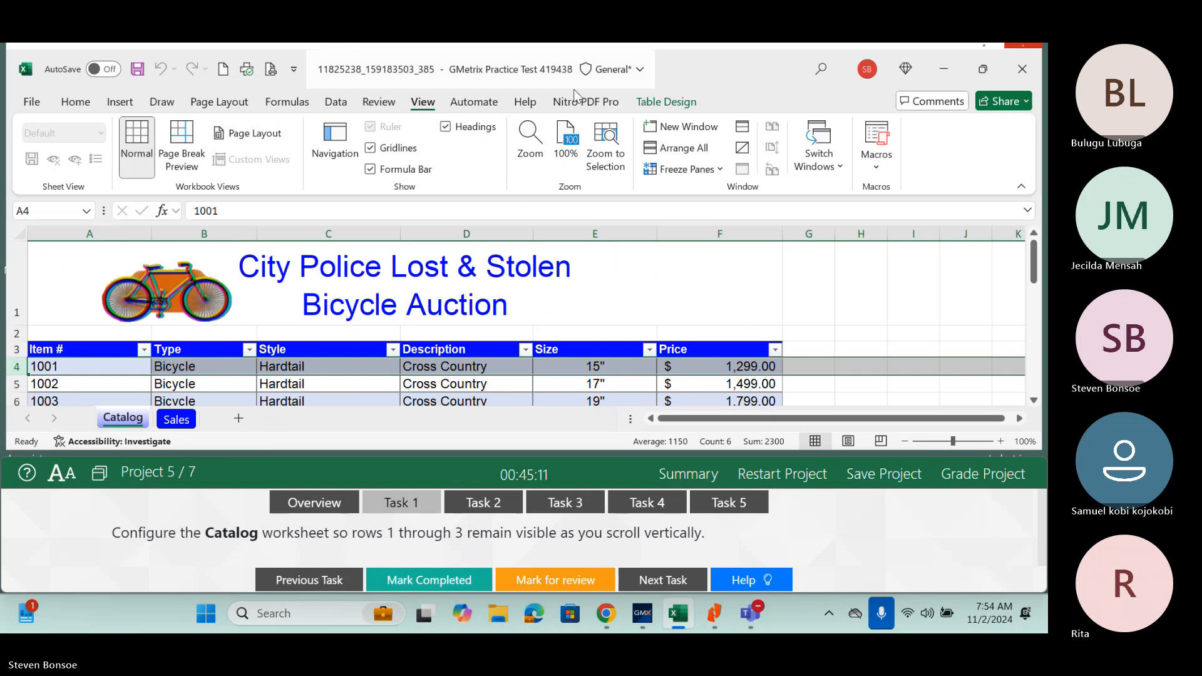
# Freeze panes above row 4 of the Catalog worksheet, check rows 1 through 3 while scrolling, and mark Task 1 completed.
pyautogui.click(667, 170)
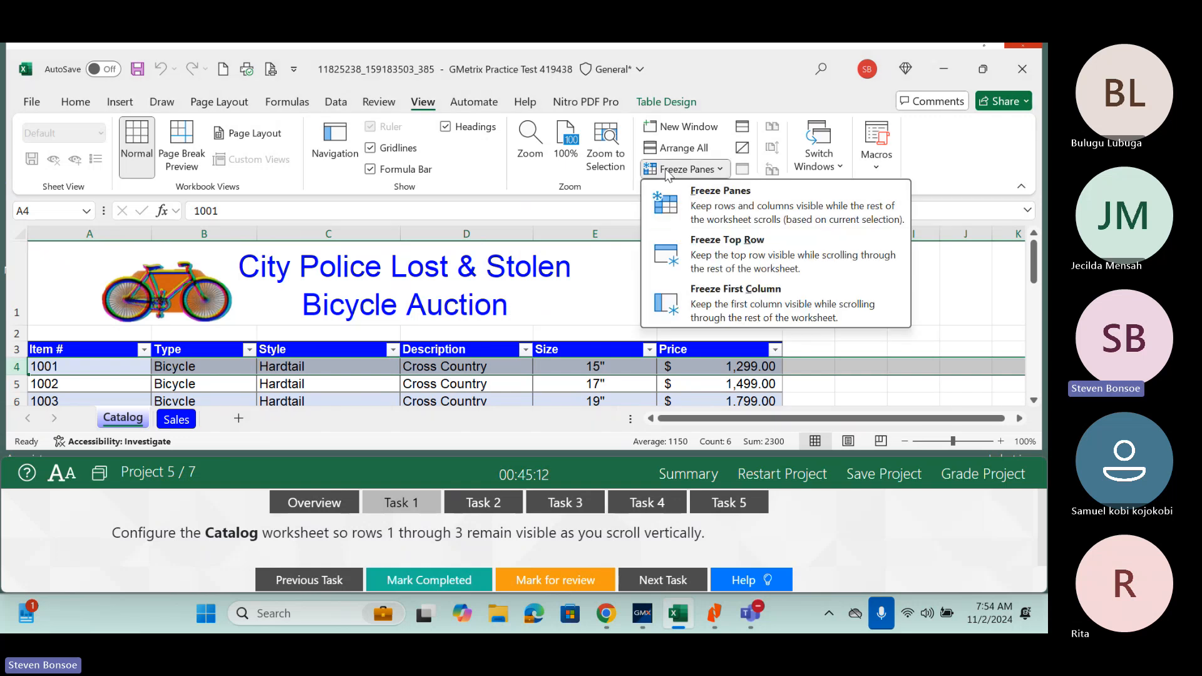
pyautogui.click(704, 207)
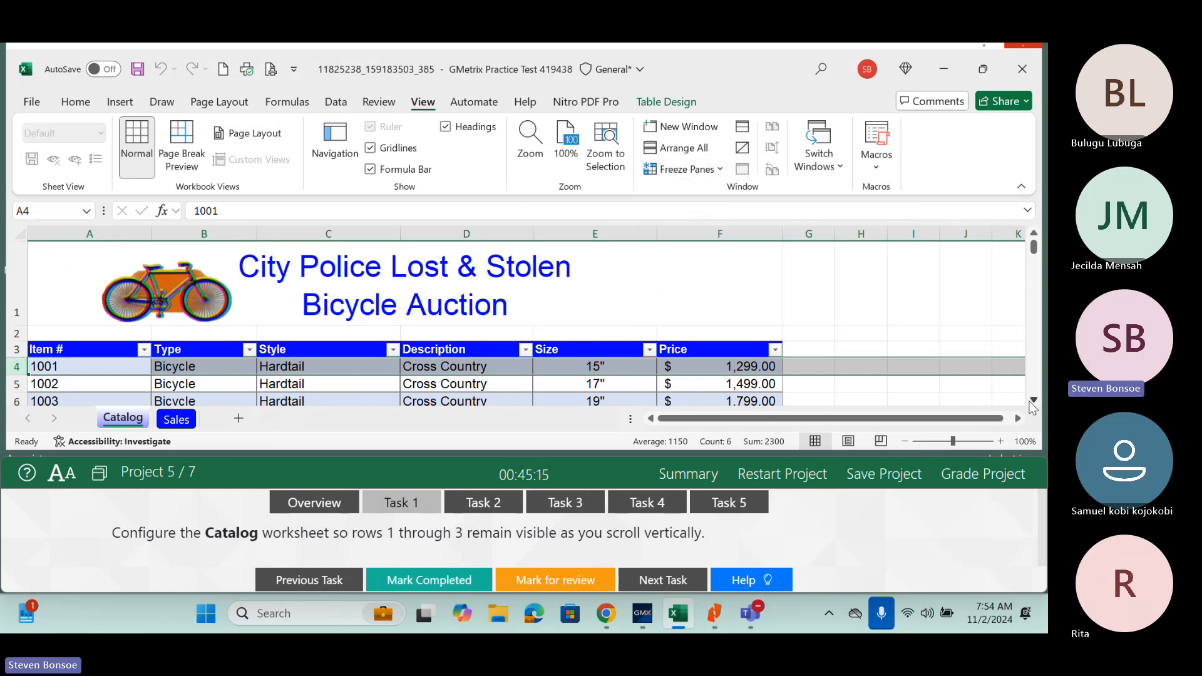
pyautogui.scroll(-7, 1031, 403)
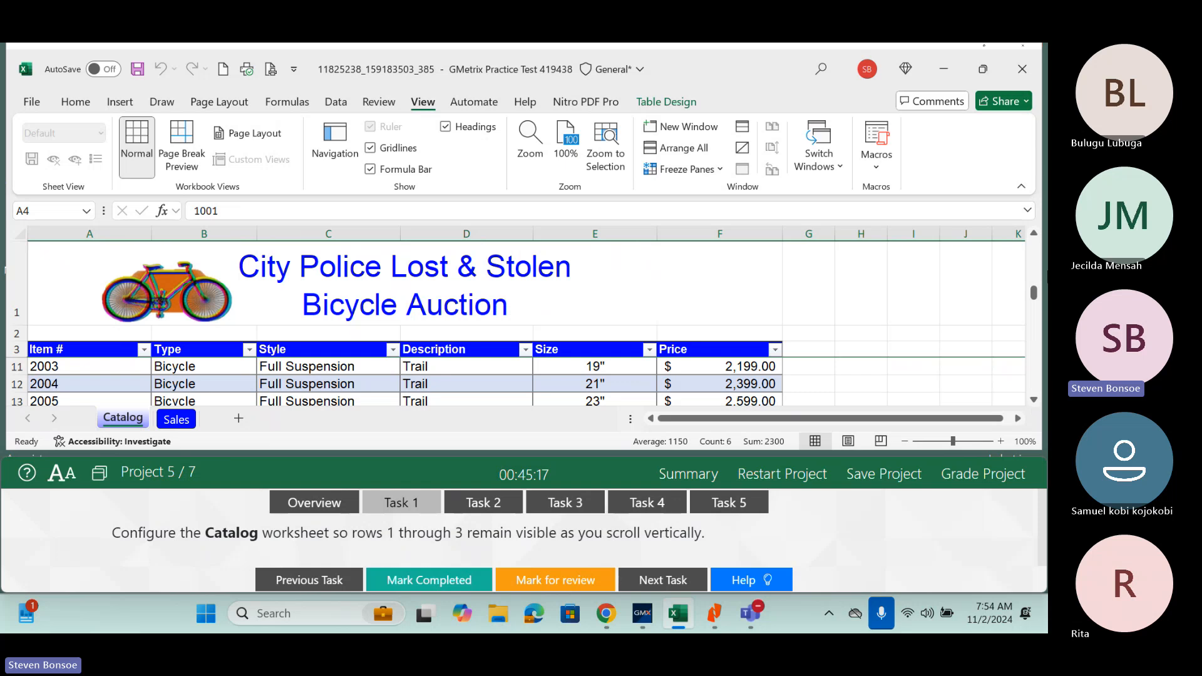
pyautogui.click(1033, 233)
pyautogui.click(1034, 233)
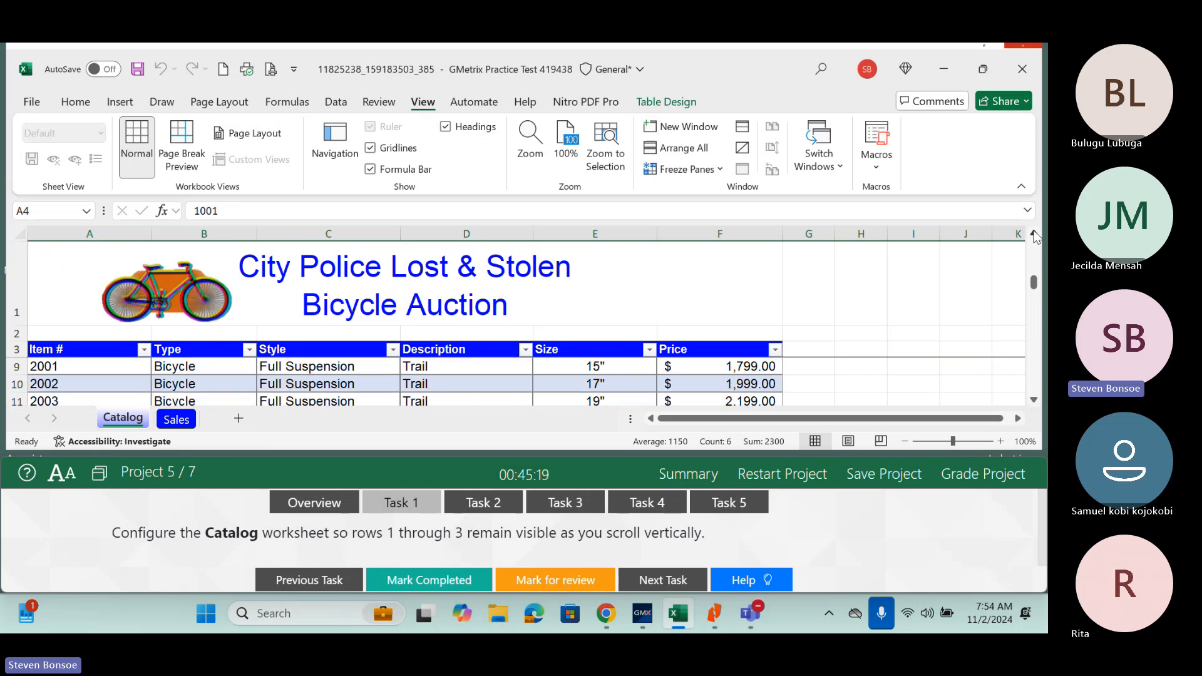
pyautogui.click(1033, 233)
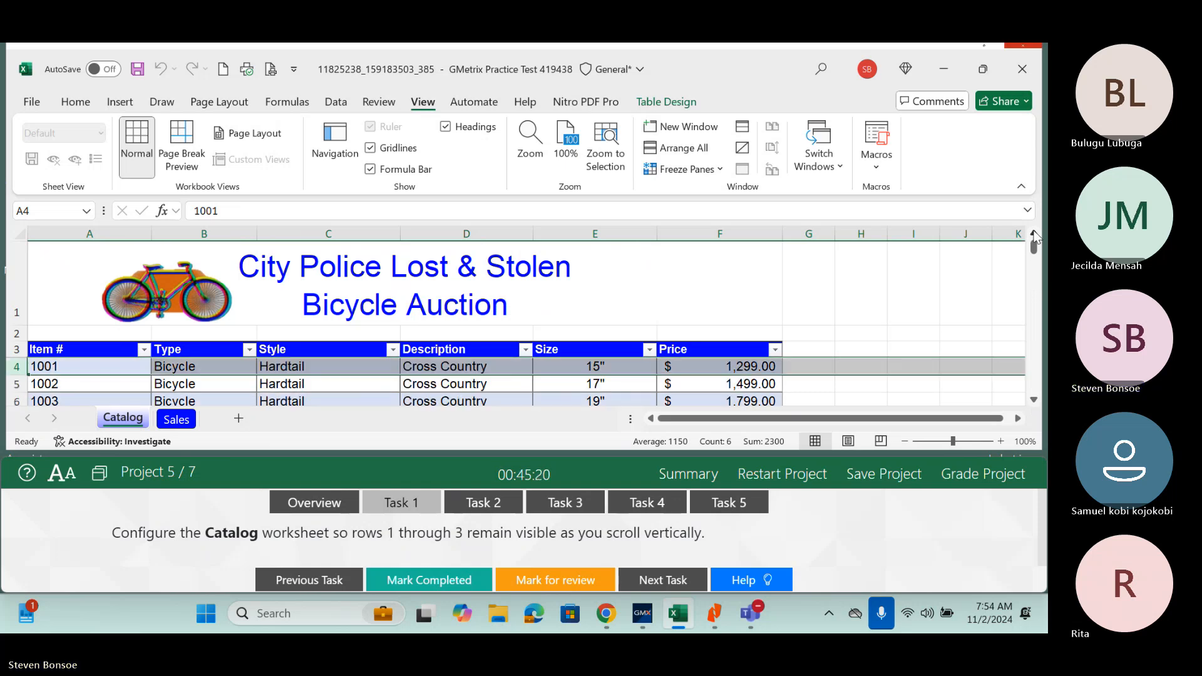
pyautogui.click(420, 588)
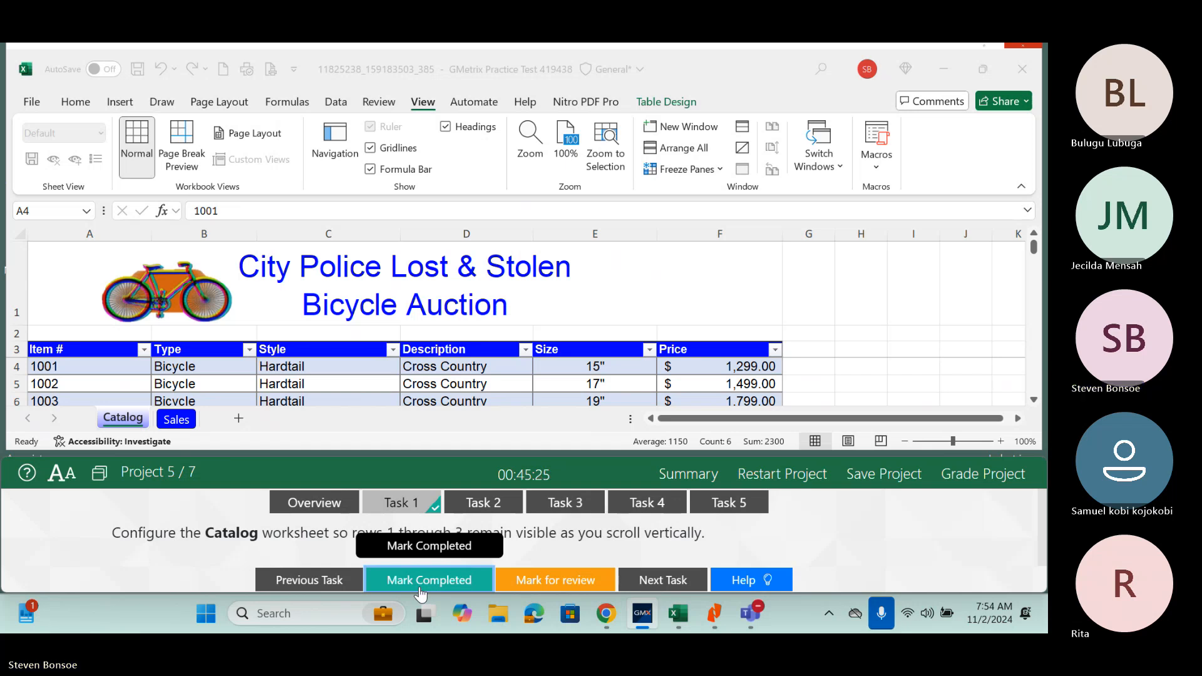
# Open Task 2, set the Status document property to Draft, and mark the task completed.
pyautogui.click(489, 508)
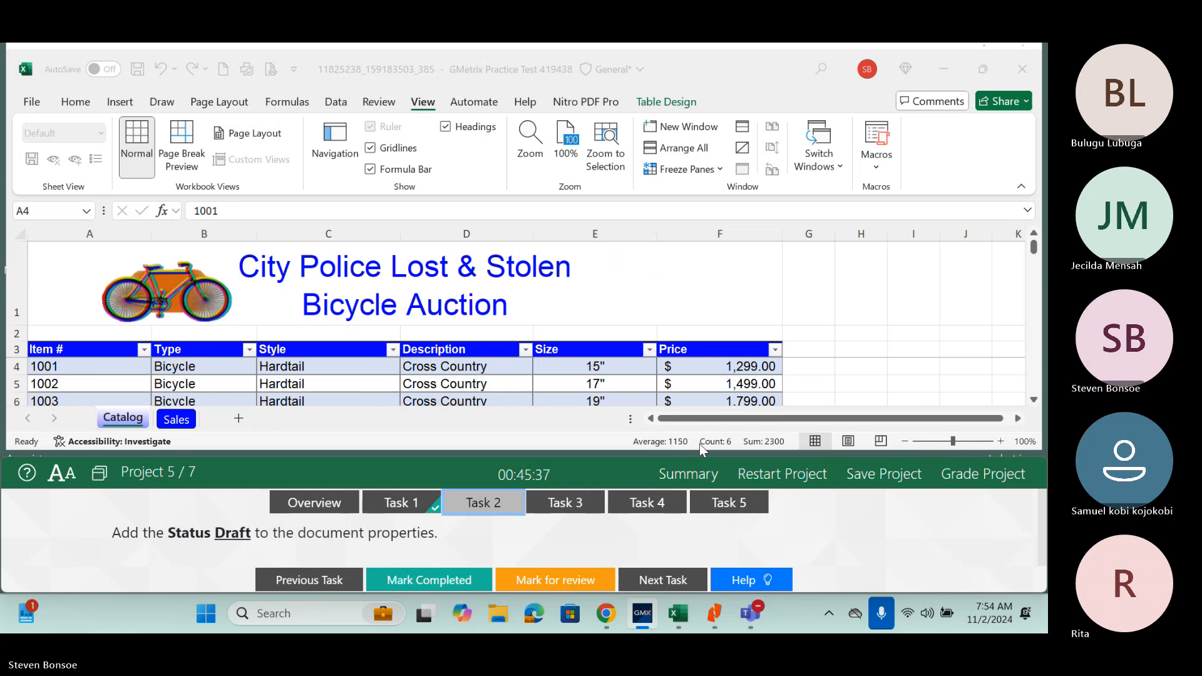
pyautogui.click(28, 110)
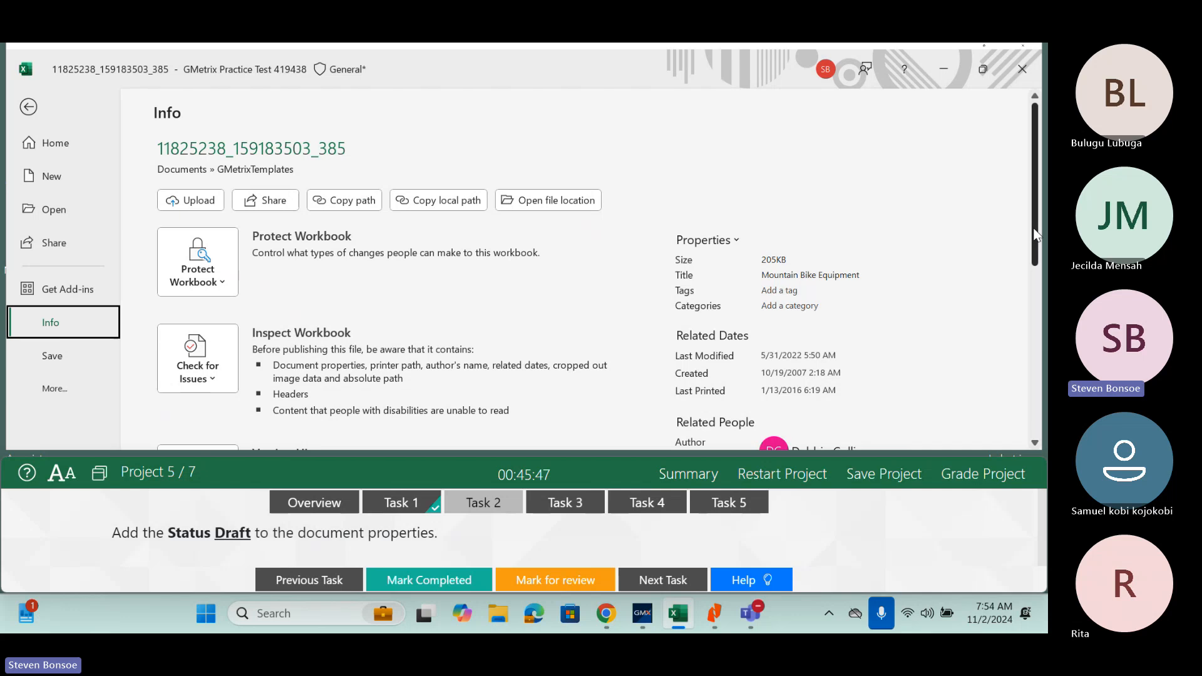
pyautogui.moveTo(1034, 235); pyautogui.dragTo(1044, 330)
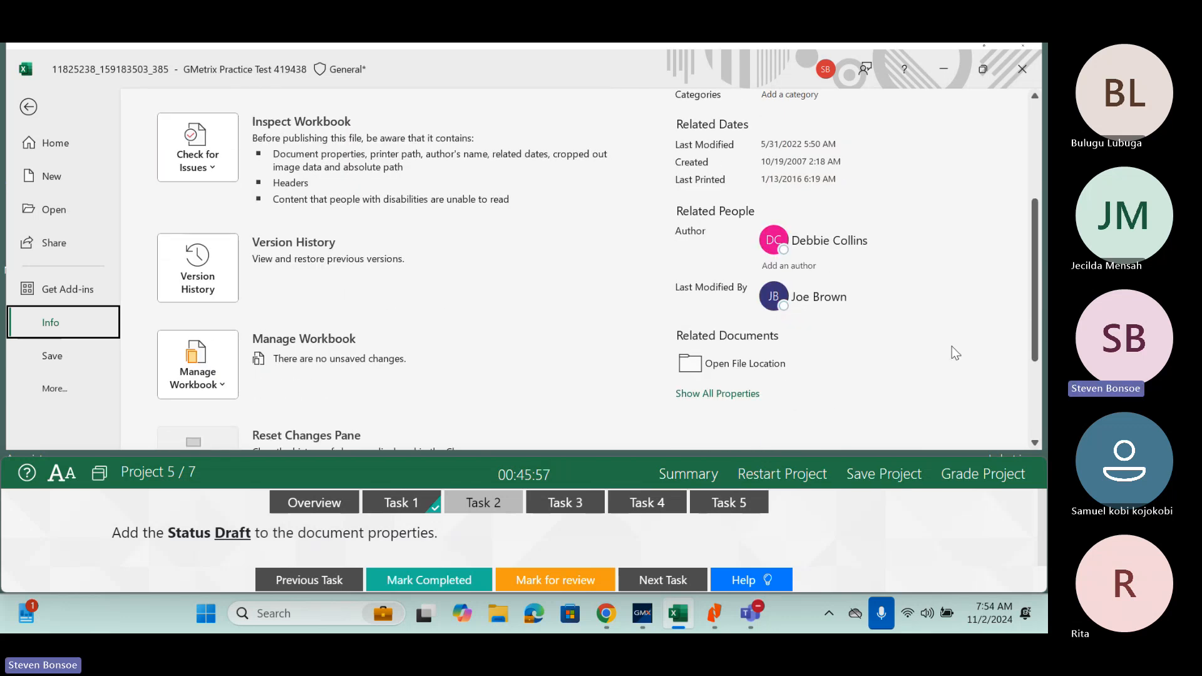
pyautogui.click(721, 399)
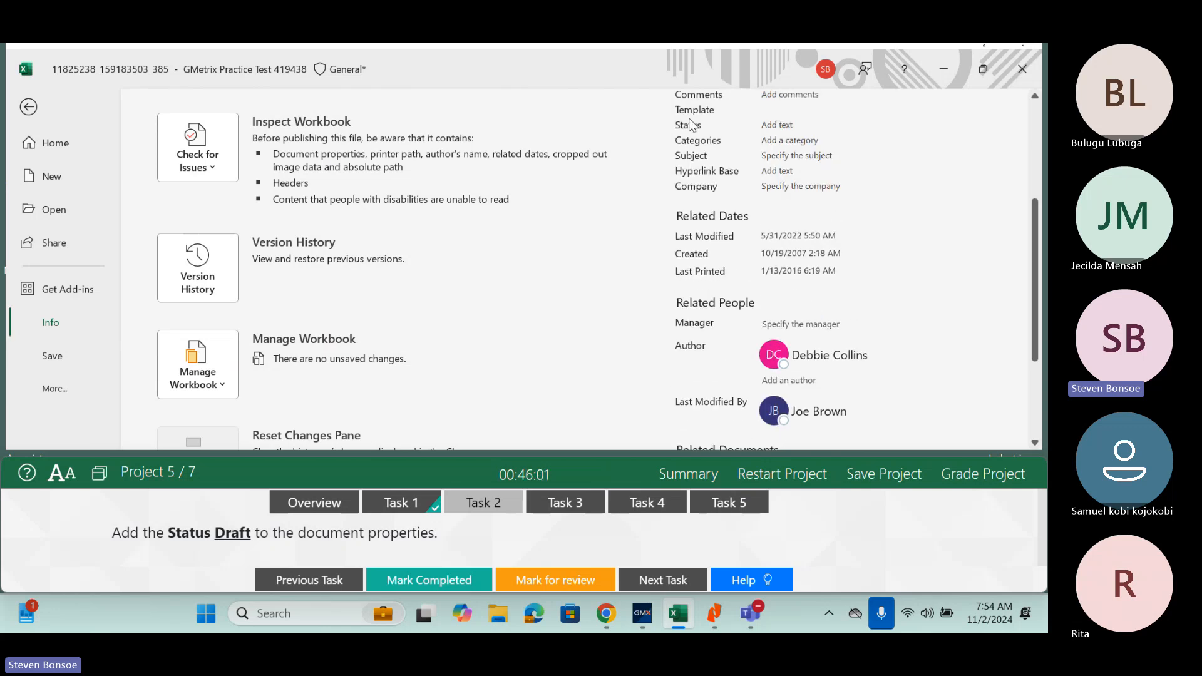
pyautogui.click(777, 121)
pyautogui.write('Draft')
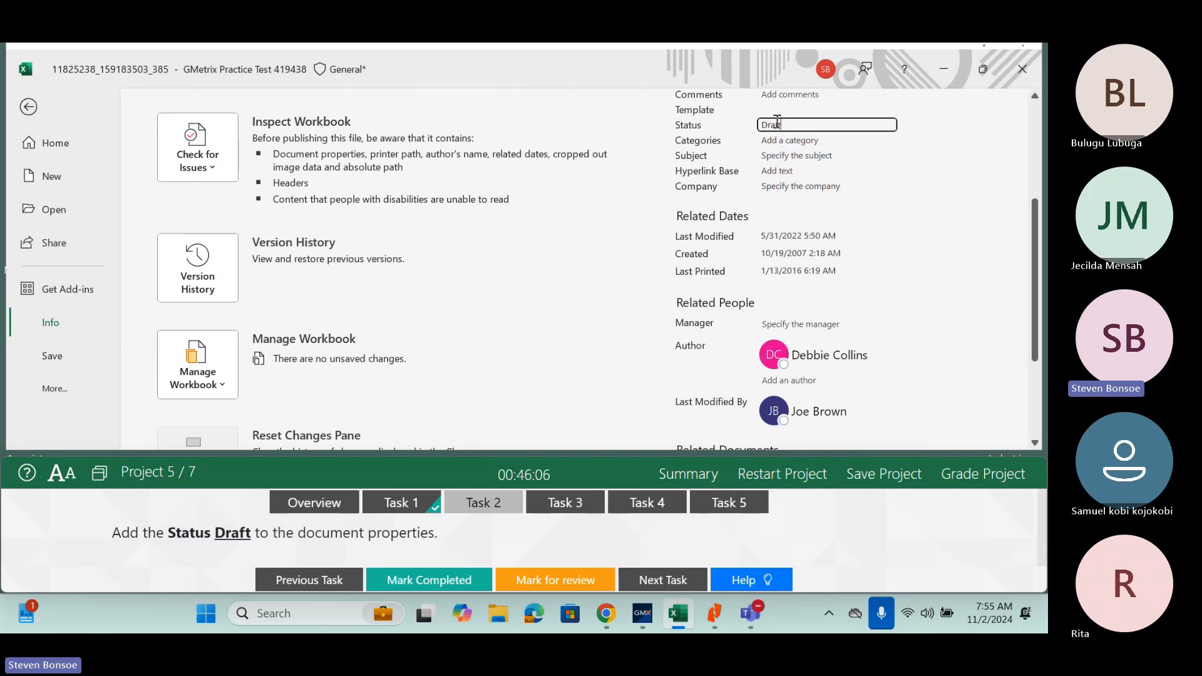
pyautogui.click(948, 265)
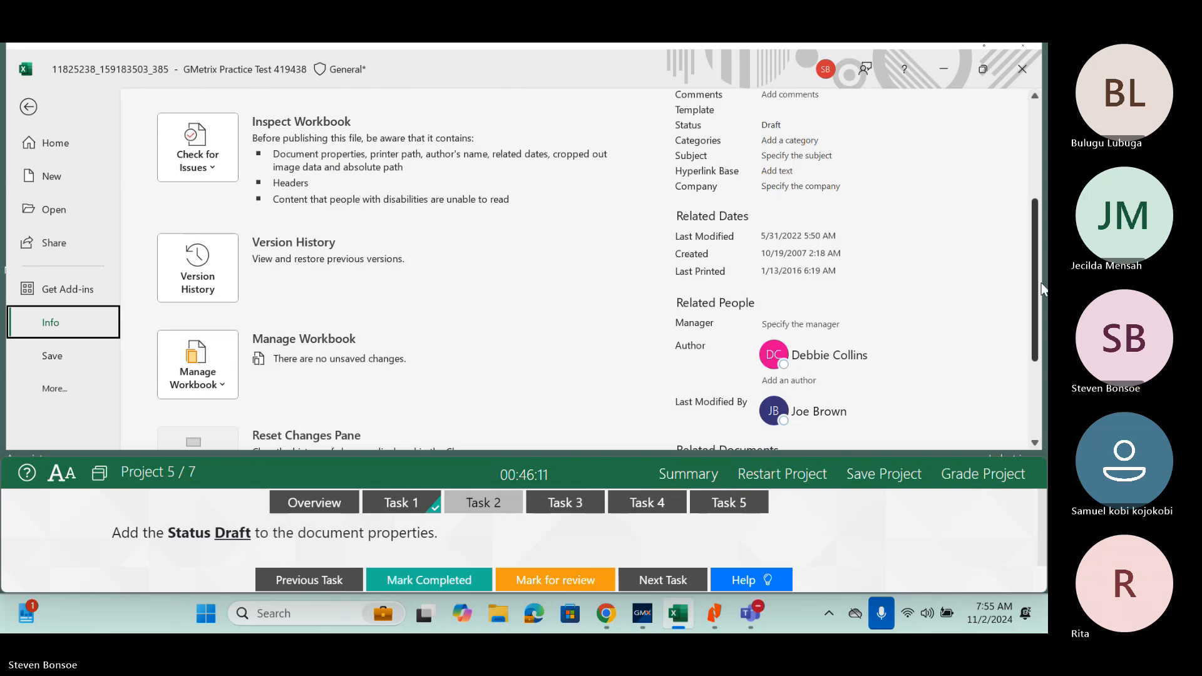
pyautogui.scroll(-1, 1034, 306)
pyautogui.moveTo(1034, 311); pyautogui.dragTo(1035, 385)
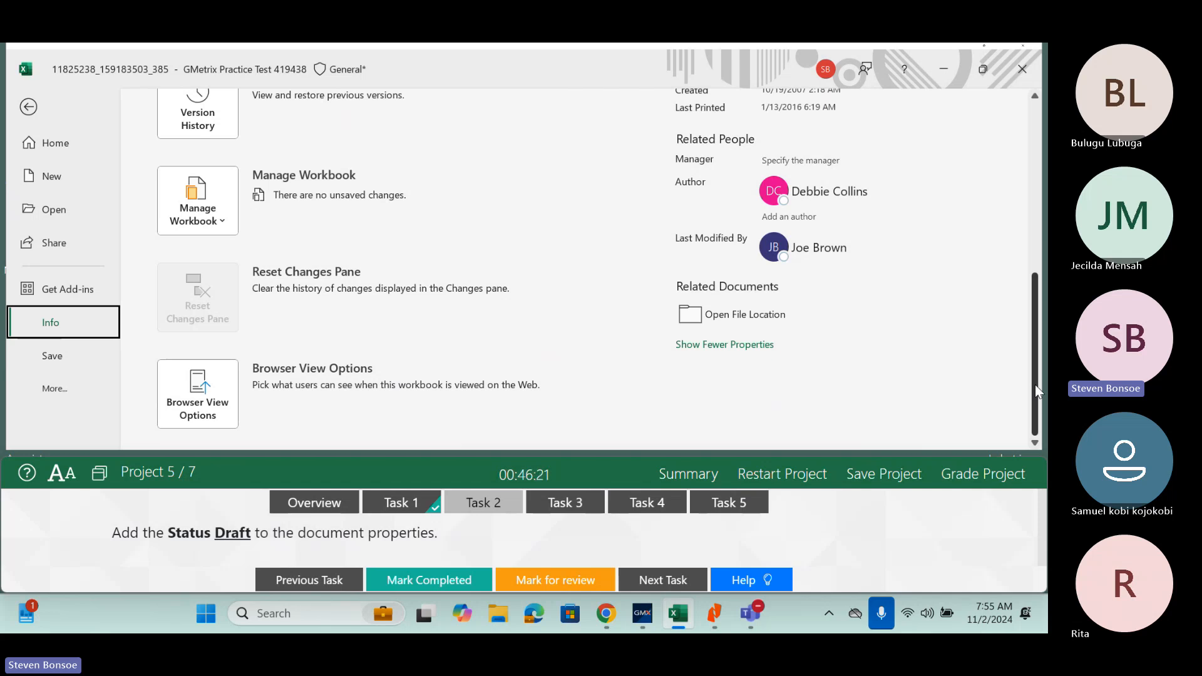
pyautogui.click(393, 575)
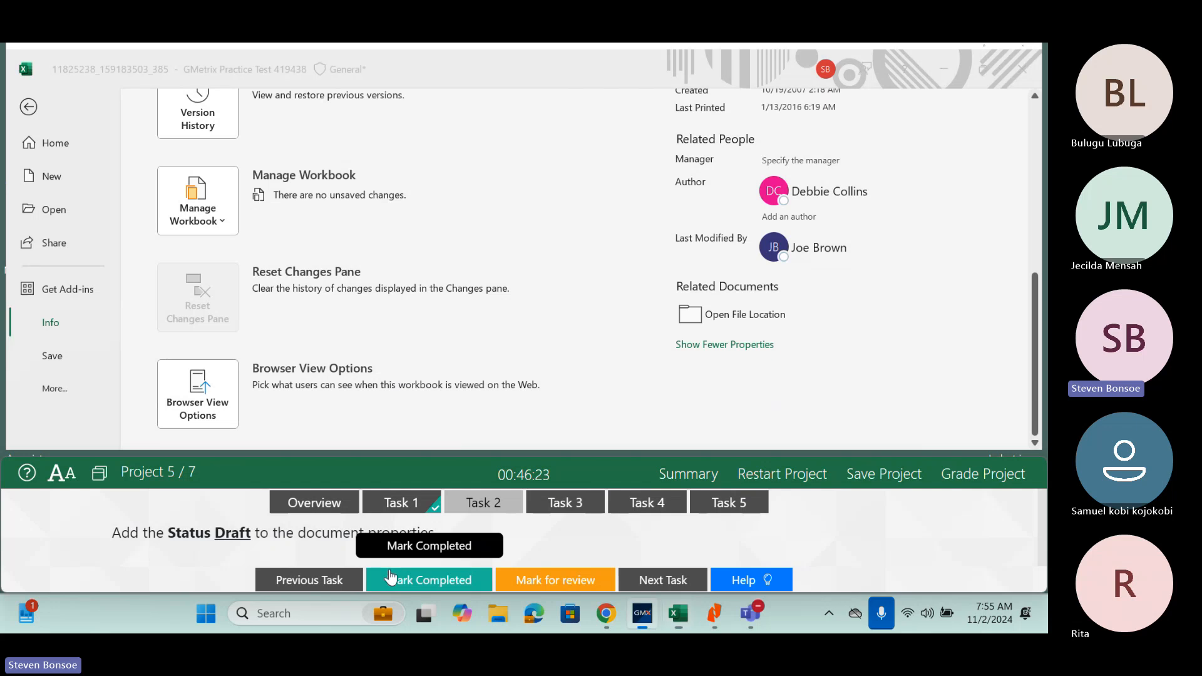
# Open Task 3 and select the cell range A1:F17 on the Sales worksheet.
pyautogui.click(575, 512)
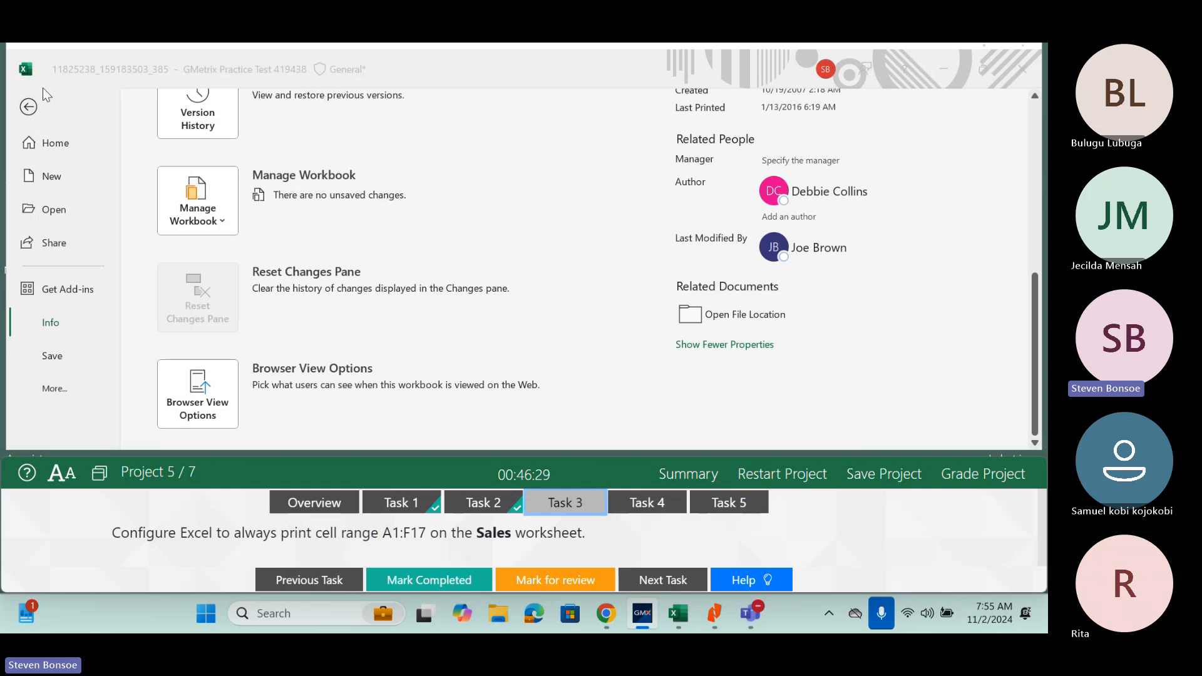
pyautogui.hotkey('alt', 'Tab')
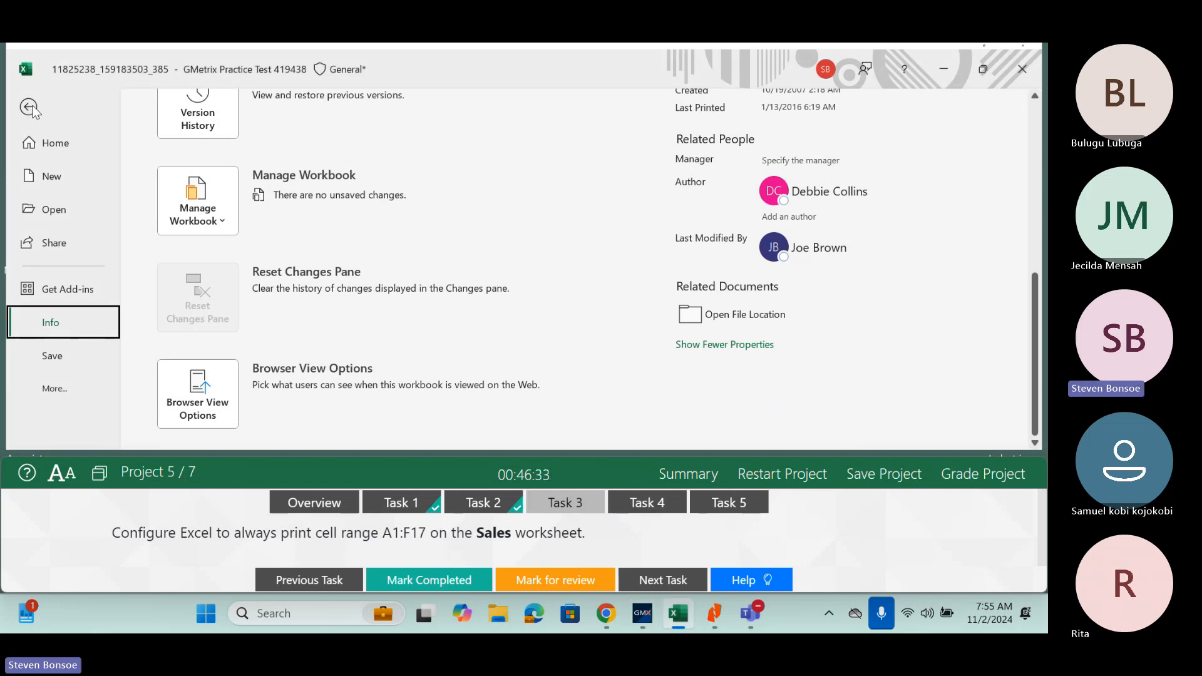
pyautogui.click(30, 108)
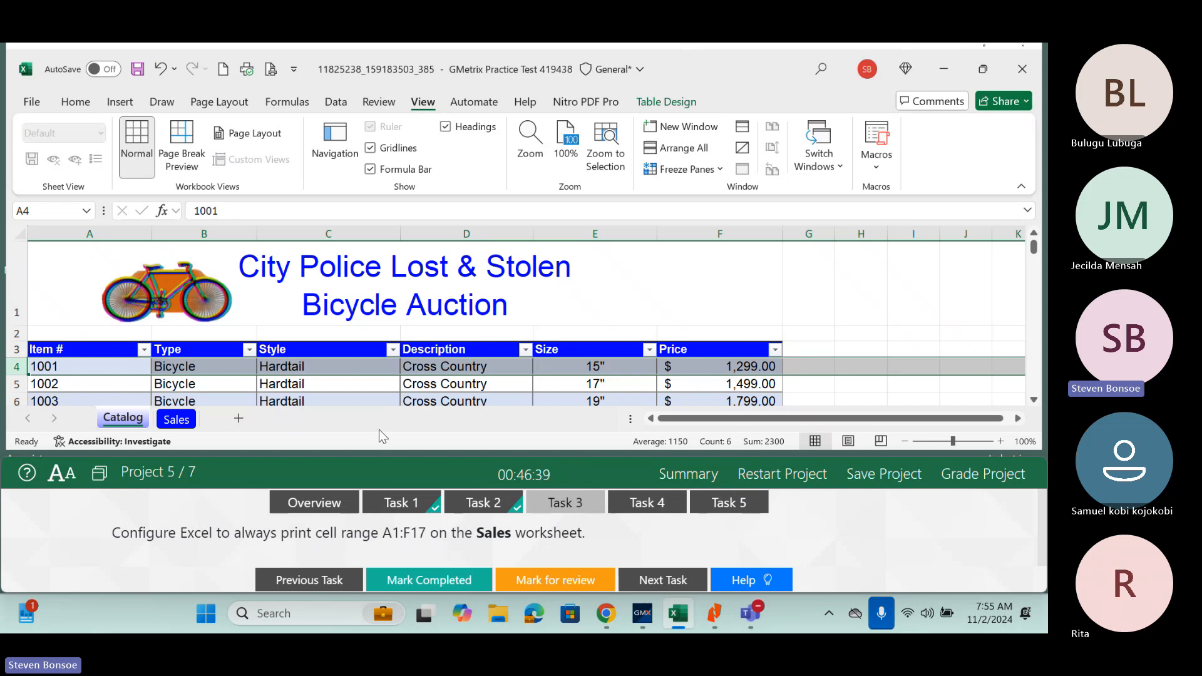
pyautogui.click(176, 418)
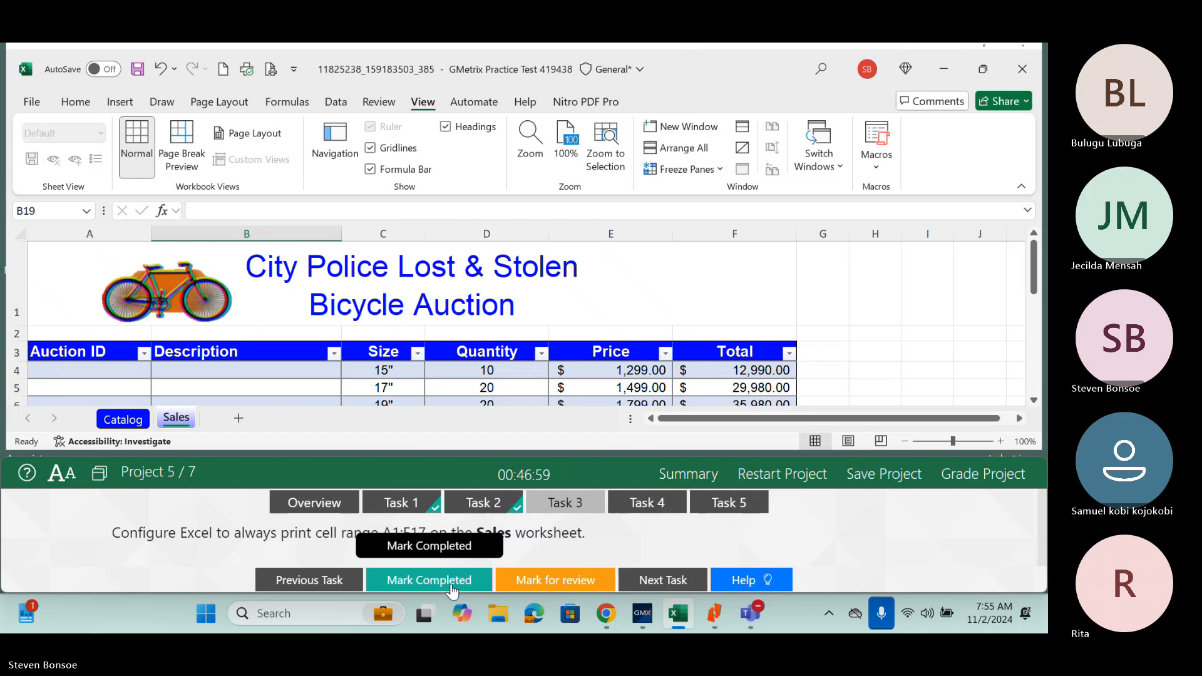
pyautogui.click(428, 537)
pyautogui.moveTo(427, 537); pyautogui.dragTo(386, 535)
pyautogui.hotkey('ctrl', 'c')
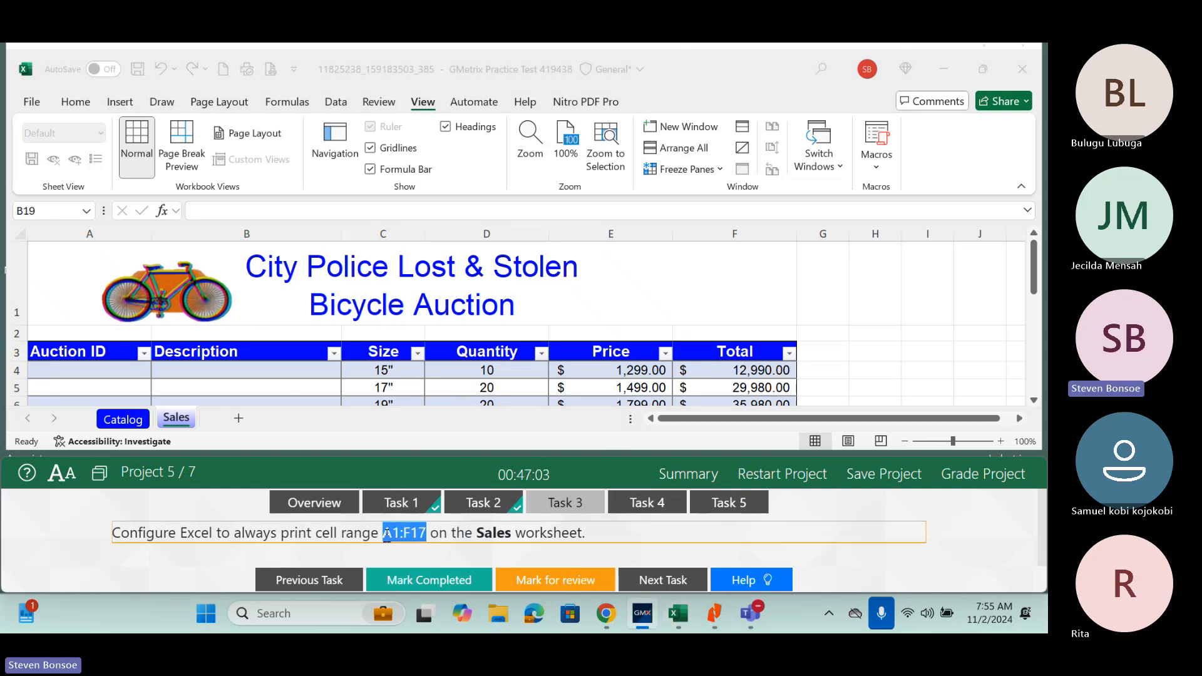
pyautogui.click(39, 206)
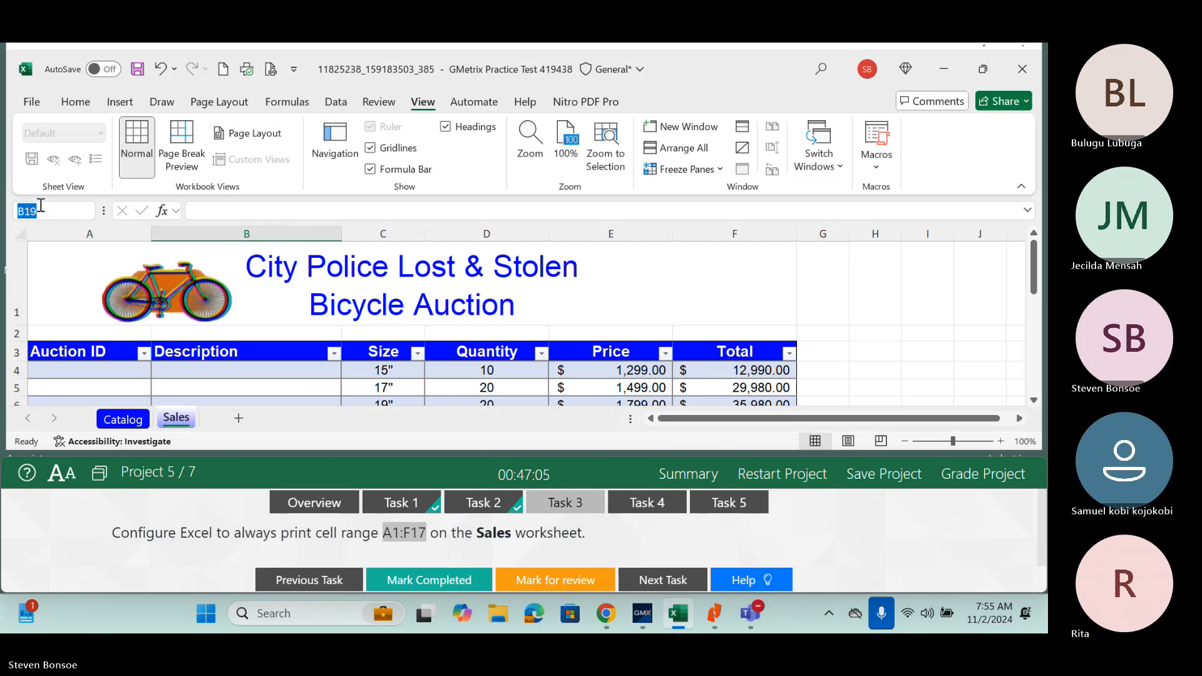
pyautogui.hotkey('ctrl', 'v')
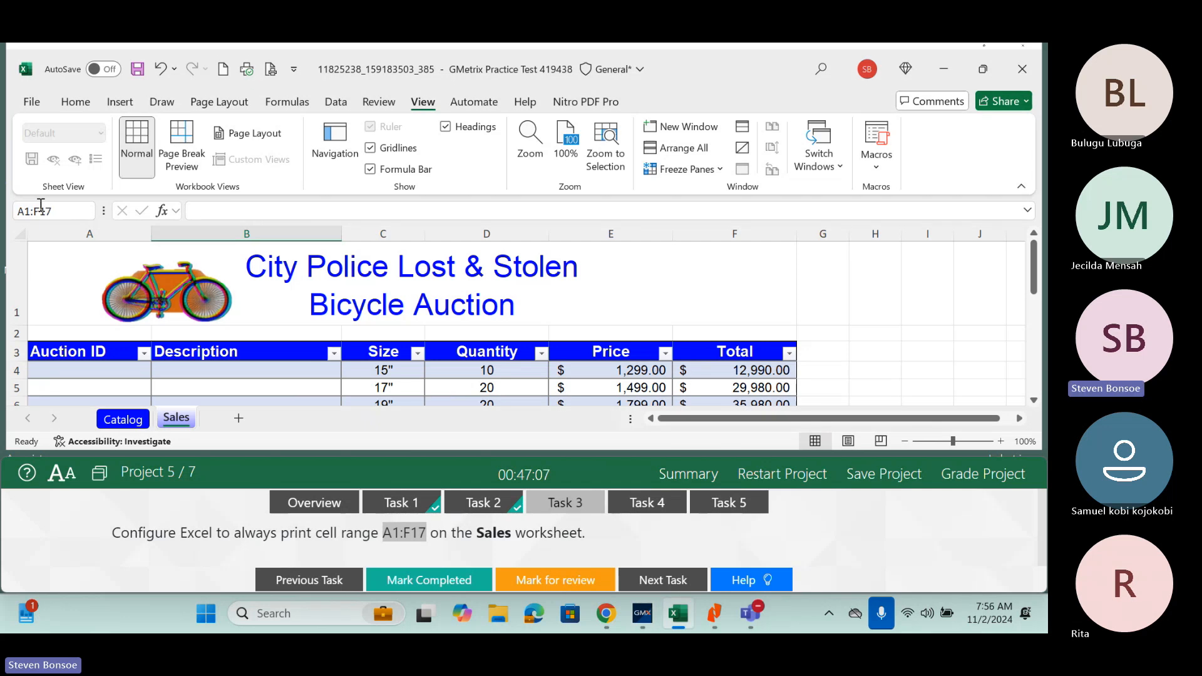
pyautogui.press('Return')
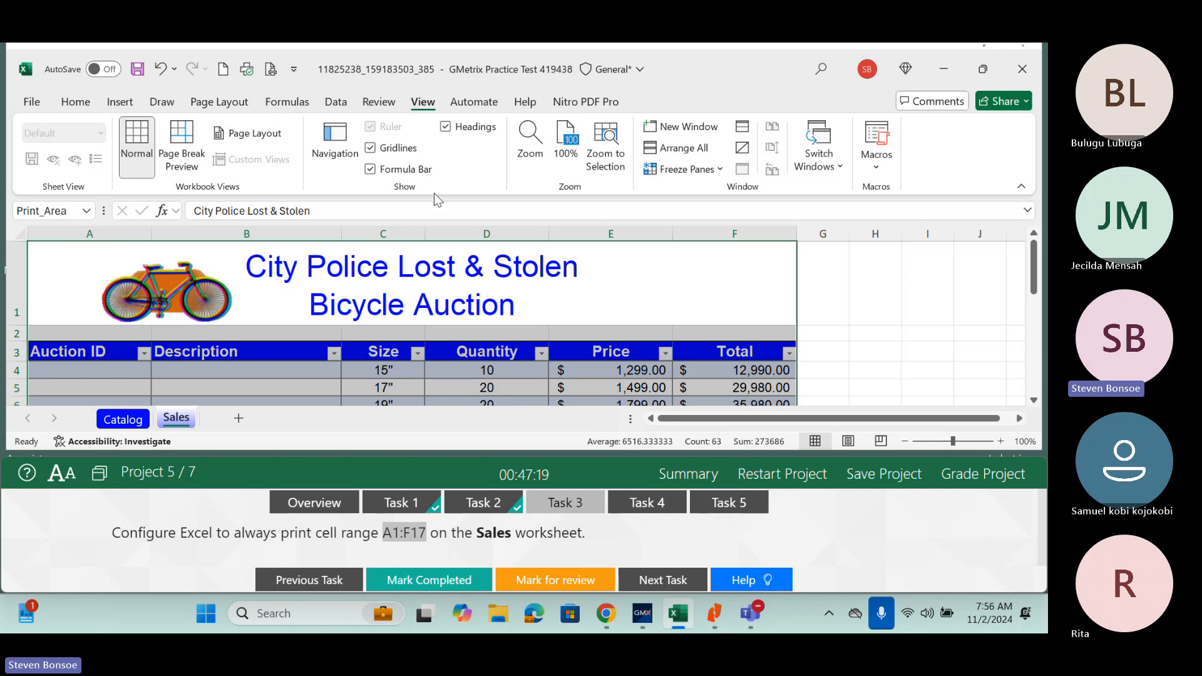
# Set the selected range A1:F17 as the print area of the Sales worksheet and mark Task 3 completed.
pyautogui.click(237, 107)
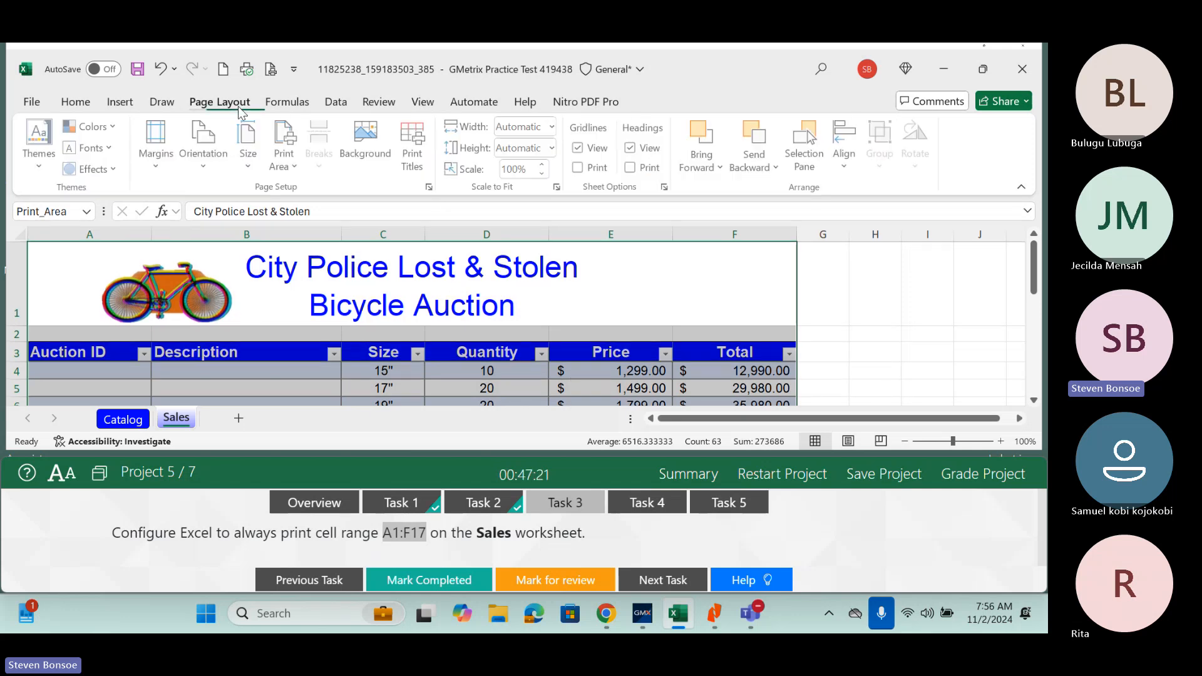
pyautogui.click(285, 167)
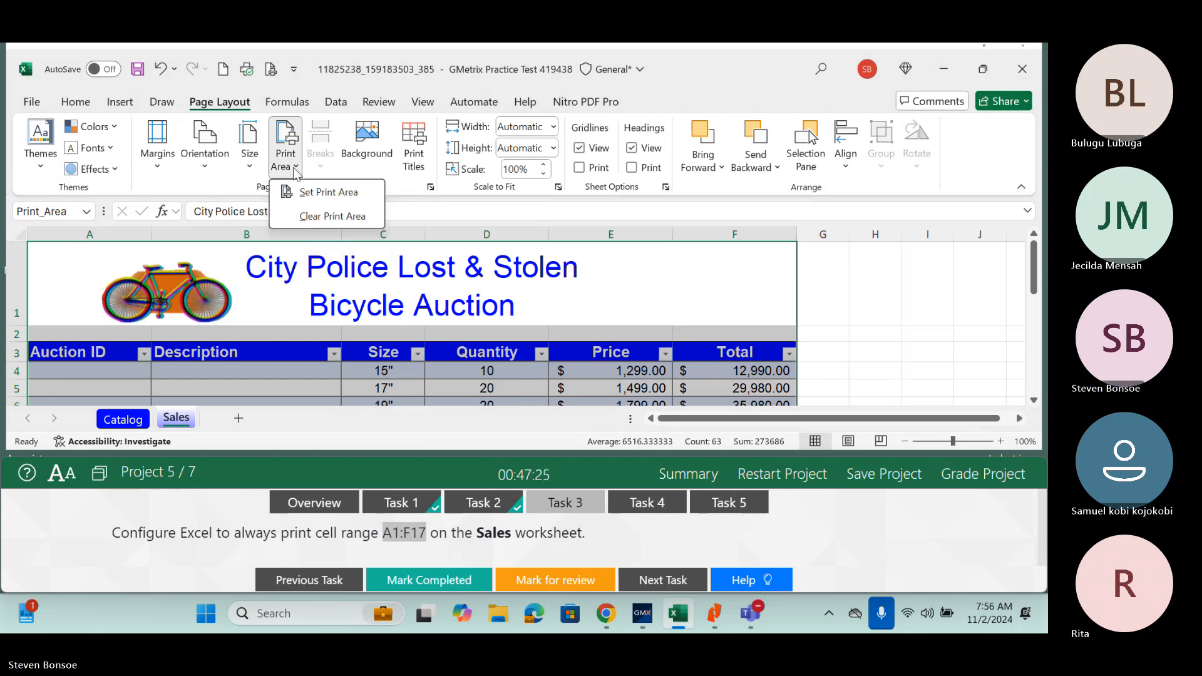
pyautogui.click(323, 191)
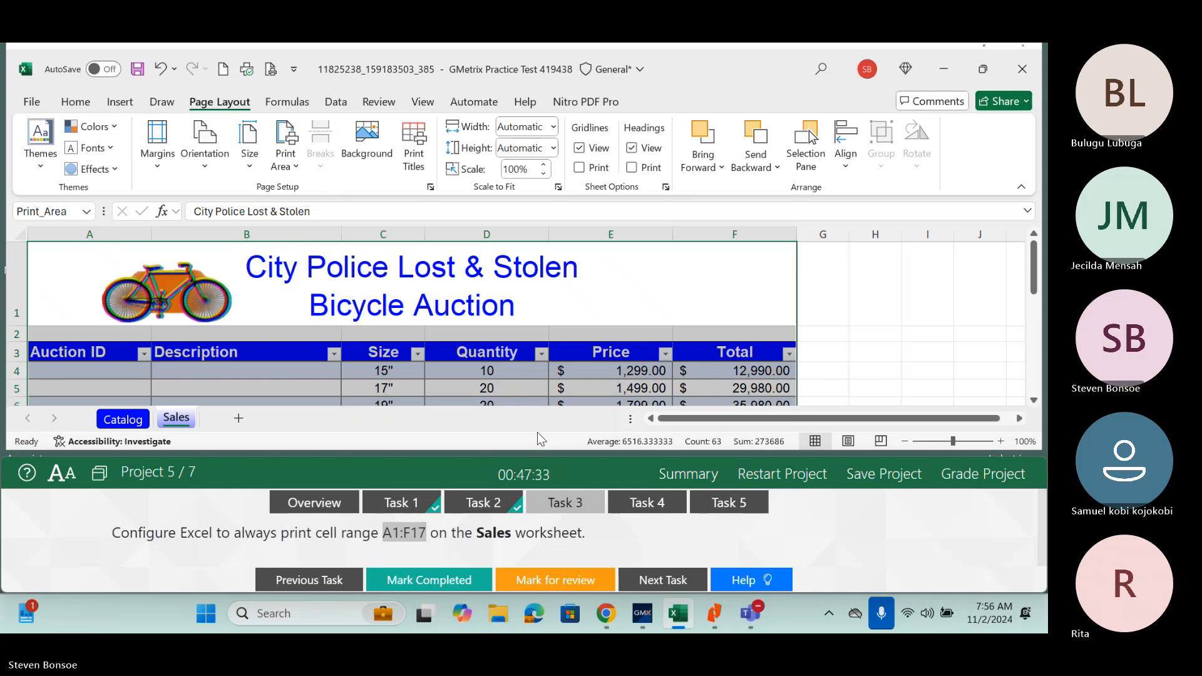
pyautogui.click(400, 581)
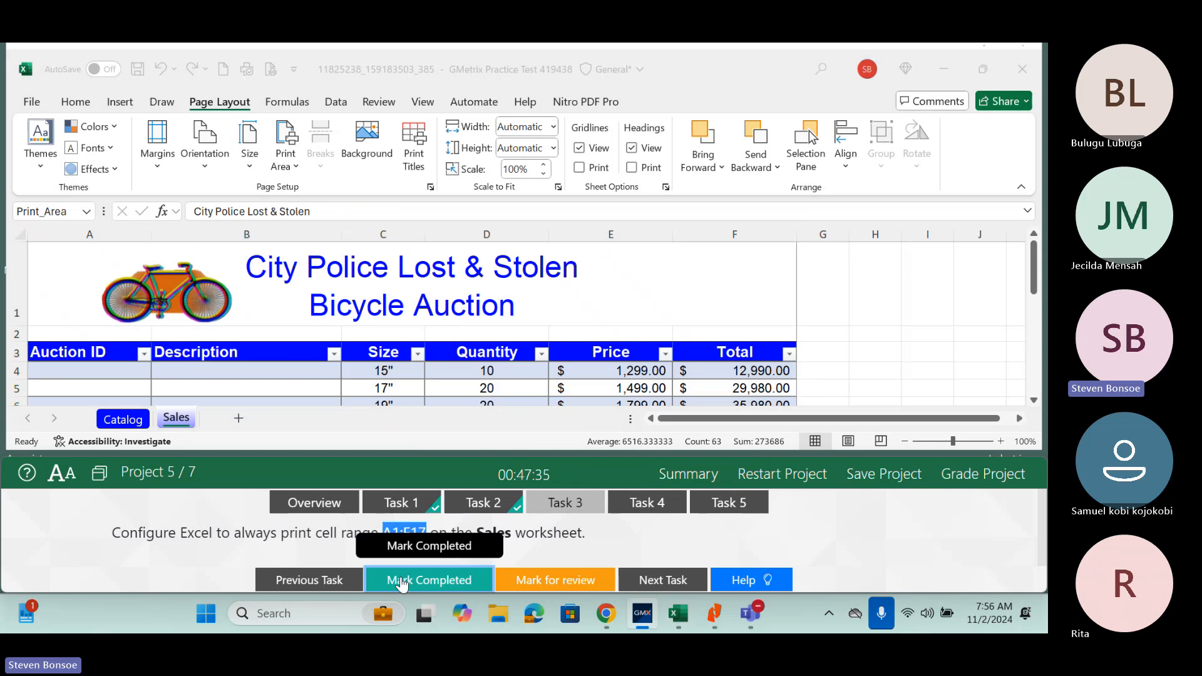
# Open Task 4 and select the Auction ID cells A4:A17 on the Sales worksheet.
pyautogui.click(658, 508)
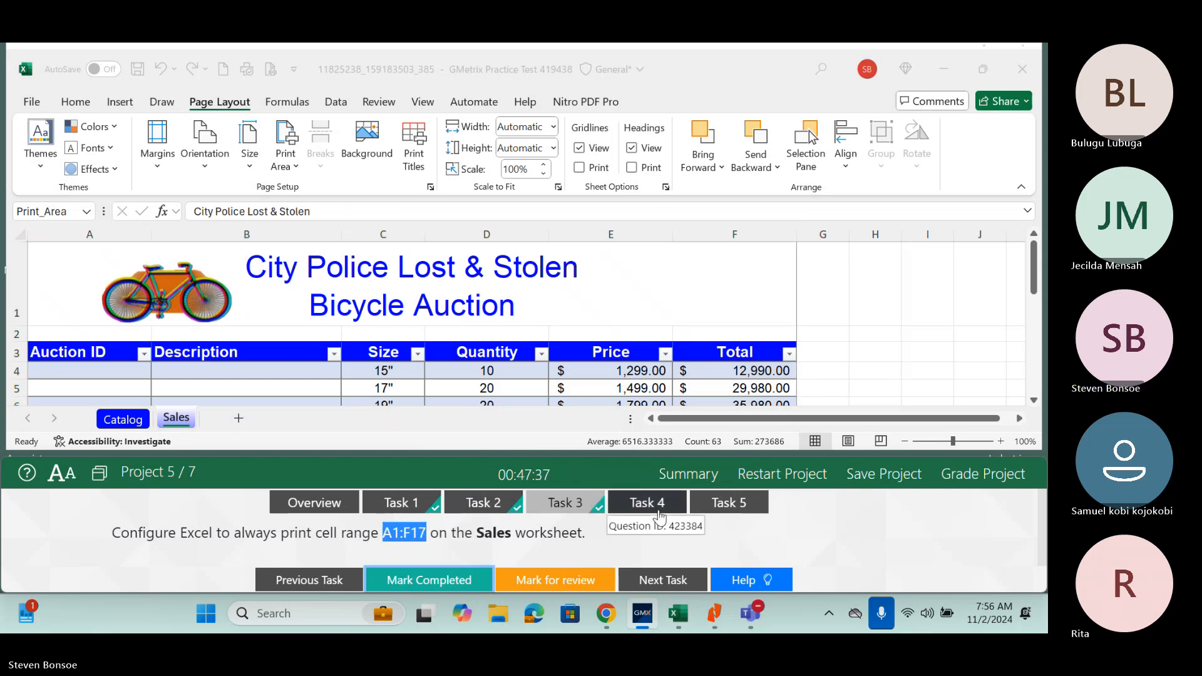
pyautogui.click(659, 514)
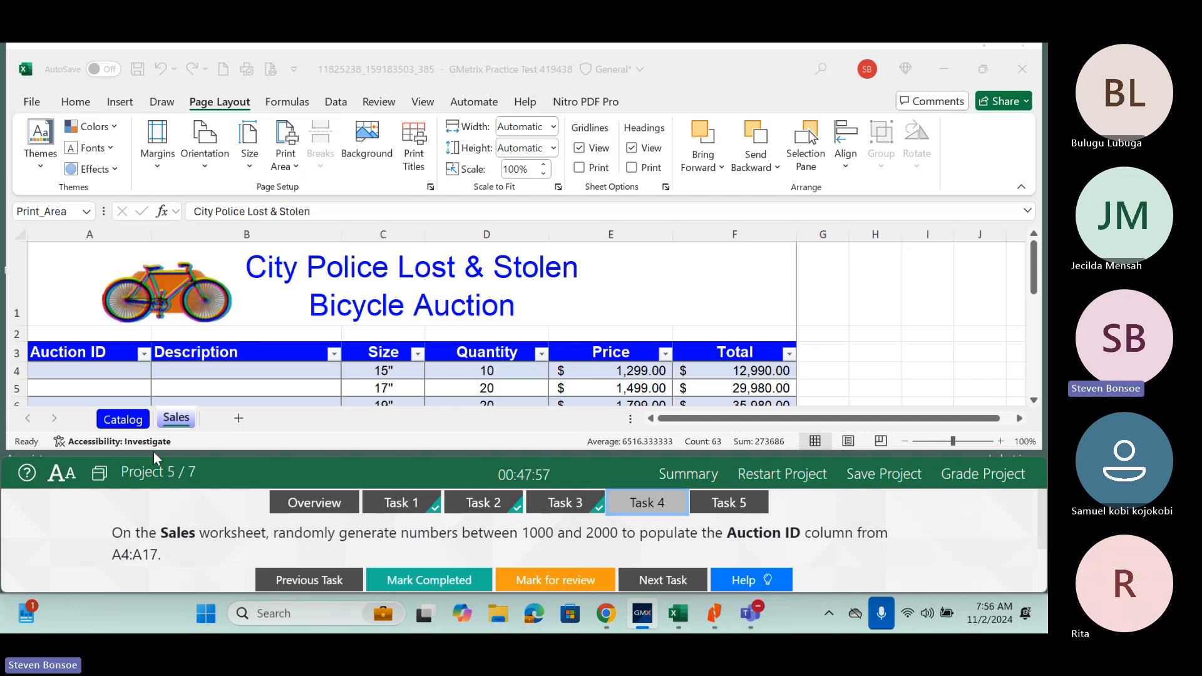
pyautogui.moveTo(113, 555); pyautogui.dragTo(152, 557)
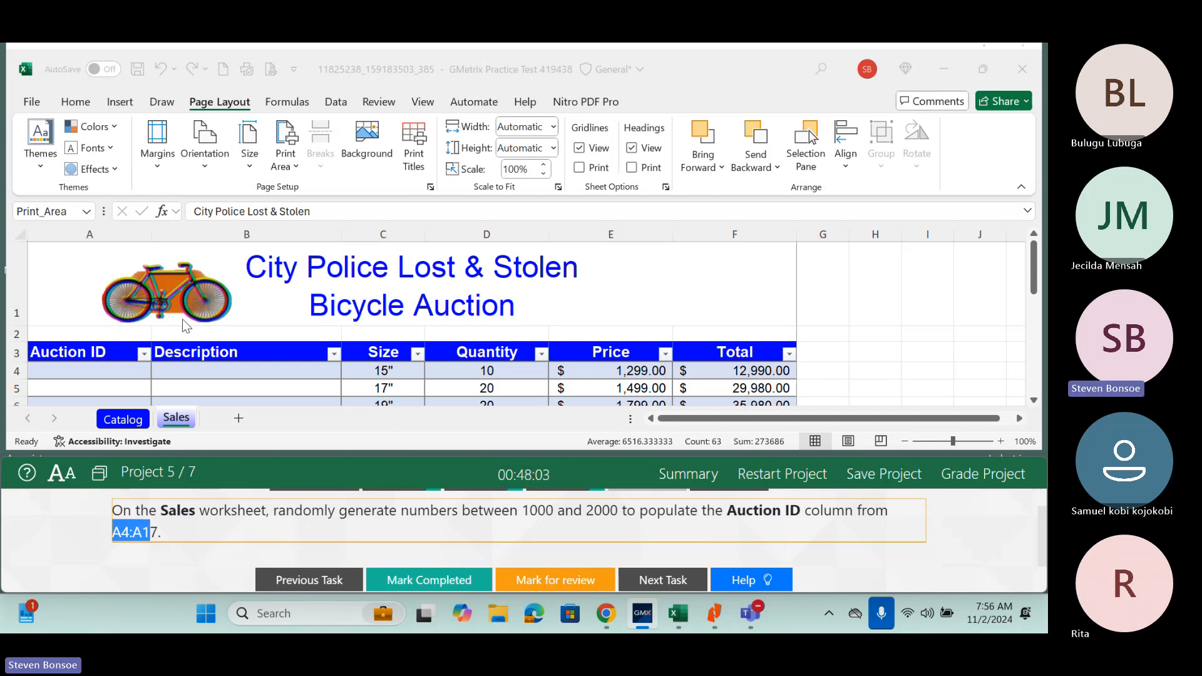
pyautogui.hotkey('shift', 'Right')
pyautogui.hotkey('ctrl', 'c')
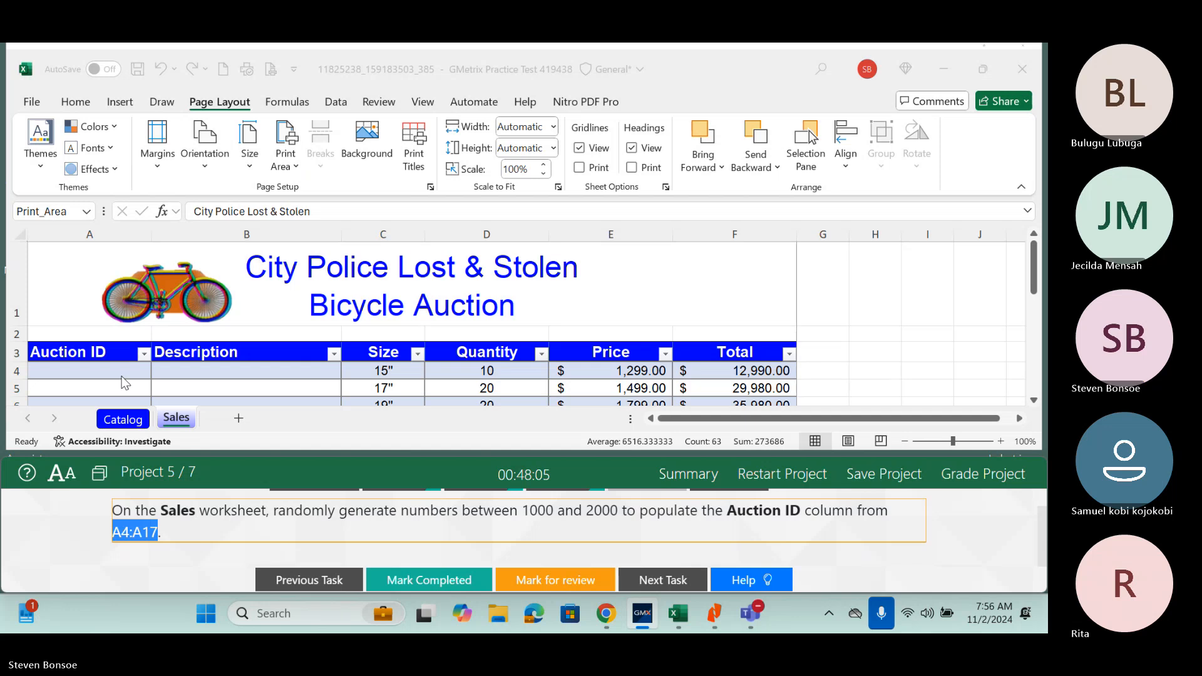
pyautogui.click(40, 212)
pyautogui.hotkey('ctrl', 'v')
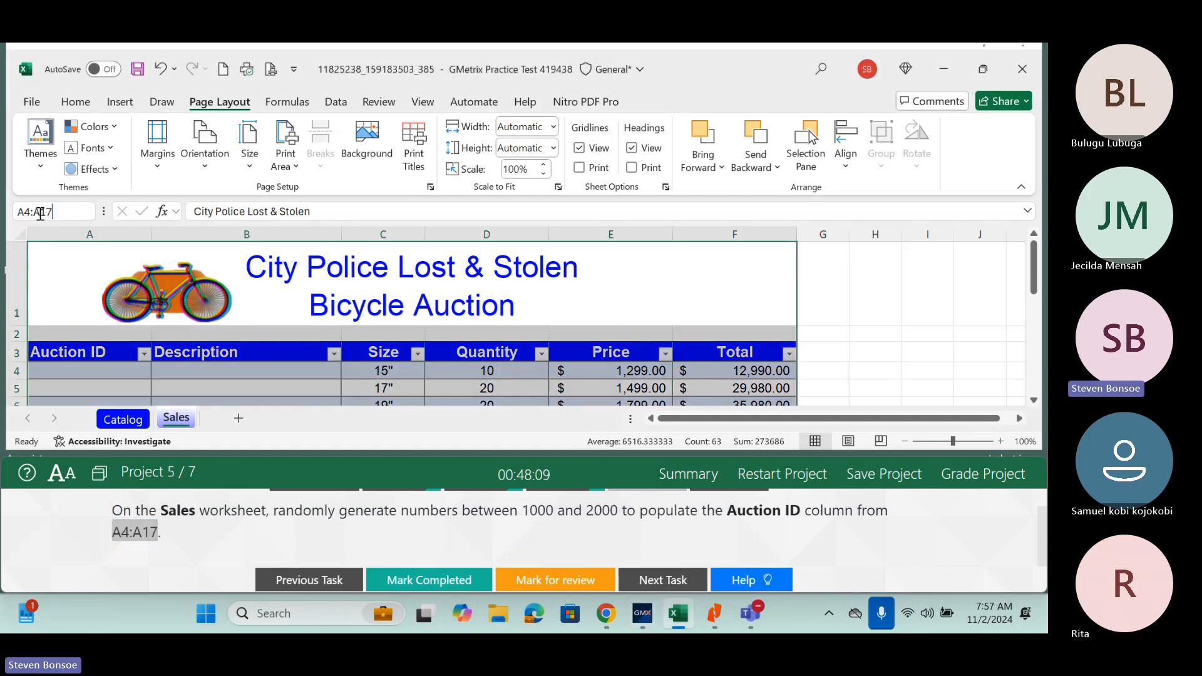
pyautogui.press('Return')
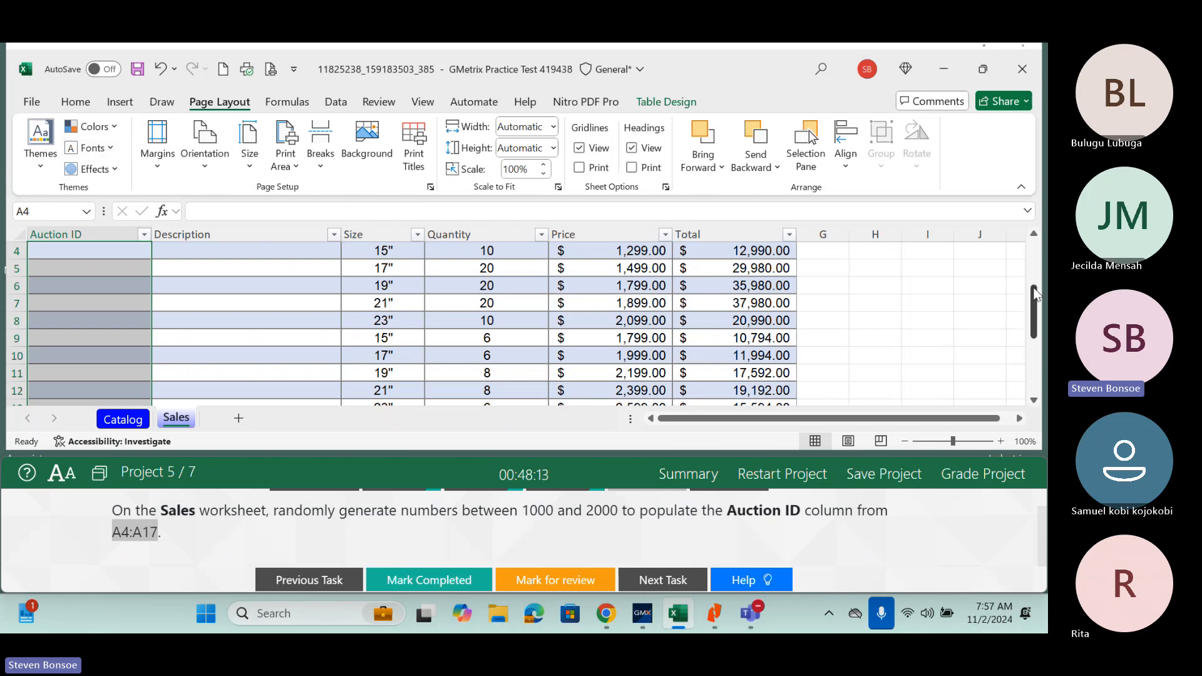
# Begin a RANDBETWEEN formula in cell A4 of the Auction ID column on the Sales worksheet.
pyautogui.moveTo(1034, 304); pyautogui.dragTo(1033, 280)
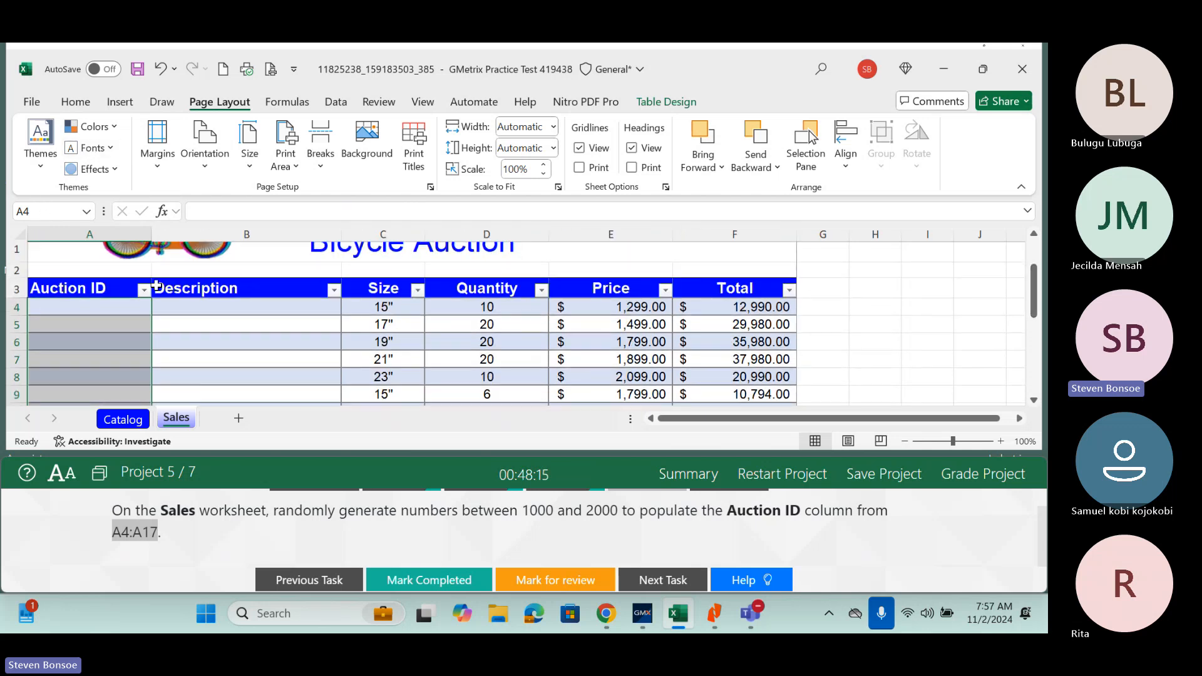
pyautogui.click(97, 309)
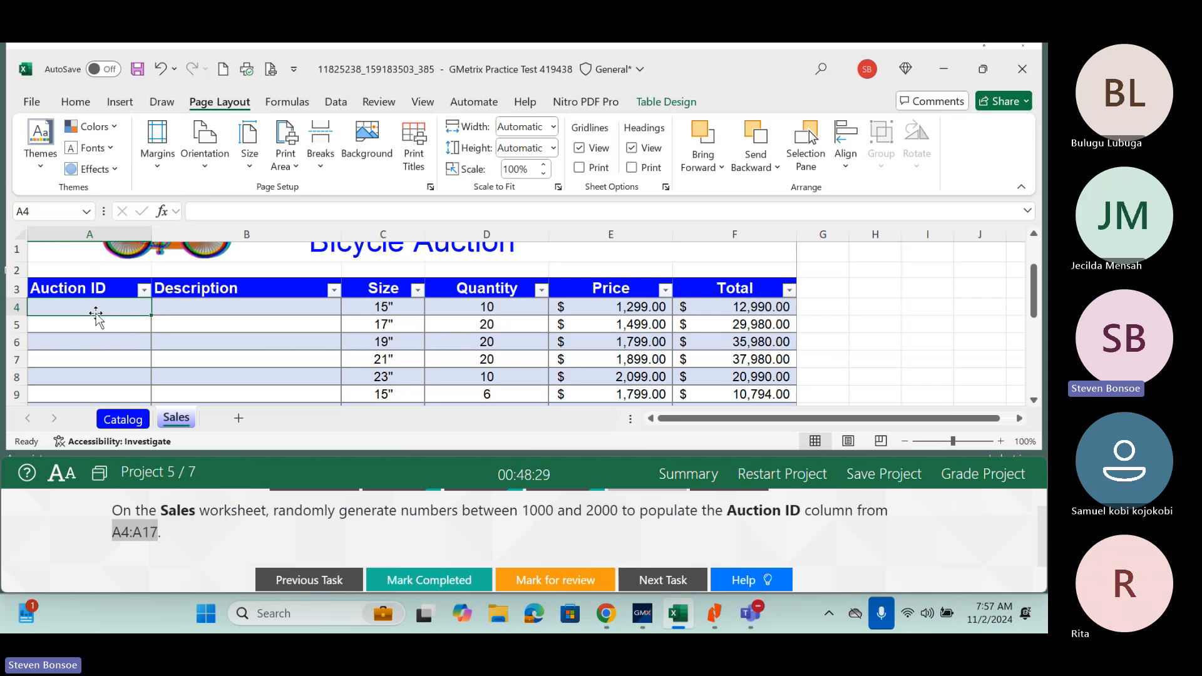
pyautogui.write('=rna')
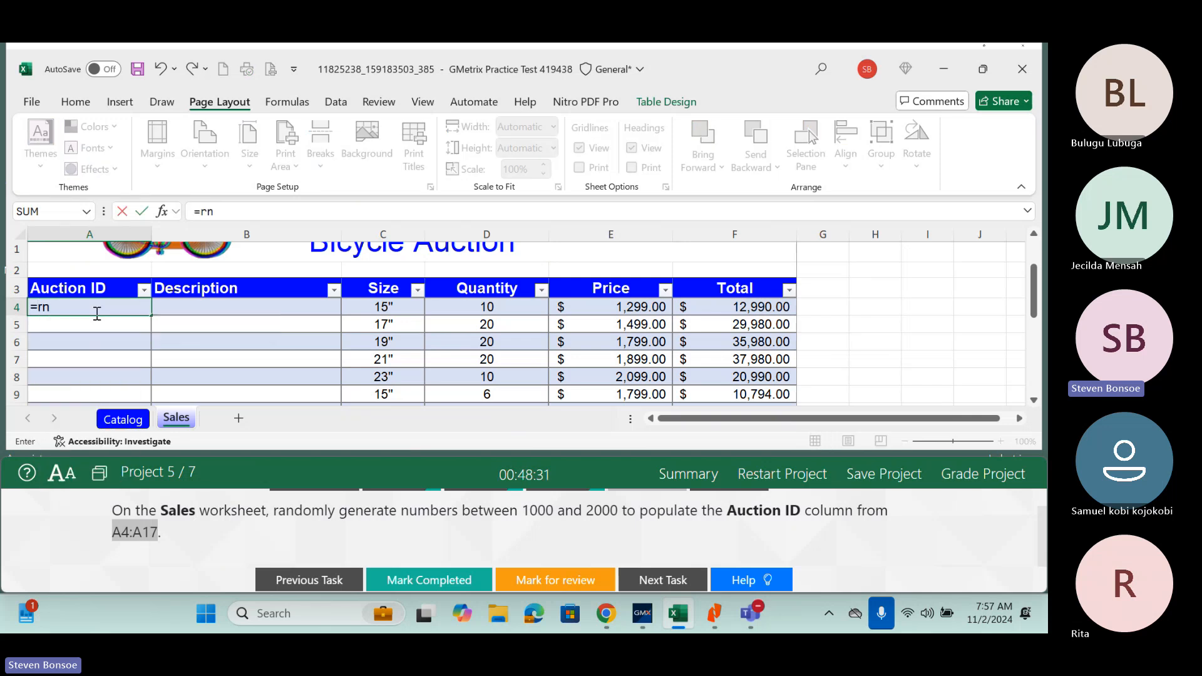
pyautogui.press('BackSpace')
pyautogui.press('BackSpace')
pyautogui.write('and')
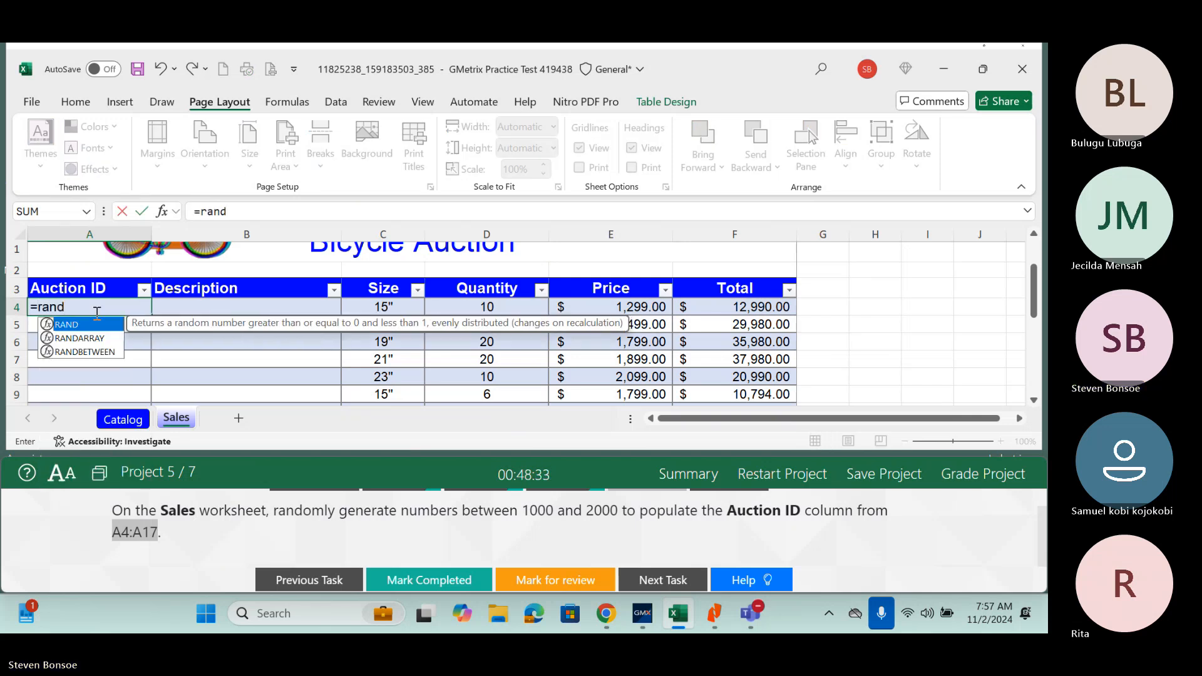
pyautogui.doubleClick(94, 352)
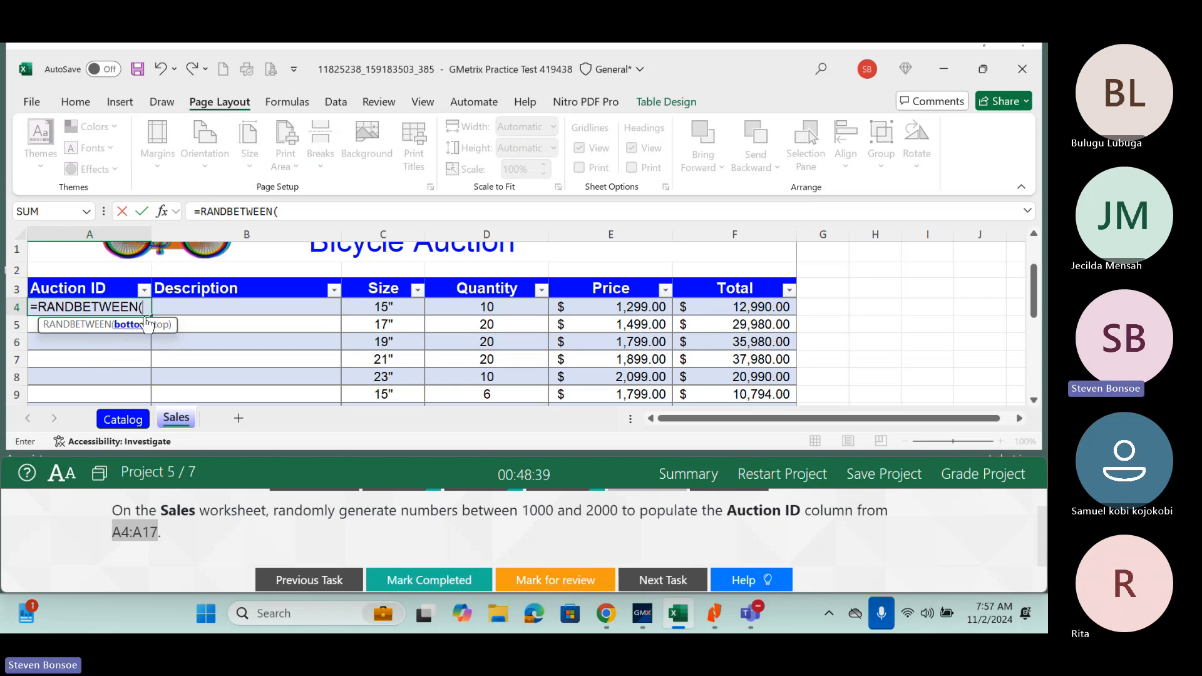
# Complete the RANDBETWEEN formula with 1000 as the bottom and 2000 as the top value, and enter it to fill the Auction ID column.
pyautogui.click(293, 213)
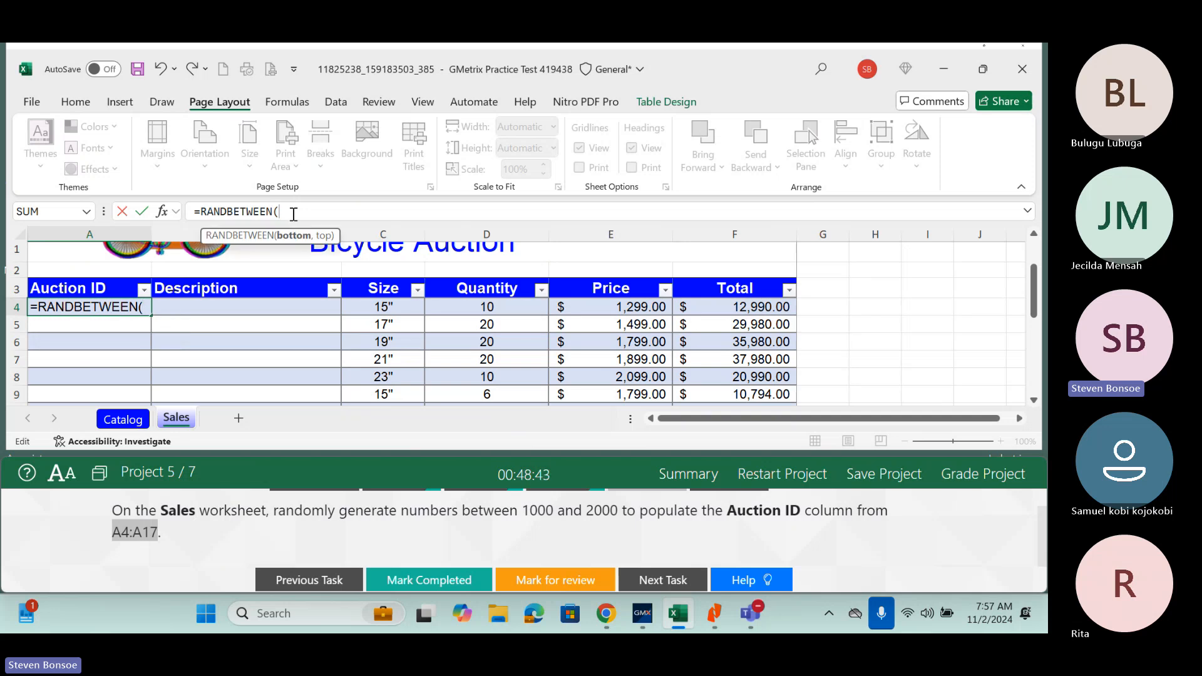
pyautogui.write('100,')
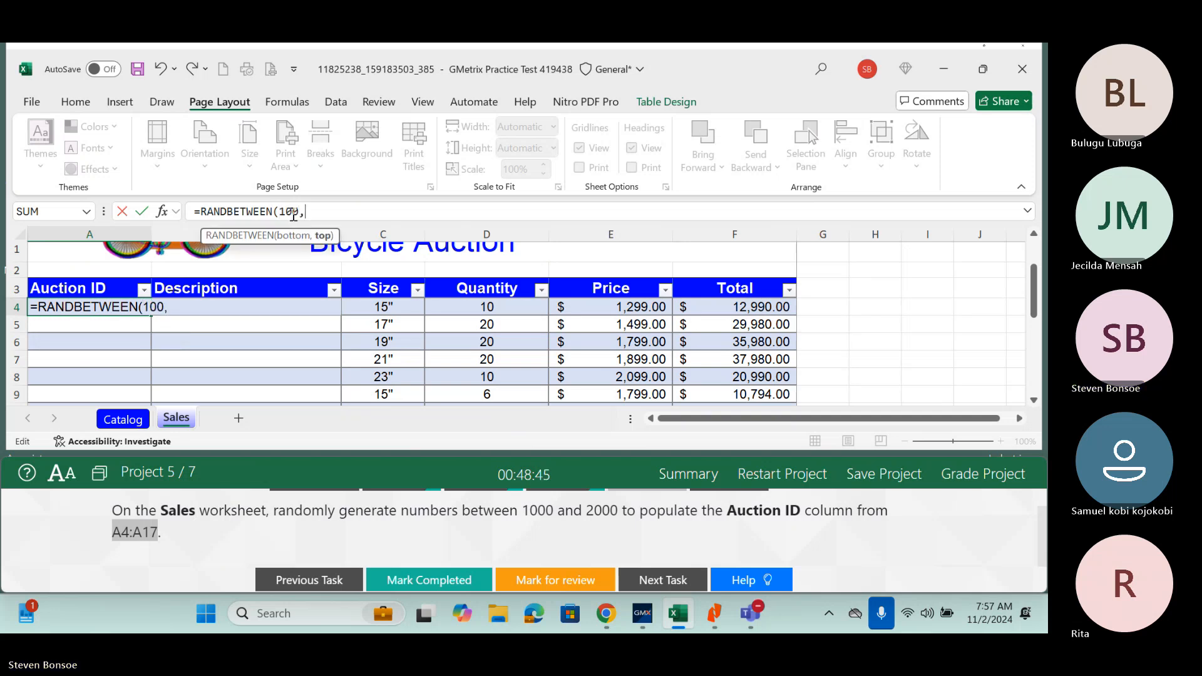
pyautogui.press('BackSpace')
pyautogui.write('0,')
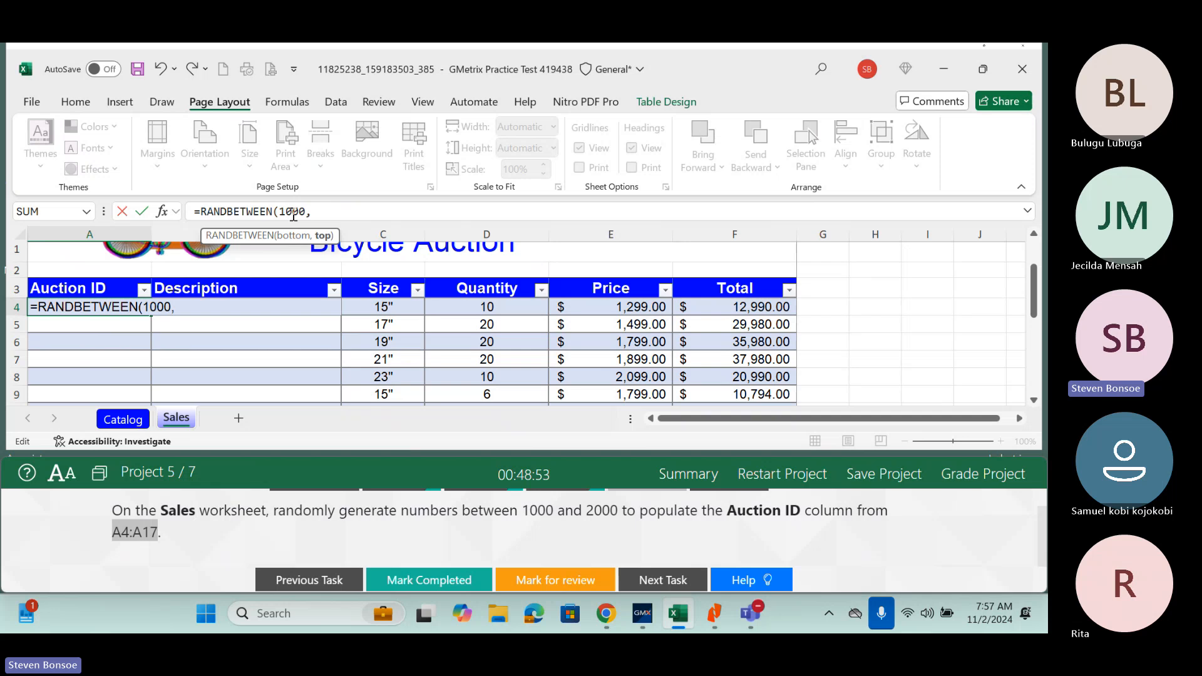
pyautogui.write('2000')
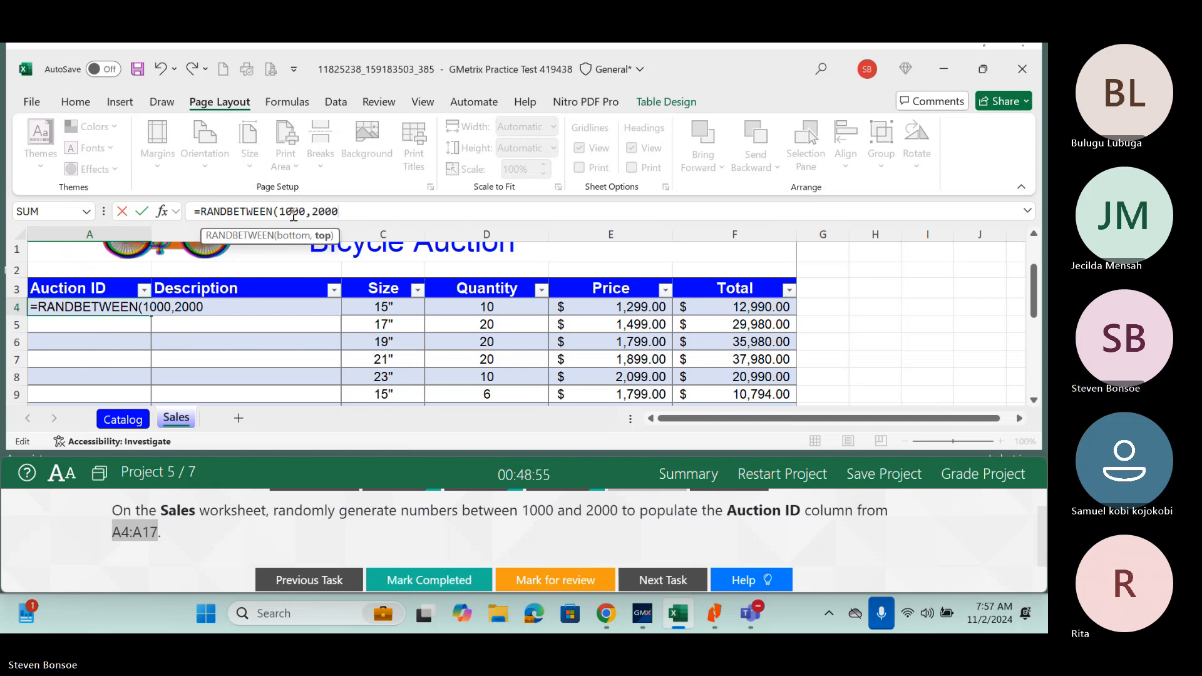
pyautogui.write(')')
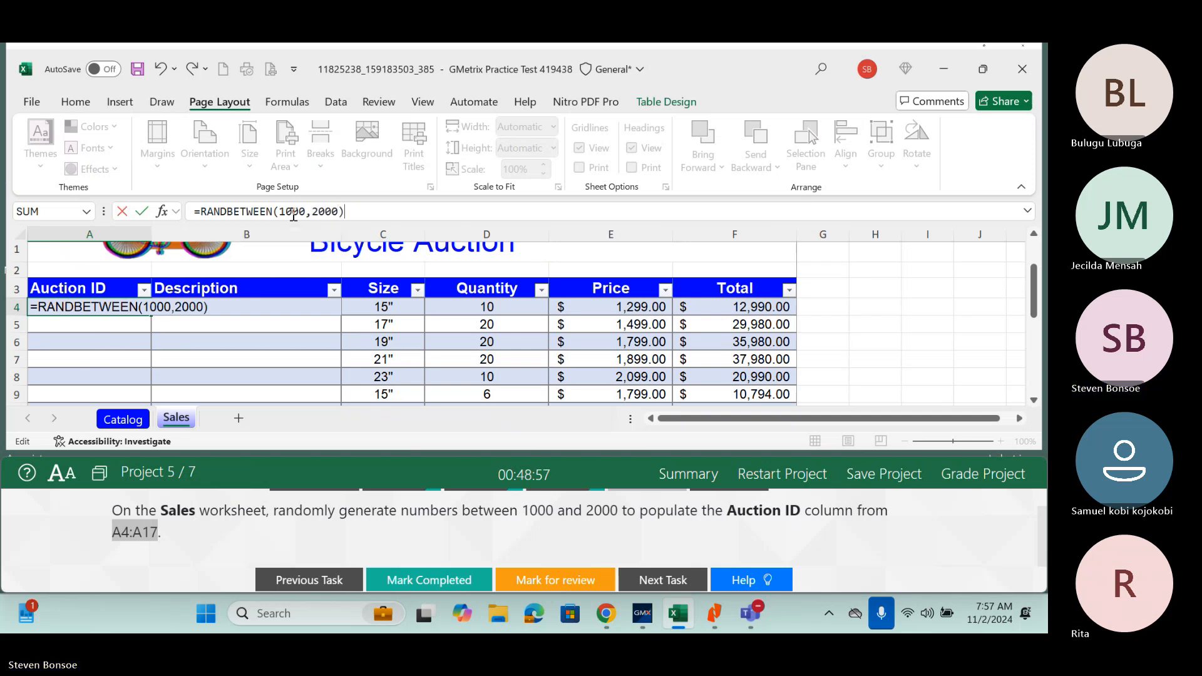
pyautogui.press('Return')
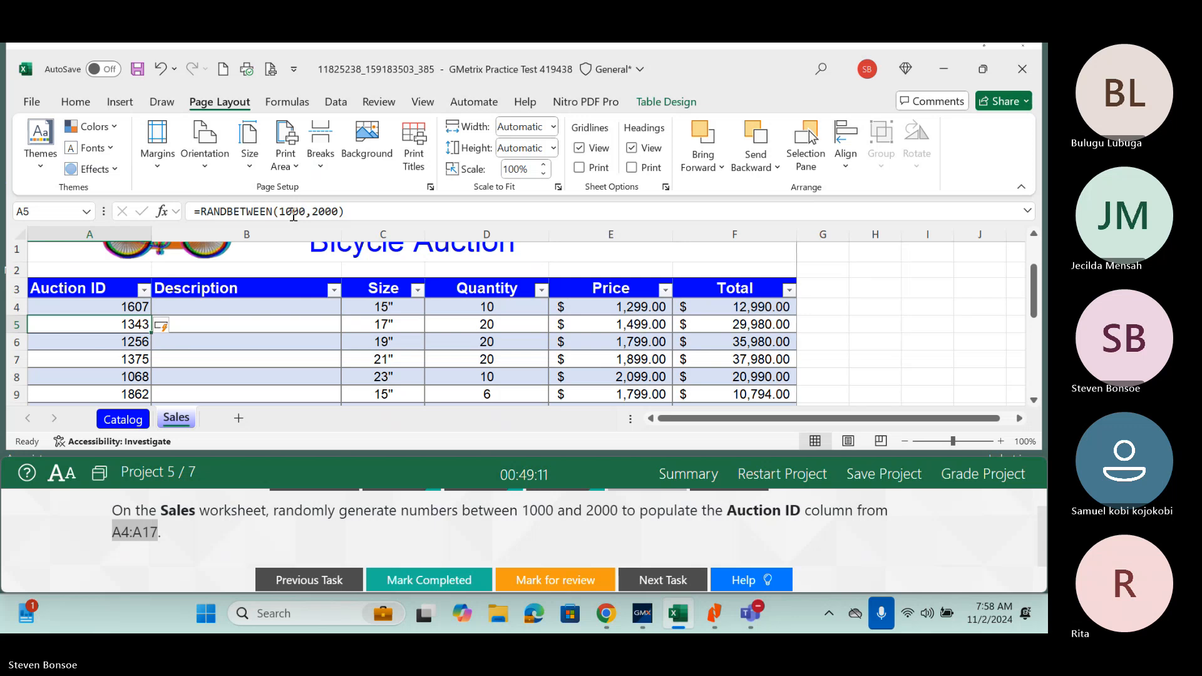
# Mark Task 4 completed and open Task 5.
pyautogui.click(409, 580)
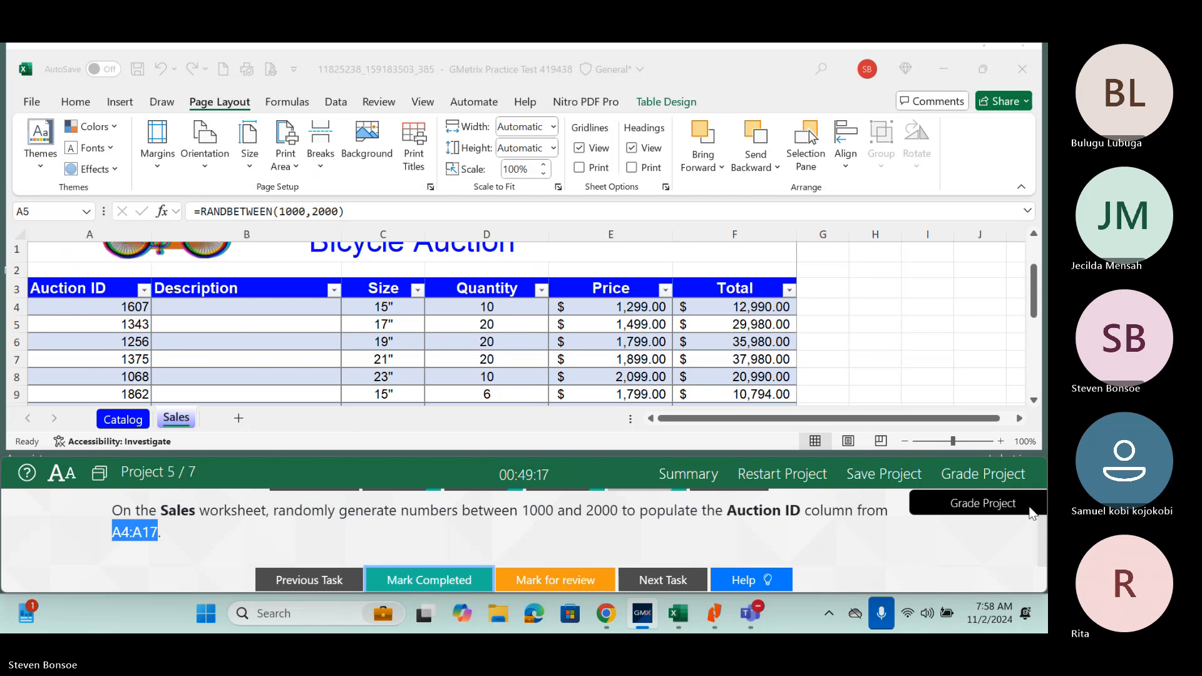
pyautogui.moveTo(1042, 533); pyautogui.dragTo(1043, 510)
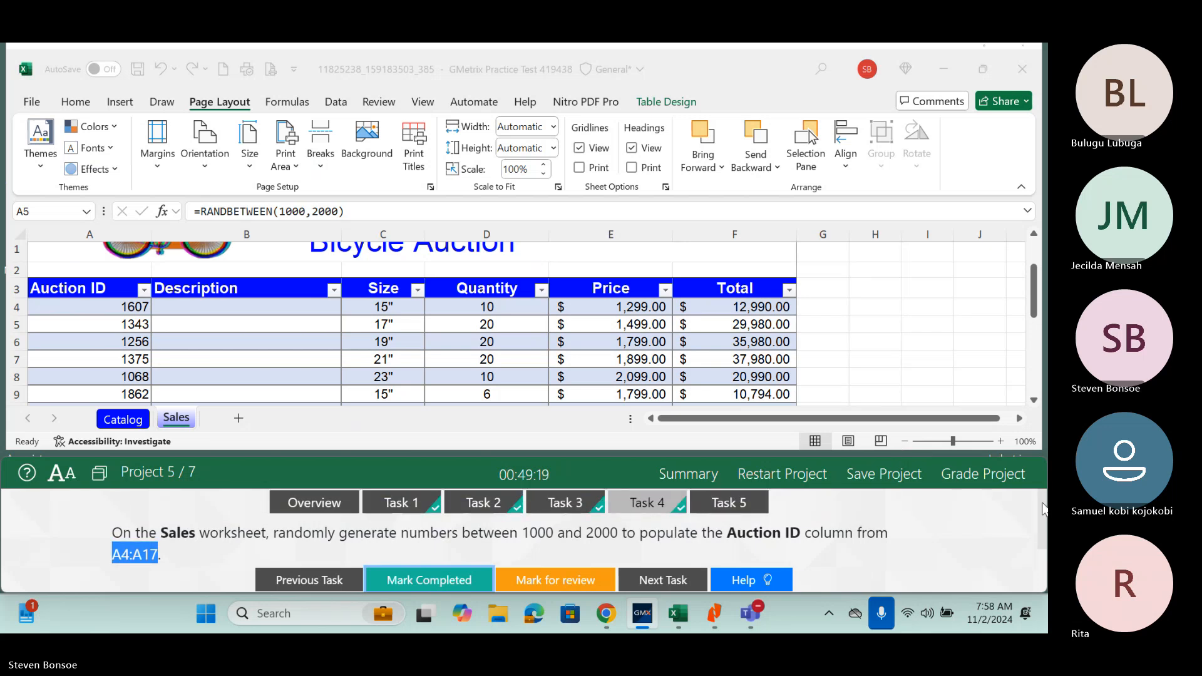
pyautogui.click(727, 503)
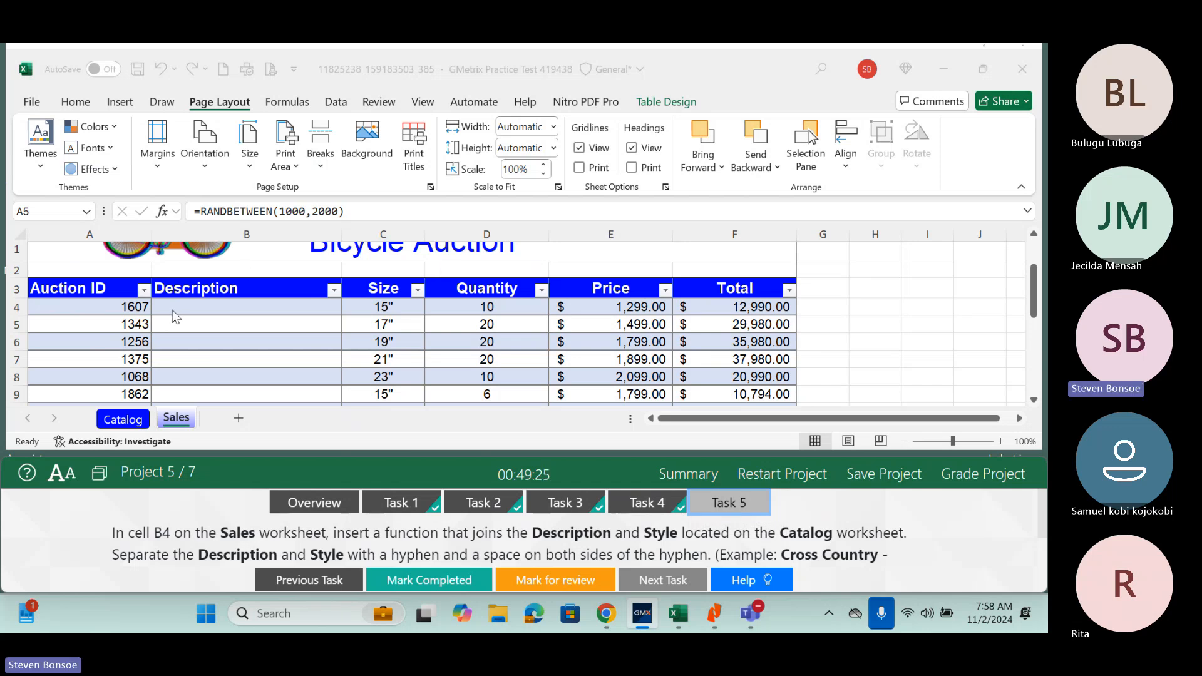
# Select cell B4 on the Sales worksheet and read the full Task 5 instructions.
pyautogui.click(169, 419)
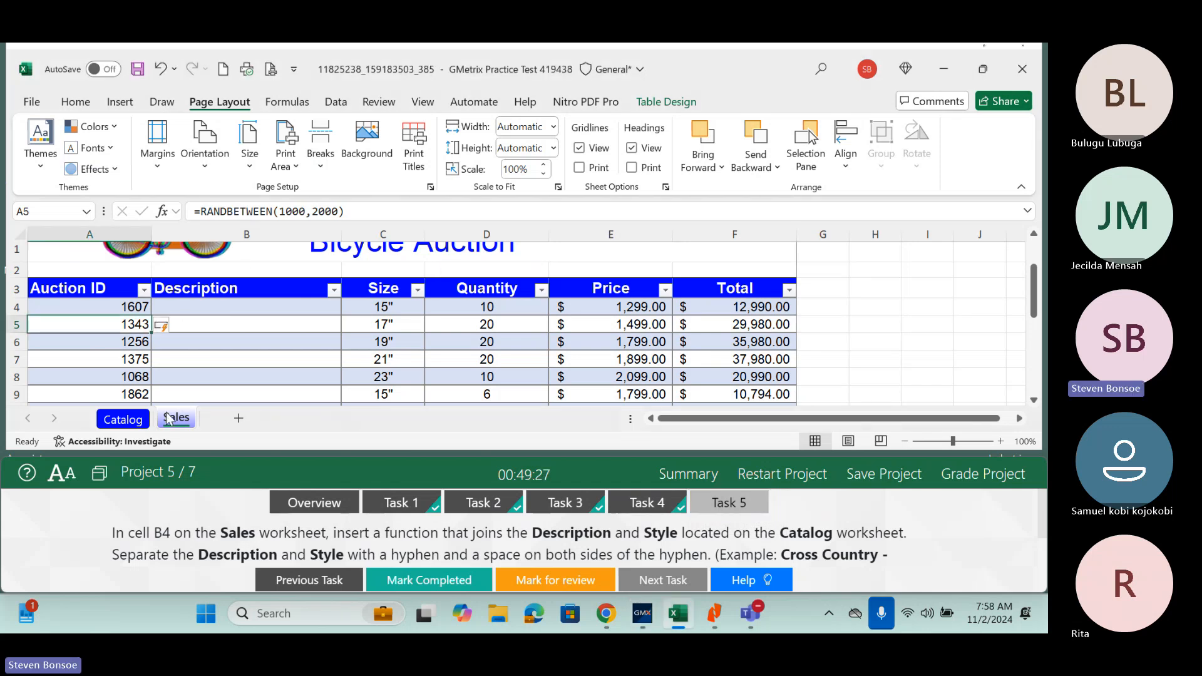
pyautogui.click(42, 213)
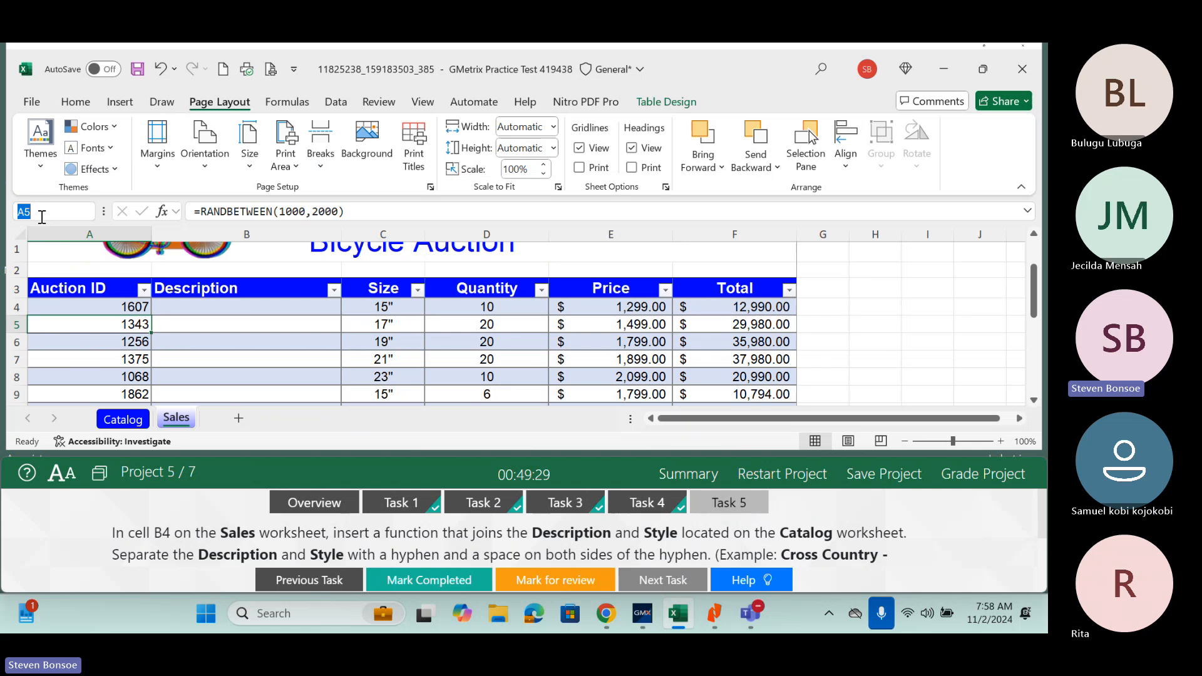
pyautogui.write('B4')
pyautogui.press('Return')
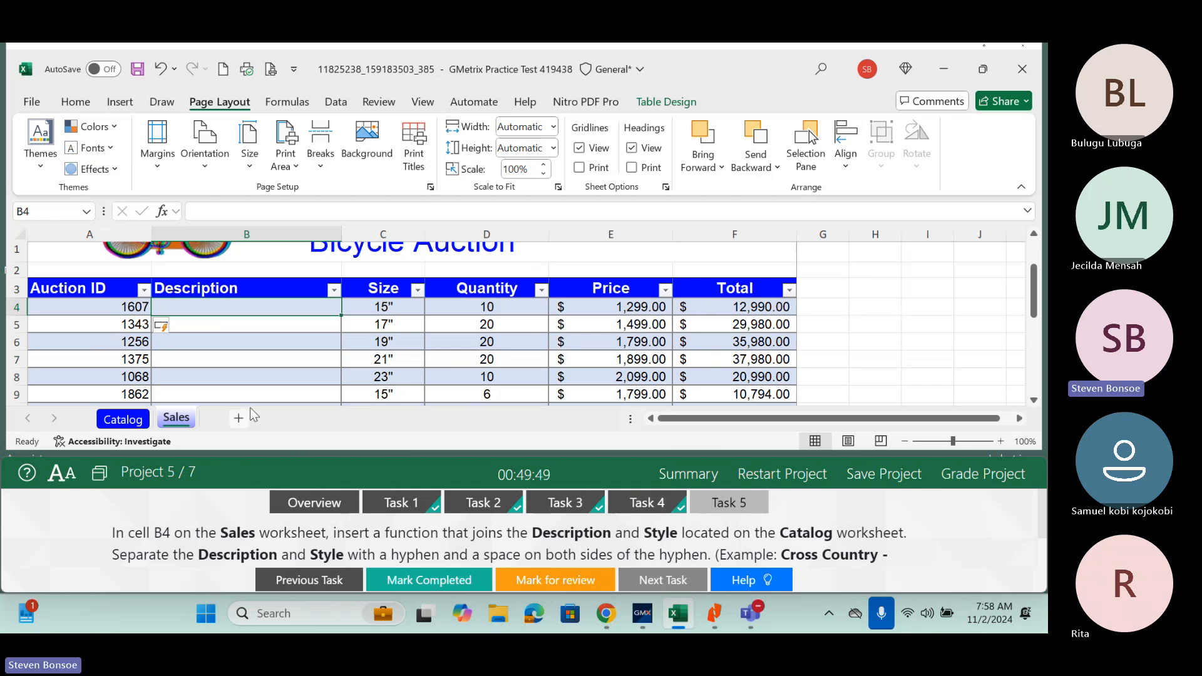
pyautogui.scroll(-1, 1025, 535)
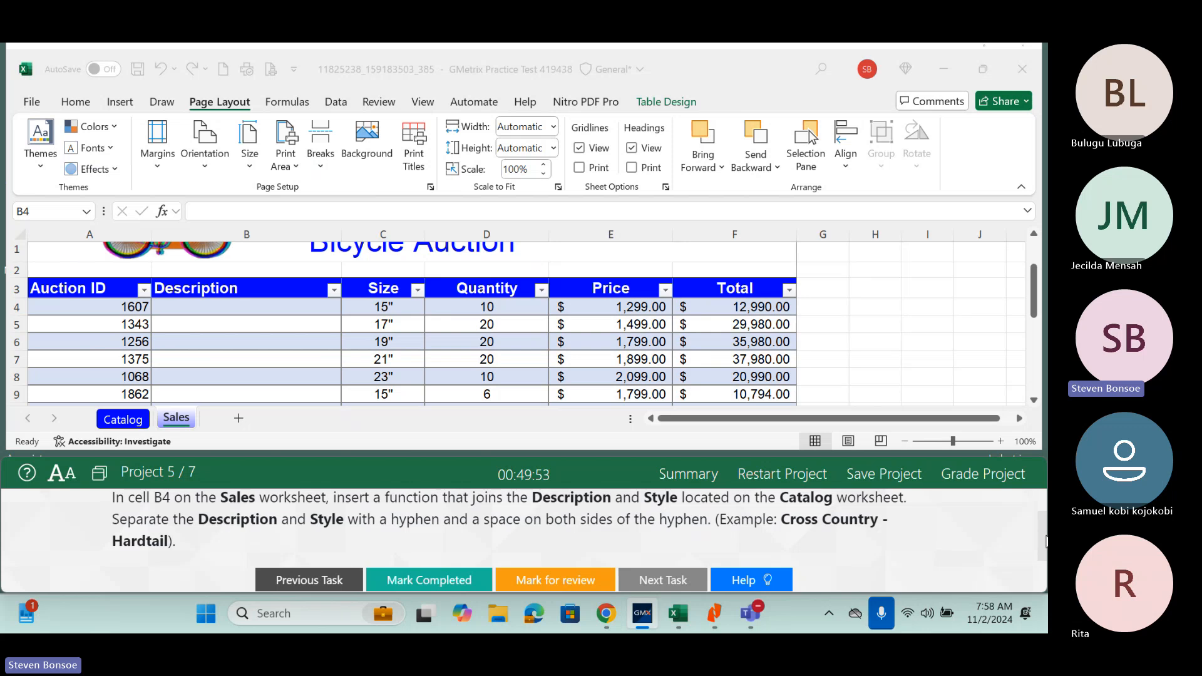
pyautogui.scroll(1, 1044, 535)
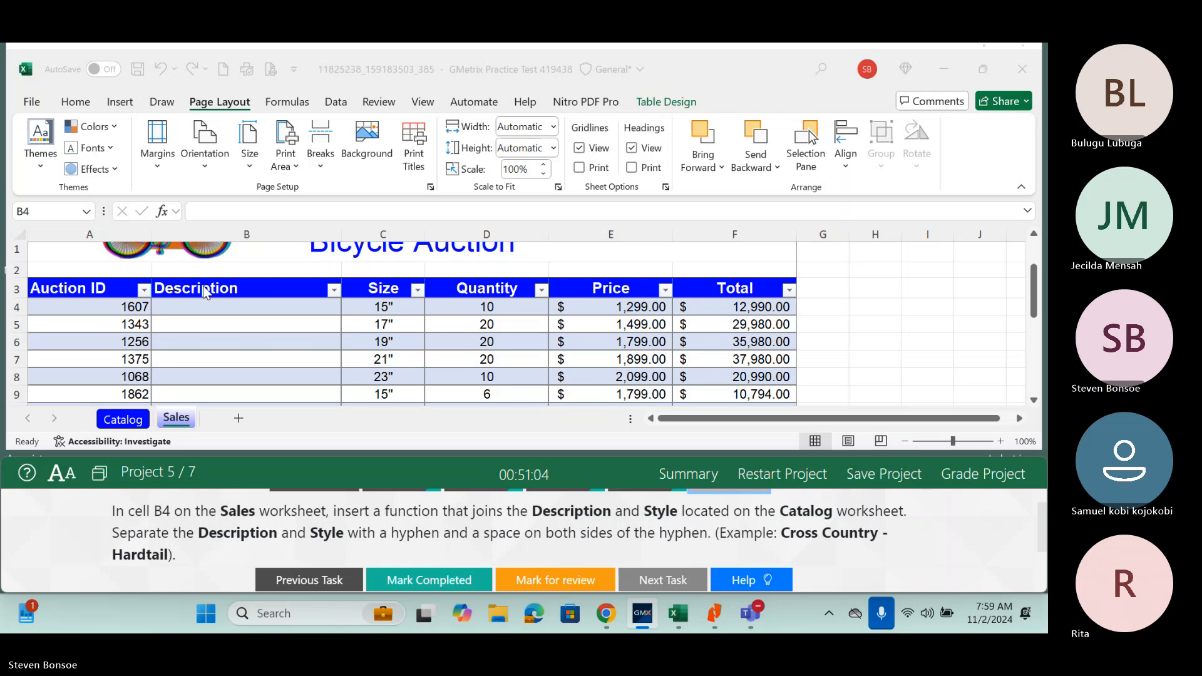
# Enter a CONCAT formula in cell B4 that joins the Description in D4 and the Style in C4 of the Catalog worksheet.
pyautogui.click(213, 305)
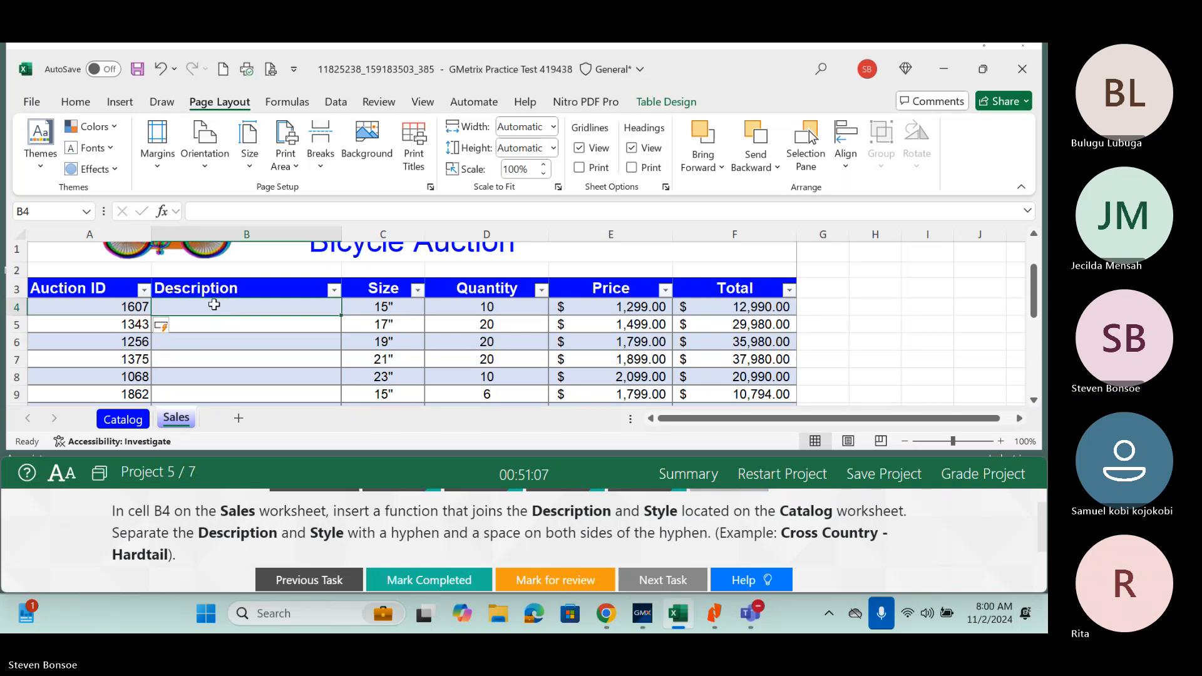
pyautogui.write('=con')
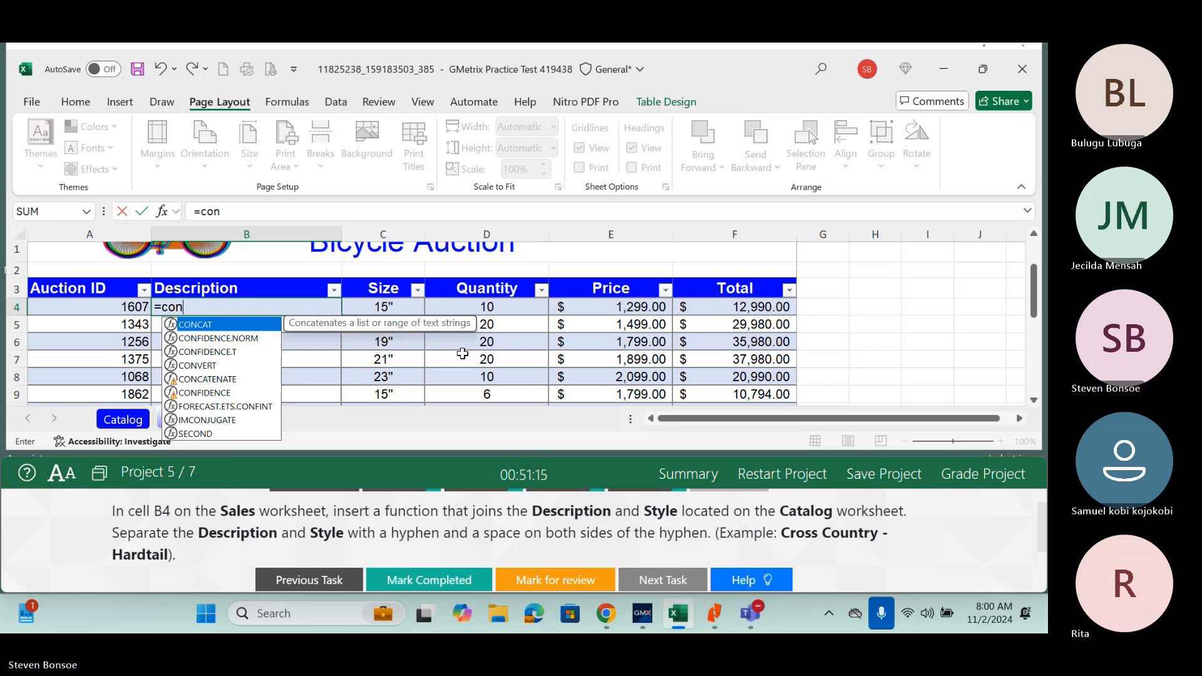
pyautogui.doubleClick(250, 324)
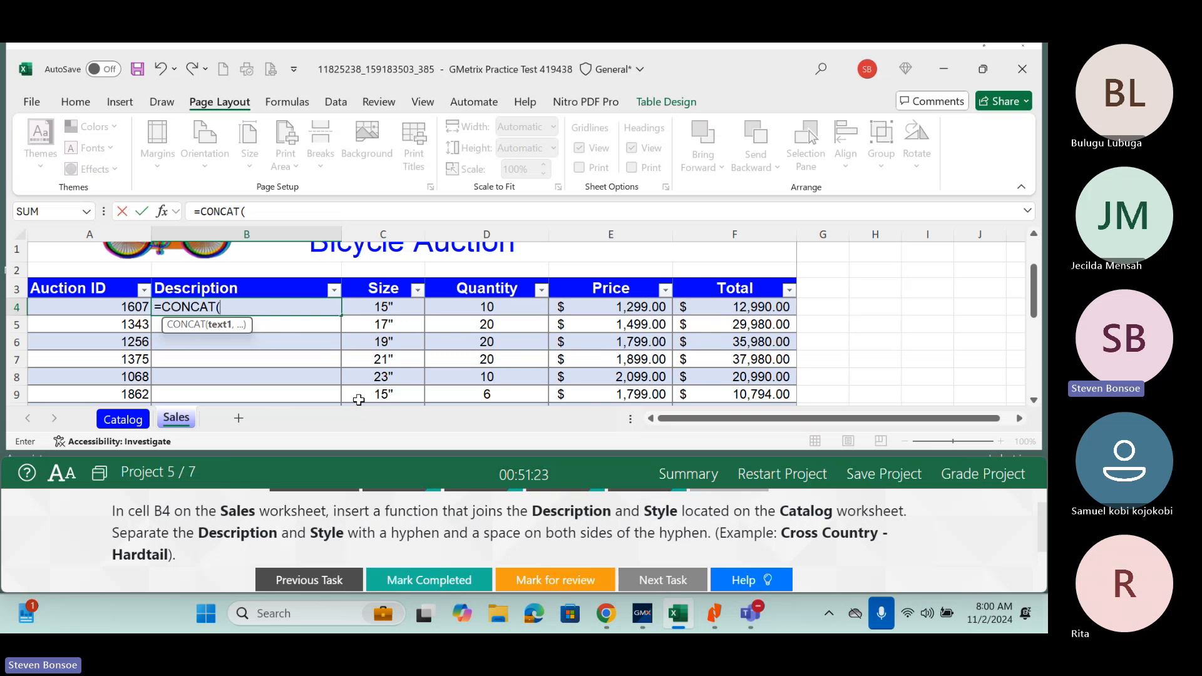
pyautogui.click(113, 418)
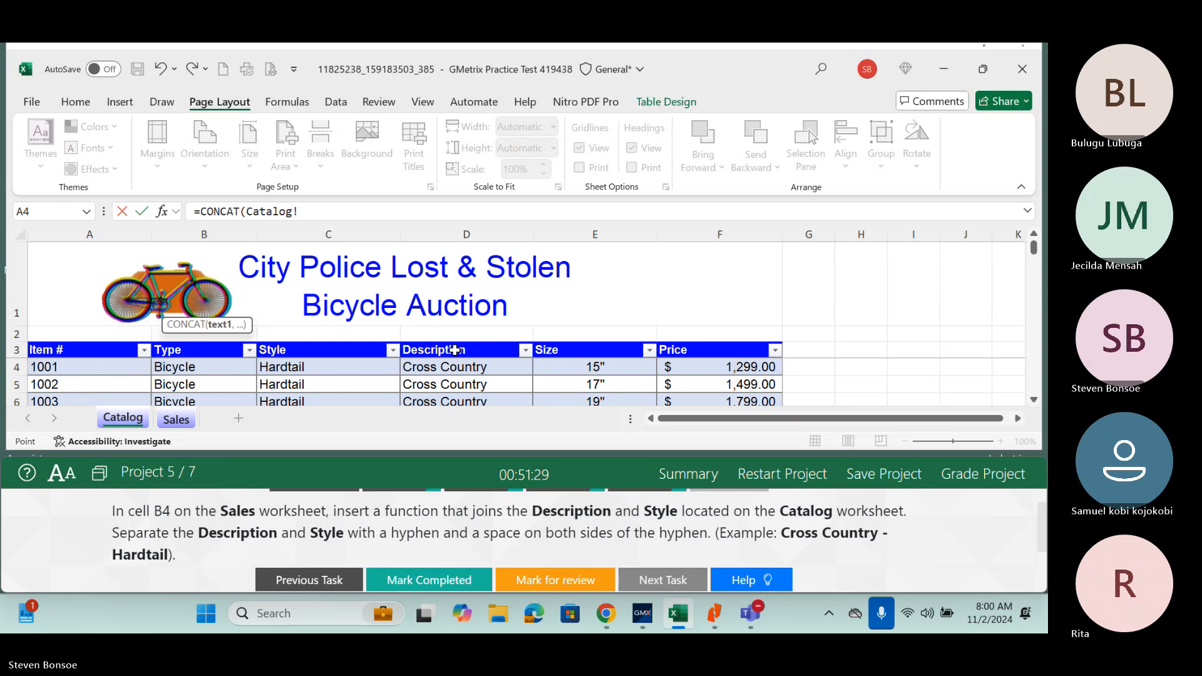
pyautogui.click(454, 366)
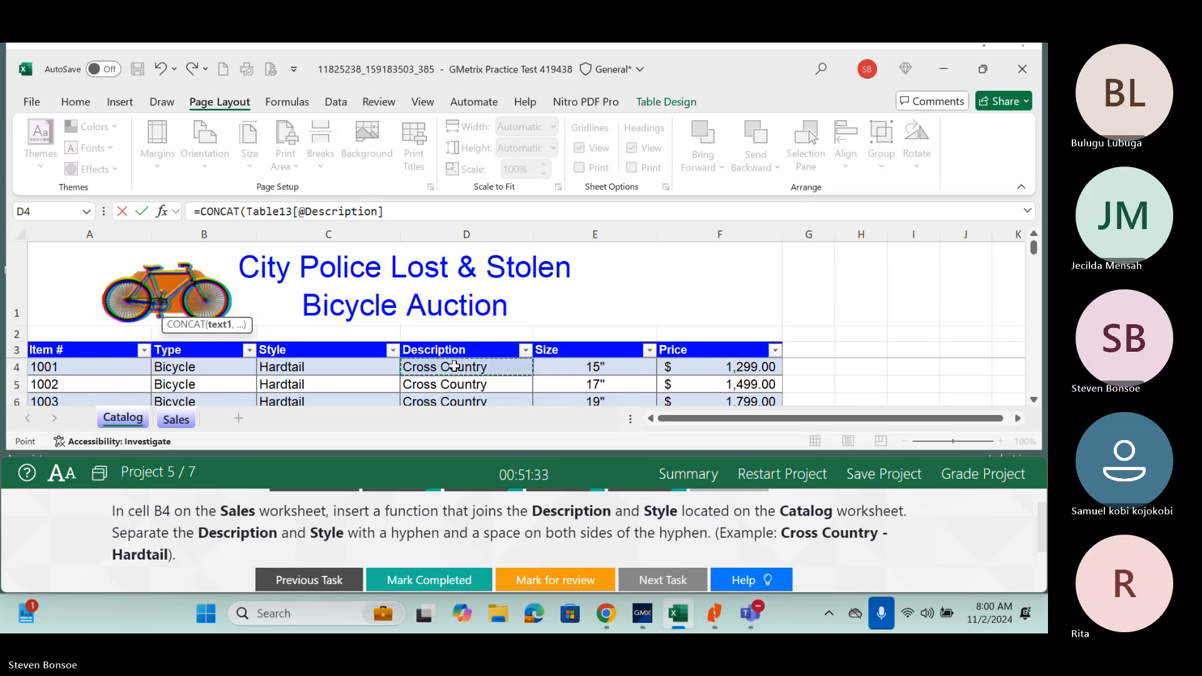
pyautogui.write(',')
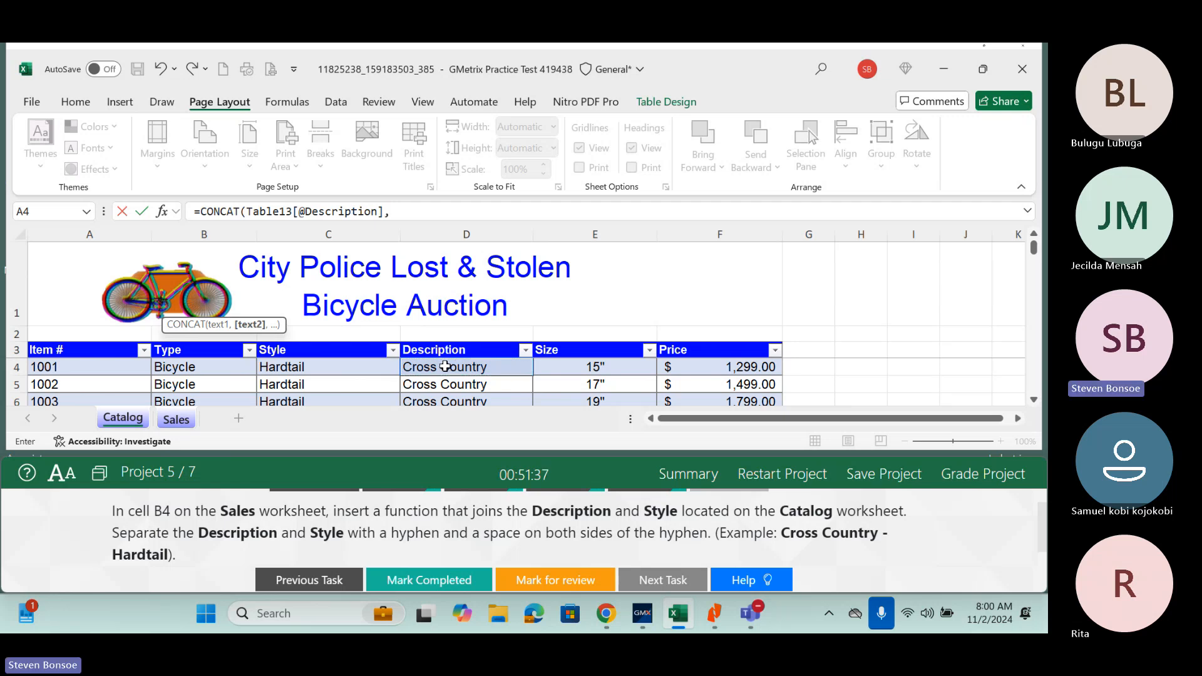
pyautogui.click(324, 365)
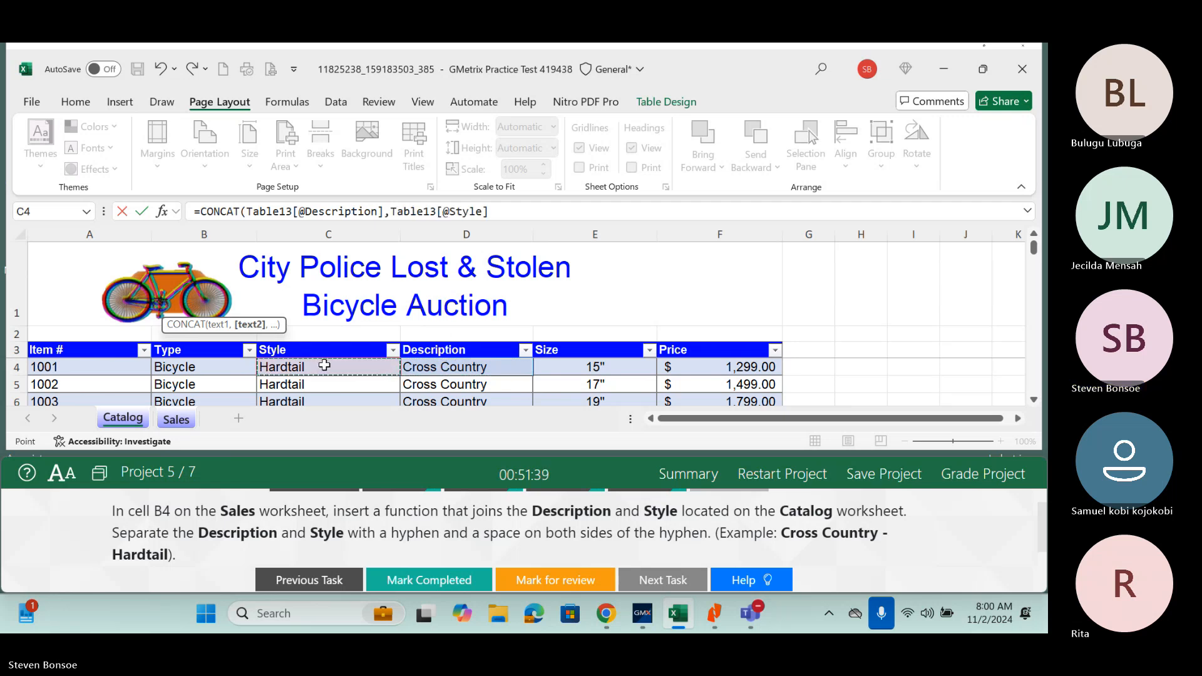
pyautogui.write(')')
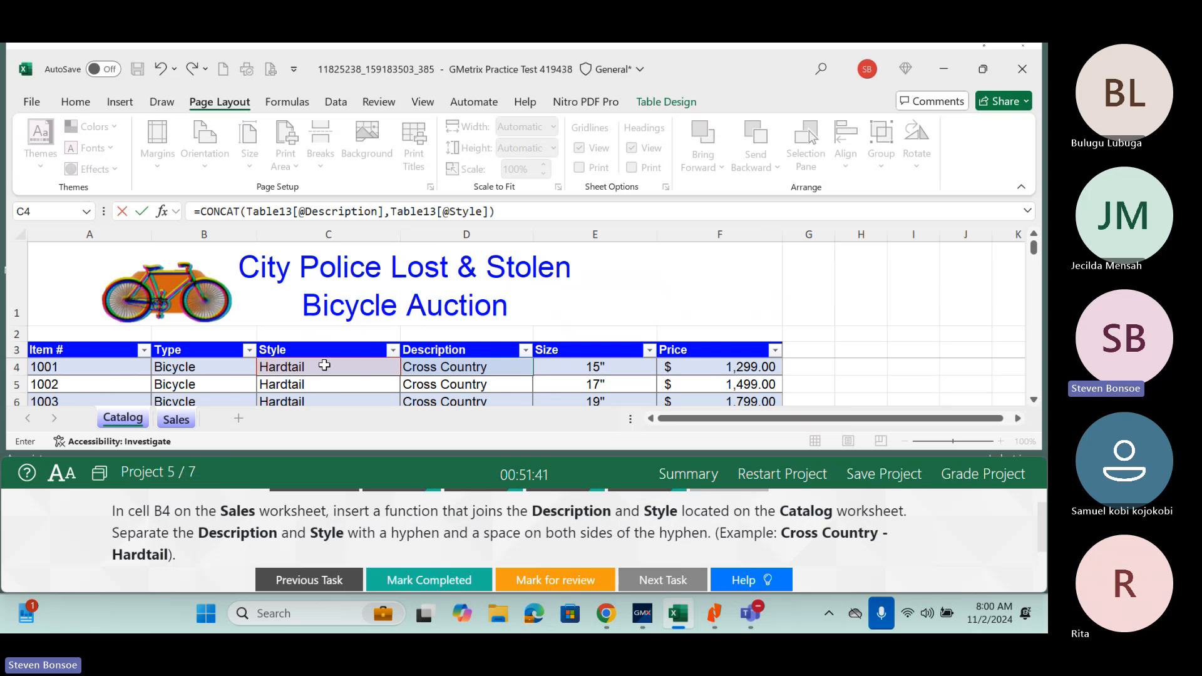
pyautogui.press('Return')
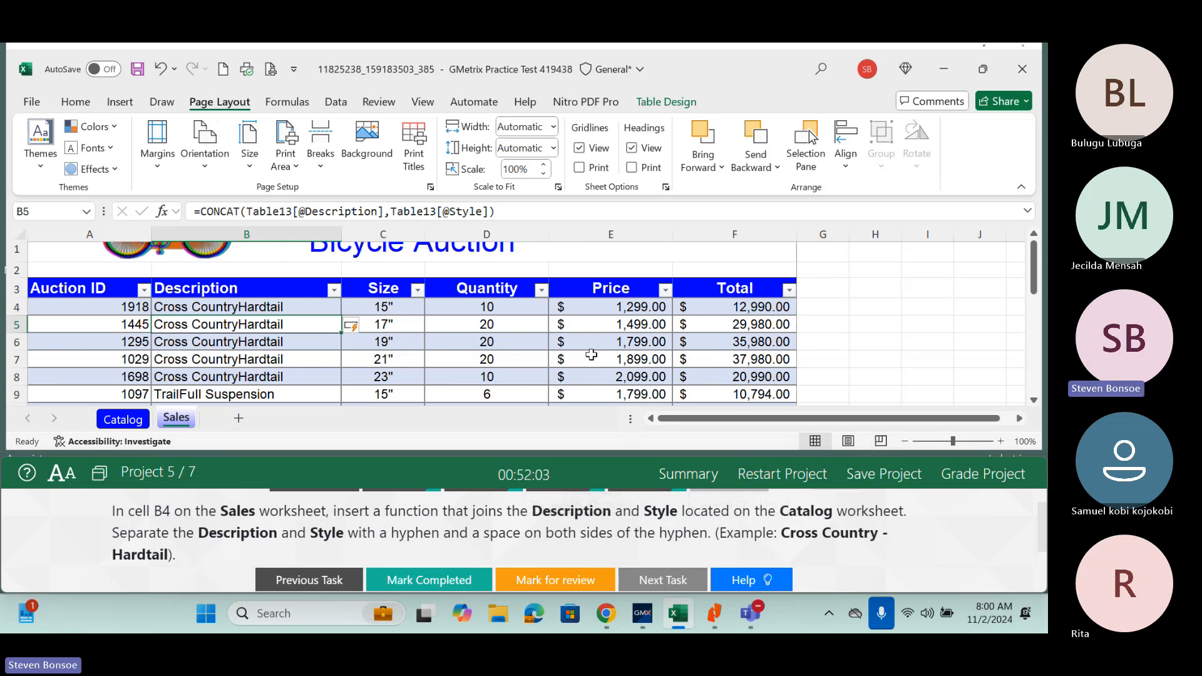
# Insert the separator " - " as a text argument between Description and Style in the CONCAT formula in cell B4.
pyautogui.click(273, 305)
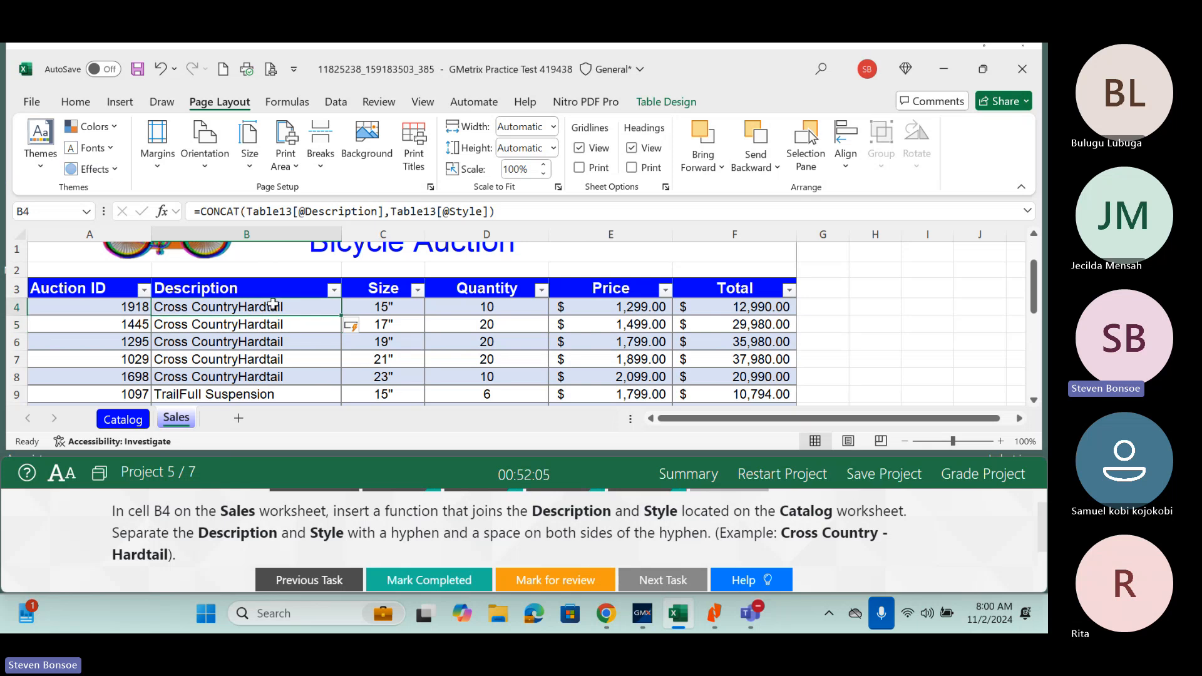
pyautogui.click(389, 210)
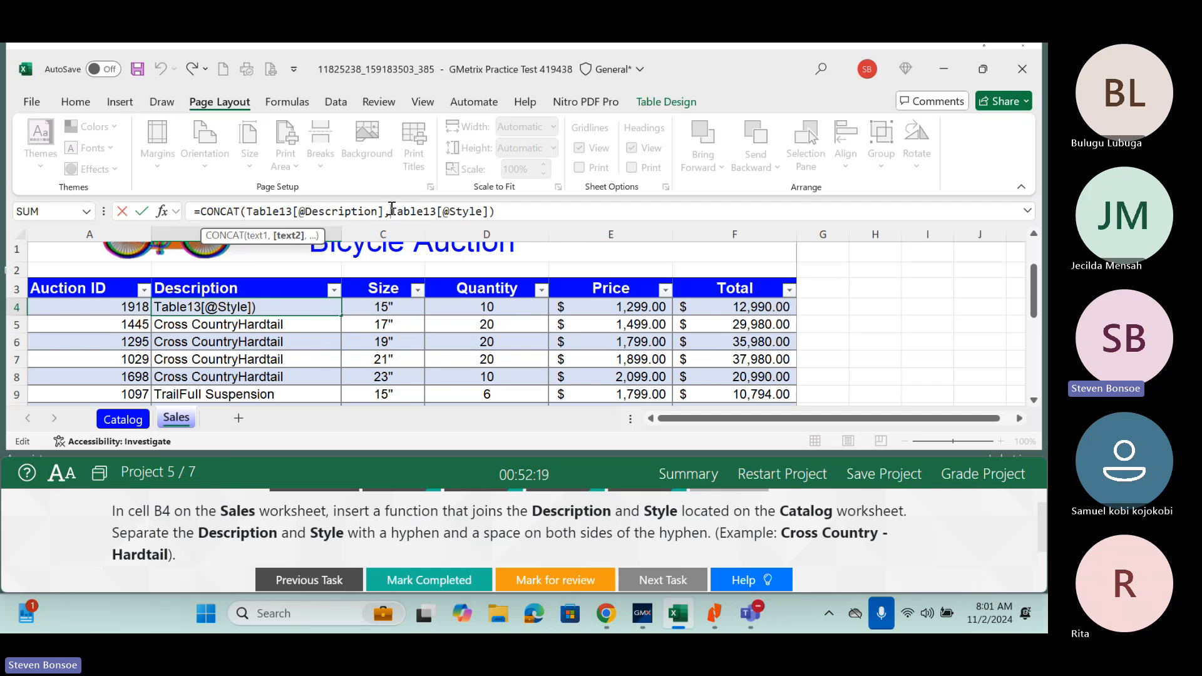
pyautogui.write('"')
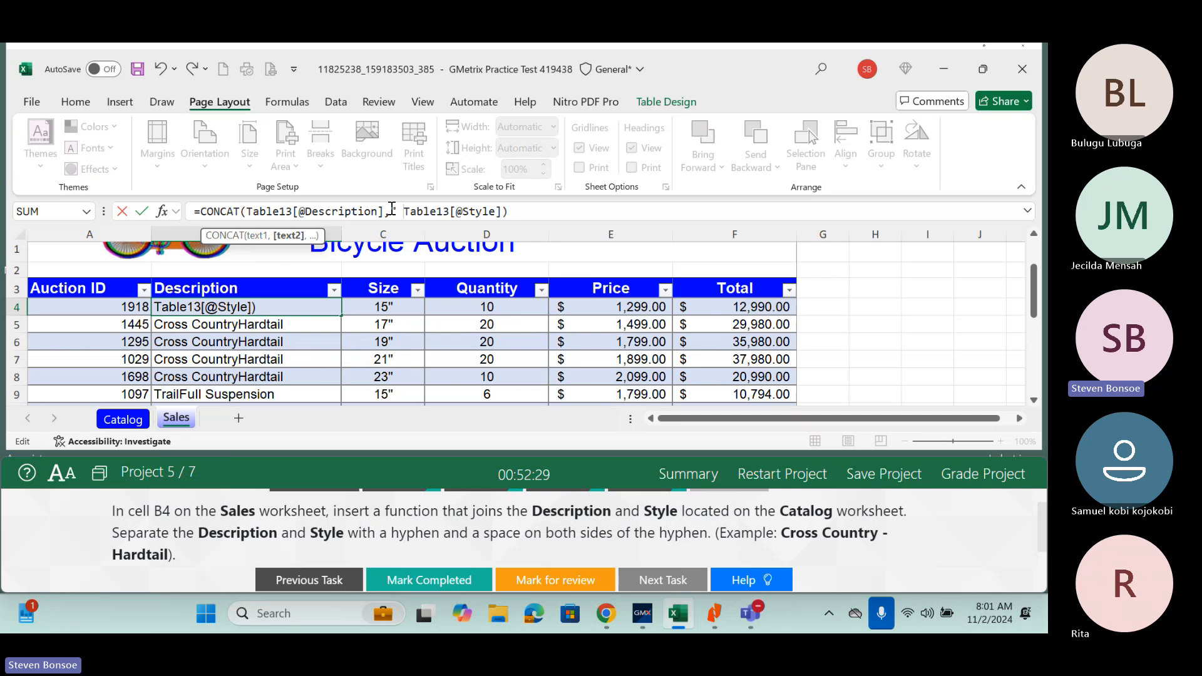
pyautogui.write('-')
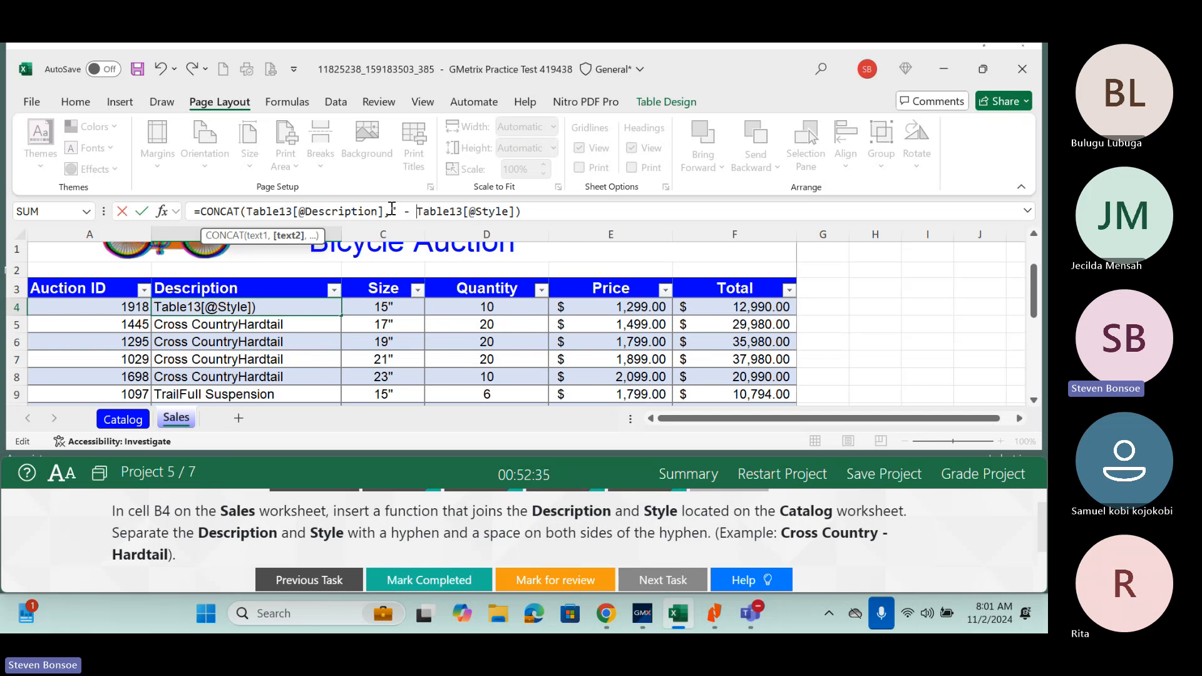
pyautogui.write(' "')
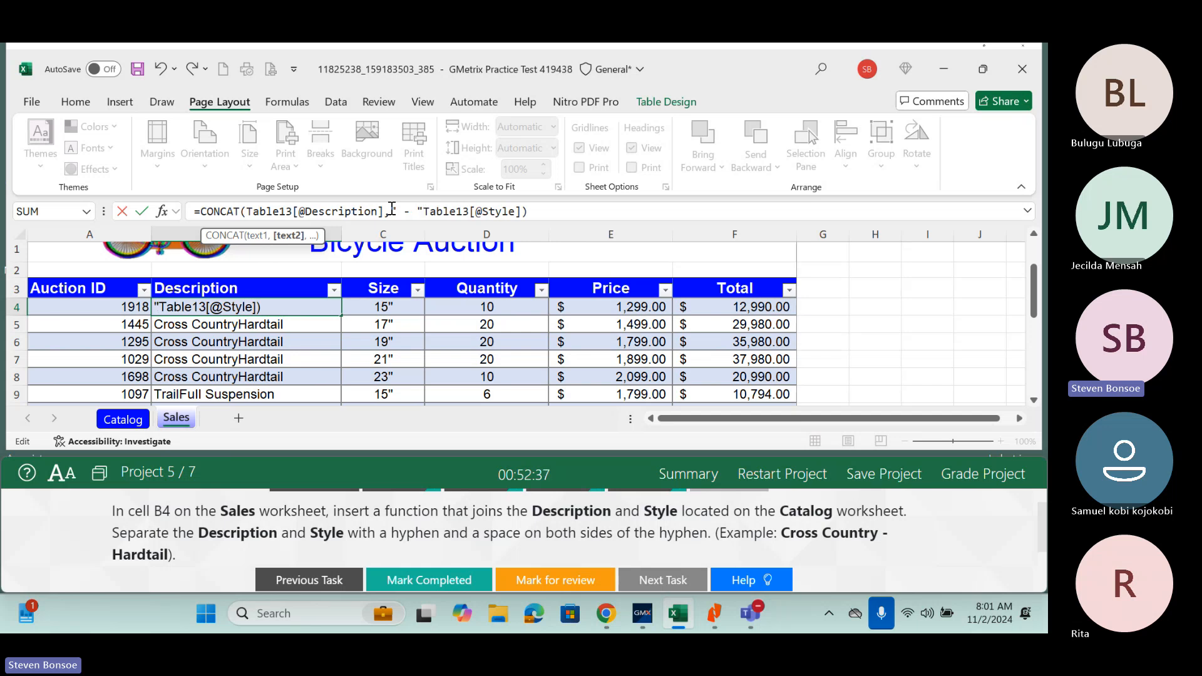
pyautogui.write(',')
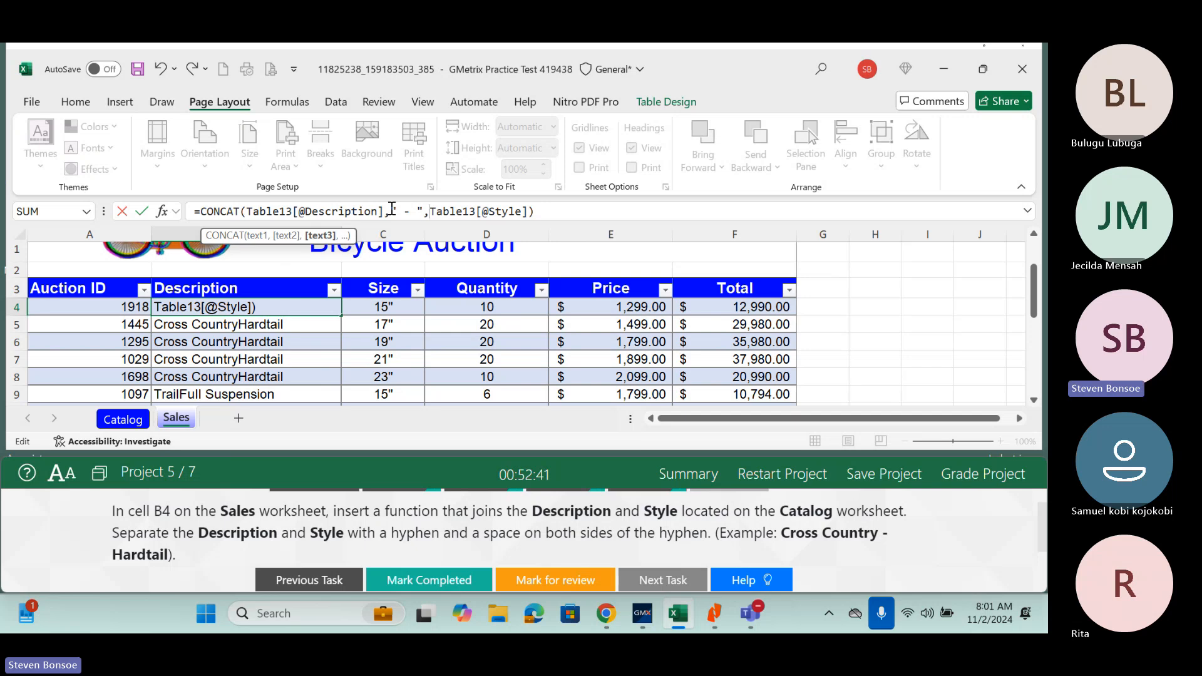
pyautogui.press('Return')
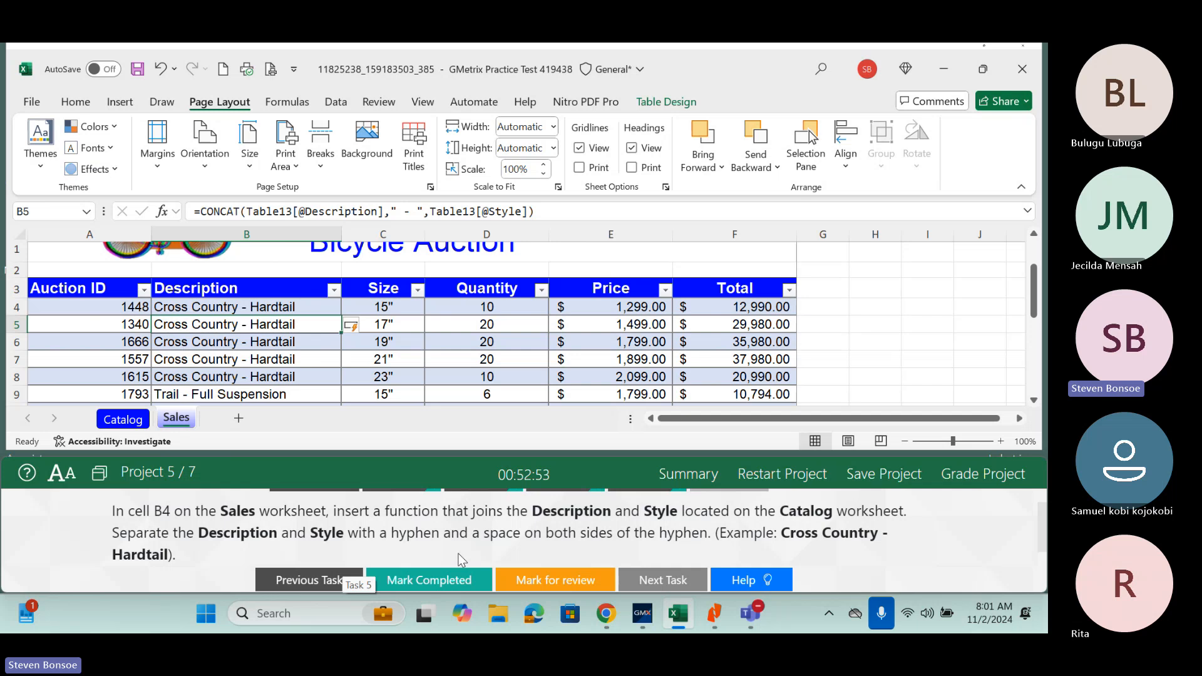
# Mark Task 5 completed, grade project 5, and continue from the feedback to project 6.
pyautogui.click(449, 579)
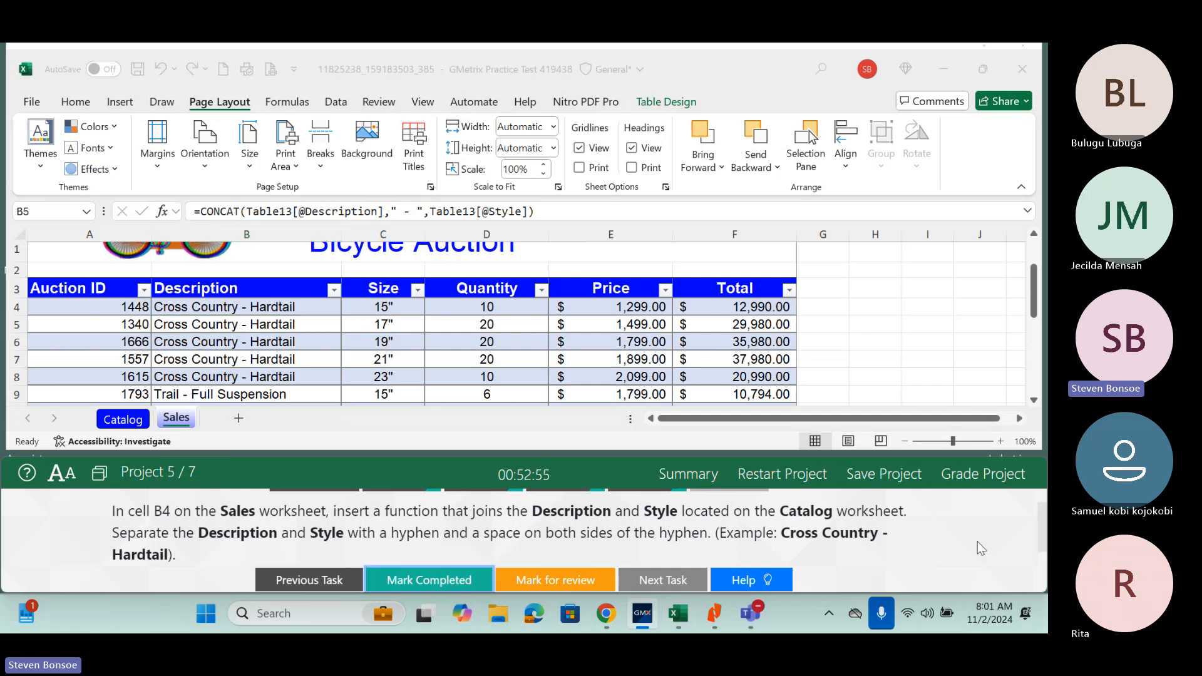
pyautogui.moveTo(1041, 540); pyautogui.dragTo(1042, 505)
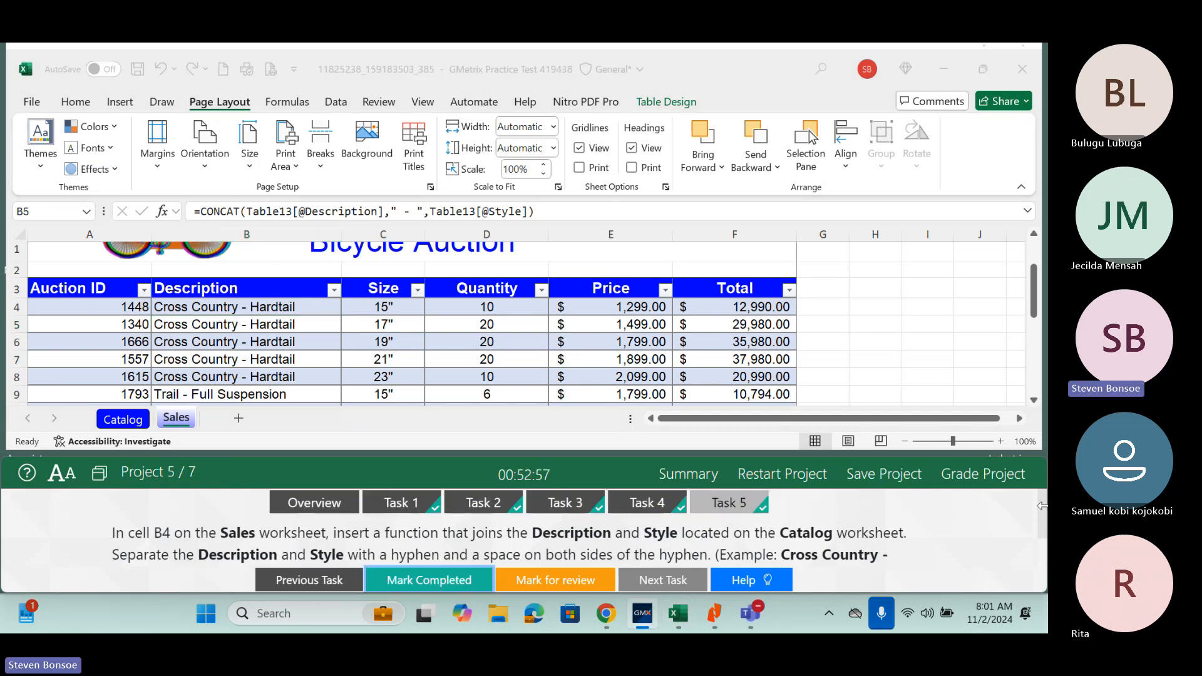
pyautogui.click(1000, 480)
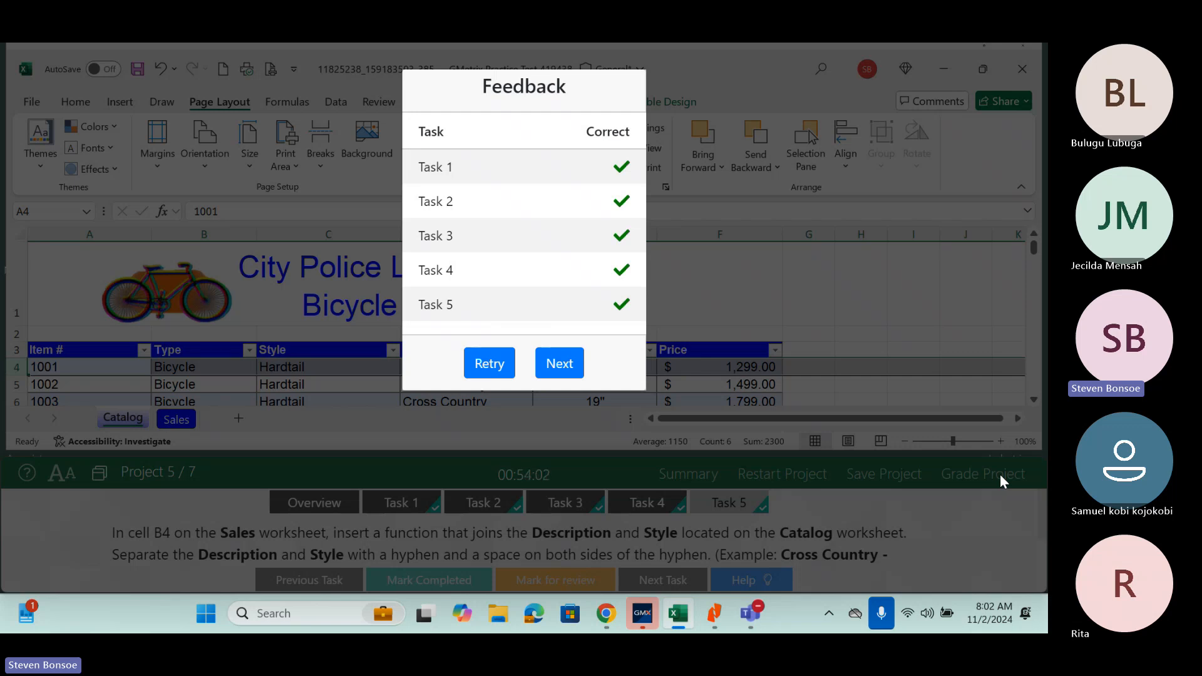
pyautogui.click(560, 365)
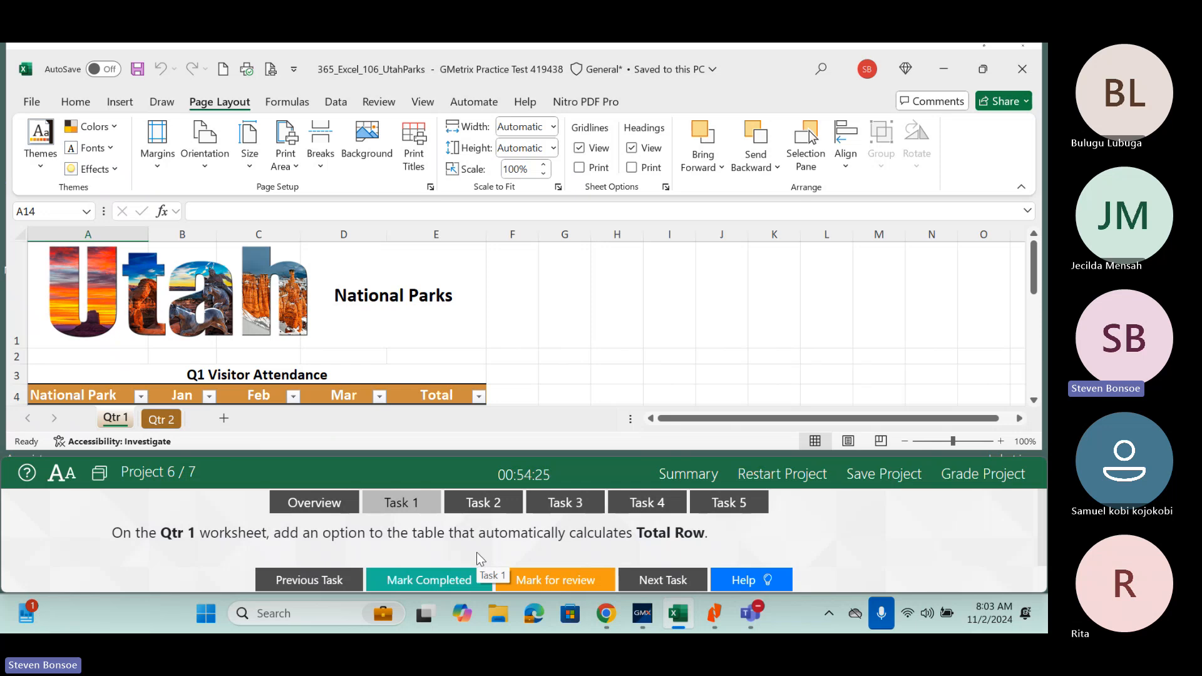
# Turn on the Total Row option for the Q1 Visitor Attendance table on the Qtr 1 worksheet and mark Task 1 completed.
pyautogui.scroll(-2, 268, 282)
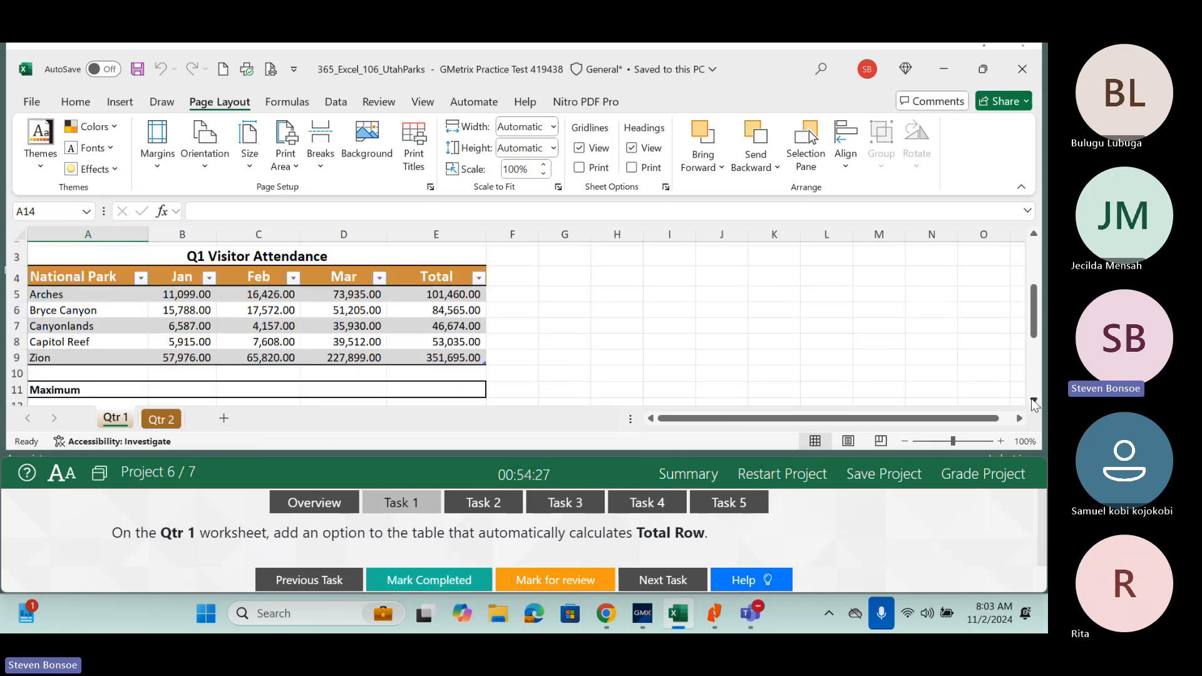
pyautogui.click(268, 281)
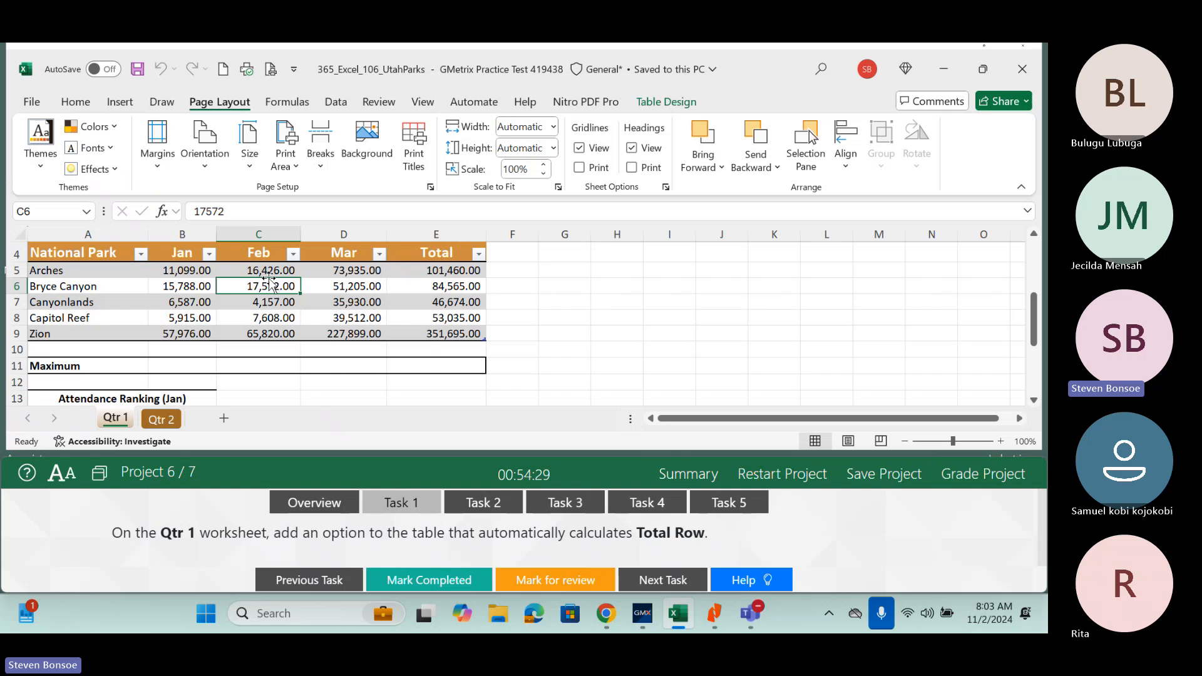
pyautogui.click(655, 105)
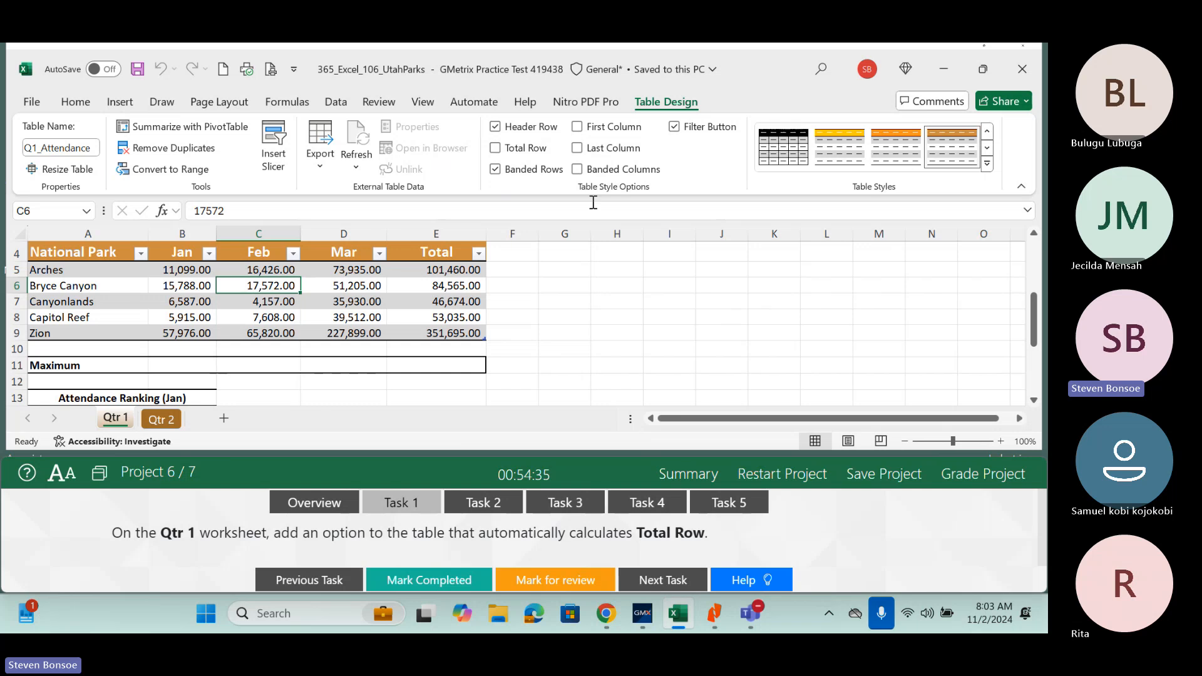
pyautogui.click(512, 152)
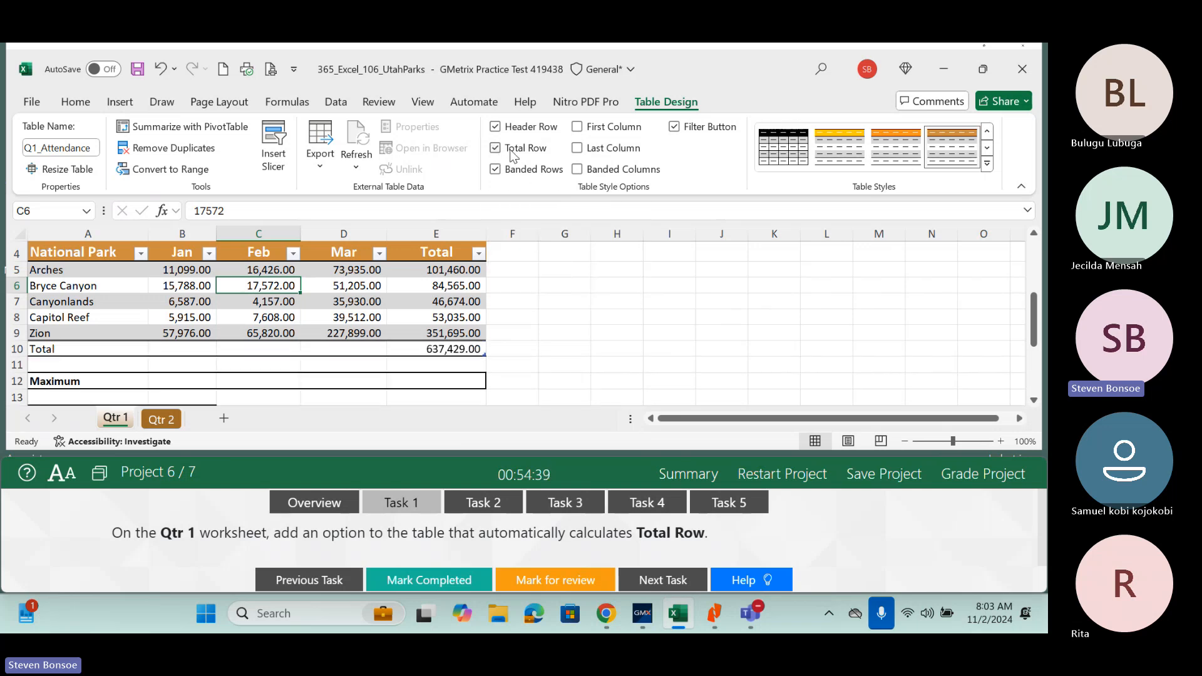
pyautogui.click(428, 574)
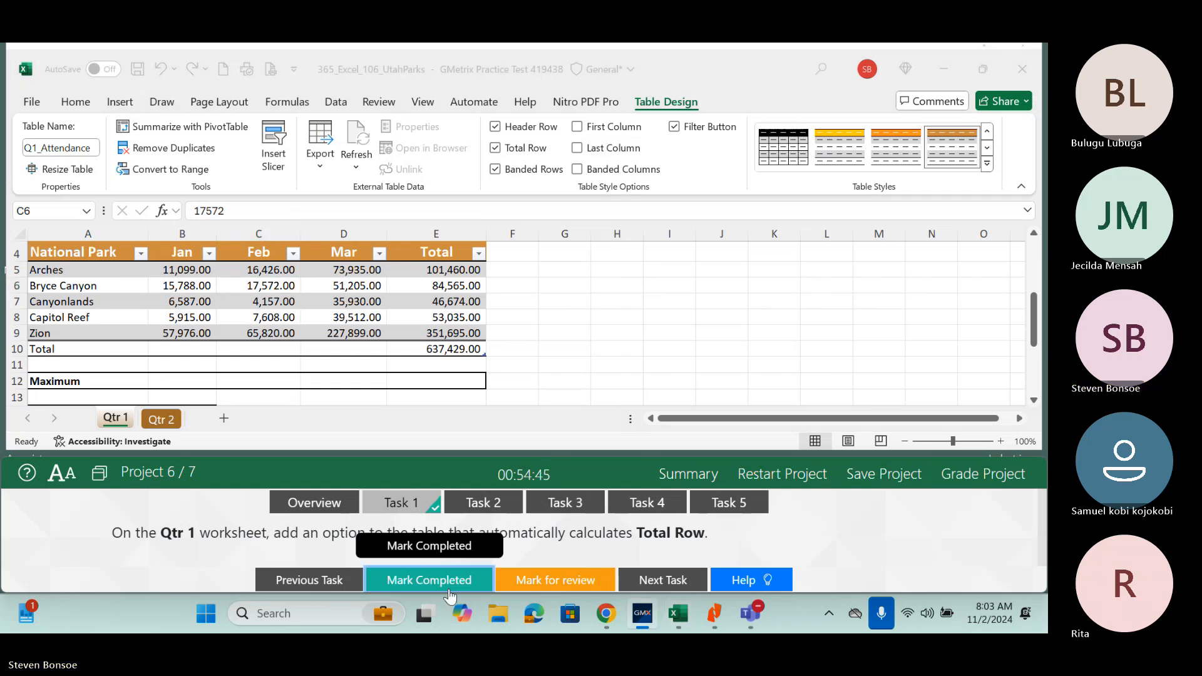
# For Task 2, enter =MAX(Q1_Attendance[Total]) in cell E12 of the Qtr 1 worksheet and mark the task completed.
pyautogui.click(489, 507)
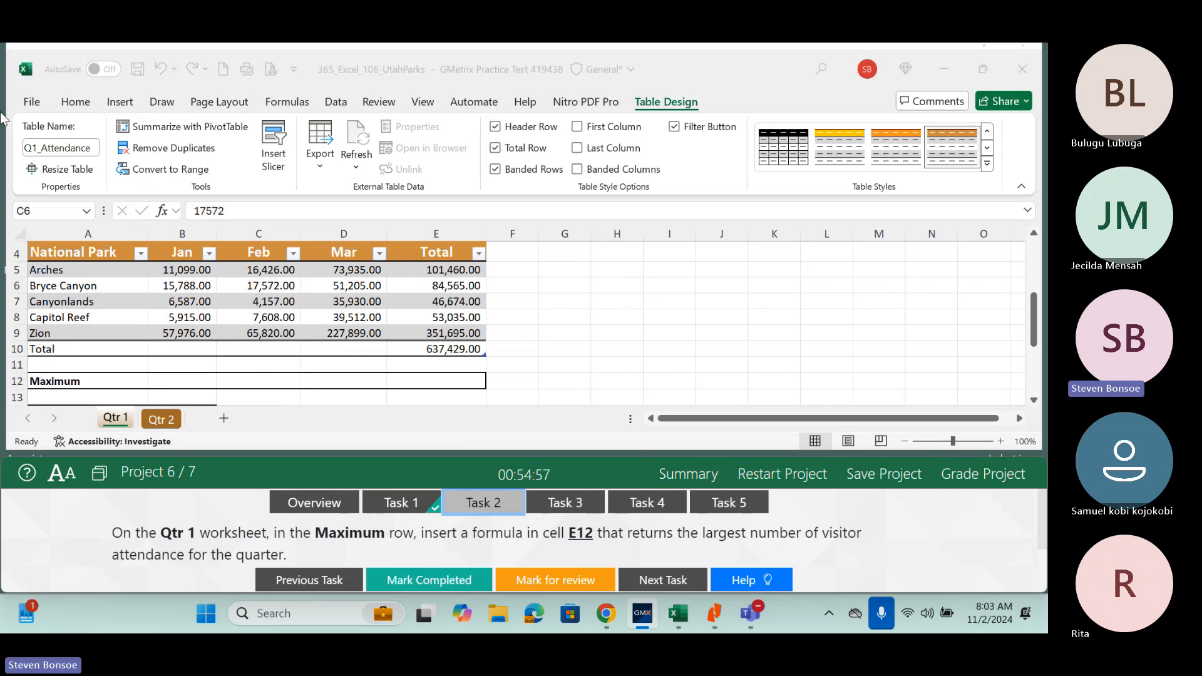
pyautogui.click(53, 210)
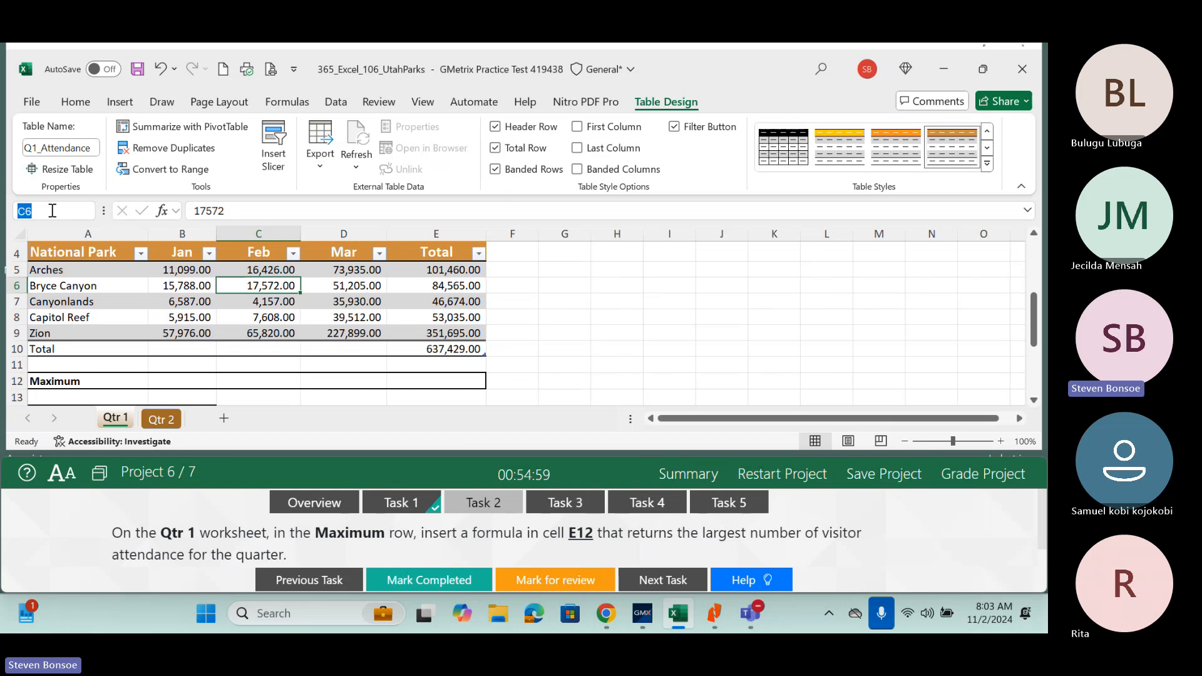
pyautogui.write('E12')
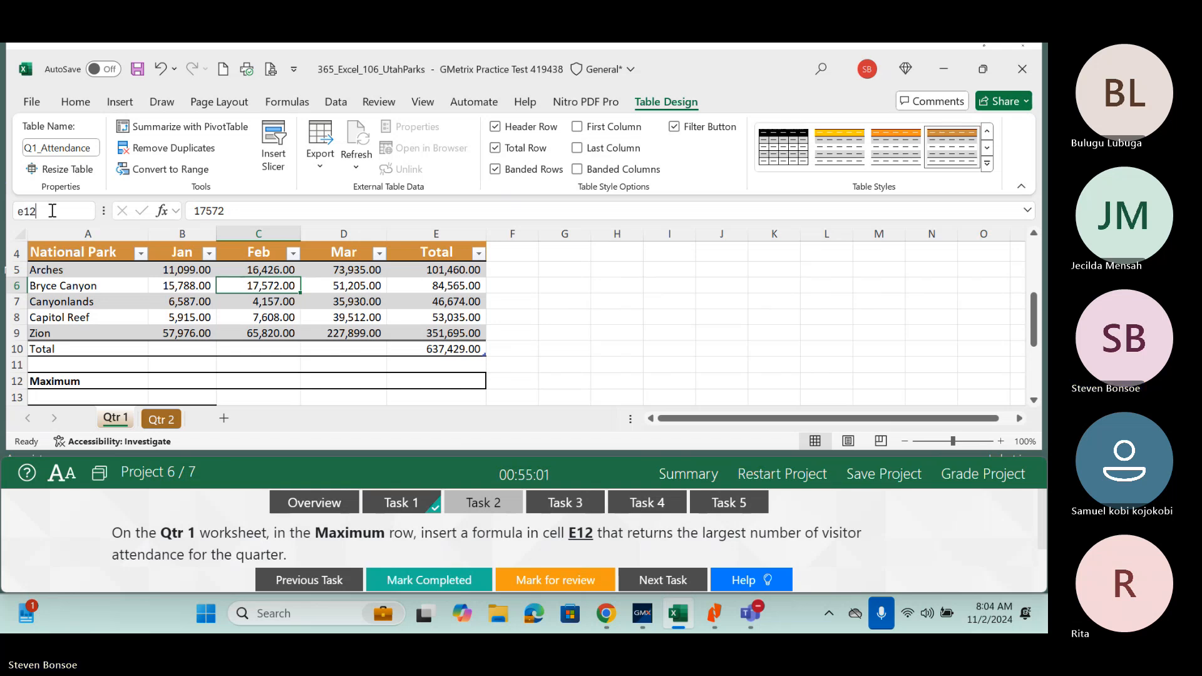
pyautogui.press('Return')
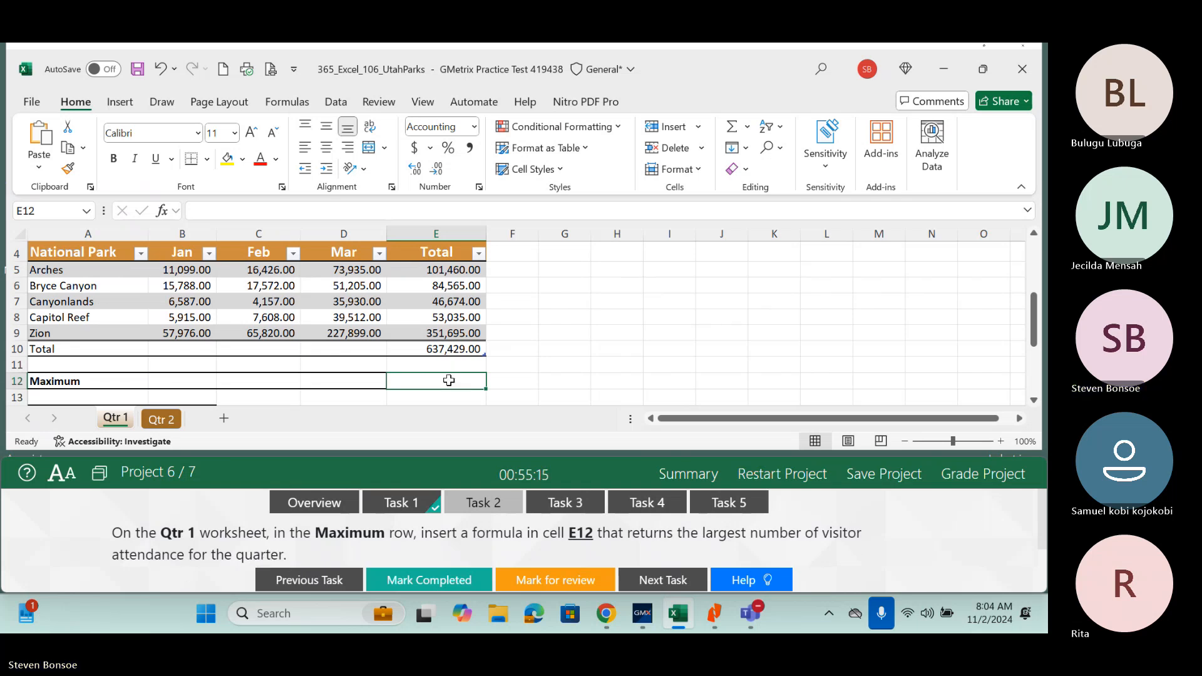
pyautogui.write('=max')
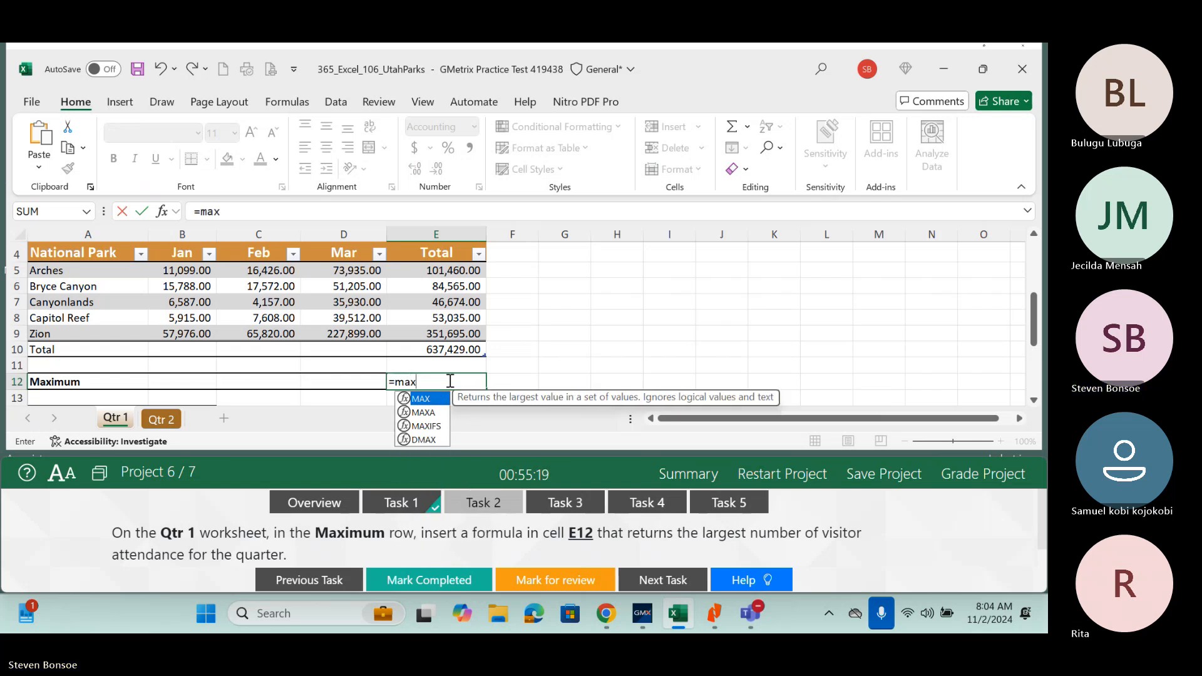
pyautogui.press('Tab')
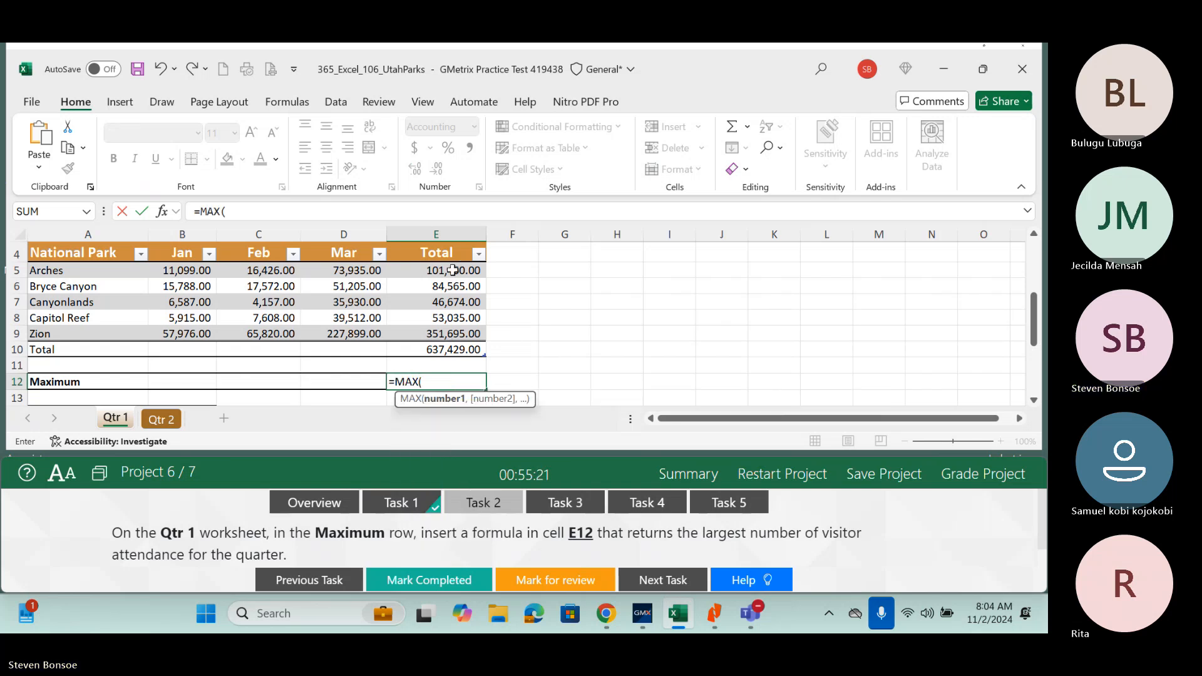
pyautogui.moveTo(457, 268); pyautogui.dragTo(462, 332)
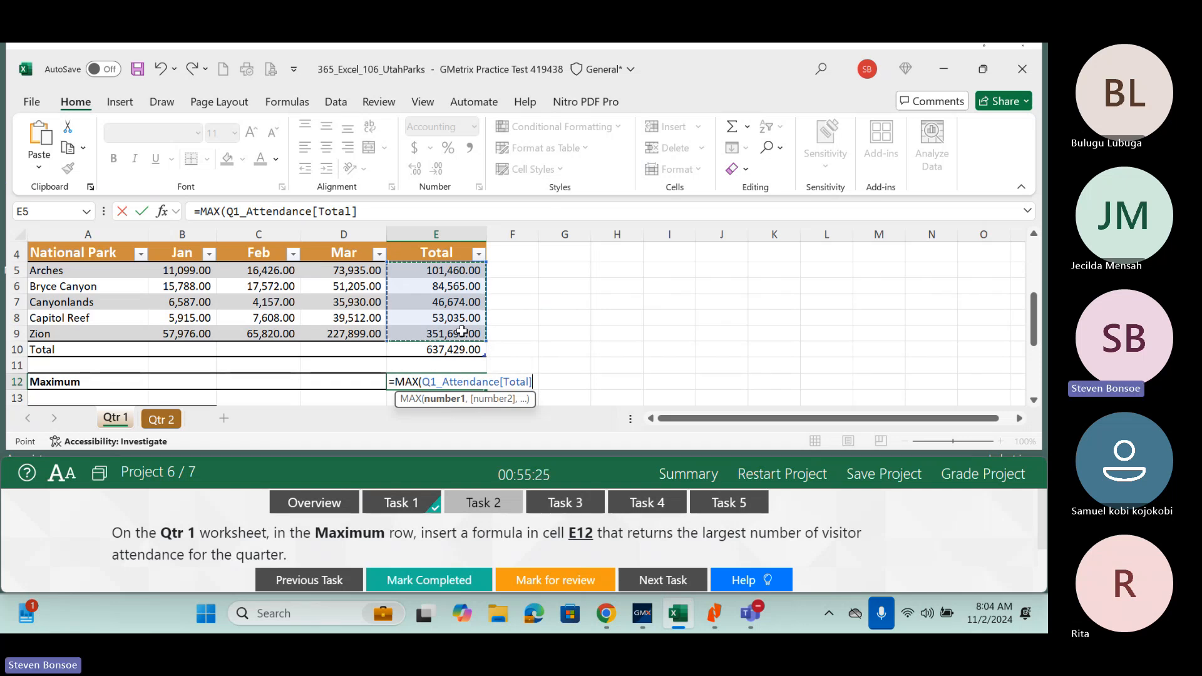
pyautogui.write(')')
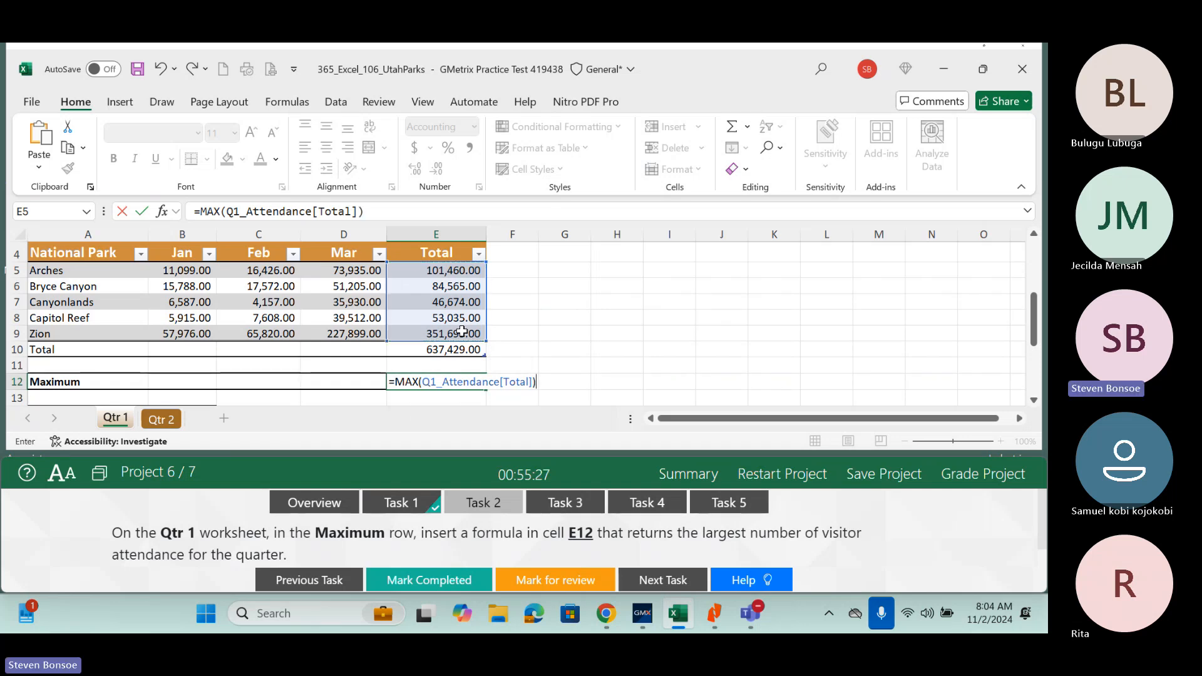
pyautogui.hotkey('ctrl', 'Return')
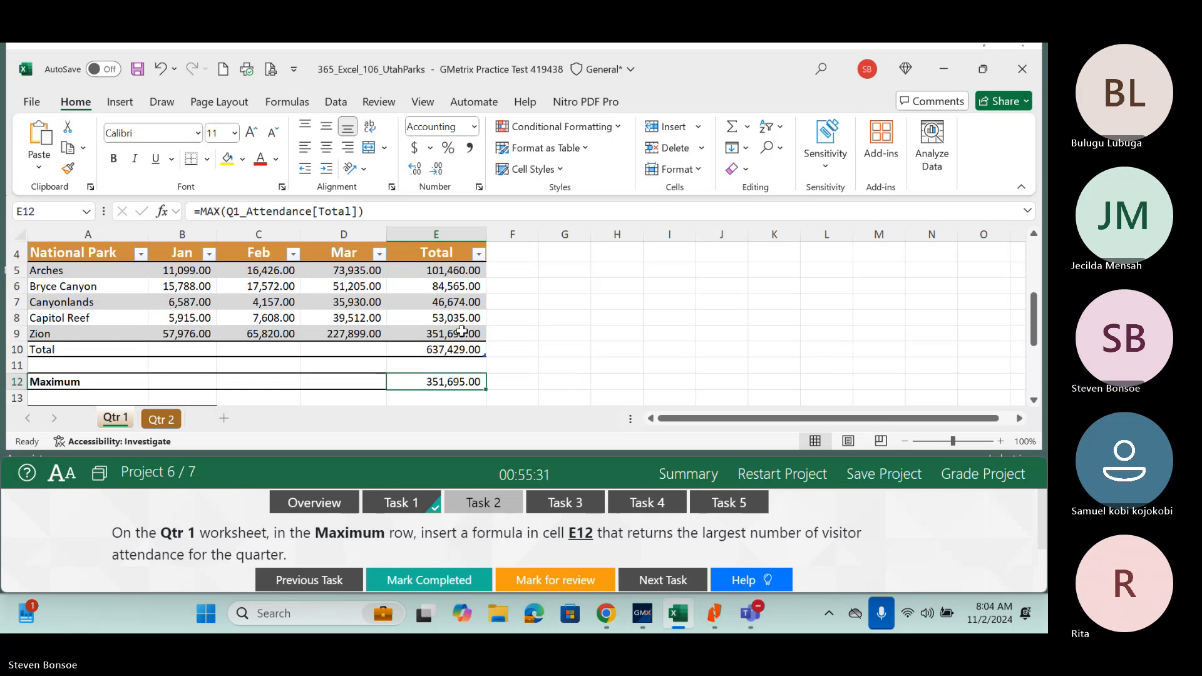
pyautogui.click(430, 580)
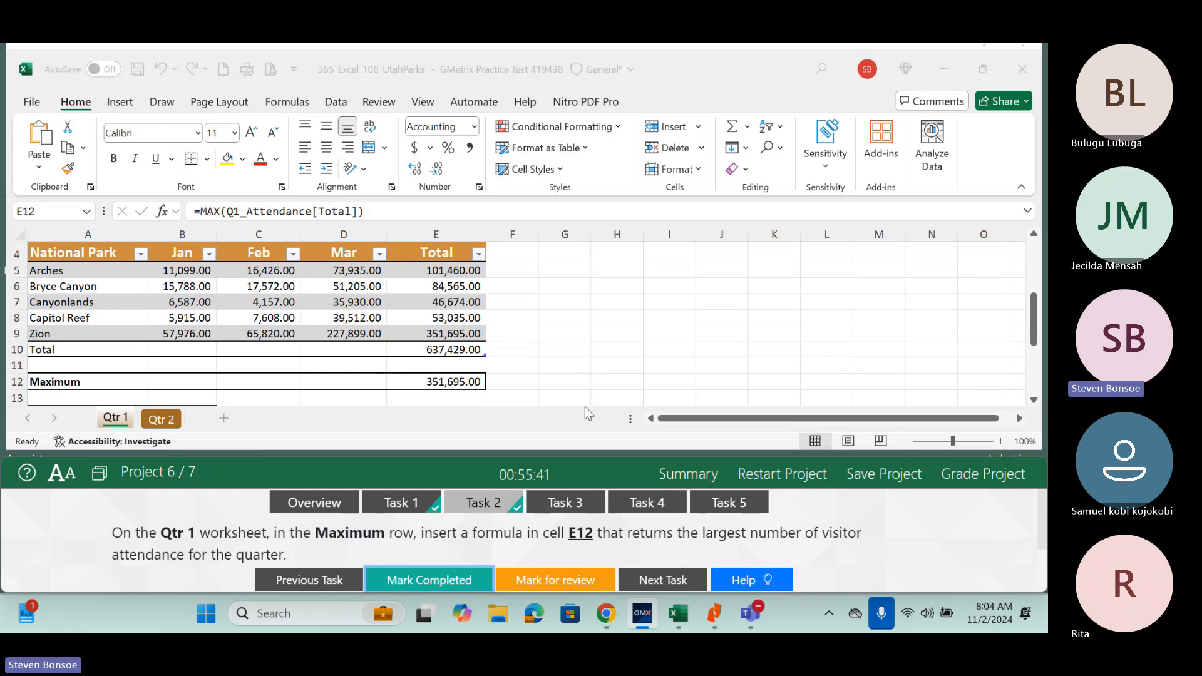
# Open Task 3 and select cell A15 below the Attendance Ranking (Jan) heading on the Qtr 1 worksheet.
pyautogui.click(571, 510)
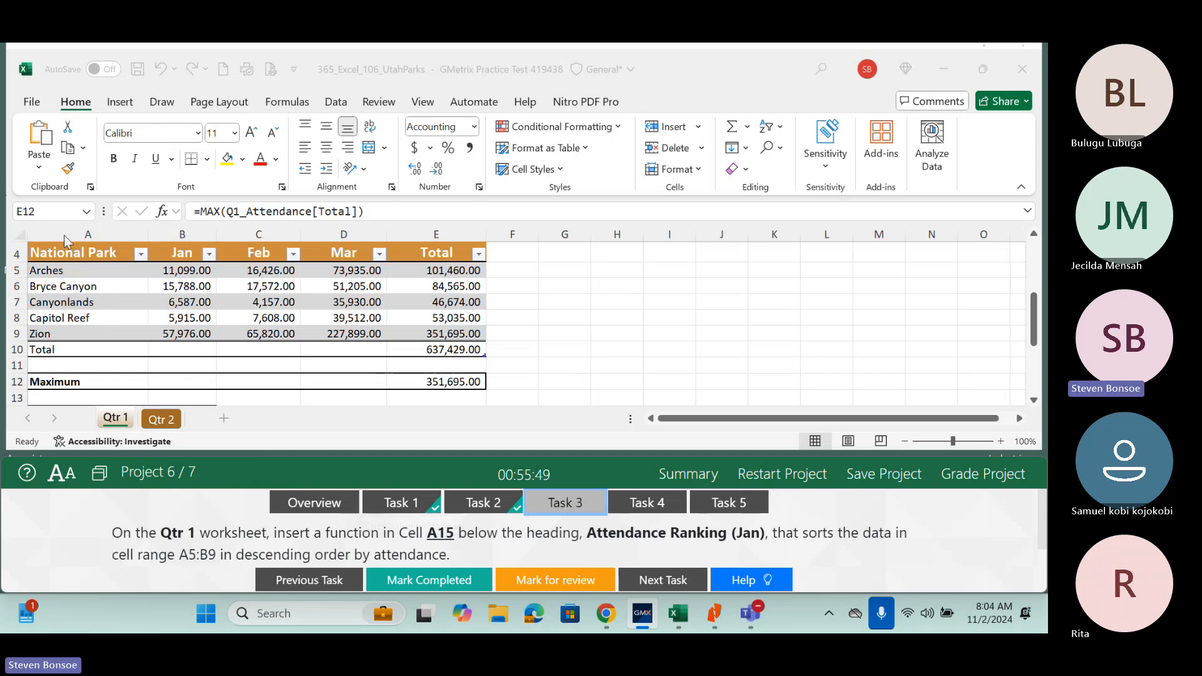
pyautogui.click(40, 213)
pyautogui.click(40, 213)
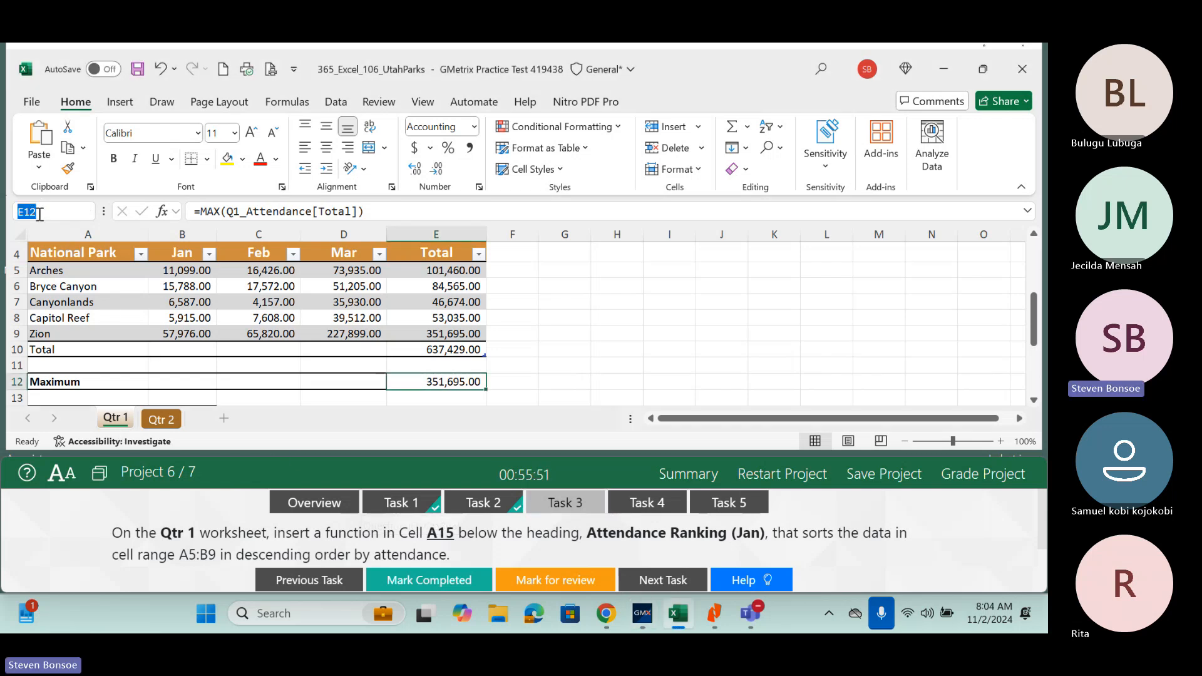
pyautogui.write('a15')
pyautogui.press('Return')
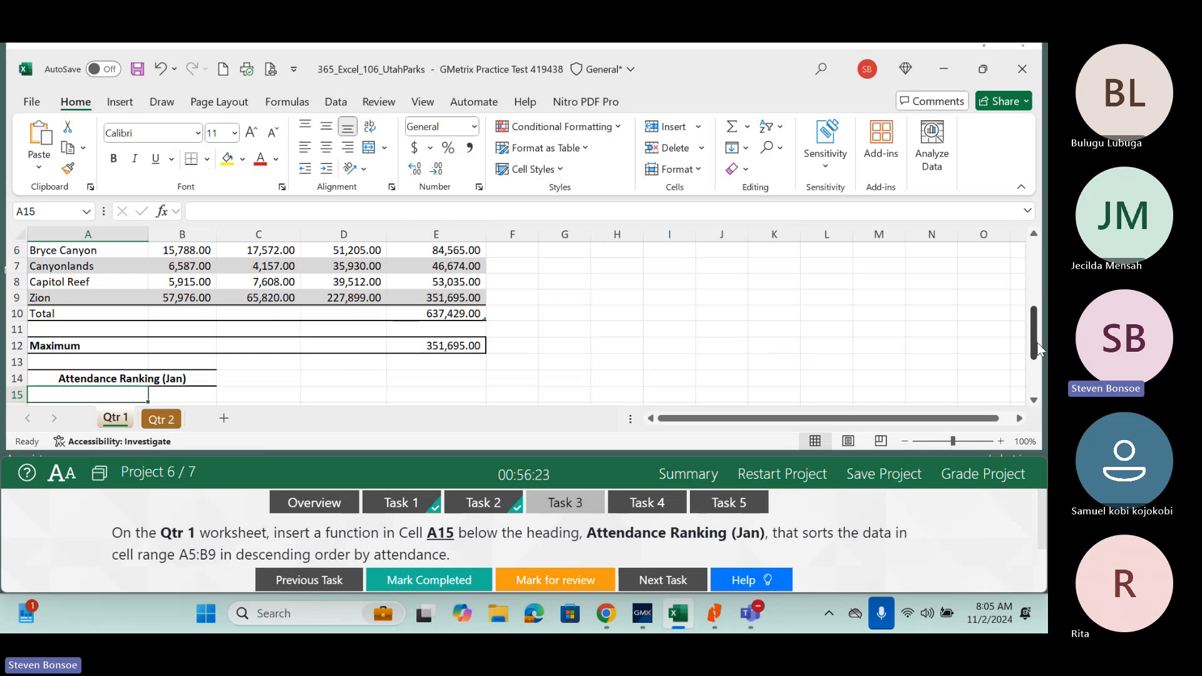
# Enter a SORT formula in cell A15 with range A5:B9, the National Park and Jan columns of Q1_Attendance, as its array.
pyautogui.moveTo(1036, 349); pyautogui.dragTo(986, 371)
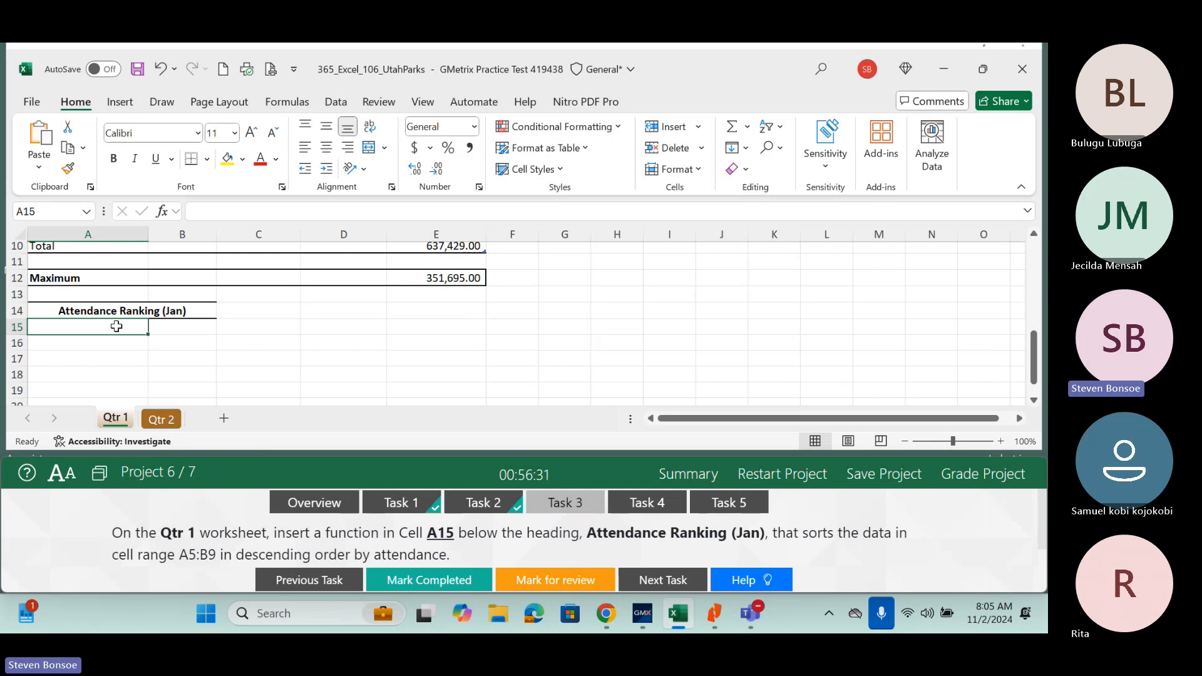
pyautogui.write('=')
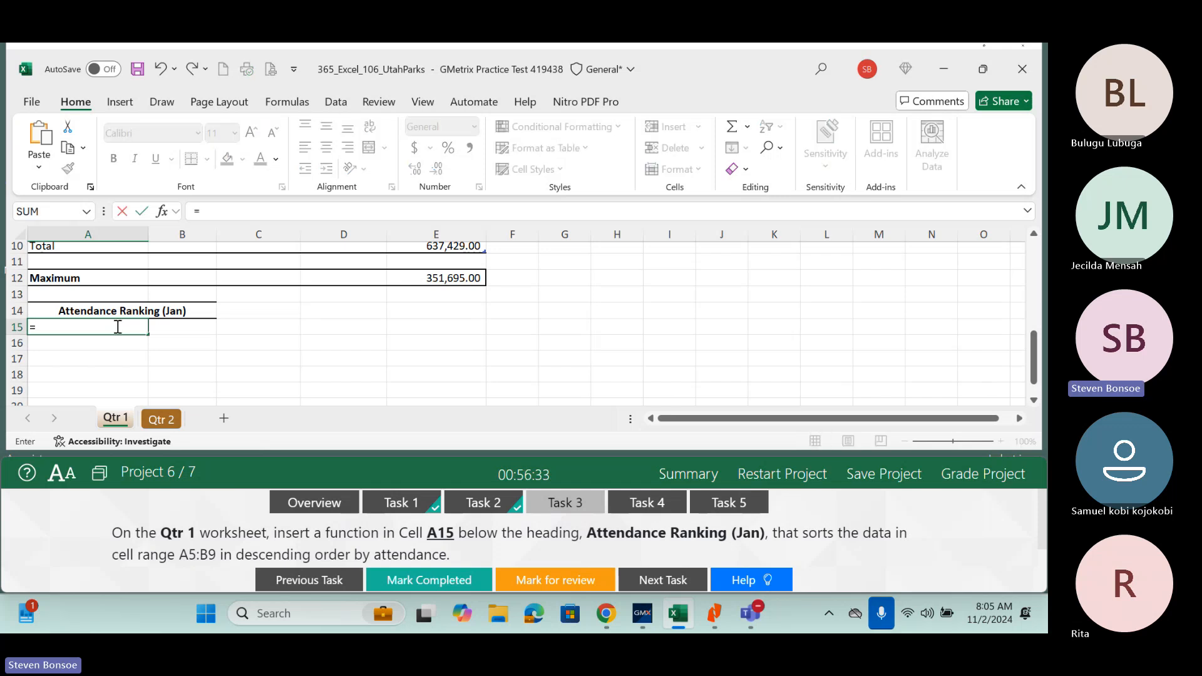
pyautogui.write('sort')
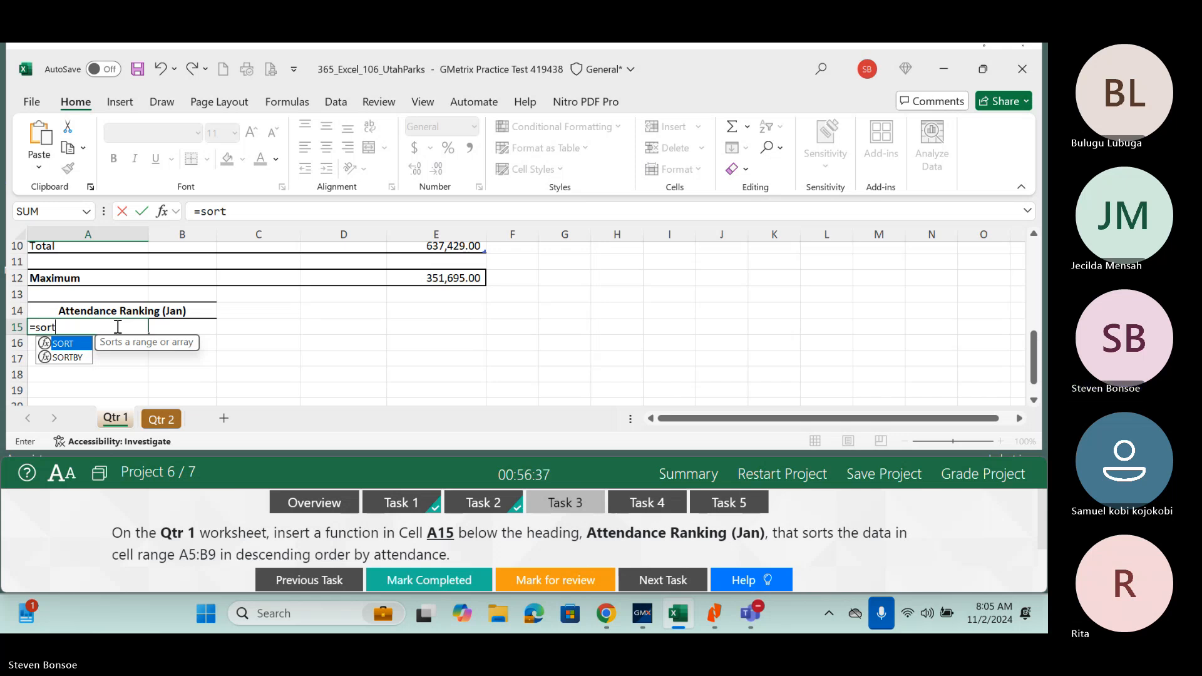
pyautogui.press('Tab')
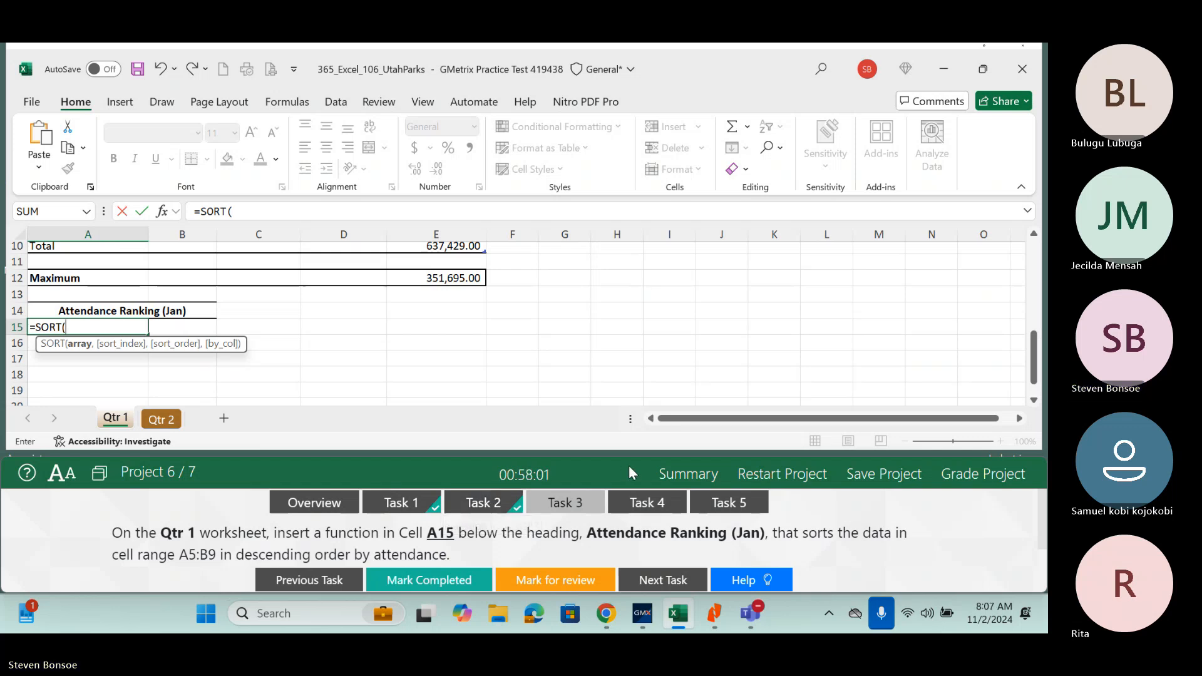
pyautogui.moveTo(1033, 373); pyautogui.dragTo(1032, 322)
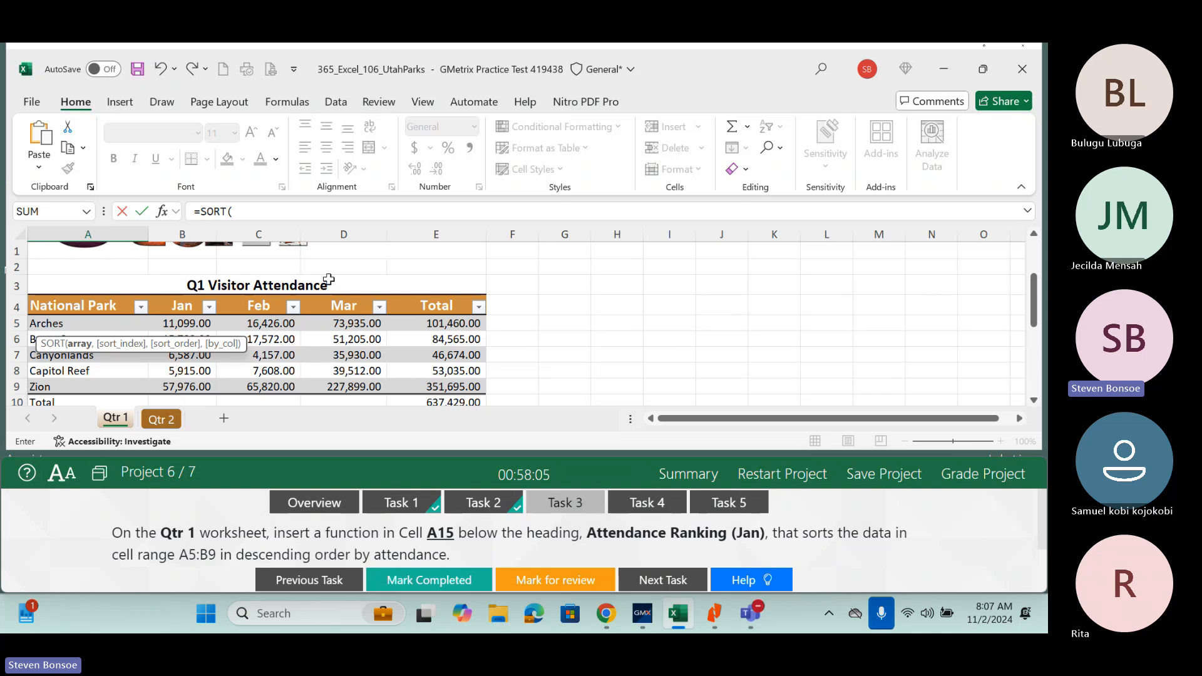
pyautogui.moveTo(62, 323); pyautogui.dragTo(438, 386)
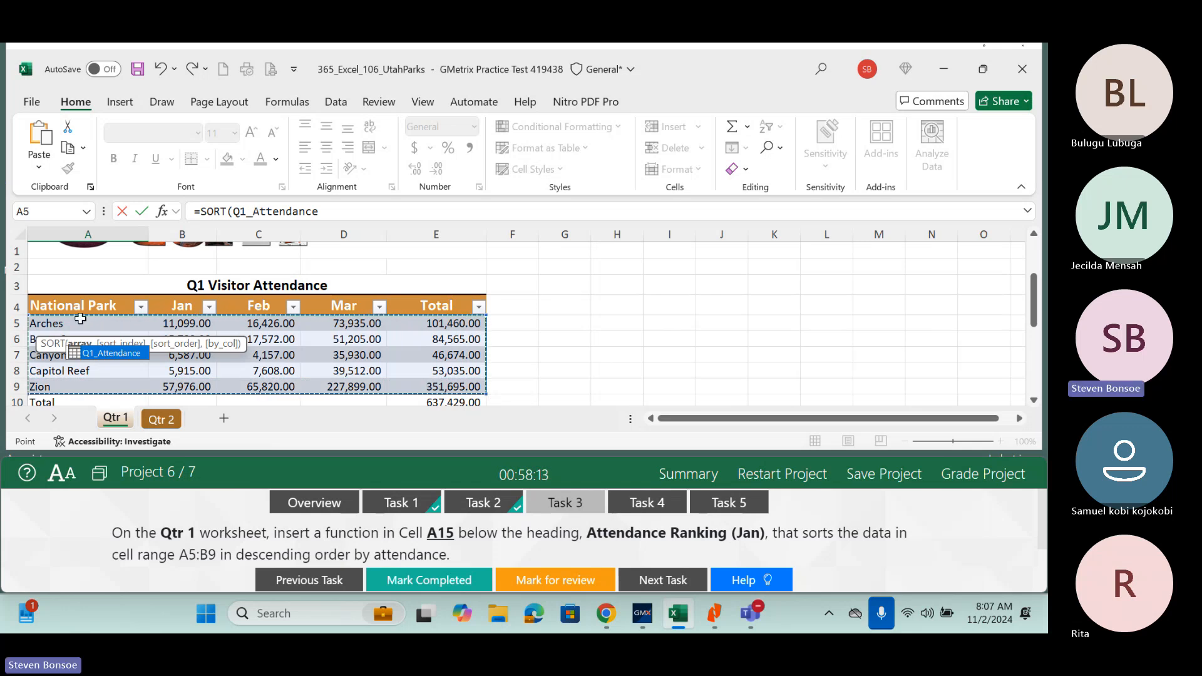
pyautogui.click(60, 325)
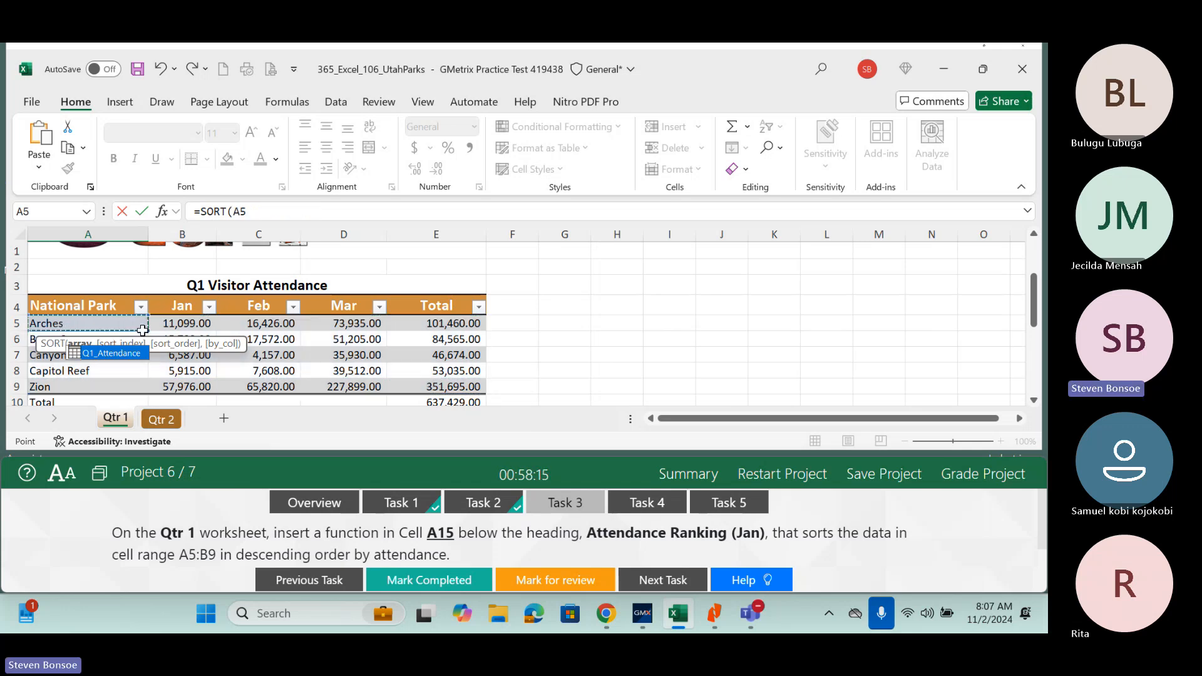
pyautogui.moveTo(60, 325); pyautogui.dragTo(185, 381)
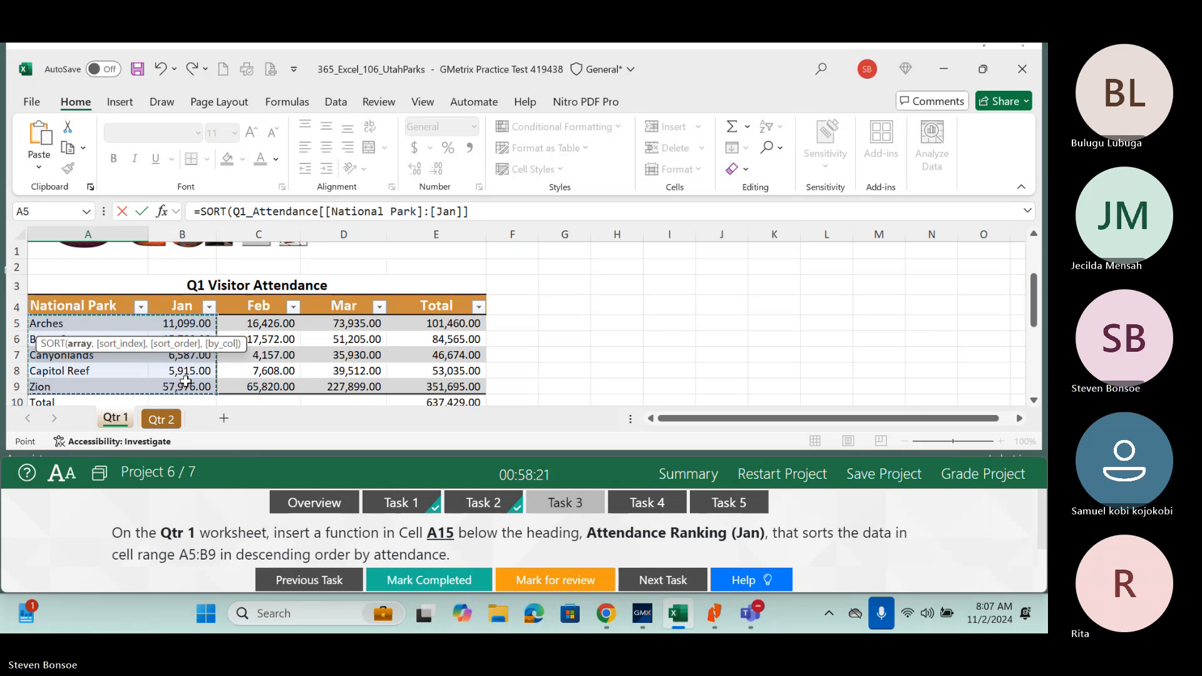
pyautogui.write(')')
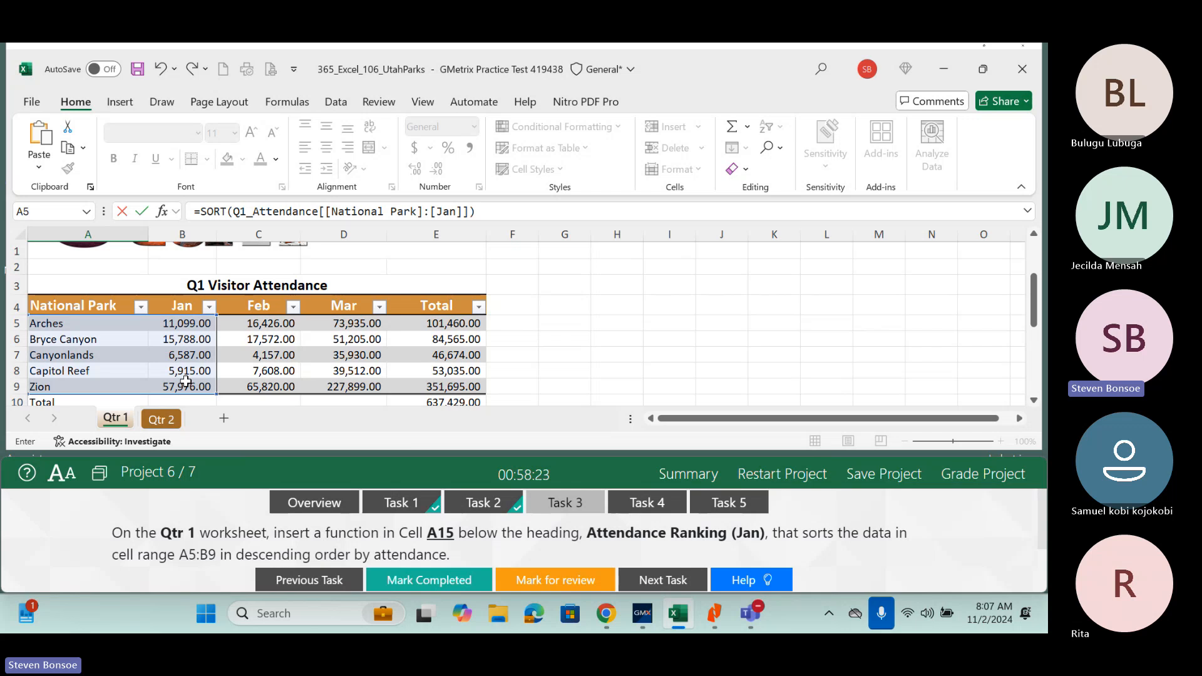
pyautogui.press('Return')
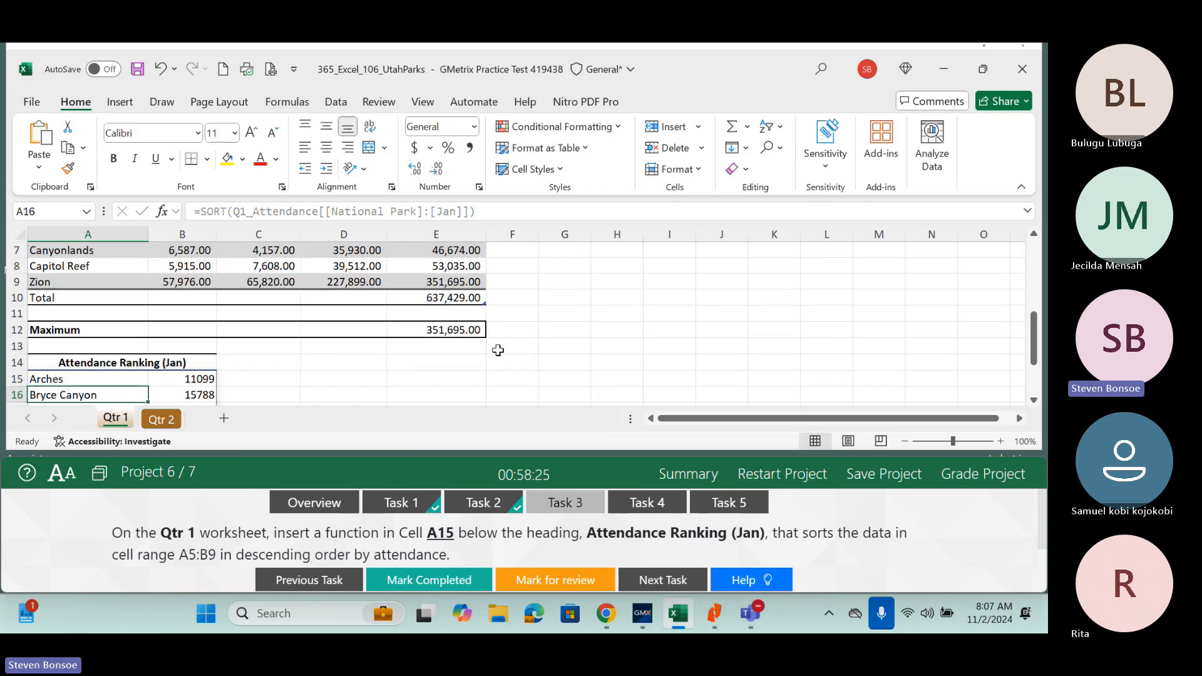
# Extend the SORT formula in cell A15 with an empty sort index and a sort order of -1 (Descending).
pyautogui.moveTo(1033, 332); pyautogui.dragTo(1035, 379)
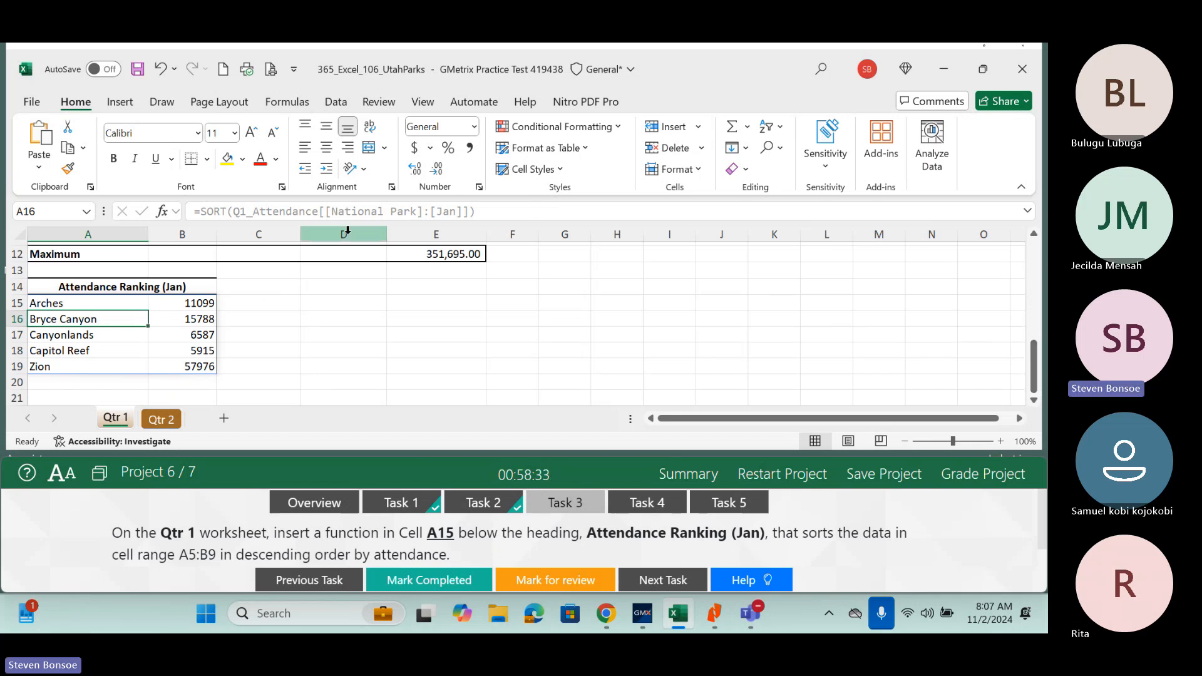
pyautogui.click(115, 301)
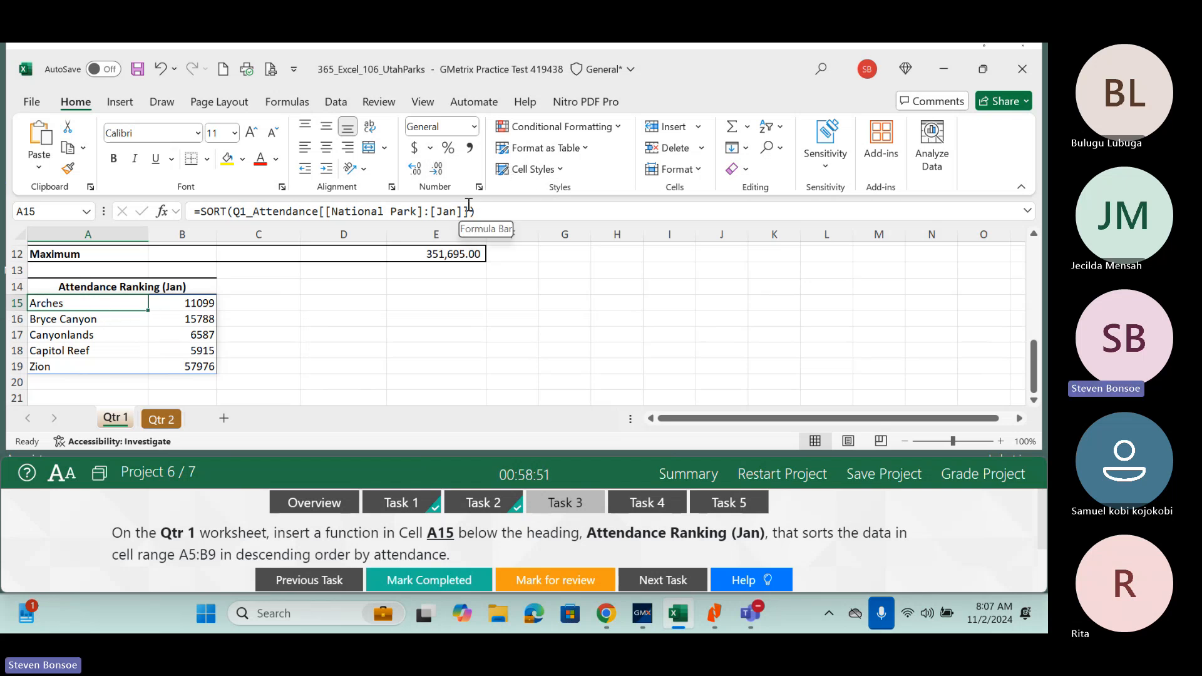
pyautogui.click(468, 210)
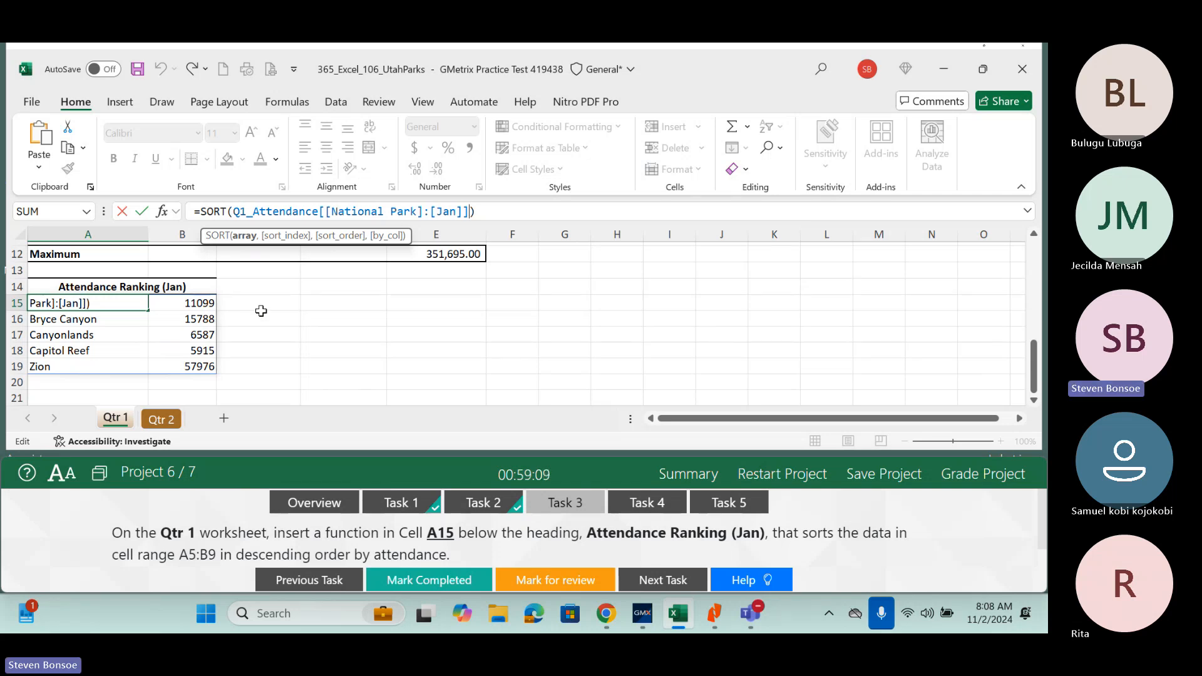
pyautogui.hotkey('ctrl', 'Return')
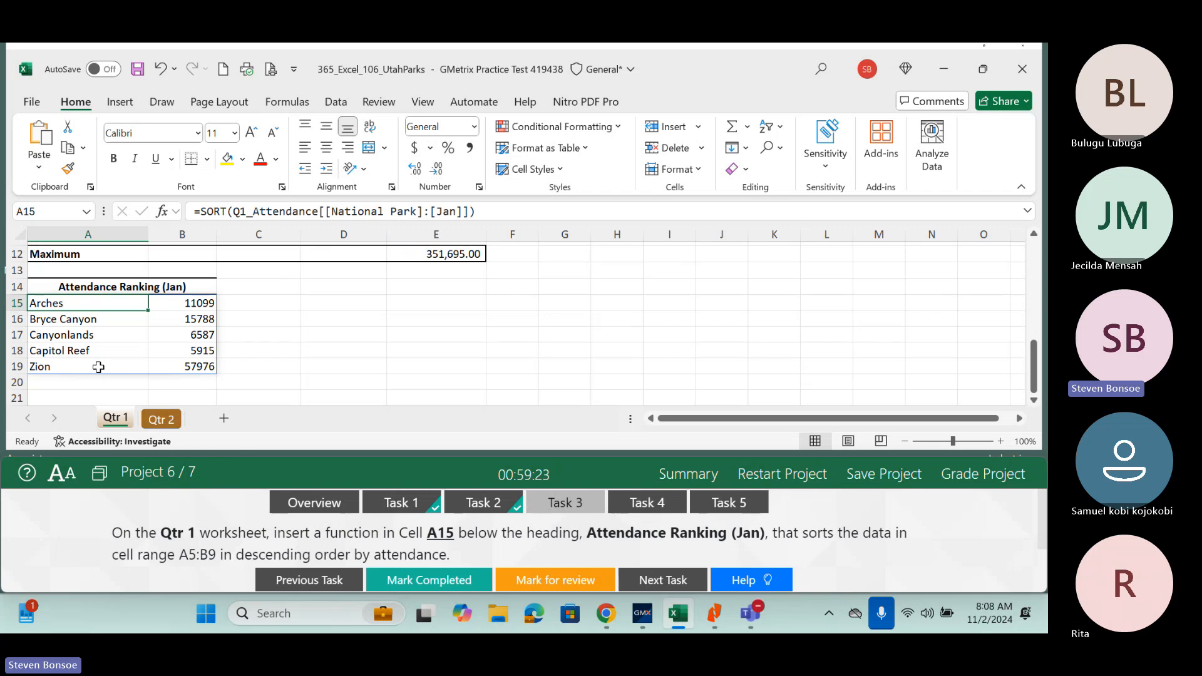
pyautogui.moveTo(63, 302); pyautogui.dragTo(68, 361)
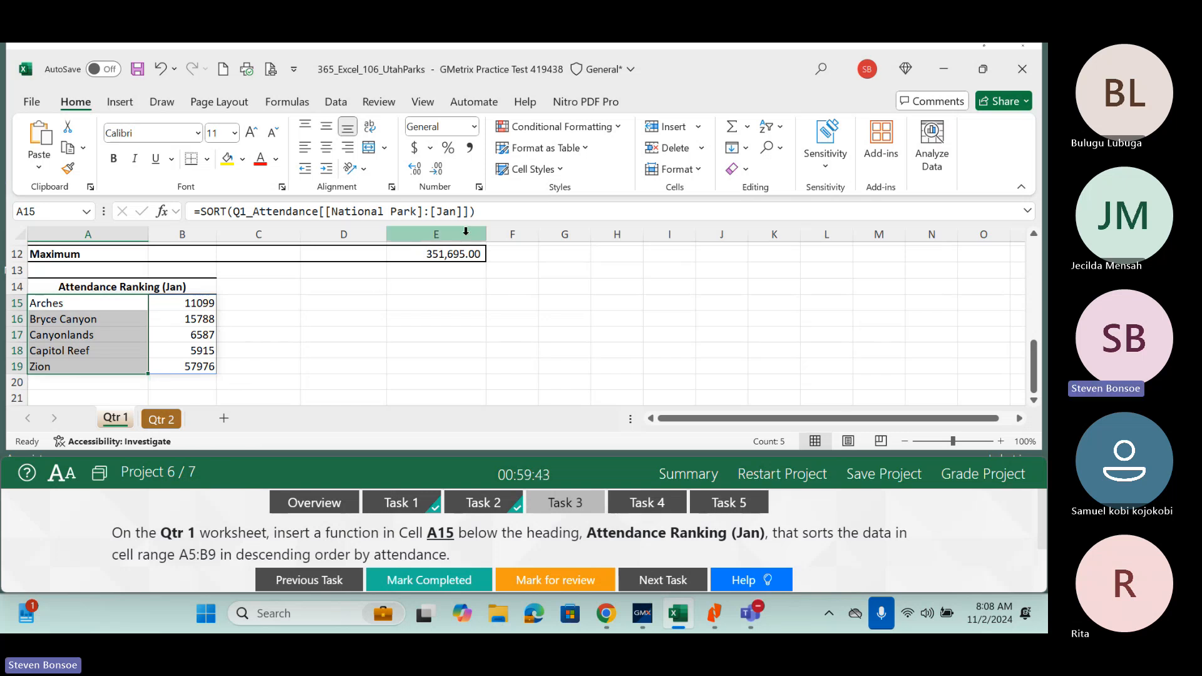
pyautogui.click(471, 213)
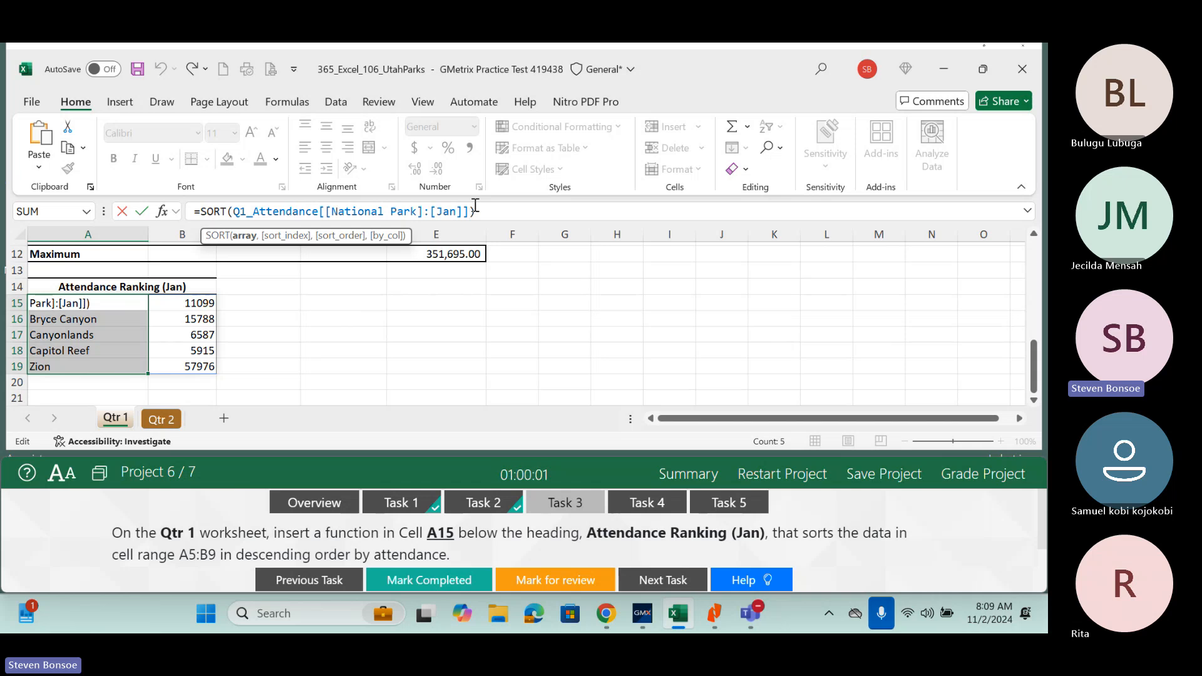
pyautogui.write(',')
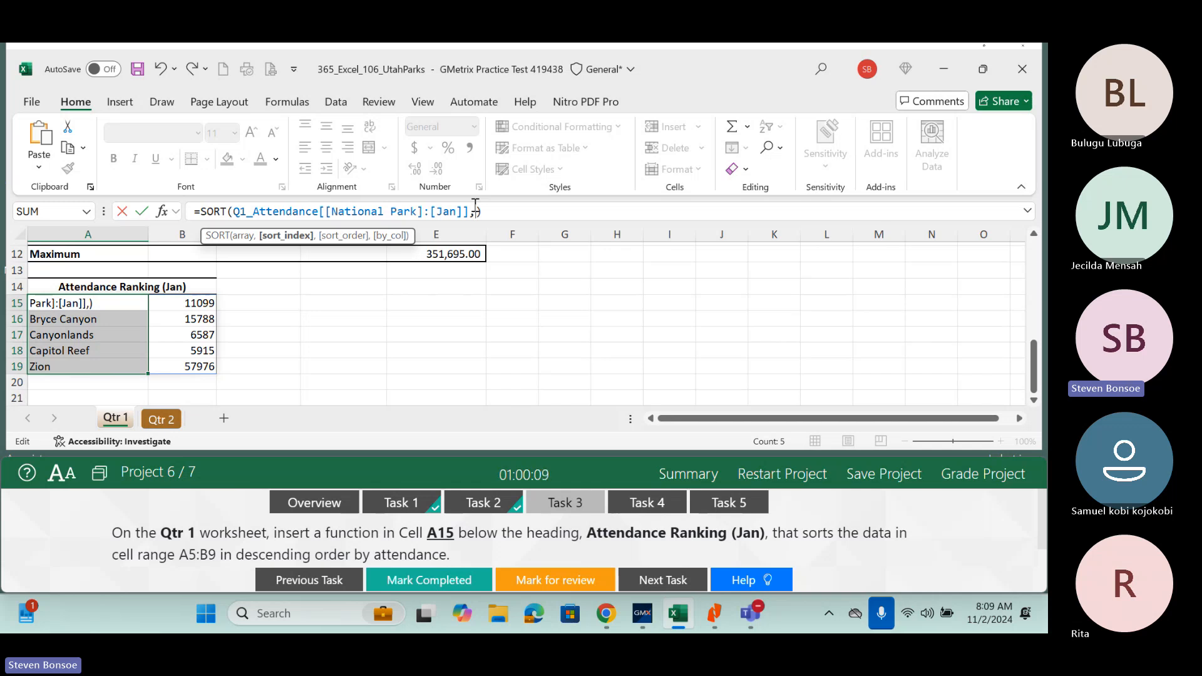
pyautogui.write(',')
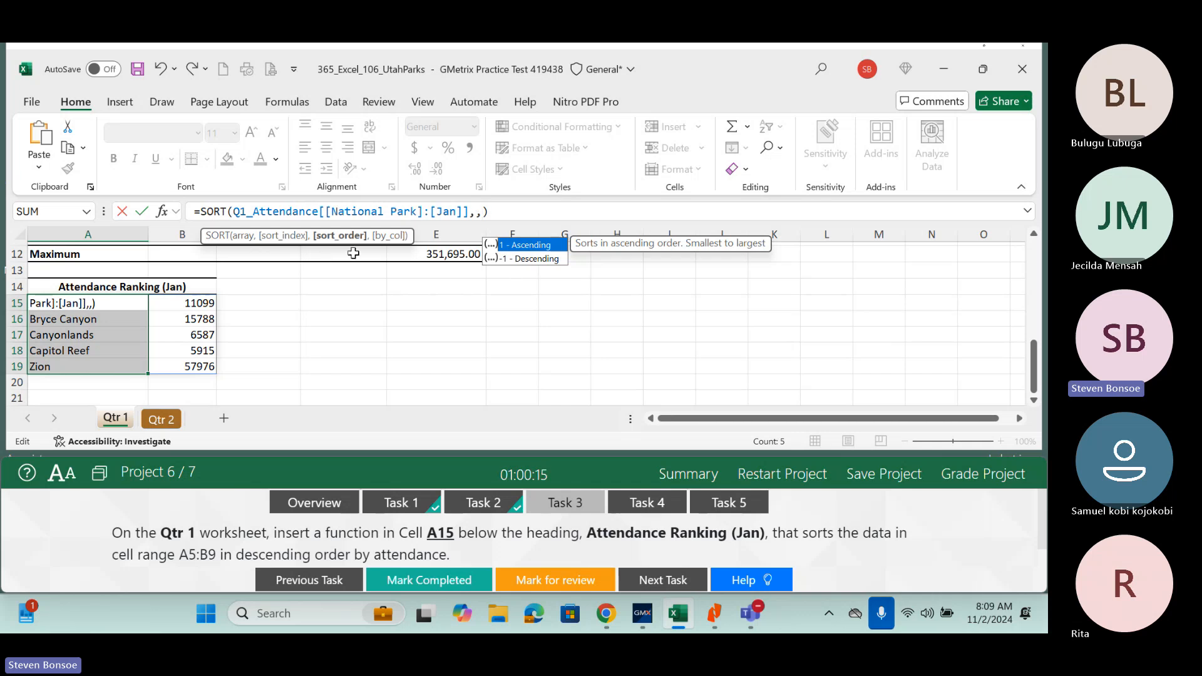
pyautogui.click(525, 261)
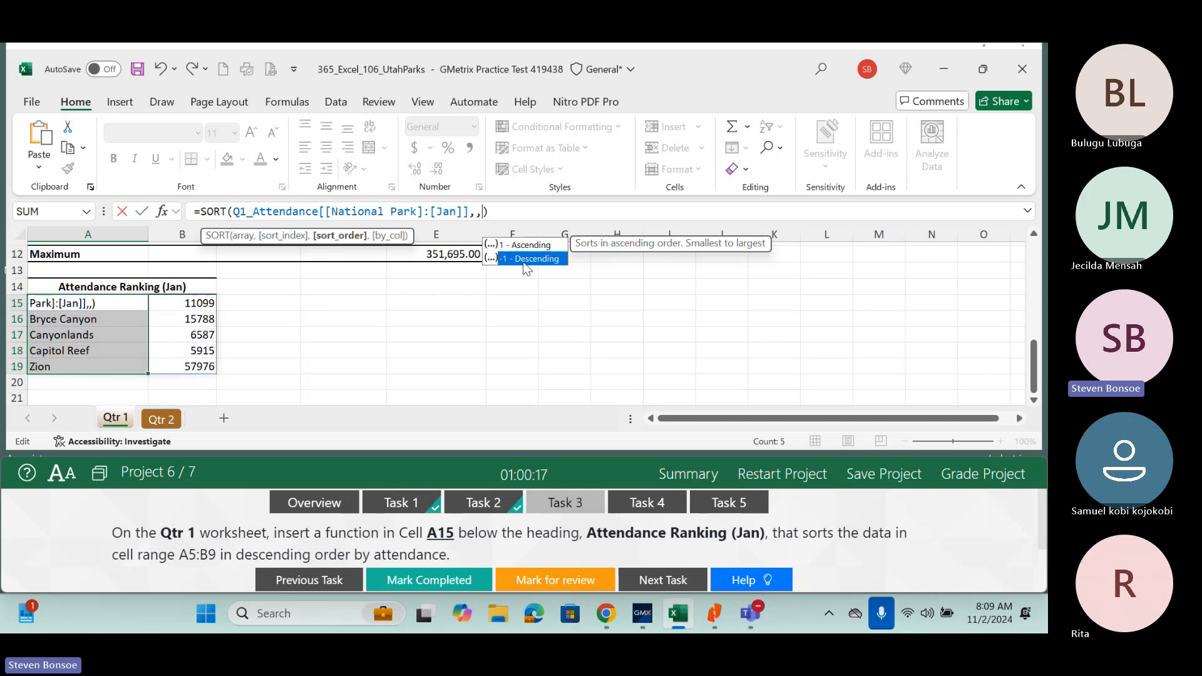
pyautogui.doubleClick(524, 262)
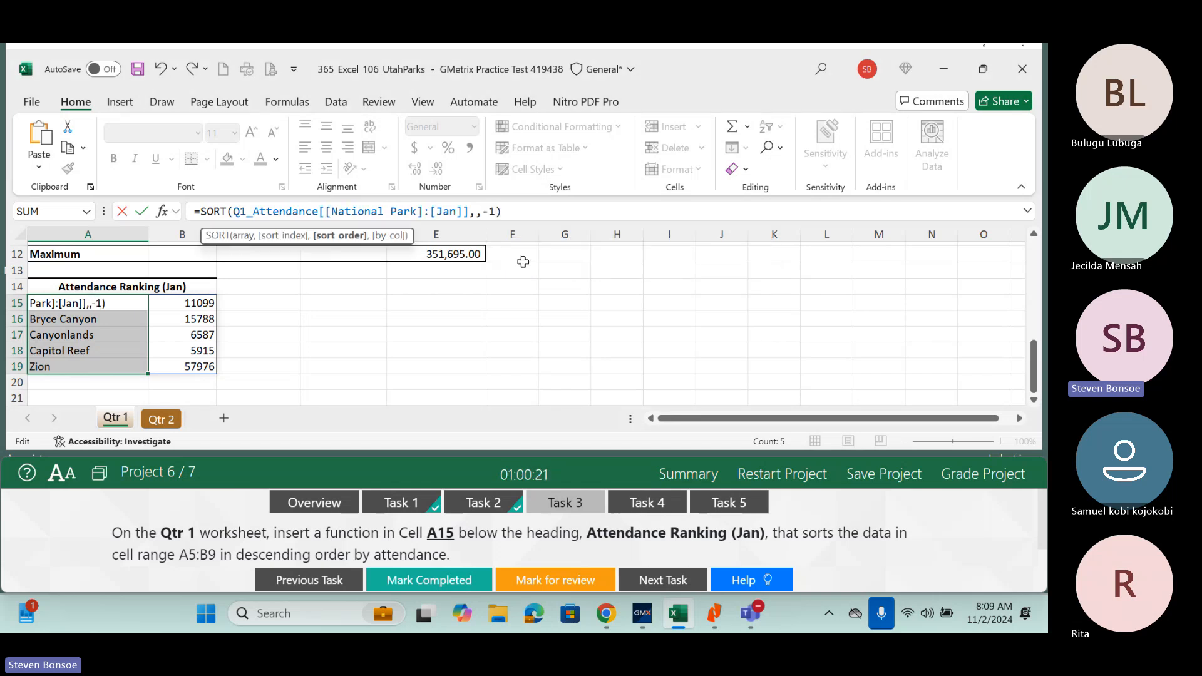
pyautogui.press('Return')
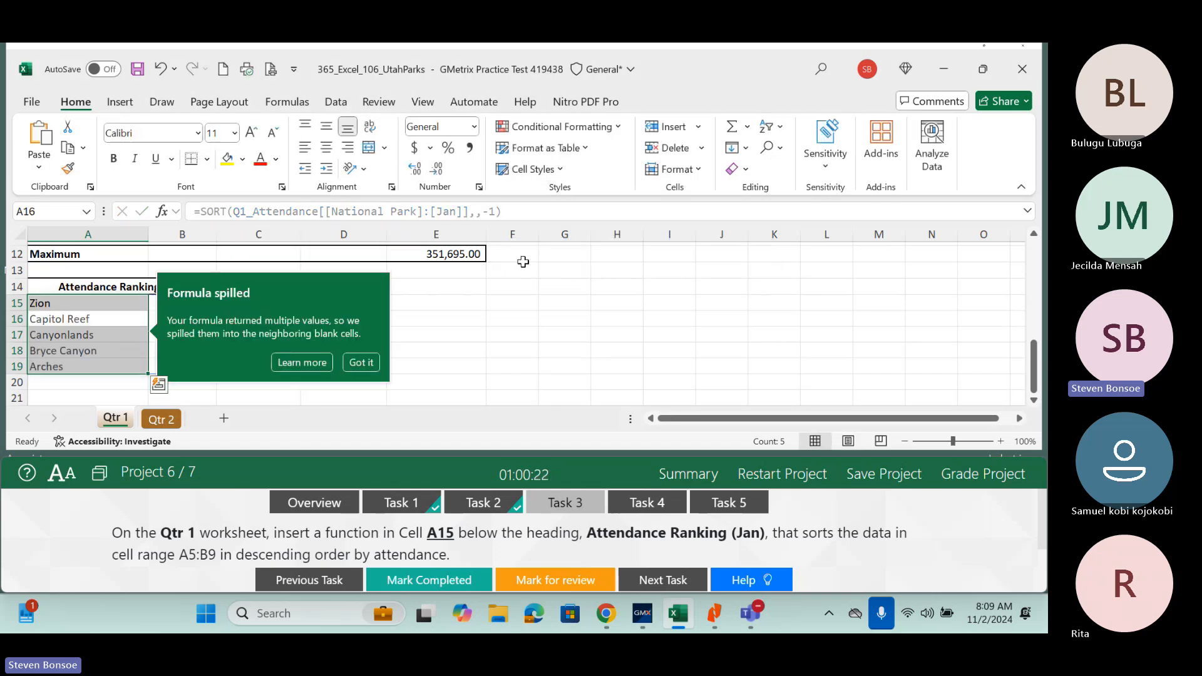
# Dismiss the formula spill tip, mark Task 3 completed and open Task 4.
pyautogui.click(362, 362)
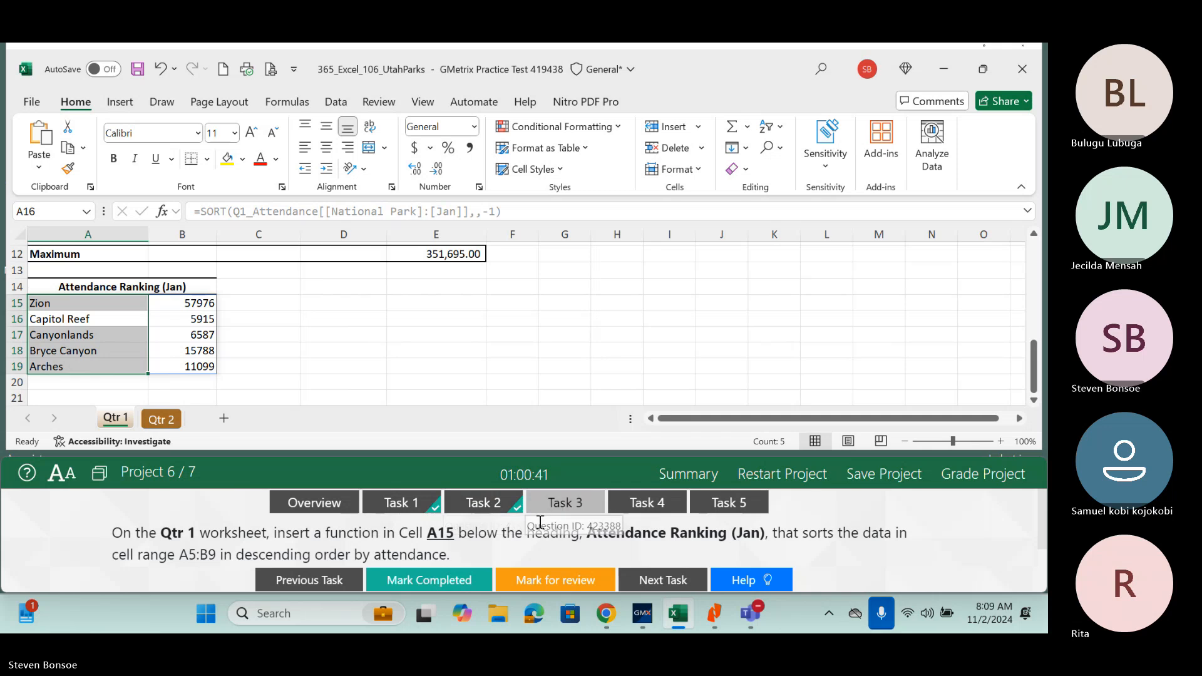
pyautogui.click(428, 581)
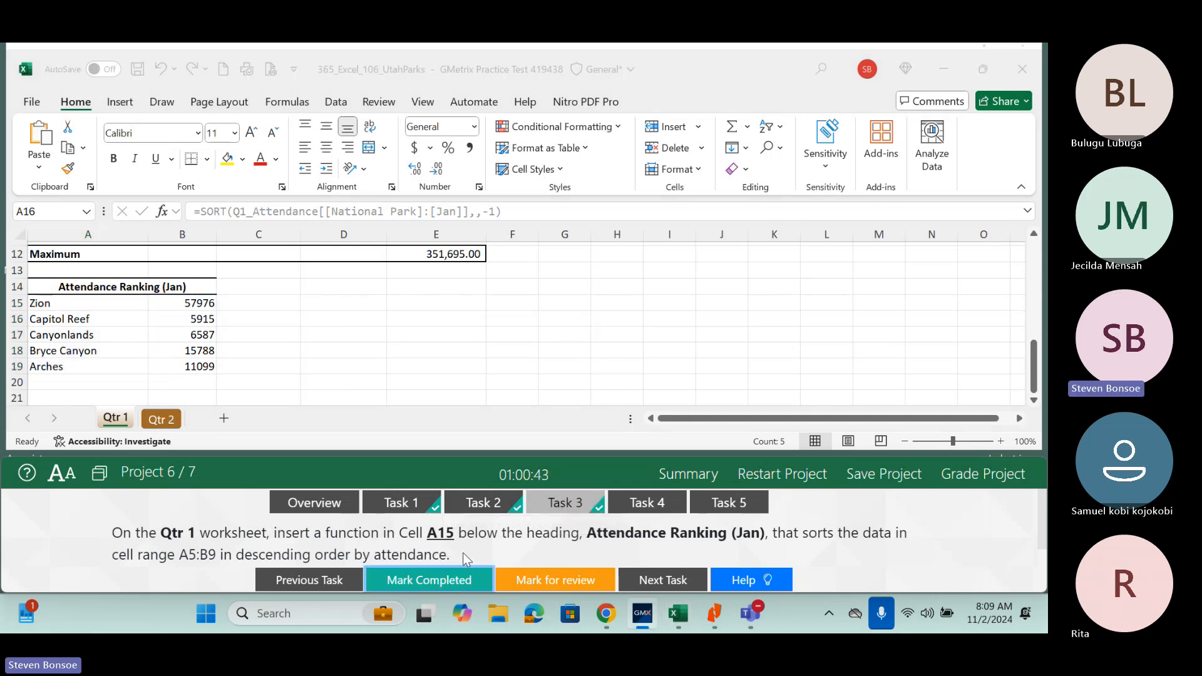
pyautogui.click(672, 503)
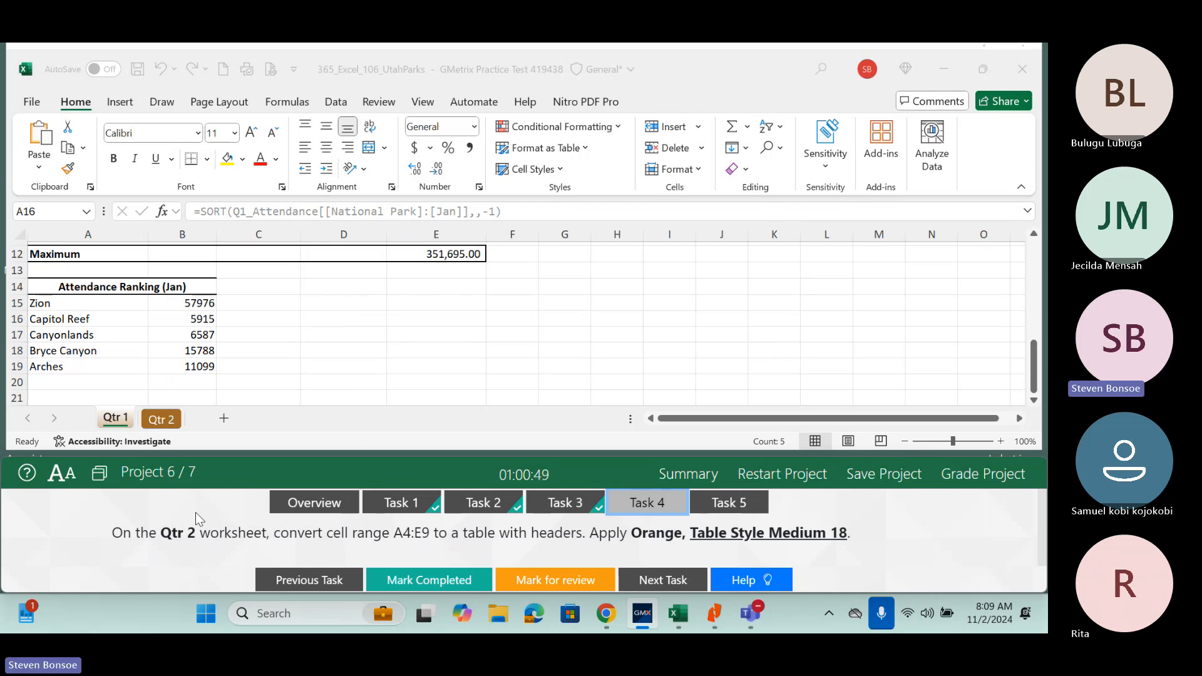
# Select cell range A4:E9 on the Qtr 2 worksheet.
pyautogui.click(161, 420)
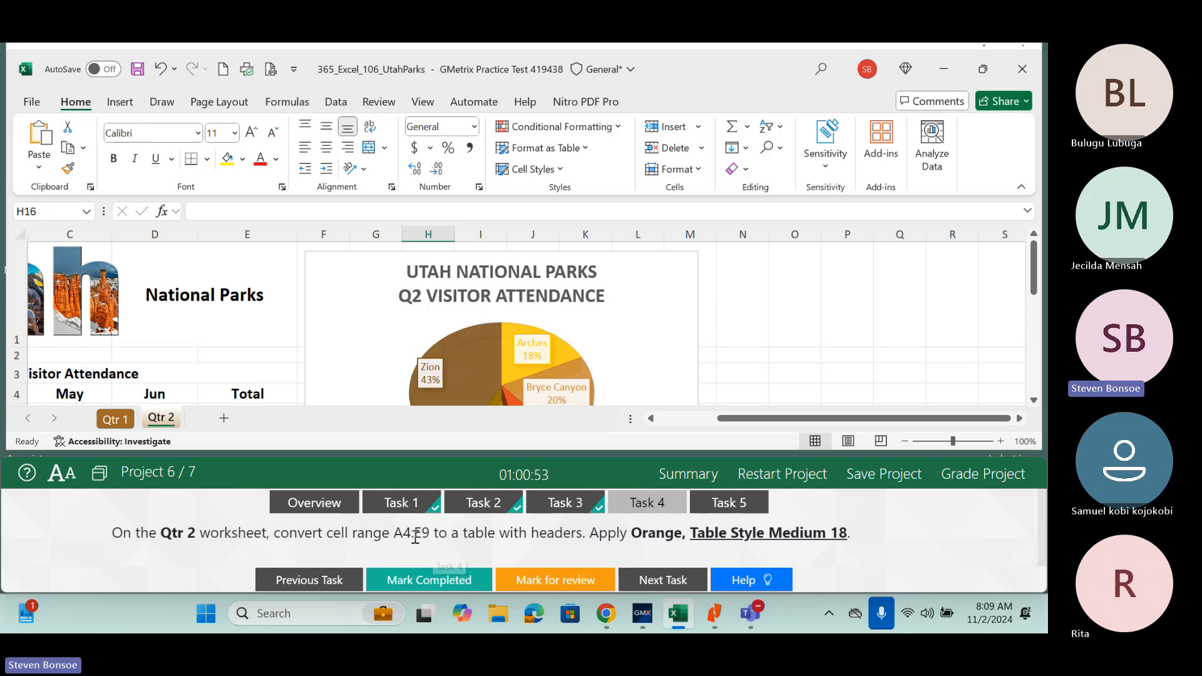
pyautogui.click(53, 214)
pyautogui.write('a4:e9')
pyautogui.press('Return')
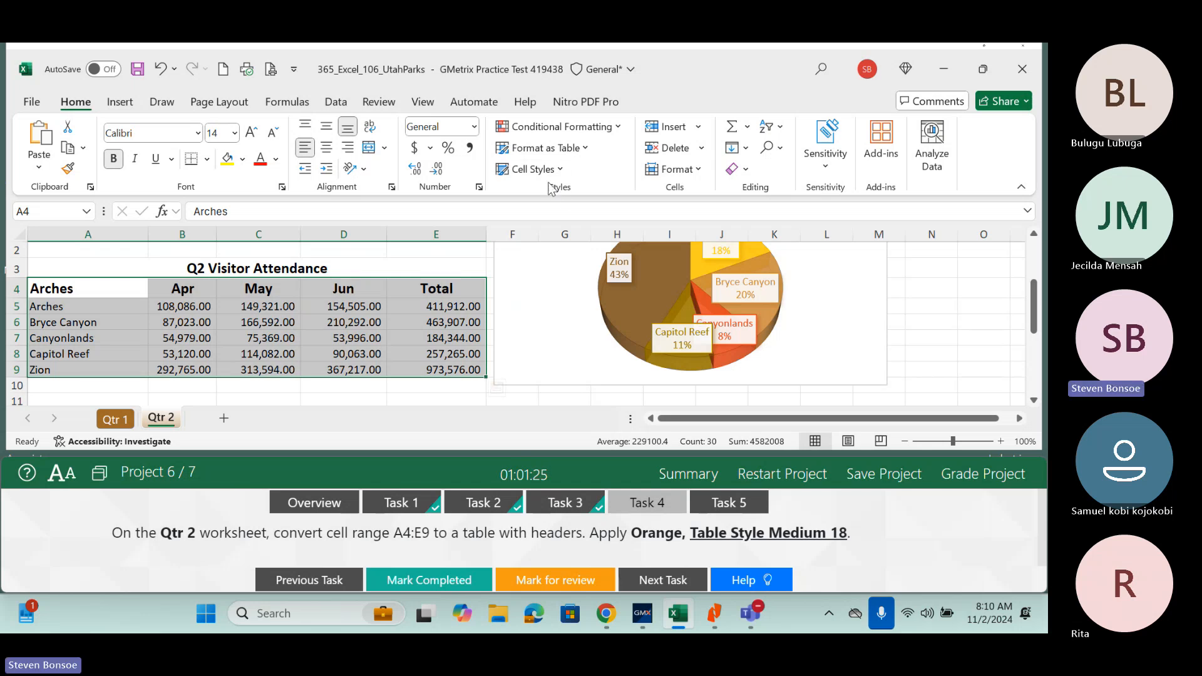
# Format the selected range A4:E9 as a table with headers in Orange, Table Style Medium 18, and mark Task 4 completed.
pyautogui.click(574, 149)
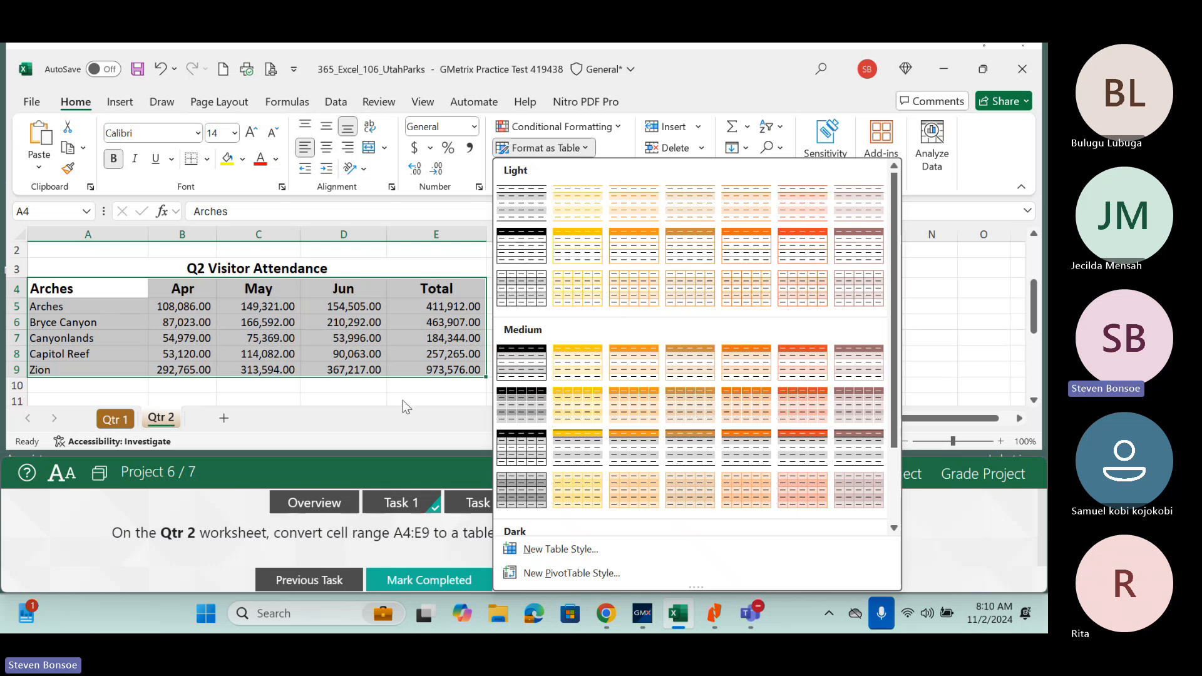
pyautogui.click(717, 80)
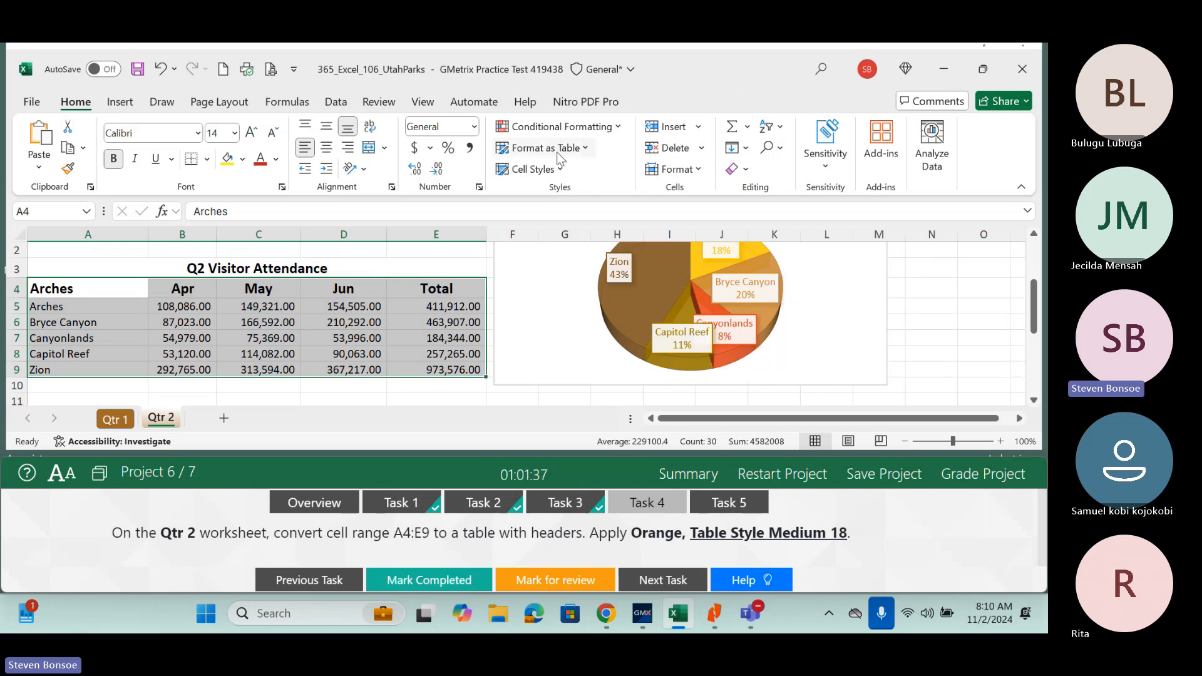
pyautogui.click(542, 169)
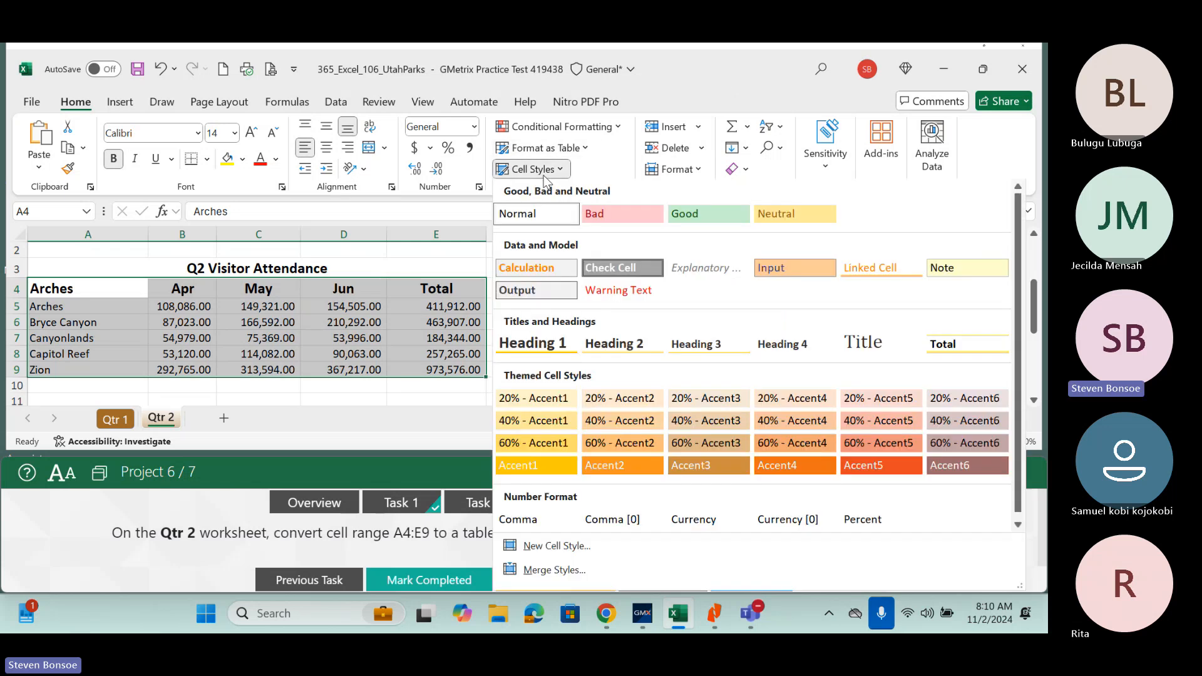
pyautogui.click(587, 147)
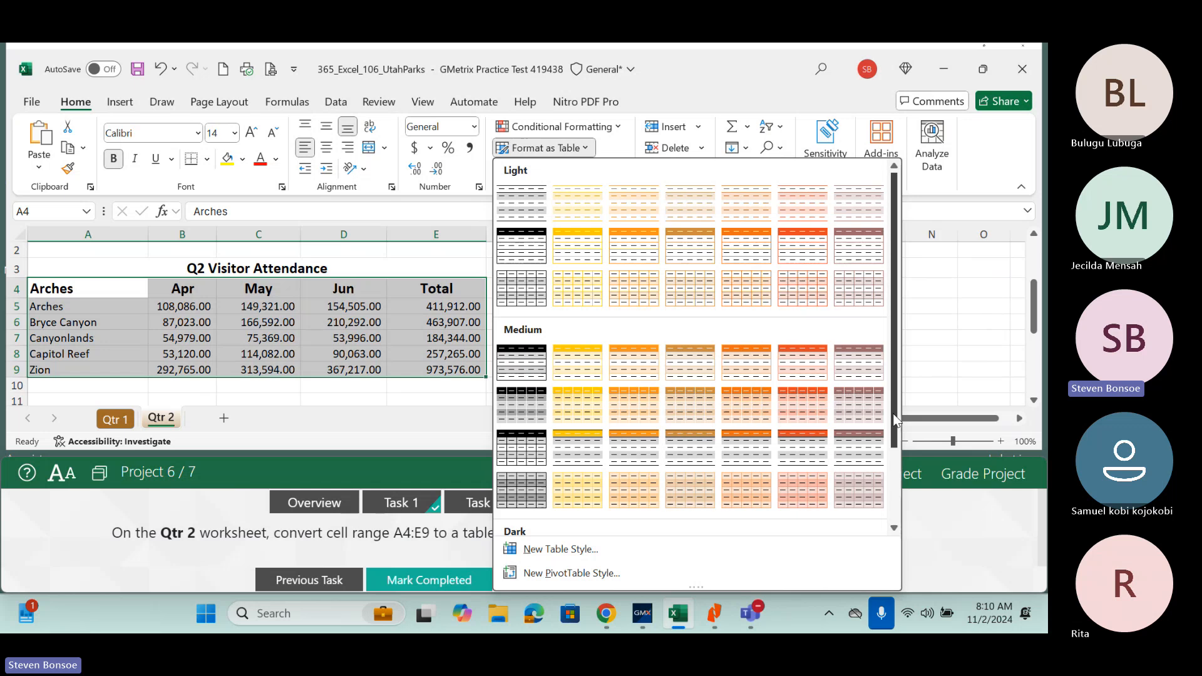
pyautogui.moveTo(894, 412); pyautogui.dragTo(896, 465)
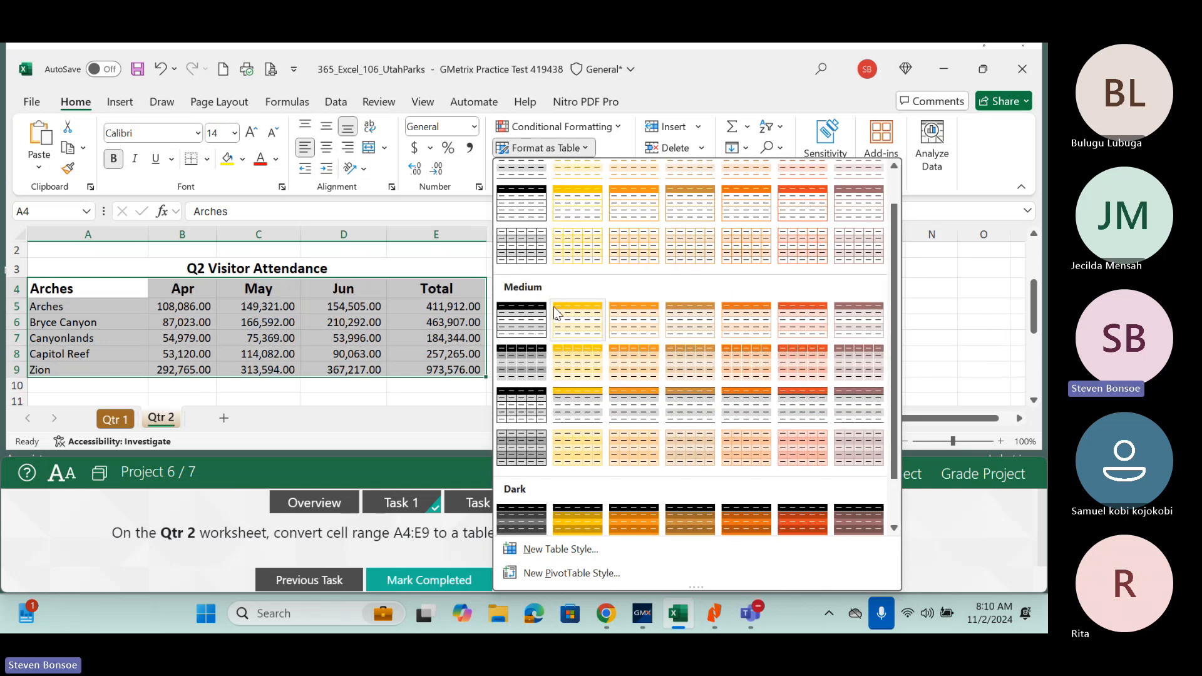
pyautogui.click(697, 416)
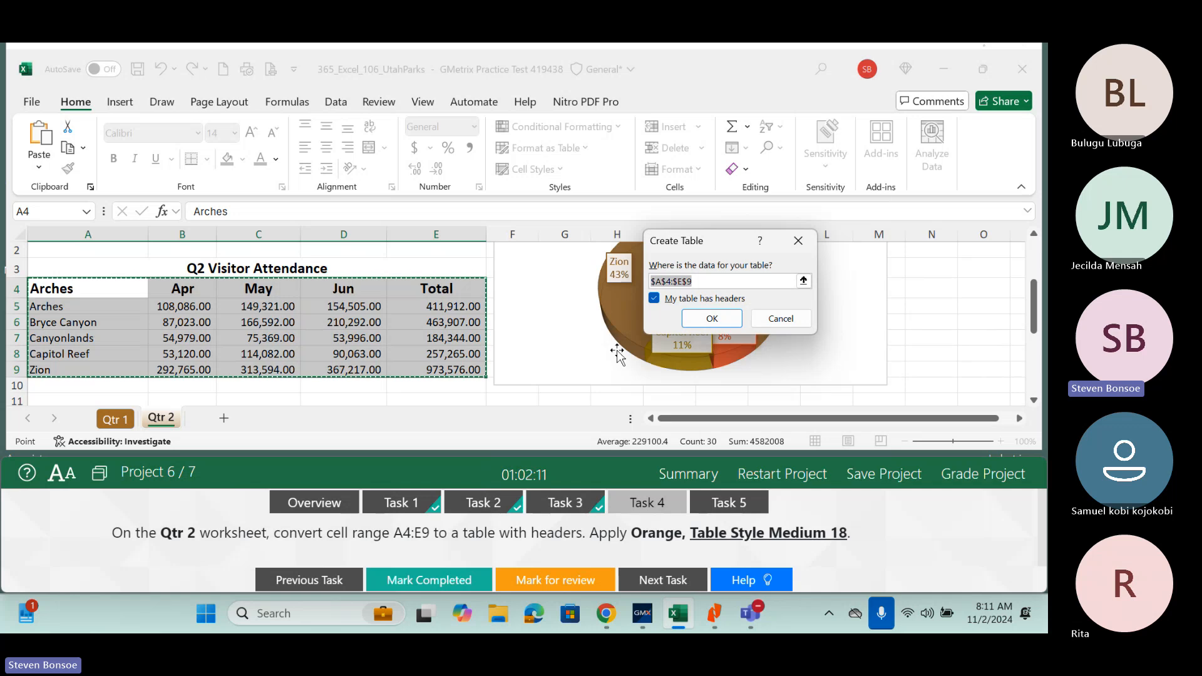
pyautogui.click(709, 324)
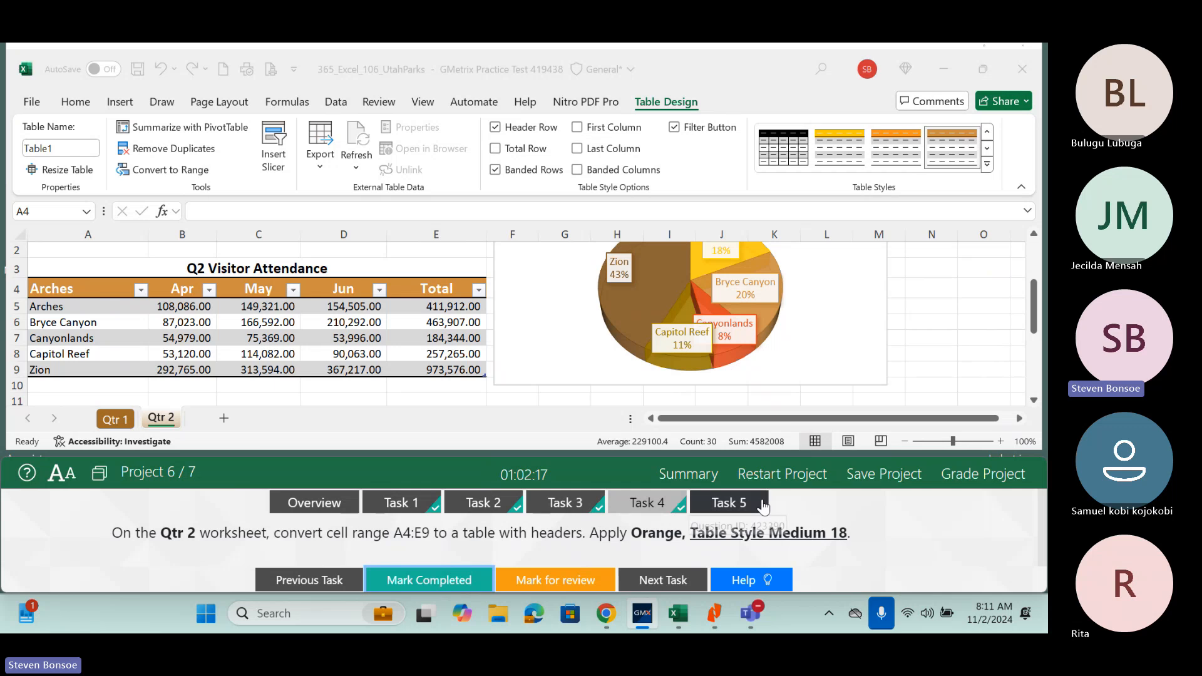
# For Task 5, apply Layout 2 to the pie chart on the Qtr 2 worksheet and mark the task completed.
pyautogui.click(724, 508)
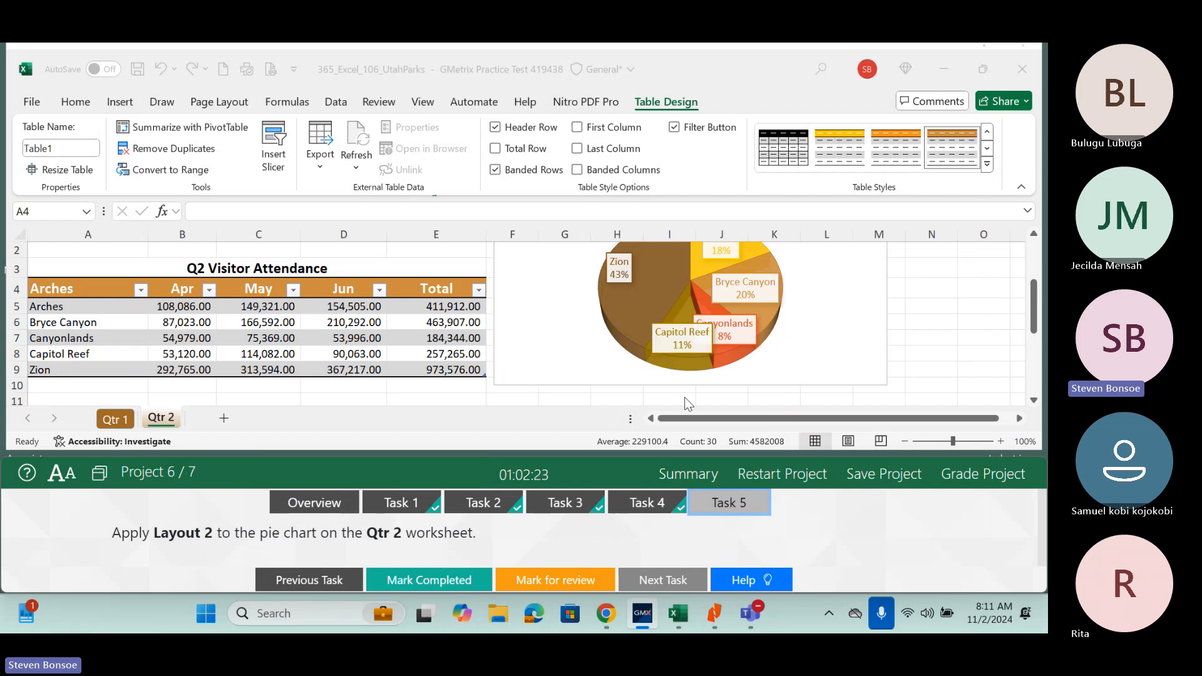
pyautogui.click(822, 348)
pyautogui.doubleClick(823, 348)
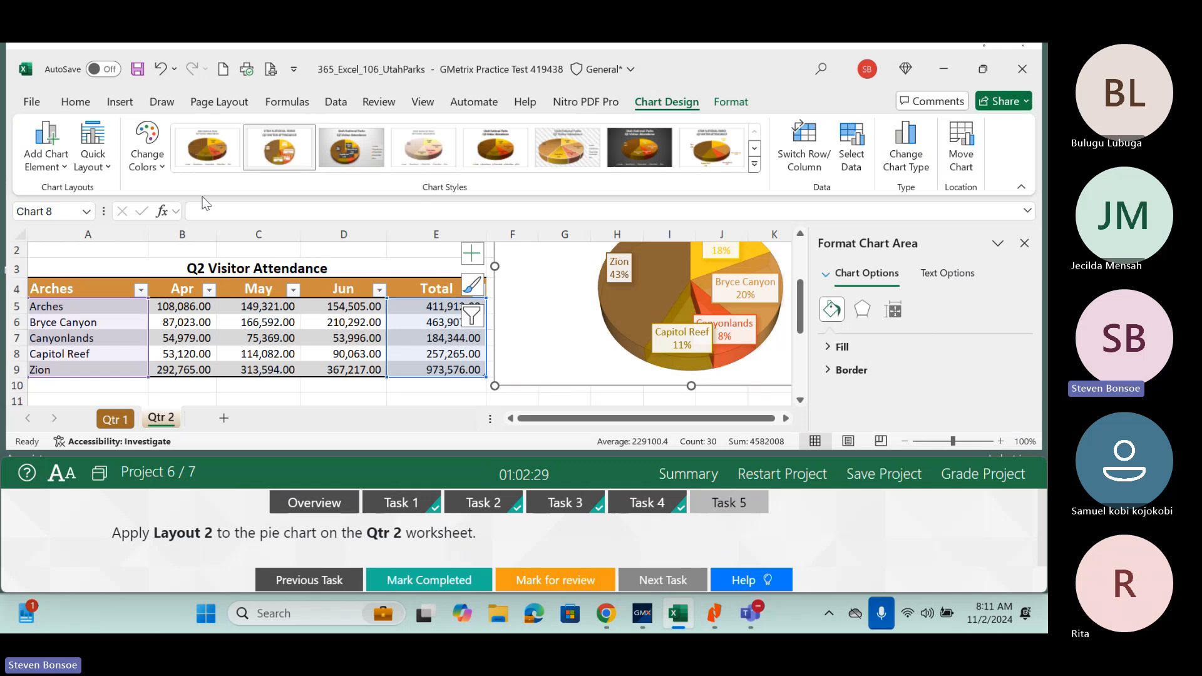
pyautogui.click(90, 170)
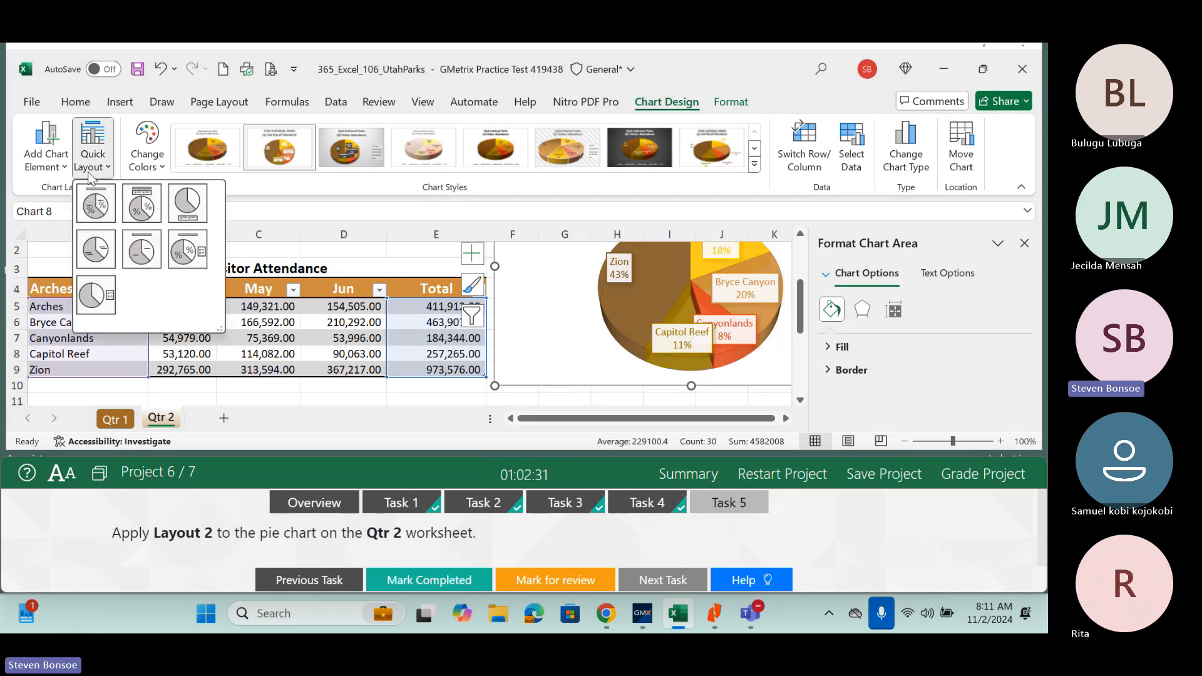
pyautogui.click(143, 210)
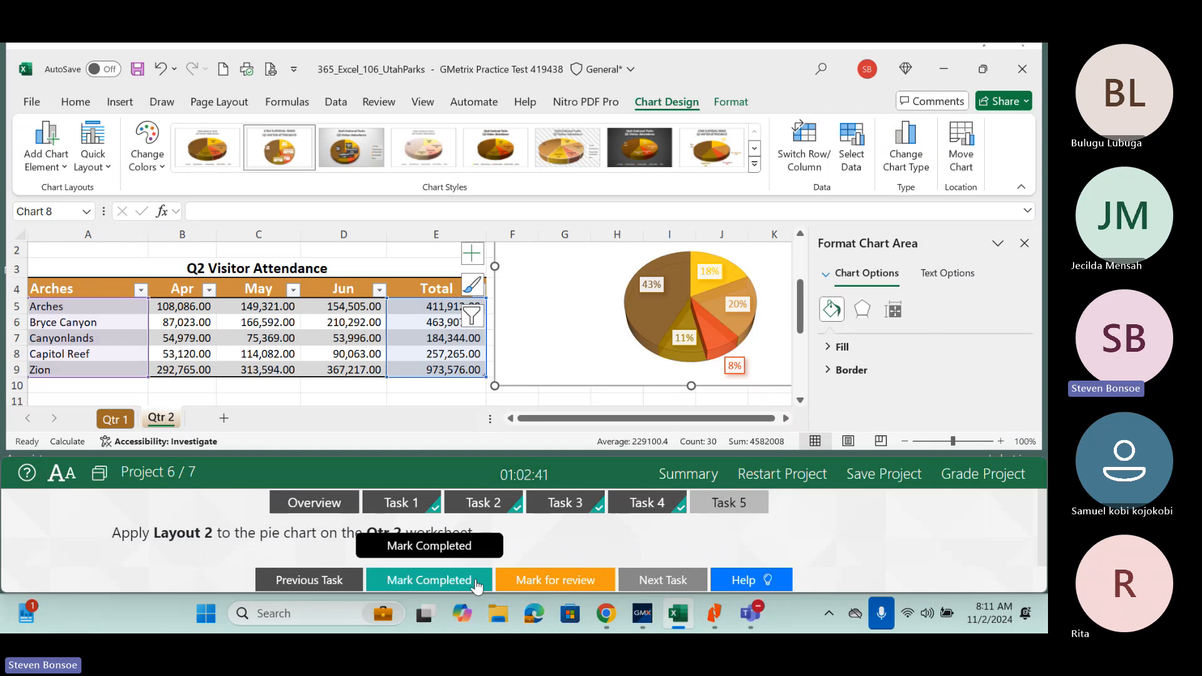
pyautogui.click(429, 580)
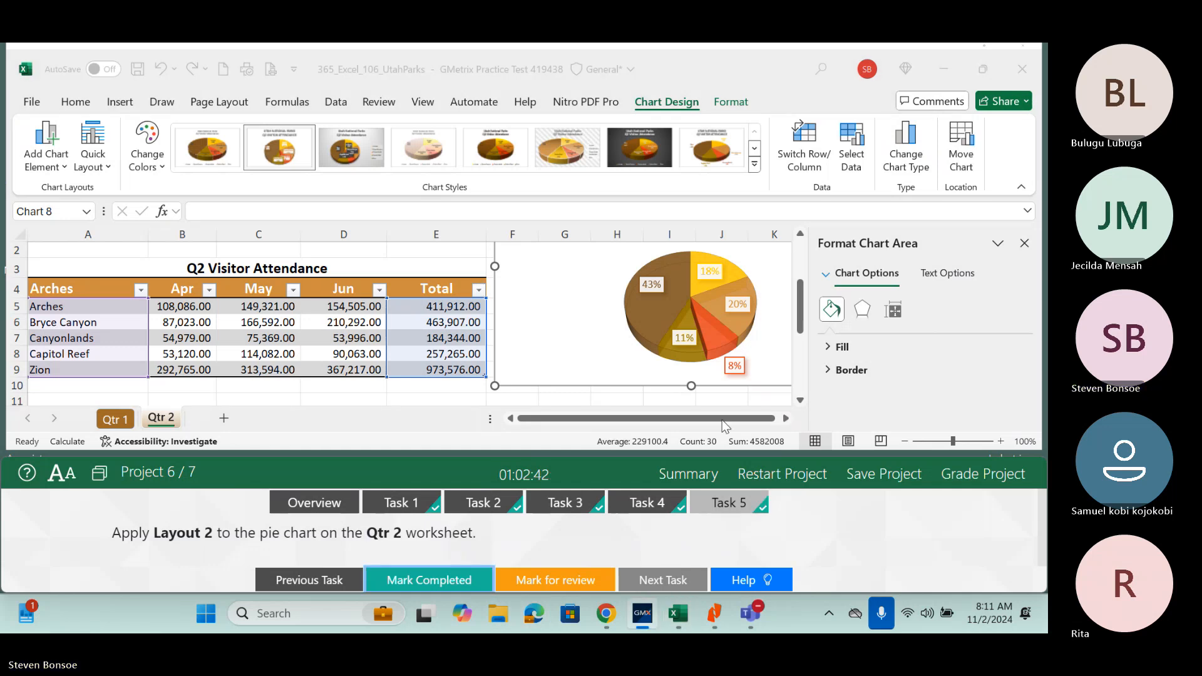
# Grade project 6, review the task feedback and continue to project 7.
pyautogui.click(968, 479)
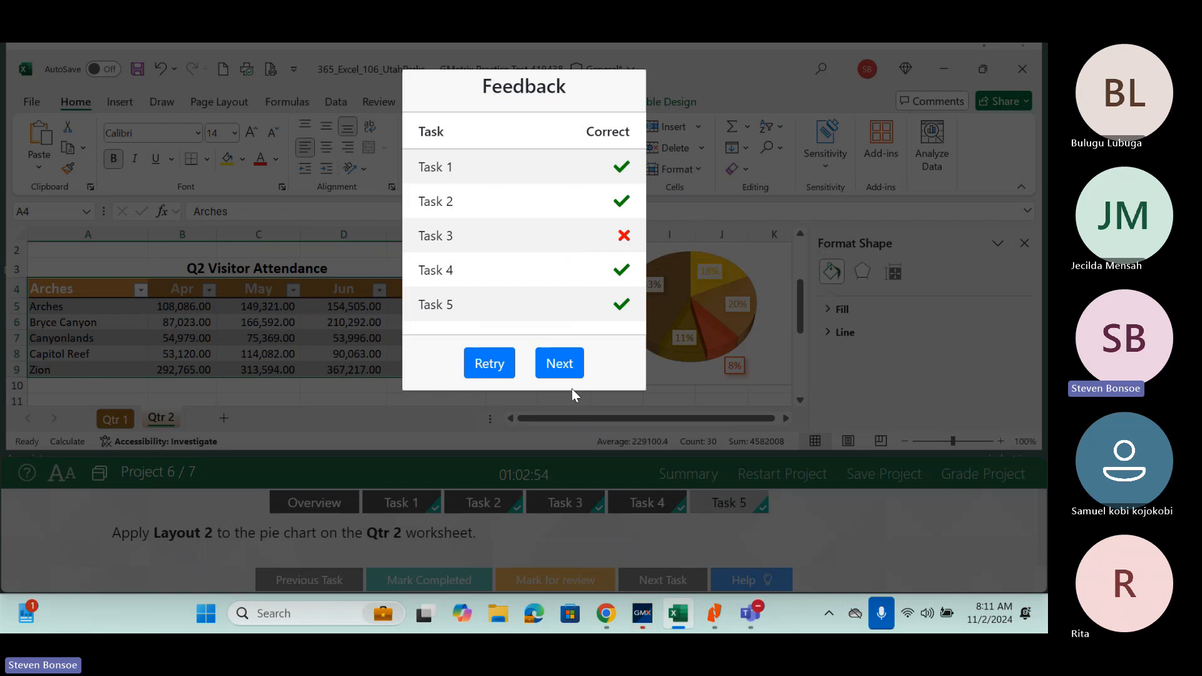
pyautogui.click(584, 236)
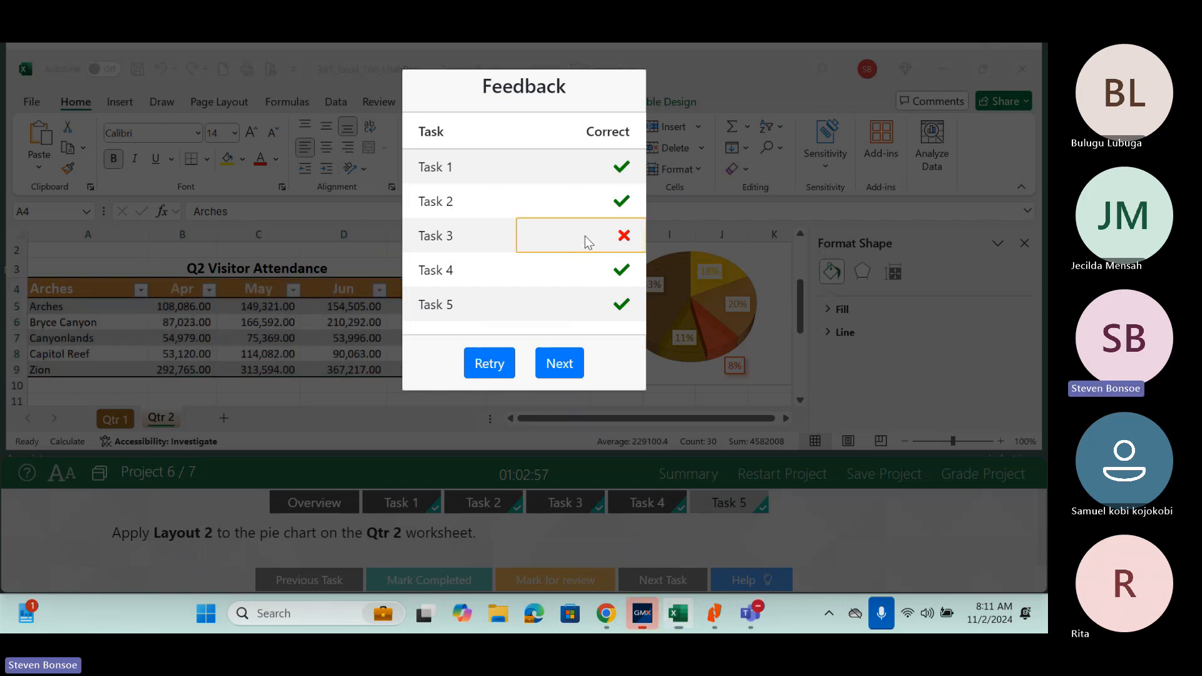
pyautogui.click(572, 365)
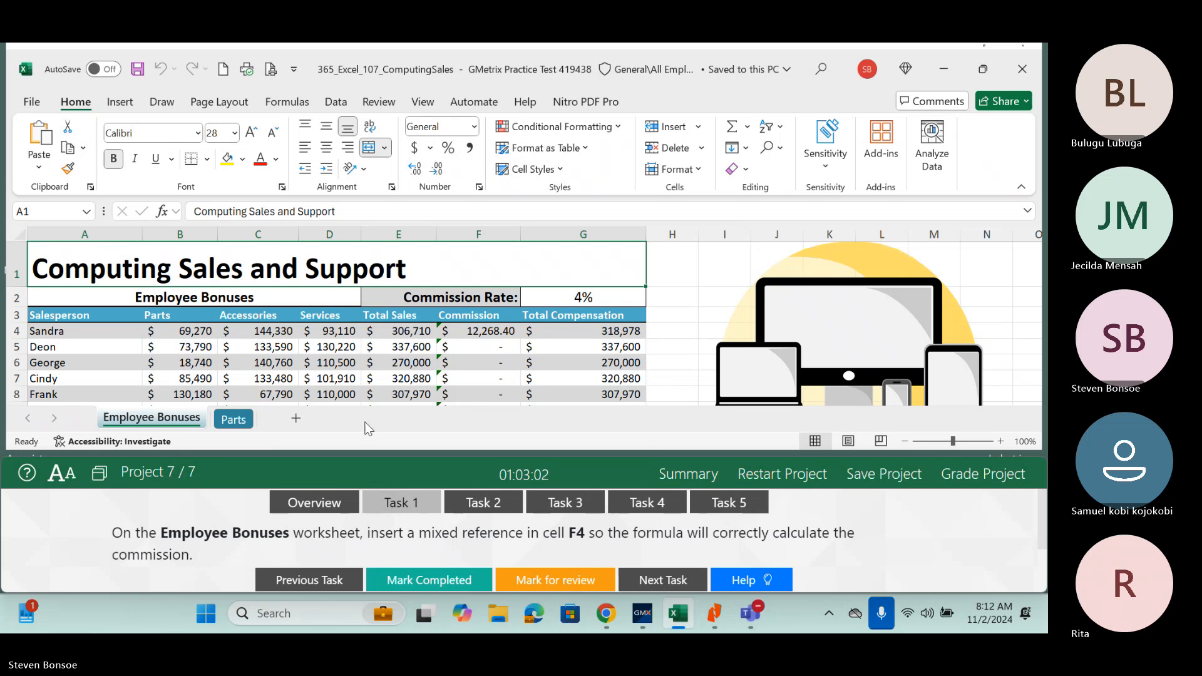
# Open the exam summary, collapse Beach Rentals, expand Utah Parks and choose its Task 3.
pyautogui.click(695, 477)
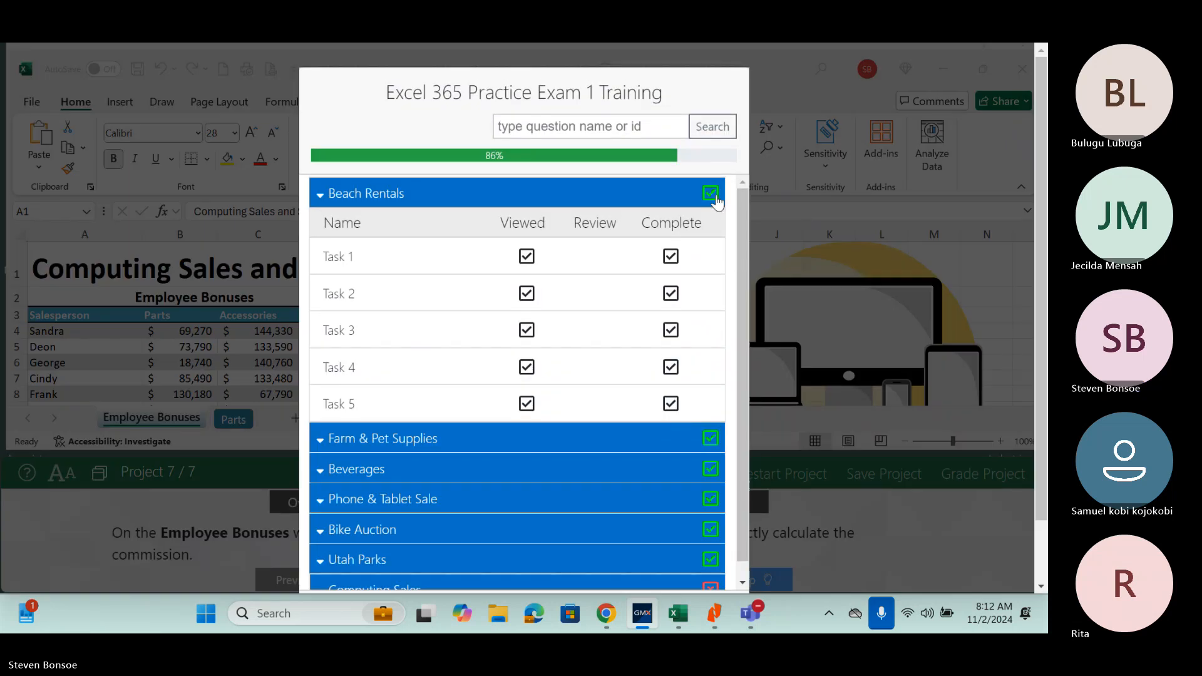
pyautogui.click(676, 194)
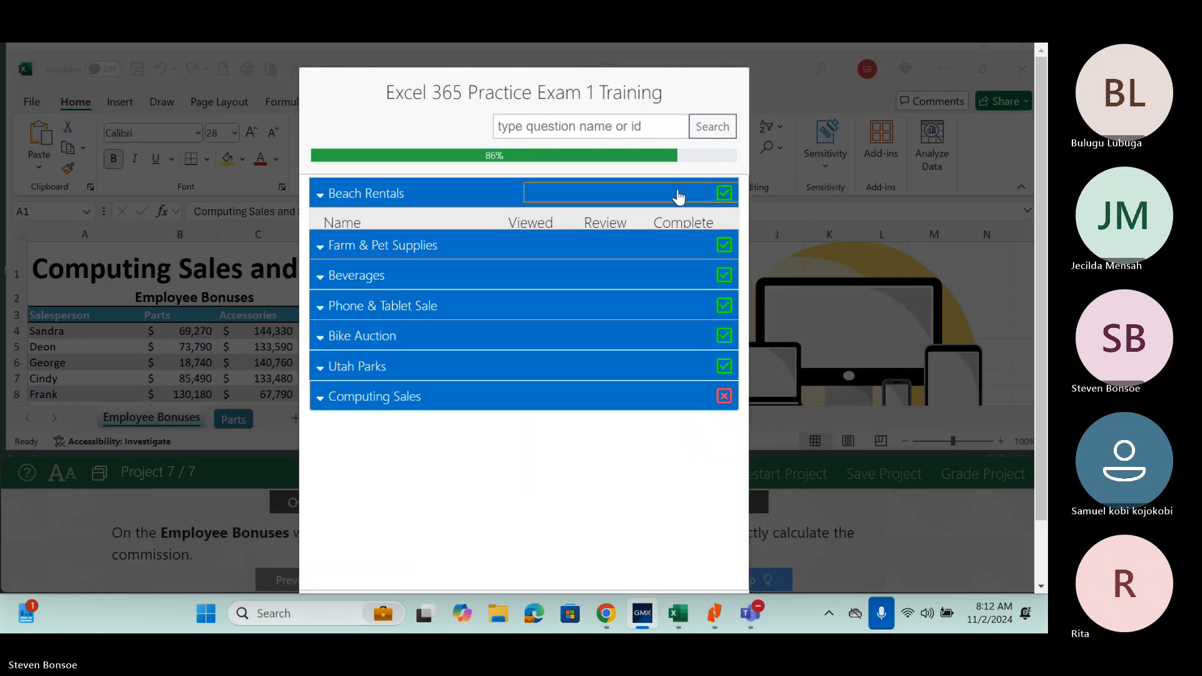
pyautogui.click(560, 355)
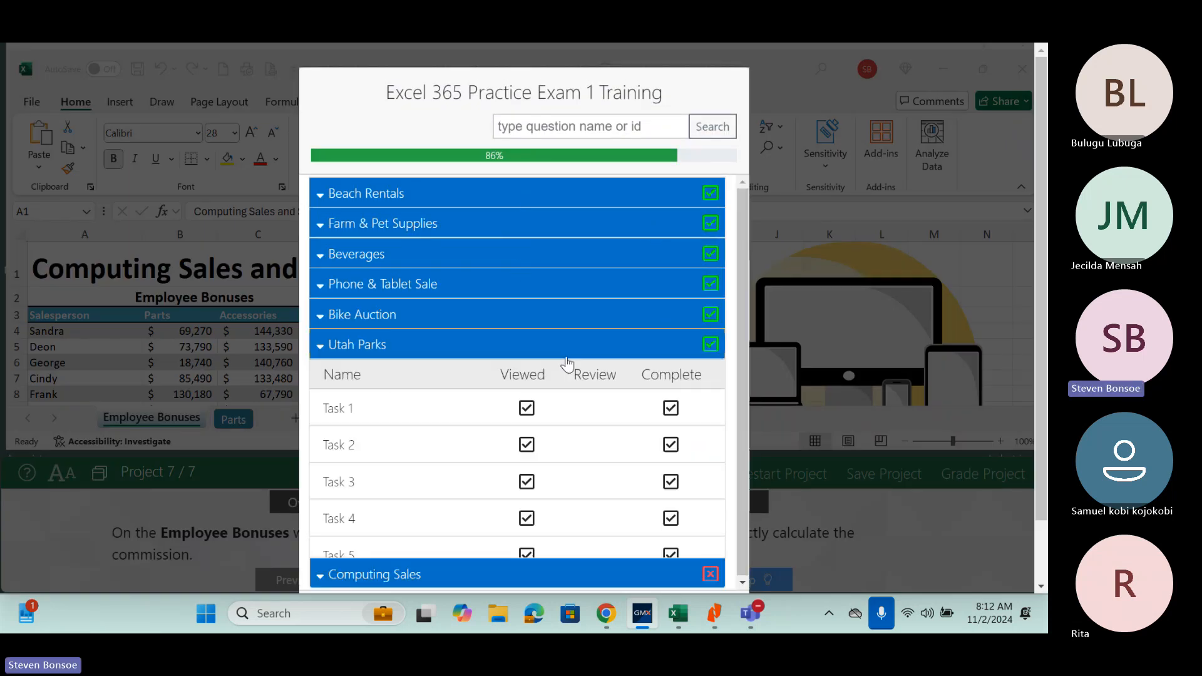
pyautogui.click(379, 487)
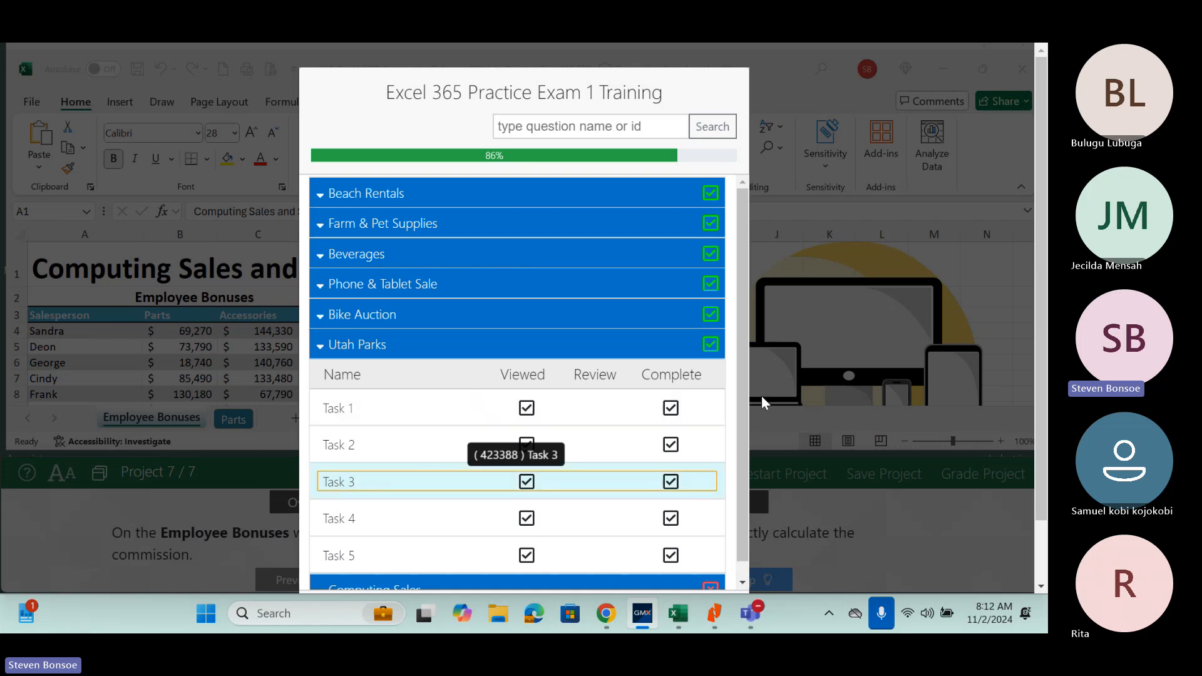
# Go to the chosen Task 3 of Utah Parks from the exam summary and confirm retrying the project.
pyautogui.scroll(-1, 745, 418)
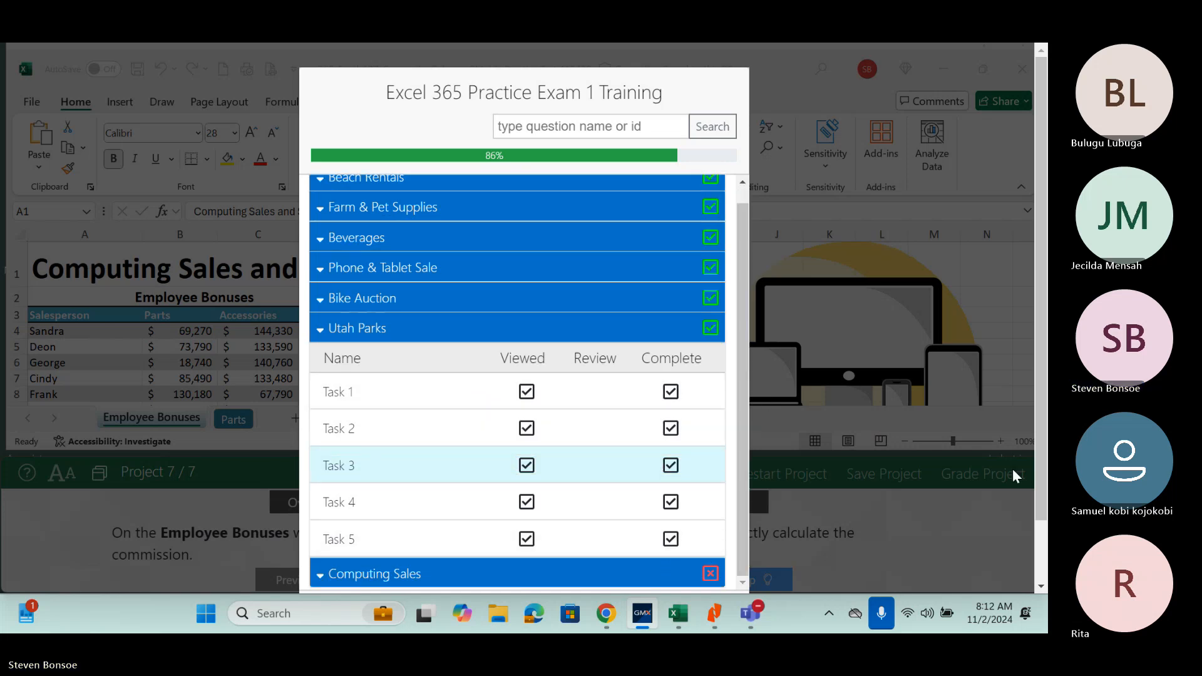
pyautogui.scroll(-1, 1041, 539)
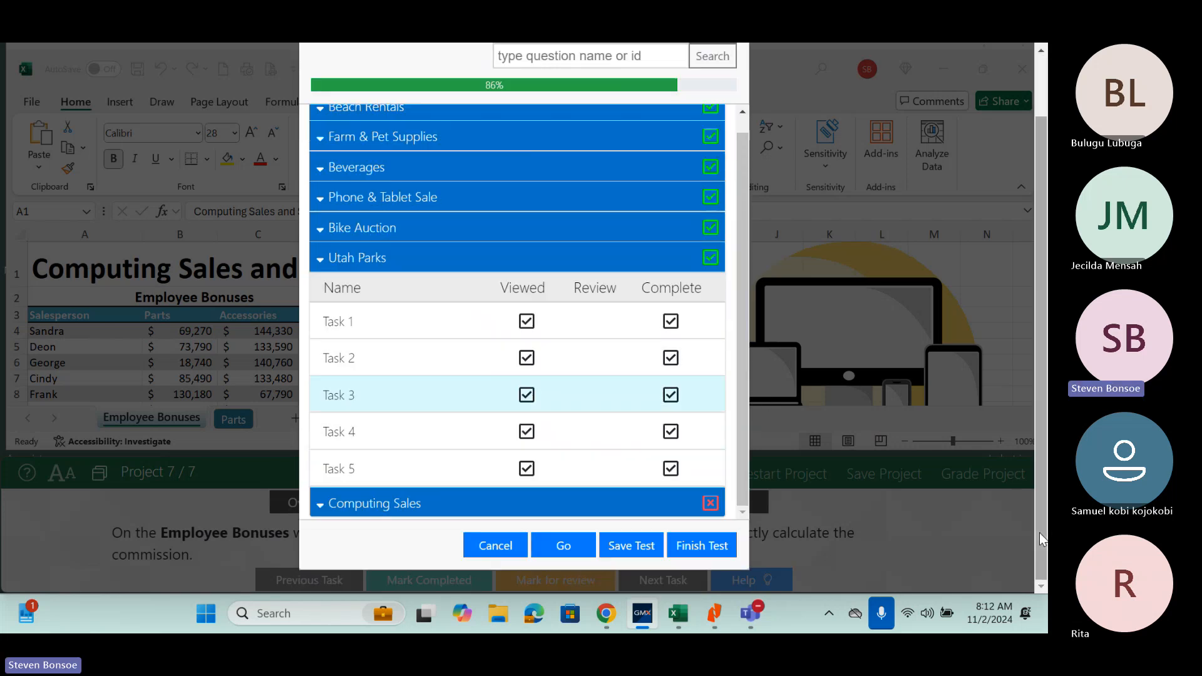
pyautogui.click(556, 554)
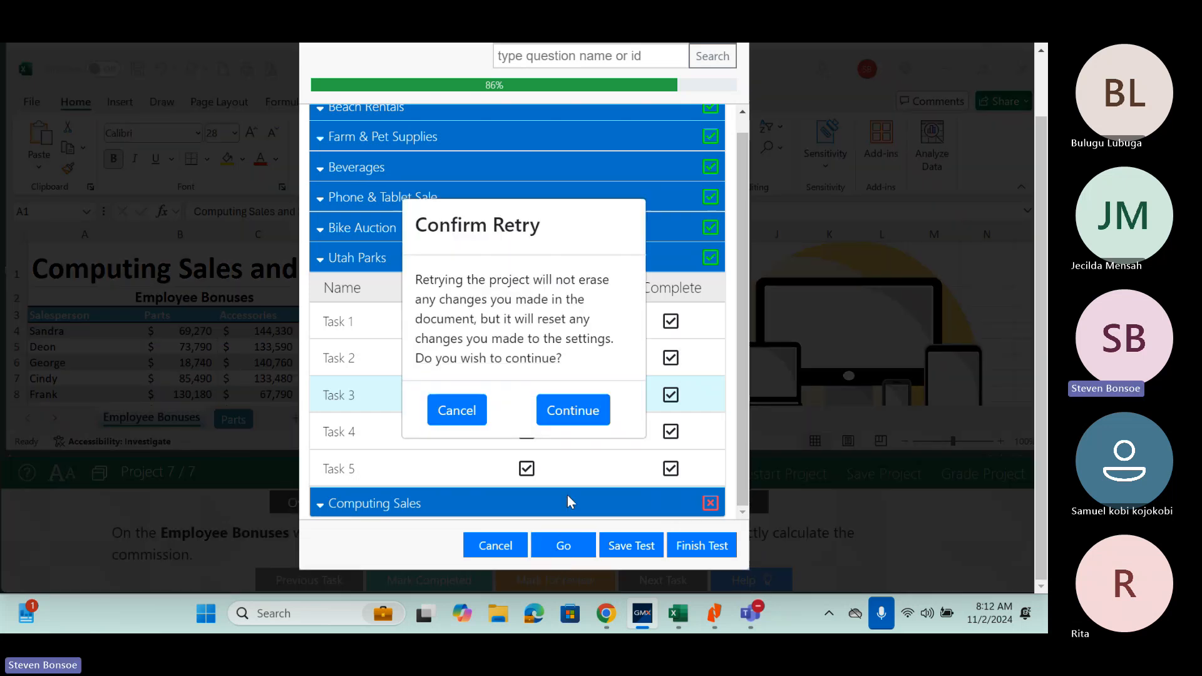
pyautogui.click(574, 414)
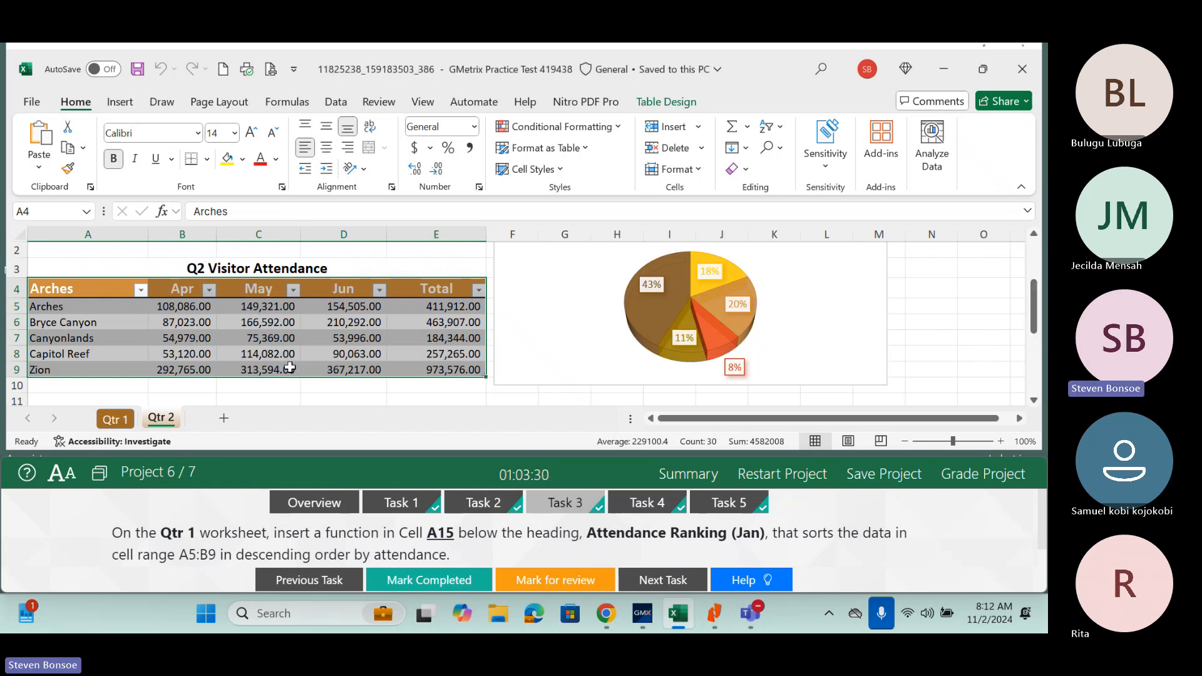
# On the Qtr 1 worksheet, compare the January ranking with the attendance table and delete the SORT formula in cell A15.
pyautogui.click(118, 424)
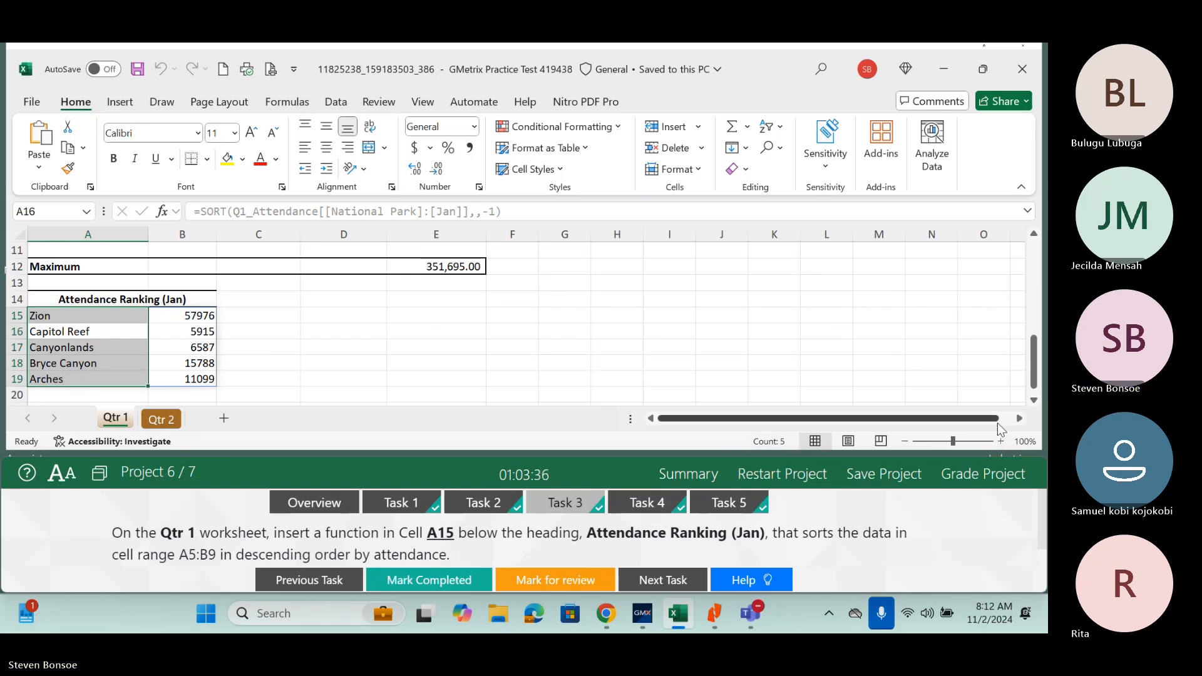
pyautogui.moveTo(1030, 376); pyautogui.dragTo(1038, 399)
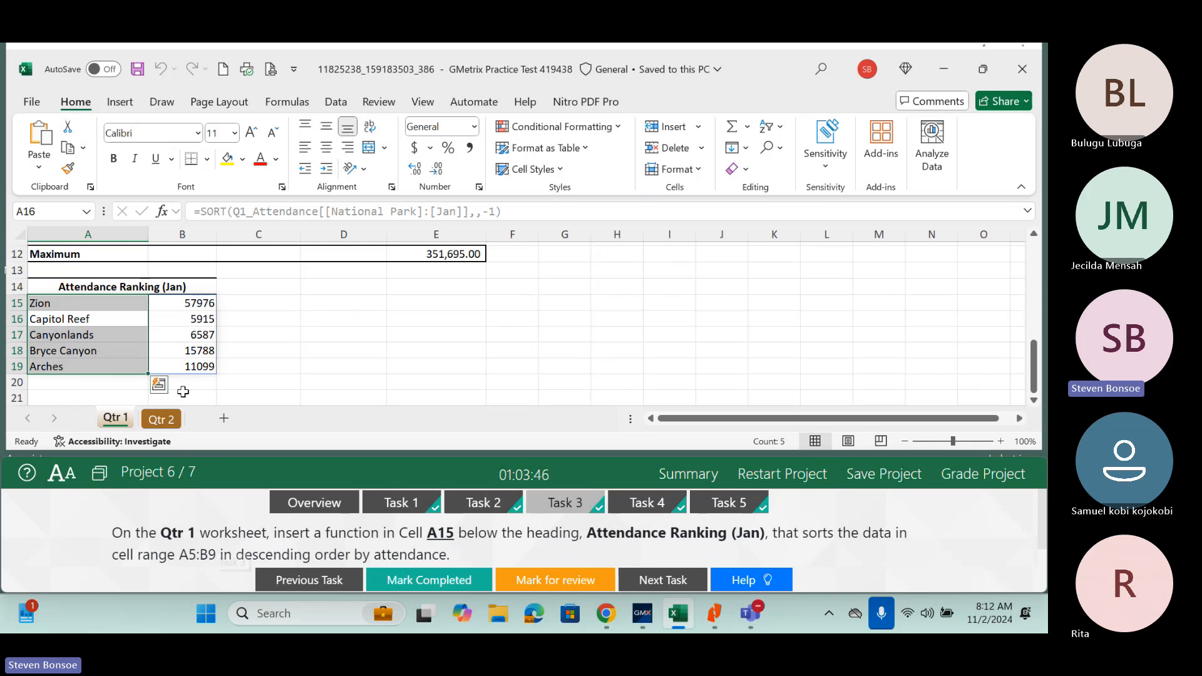
pyautogui.moveTo(1033, 363); pyautogui.dragTo(1023, 313)
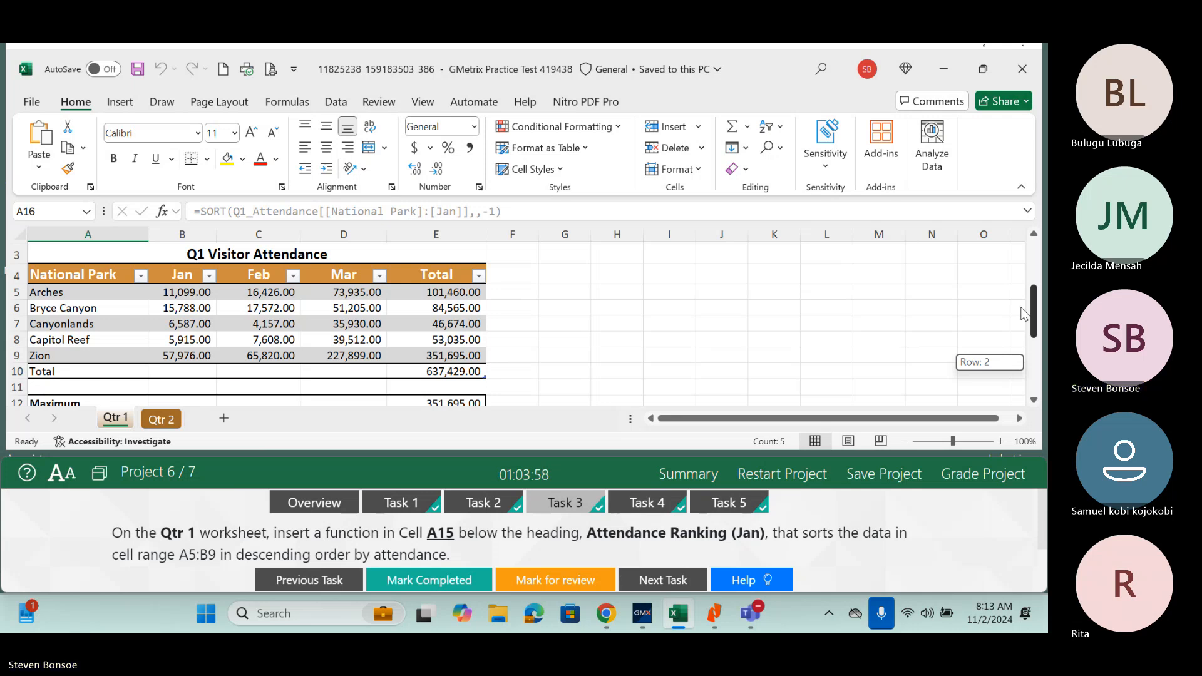
pyautogui.moveTo(1024, 313); pyautogui.dragTo(1033, 363)
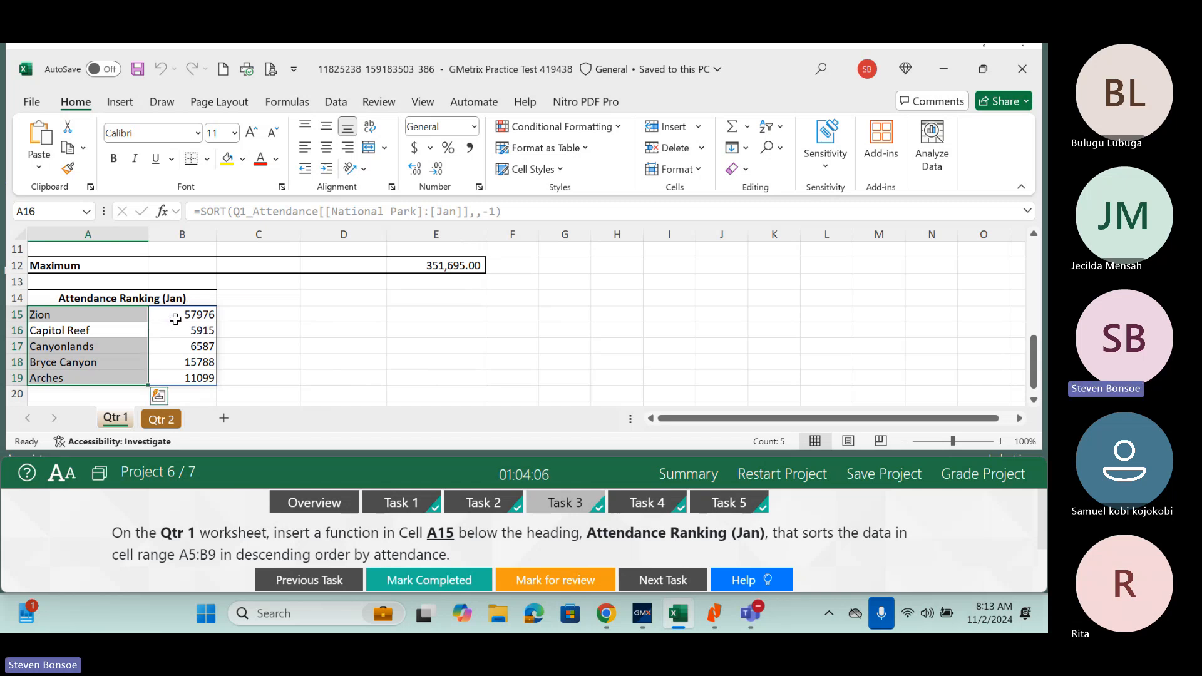
pyautogui.click(107, 310)
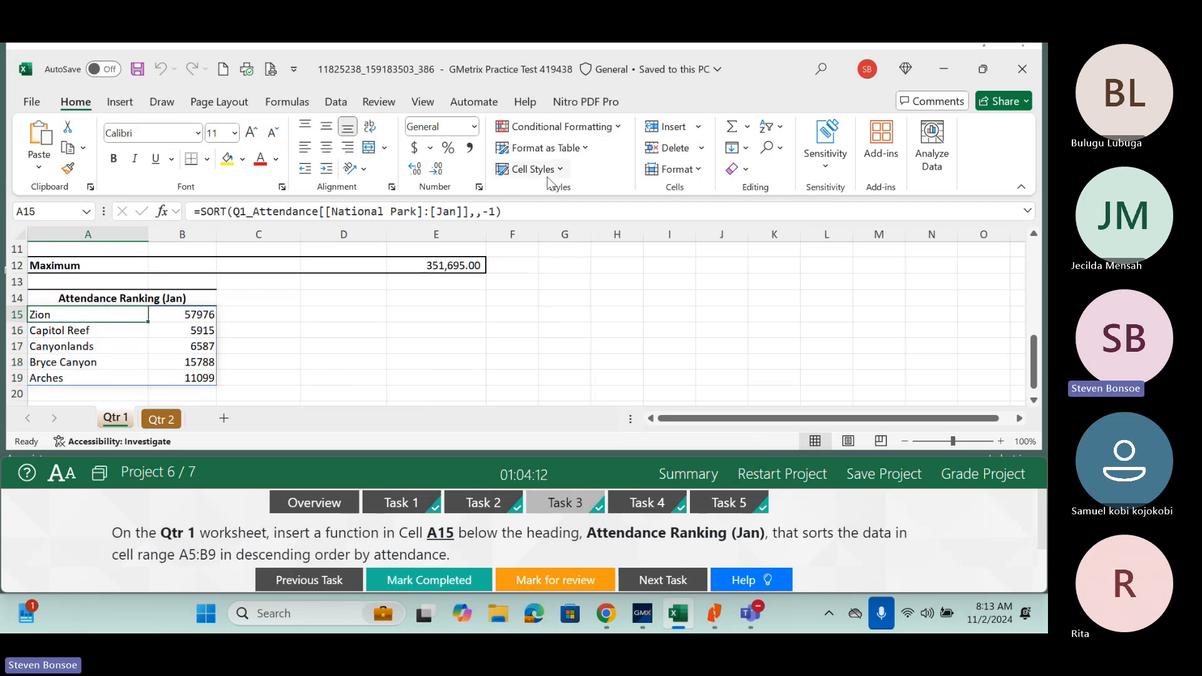
pyautogui.click(489, 213)
pyautogui.moveTo(488, 213); pyautogui.dragTo(224, 219)
pyautogui.press('Escape')
pyautogui.press('Delete')
# In cell A15, enter a descending sort of A5:B9 by the second column: =SORT(Q1_Attendance[[National Park]:[Jan]],2,-1).
pyautogui.write('=so')
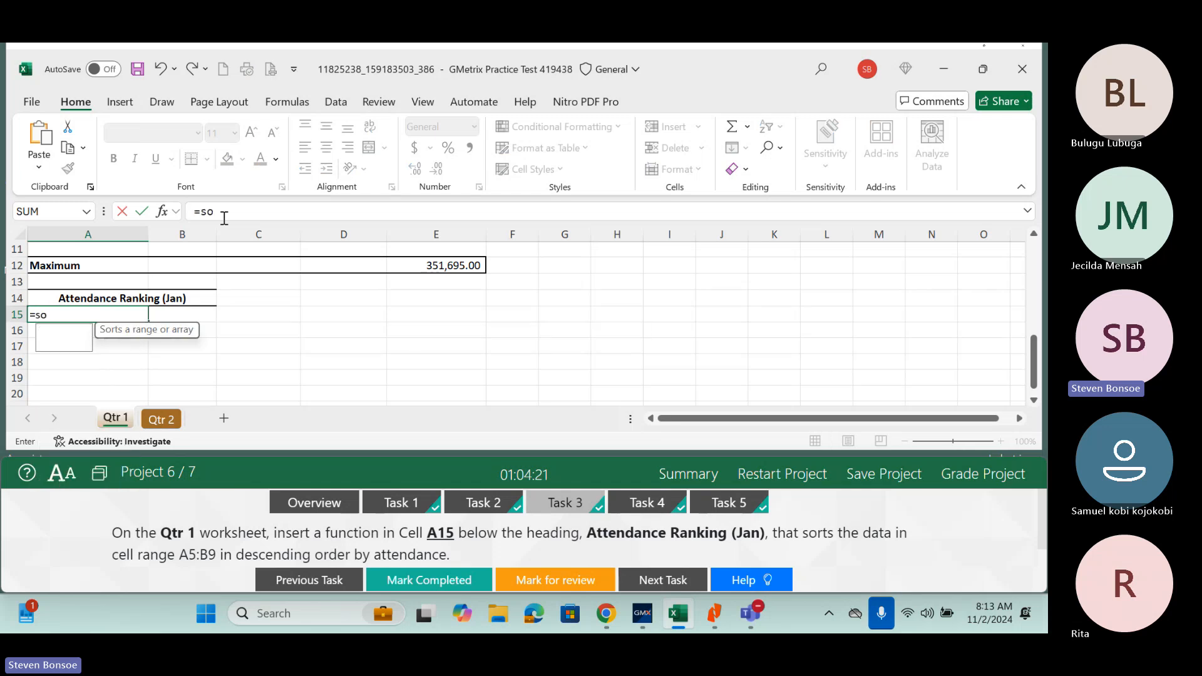
pyautogui.press('Tab')
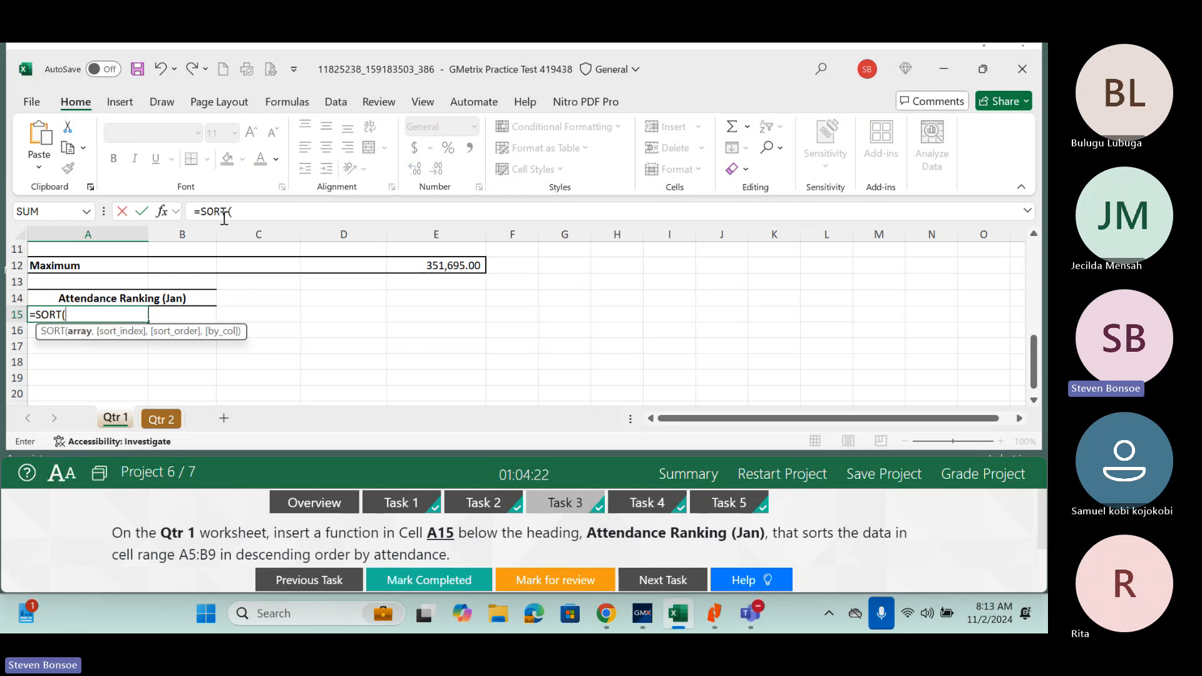
pyautogui.moveTo(1035, 341); pyautogui.dragTo(1035, 304)
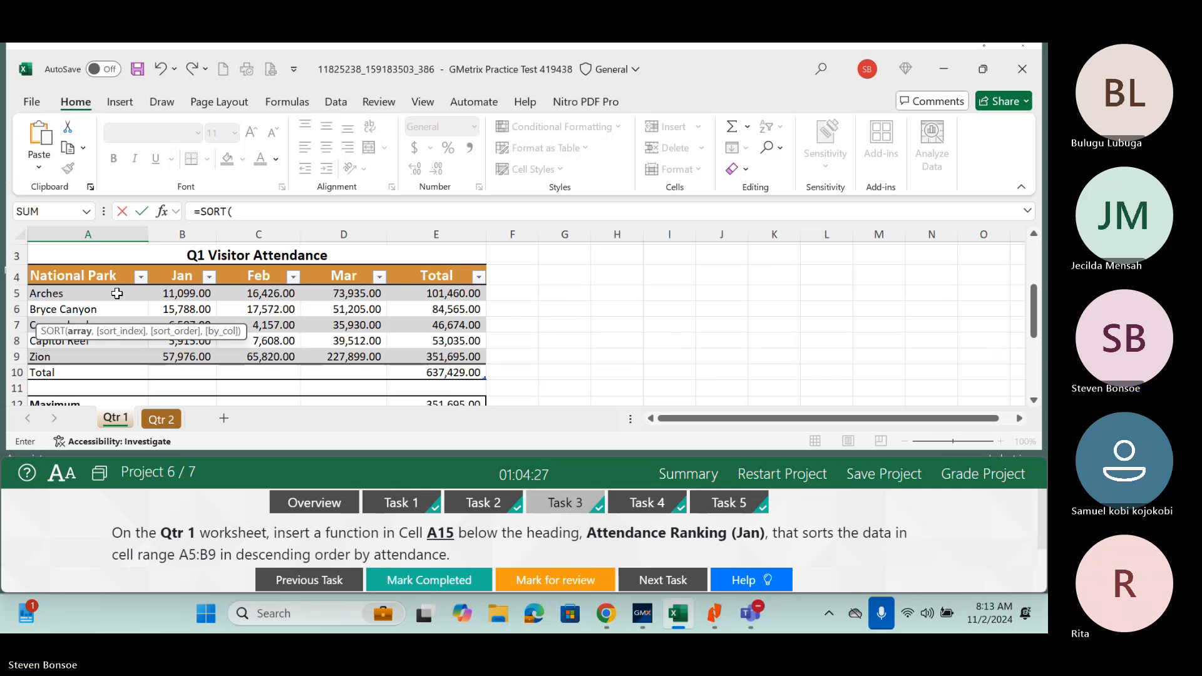
pyautogui.moveTo(117, 293); pyautogui.dragTo(192, 358)
pyautogui.write(',')
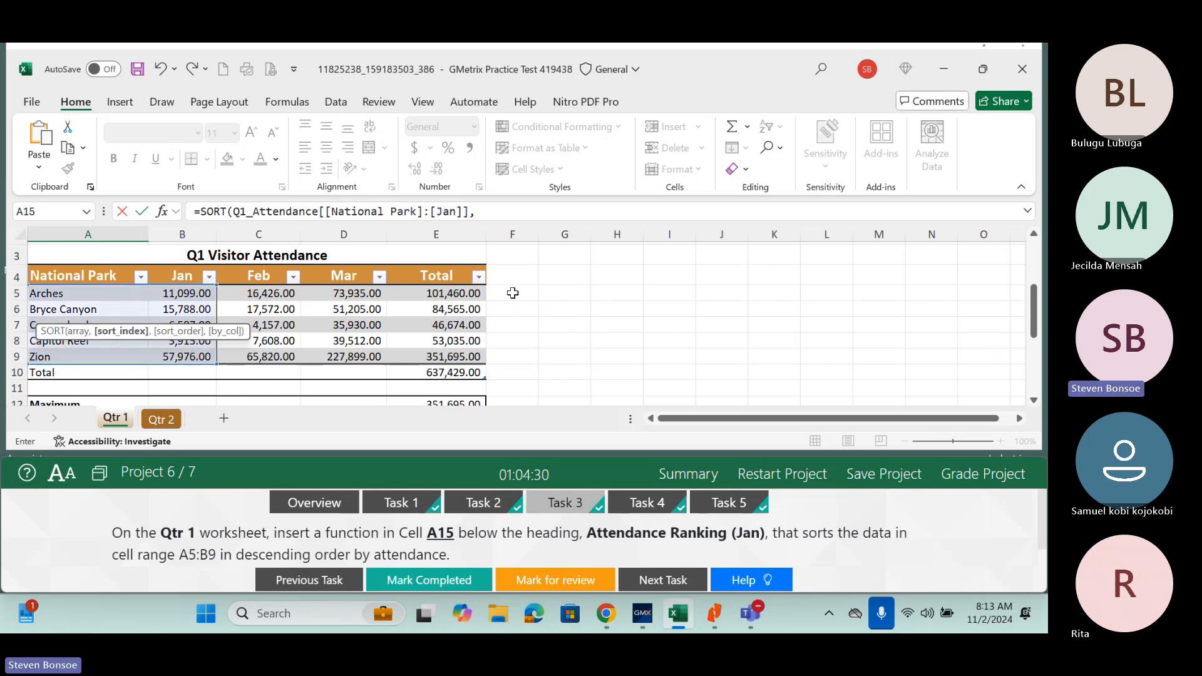
pyautogui.moveTo(1031, 303); pyautogui.dragTo(1047, 343)
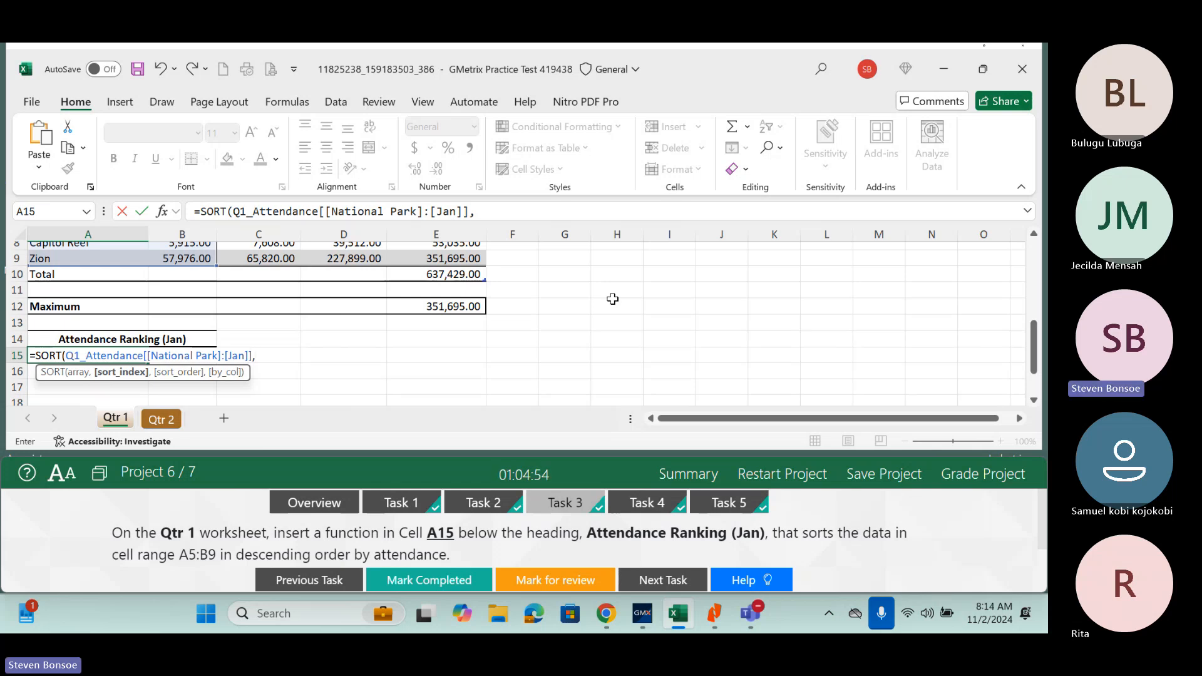
pyautogui.write('2,')
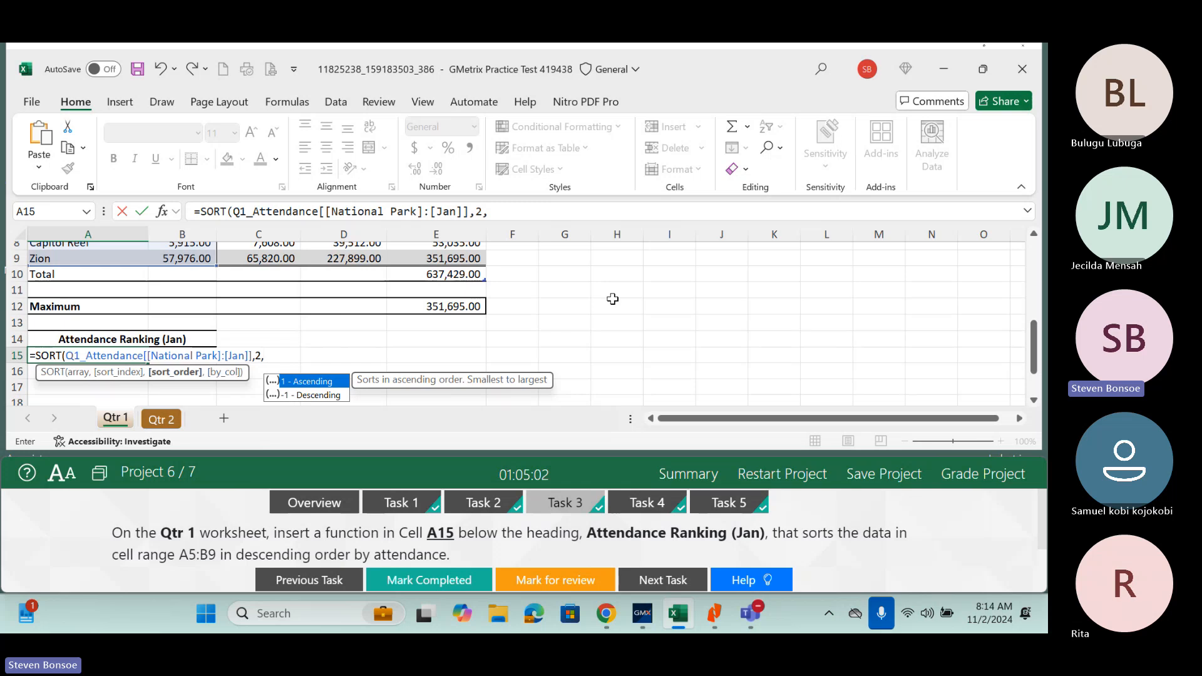
pyautogui.doubleClick(316, 394)
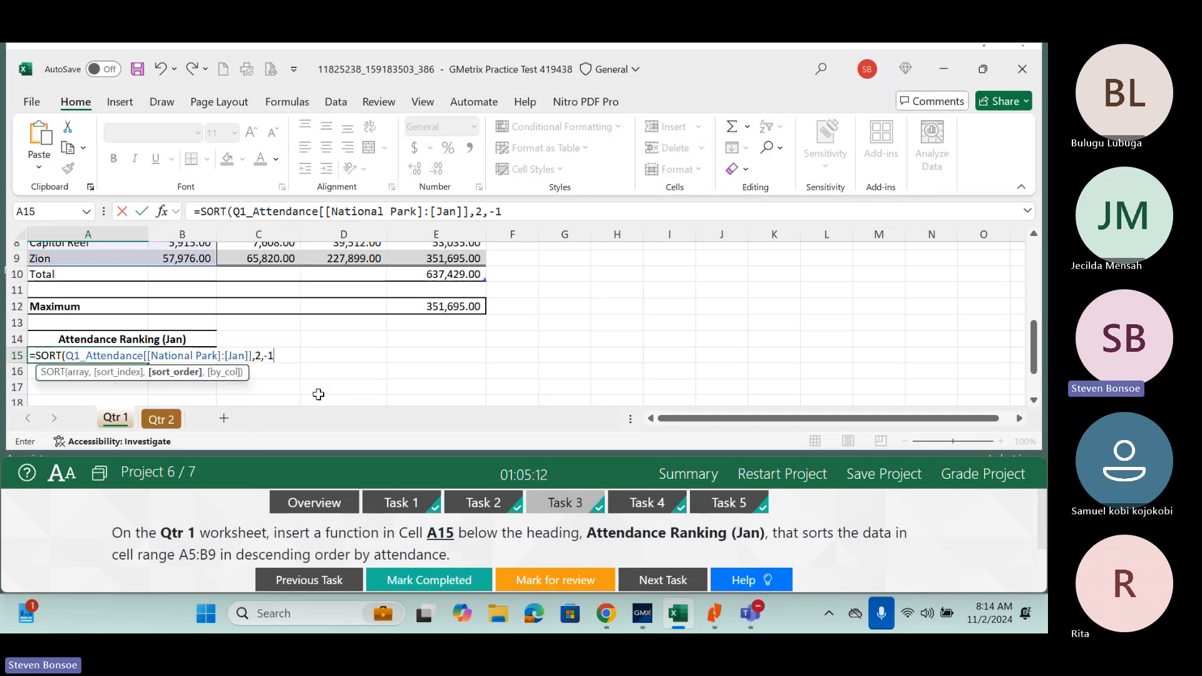
pyautogui.press('Return')
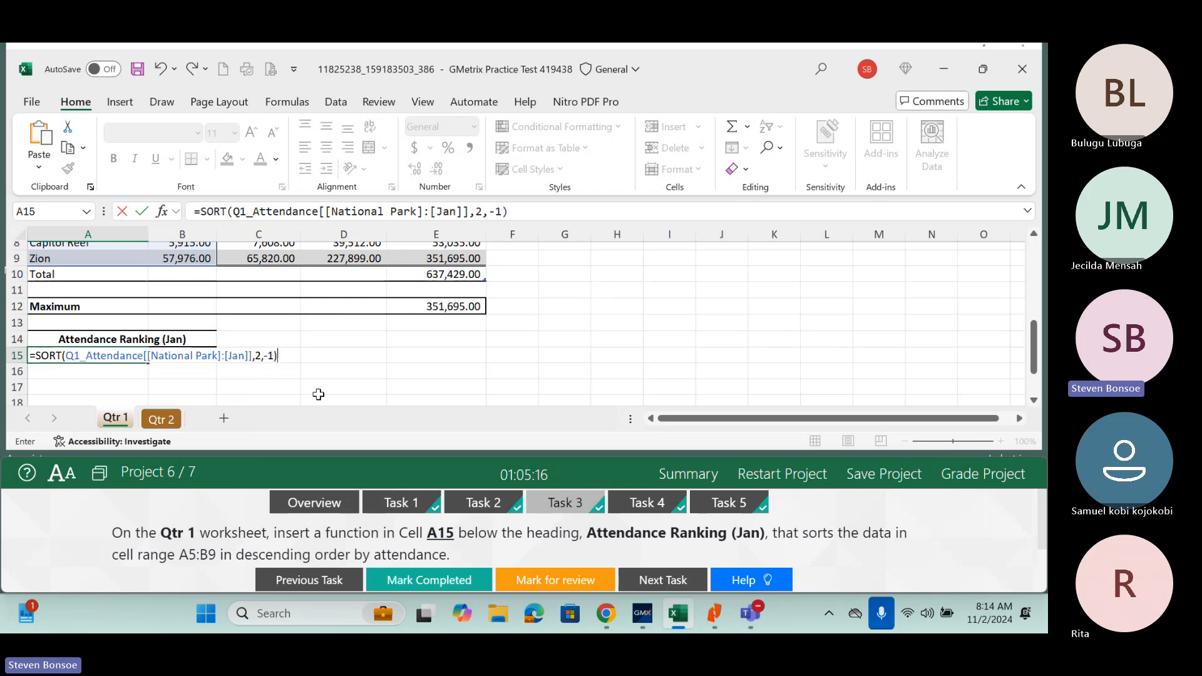
pyautogui.write(')')
pyautogui.press('Return')
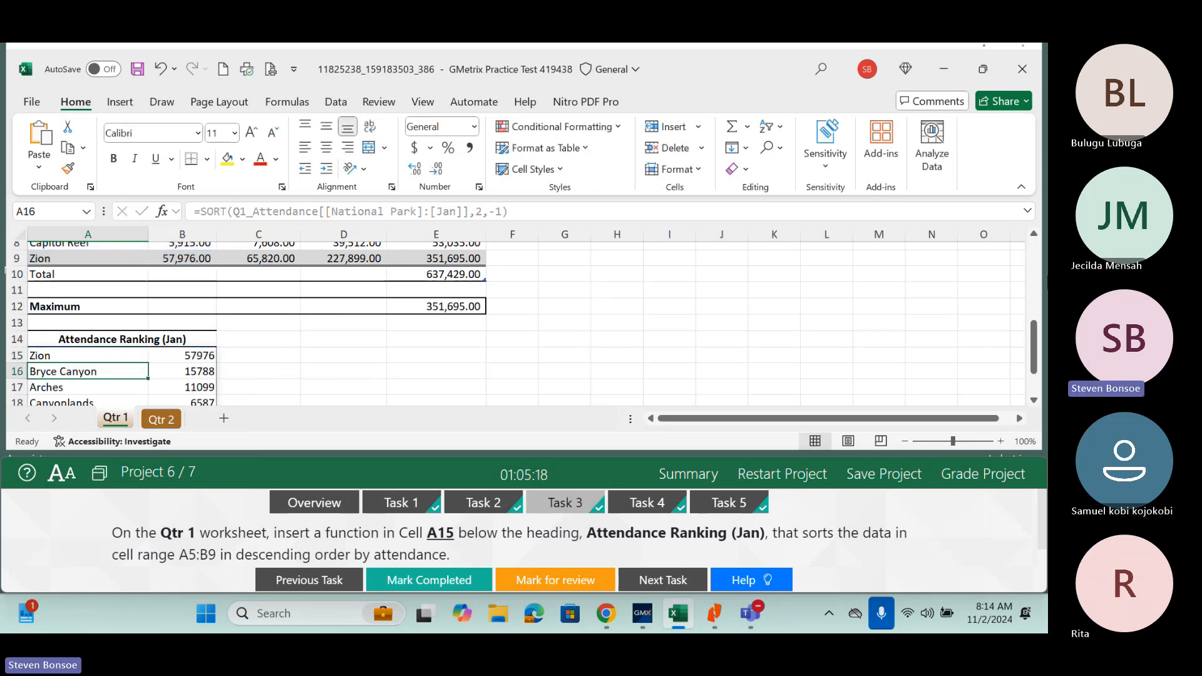
# Check the sorted ranking, grade project 6 and continue to project 7.
pyautogui.moveTo(1031, 342); pyautogui.dragTo(1031, 361)
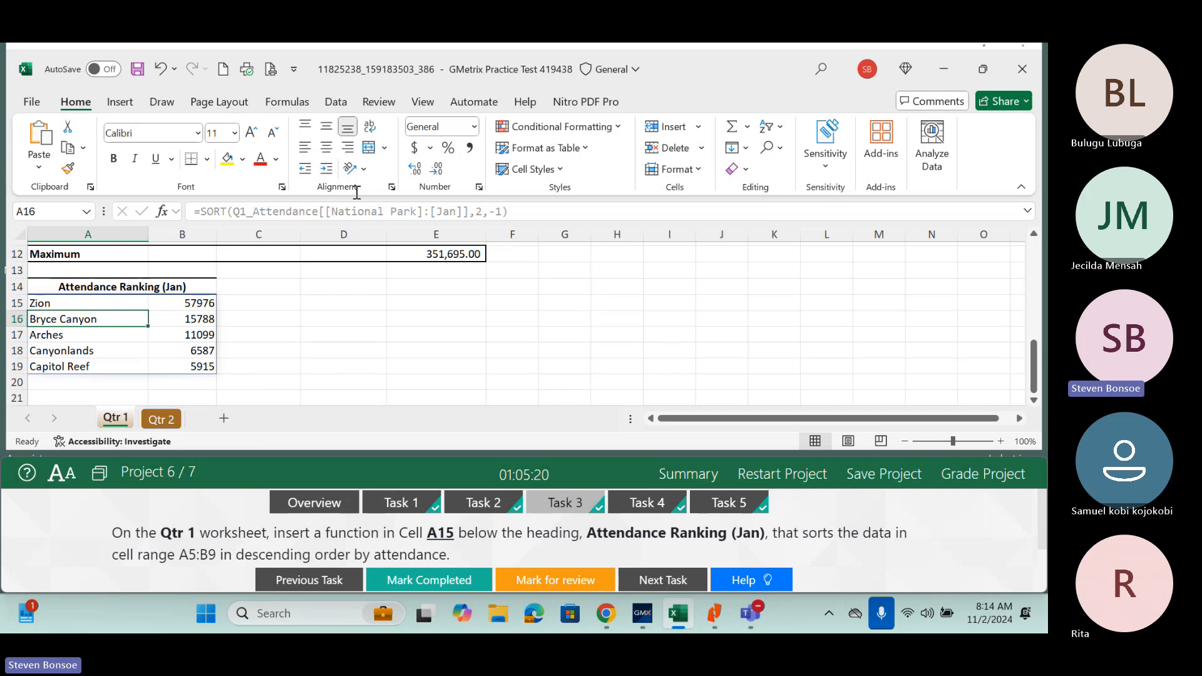
pyautogui.click(190, 304)
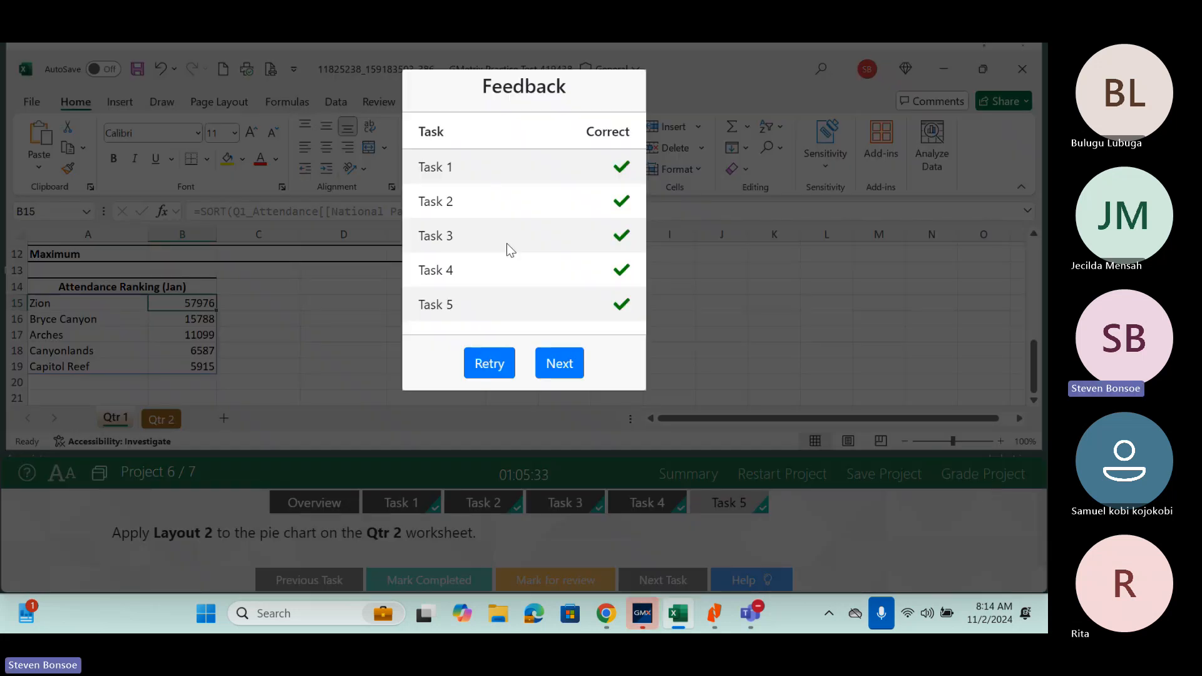
pyautogui.click(573, 365)
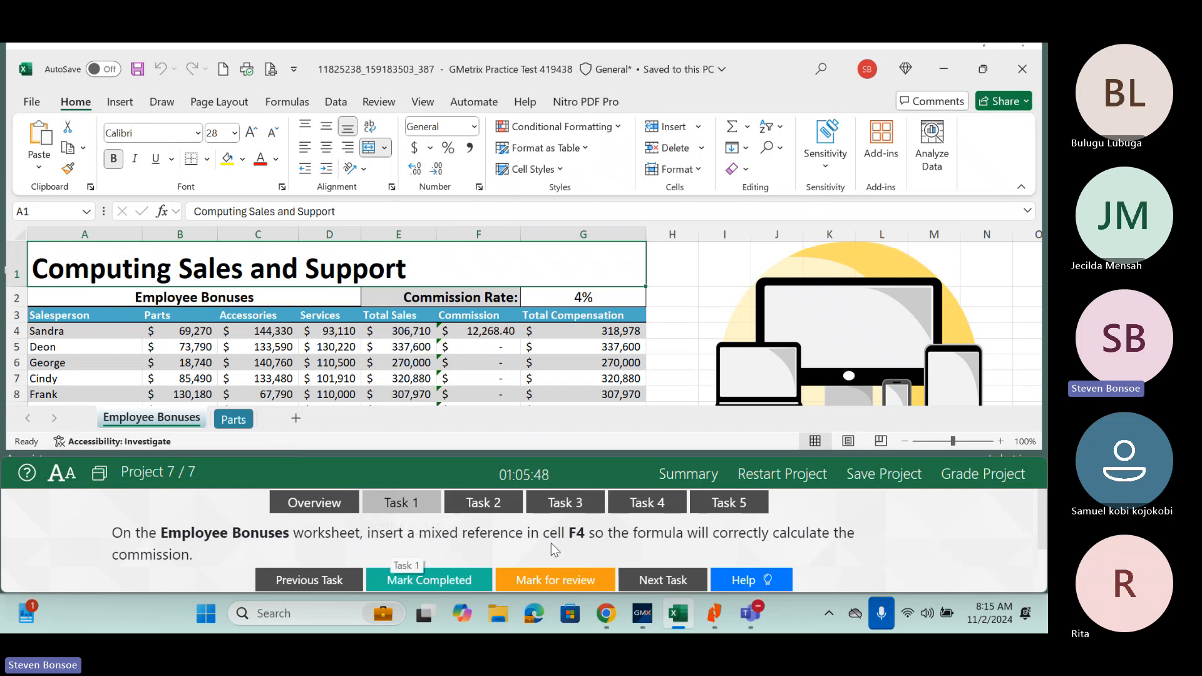
# On the Employee Bonuses worksheet, change the commission formula in cell F4 to the mixed reference =G$2*E4.
pyautogui.click(39, 204)
pyautogui.write('F4')
pyautogui.press('Return')
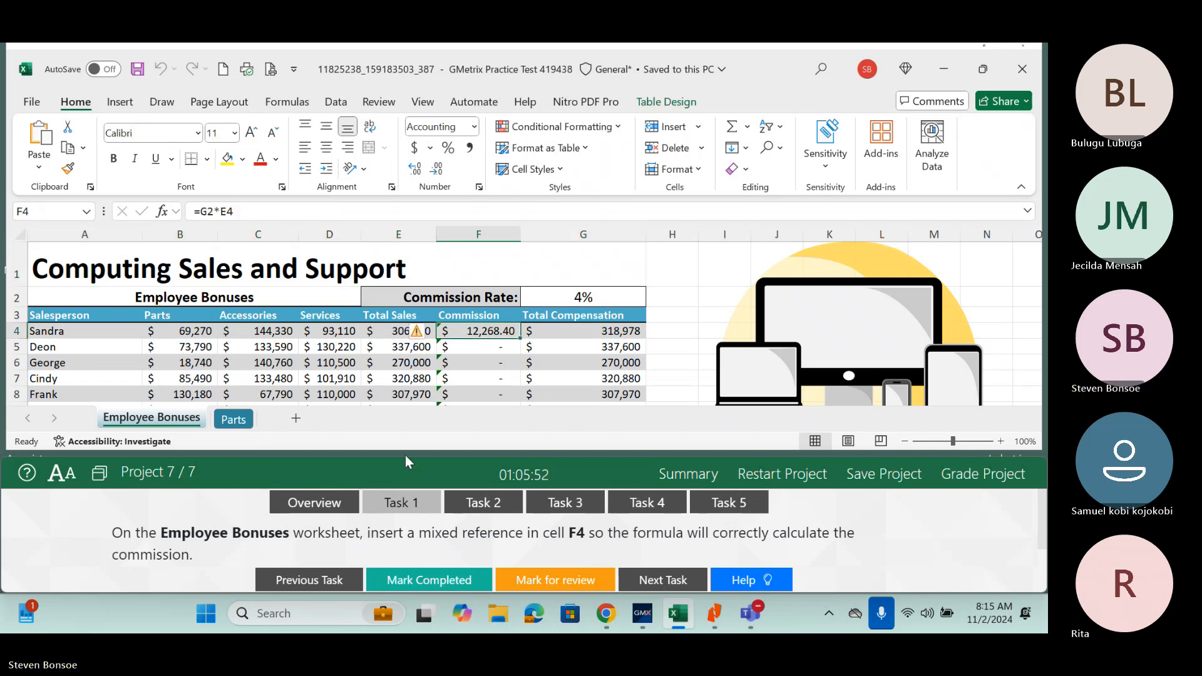
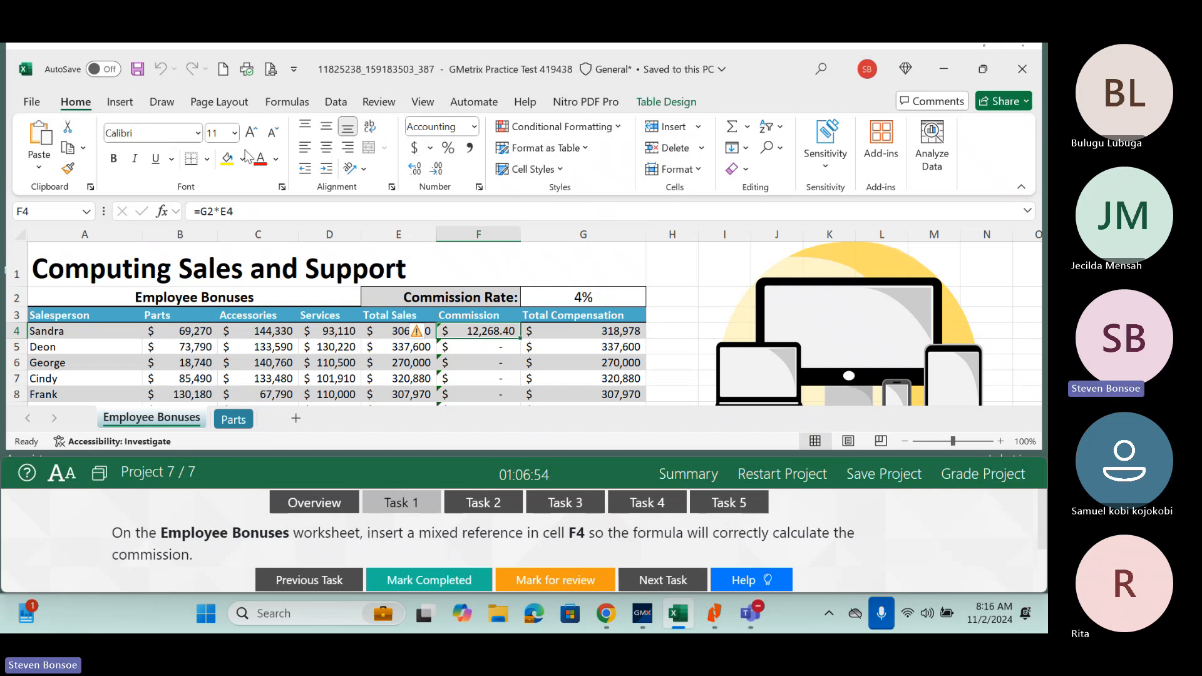
pyautogui.click(210, 211)
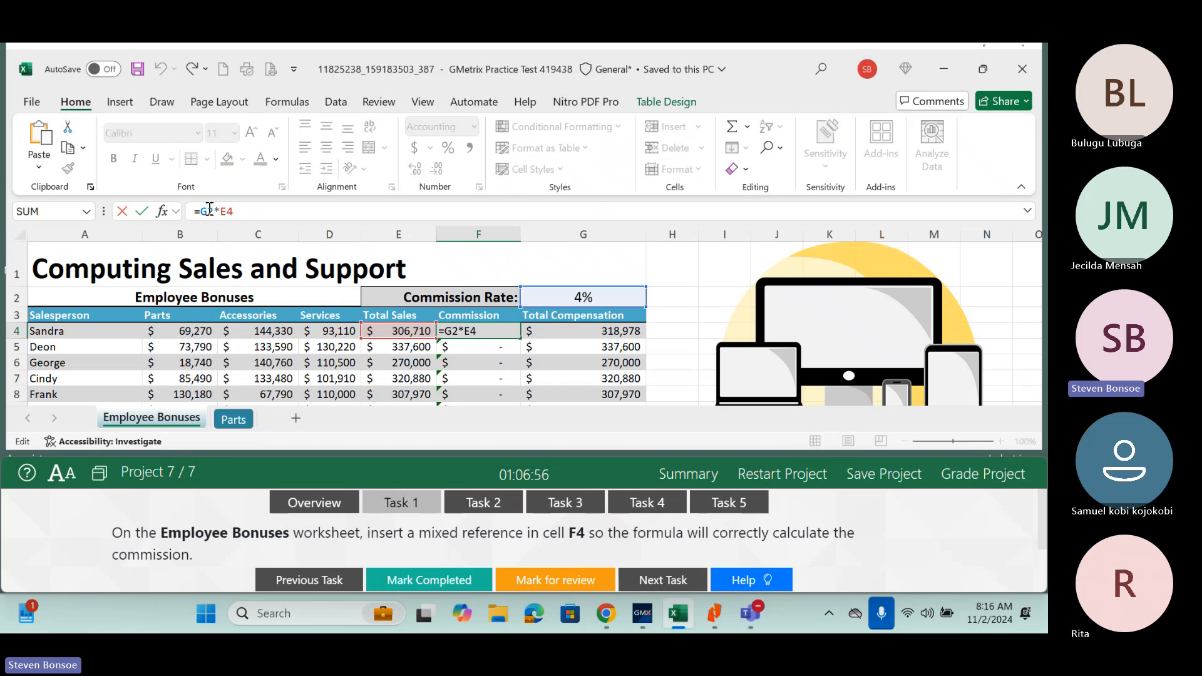
pyautogui.write('$')
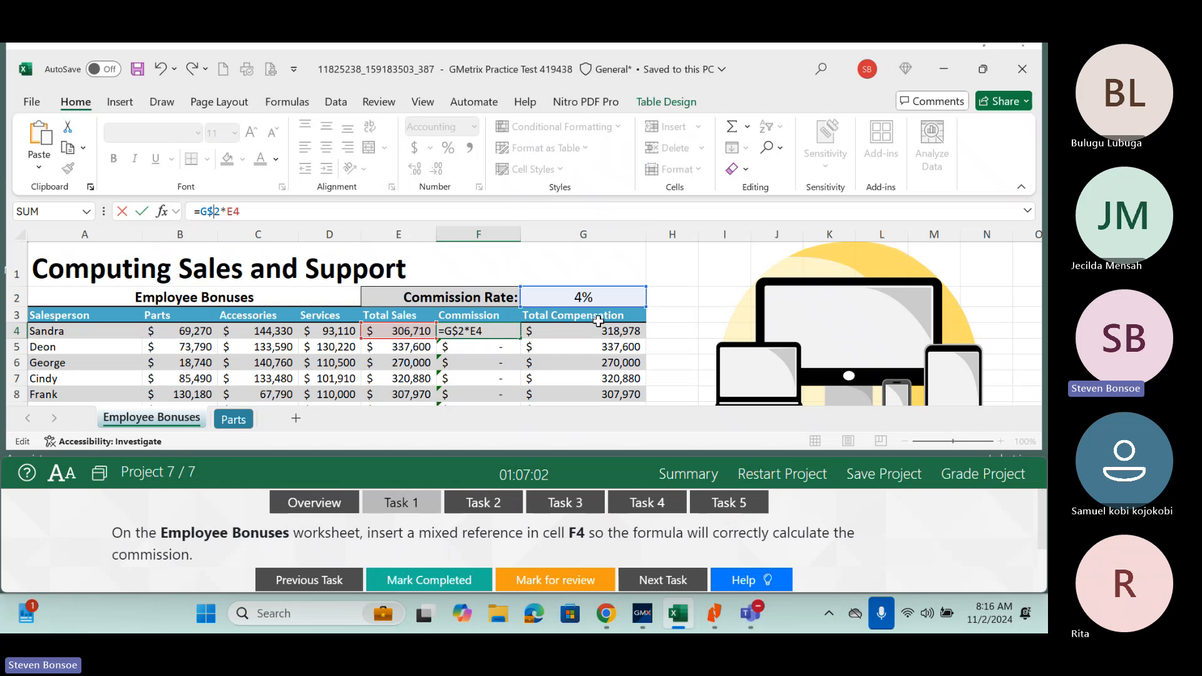
pyautogui.press('Return')
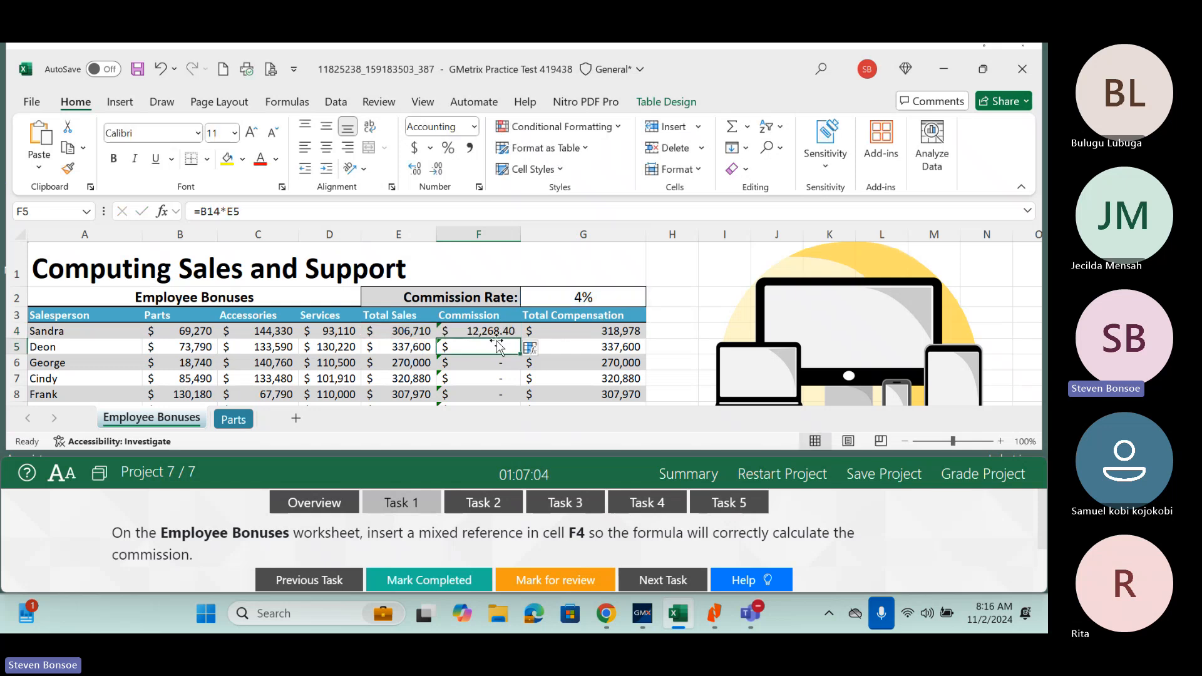
# Fill the commission formula from F4 down the Commission column to F11.
pyautogui.click(513, 333)
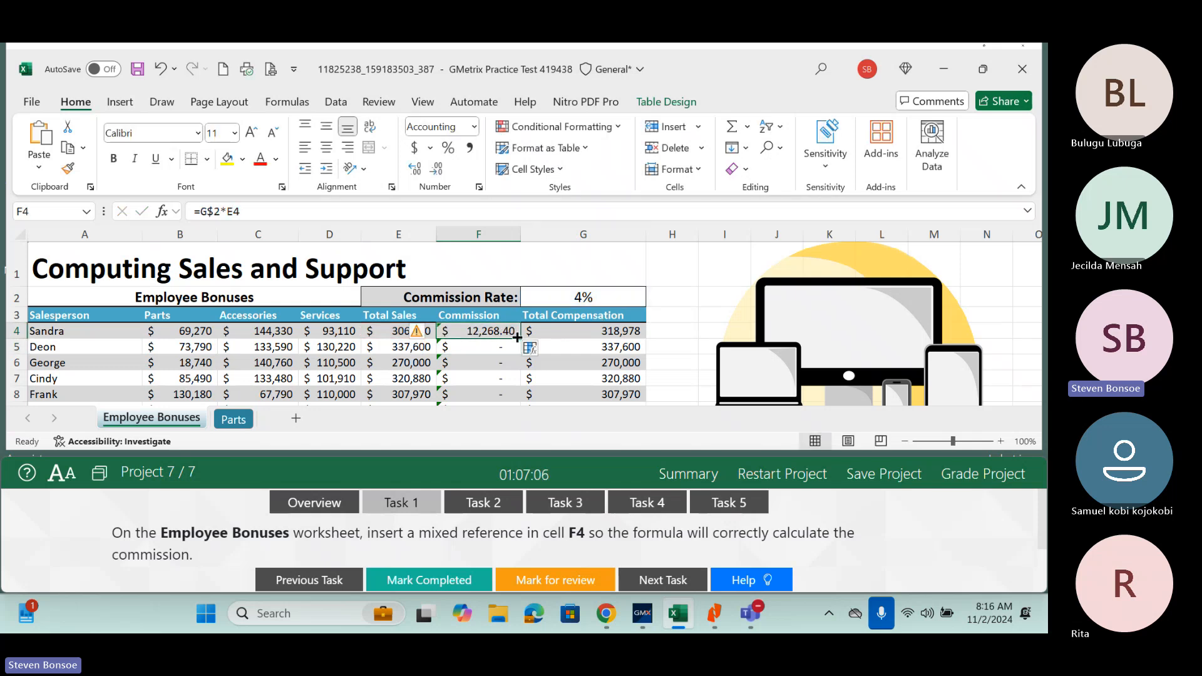
pyautogui.moveTo(516, 338); pyautogui.dragTo(514, 338)
pyautogui.moveTo(520, 338); pyautogui.dragTo(513, 381)
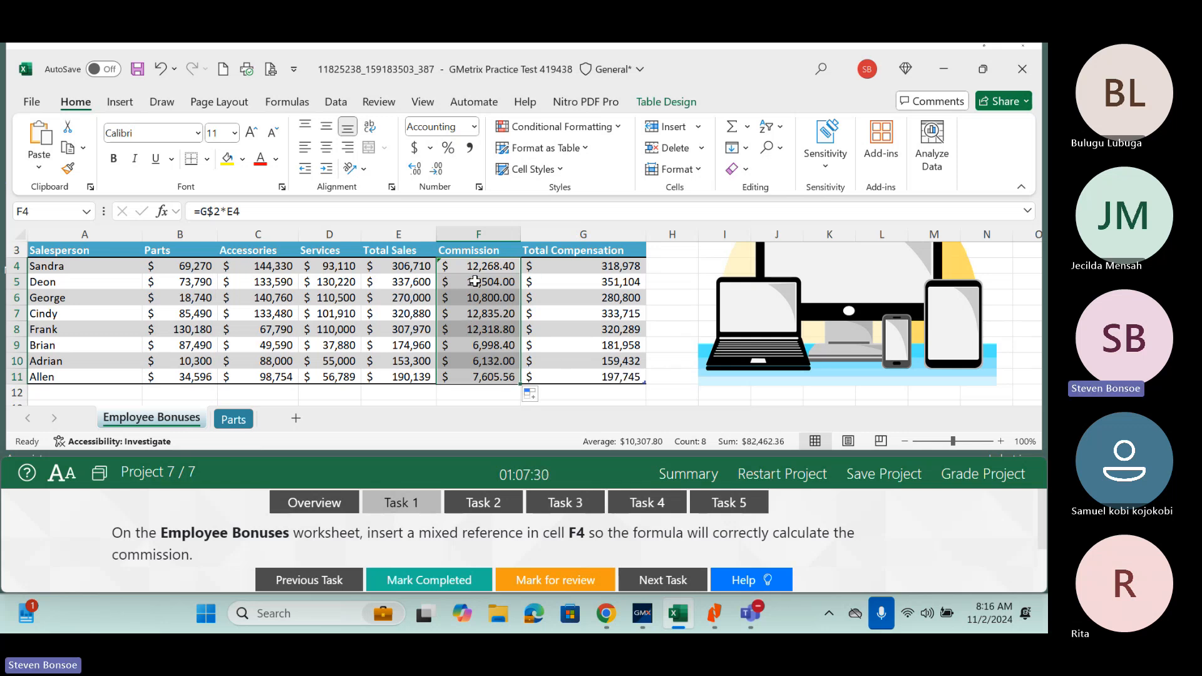
# Check the cell references of the copied commission formula in F6 and mark Task 1 completed.
pyautogui.click(536, 294)
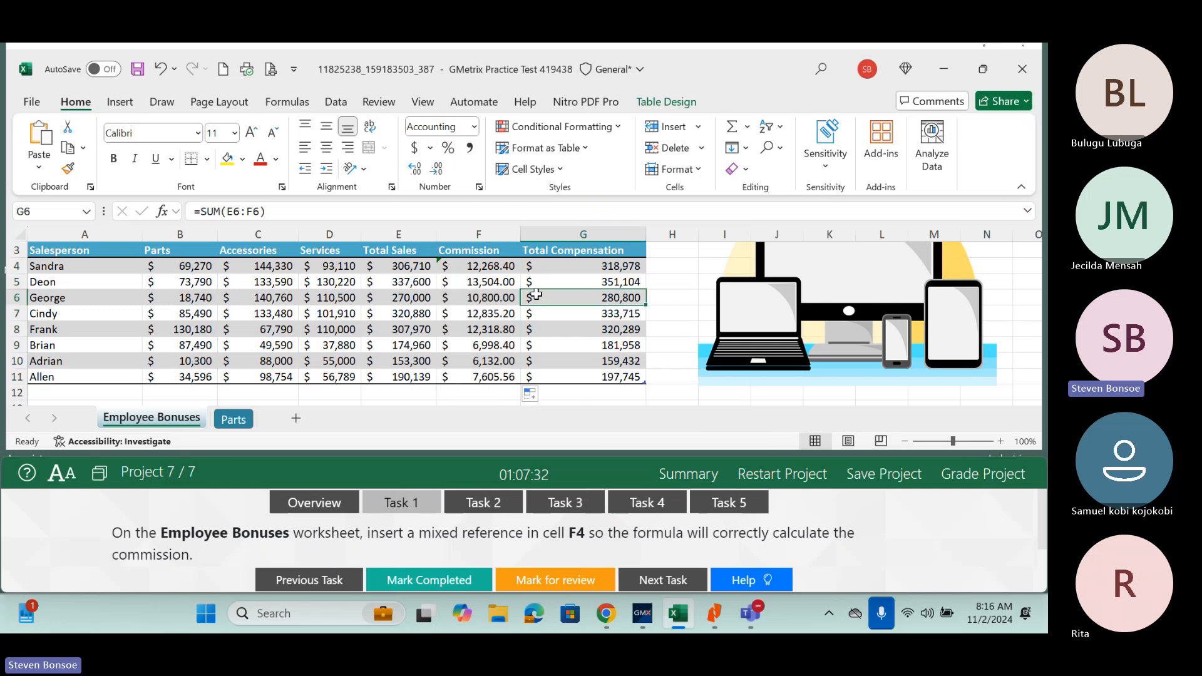
pyautogui.press('Up')
pyautogui.press('Up')
pyautogui.press('Up')
pyautogui.press('Up')
pyautogui.press('Up')
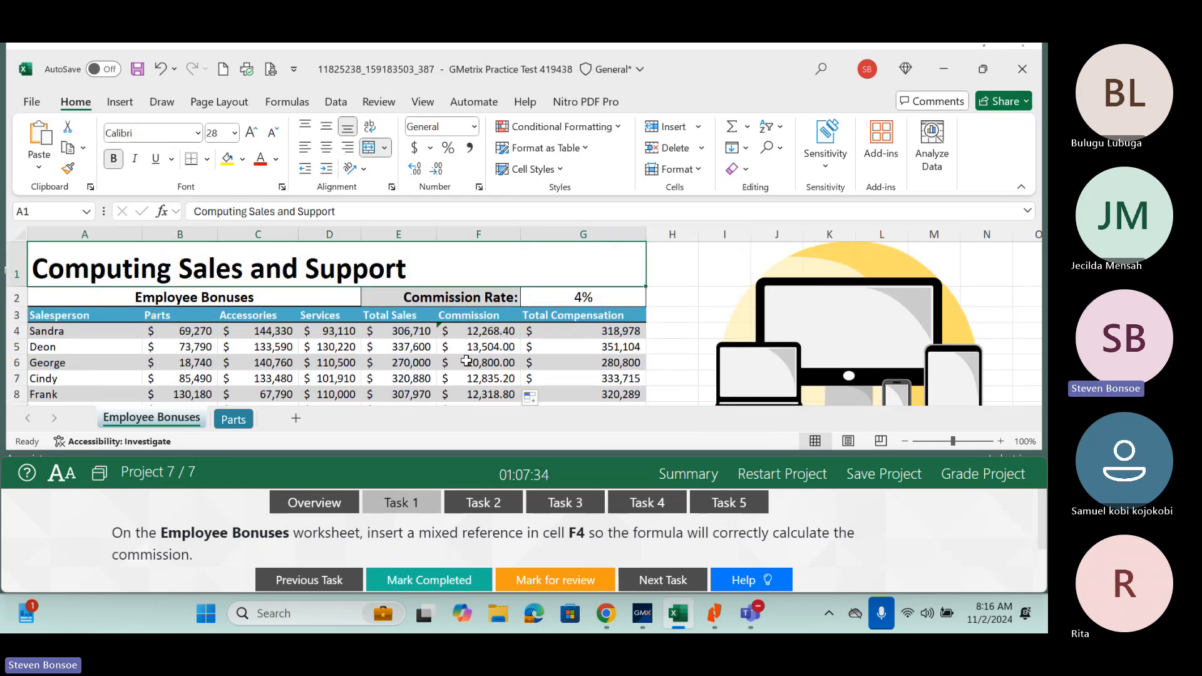
pyautogui.doubleClick(467, 361)
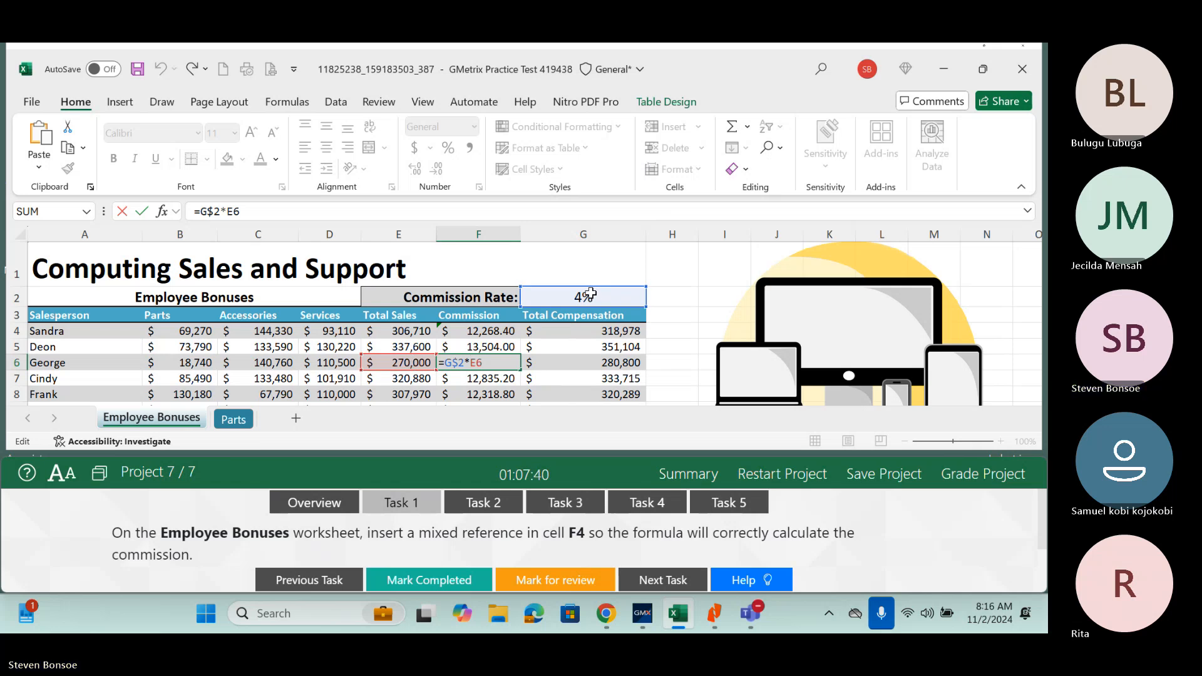
pyautogui.hotkey('ctrl', 'Return')
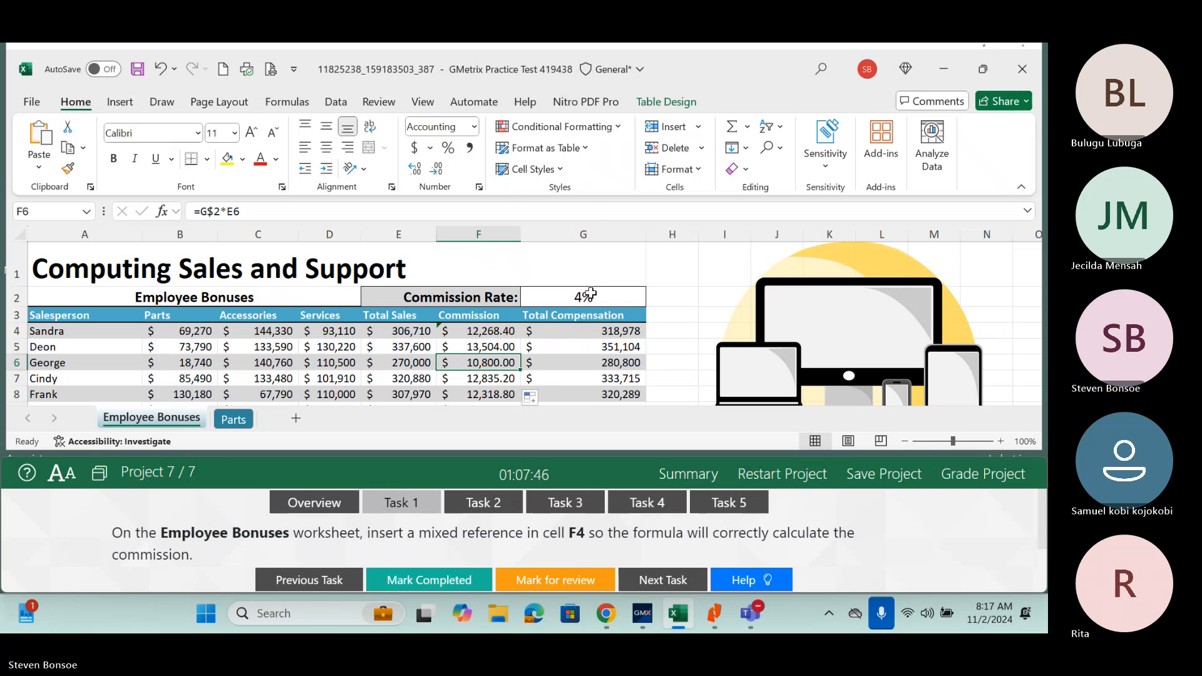
pyautogui.click(463, 581)
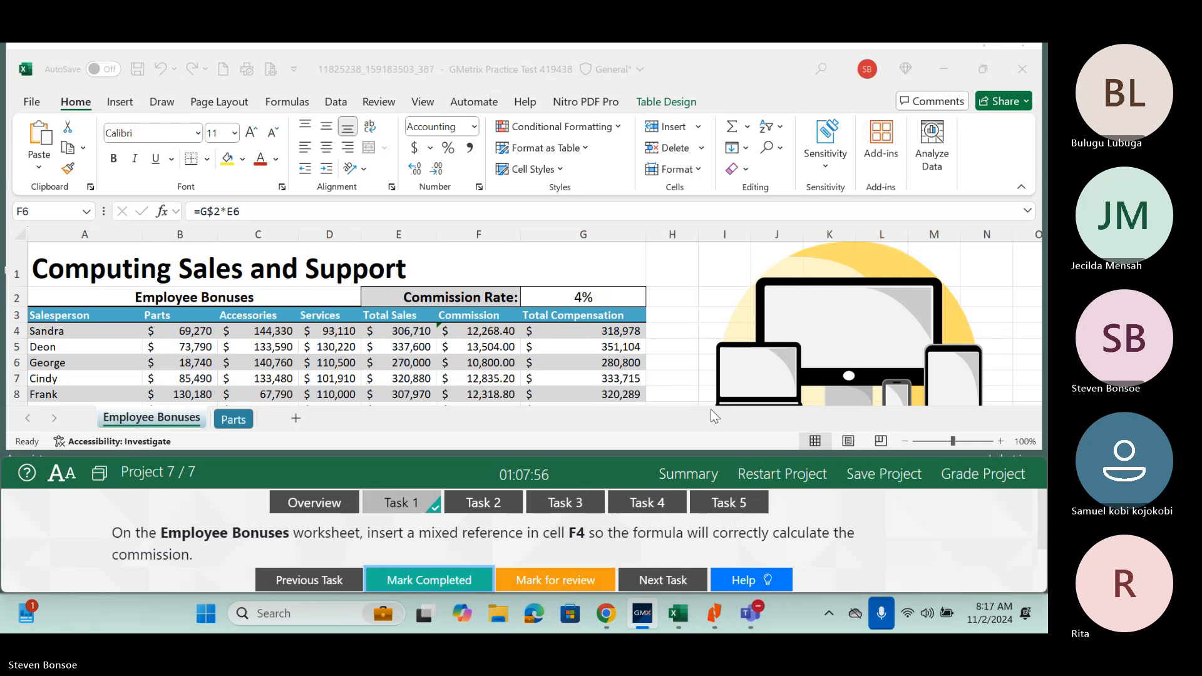
# Open Task 2, fill the Total formula from E4 down to E11 on the Parts worksheet, and mark the task completed.
pyautogui.click(463, 510)
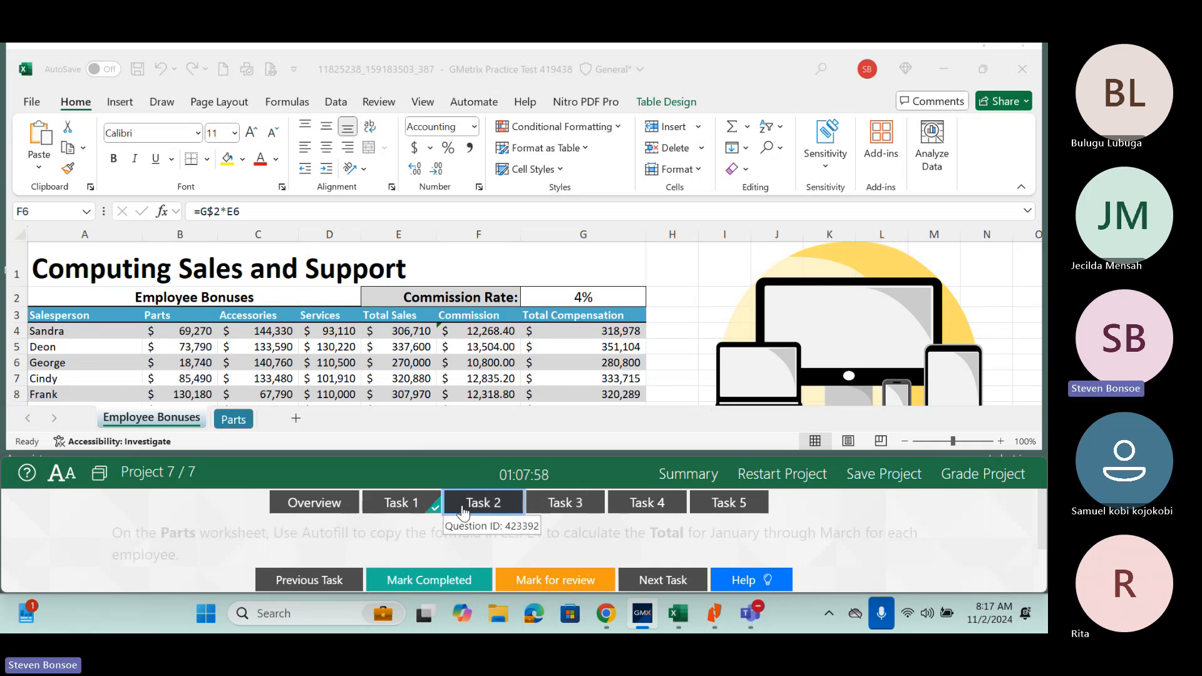
pyautogui.click(218, 420)
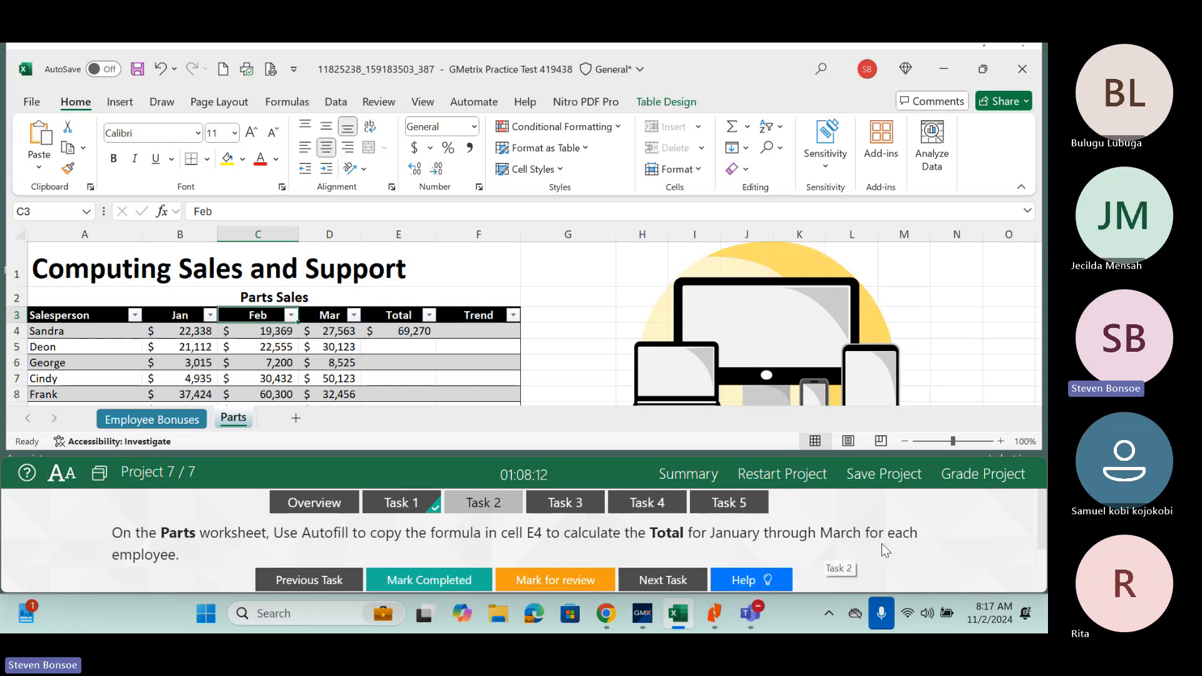
pyautogui.click(406, 329)
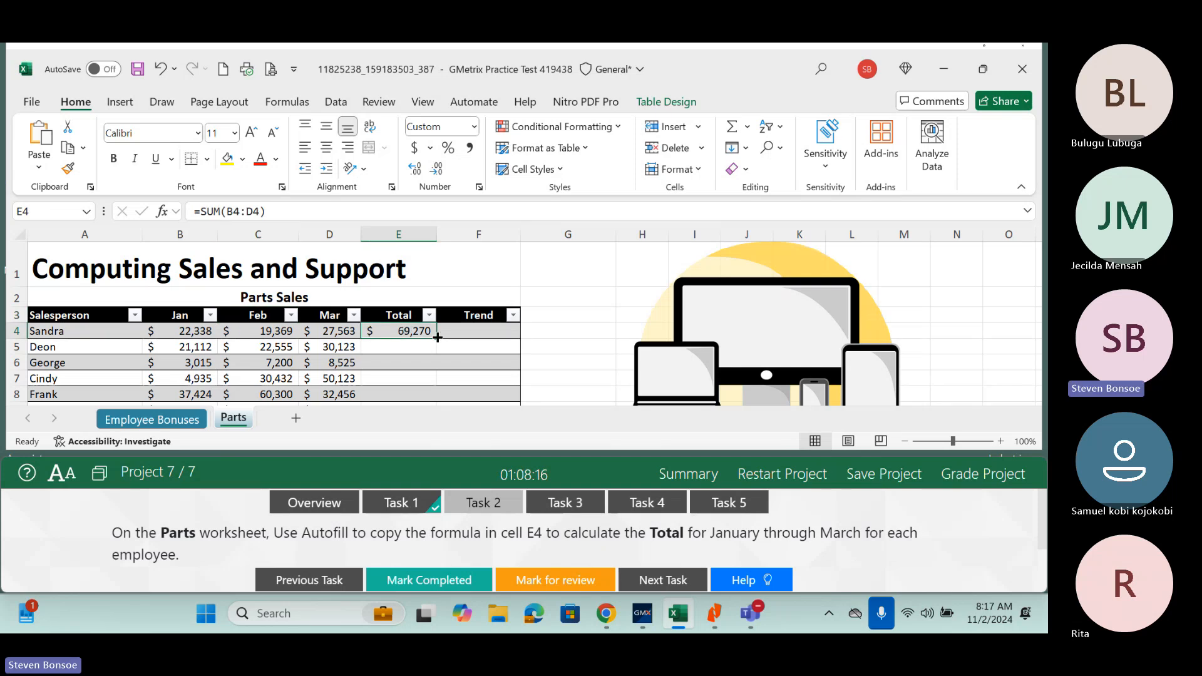
pyautogui.moveTo(437, 336)
pyautogui.mouseDown()
pyautogui.moveTo(432, 404)
pyautogui.moveTo(435, 354)
pyautogui.mouseUp()
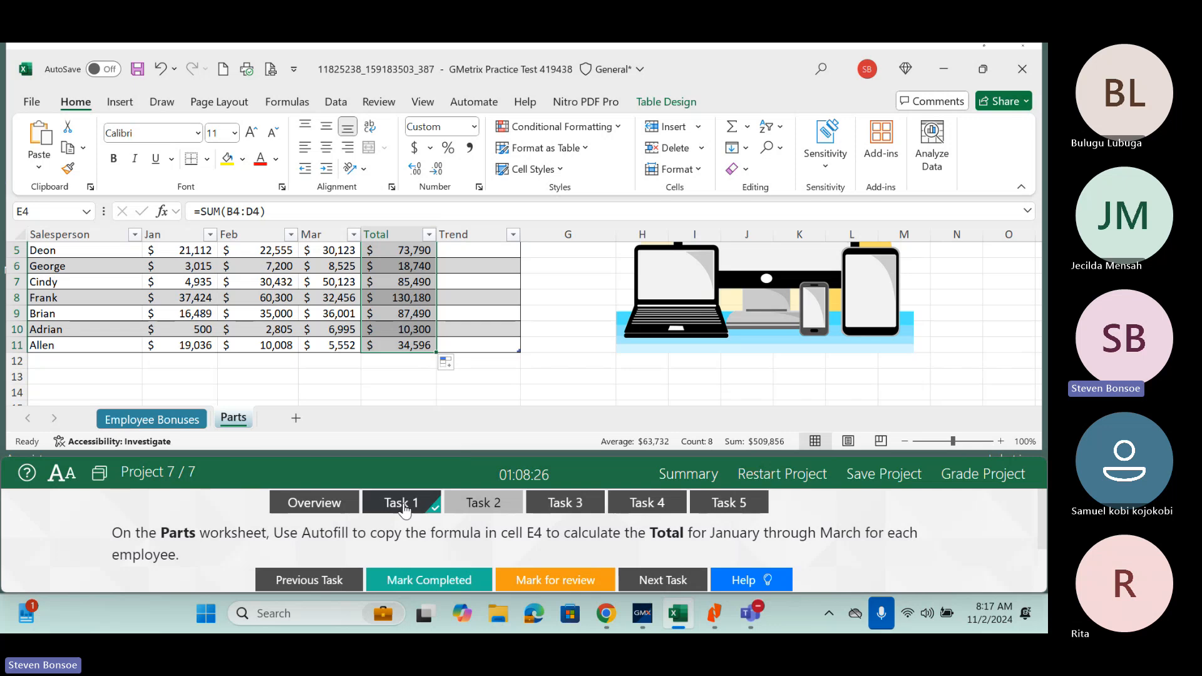
pyautogui.click(408, 584)
pyautogui.click(408, 584)
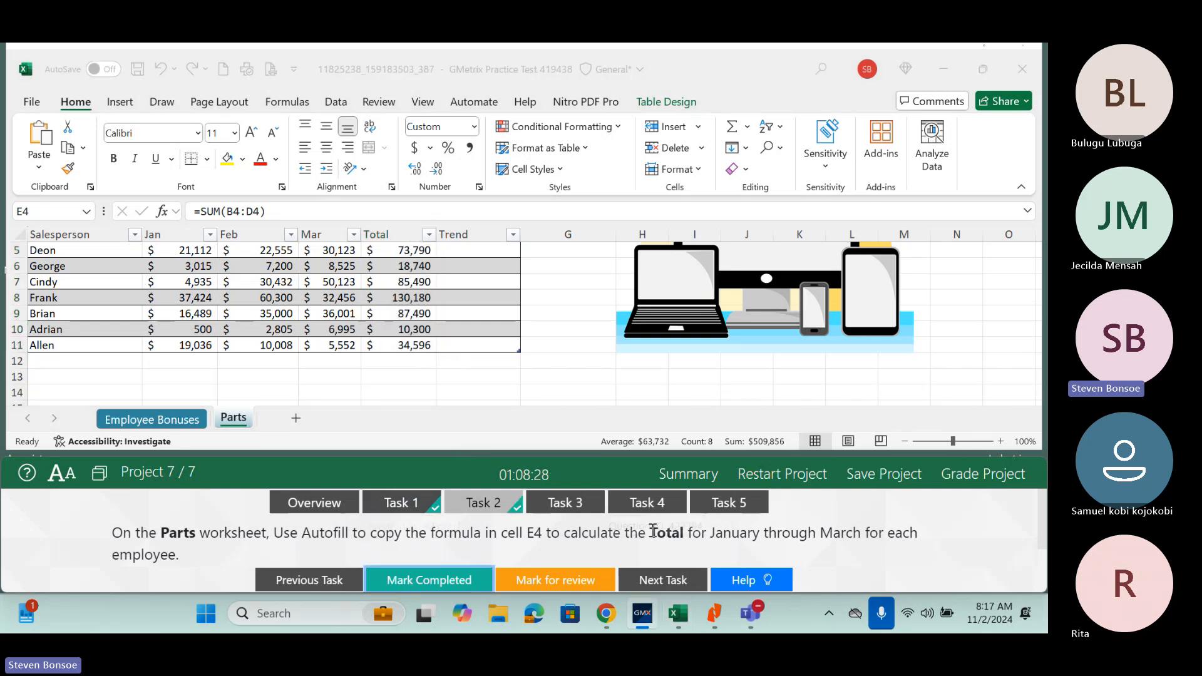
# Open Task 3 and switch to the Employee Bonuses worksheet.
pyautogui.click(573, 507)
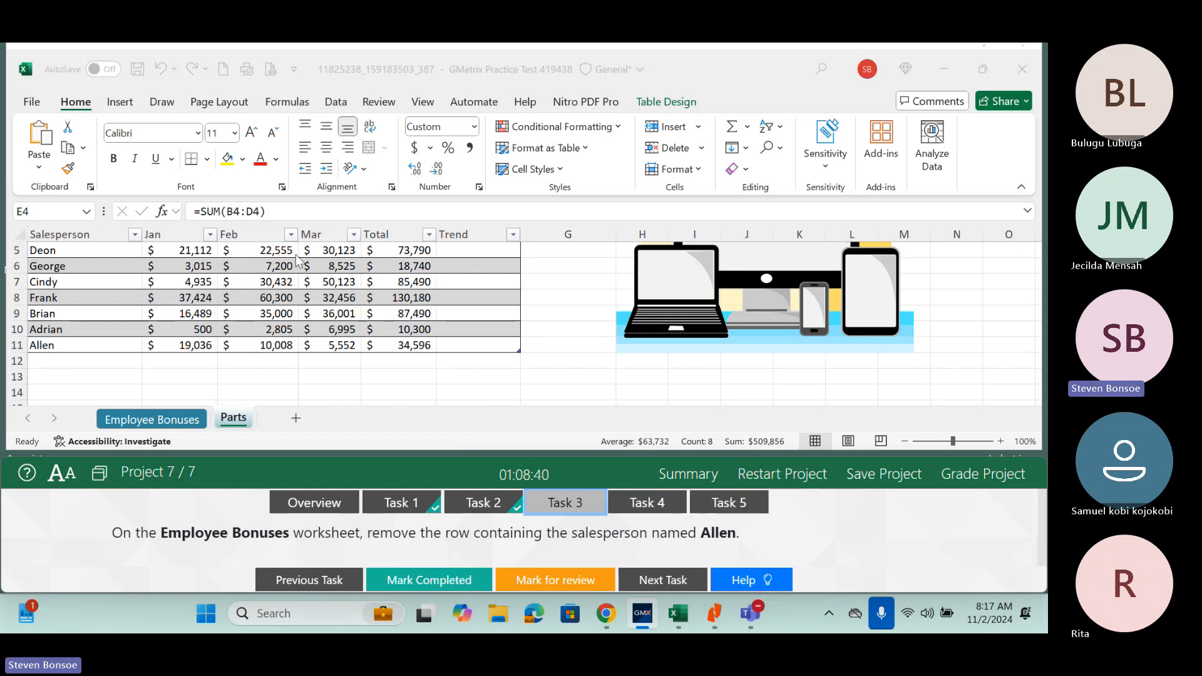
pyautogui.click(171, 421)
pyautogui.click(170, 421)
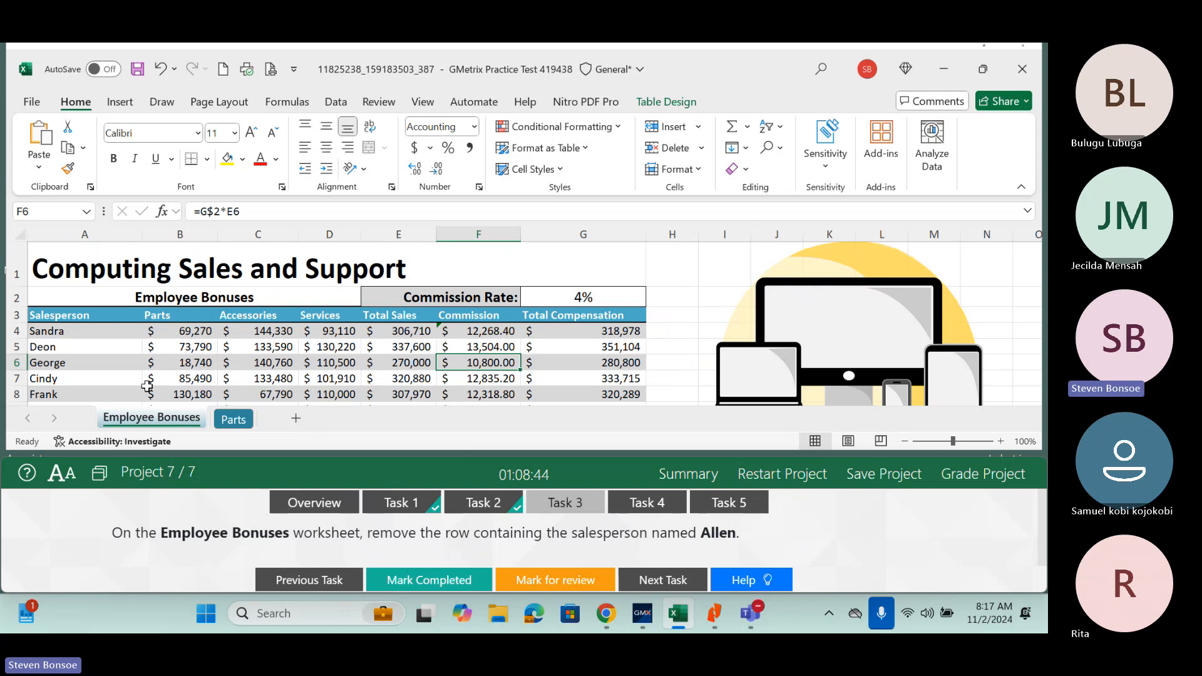
# Delete the last salesperson's table row (row 11) from the Employee Bonuses table and mark Task 3 completed.
pyautogui.click(78, 383)
pyautogui.press('Down')
pyautogui.press('Down')
pyautogui.press('Down')
pyautogui.press('Down')
pyautogui.press('Down')
pyautogui.press('Down')
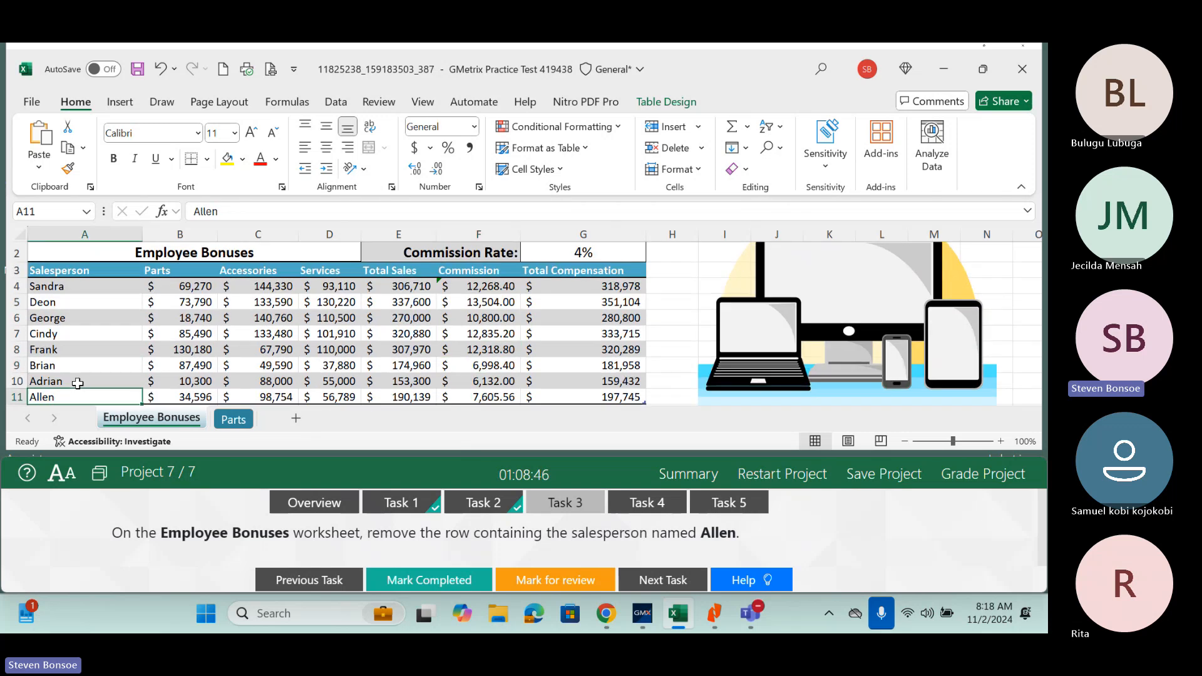
pyautogui.click(107, 361)
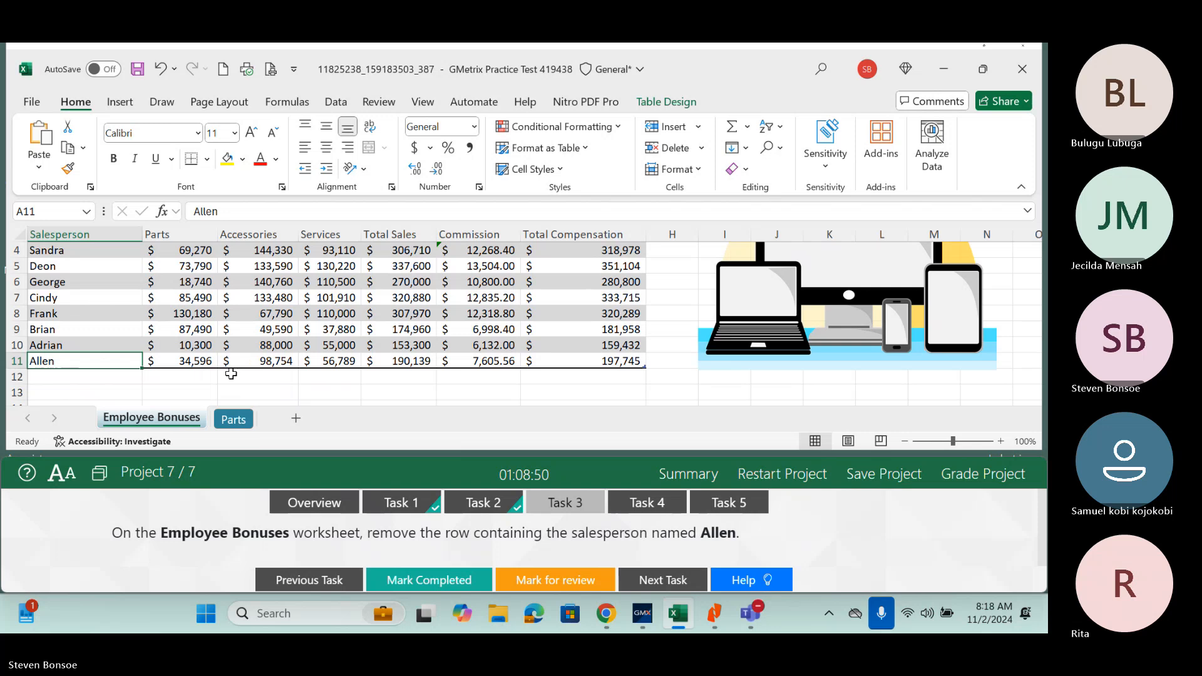
pyautogui.click(7, 360)
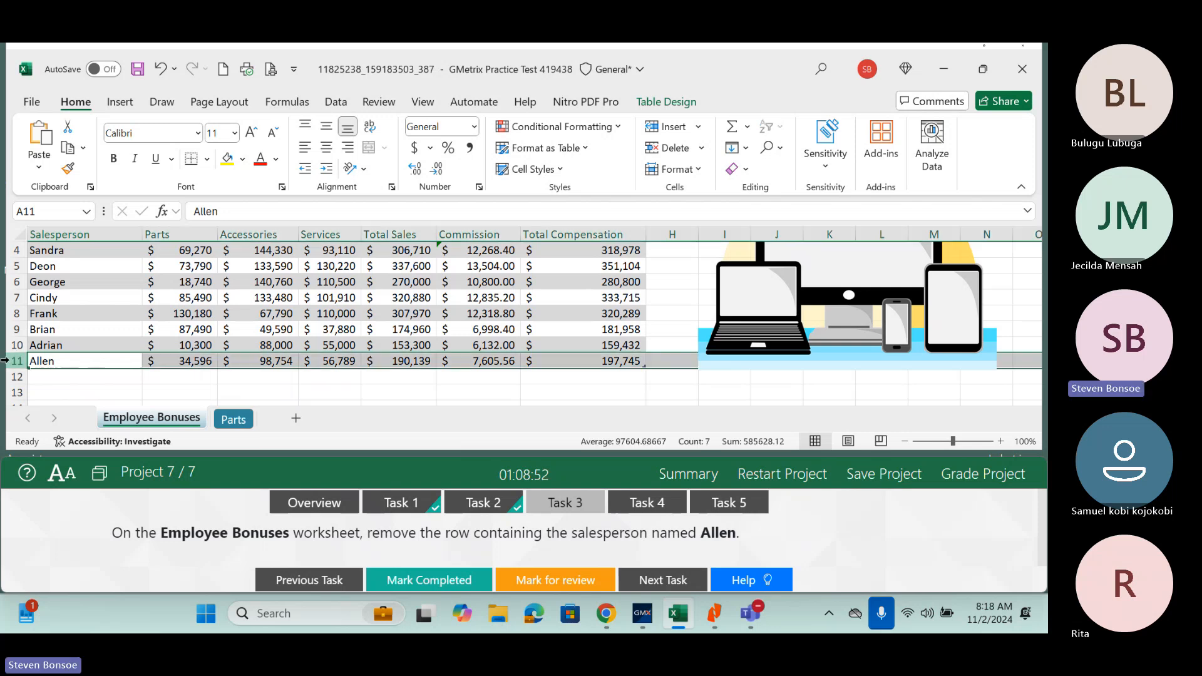
pyautogui.click(74, 360)
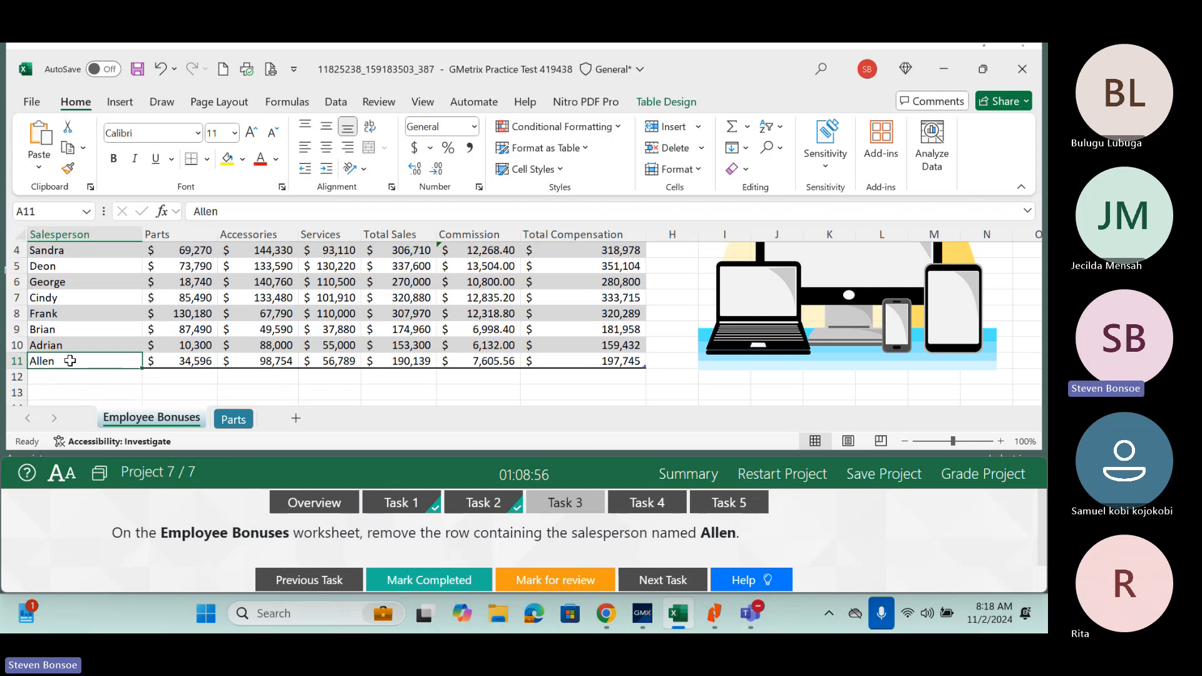
pyautogui.rightClick(70, 361)
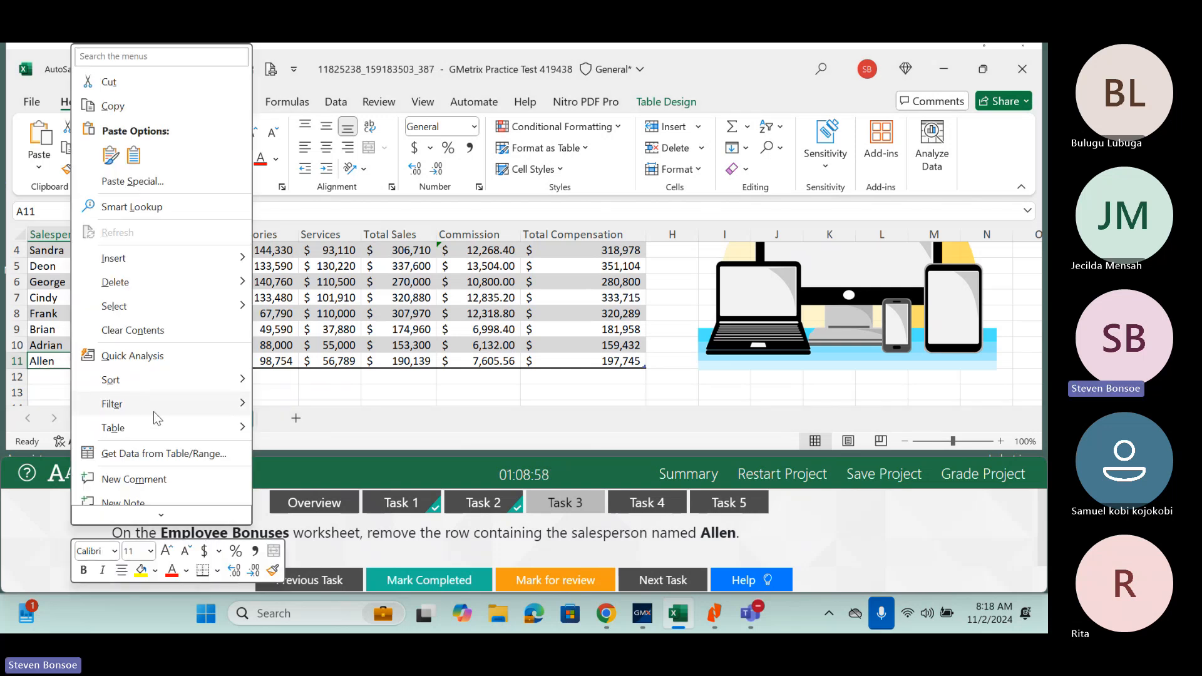
pyautogui.moveTo(205, 282)
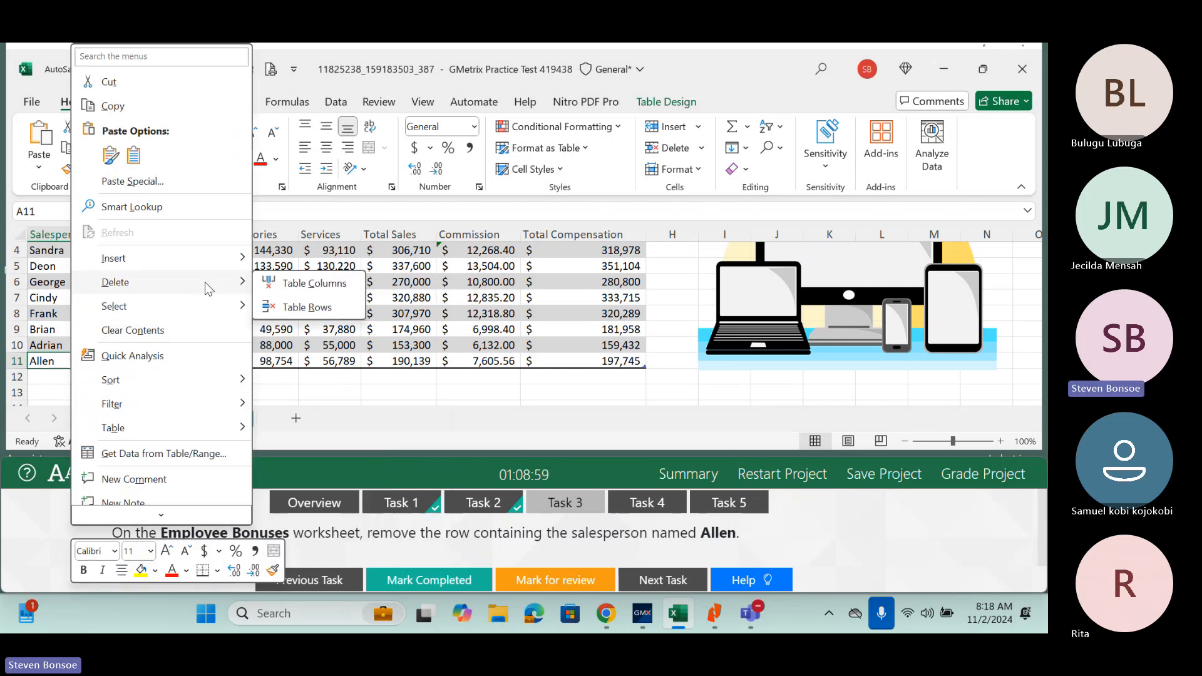
pyautogui.click(311, 308)
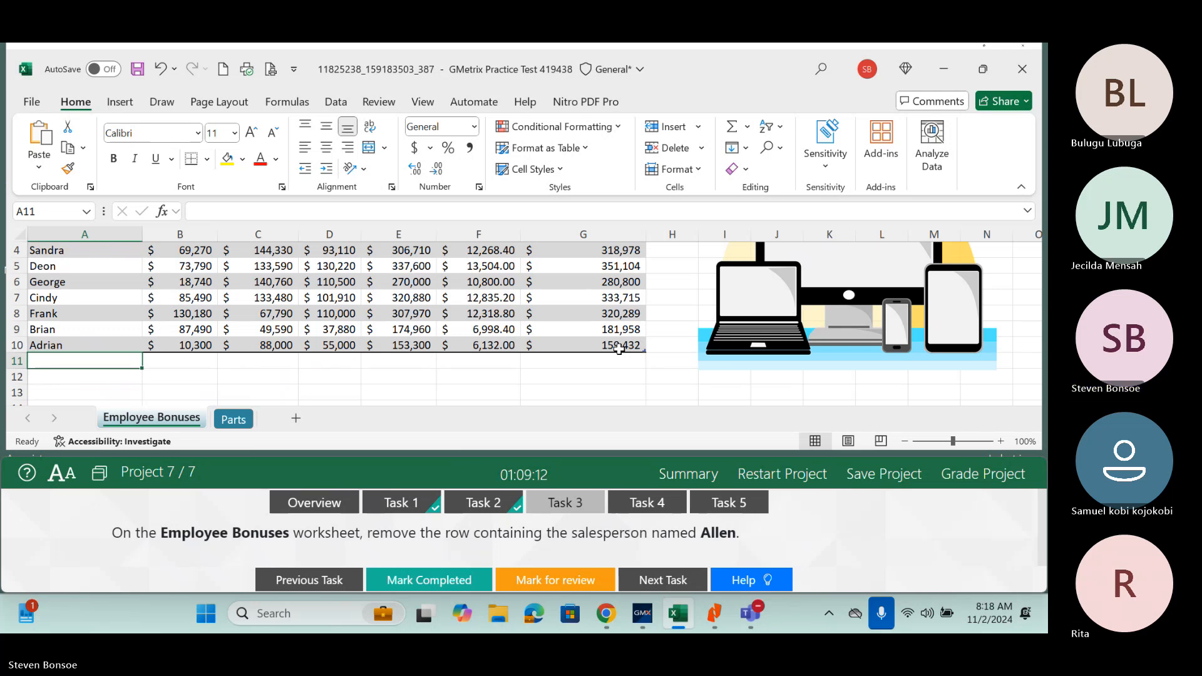
pyautogui.click(448, 582)
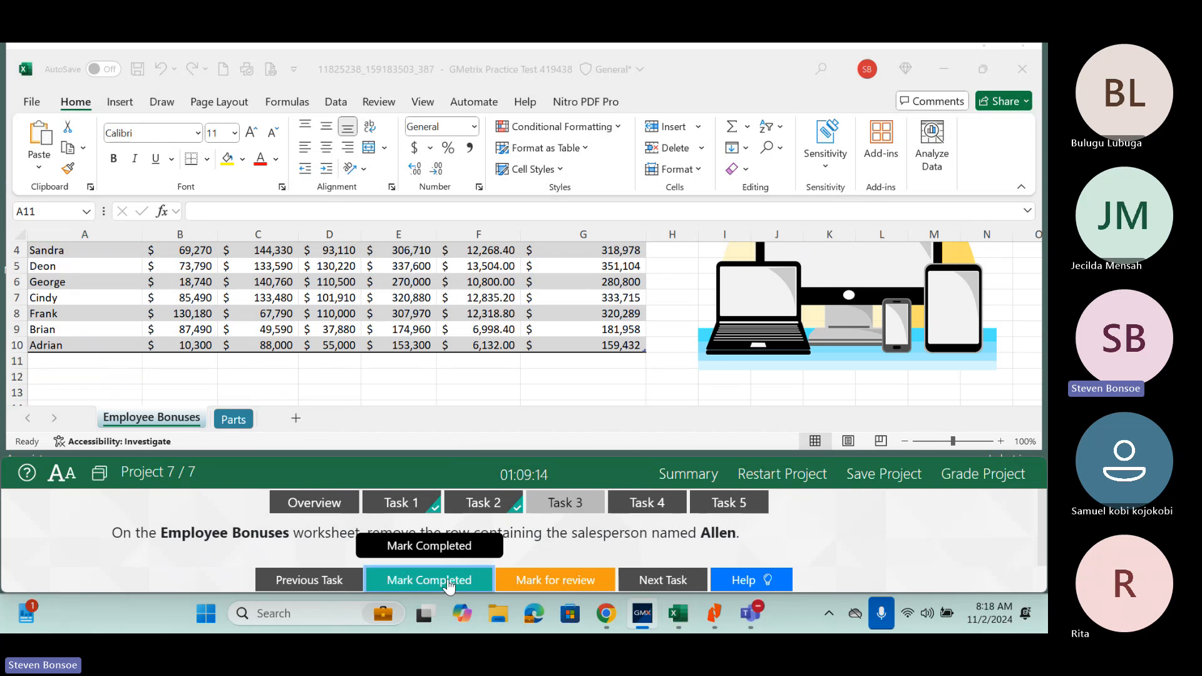
# Open Task 4 and select a cell inside the table on the Parts worksheet.
pyautogui.click(654, 504)
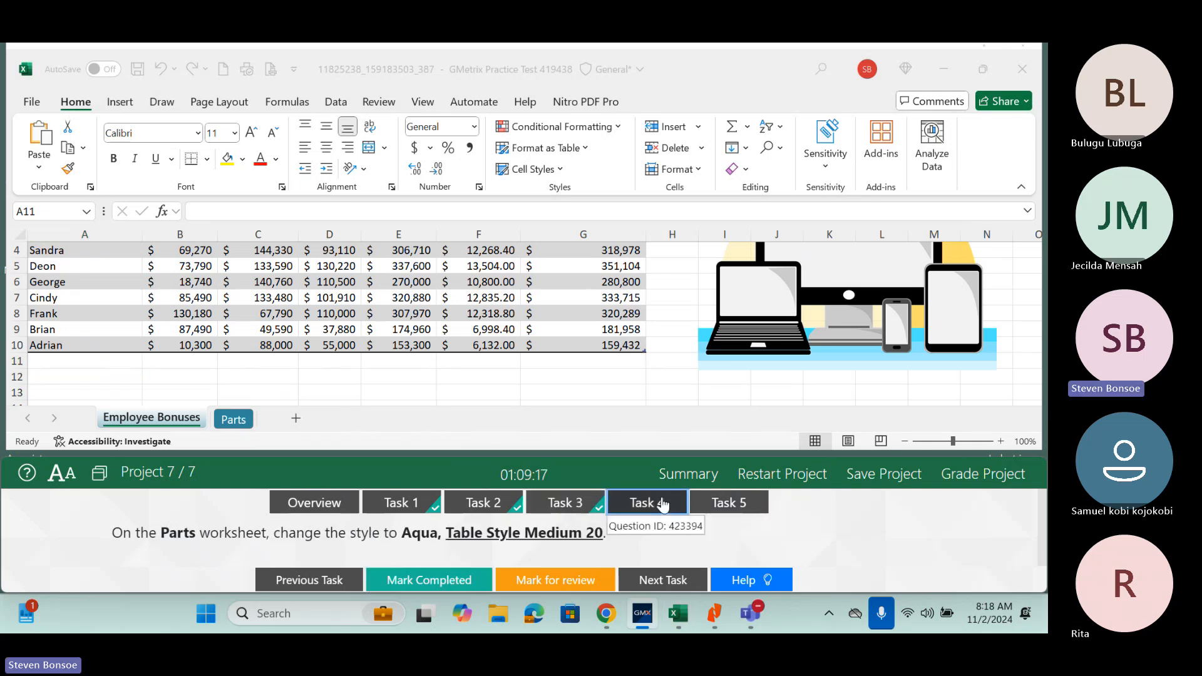
pyautogui.click(234, 422)
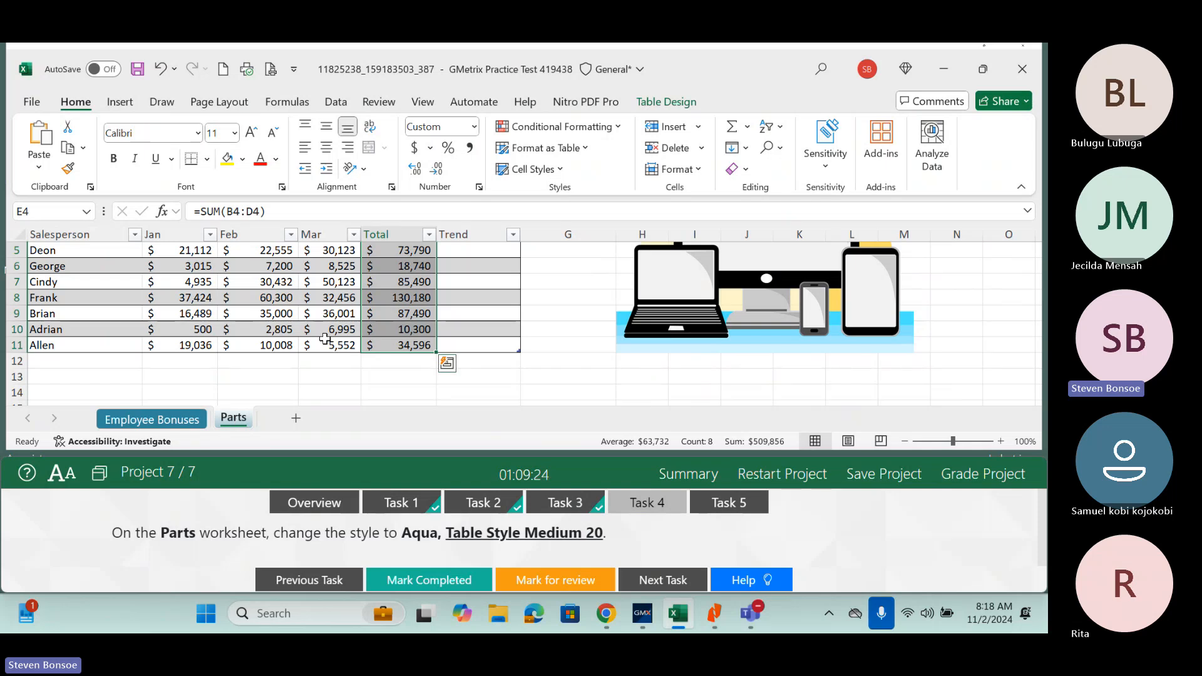
pyautogui.click(325, 285)
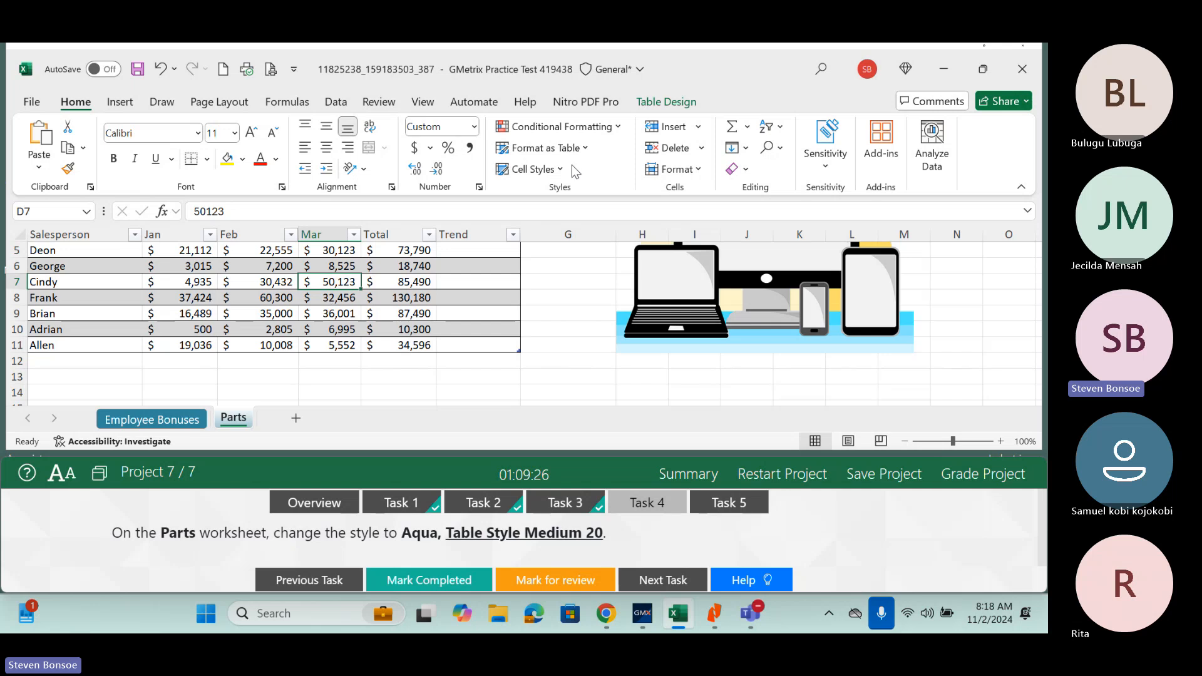
pyautogui.click(580, 152)
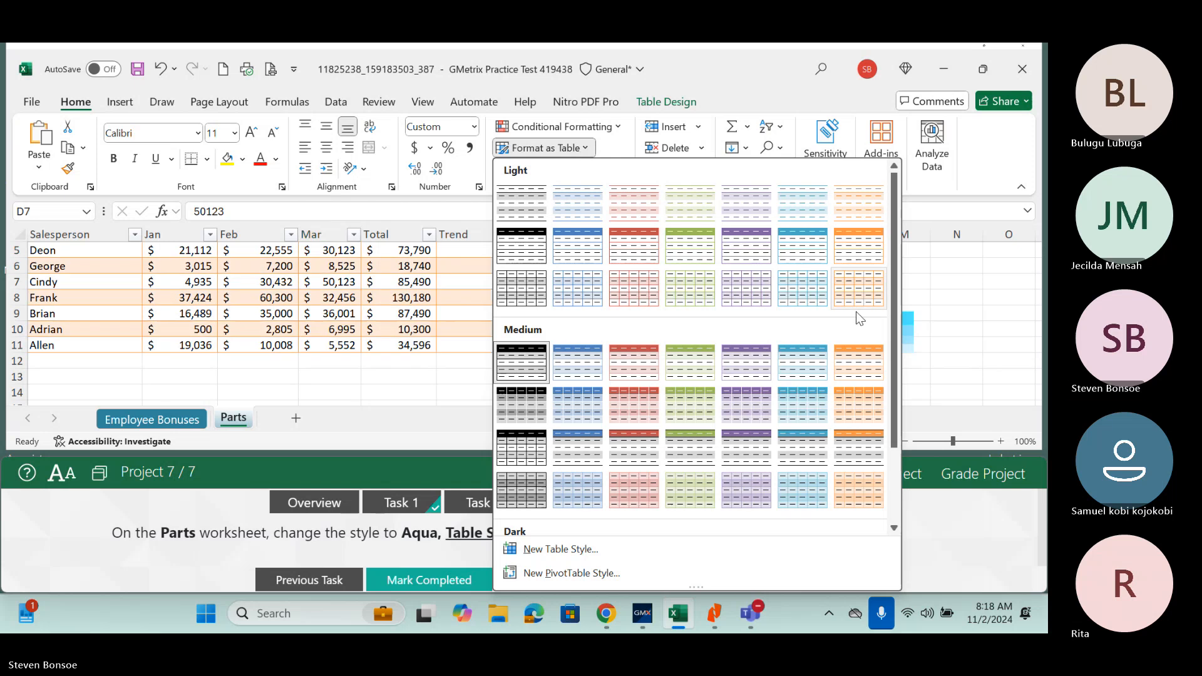
pyautogui.moveTo(894, 385); pyautogui.dragTo(915, 370)
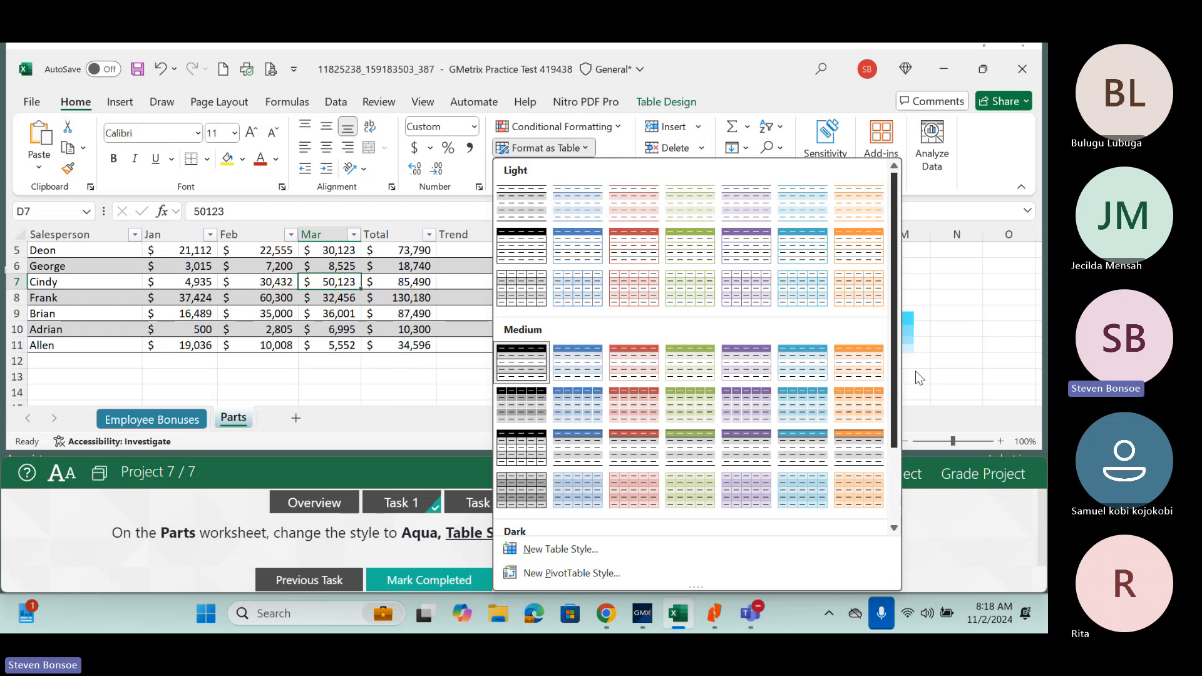
pyautogui.click(405, 418)
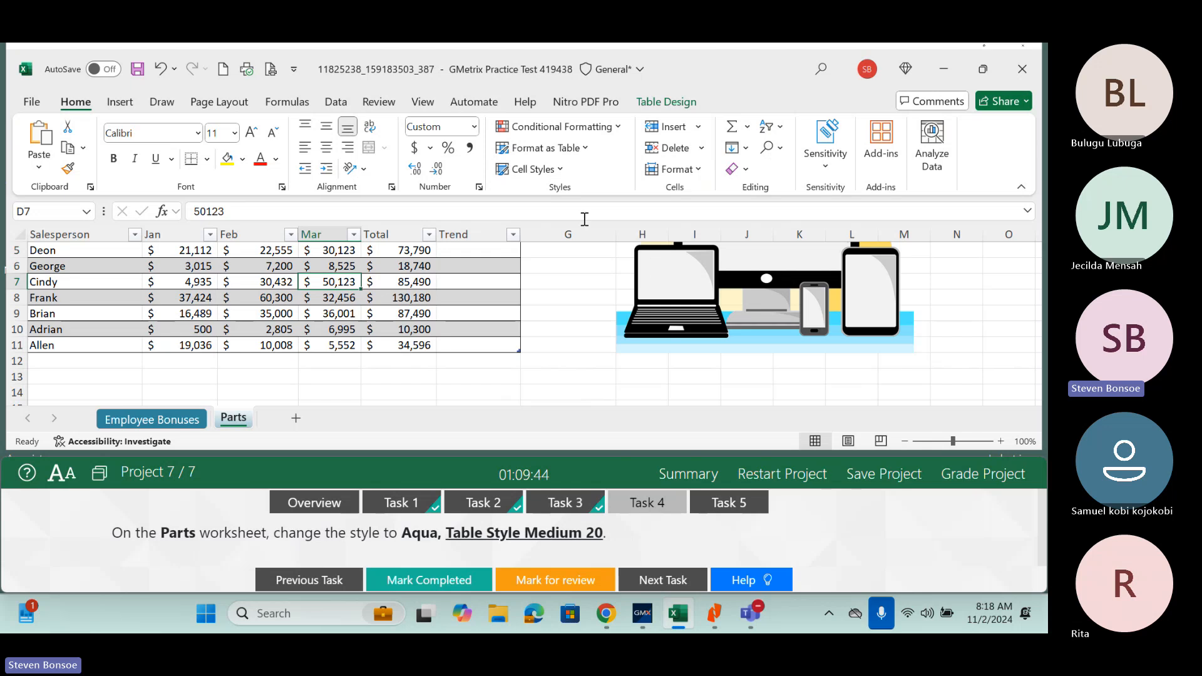
pyautogui.click(559, 170)
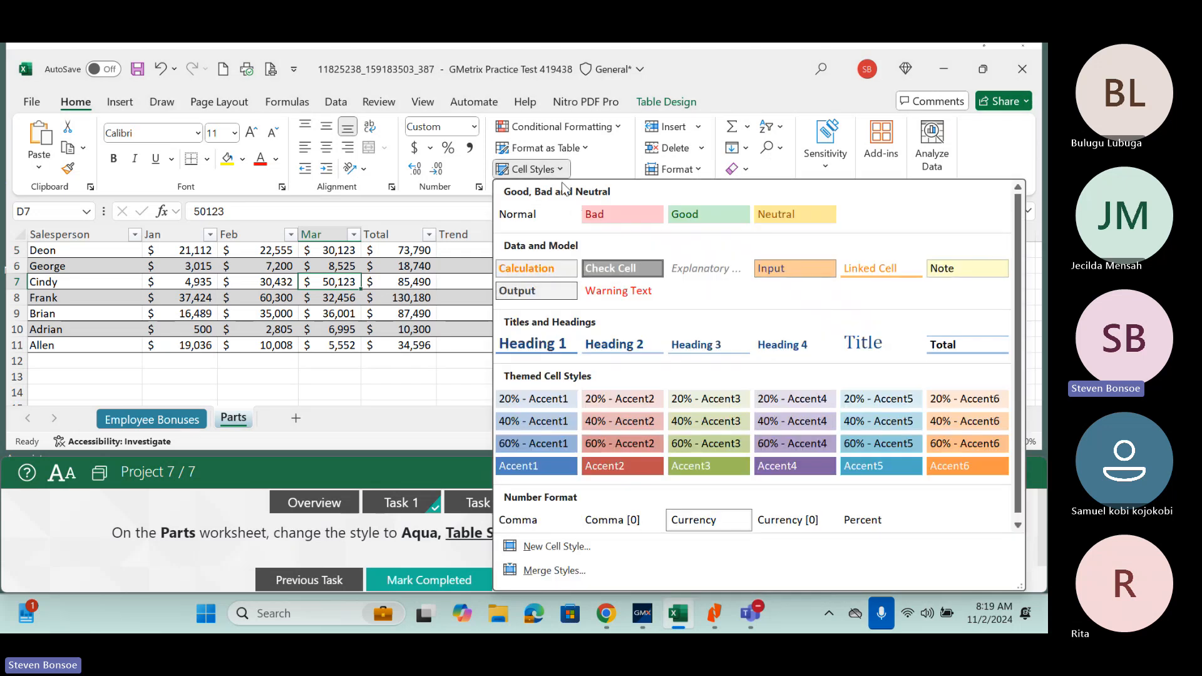
# Apply the Aqua, Table Style Medium 20 style to the Parts table and mark Task 4 completed.
pyautogui.click(590, 151)
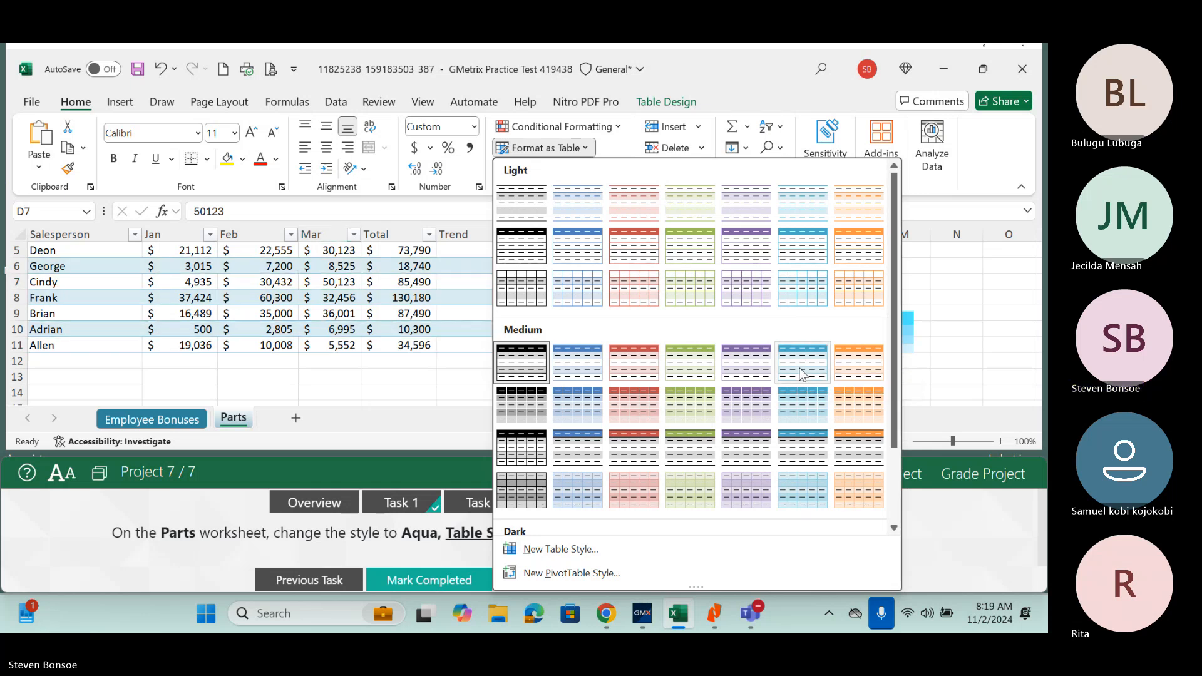
pyautogui.click(803, 449)
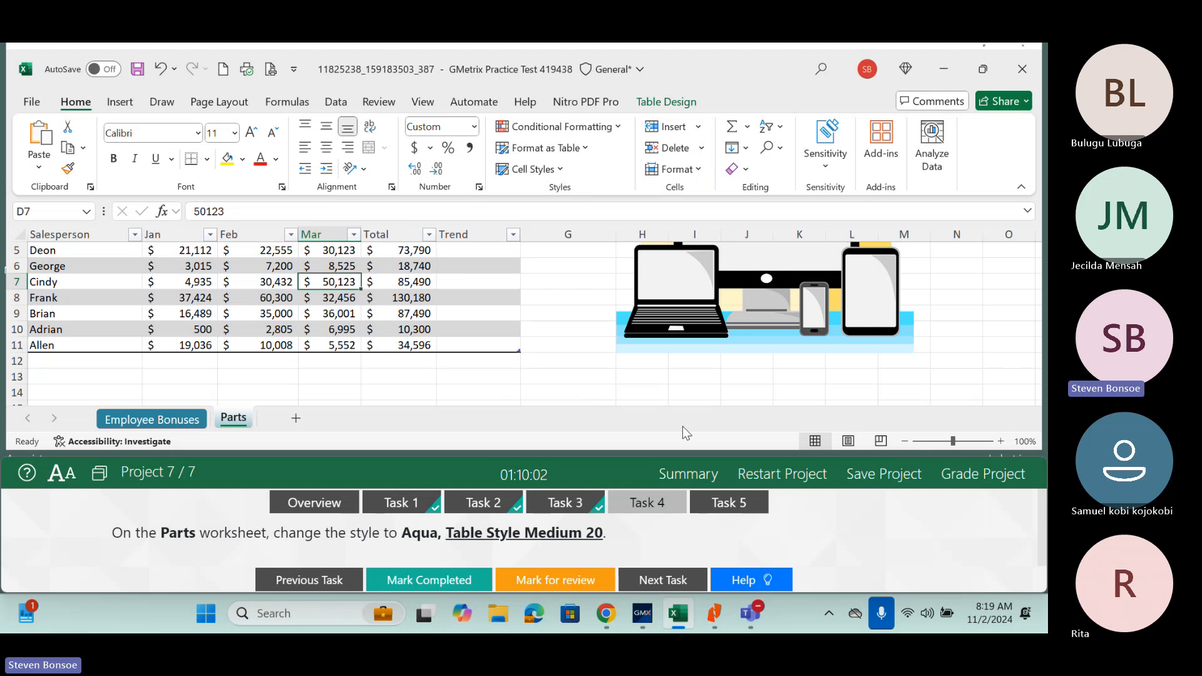
pyautogui.click(444, 580)
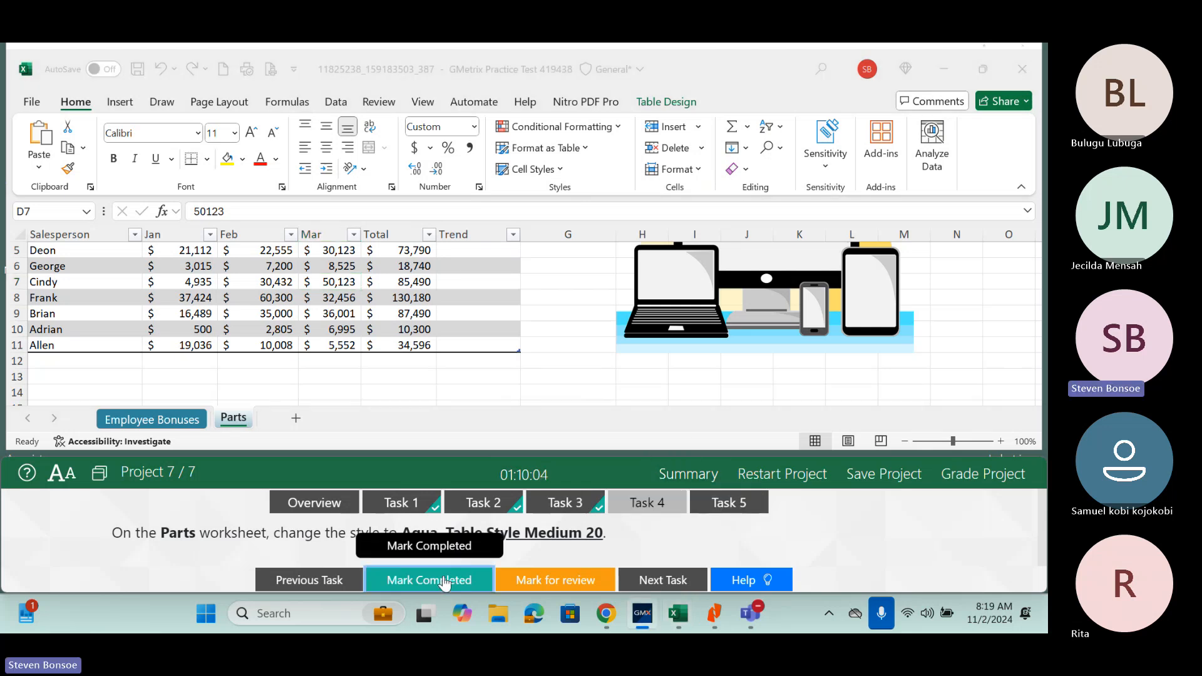
pyautogui.click(444, 581)
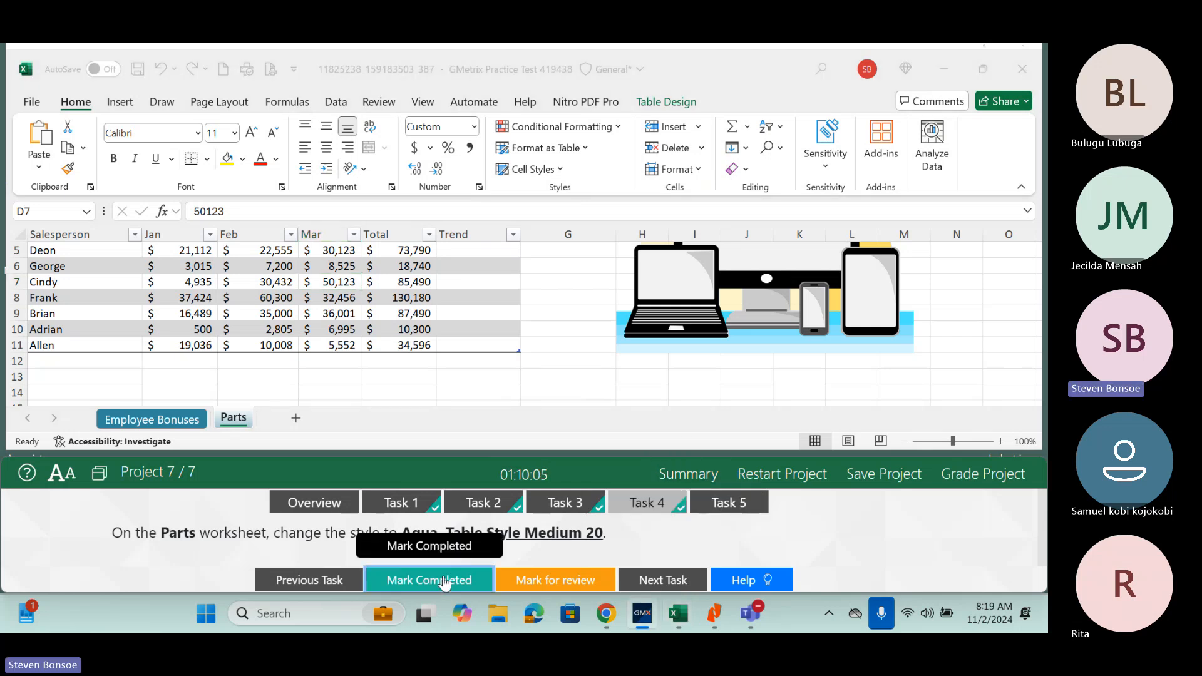
# Open Task 5 and select cell F4 in the Trend column of the Parts worksheet.
pyautogui.click(739, 504)
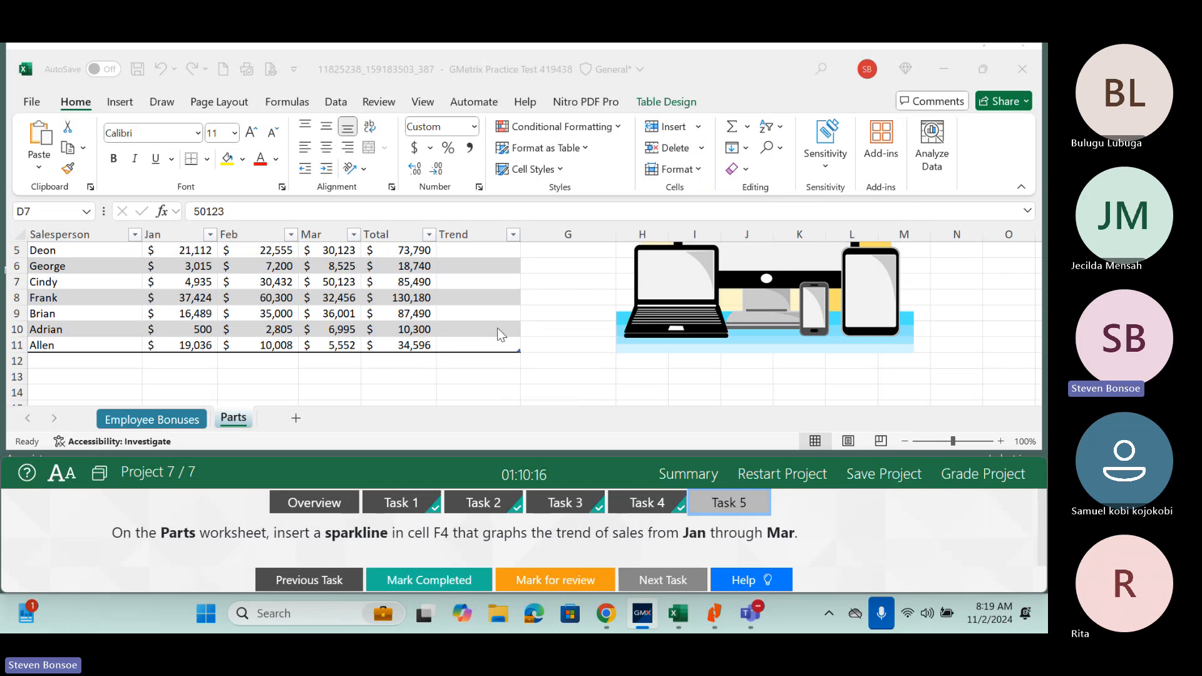
pyautogui.doubleClick(486, 289)
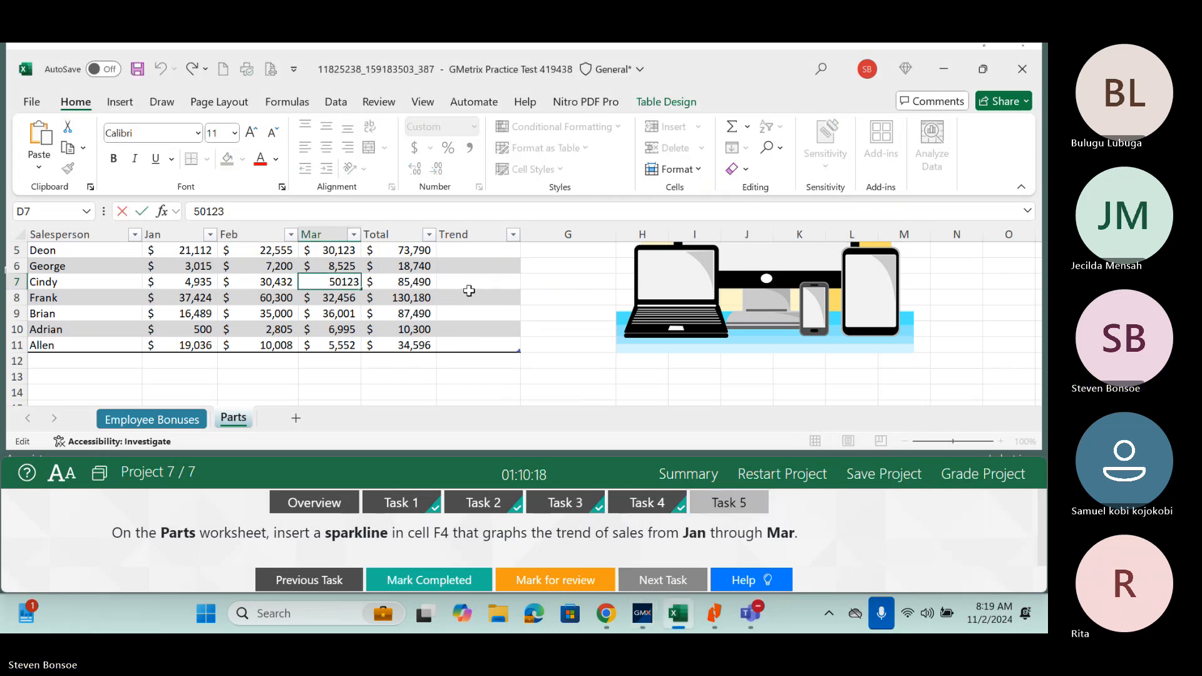
pyautogui.click(469, 292)
pyautogui.hotkey('ctrl', 'Up')
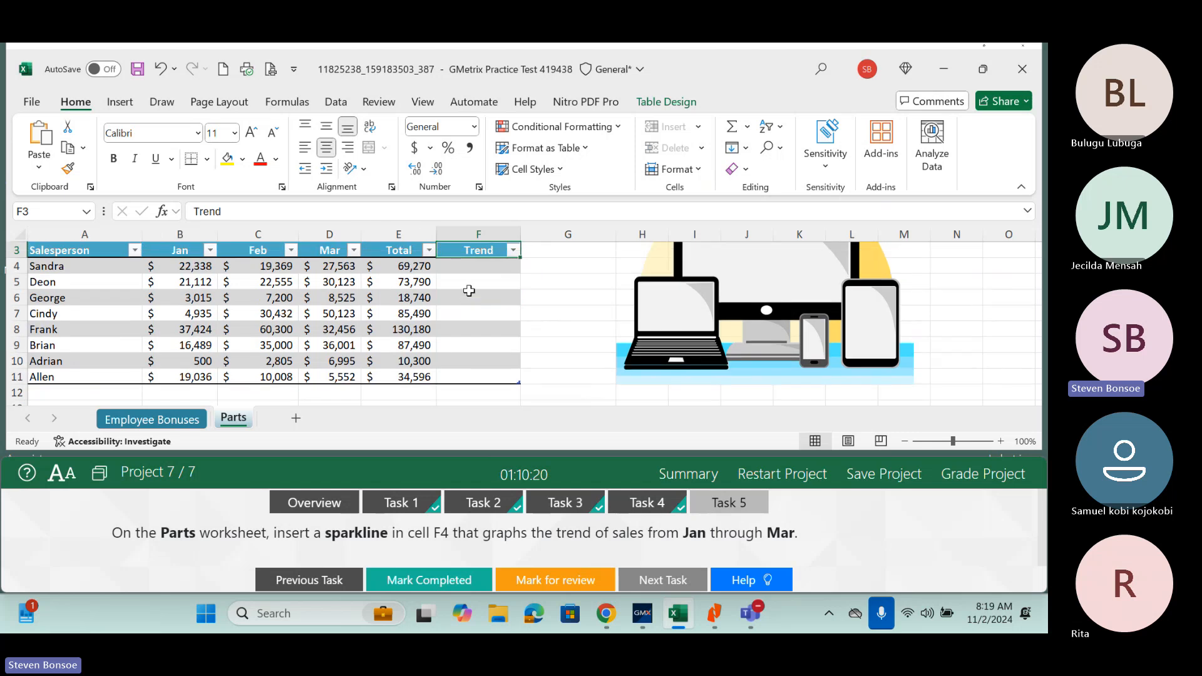
pyautogui.click(491, 262)
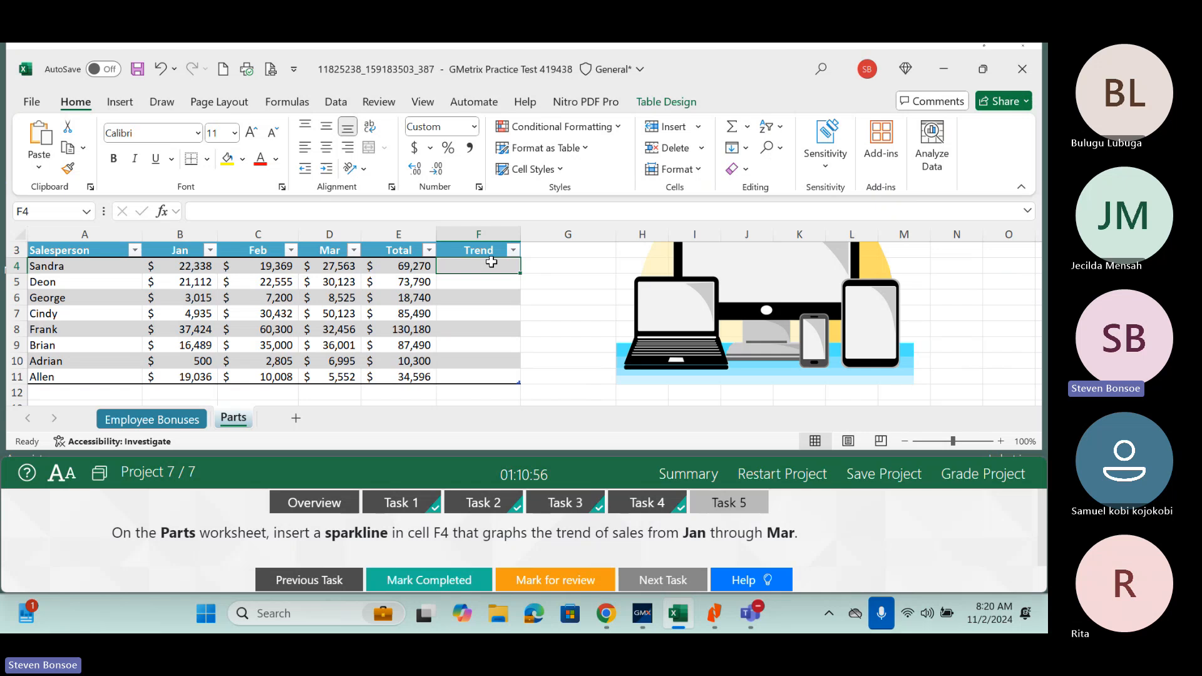
# Insert a line sparkline in cell F4 using data range B4:D4 and mark Task 5 completed.
pyautogui.click(120, 104)
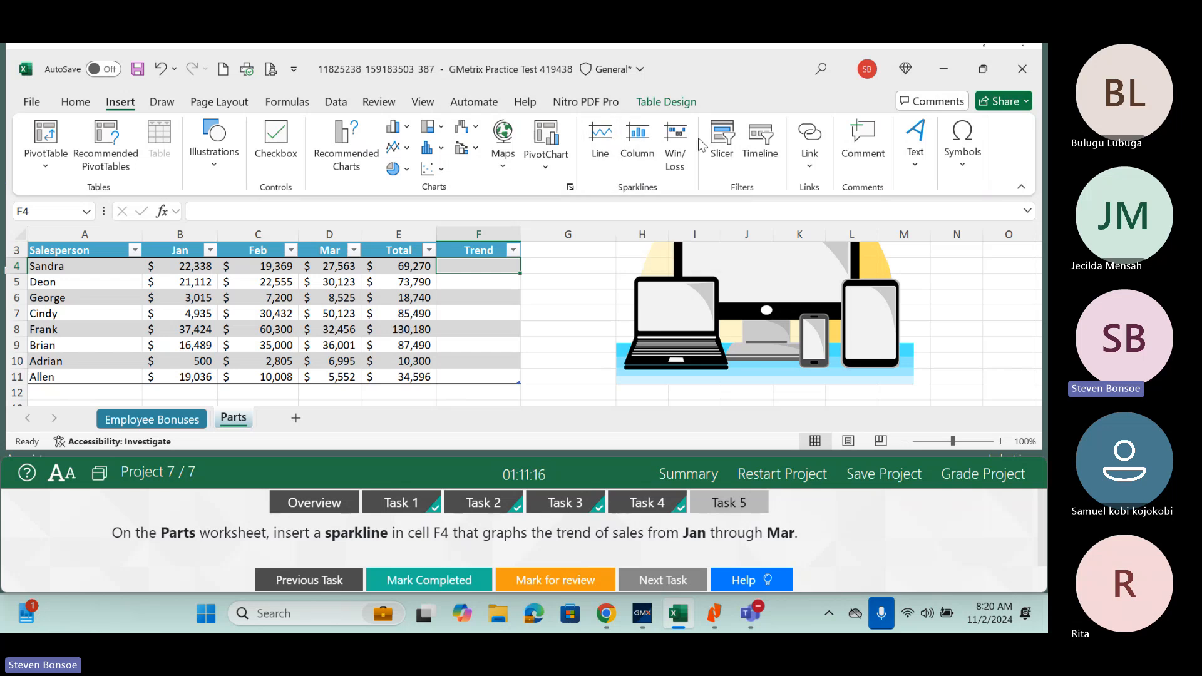
pyautogui.click(614, 151)
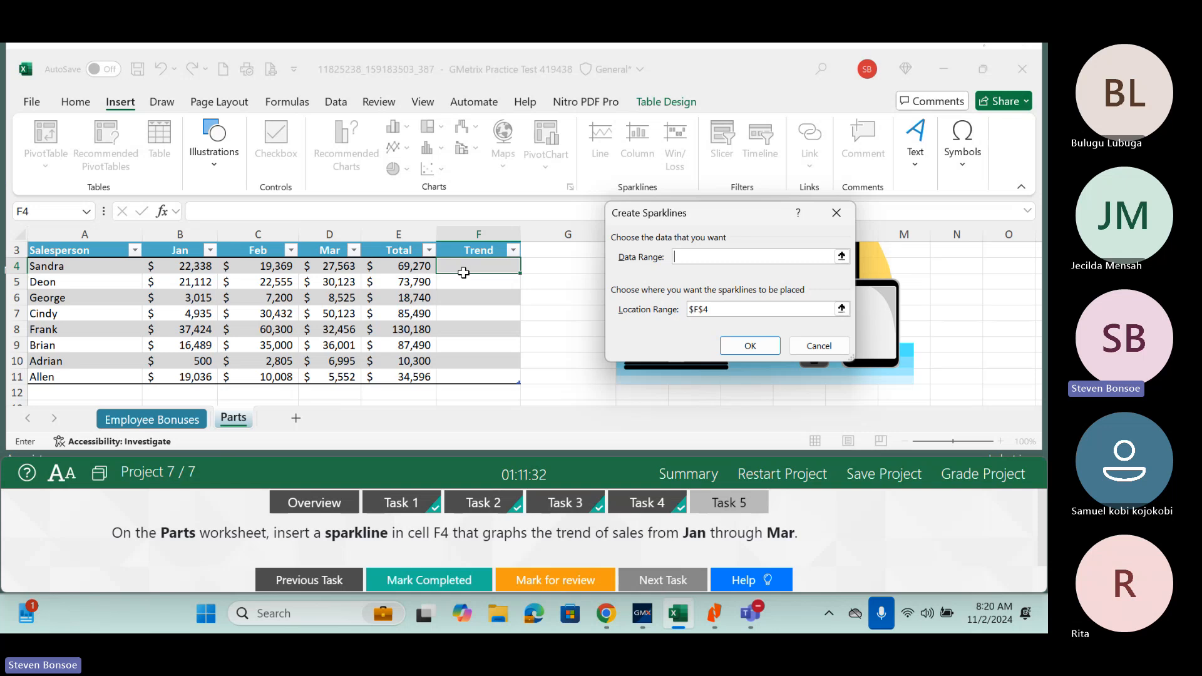
pyautogui.click(843, 257)
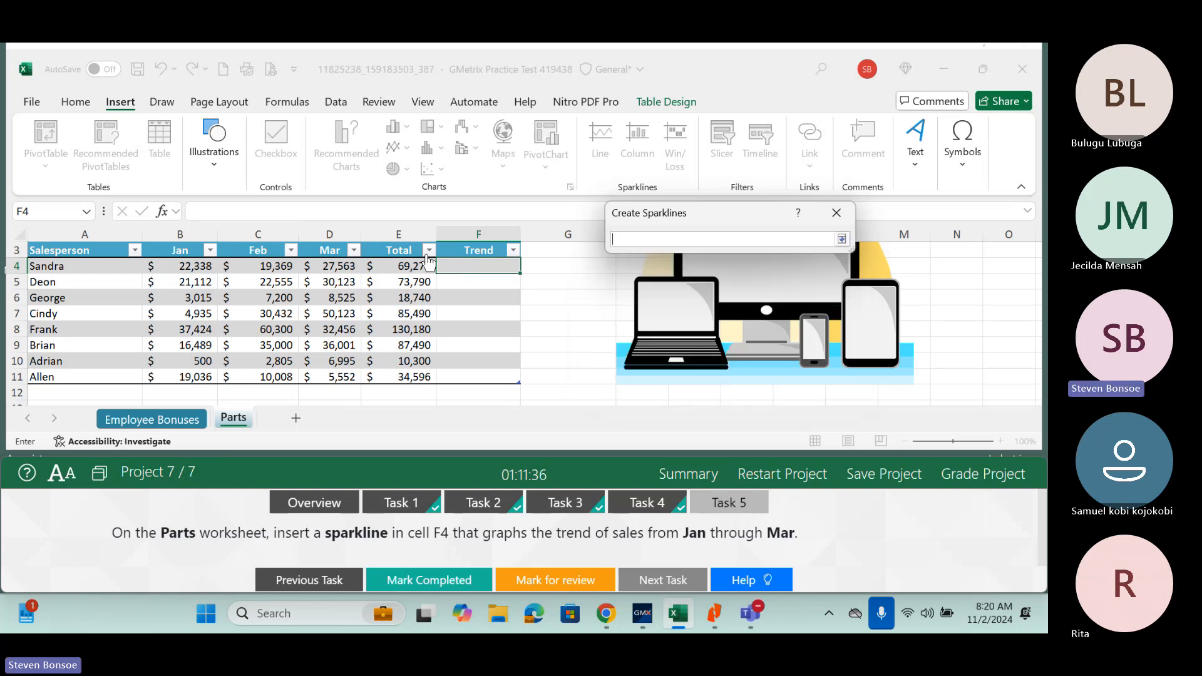
pyautogui.moveTo(185, 268); pyautogui.dragTo(338, 268)
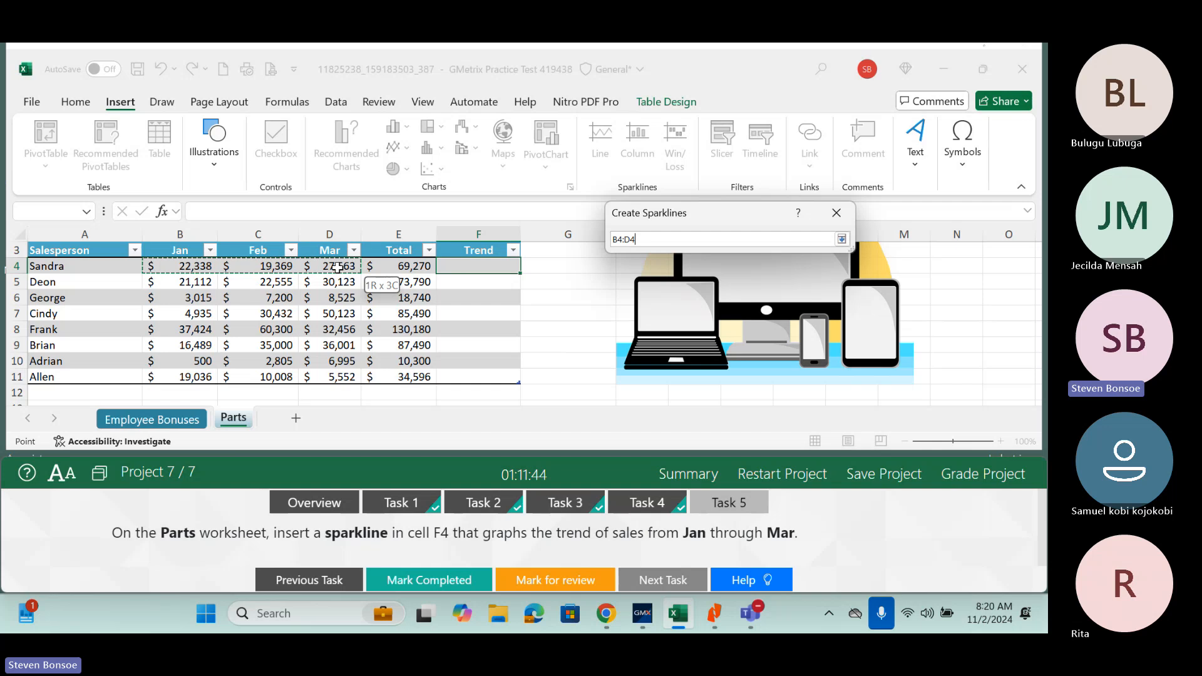
pyautogui.moveTo(337, 268); pyautogui.dragTo(338, 268)
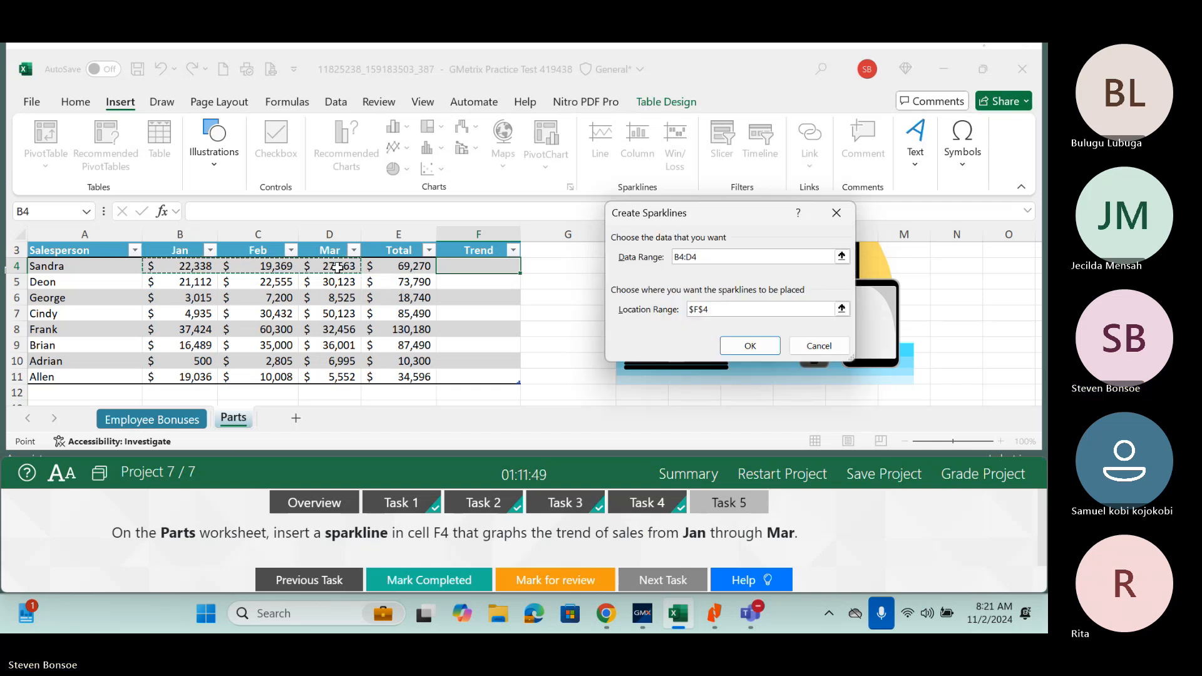
pyautogui.click(749, 346)
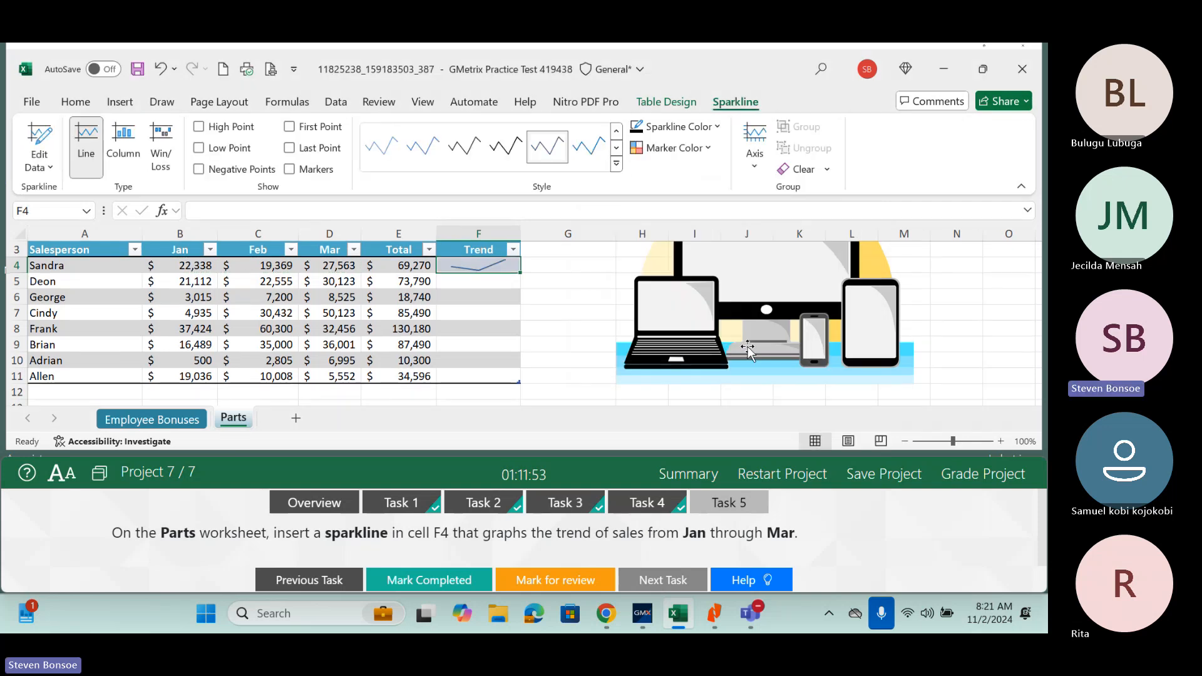
pyautogui.click(455, 586)
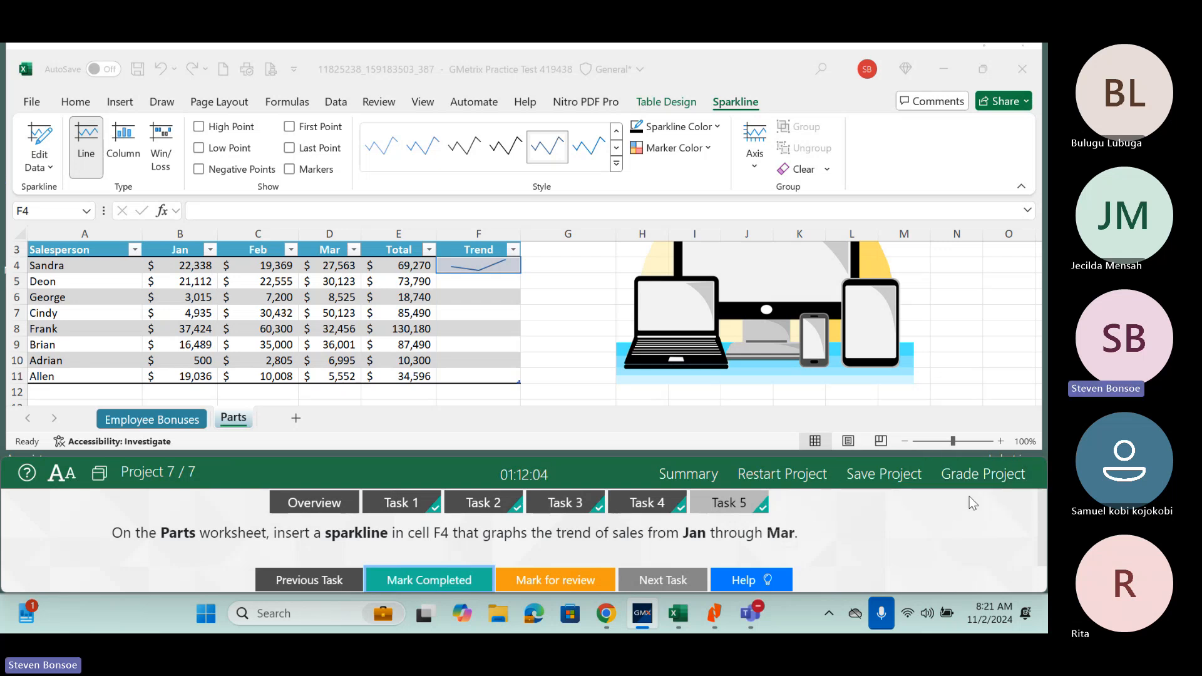
# Grade project 7, continue to the exam summary and finish the Excel 365 Practice Exam 1 Training test.
pyautogui.click(983, 478)
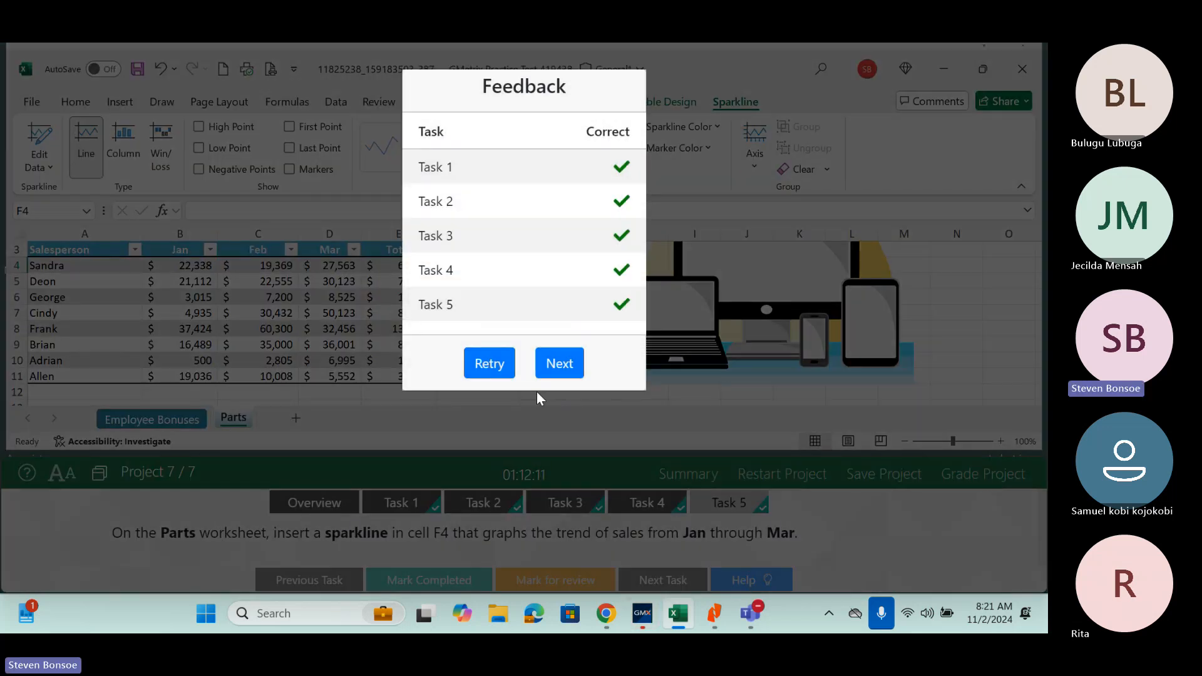
pyautogui.click(563, 359)
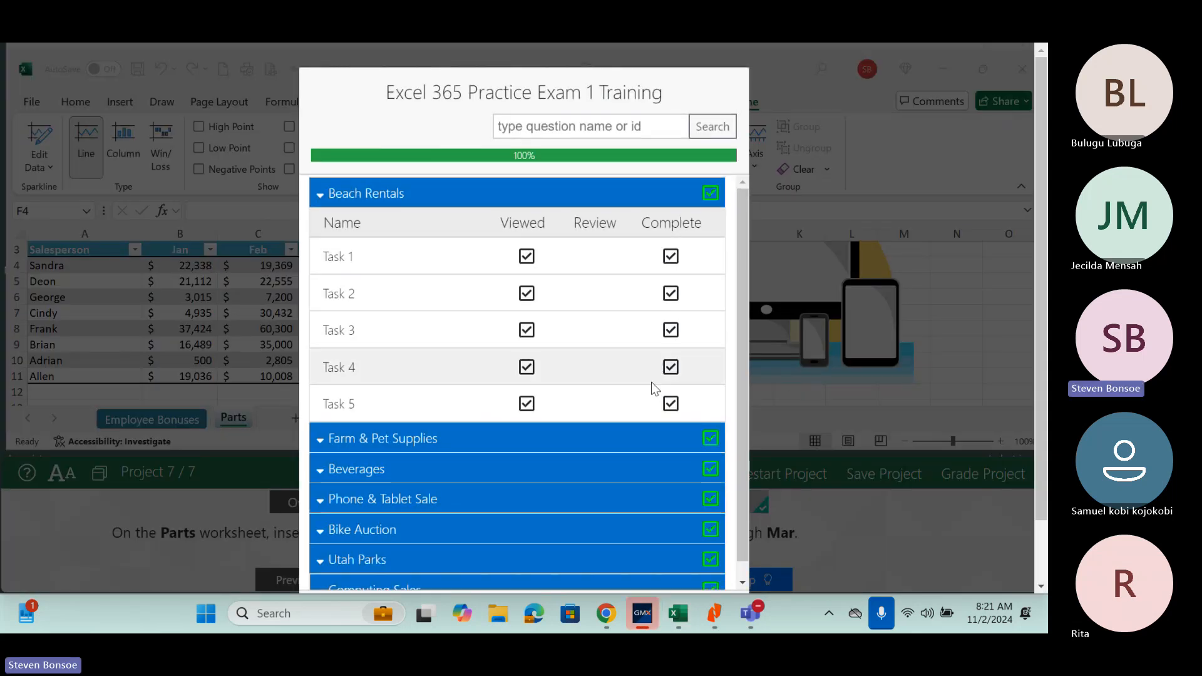
pyautogui.click(498, 202)
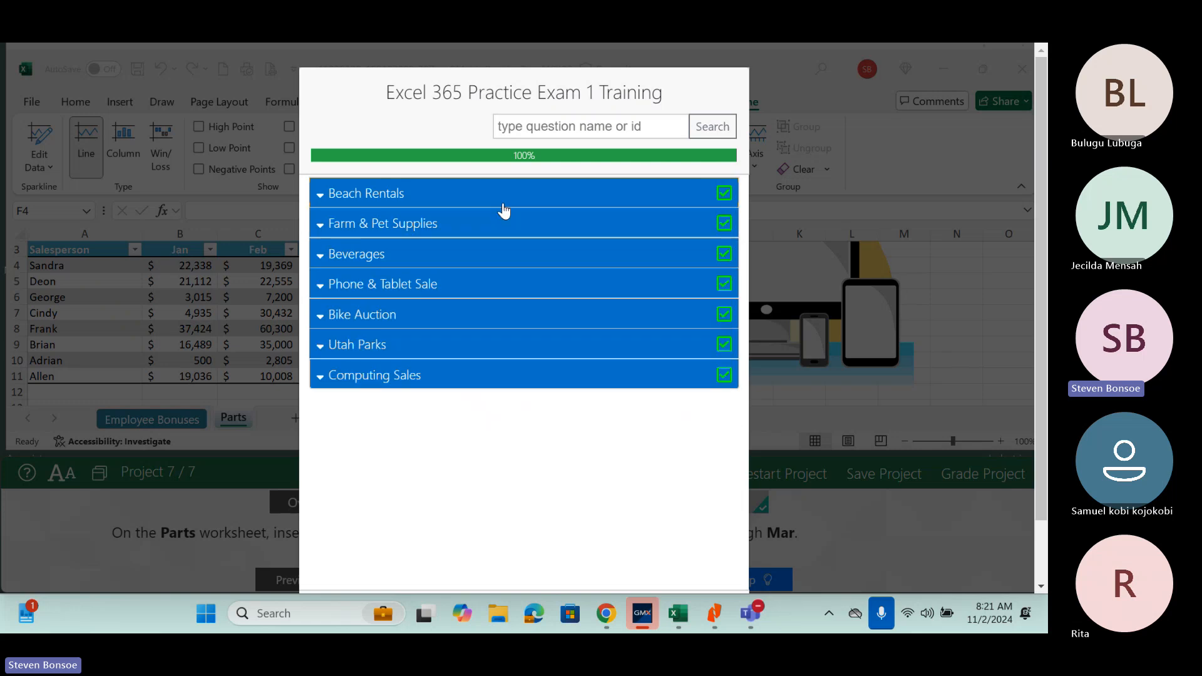
pyautogui.scroll(-1, 1039, 531)
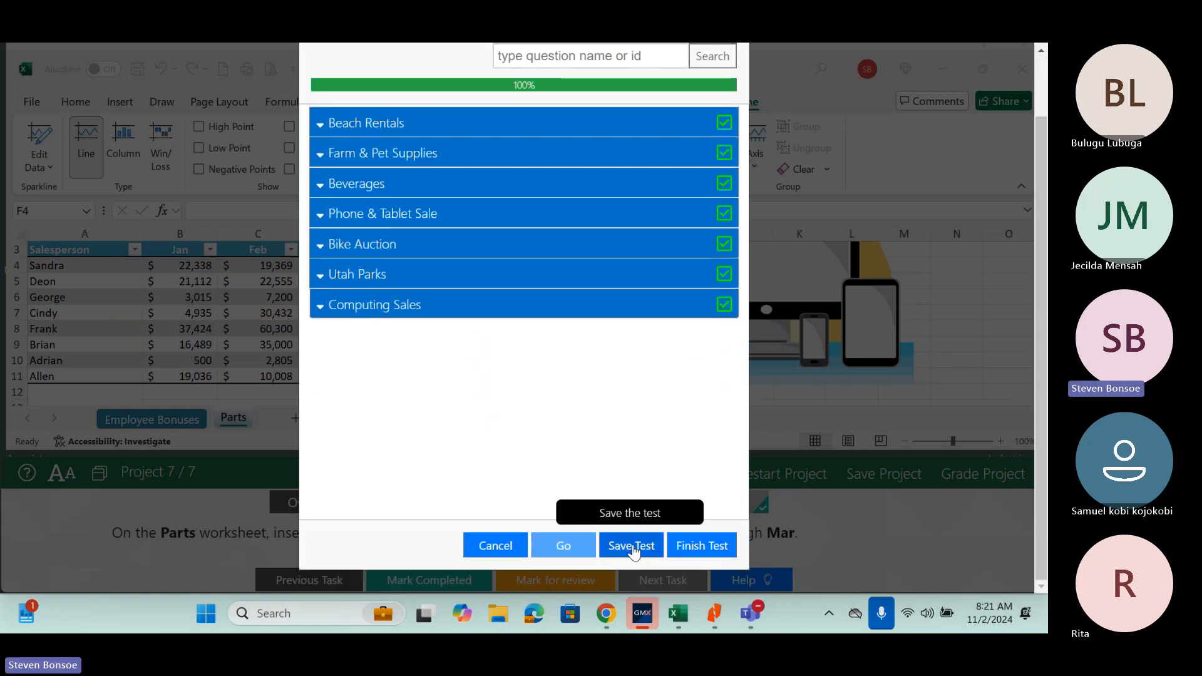
pyautogui.click(706, 548)
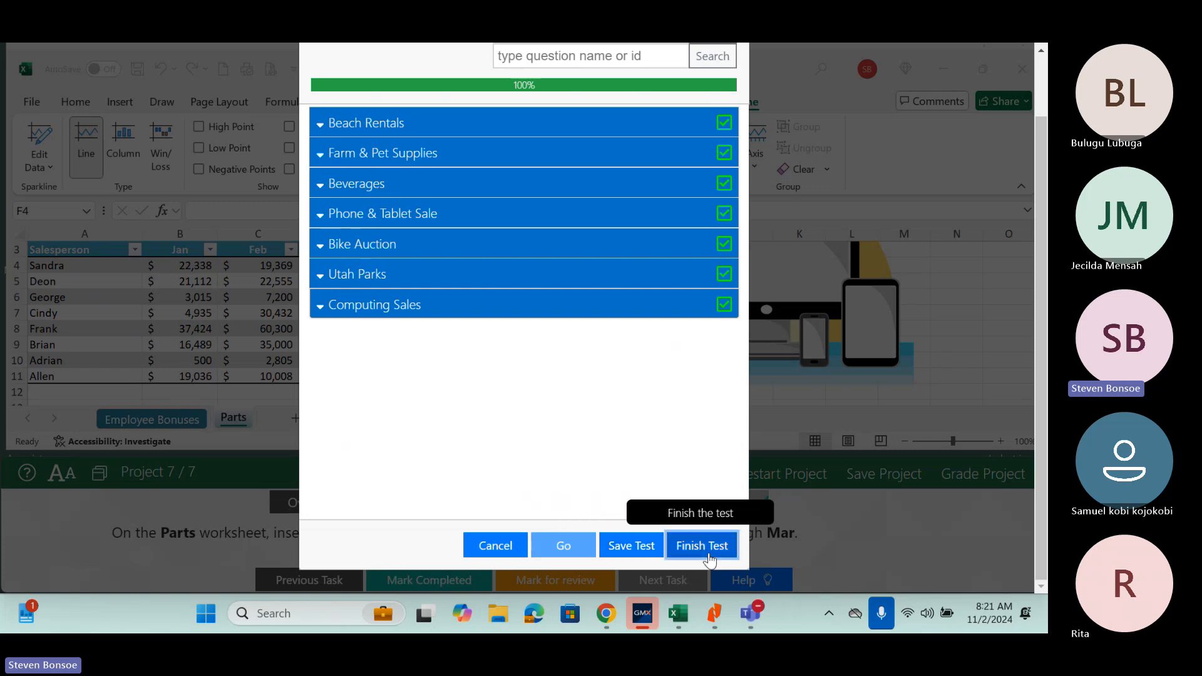
pyautogui.click(580, 408)
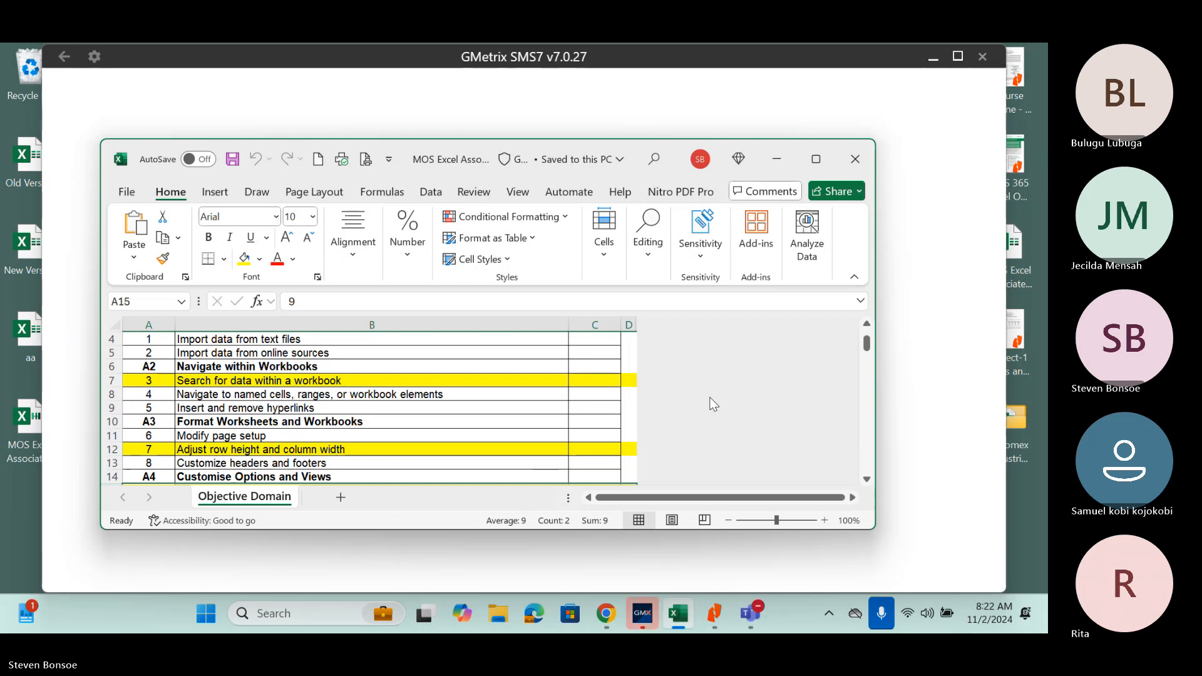
# Minimize the workbook covering the score report and examine the exam's overall result and per-task list.
pyautogui.click(777, 160)
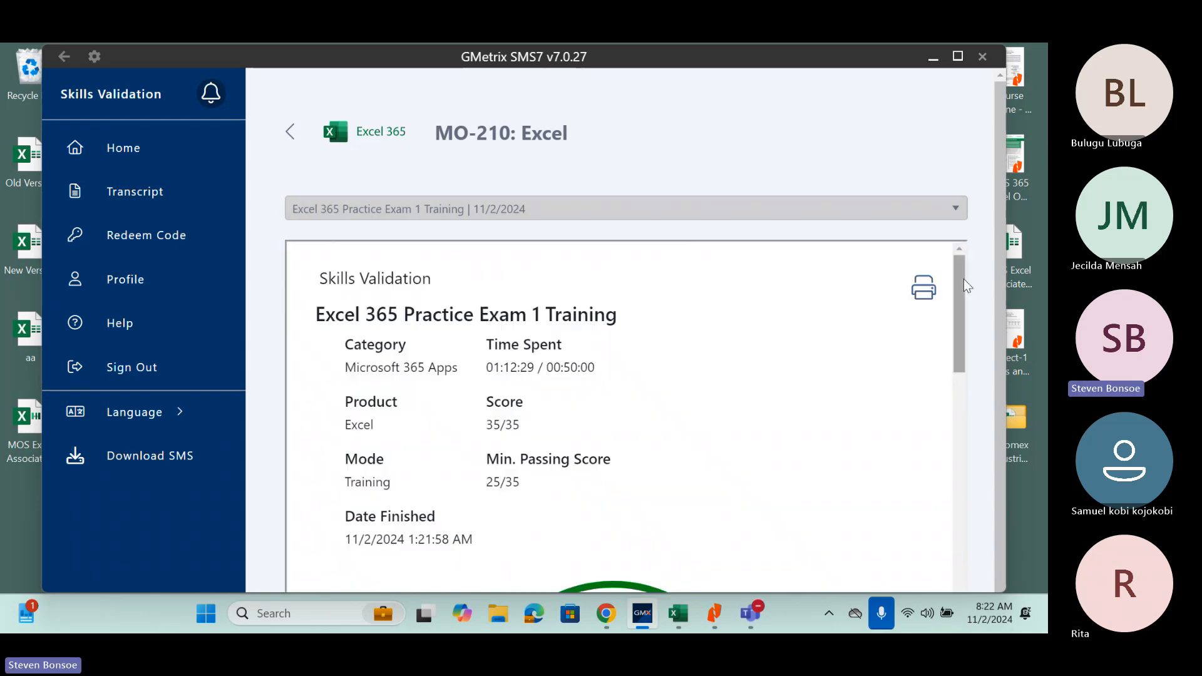
pyautogui.moveTo(960, 280)
pyautogui.mouseDown()
pyautogui.moveTo(956, 482)
pyautogui.moveTo(956, 283)
pyautogui.mouseUp()
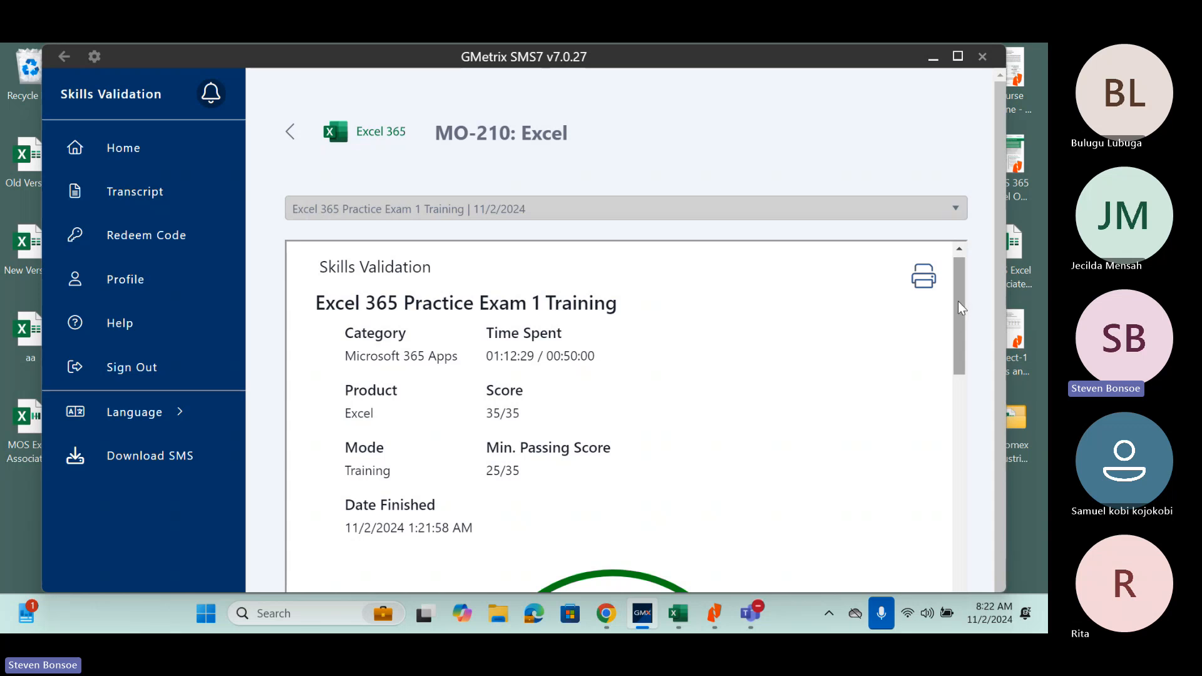
pyautogui.moveTo(959, 302); pyautogui.dragTo(962, 324)
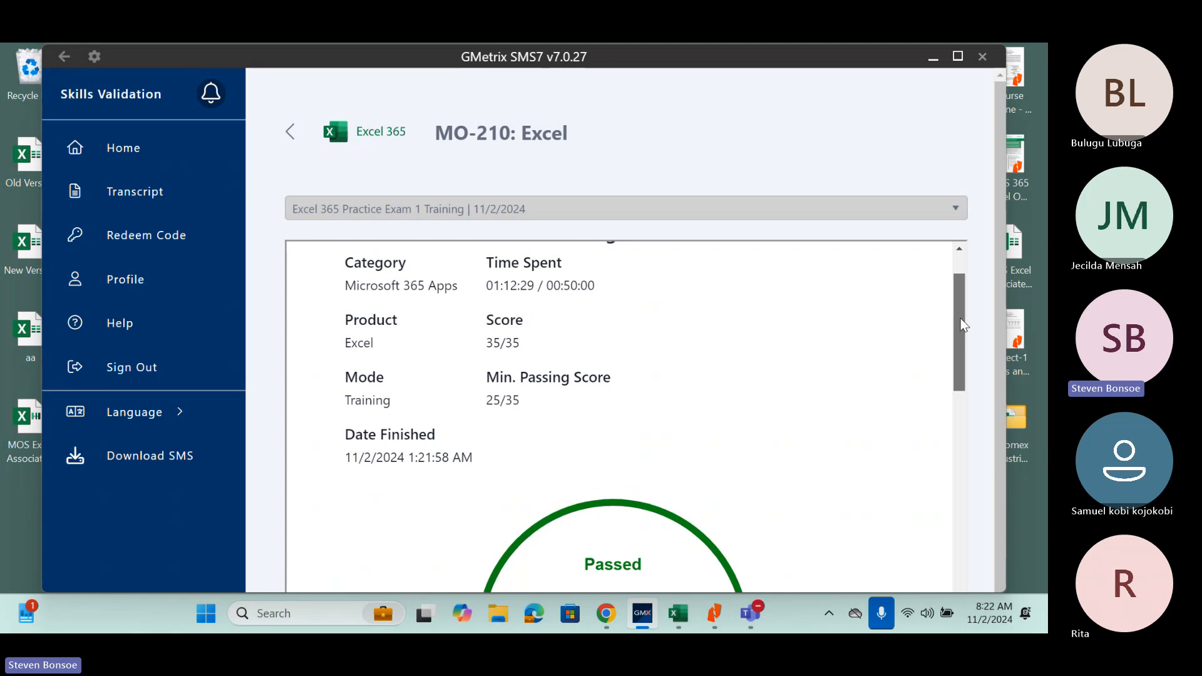
pyautogui.moveTo(962, 324); pyautogui.dragTo(963, 309)
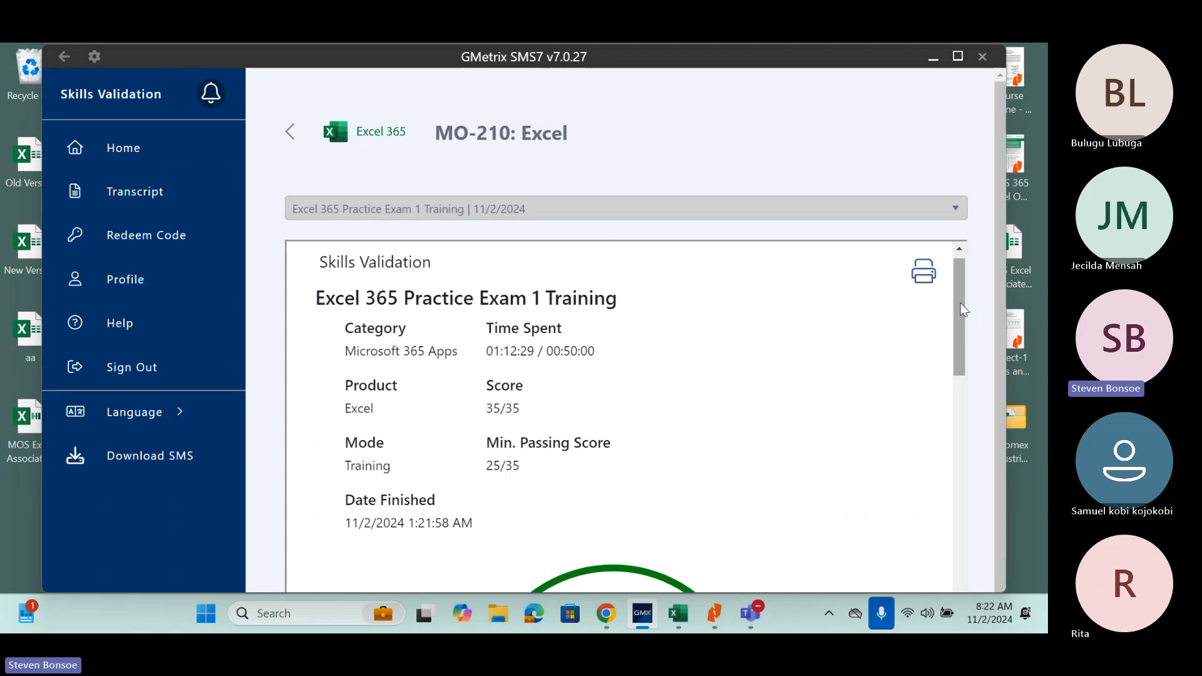
pyautogui.moveTo(960, 304); pyautogui.dragTo(946, 632)
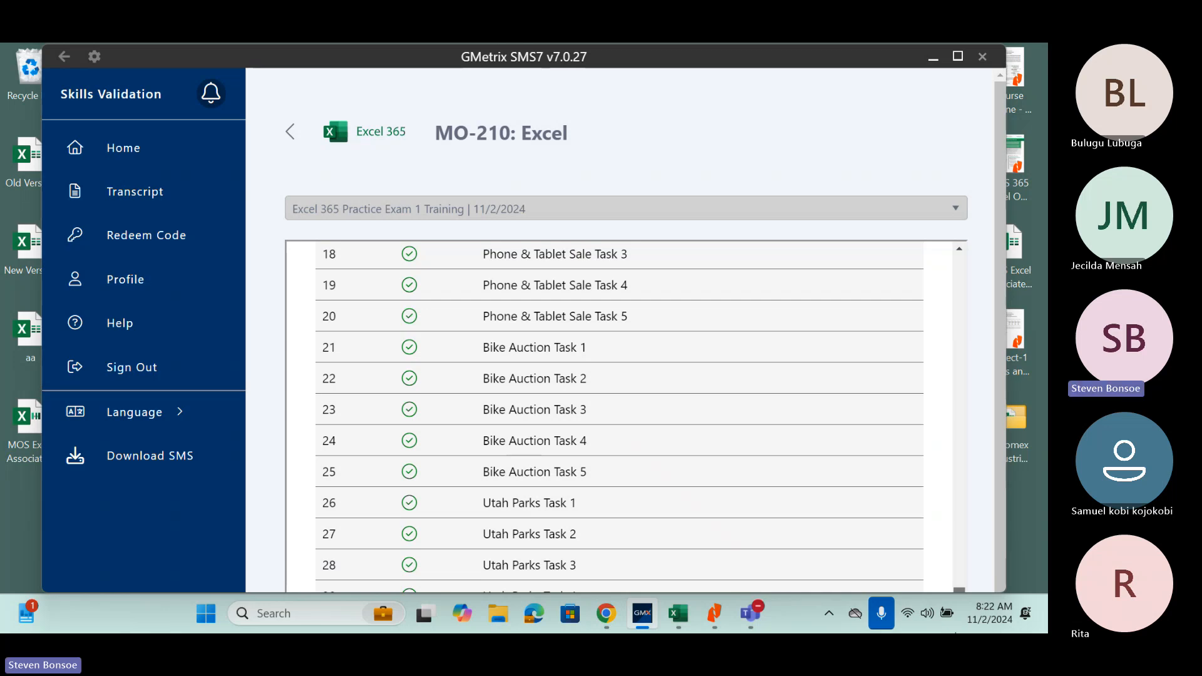
pyautogui.moveTo(947, 632); pyautogui.dragTo(967, 297)
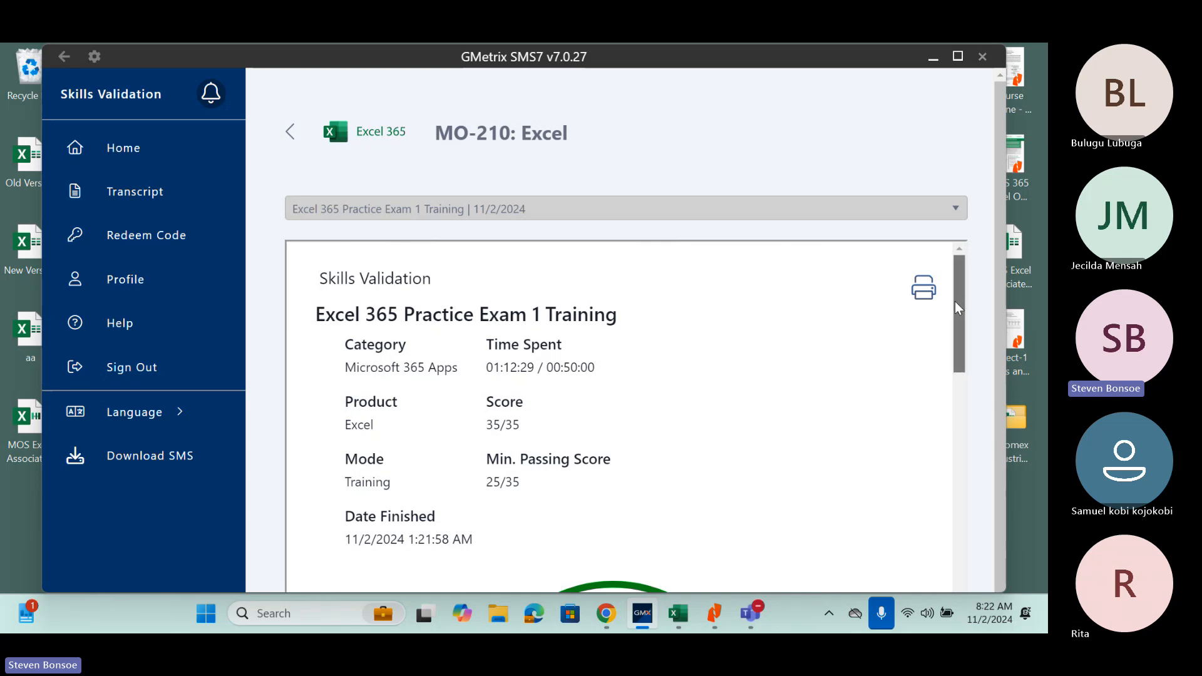
pyautogui.moveTo(955, 302); pyautogui.dragTo(931, 301)
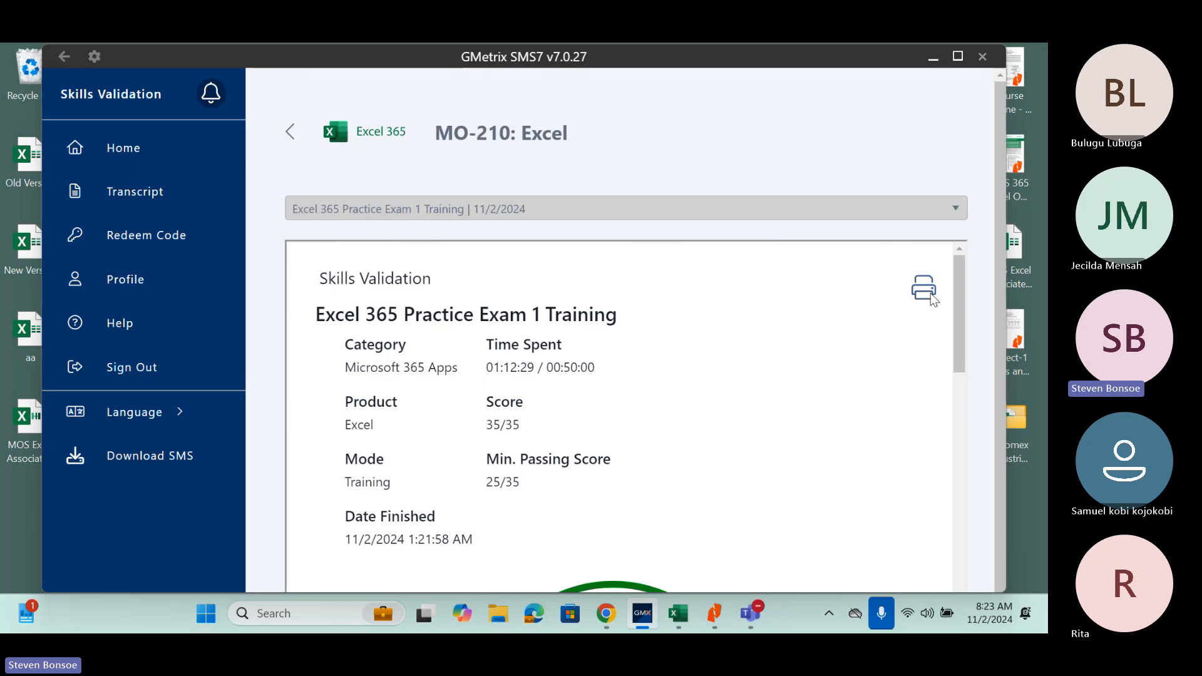
# Print the practice exam's score report and look through its per-task results again.
pyautogui.click(930, 292)
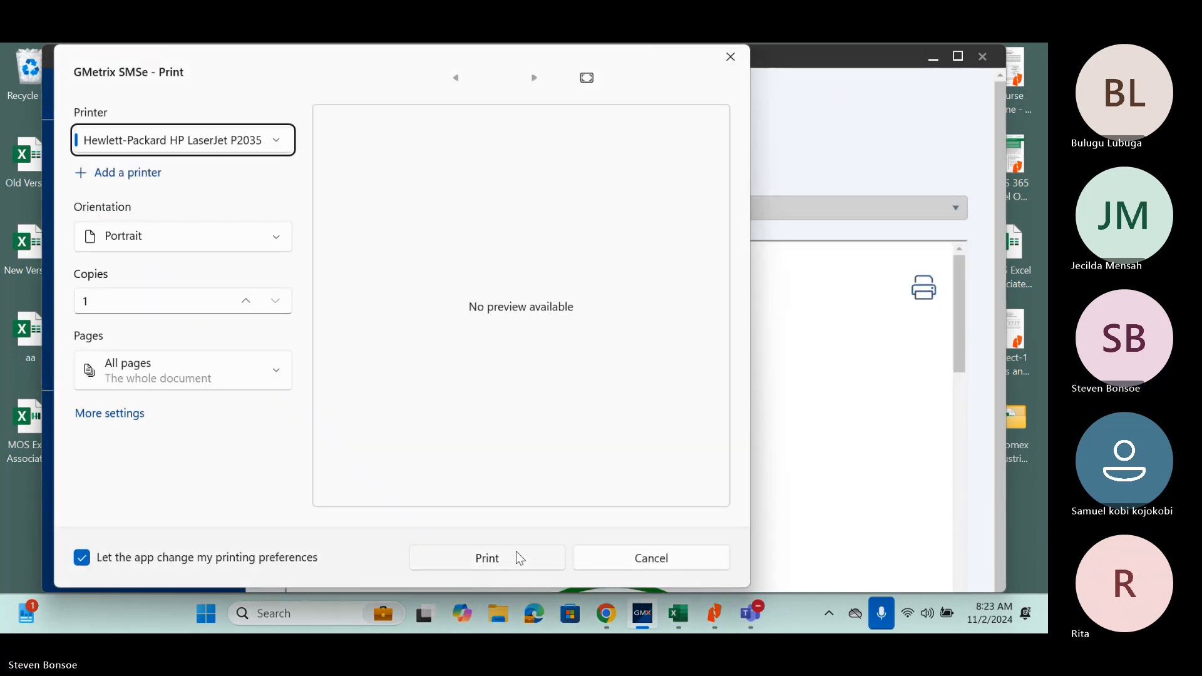
pyautogui.click(515, 557)
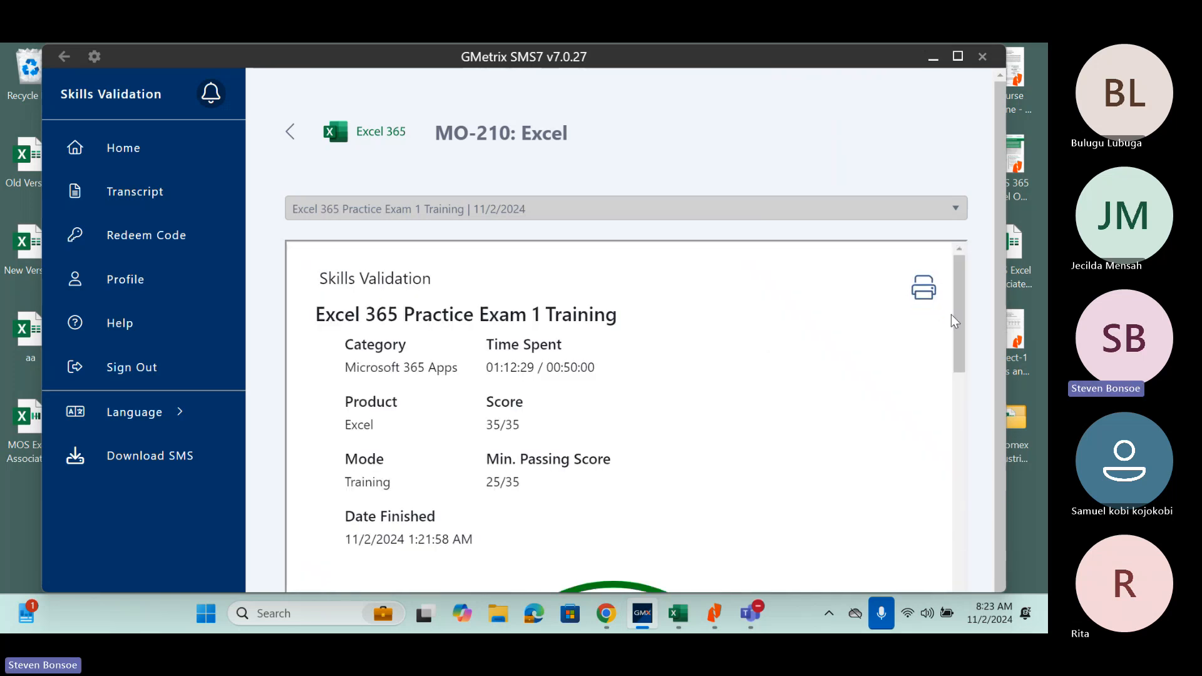
pyautogui.moveTo(955, 316); pyautogui.dragTo(969, 631)
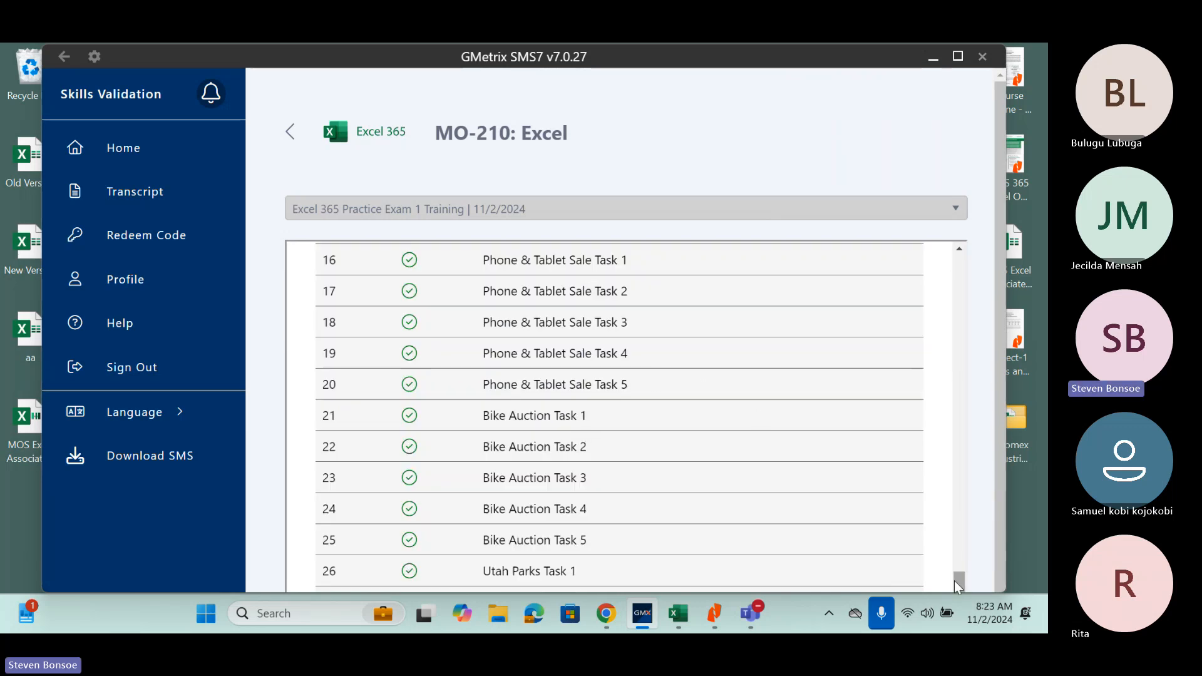
pyautogui.moveTo(955, 584); pyautogui.dragTo(939, 274)
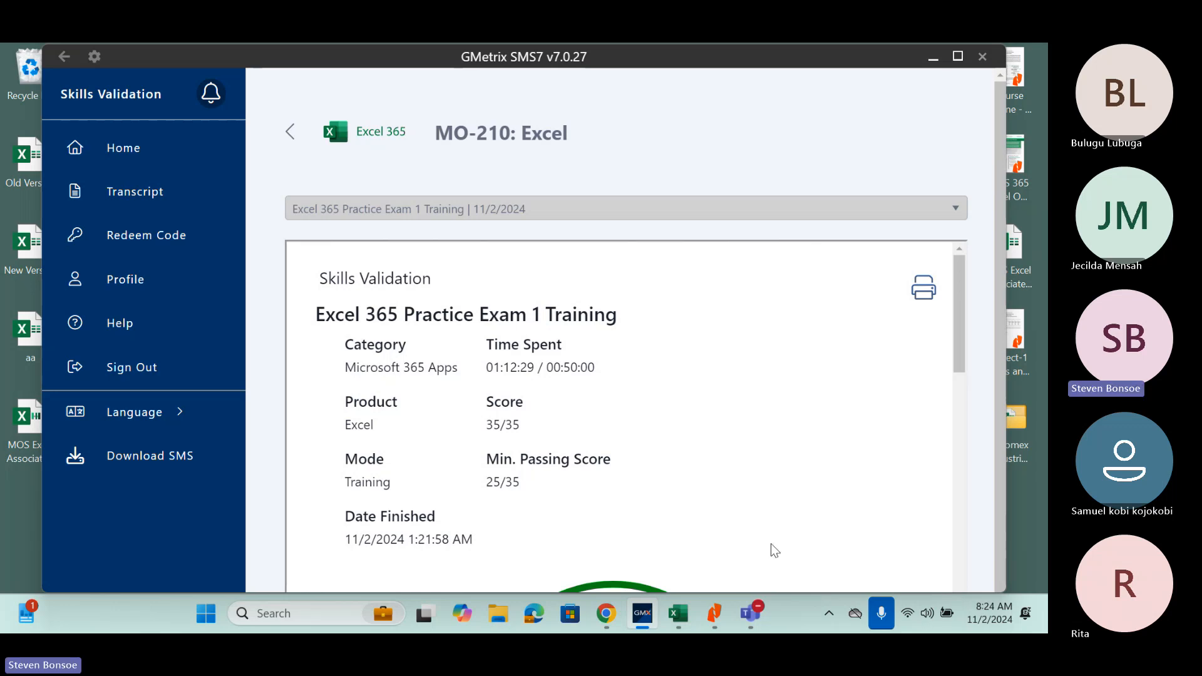
# Switch to the MOS Excel Associate - Objective Domain 2 workbook in Excel and maximize its window.
pyautogui.click(688, 610)
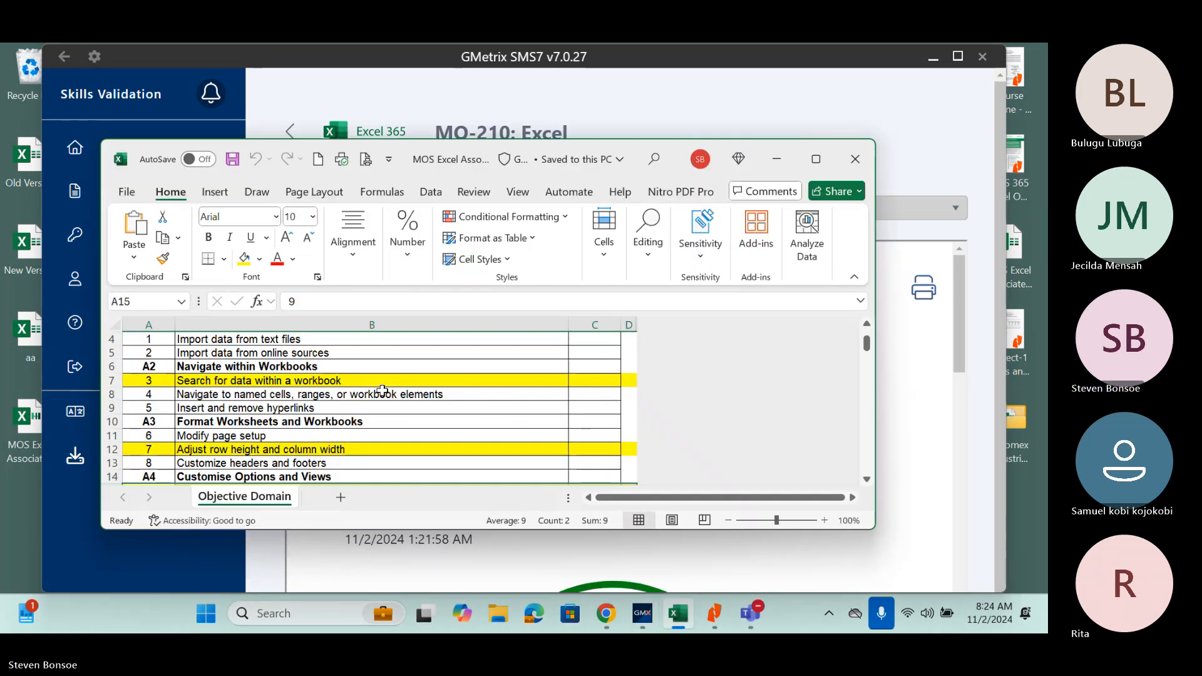
pyautogui.click(818, 155)
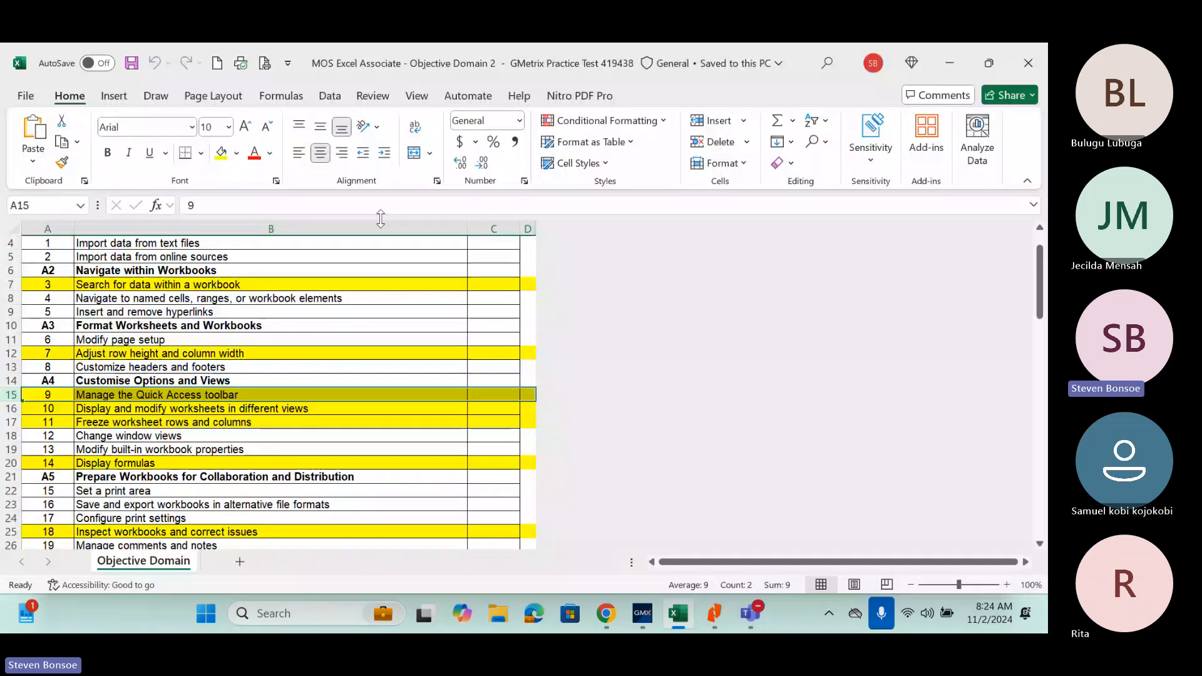
pyautogui.click(1040, 228)
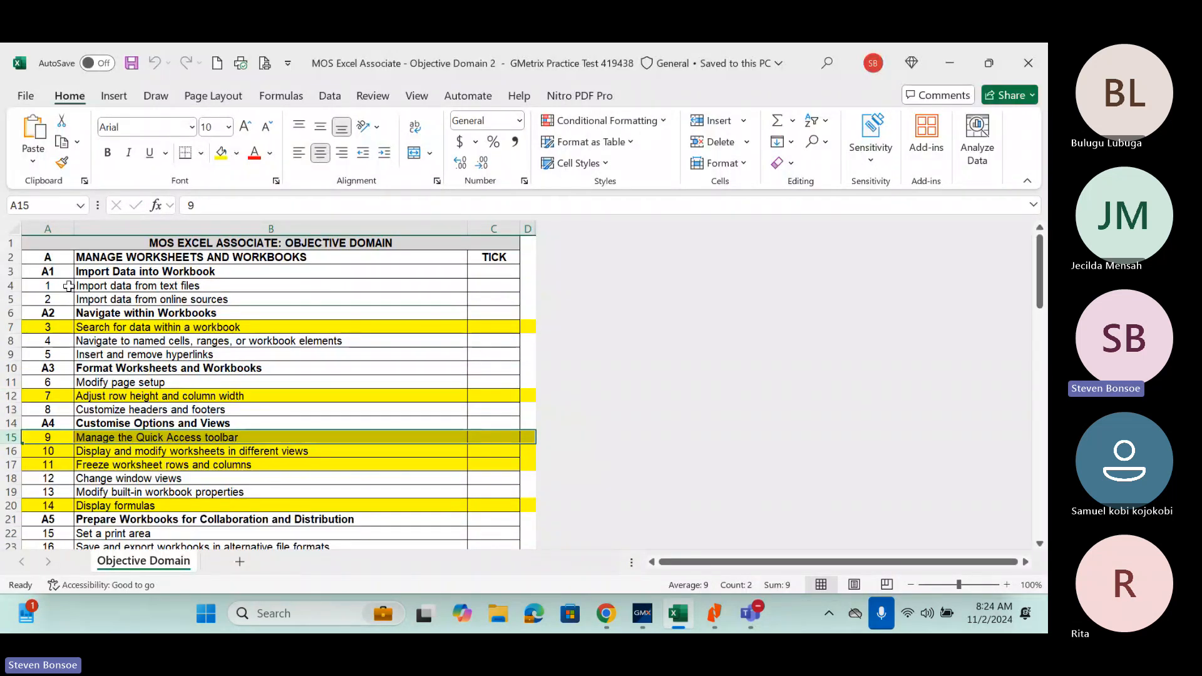
# Fill row 4 (Import data from text files) and row 8 (Navigate to named cells, ranges, or workbook elements) with yellow.
pyautogui.click(12, 285)
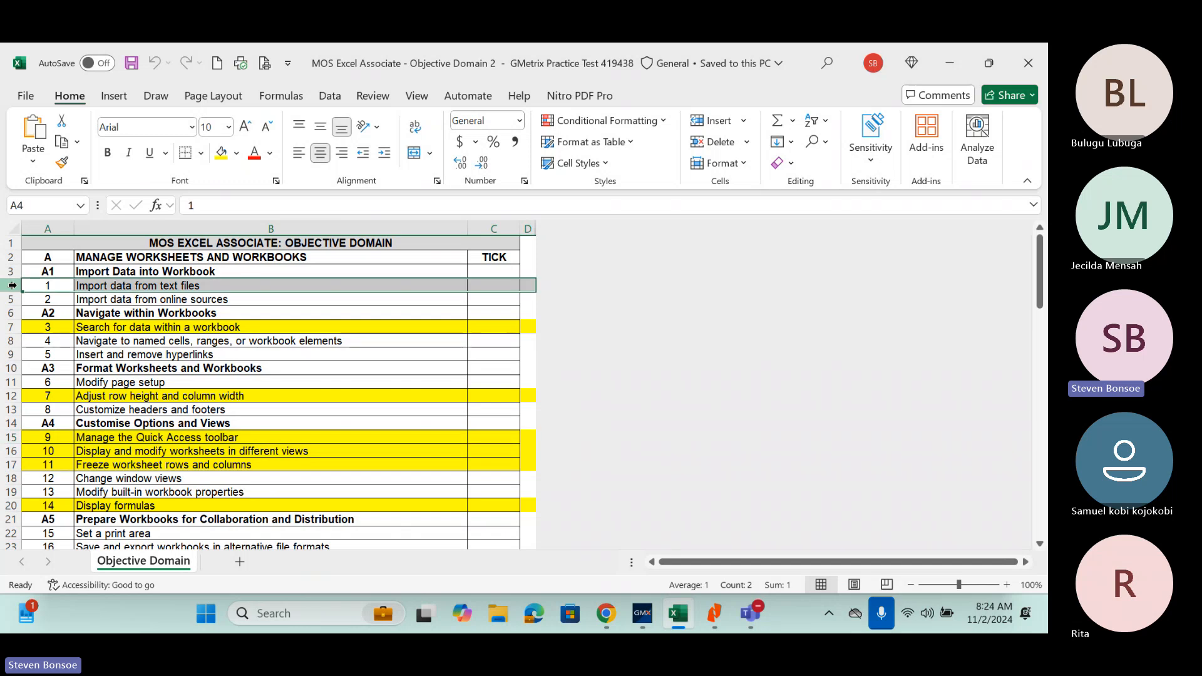
pyautogui.click(223, 157)
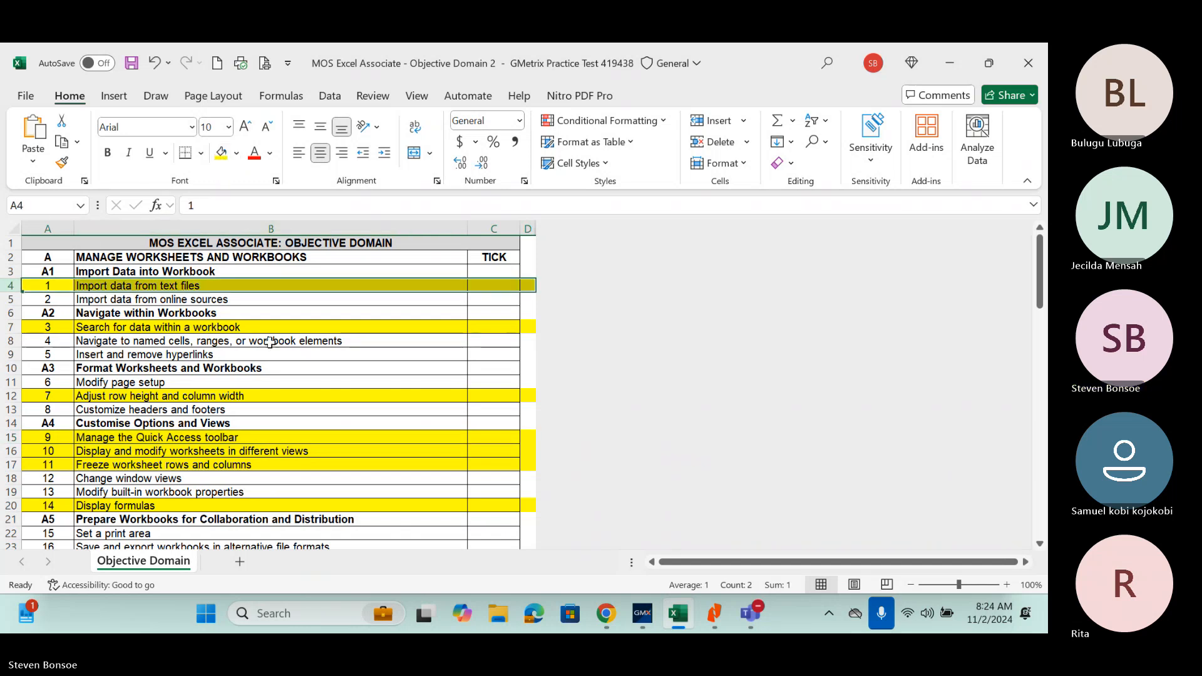
pyautogui.click(9, 341)
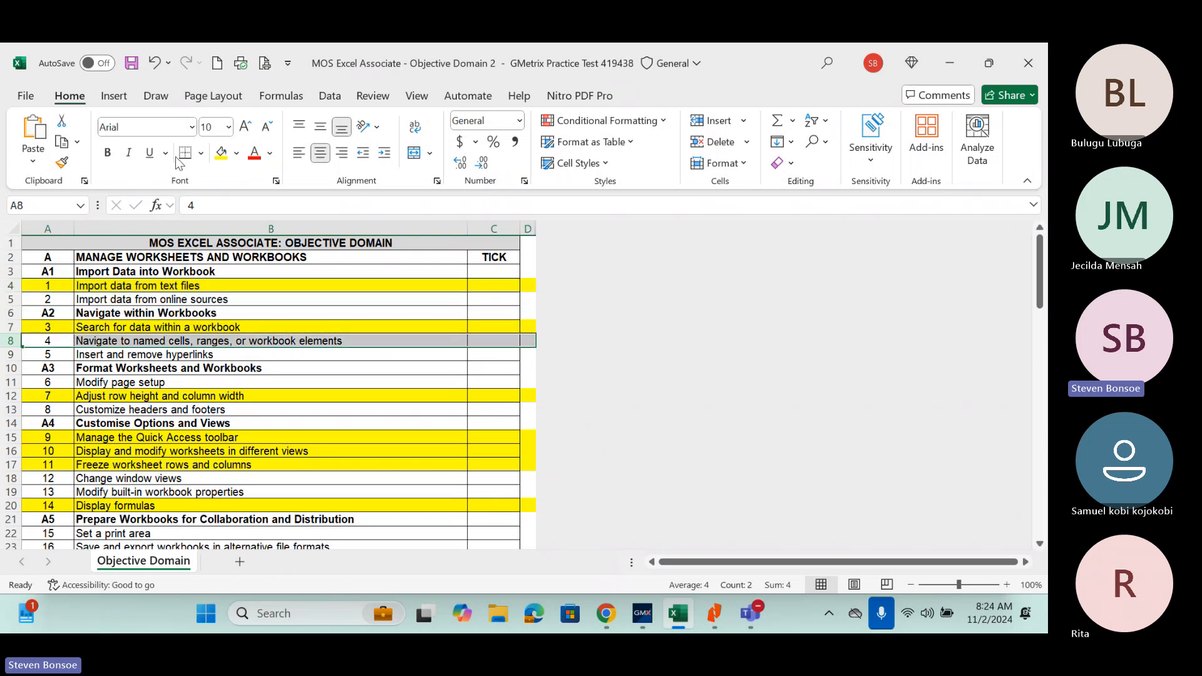
pyautogui.click(221, 154)
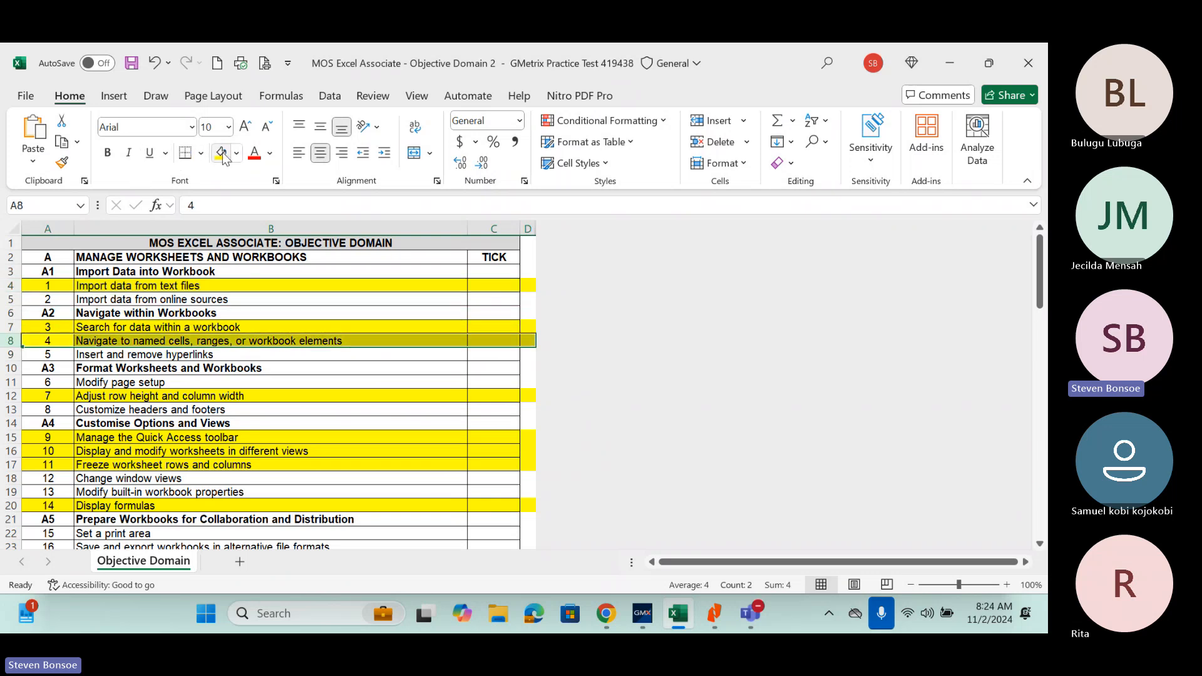
# Fill row 11 (Modify page setup) and row 9 (Insert and remove hyperlinks) with yellow.
pyautogui.click(10, 355)
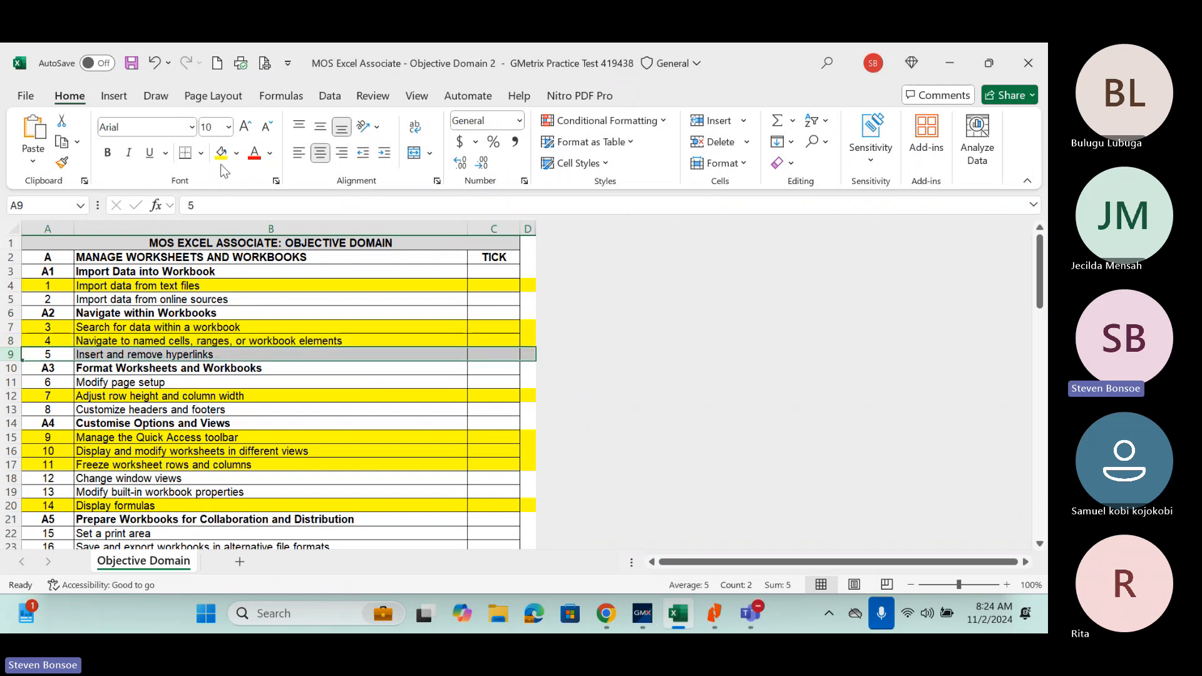
pyautogui.click(9, 382)
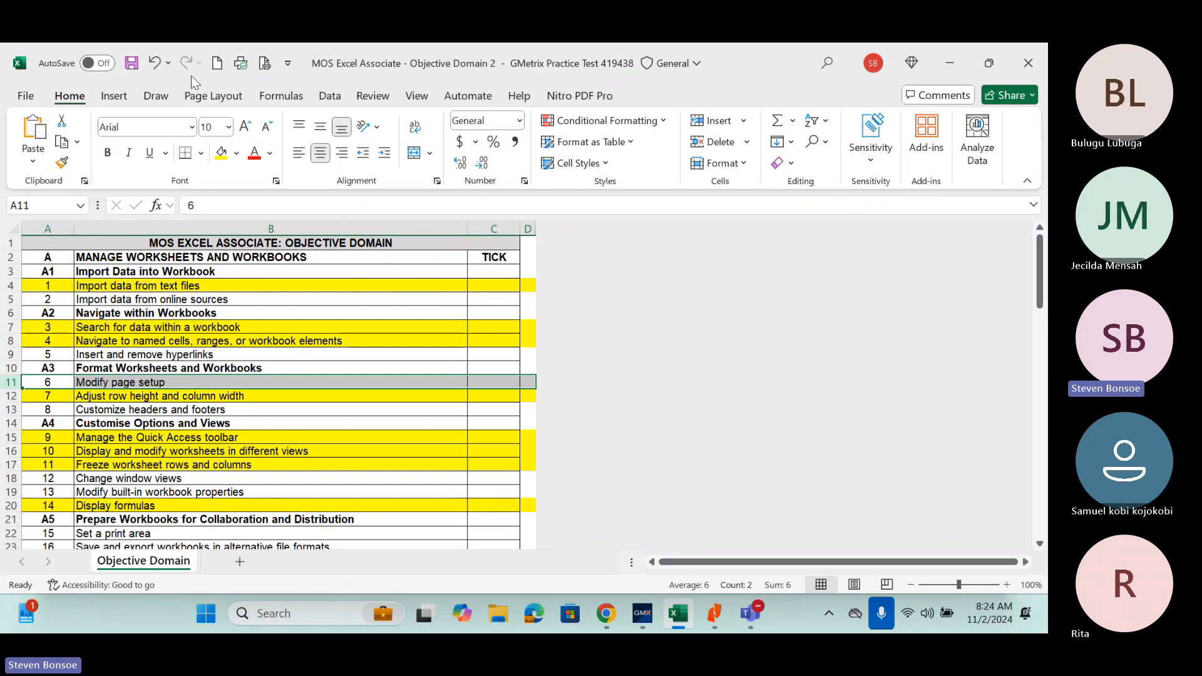
pyautogui.click(221, 154)
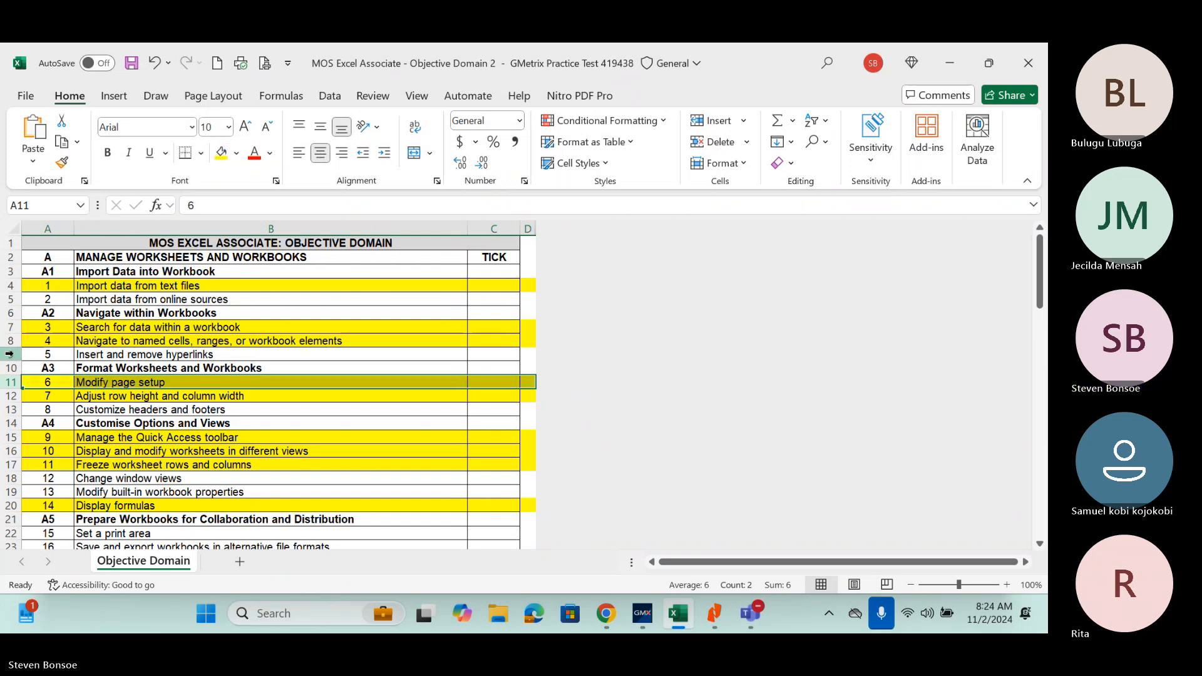
pyautogui.click(10, 355)
pyautogui.click(220, 156)
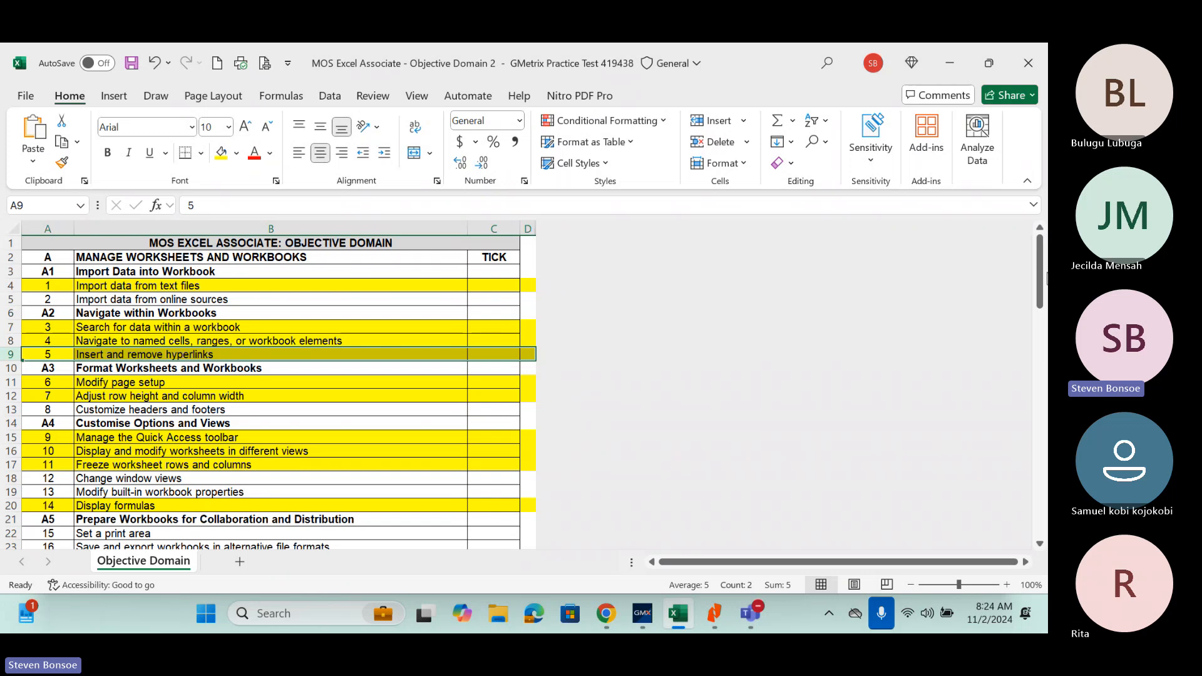
# Fill rows 18–19 under Customise Options and Views and rows 22–24 under Prepare Workbooks for Collaboration and Distribution with yellow.
pyautogui.moveTo(1046, 279); pyautogui.dragTo(1046, 335)
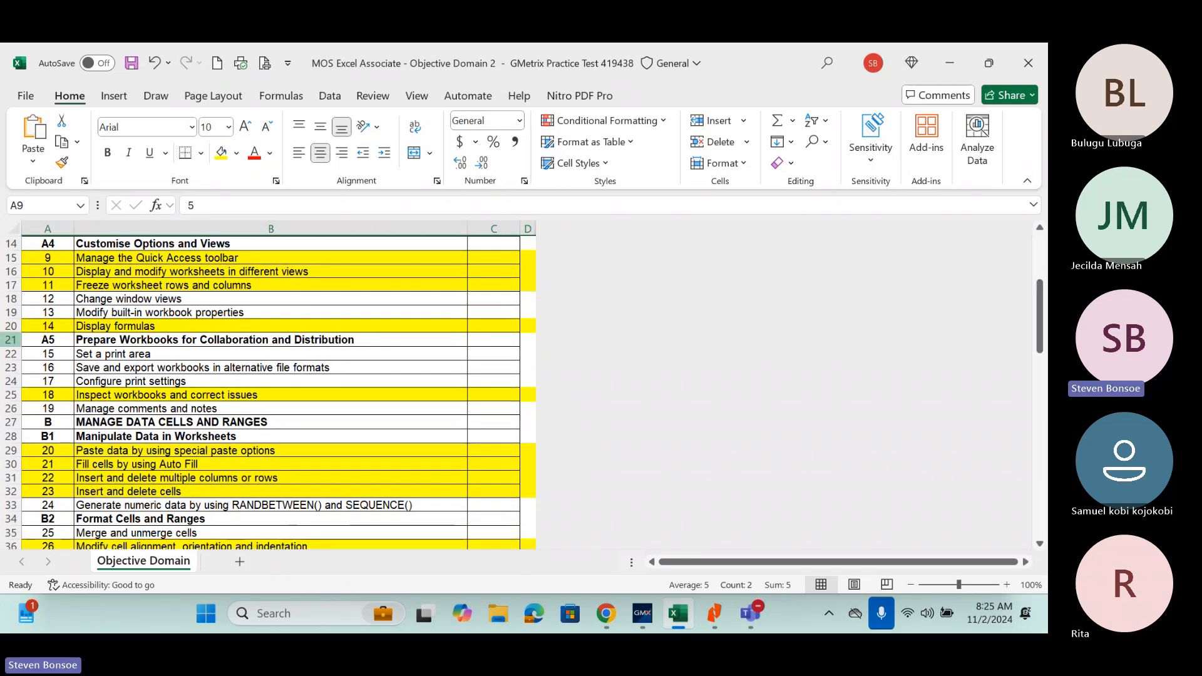
pyautogui.moveTo(12, 299); pyautogui.dragTo(11, 311)
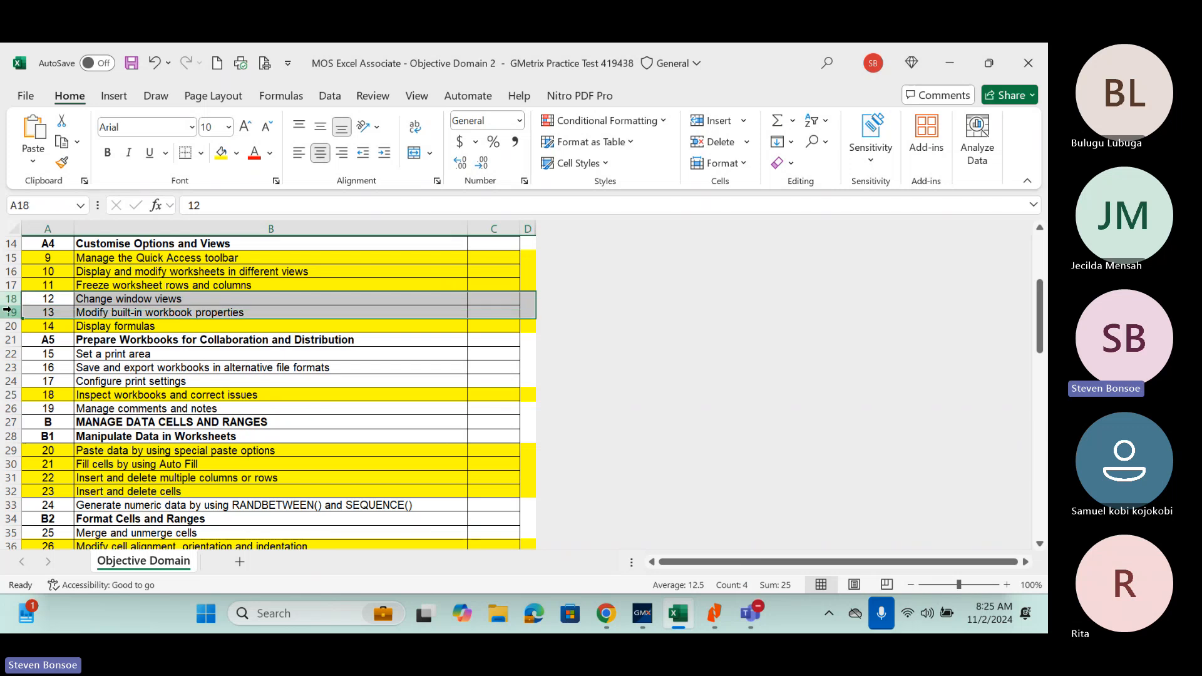
pyautogui.click(220, 153)
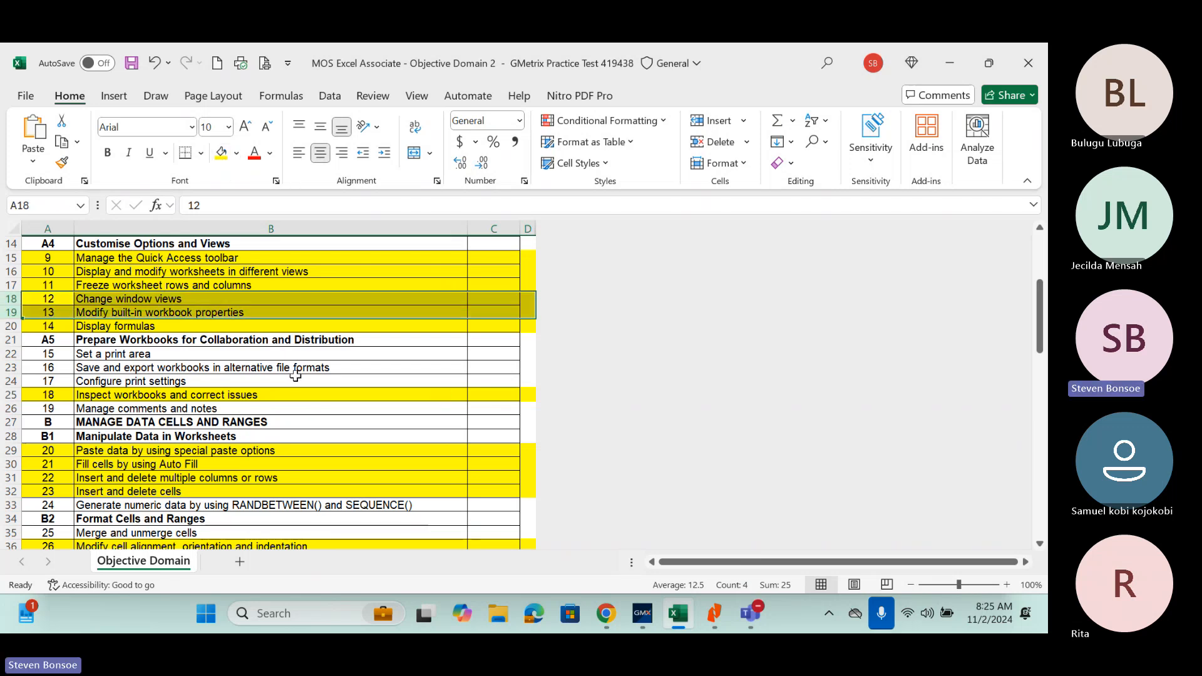
pyautogui.click(3, 354)
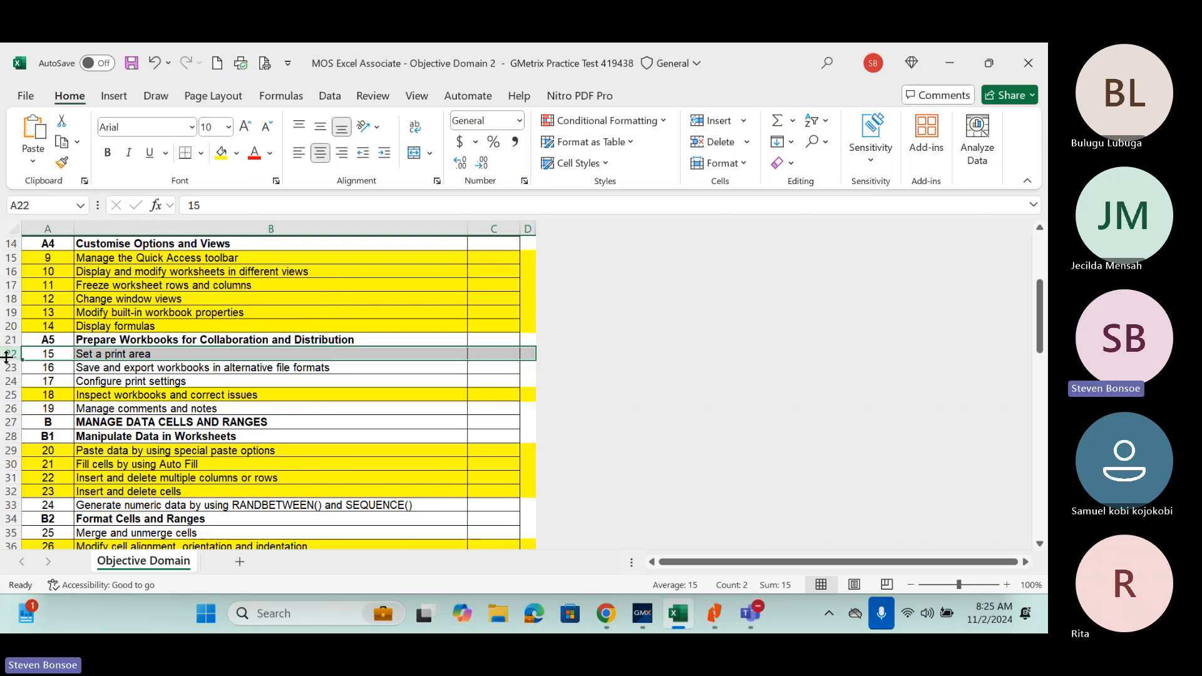
pyautogui.moveTo(7, 354); pyautogui.dragTo(17, 383)
pyautogui.click(221, 153)
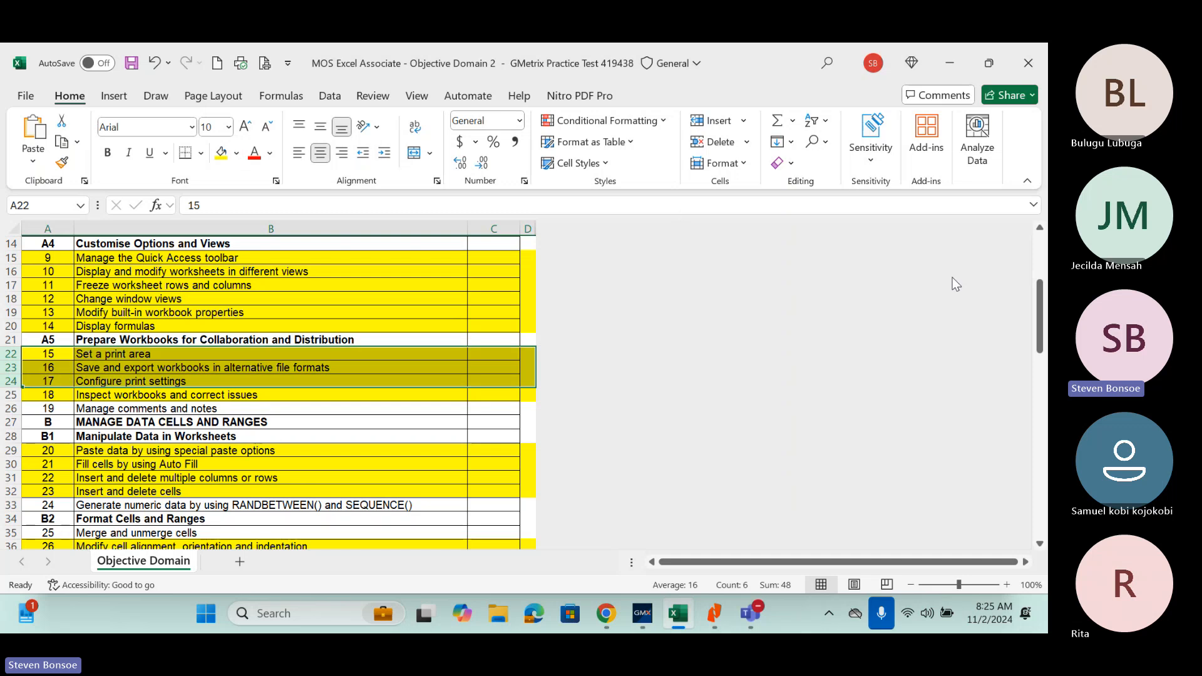
# Fill row 33 (Generate numeric data) with yellow and set only the SEQUENCE() text in its description to red font.
pyautogui.moveTo(1043, 321); pyautogui.dragTo(1043, 360)
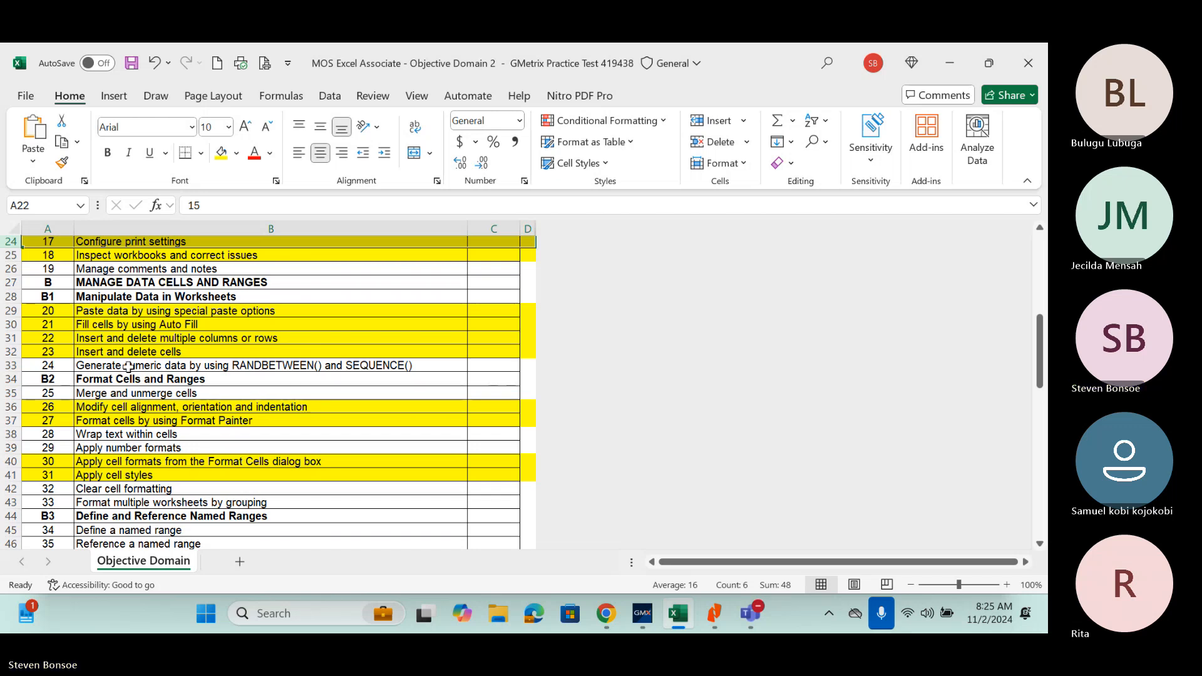
pyautogui.click(15, 365)
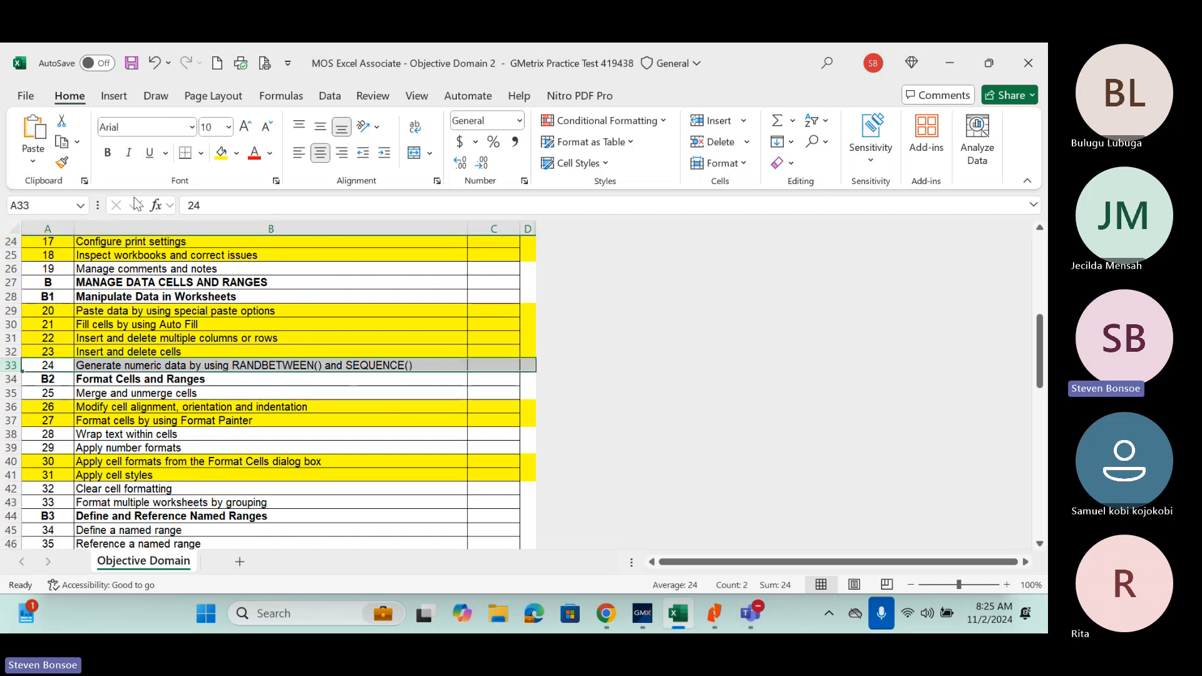
pyautogui.click(224, 155)
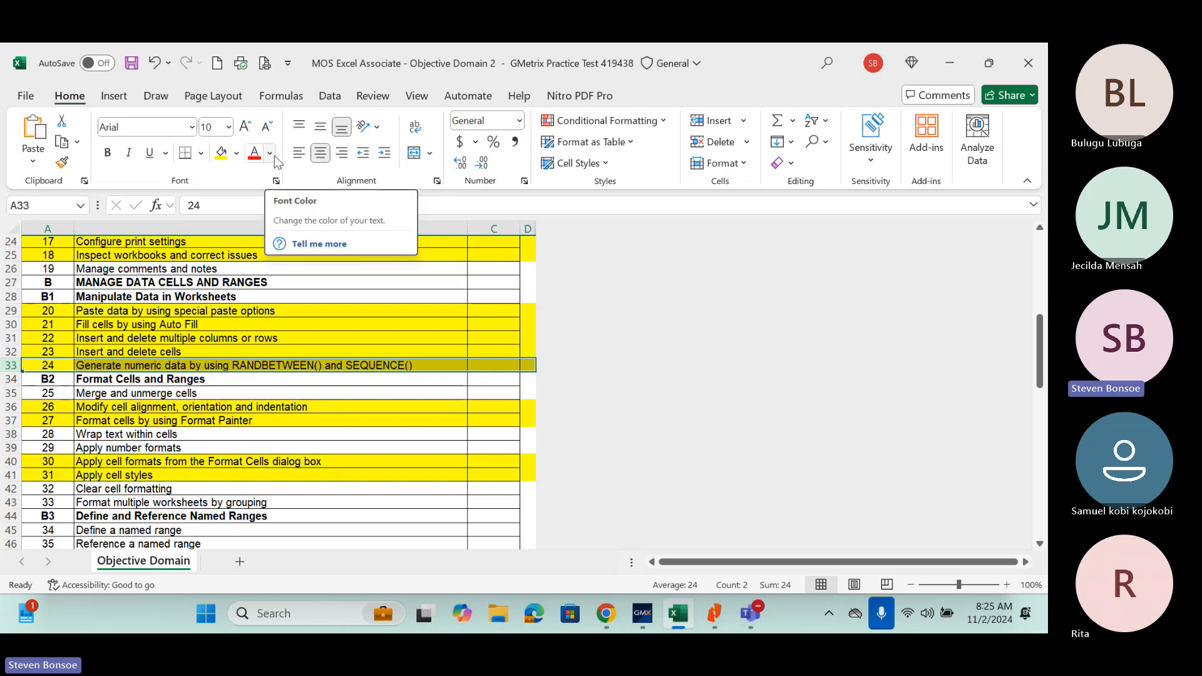
pyautogui.doubleClick(409, 366)
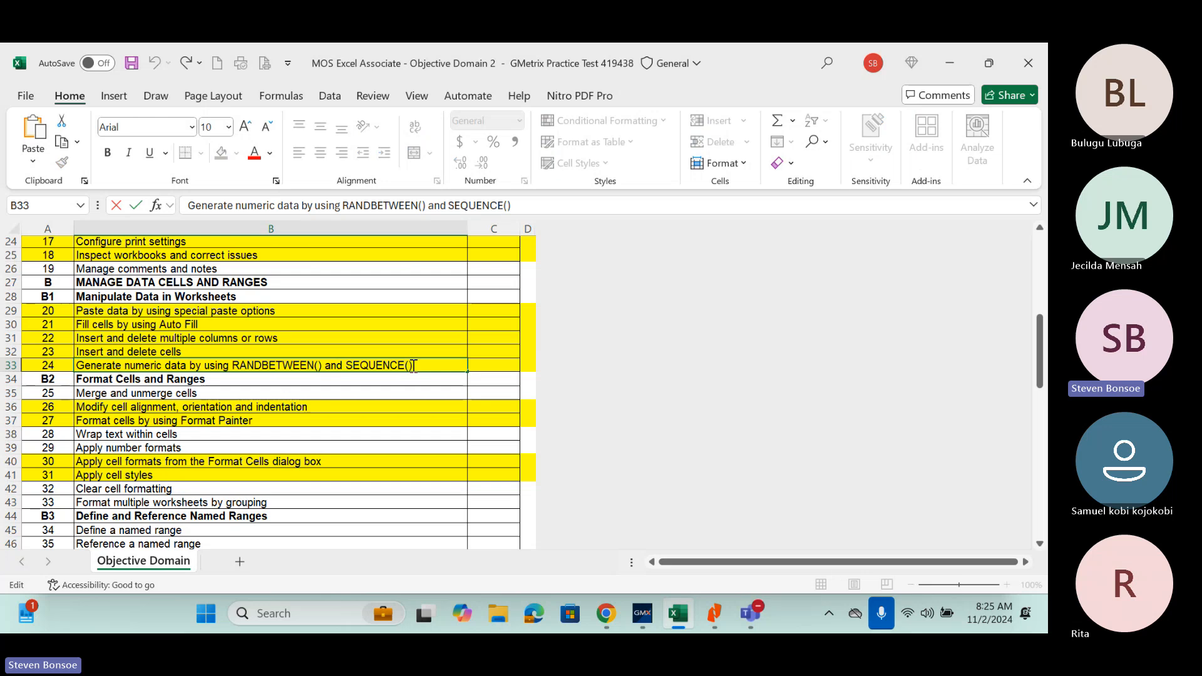
pyautogui.moveTo(409, 365); pyautogui.dragTo(348, 373)
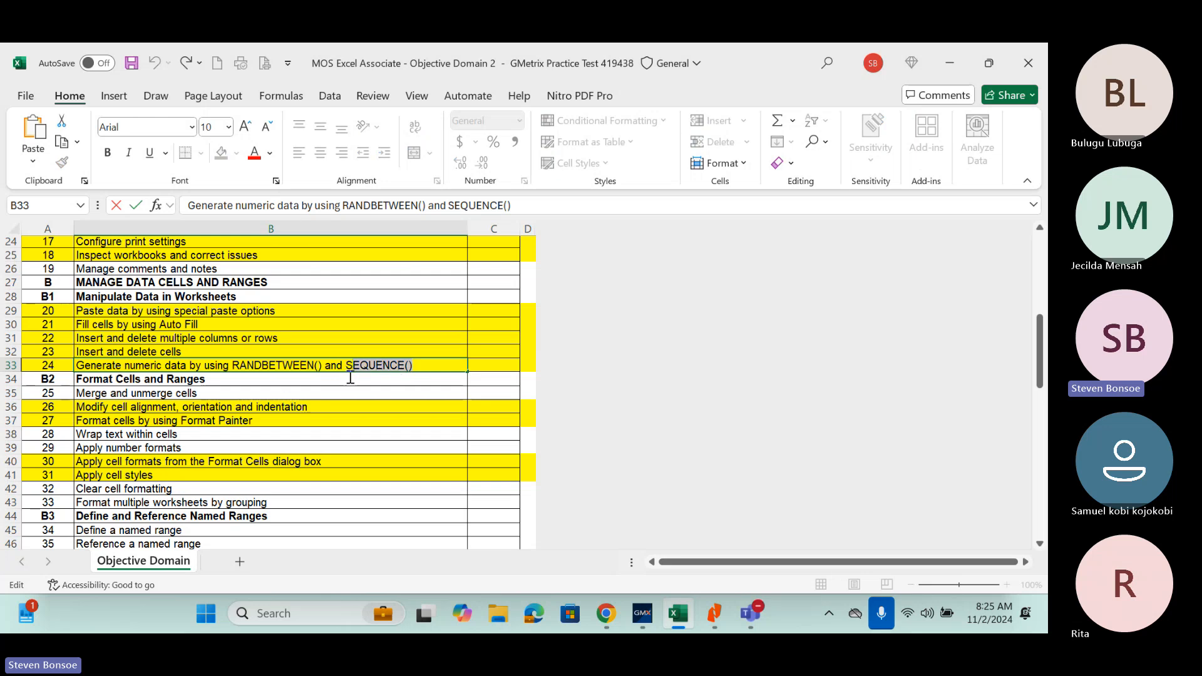
pyautogui.click(255, 157)
pyautogui.click(518, 432)
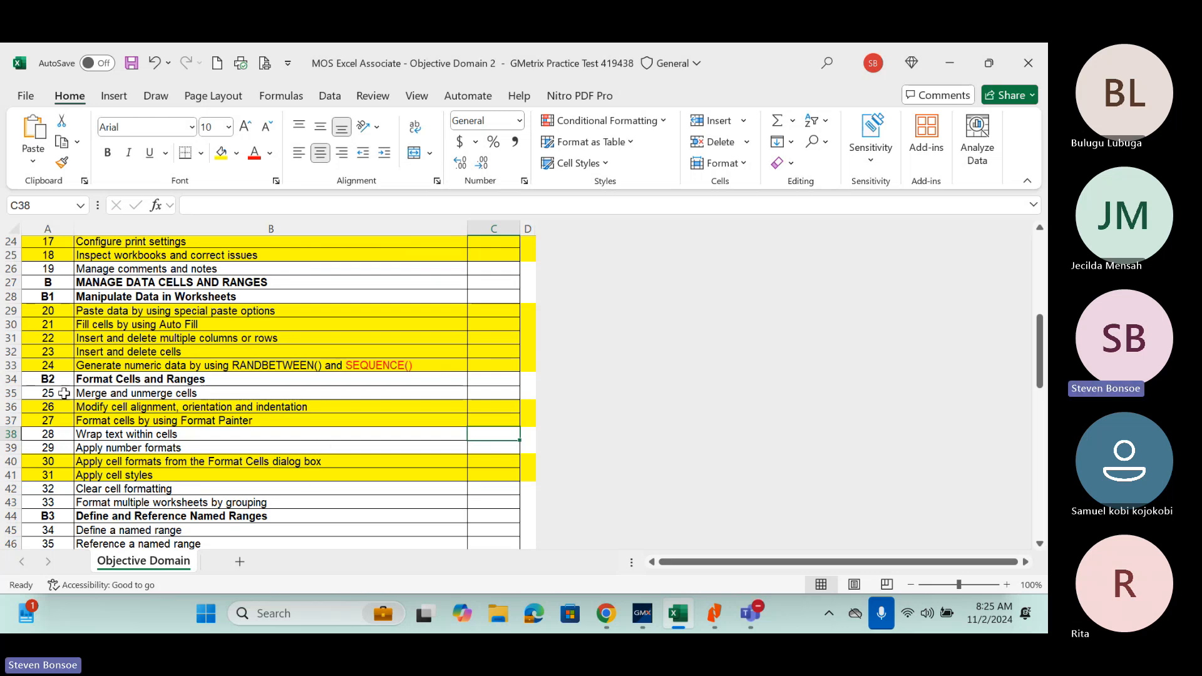
# Fill row 35 (Merge and unmerge cells), row 39 (Apply number formats) and row 42 (Clear cell formatting) with yellow.
pyautogui.click(13, 392)
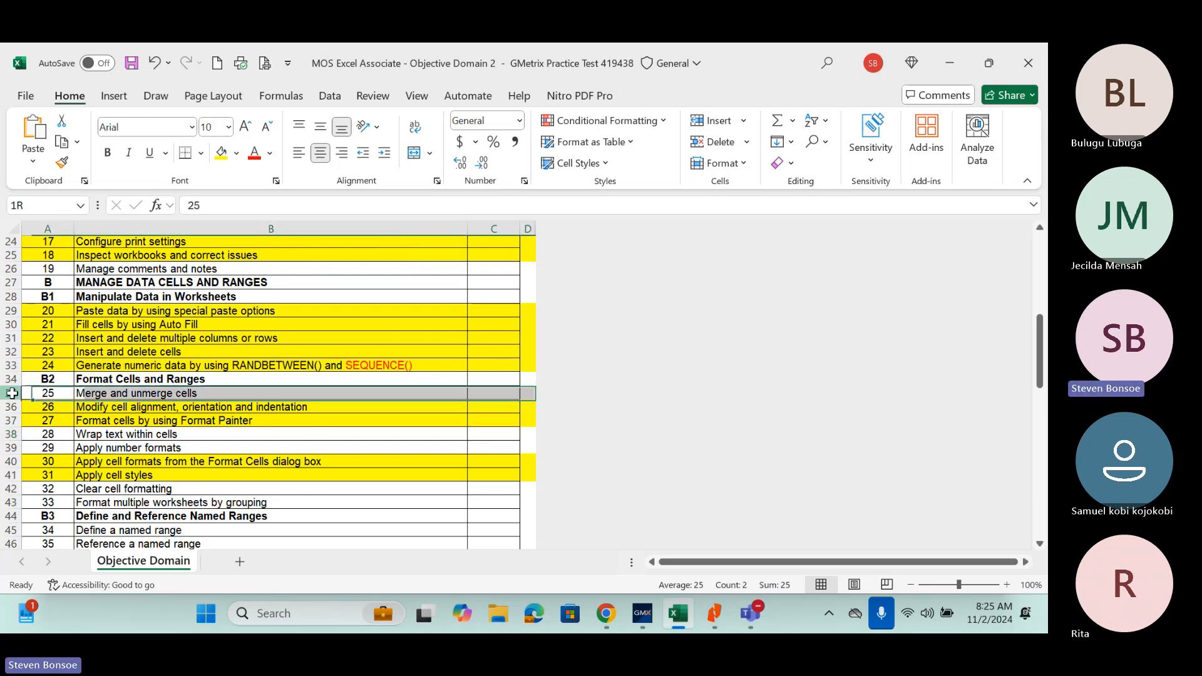
pyautogui.click(223, 156)
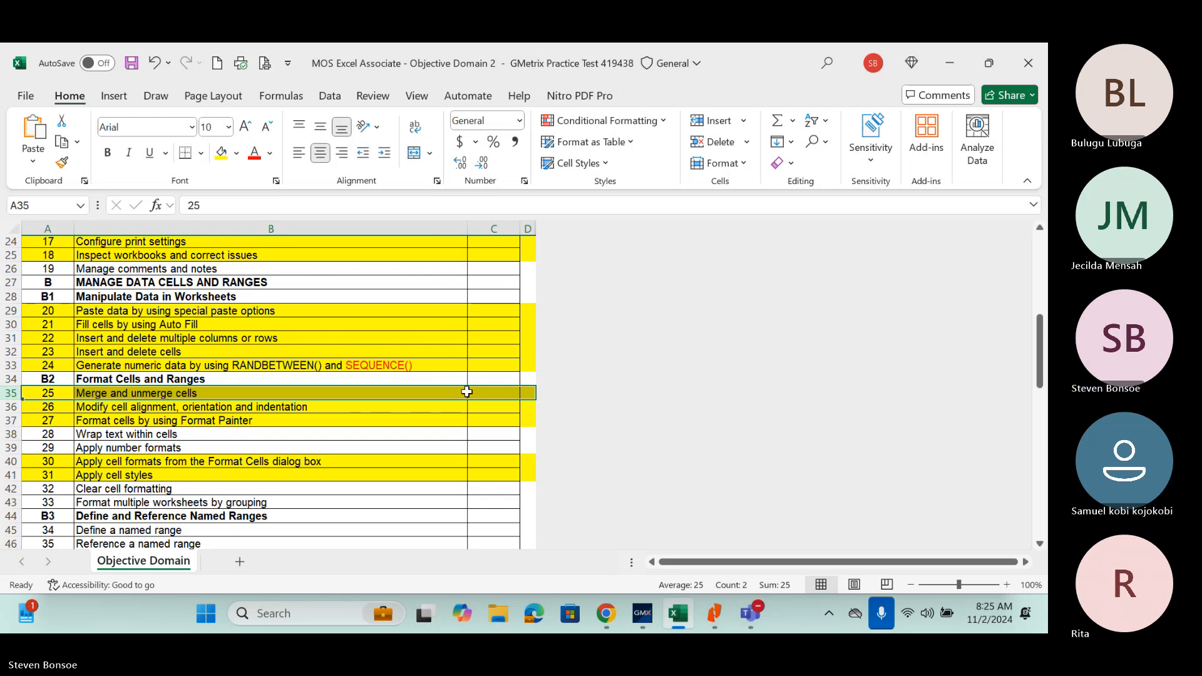
pyautogui.moveTo(1041, 348); pyautogui.dragTo(1044, 386)
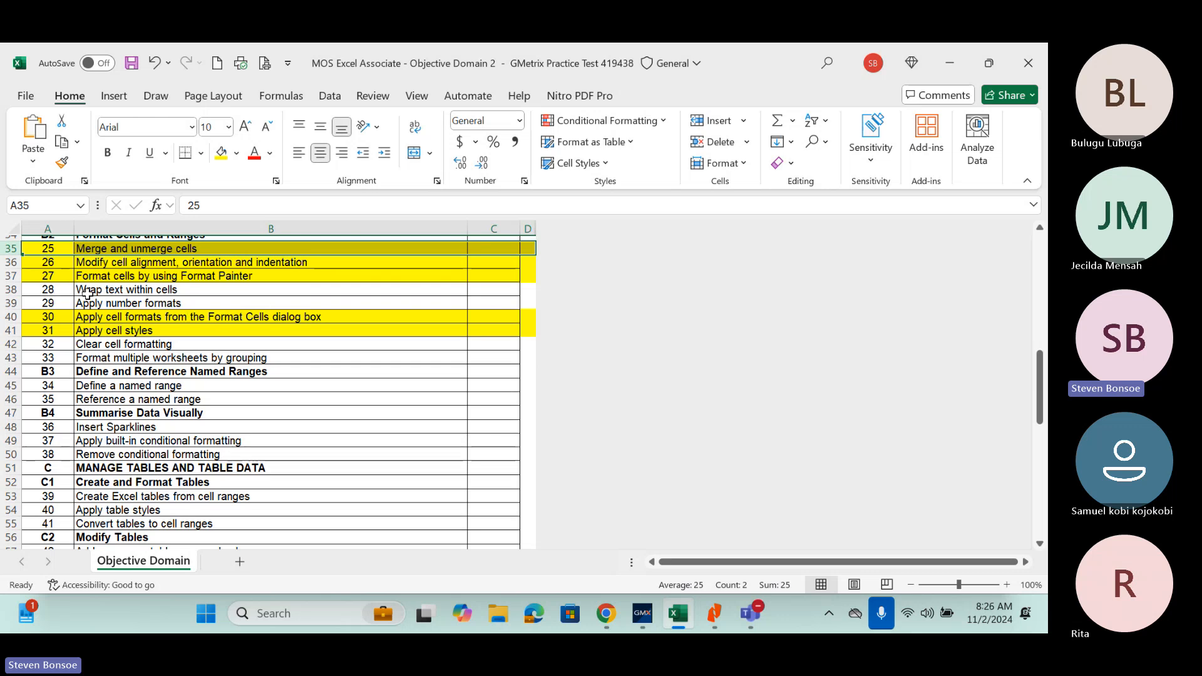
pyautogui.click(12, 303)
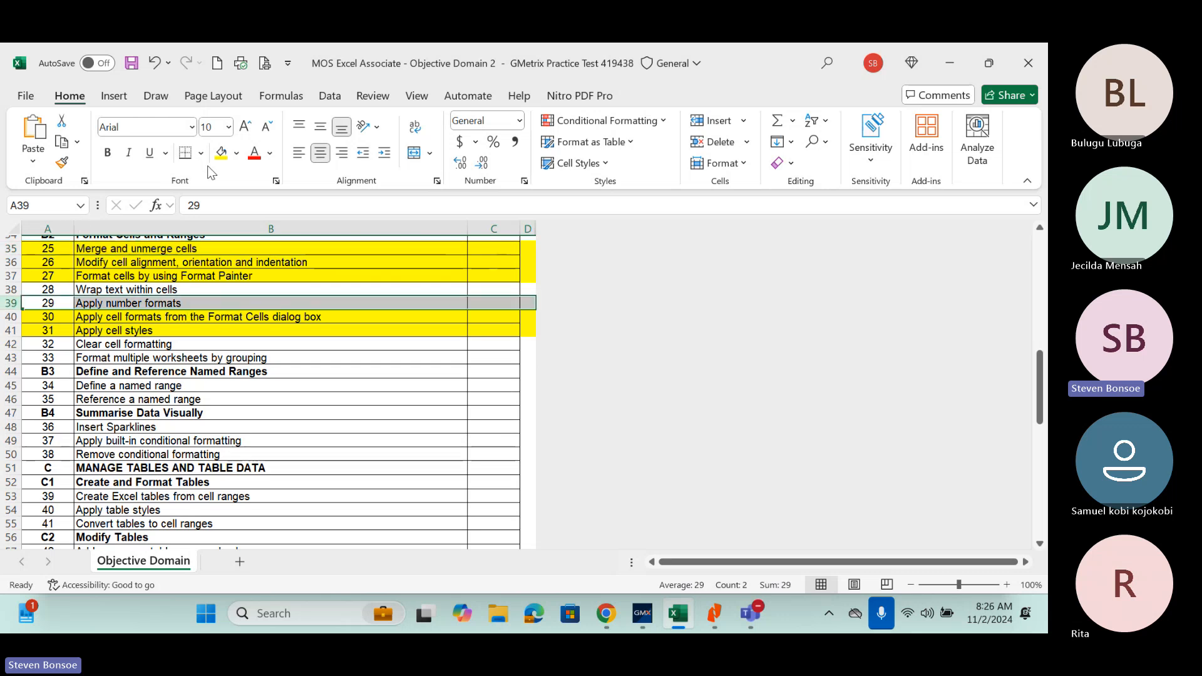
pyautogui.click(222, 152)
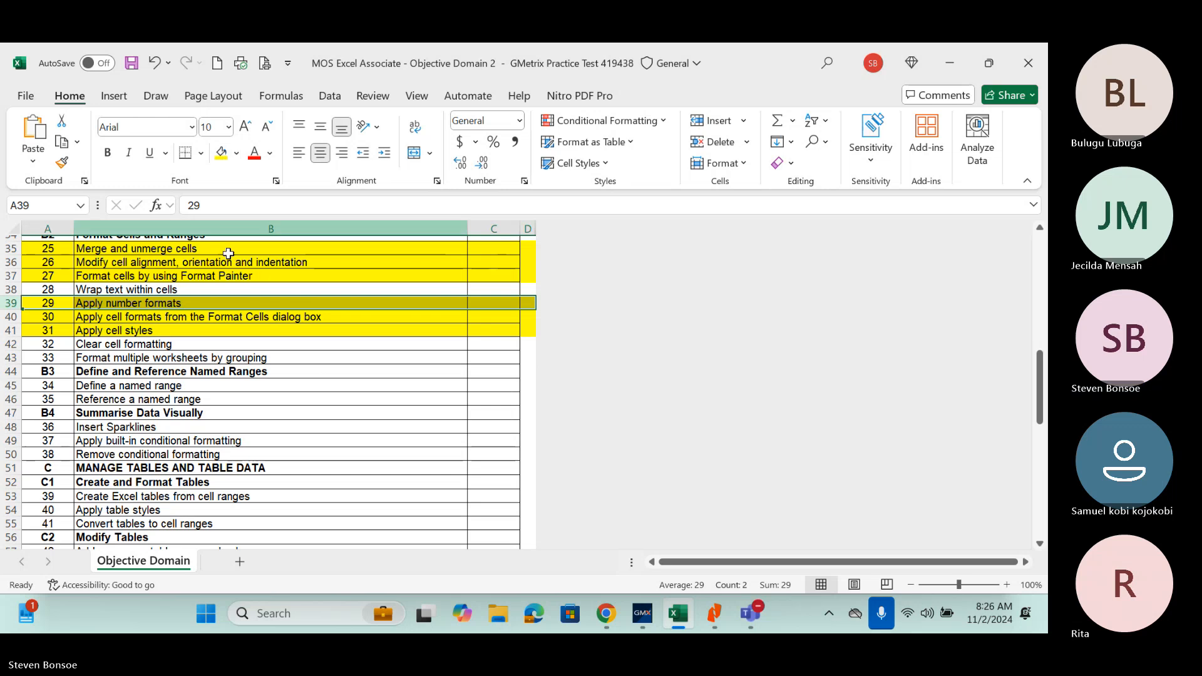
pyautogui.click(9, 344)
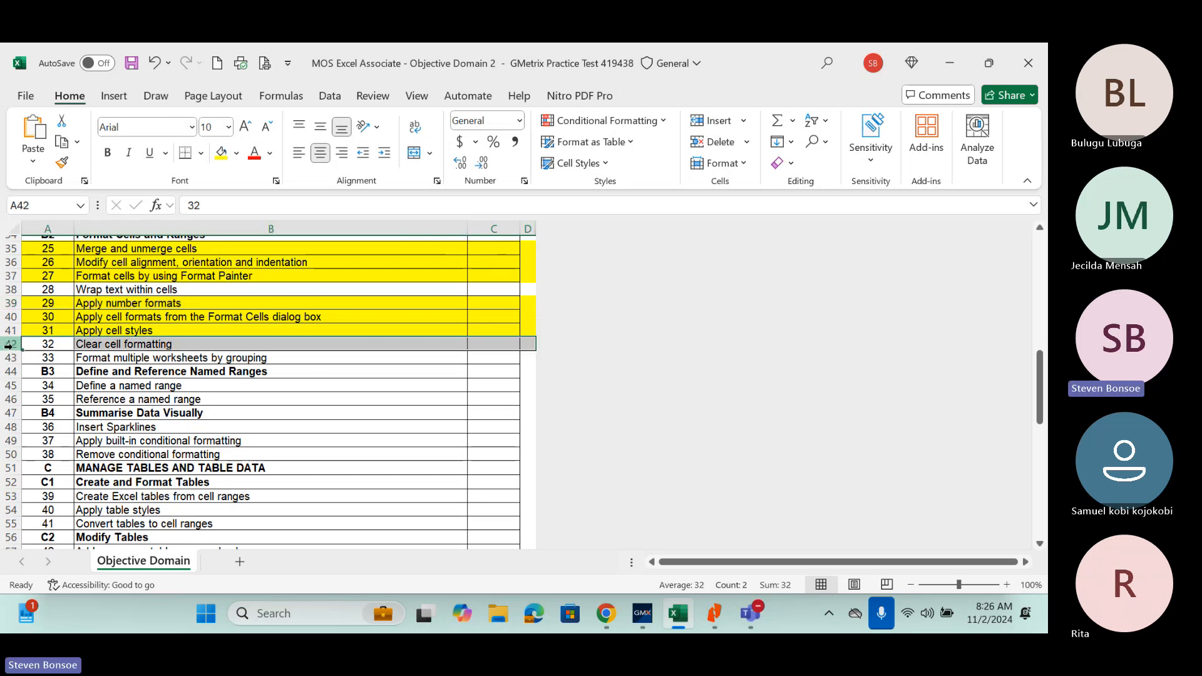
pyautogui.click(221, 152)
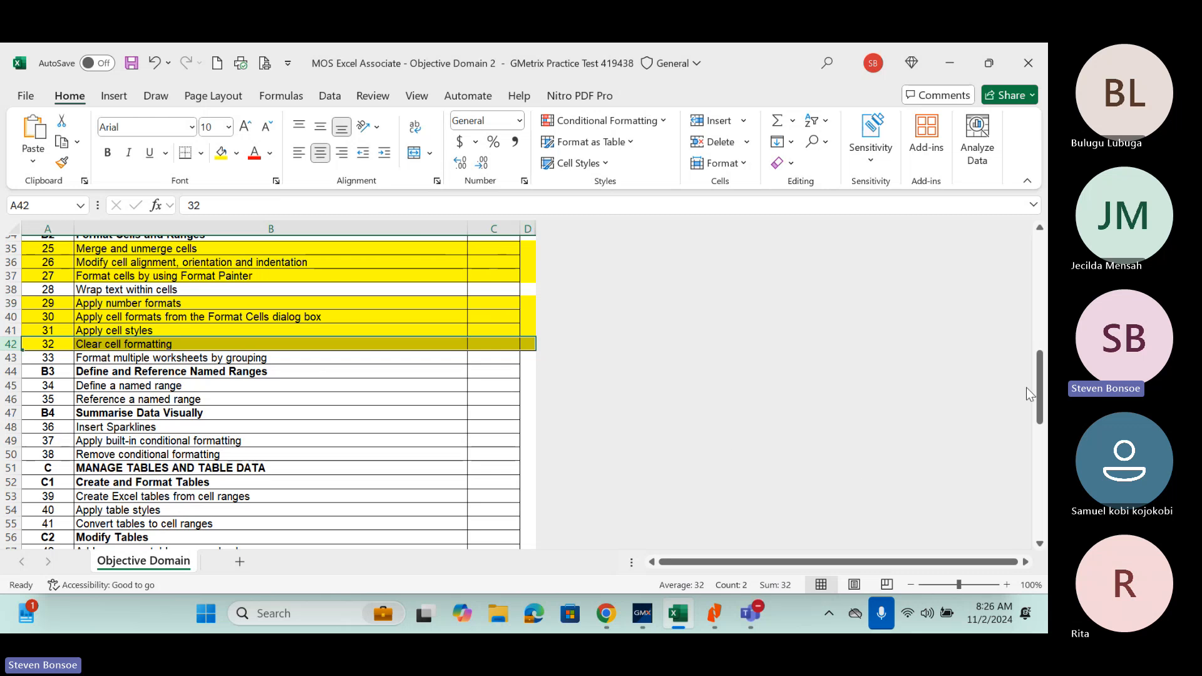
# Fill rows 45–46 under Define and Reference Named Ranges and rows 48–50 under Summarise Data Visually with yellow.
pyautogui.moveTo(1038, 388); pyautogui.dragTo(1041, 437)
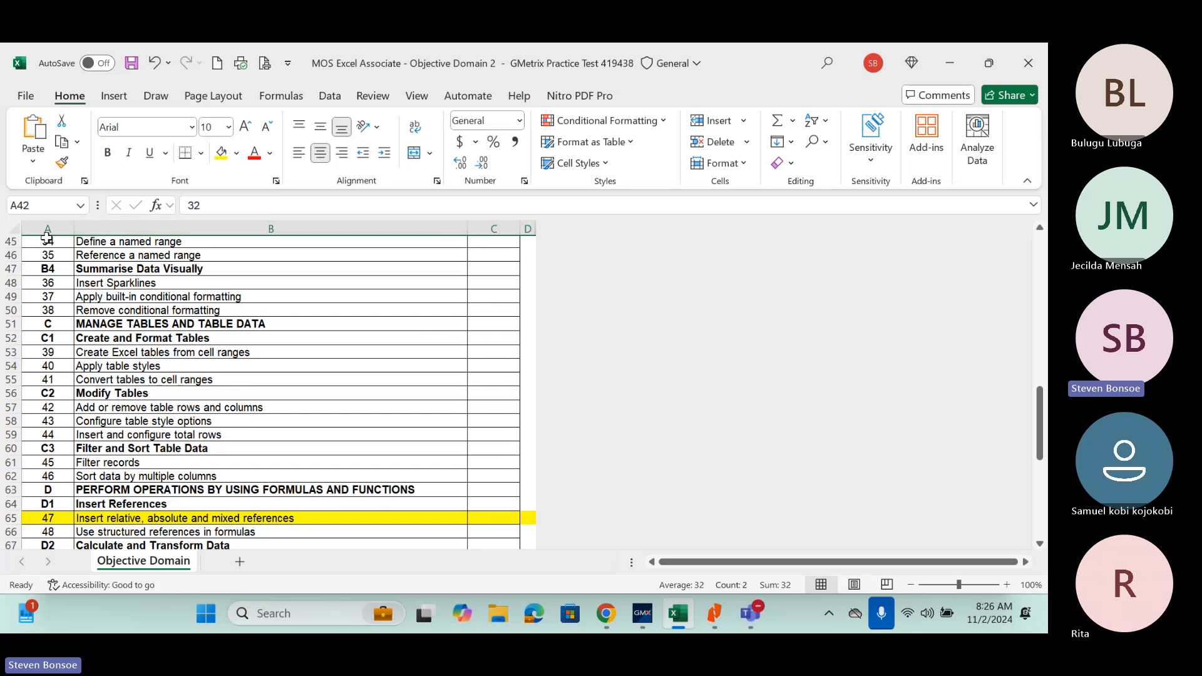
pyautogui.moveTo(11, 244); pyautogui.dragTo(12, 256)
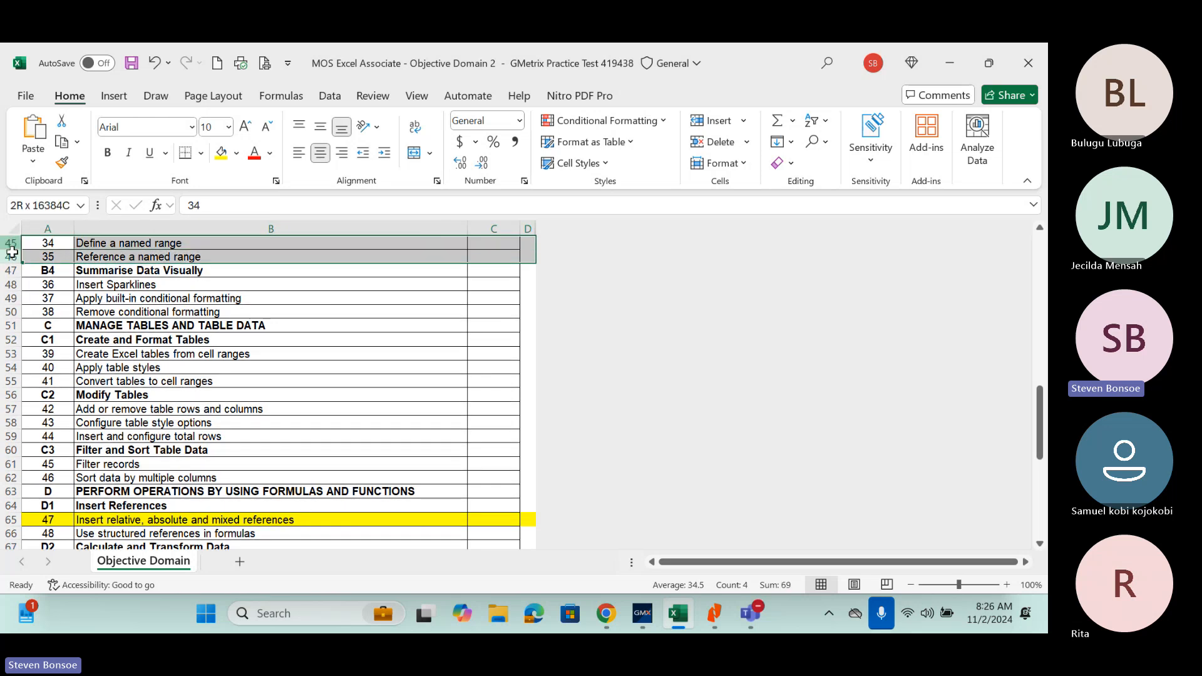
pyautogui.click(221, 152)
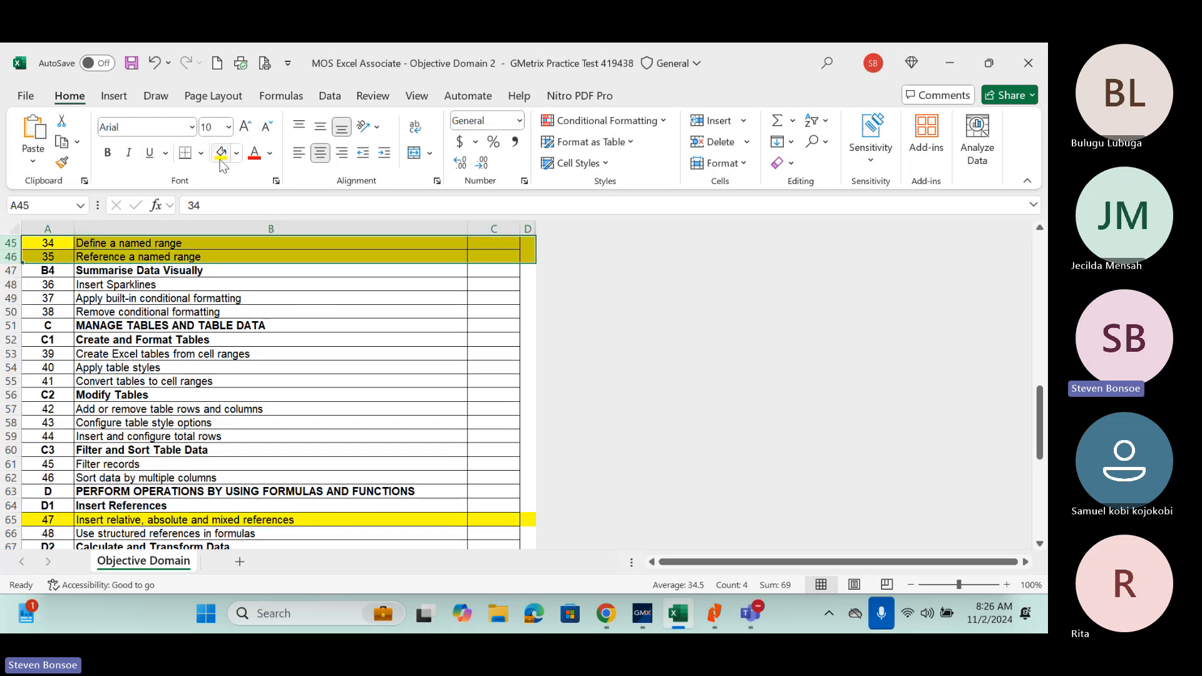
pyautogui.click(12, 285)
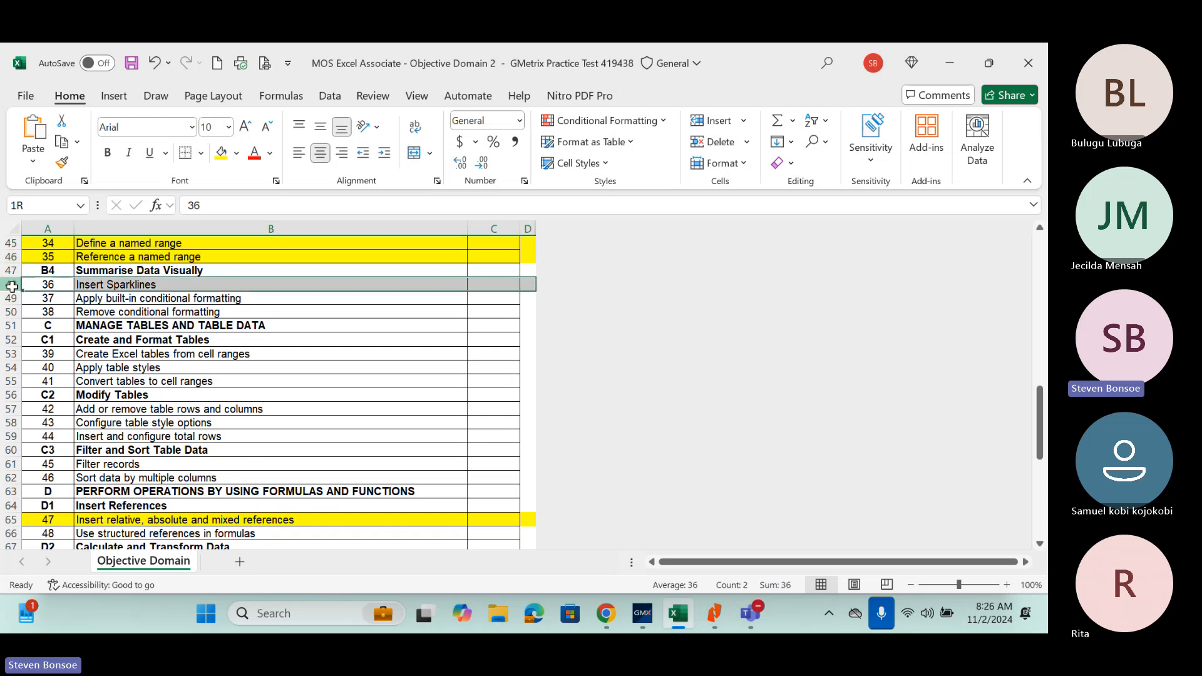
pyautogui.click(222, 156)
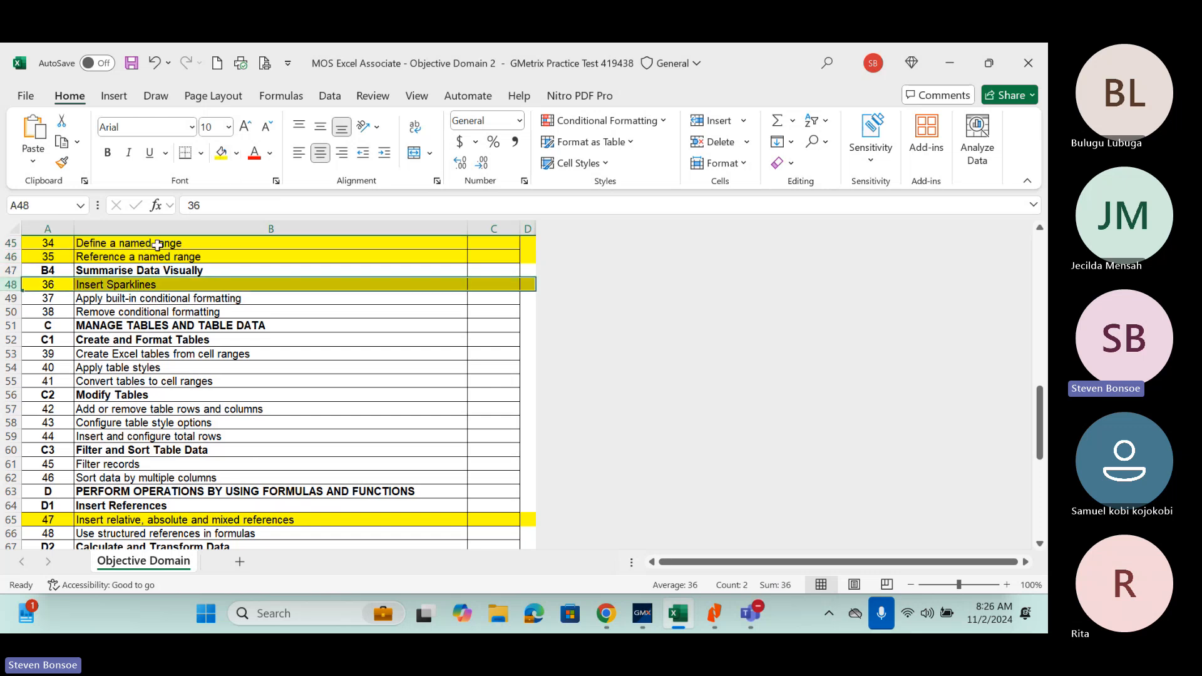
pyautogui.click(11, 299)
pyautogui.moveTo(12, 301); pyautogui.dragTo(12, 312)
pyautogui.click(222, 155)
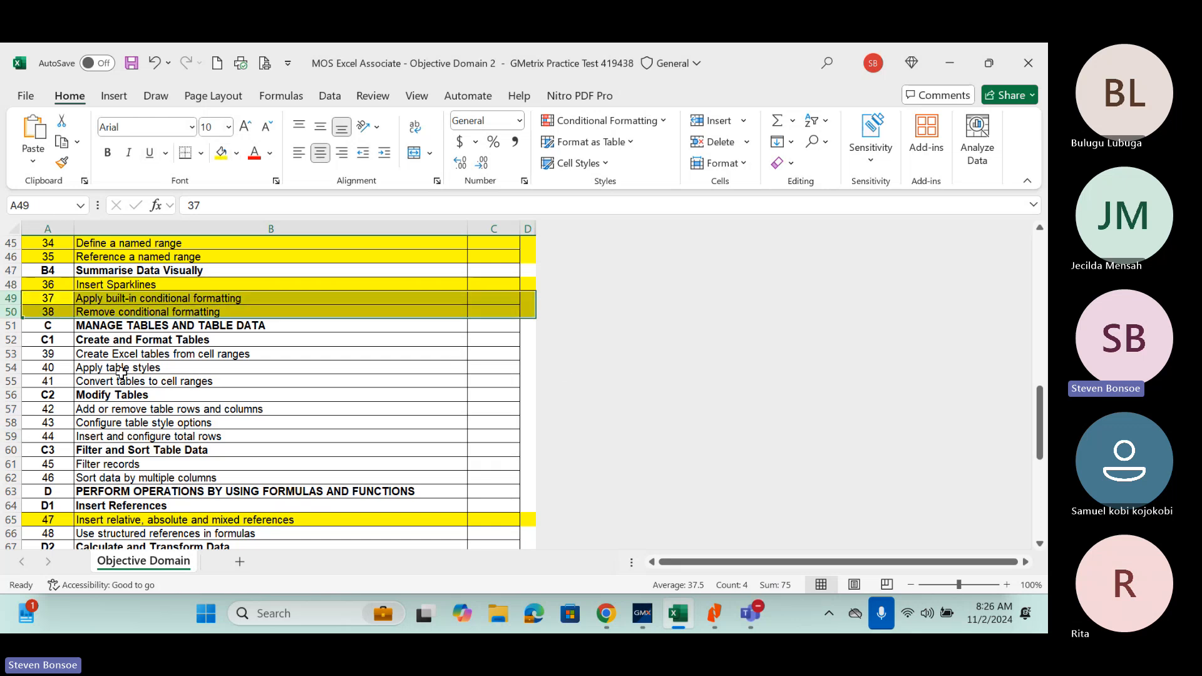
# Fill the objectives under Create and Format Tables (rows 53–55) and Modify Tables (rows 57–59) with yellow.
pyautogui.click(9, 354)
pyautogui.moveTo(10, 359); pyautogui.dragTo(10, 361)
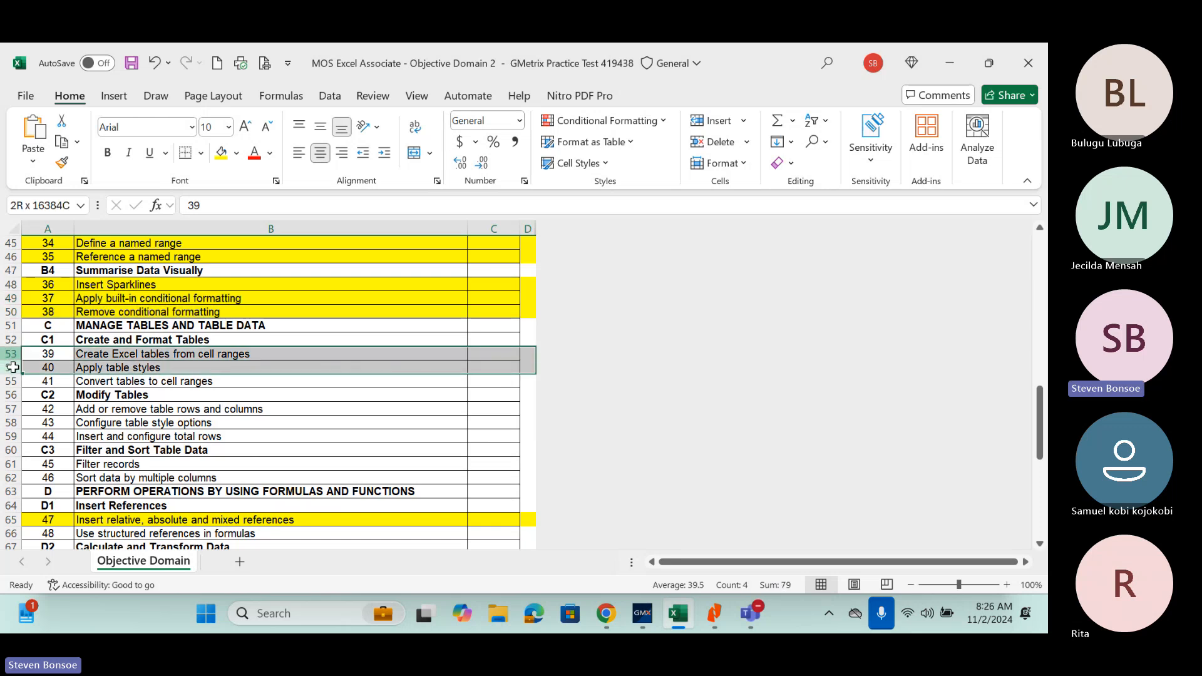
pyautogui.moveTo(16, 371); pyautogui.dragTo(16, 376)
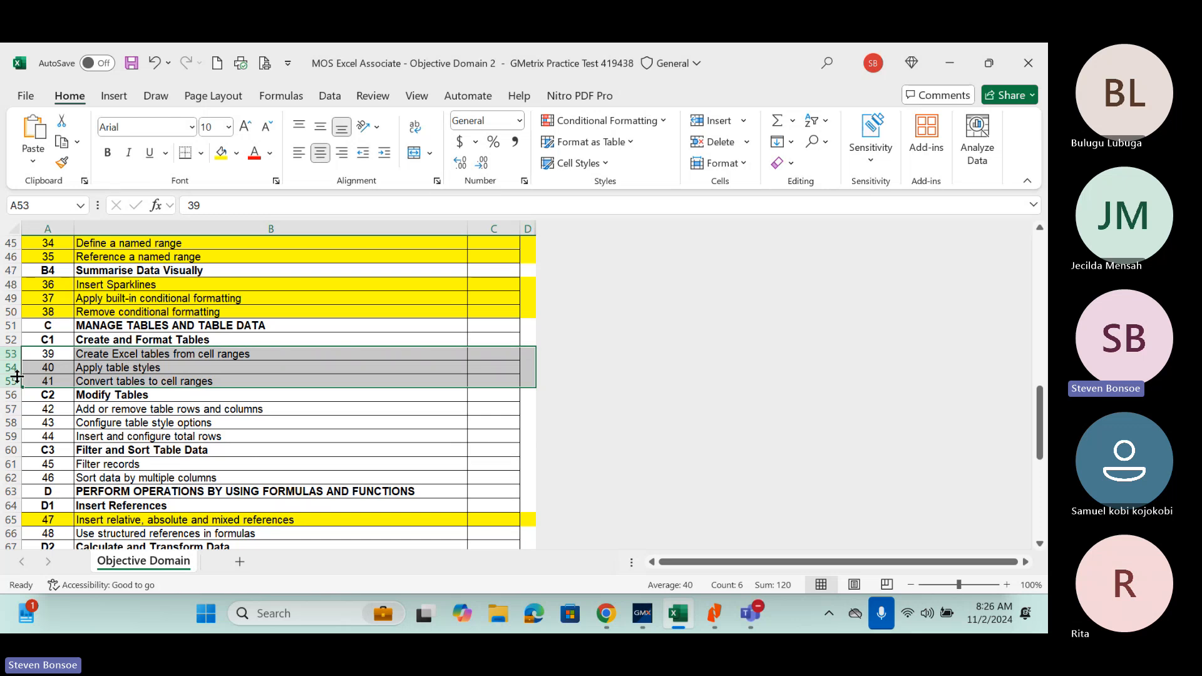
pyautogui.click(220, 153)
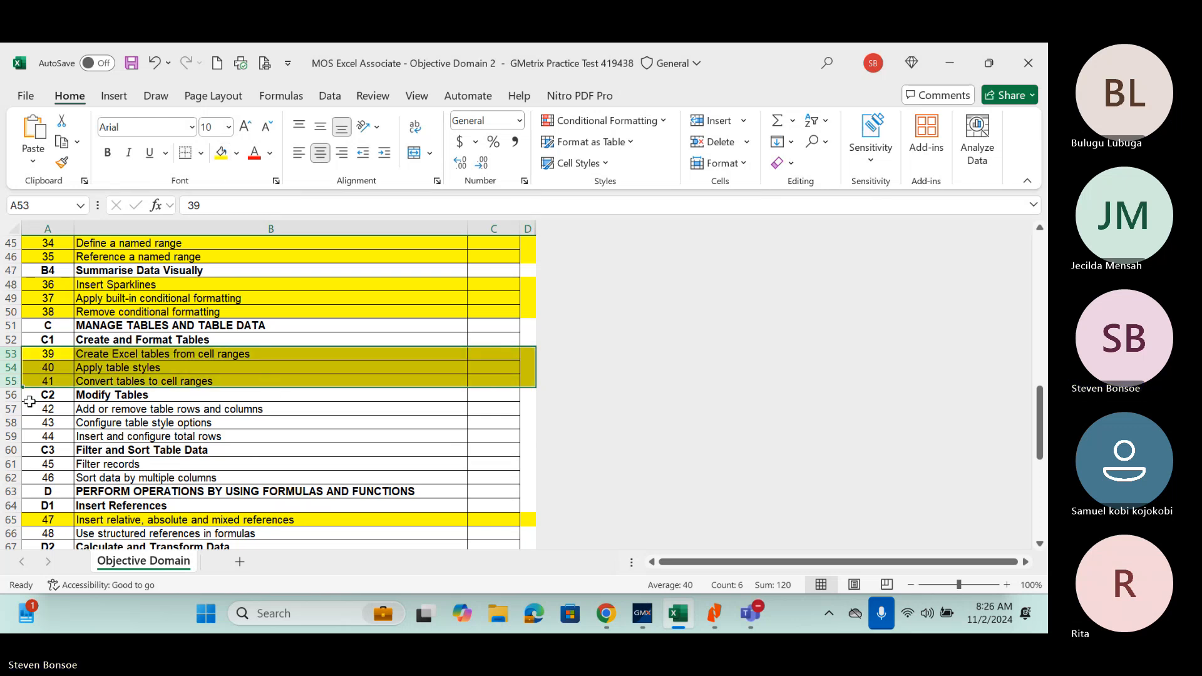
pyautogui.moveTo(13, 399); pyautogui.dragTo(13, 418)
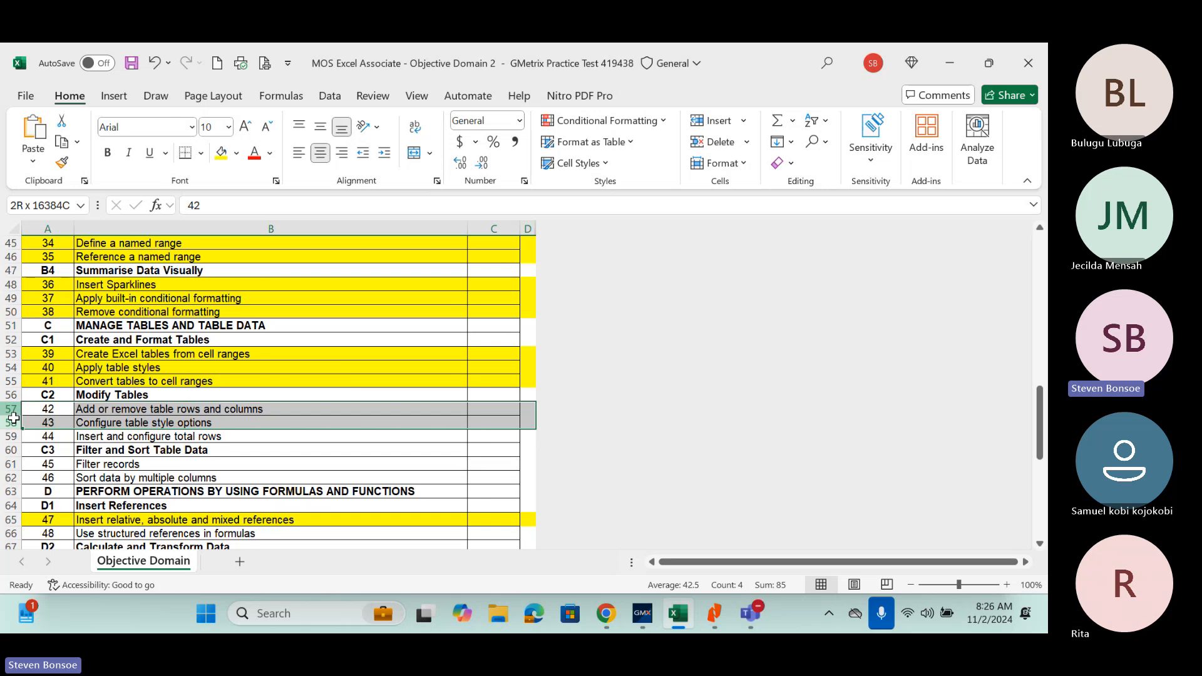
pyautogui.moveTo(17, 428); pyautogui.dragTo(16, 437)
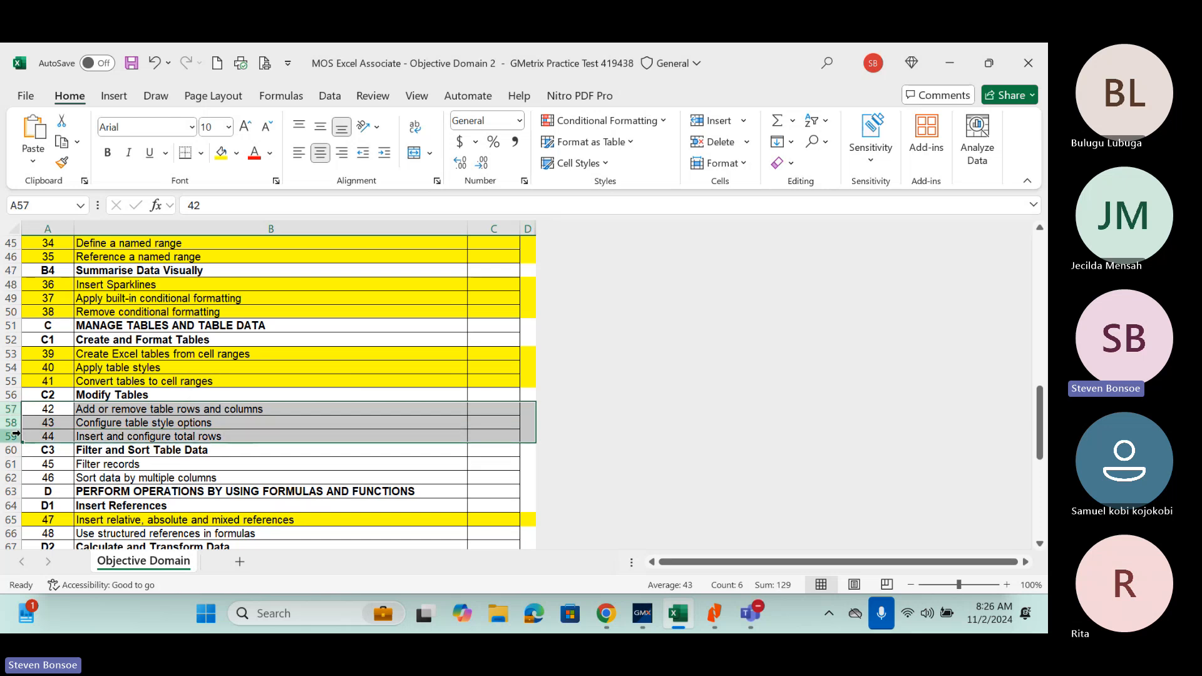
pyautogui.click(220, 153)
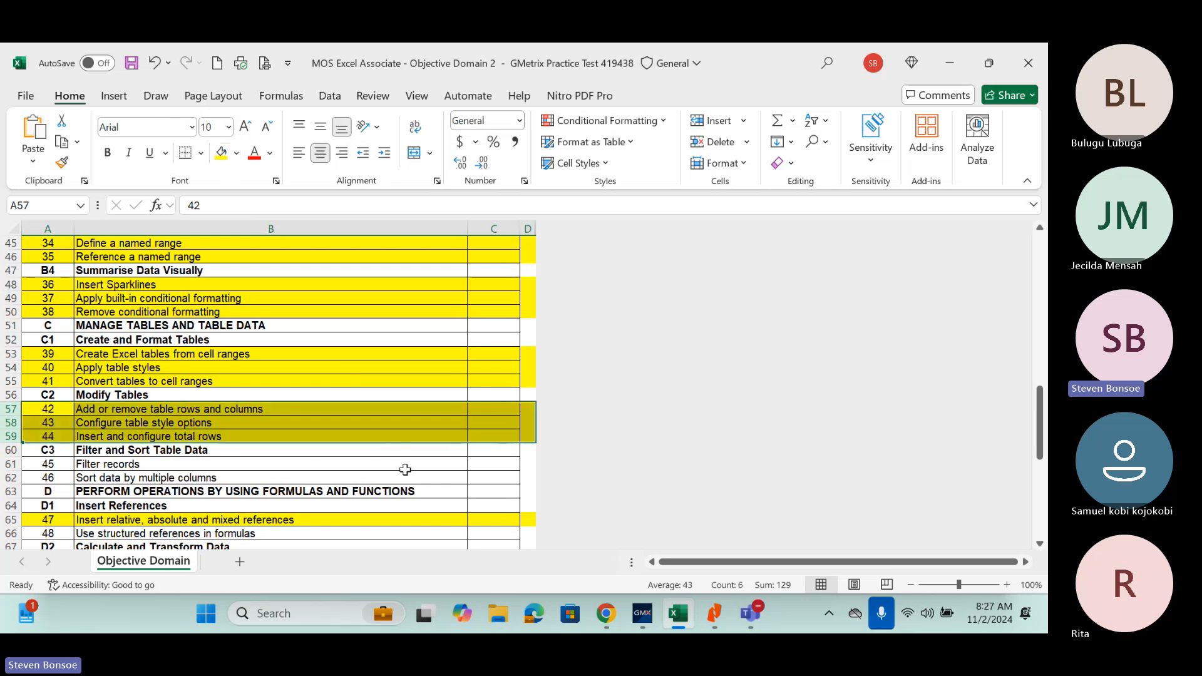
# Fill row 62 (Sort data by multiple columns), row 66 (Use structured references in formulas) and row 69 (Count cells) with yellow.
pyautogui.moveTo(1042, 430); pyautogui.dragTo(1047, 468)
pyautogui.click(12, 328)
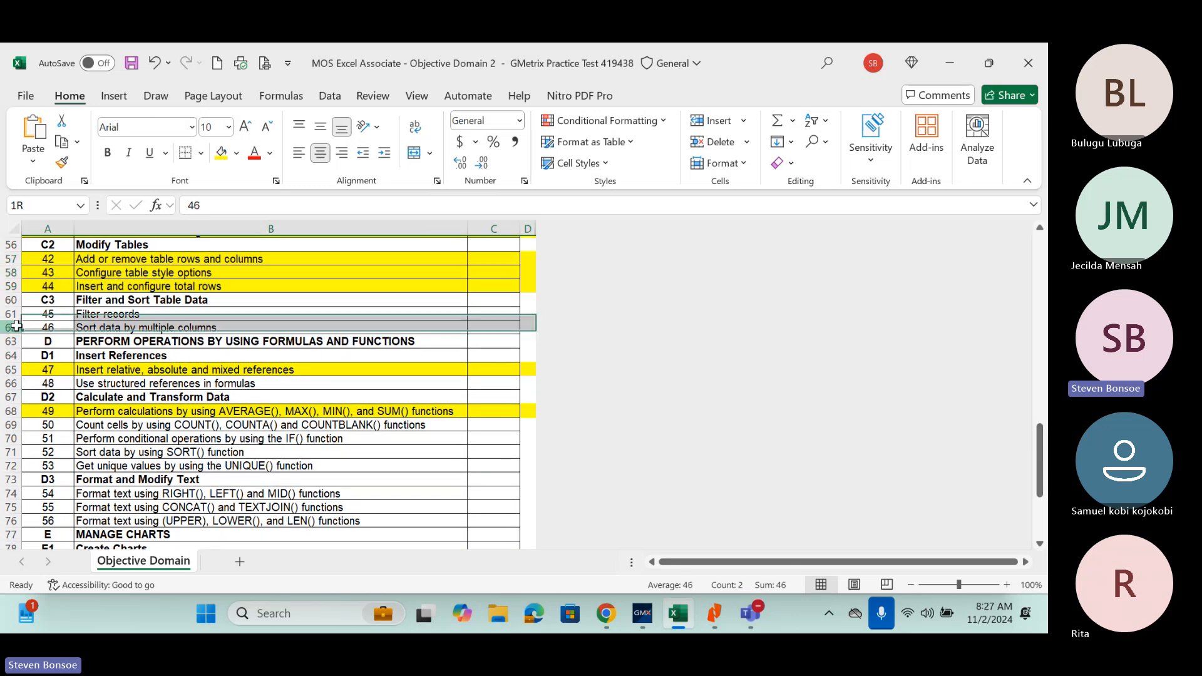
pyautogui.click(222, 155)
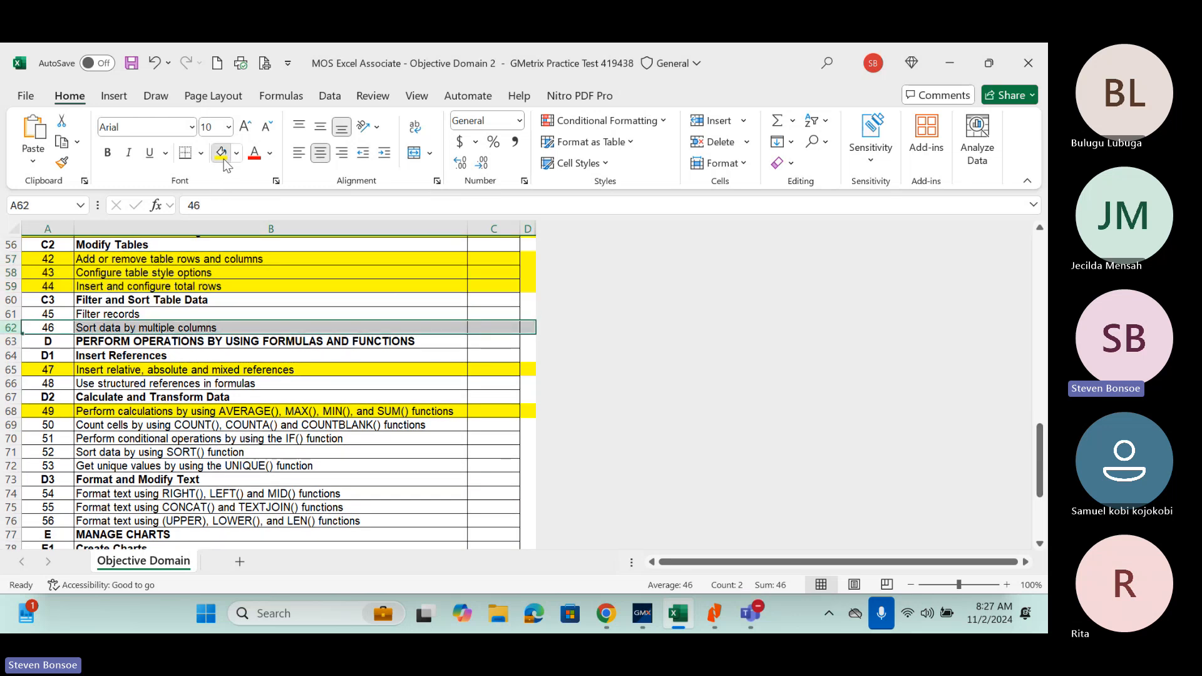
pyautogui.click(9, 383)
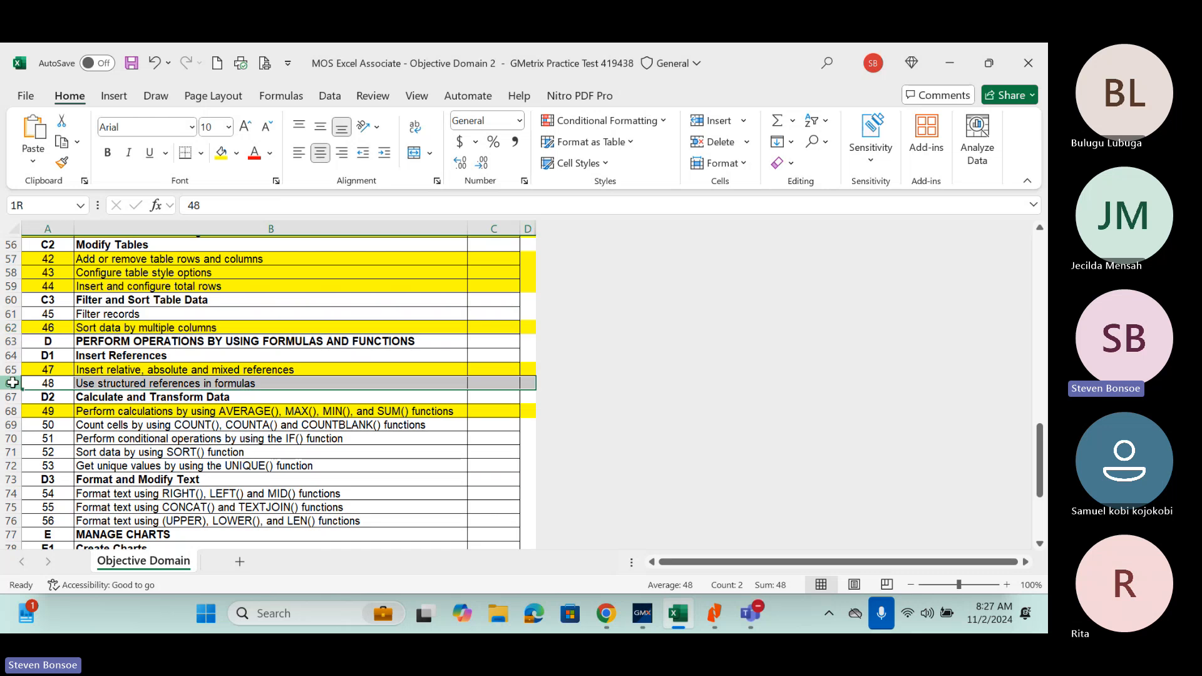
pyautogui.click(221, 155)
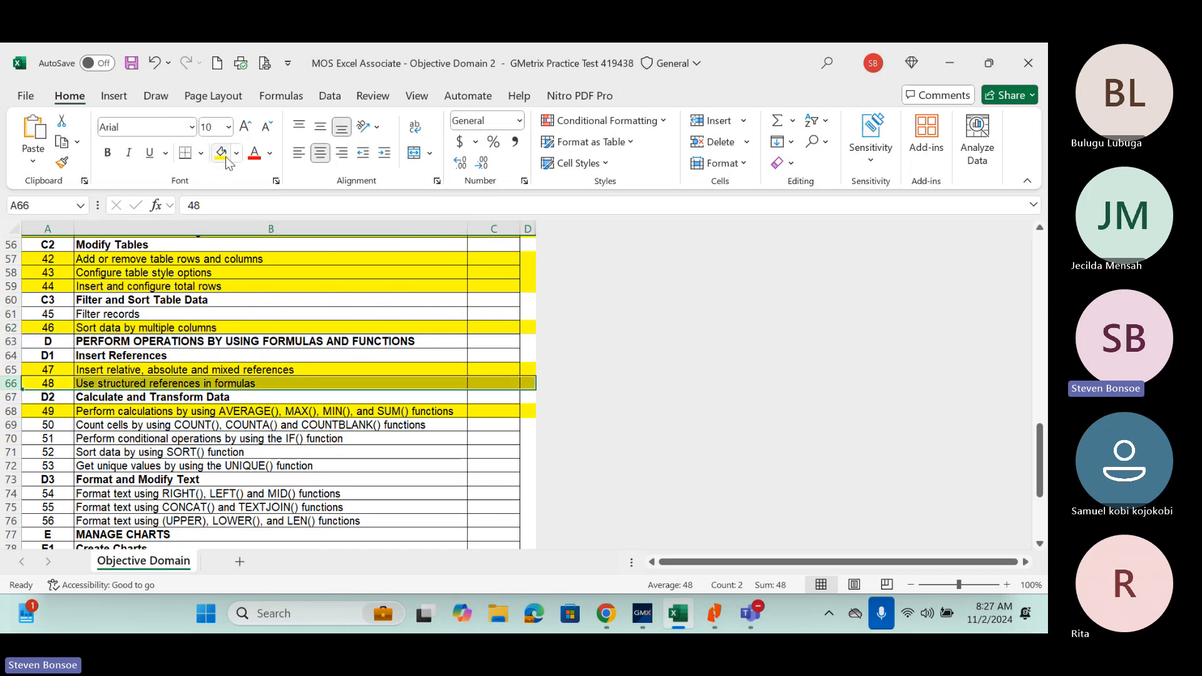
pyautogui.click(10, 425)
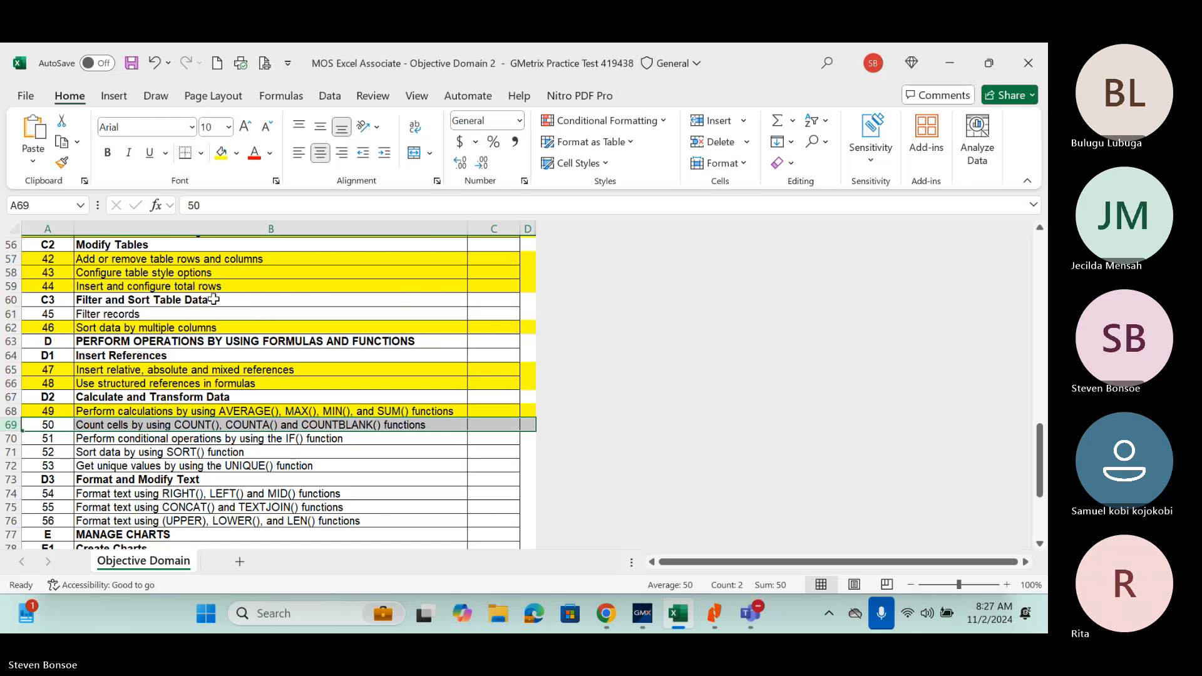
pyautogui.click(221, 153)
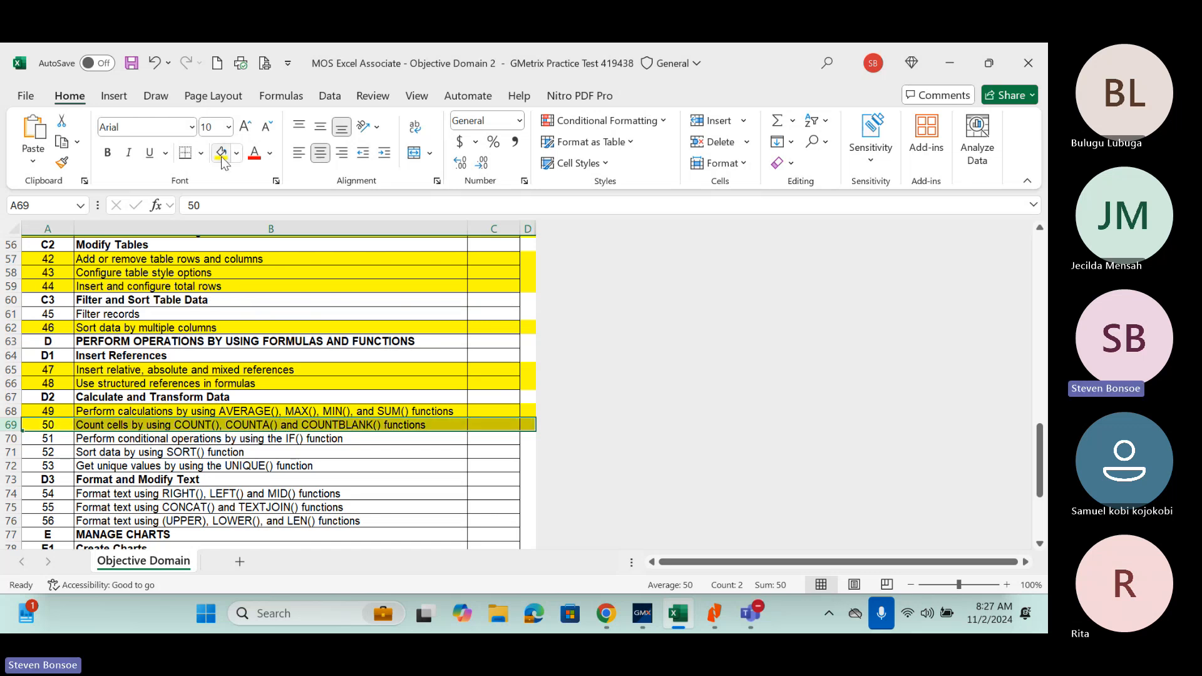
# Fill row 71 (Sort data by using SORT() function) and row 75 (Format text using CONCAT() and TEXTJOIN() functions) with yellow.
pyautogui.moveTo(1040, 455); pyautogui.dragTo(1041, 475)
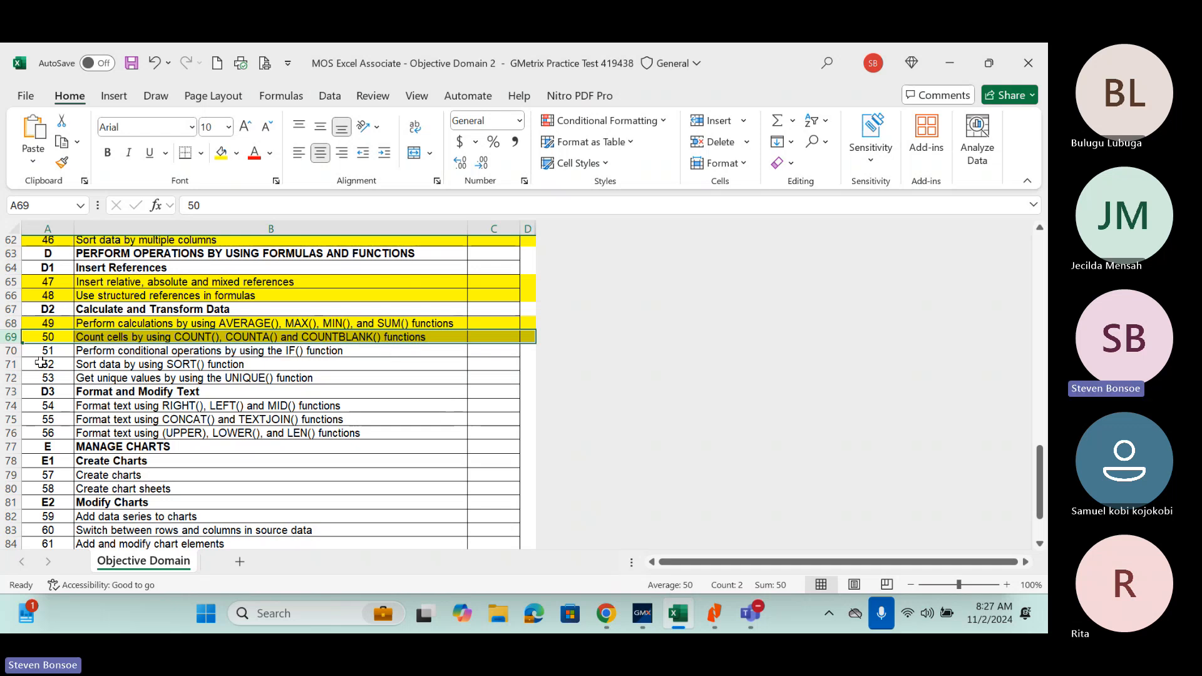
pyautogui.click(5, 363)
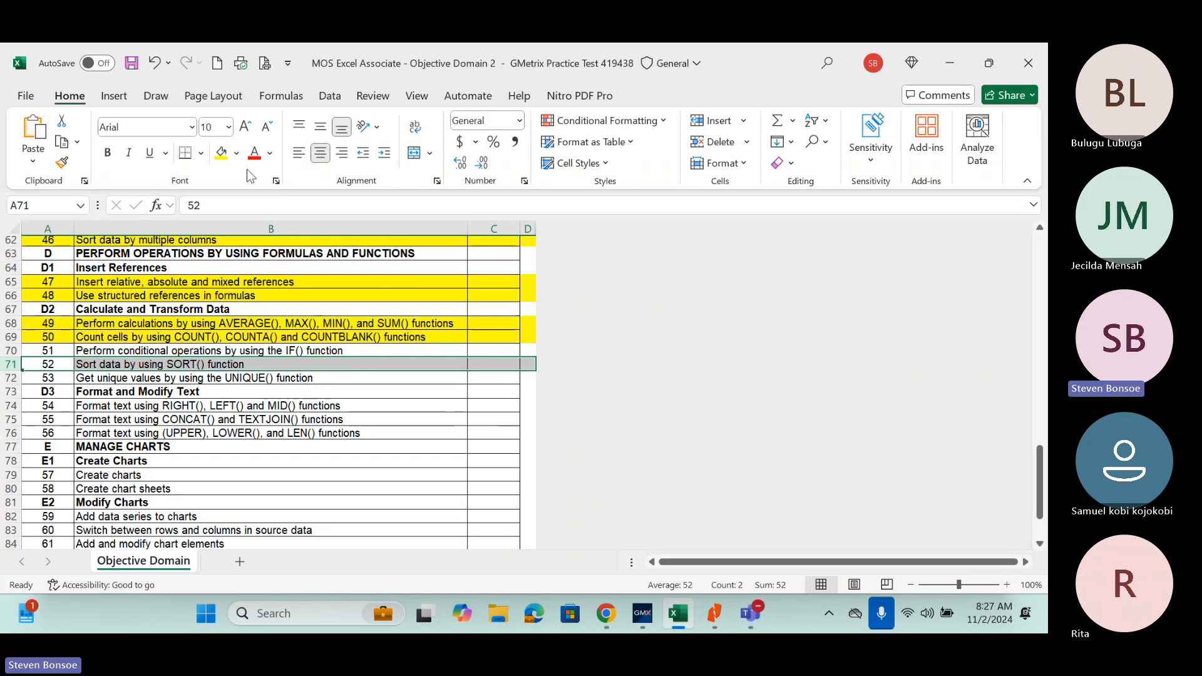
pyautogui.click(221, 153)
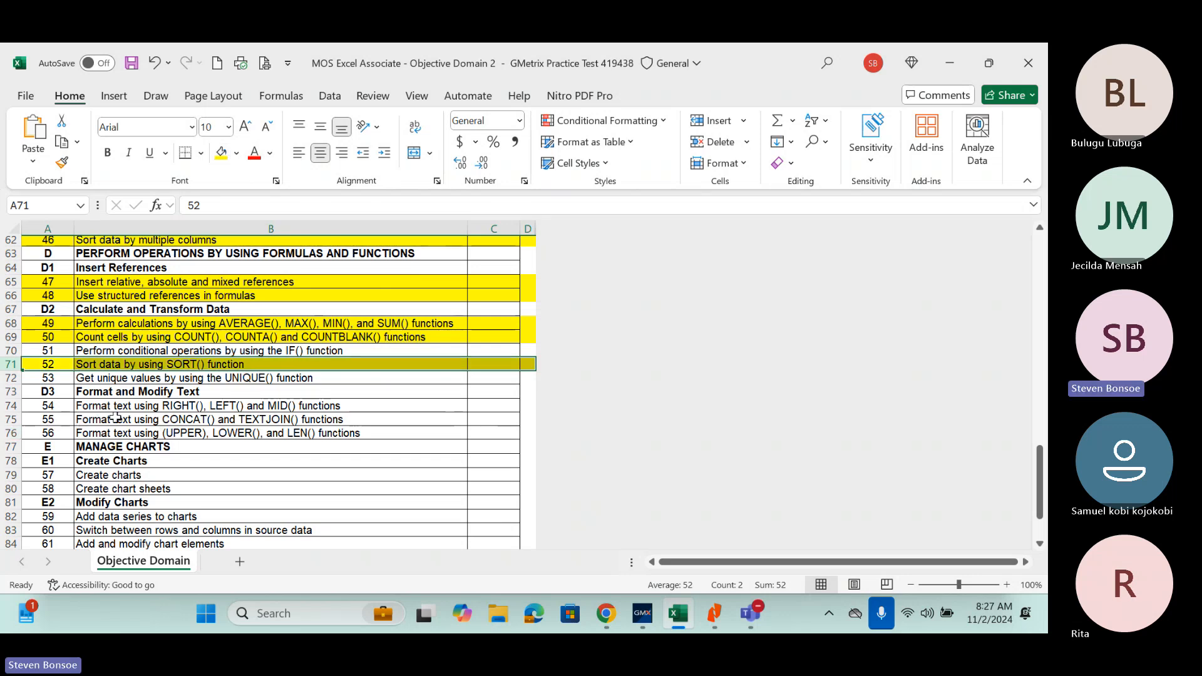
pyautogui.click(9, 418)
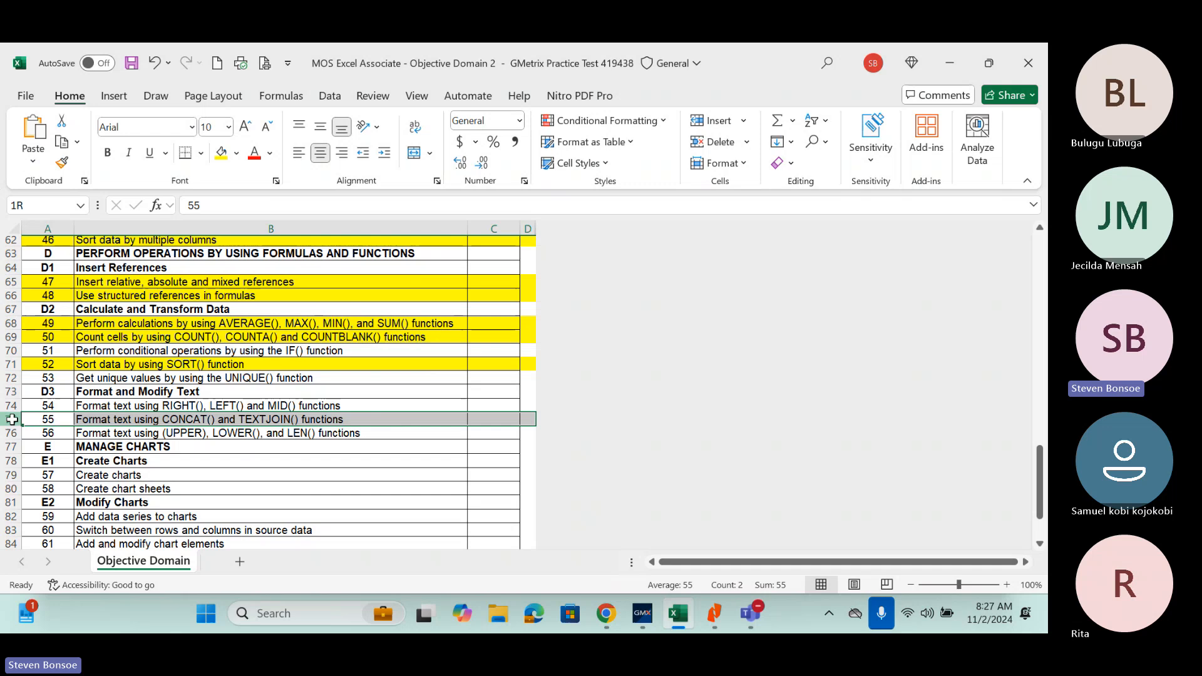
pyautogui.click(215, 161)
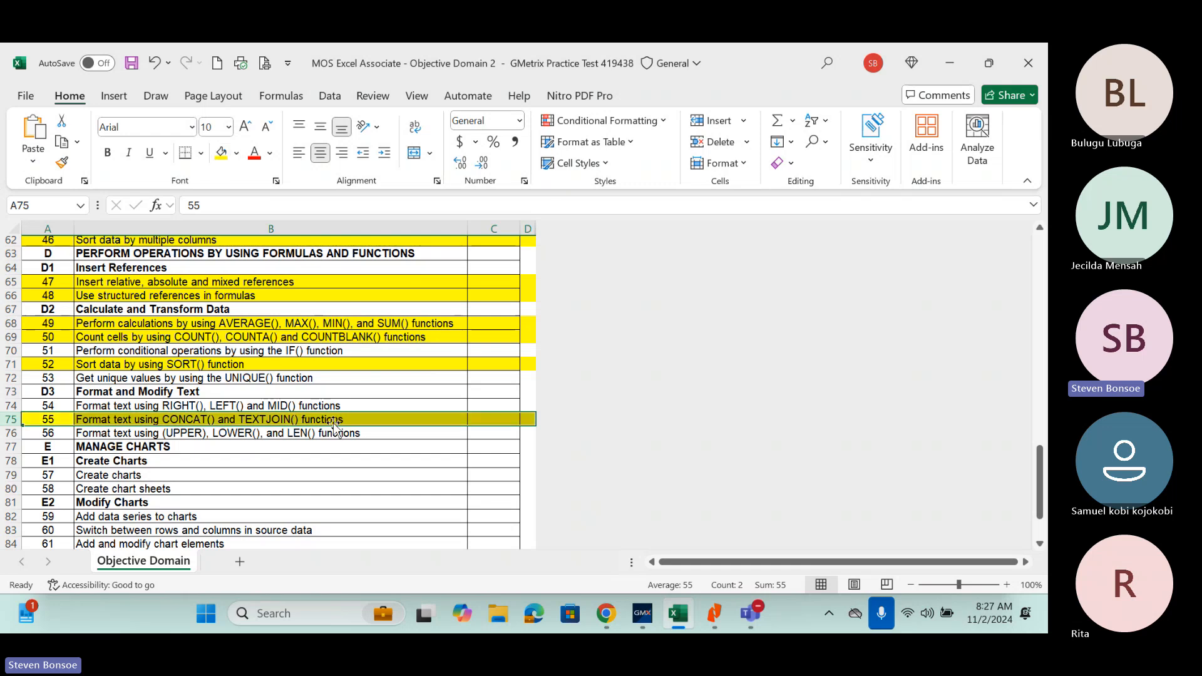
# Set only the text "TEXTJOIN() functions" in cell B75 to red font.
pyautogui.scroll(-5, 333, 426)
pyautogui.click(333, 396)
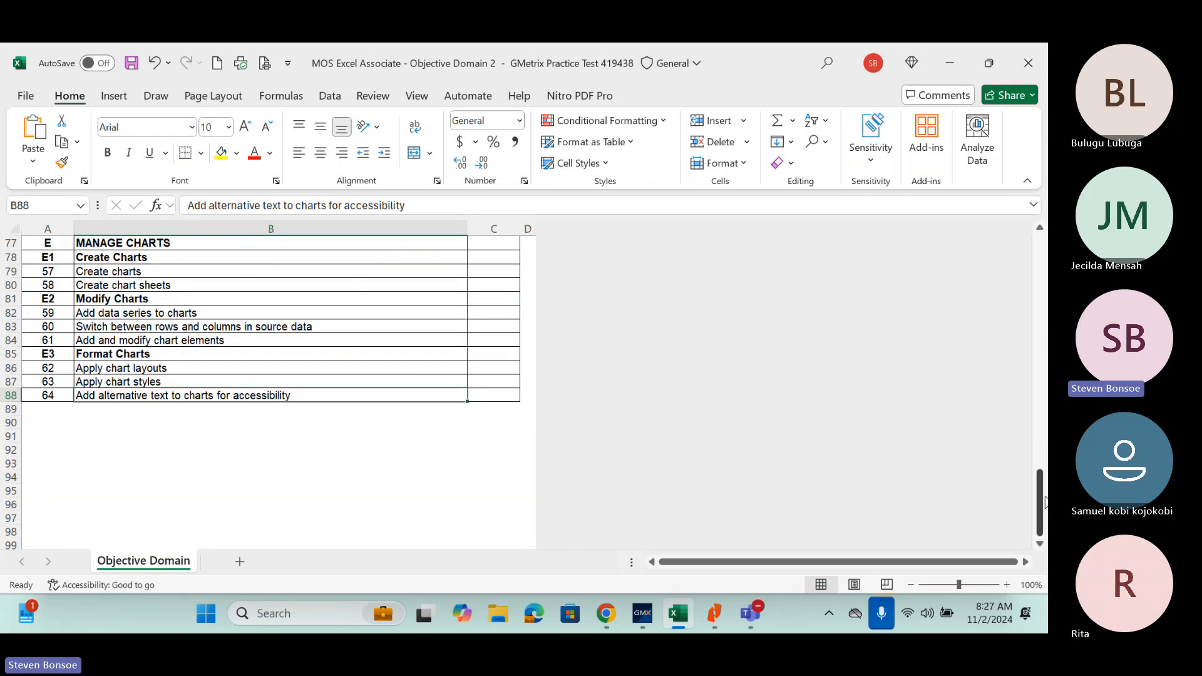
pyautogui.moveTo(1040, 501); pyautogui.dragTo(1040, 457)
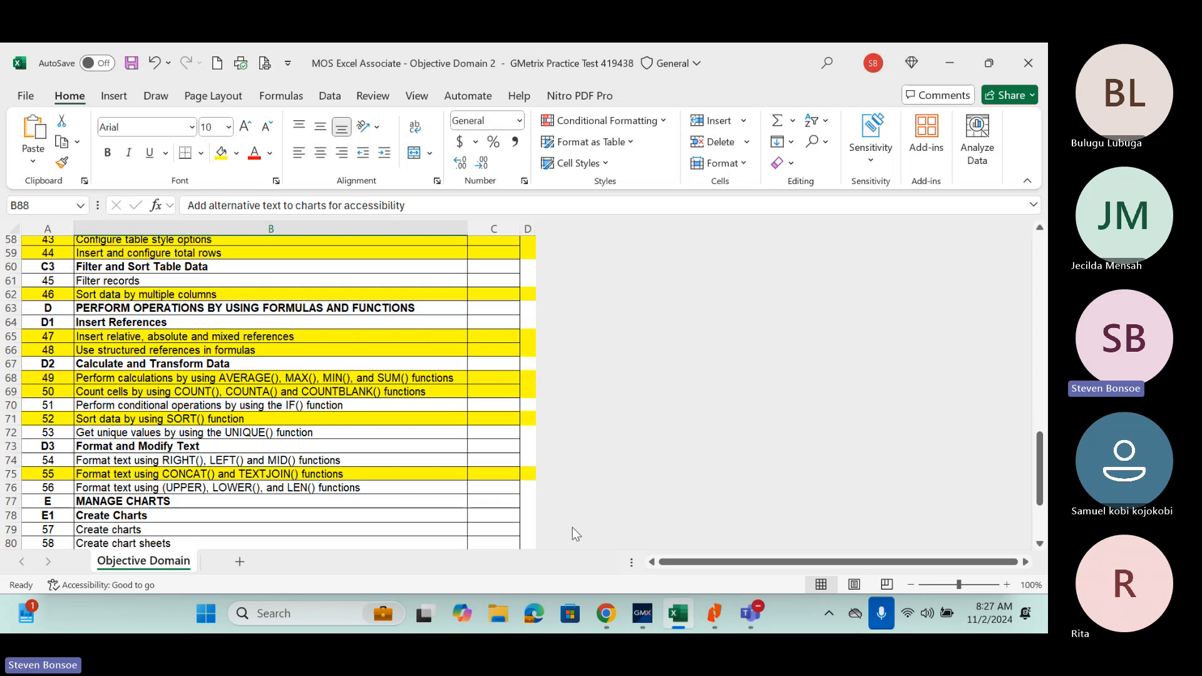
pyautogui.click(294, 472)
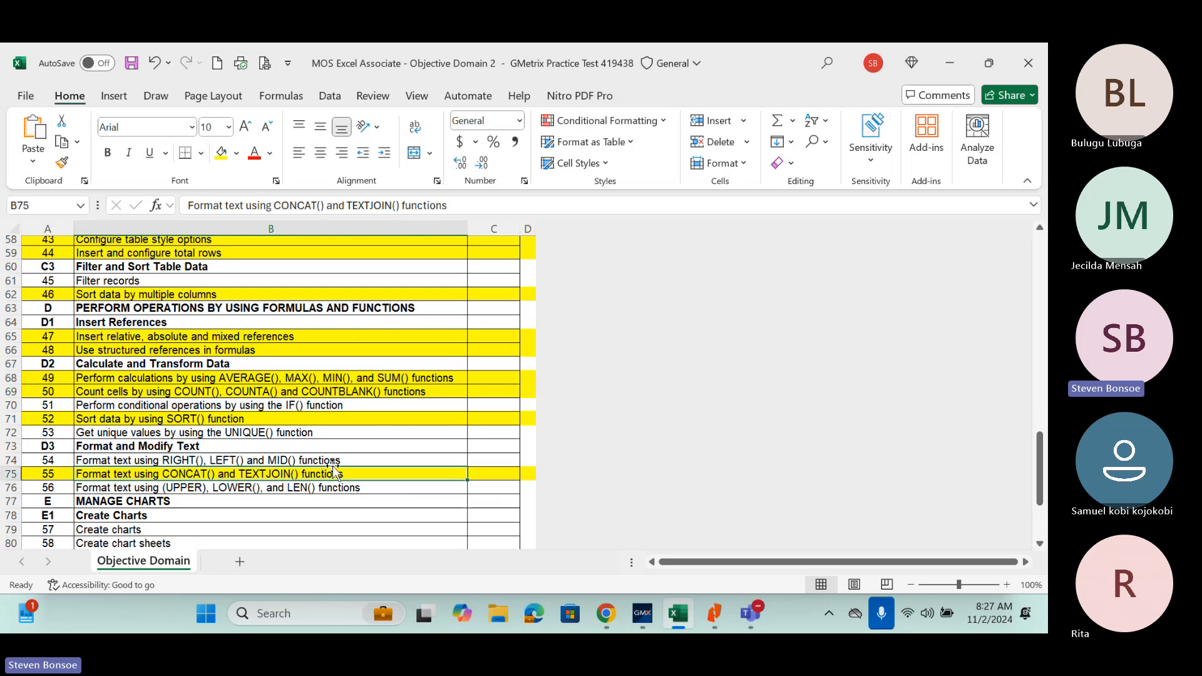
pyautogui.moveTo(346, 474); pyautogui.dragTo(238, 473)
pyautogui.click(253, 159)
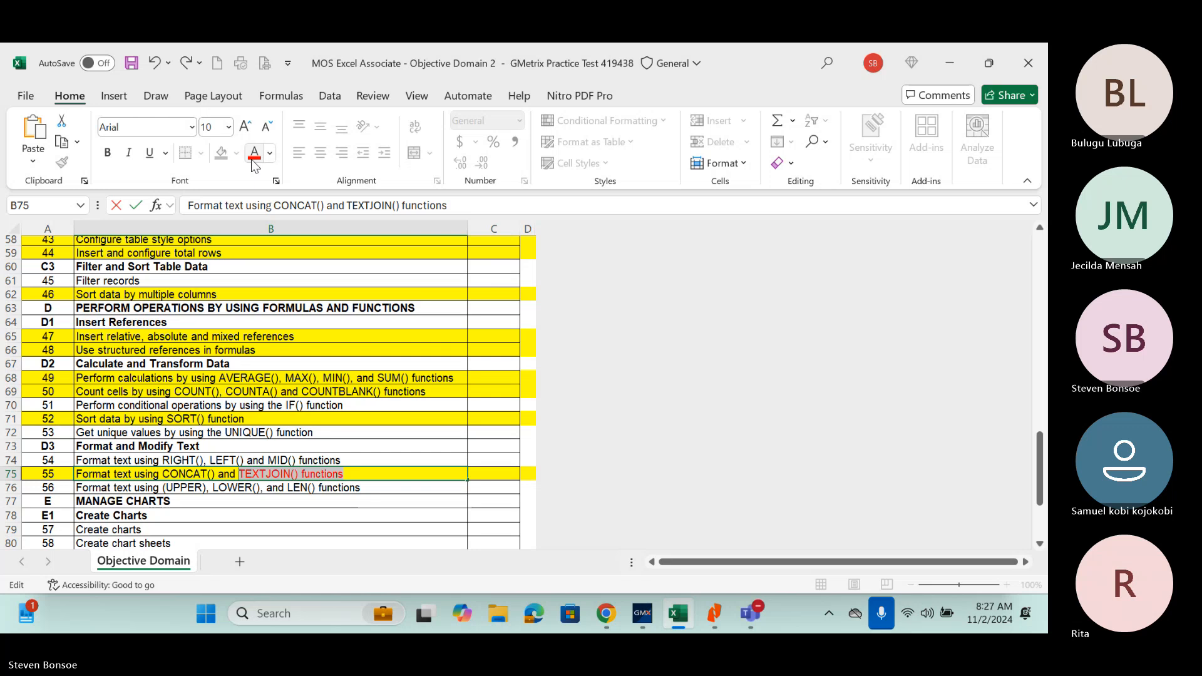
pyautogui.click(264, 487)
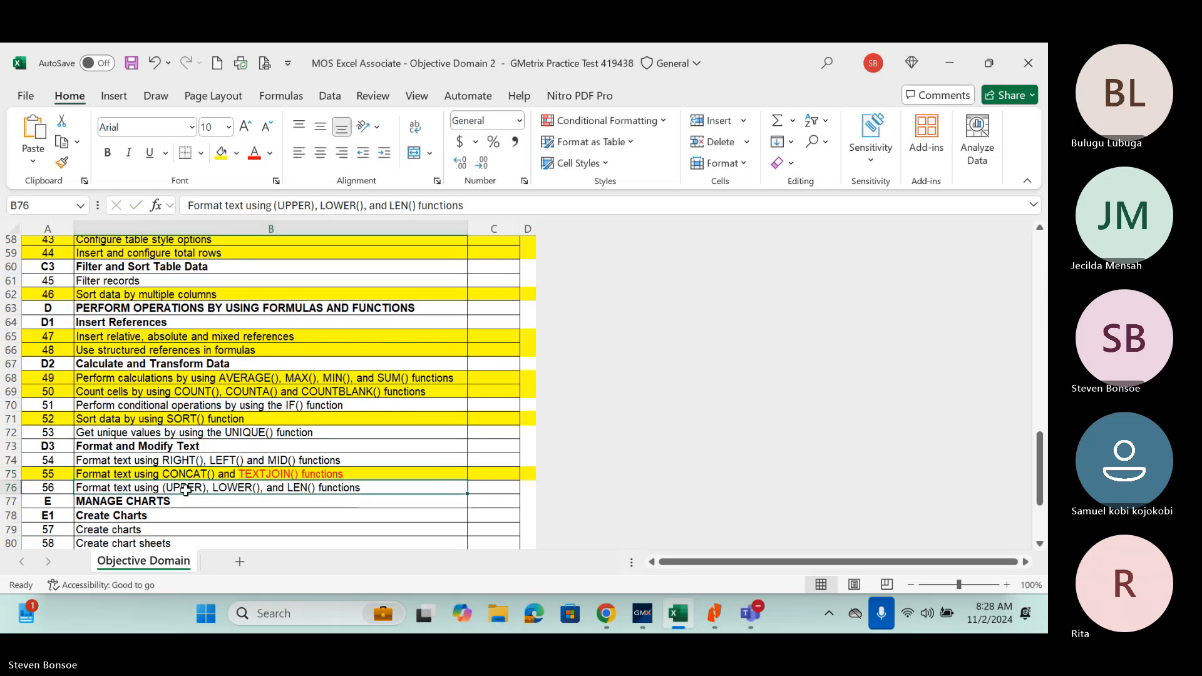
# Fill rows 82–84 under Modify Charts and rows 86–87 under Format Charts with yellow.
pyautogui.moveTo(1040, 476); pyautogui.dragTo(1041, 509)
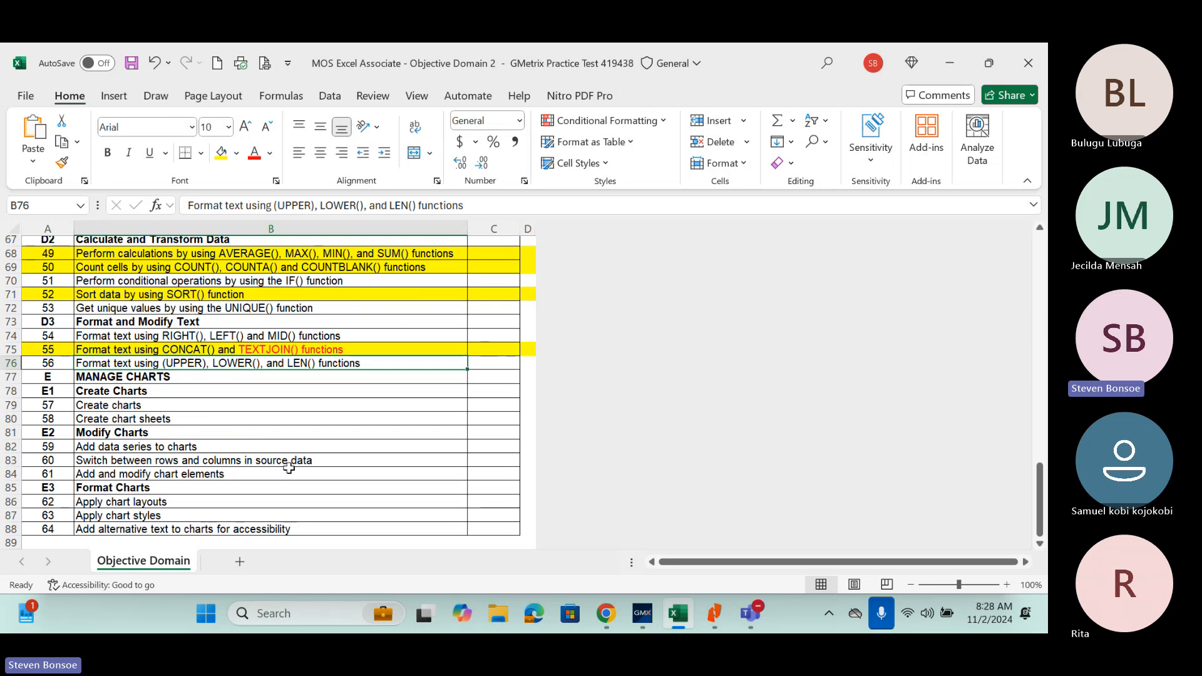
pyautogui.moveTo(6, 446); pyautogui.dragTo(7, 458)
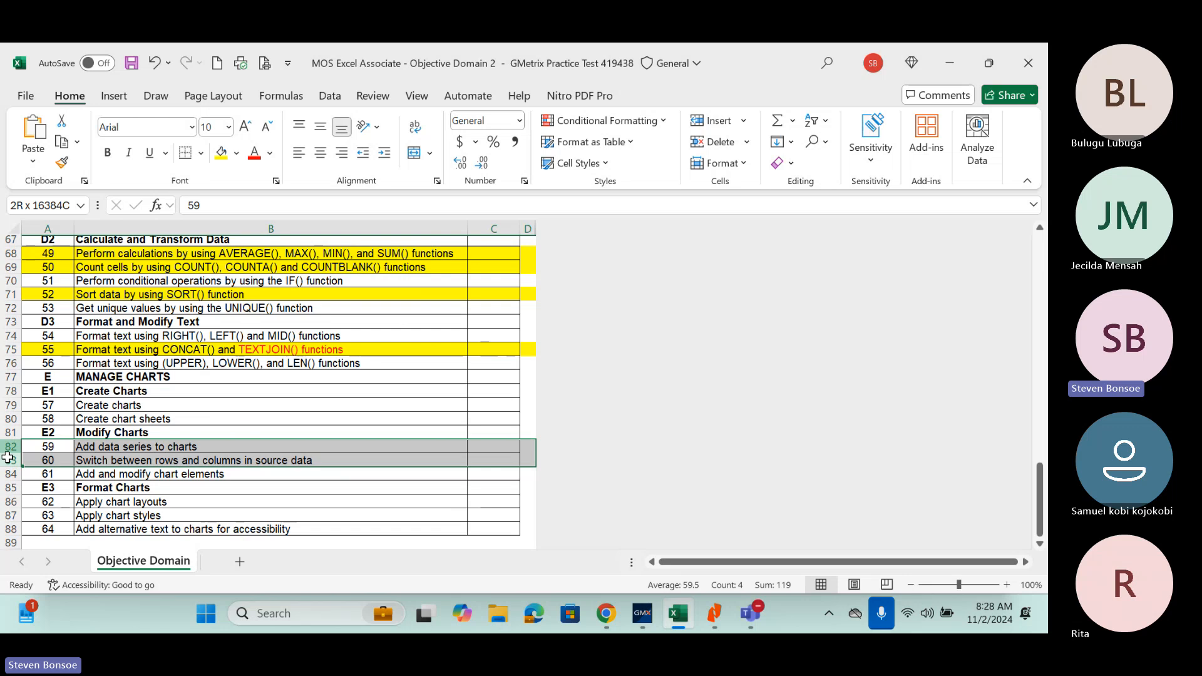
pyautogui.moveTo(8, 458); pyautogui.dragTo(9, 474)
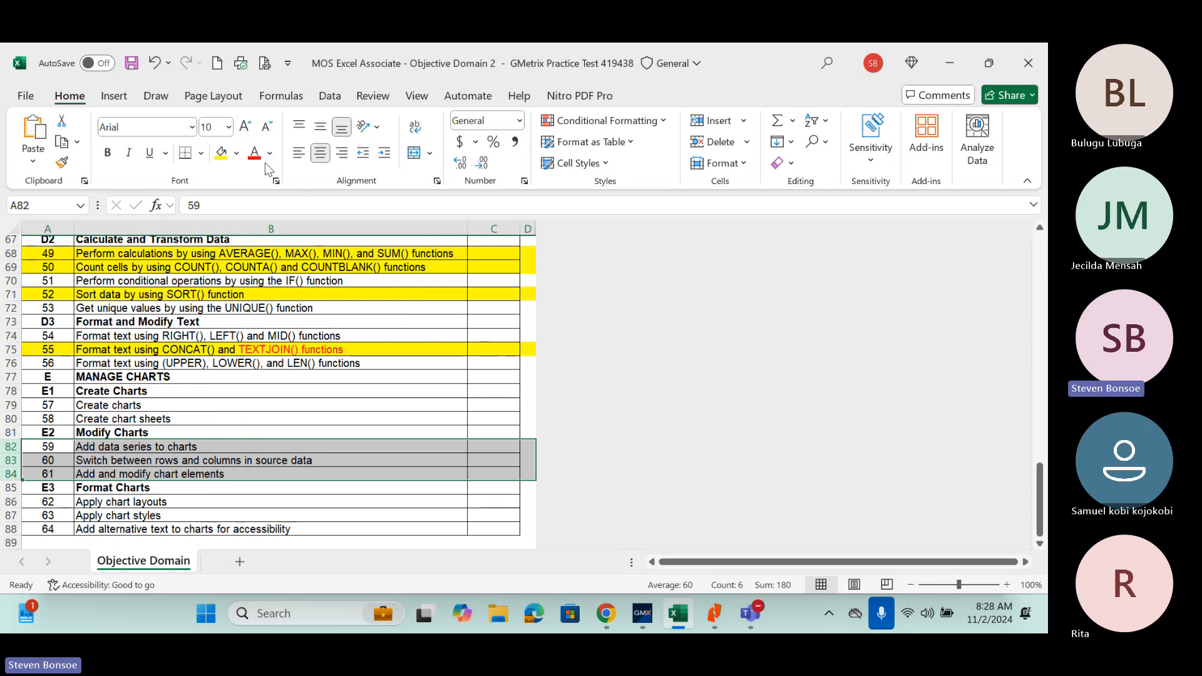
pyautogui.click(226, 158)
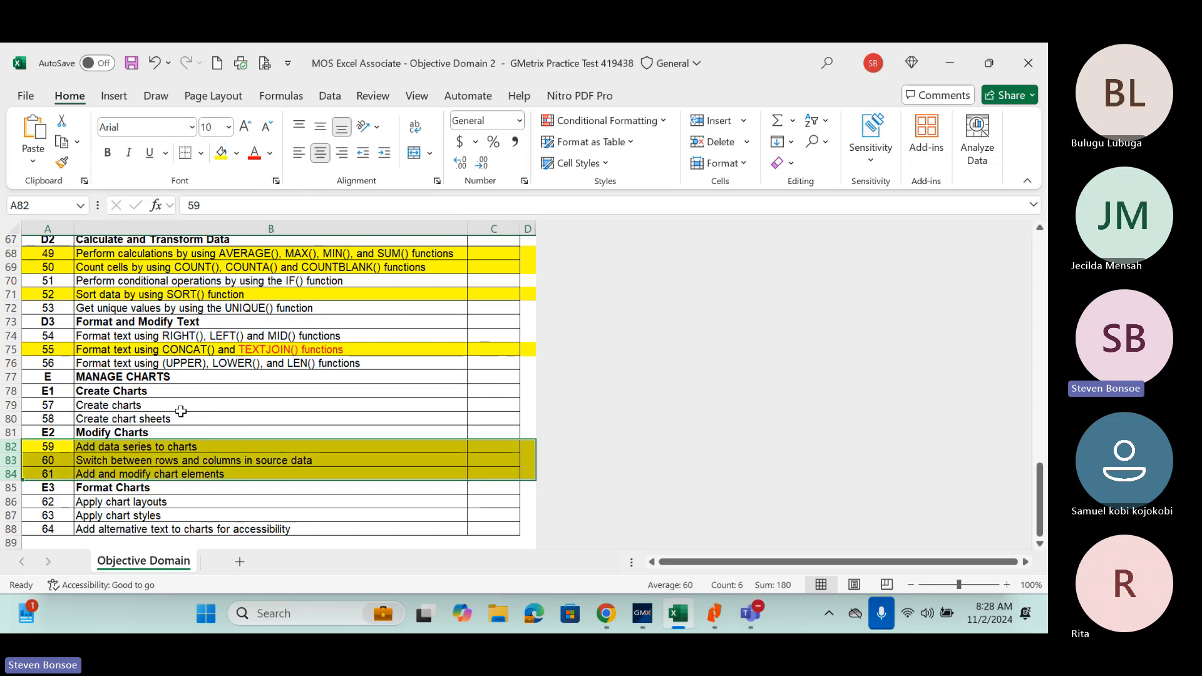
pyautogui.moveTo(7, 503); pyautogui.dragTo(27, 516)
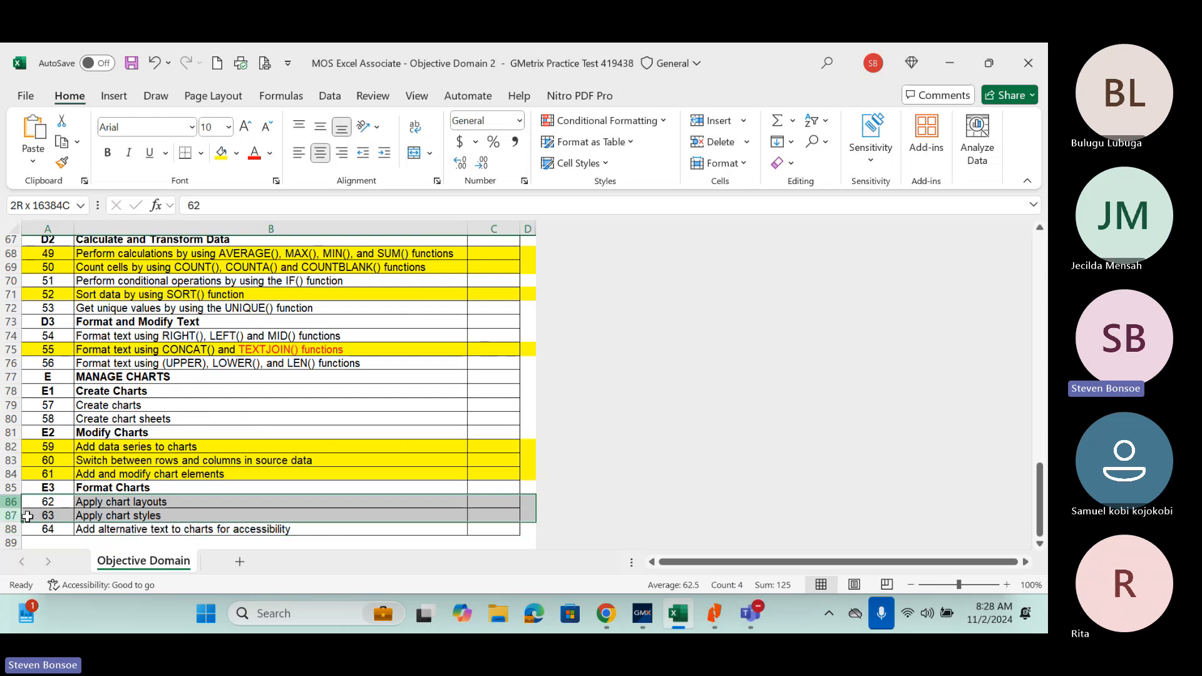
pyautogui.click(216, 160)
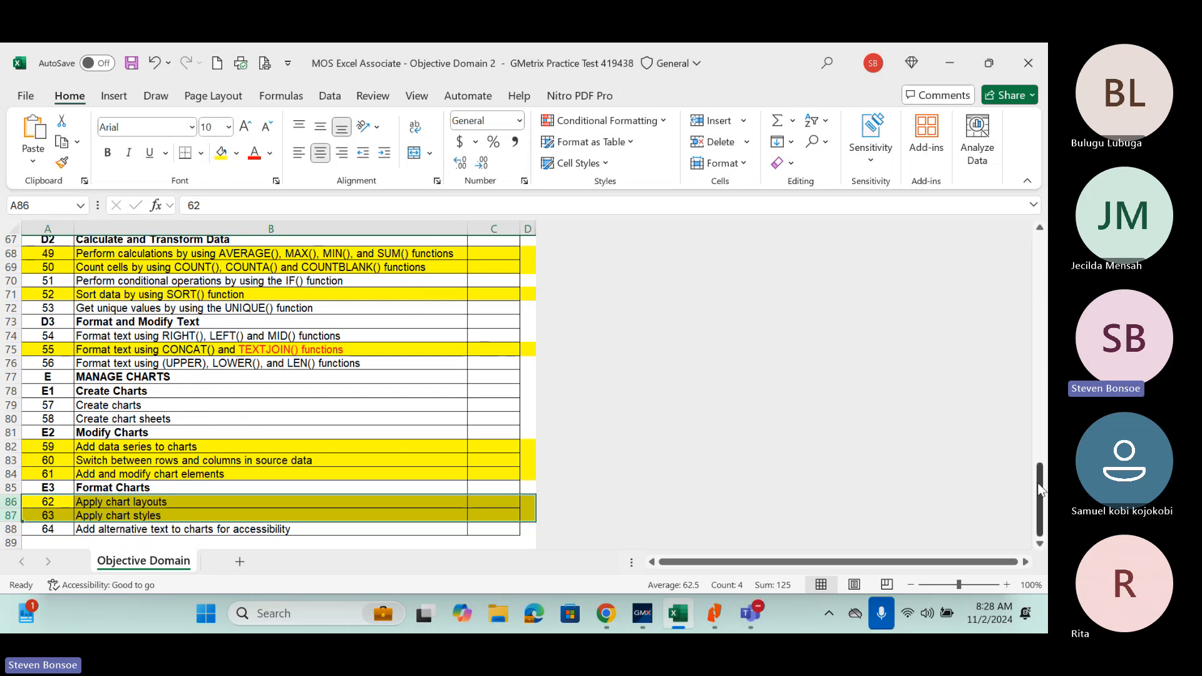
pyautogui.moveTo(1040, 500)
pyautogui.mouseDown()
pyautogui.moveTo(1028, 276)
pyautogui.moveTo(1037, 500)
pyautogui.mouseUp()
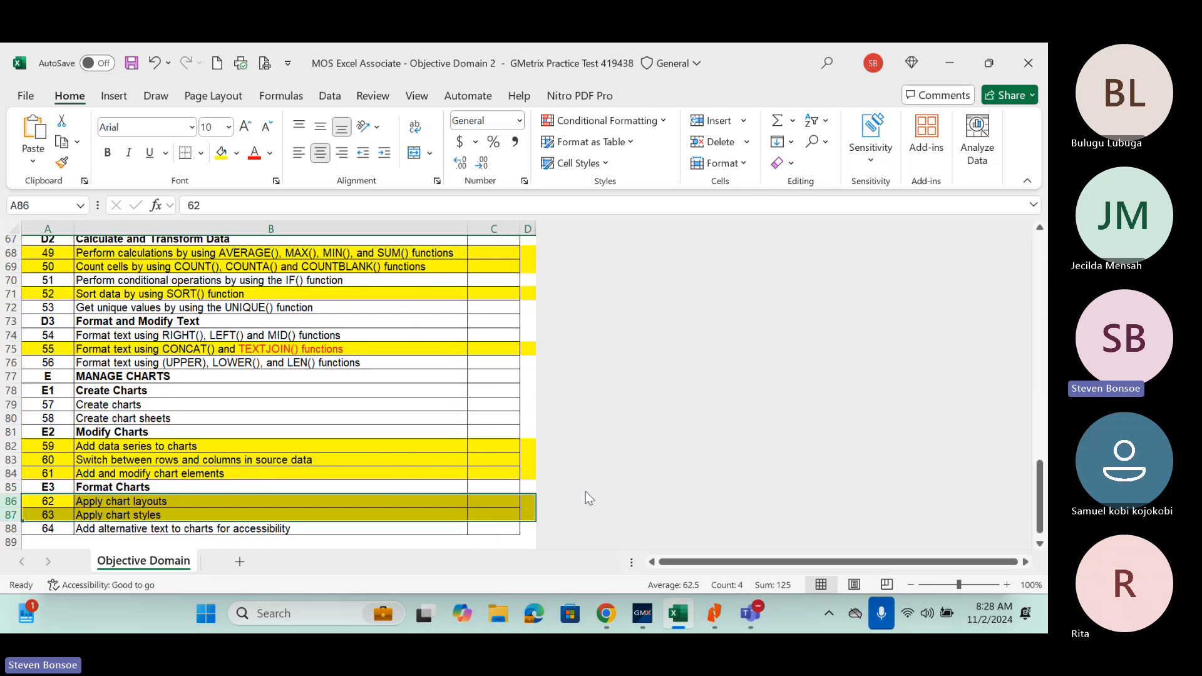